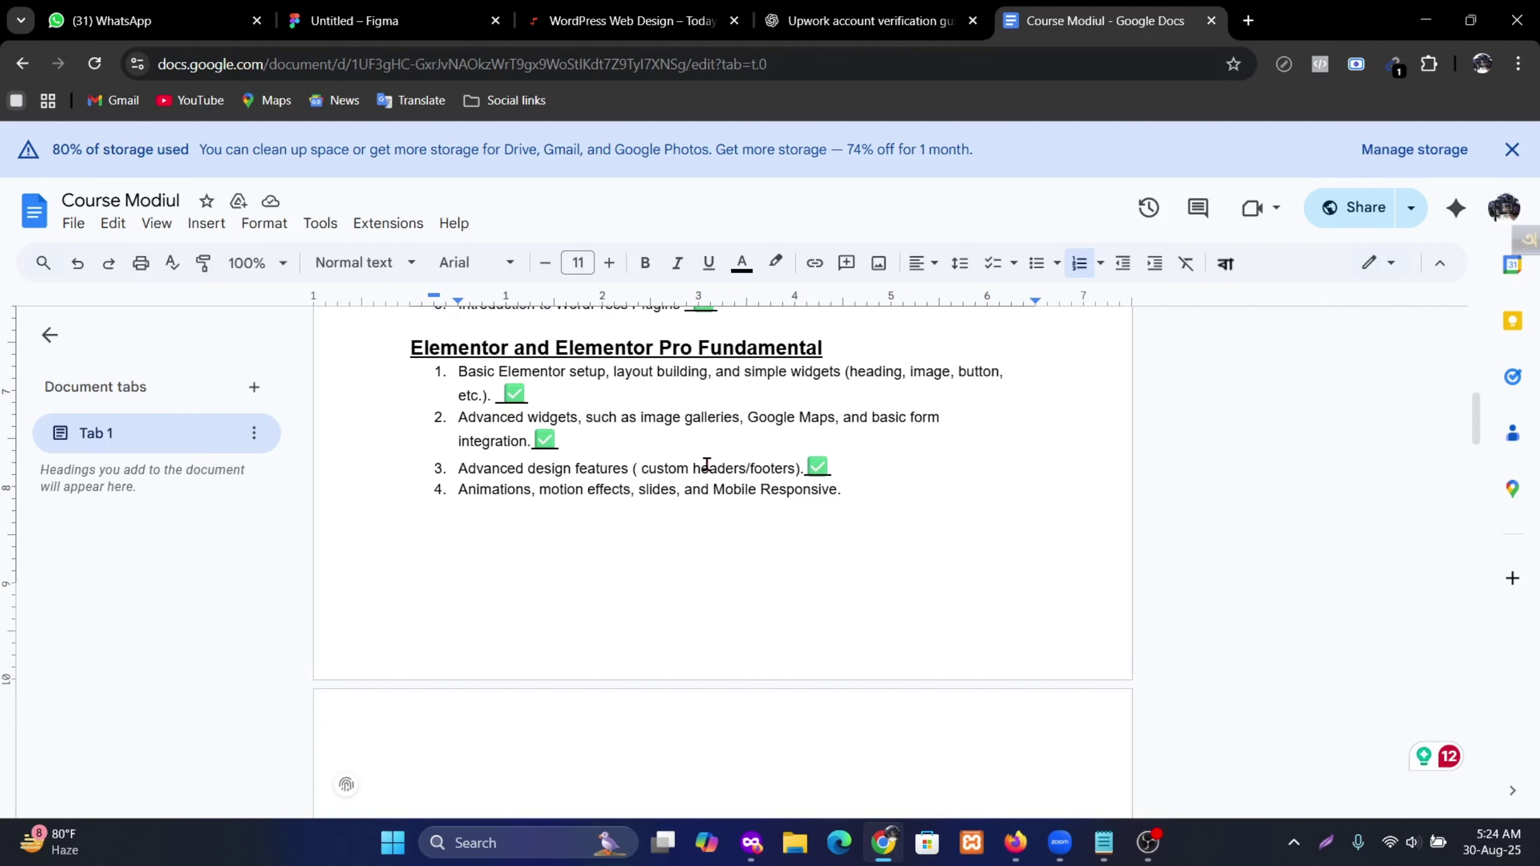
Step: Switch to the Elementor editor in Firefox and open the View More button below the polo shirt image for editing
left_click(1015, 842)
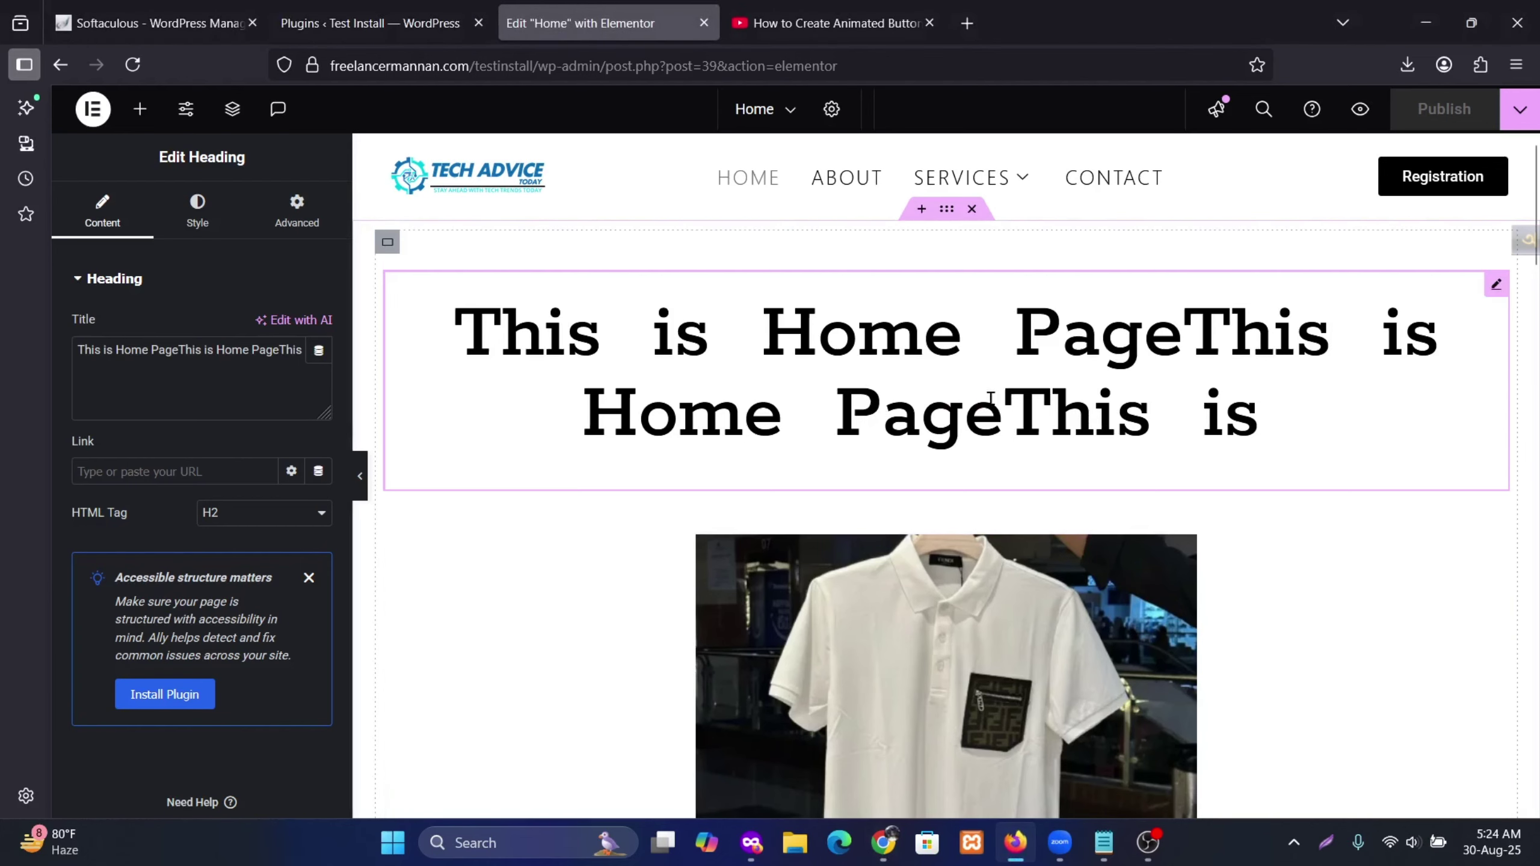
scroll(848, 447, "down", 6)
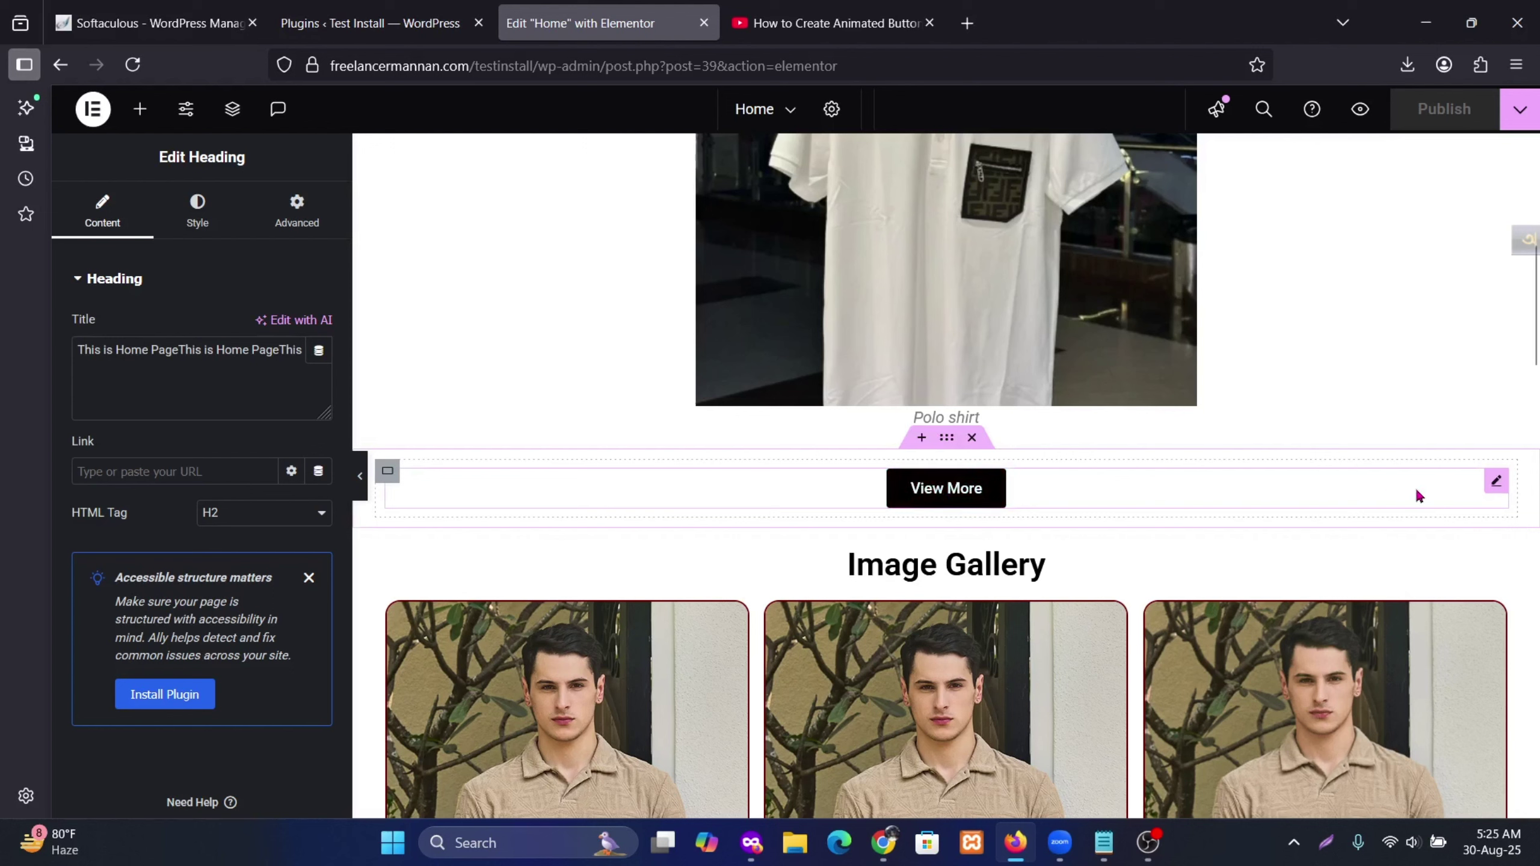
left_click(1495, 484)
scroll(825, 488, "down", 2)
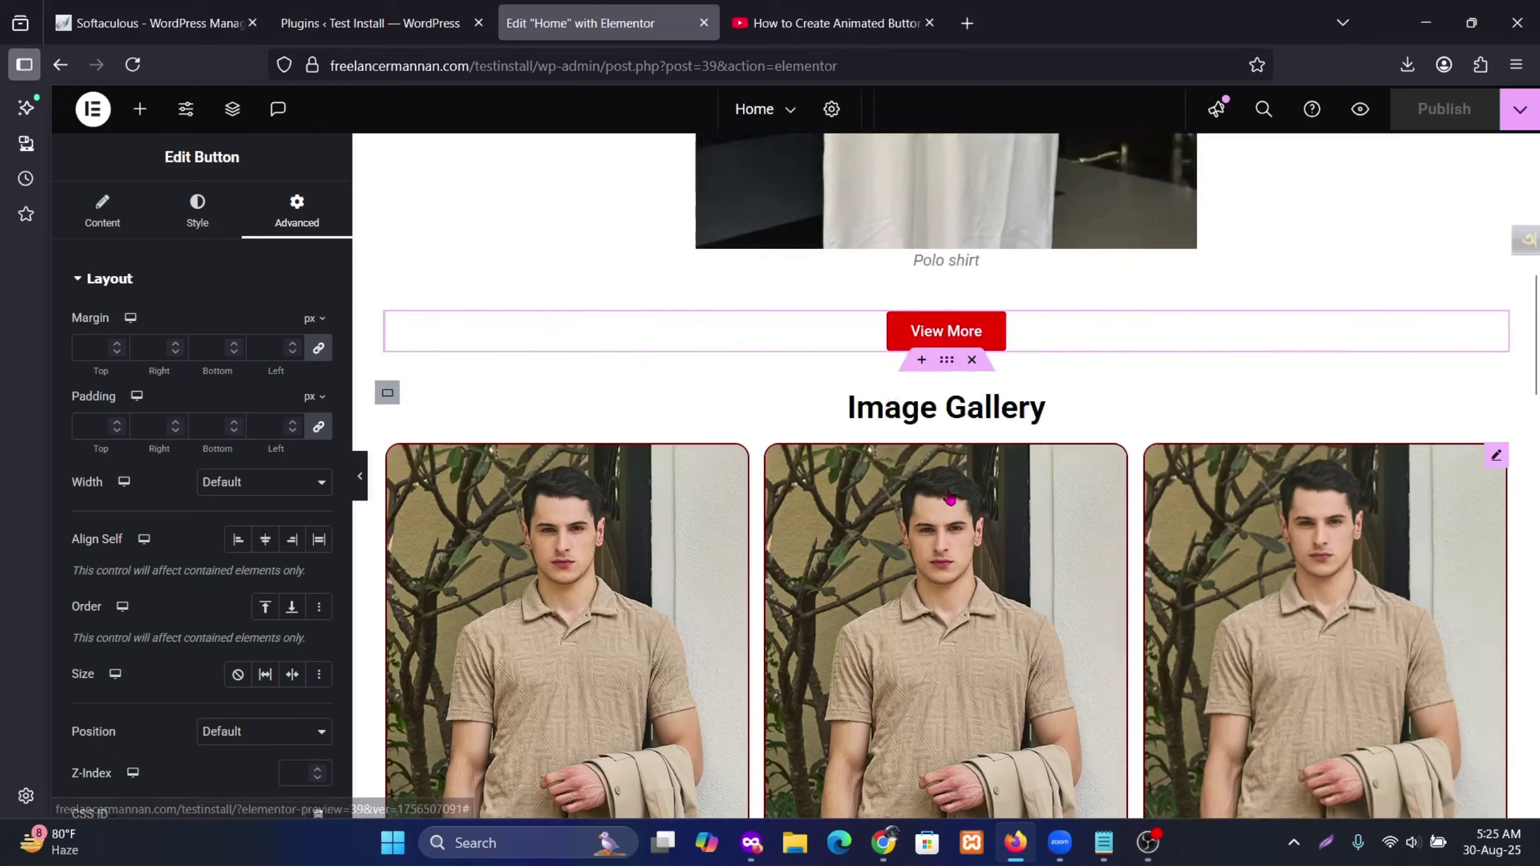
scroll(955, 485, "up", 1)
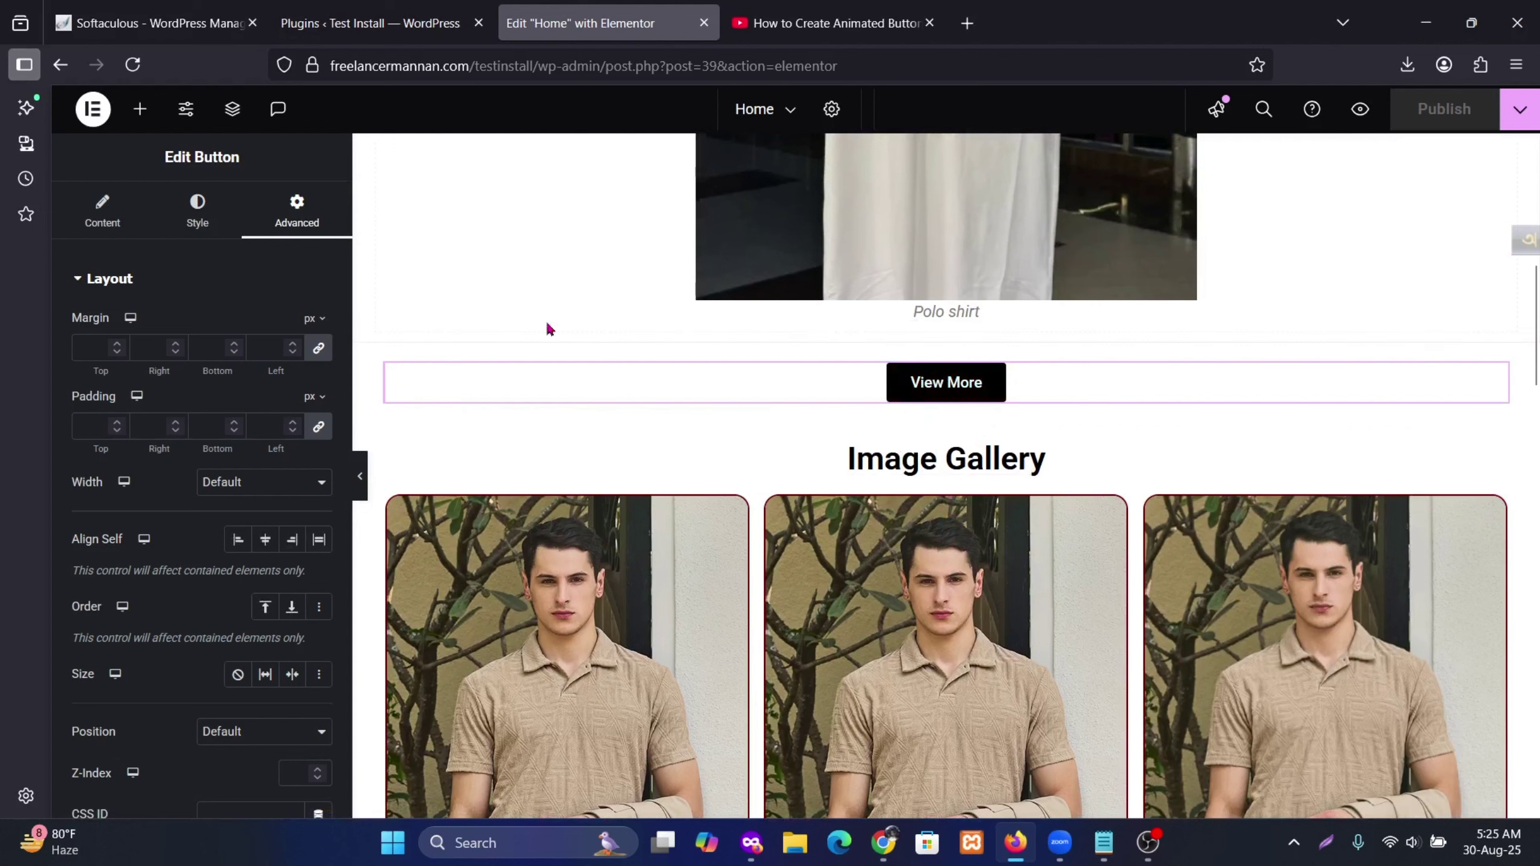
Step: Open the Motion Effects settings of the View More button
left_click(121, 230)
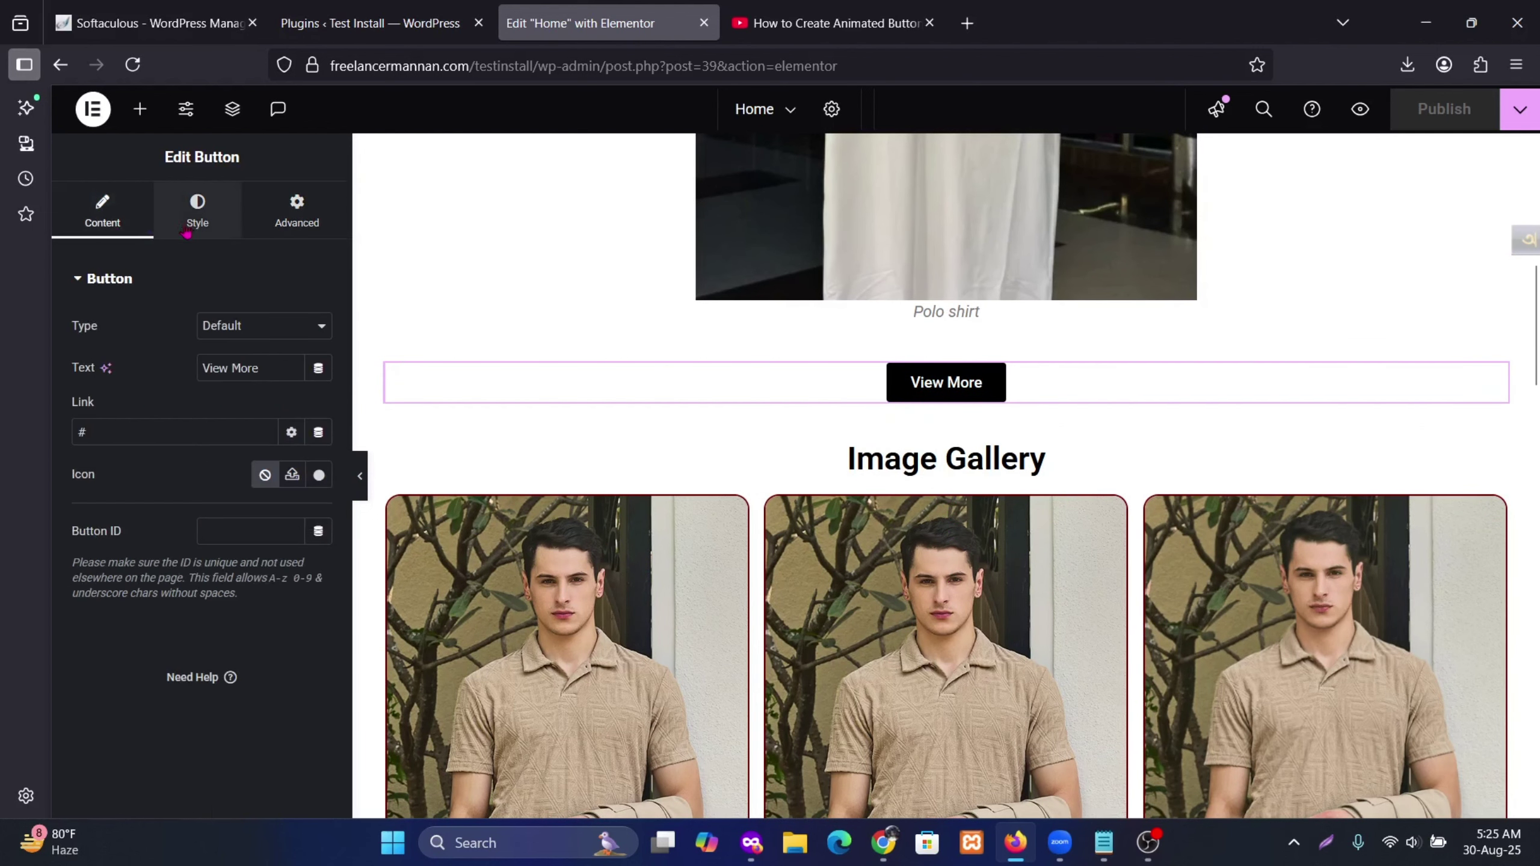
left_click(311, 223)
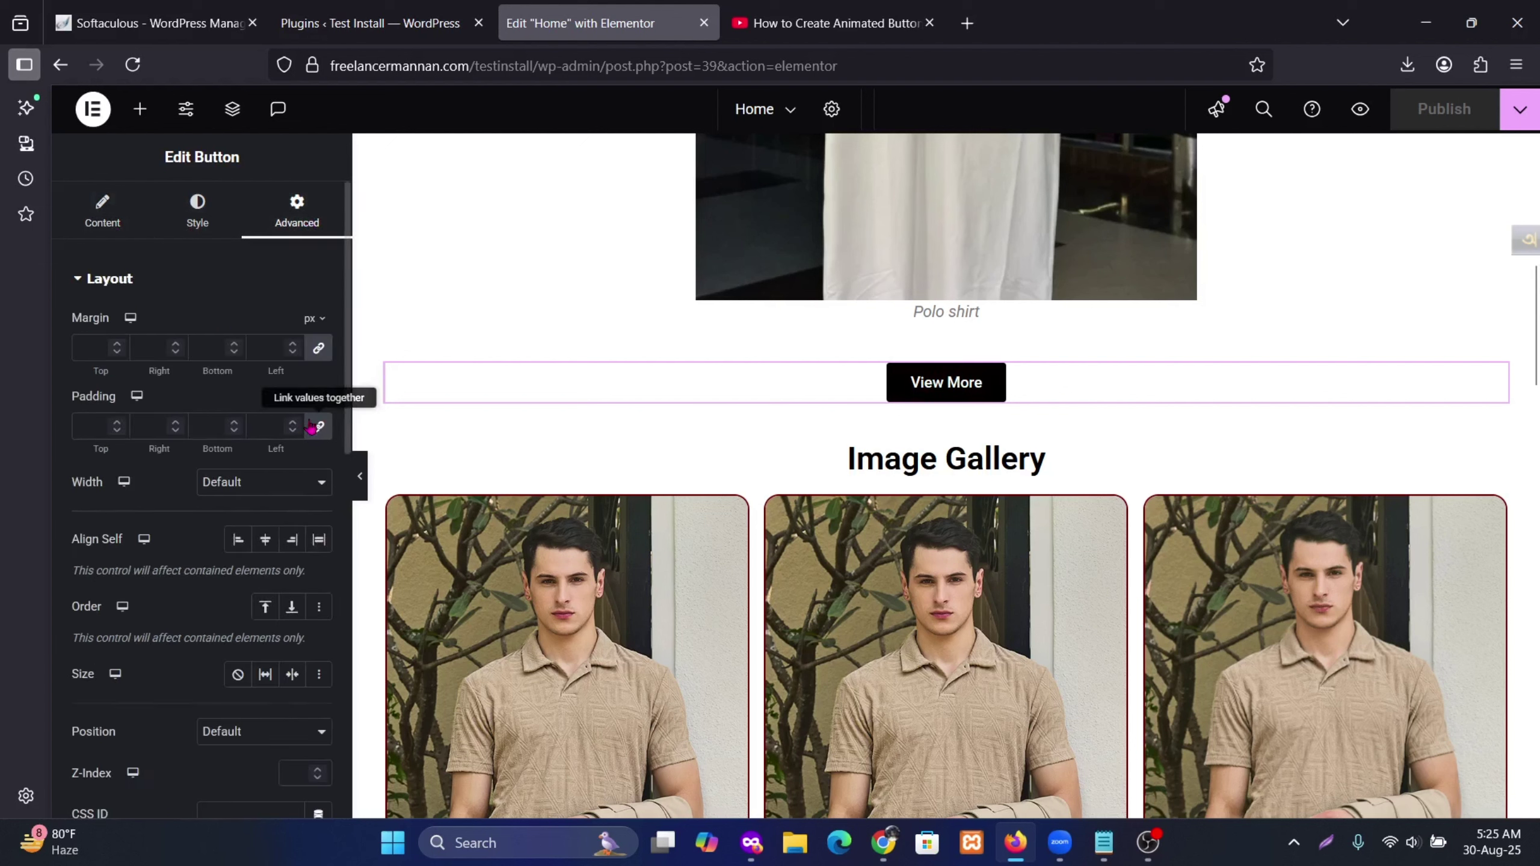
scroll(291, 425, "down", 5)
scroll(290, 429, "down", 8)
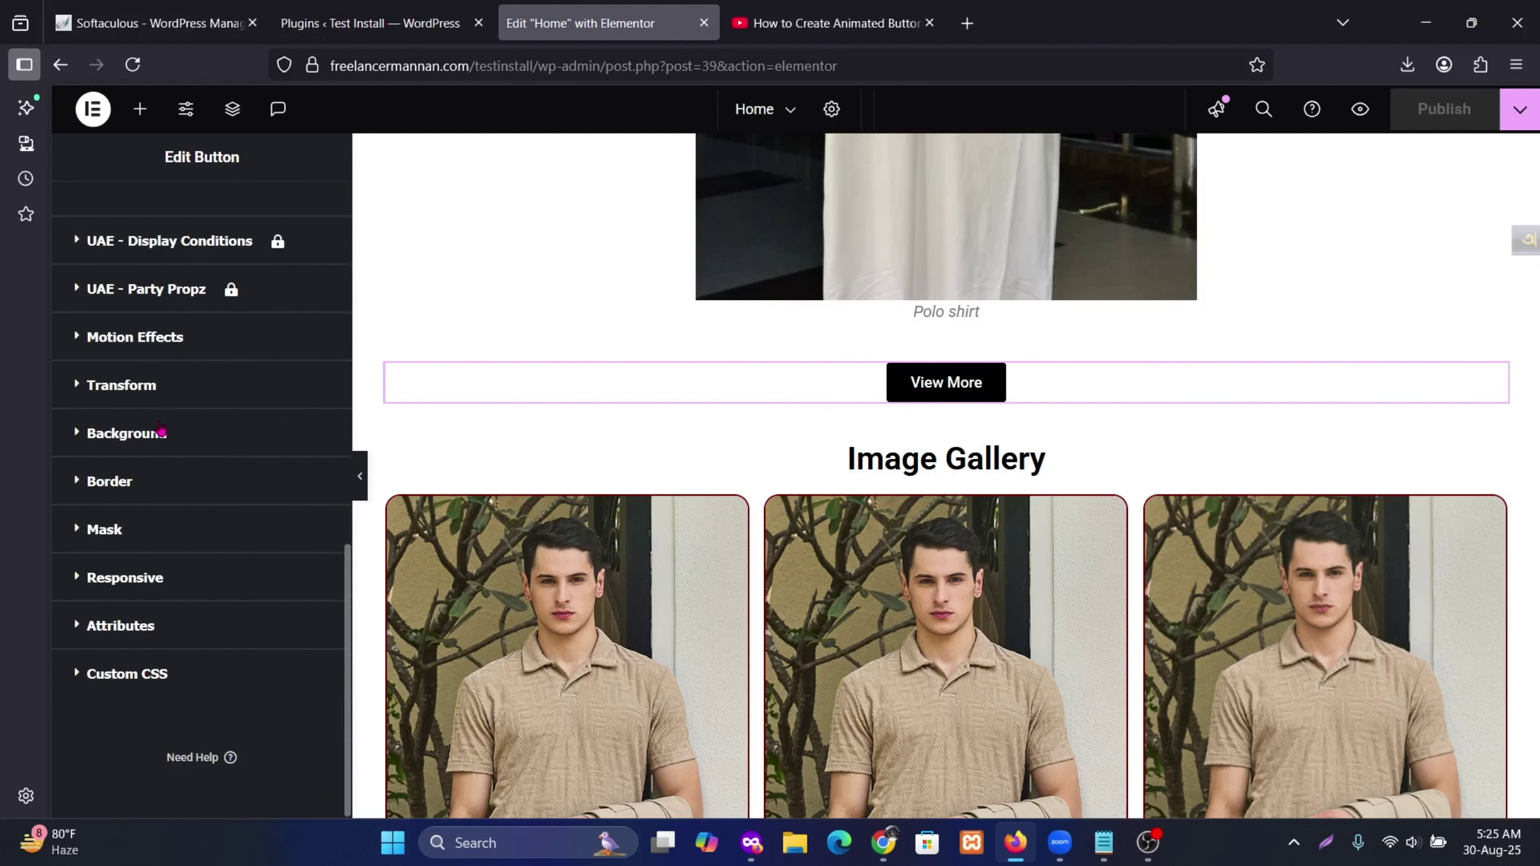
left_click(195, 340)
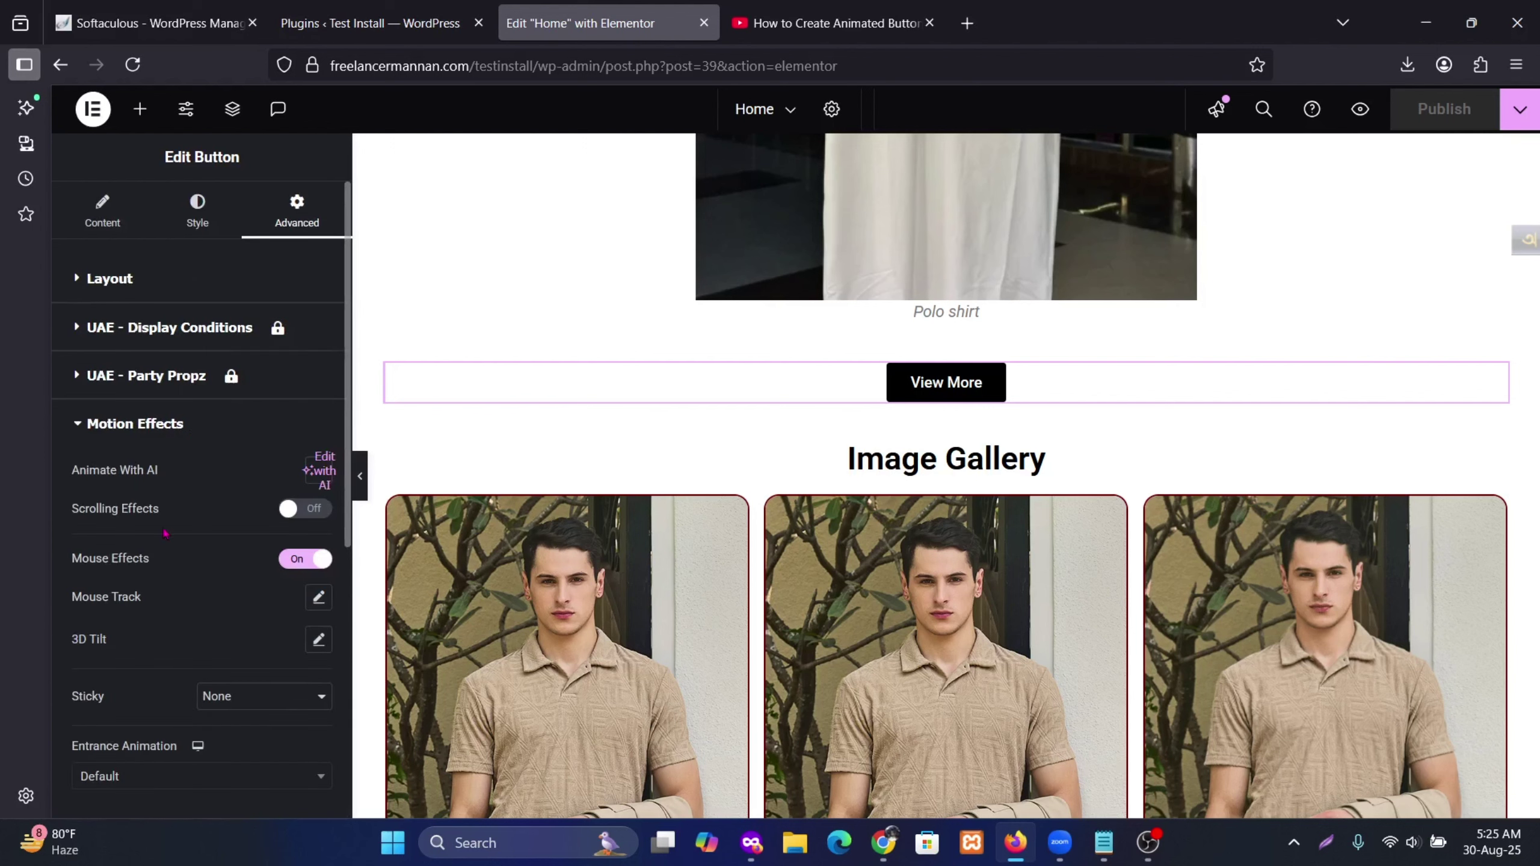
scroll(165, 533, "down", 2)
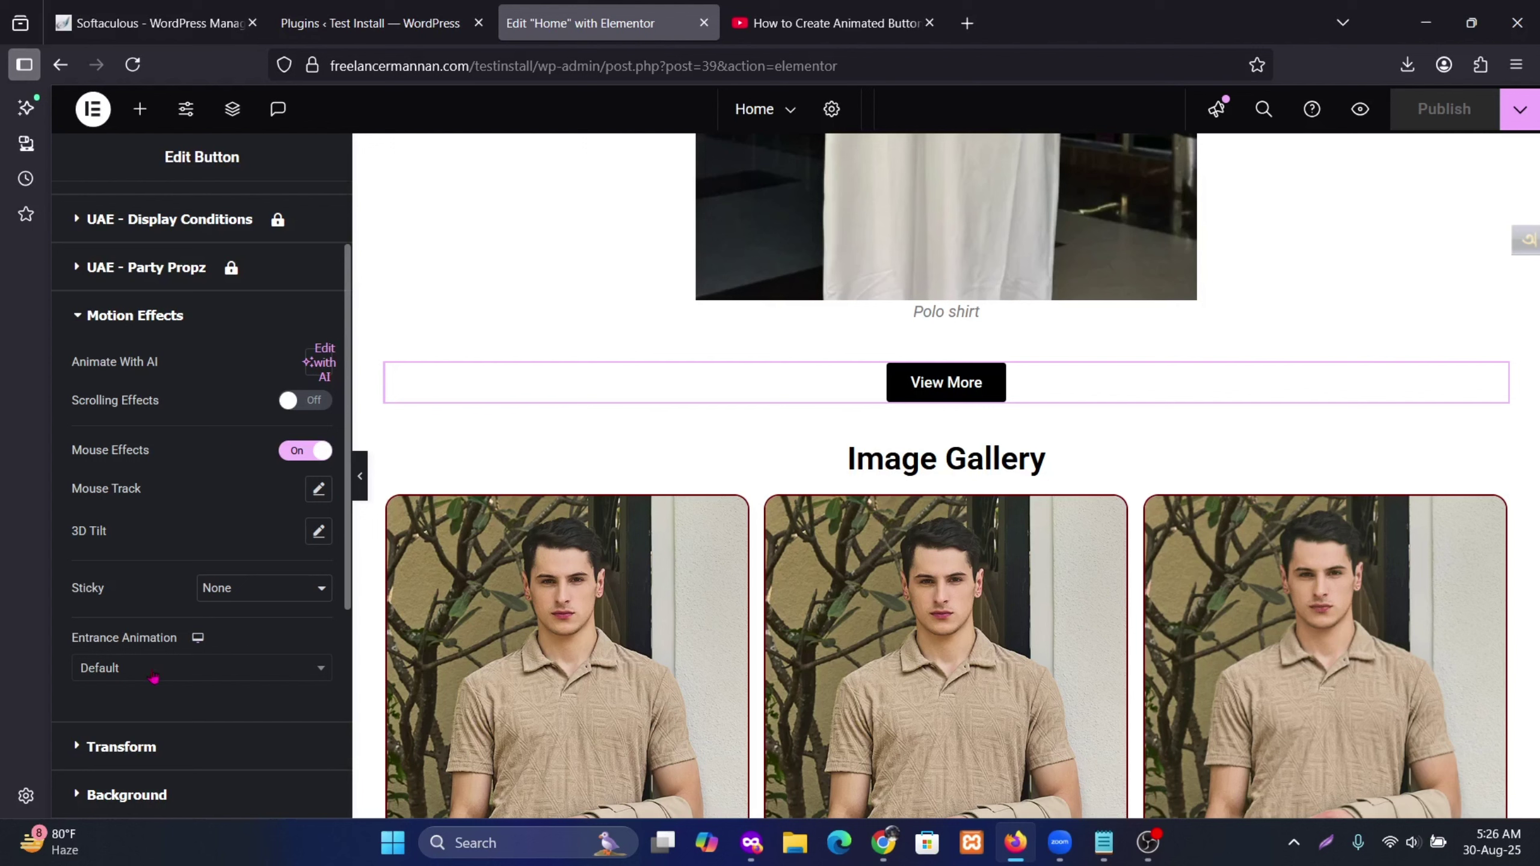
Step: Turn on Scrolling Effects for the View More button and enable its Vertical Scroll effect
left_click(306, 401)
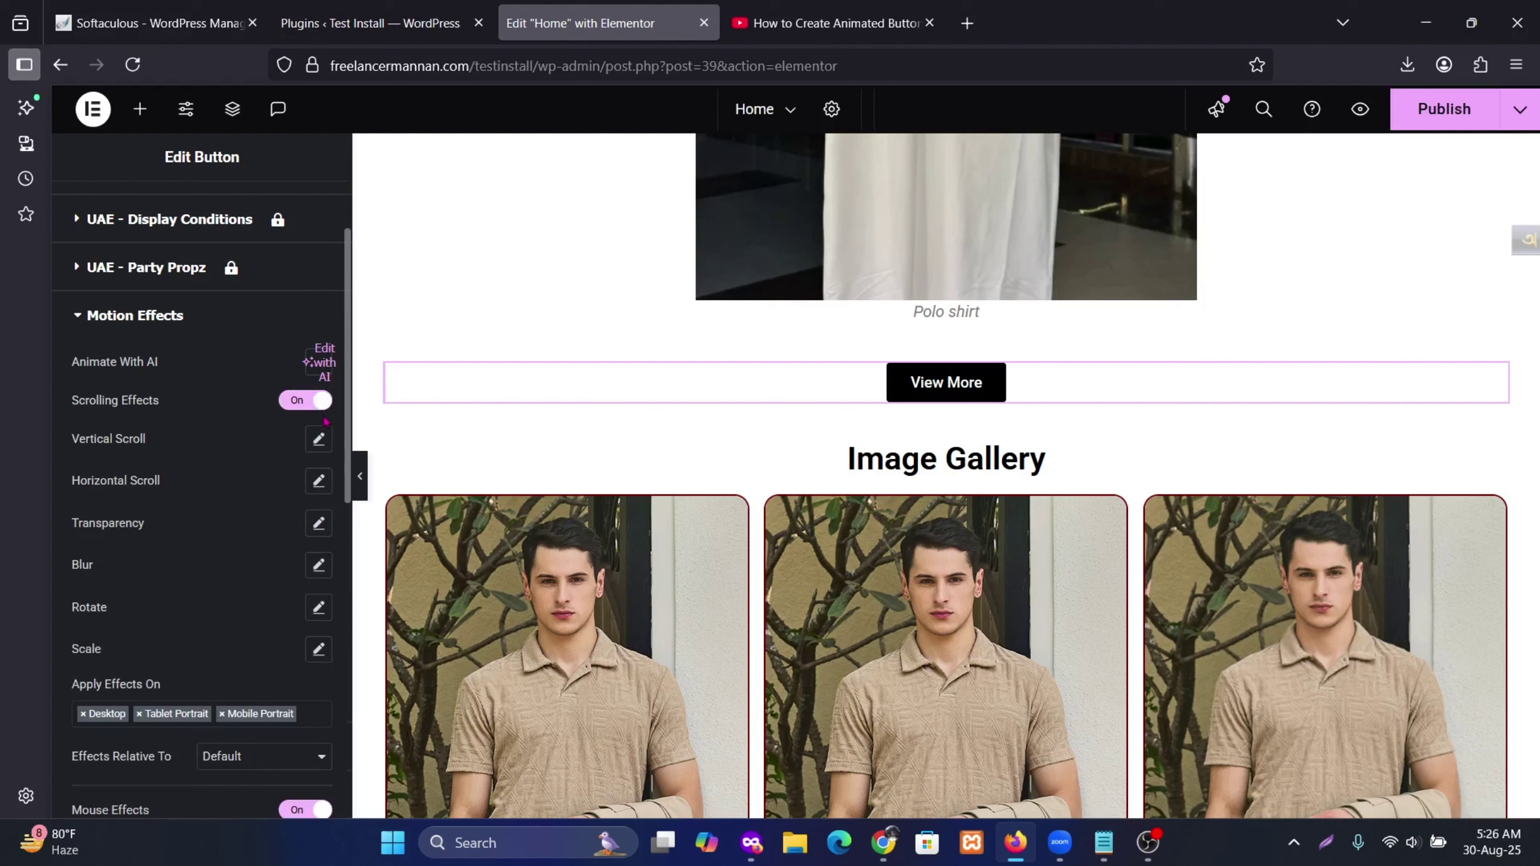
left_click(306, 402)
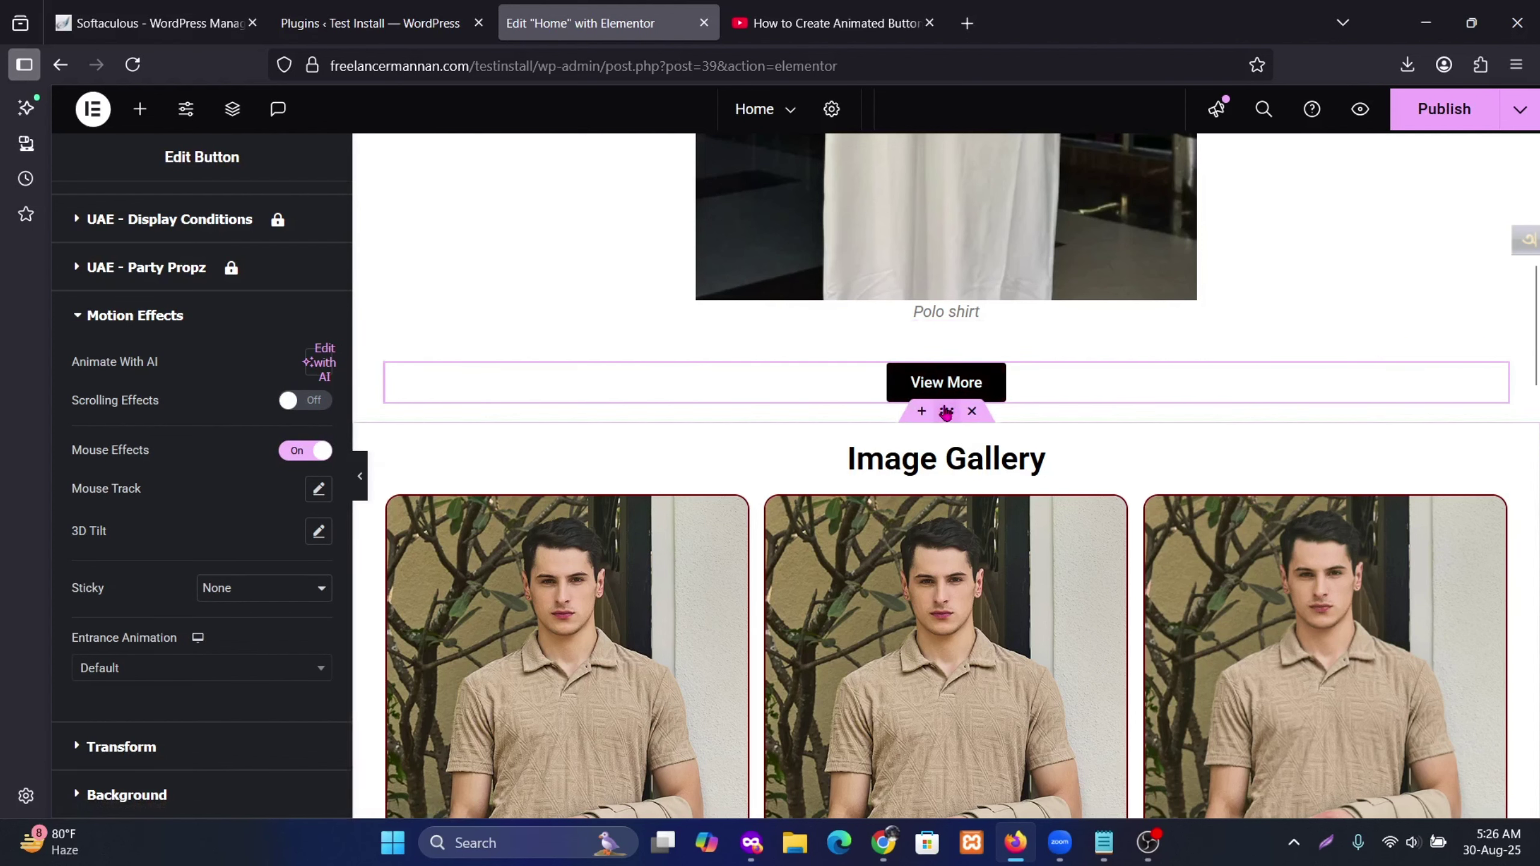
left_click(315, 402)
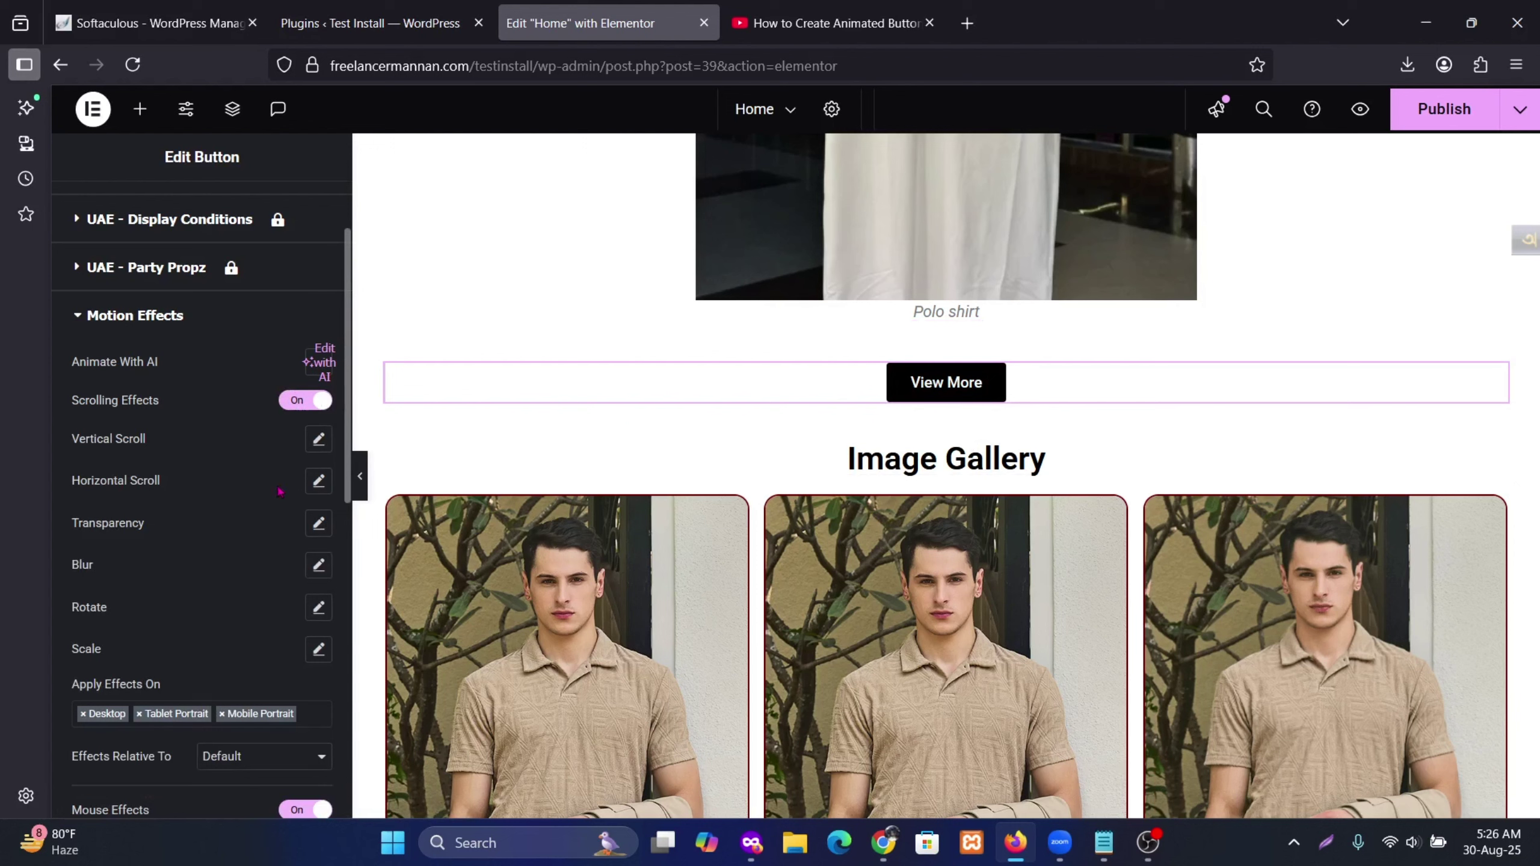
left_click(318, 439)
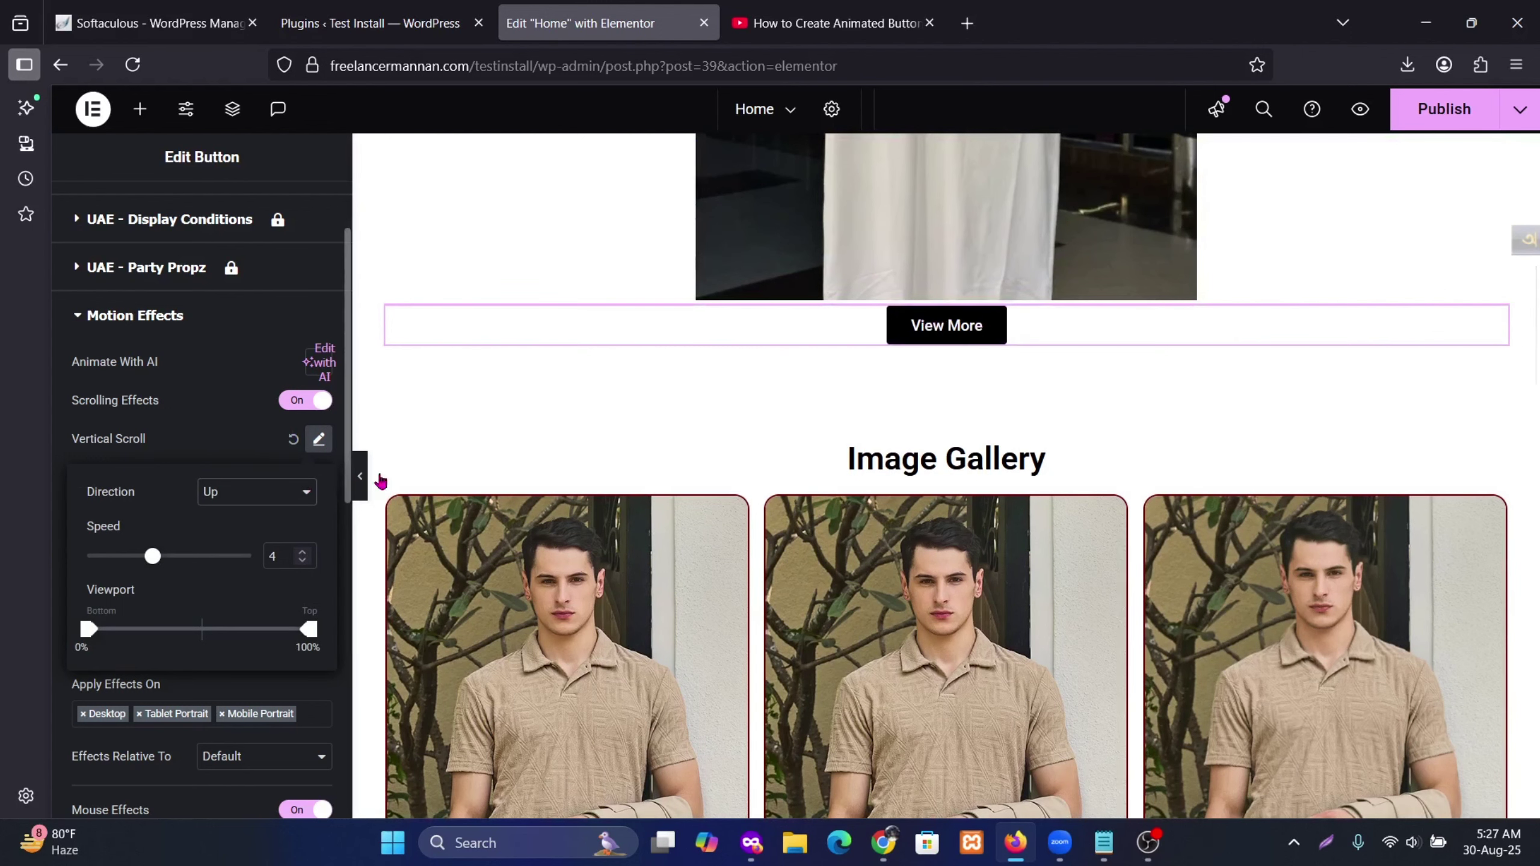
Step: Examine how the View More button moves vertically as the page canvas is scrolled up and down
scroll(737, 451, "up", 2)
scroll(737, 452, "up", 3)
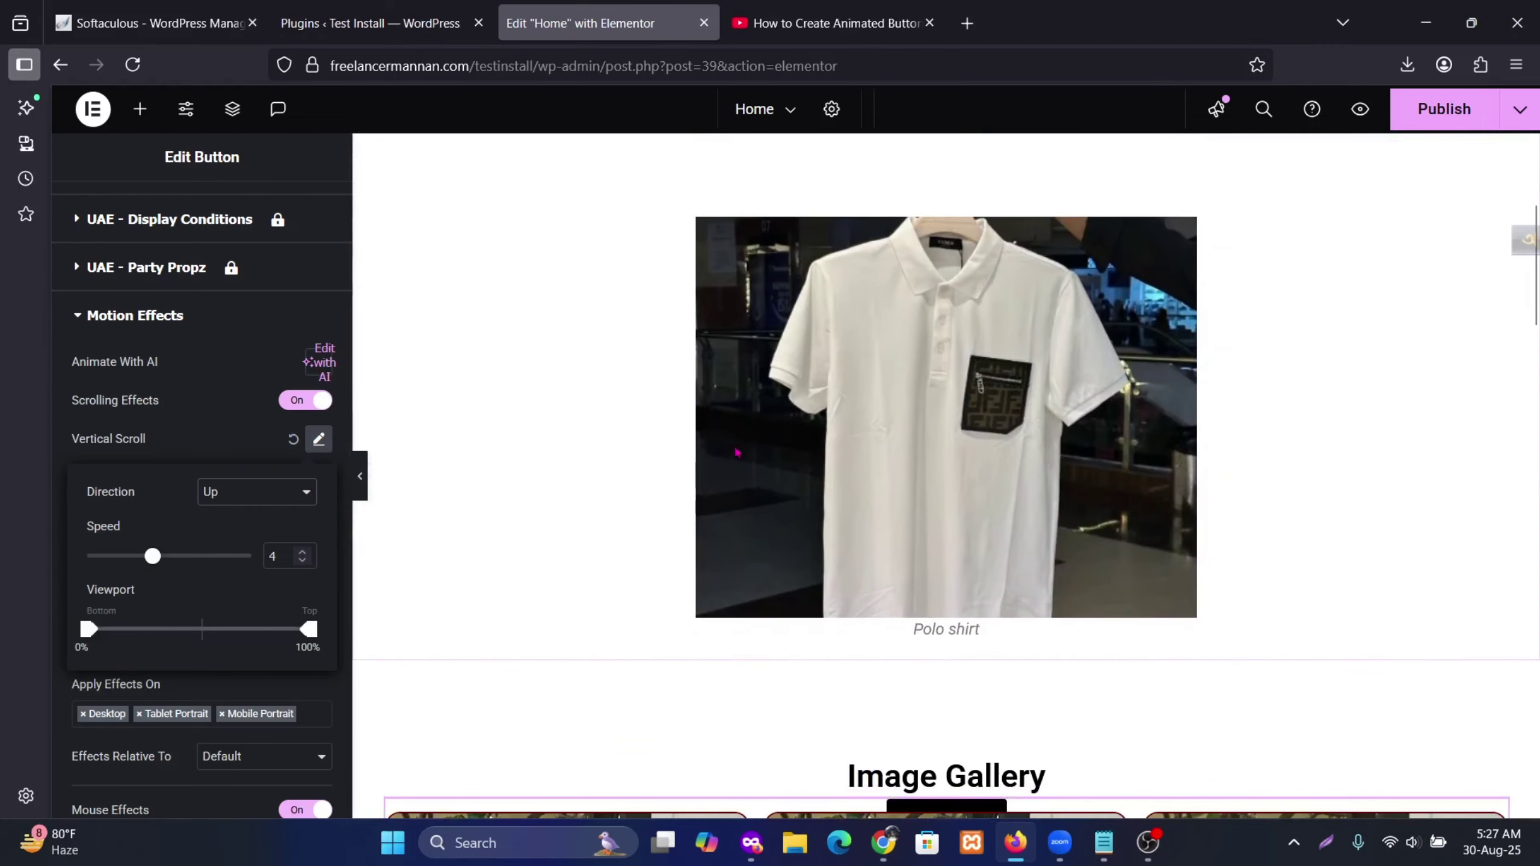
scroll(737, 452, "down", 7)
scroll(739, 452, "up", 4)
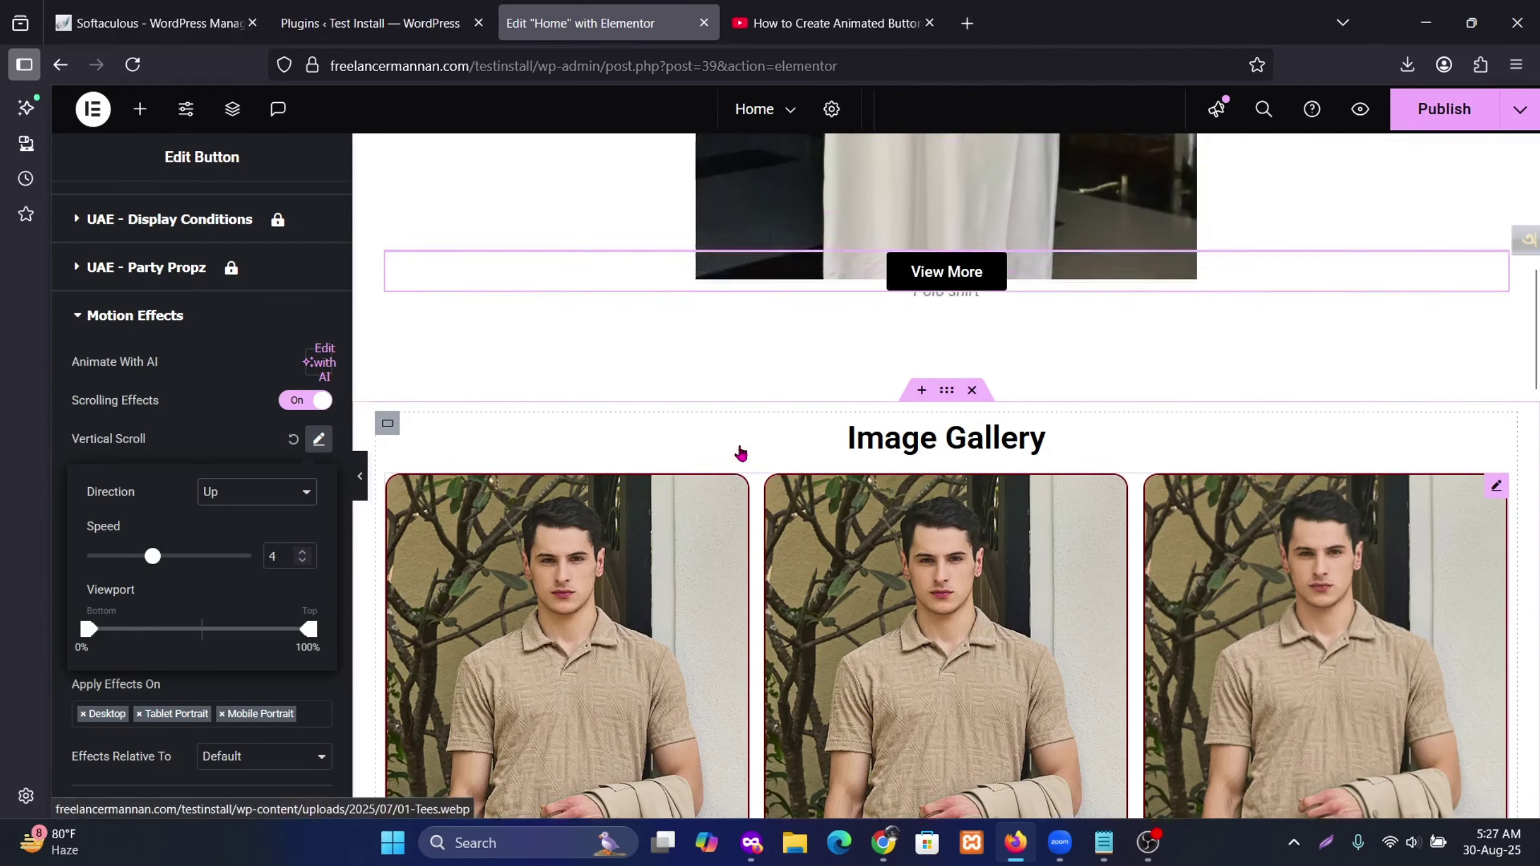
scroll(847, 511, "down", 4)
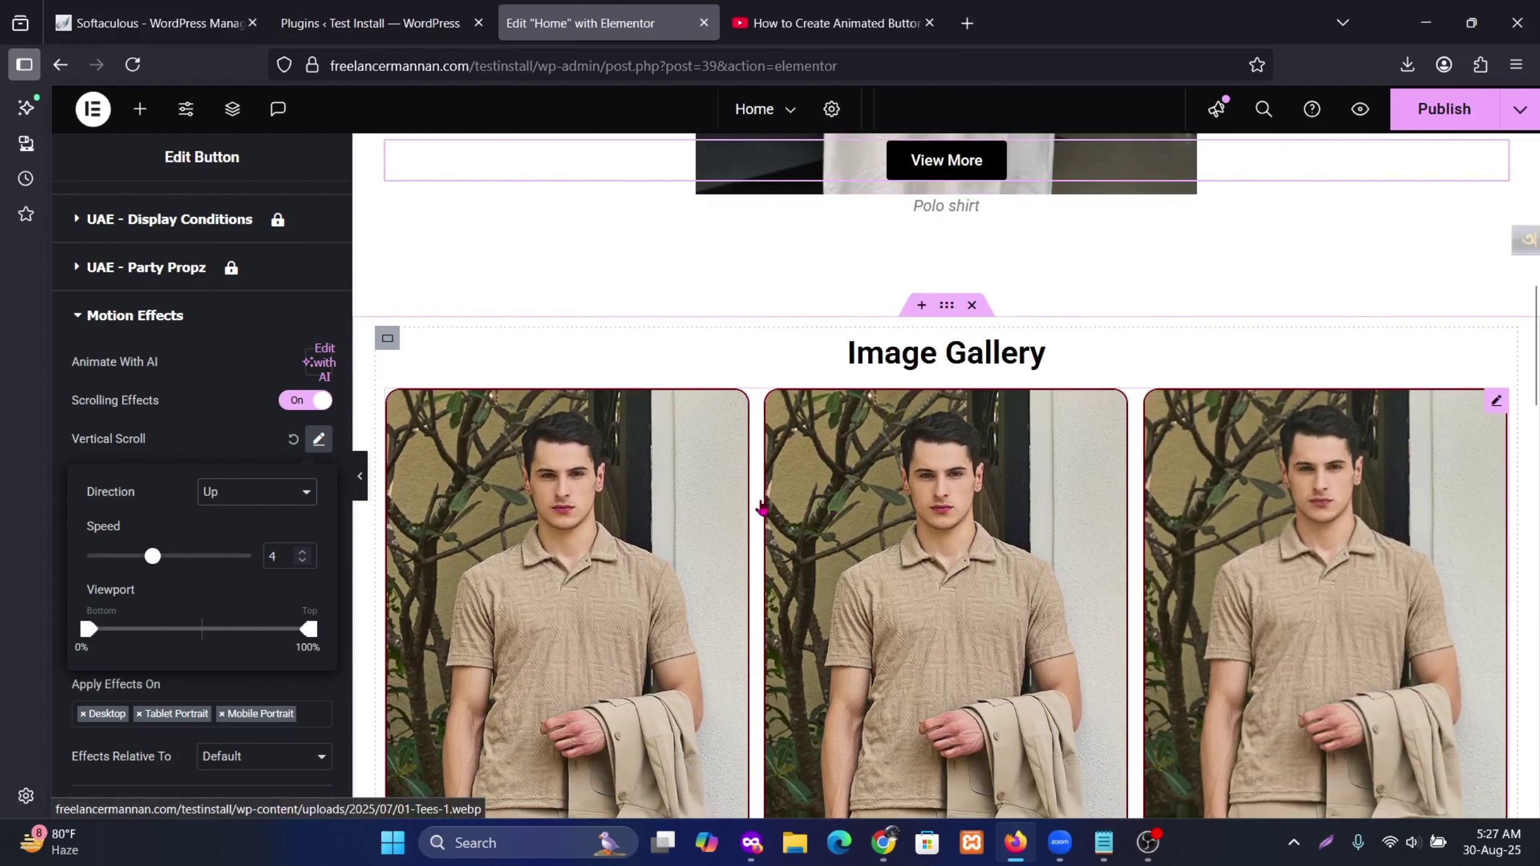
scroll(750, 505, "up", 9)
scroll(752, 503, "down", 7)
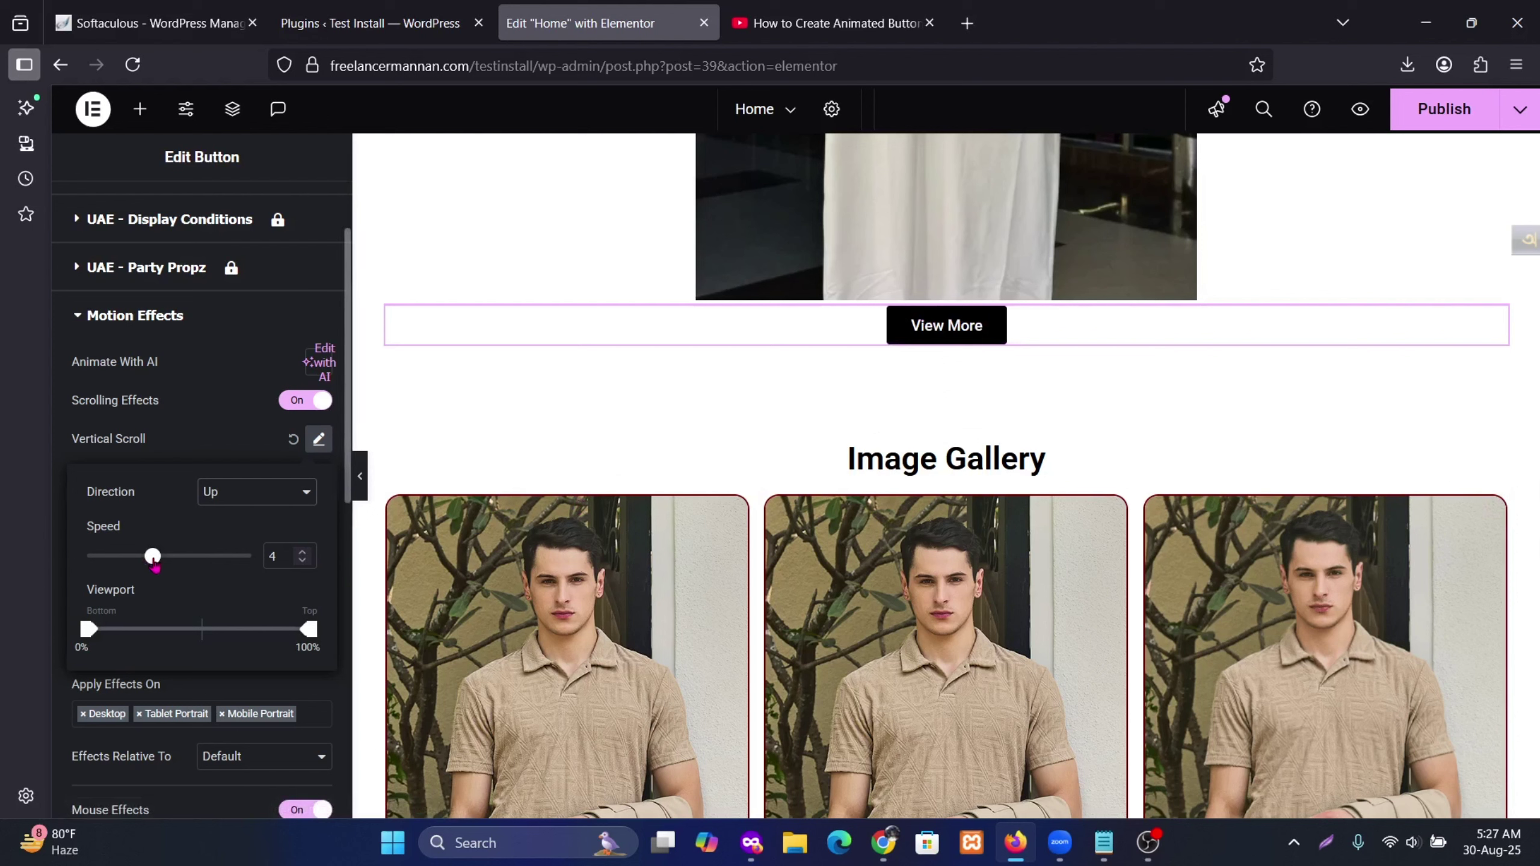
Step: Try Vertical Scroll speeds of 8 and 0.9 on the View More button, checking the button's movement in the page
left_click_drag(154, 564, 220, 558)
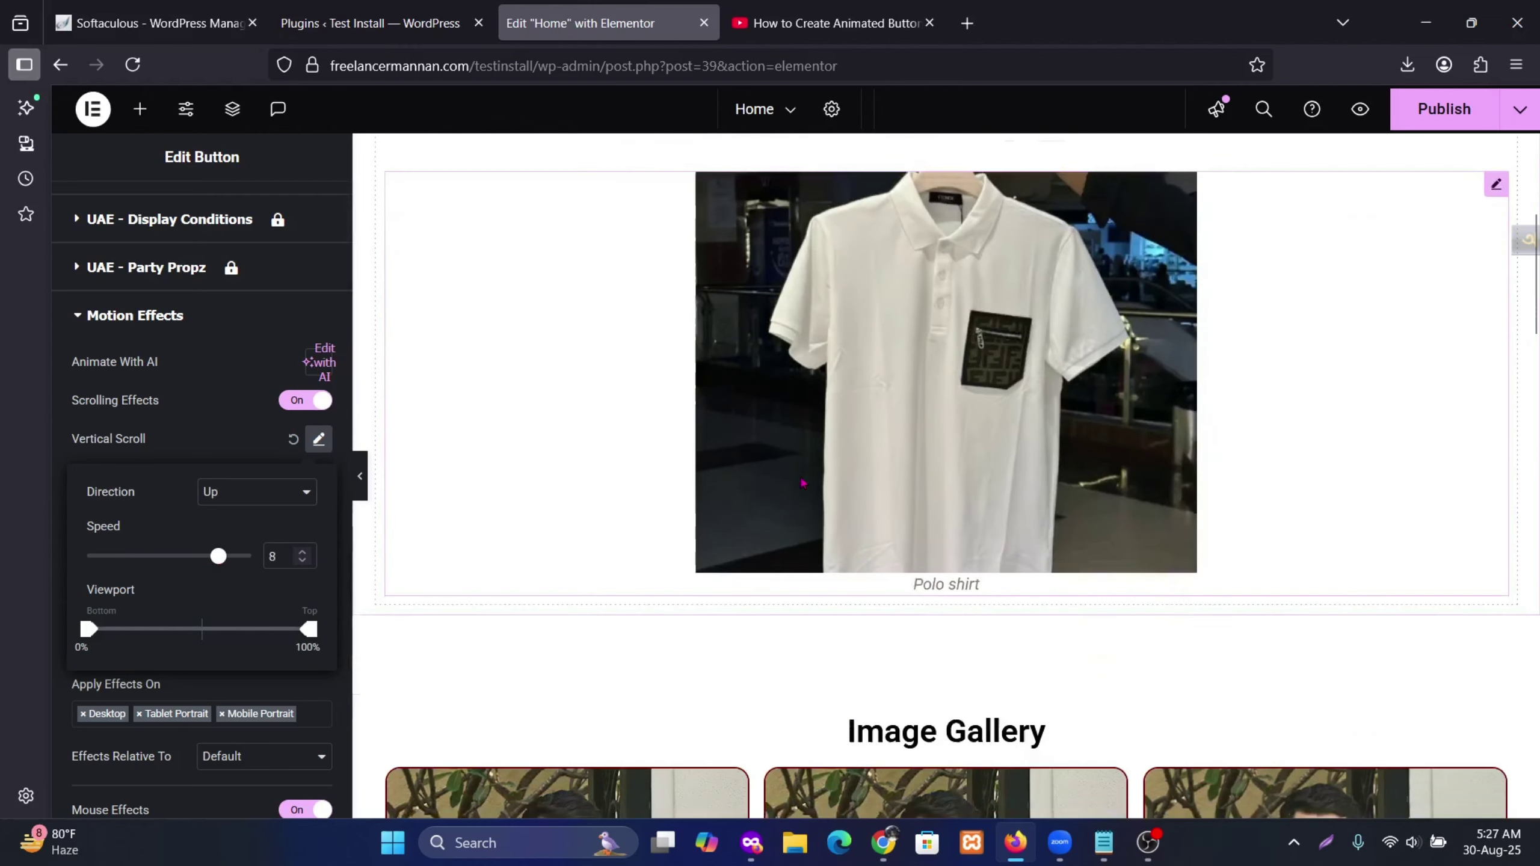
scroll(802, 482, "down", 3)
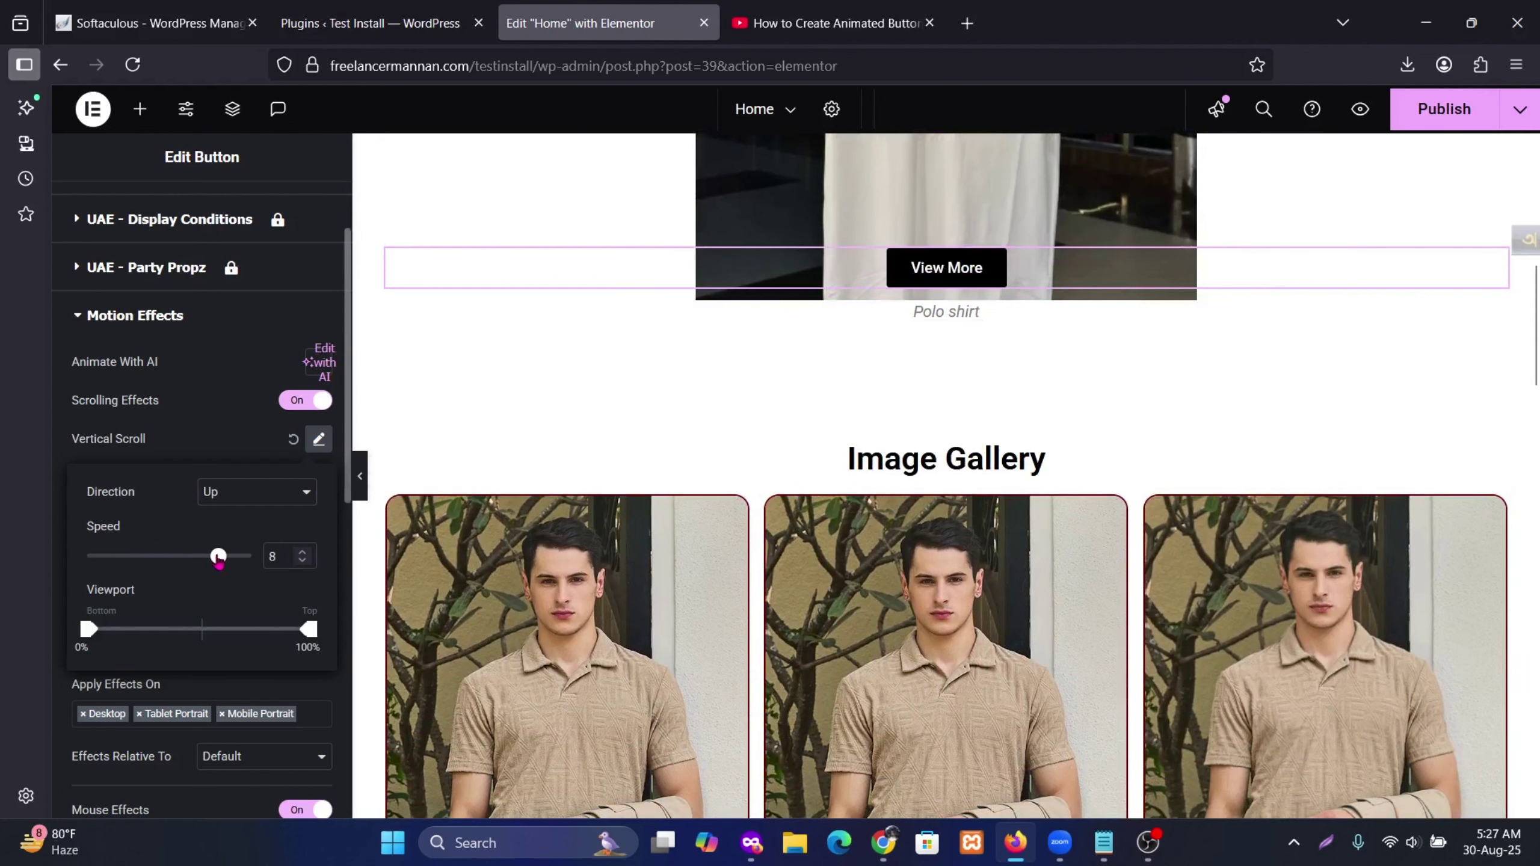
left_click_drag(218, 556, 100, 558)
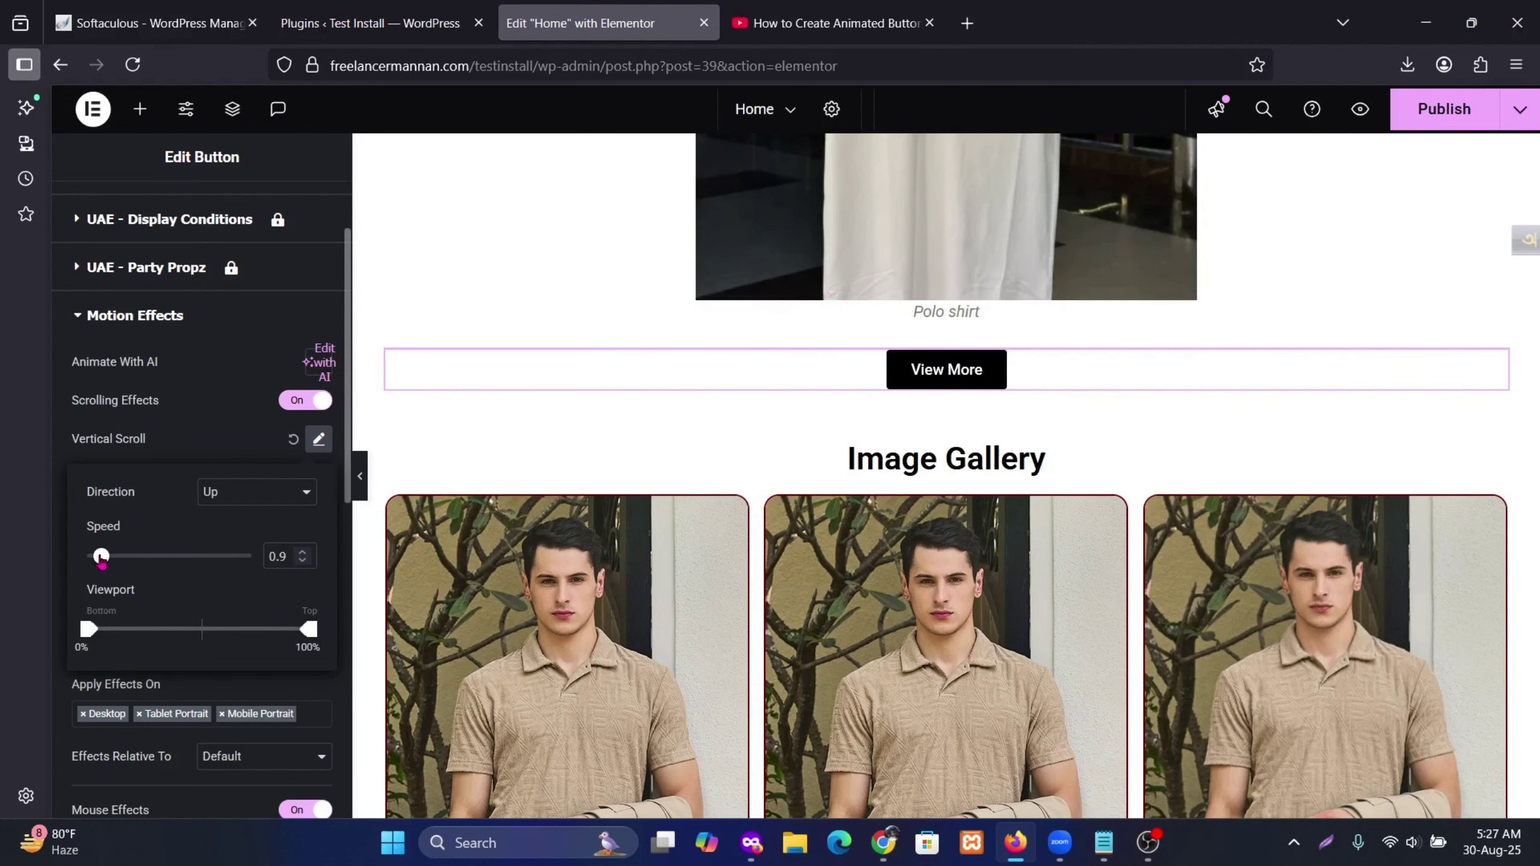
scroll(595, 427, "down", 3)
scroll(595, 428, "up", 3)
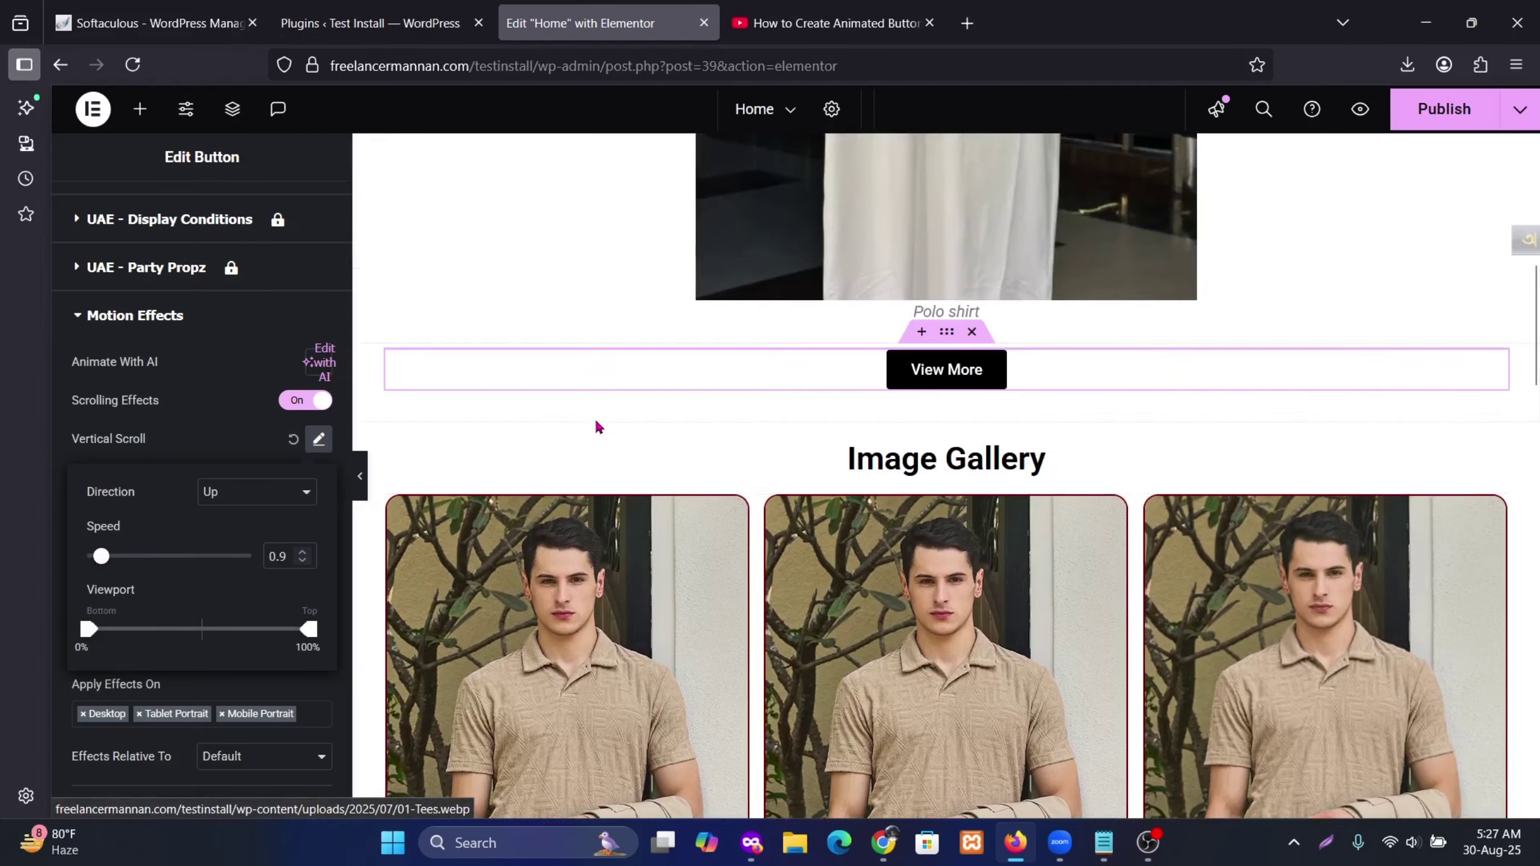
scroll(597, 426, "up", 5)
scroll(597, 427, "down", 2)
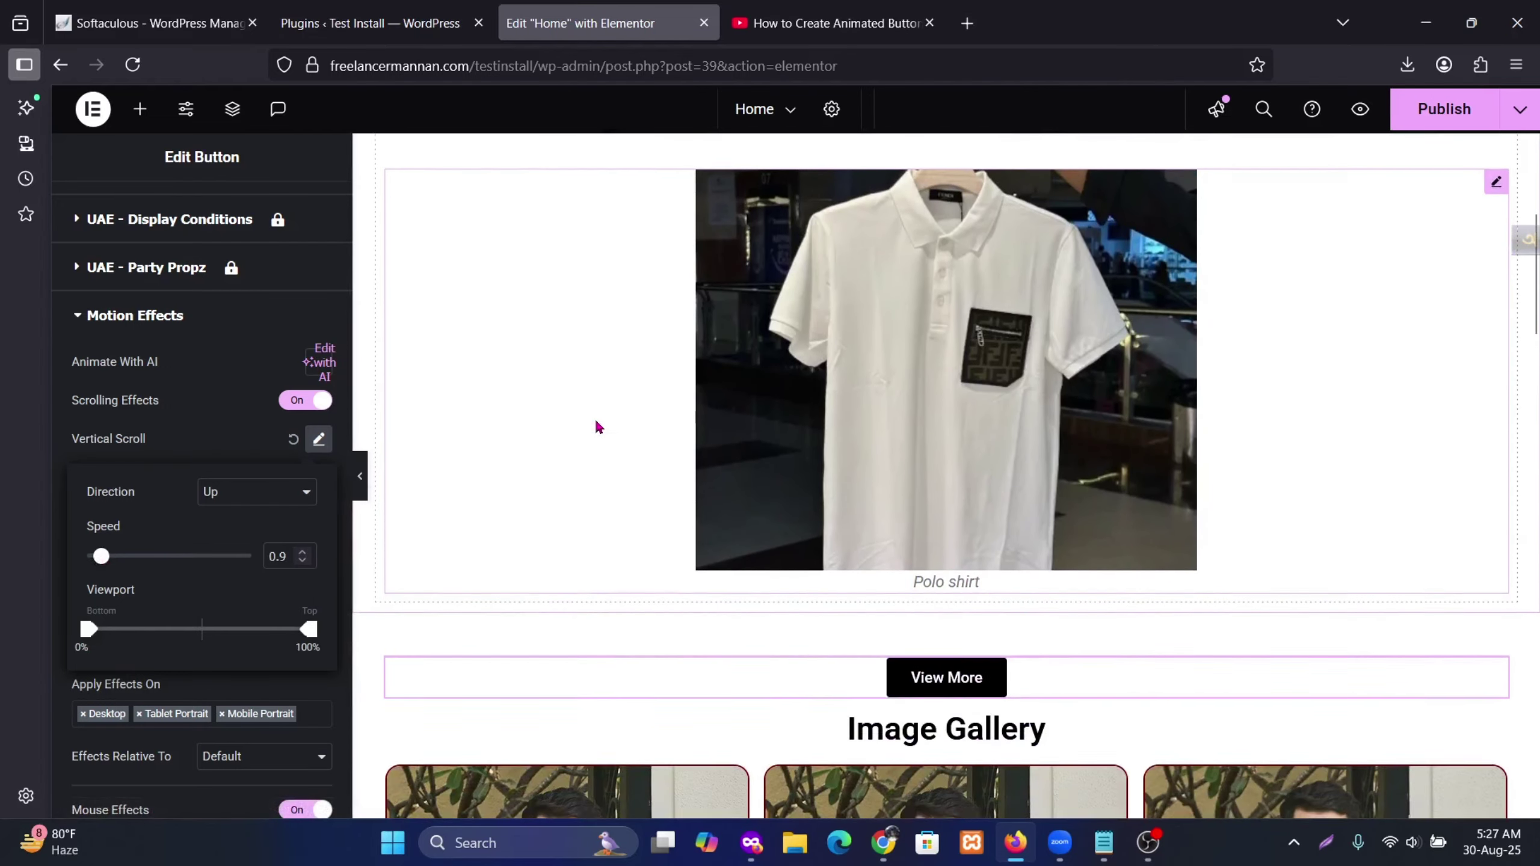
scroll(596, 427, "down", 4)
scroll(596, 425, "up", 2)
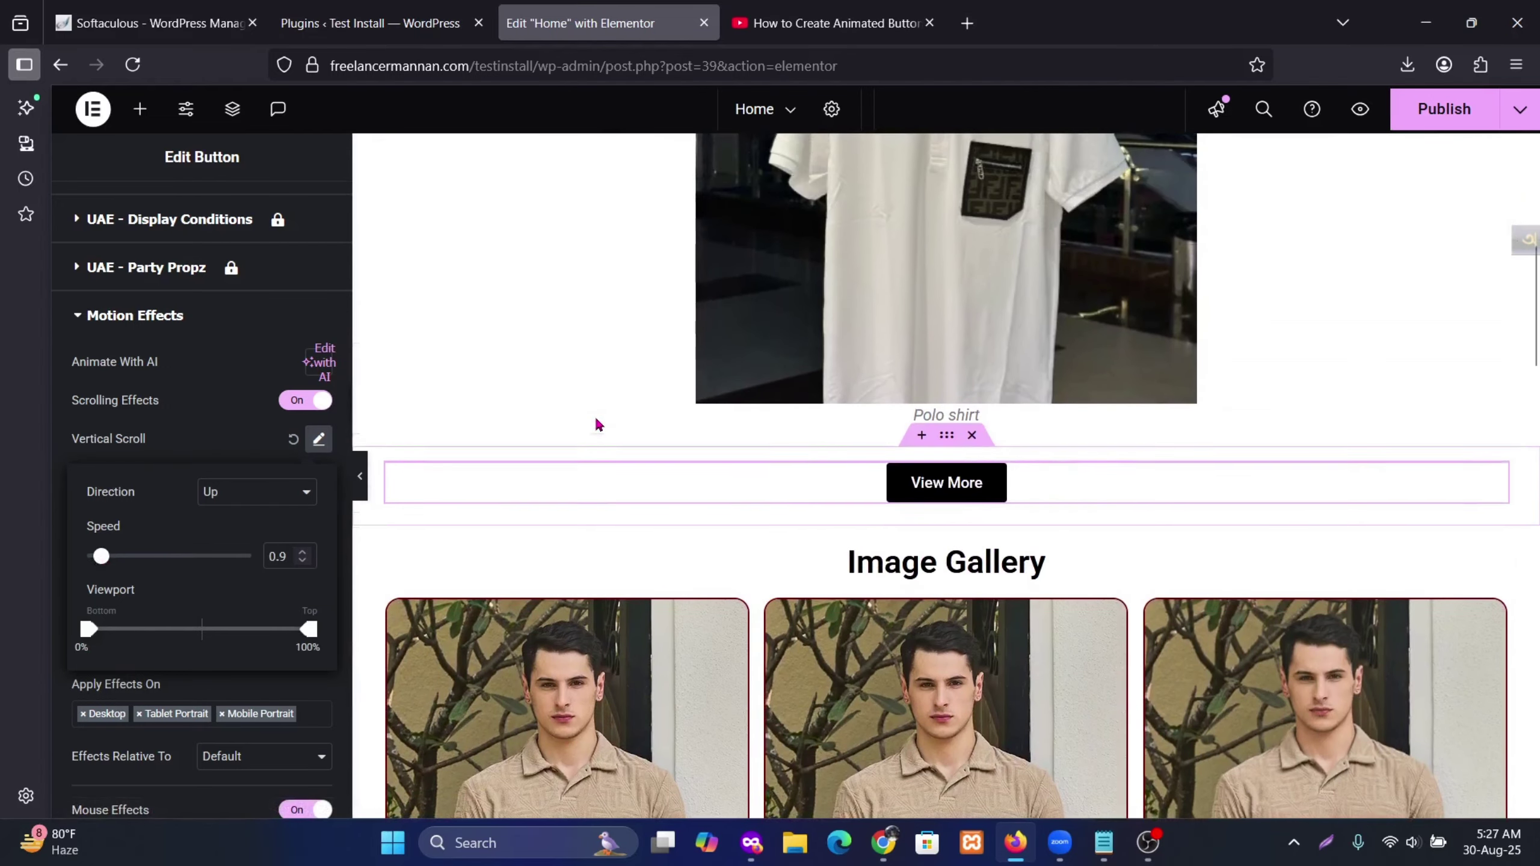
Step: Set the button's Vertical Scroll direction to Down and its speed to 1.9, checking the movement in the page
left_click(260, 496)
left_click(259, 544)
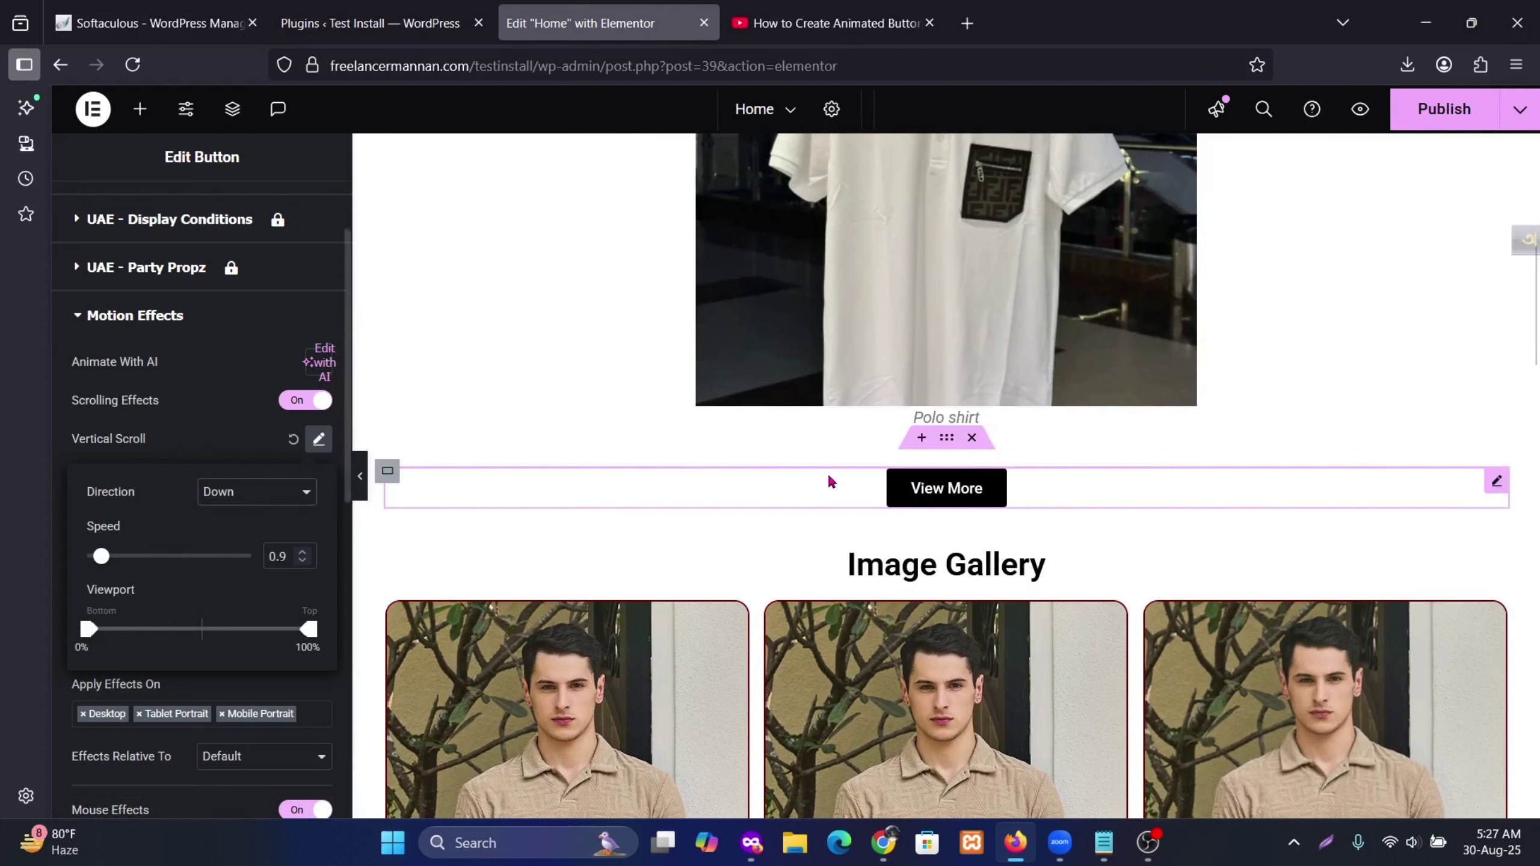
left_click_drag(106, 559, 123, 561)
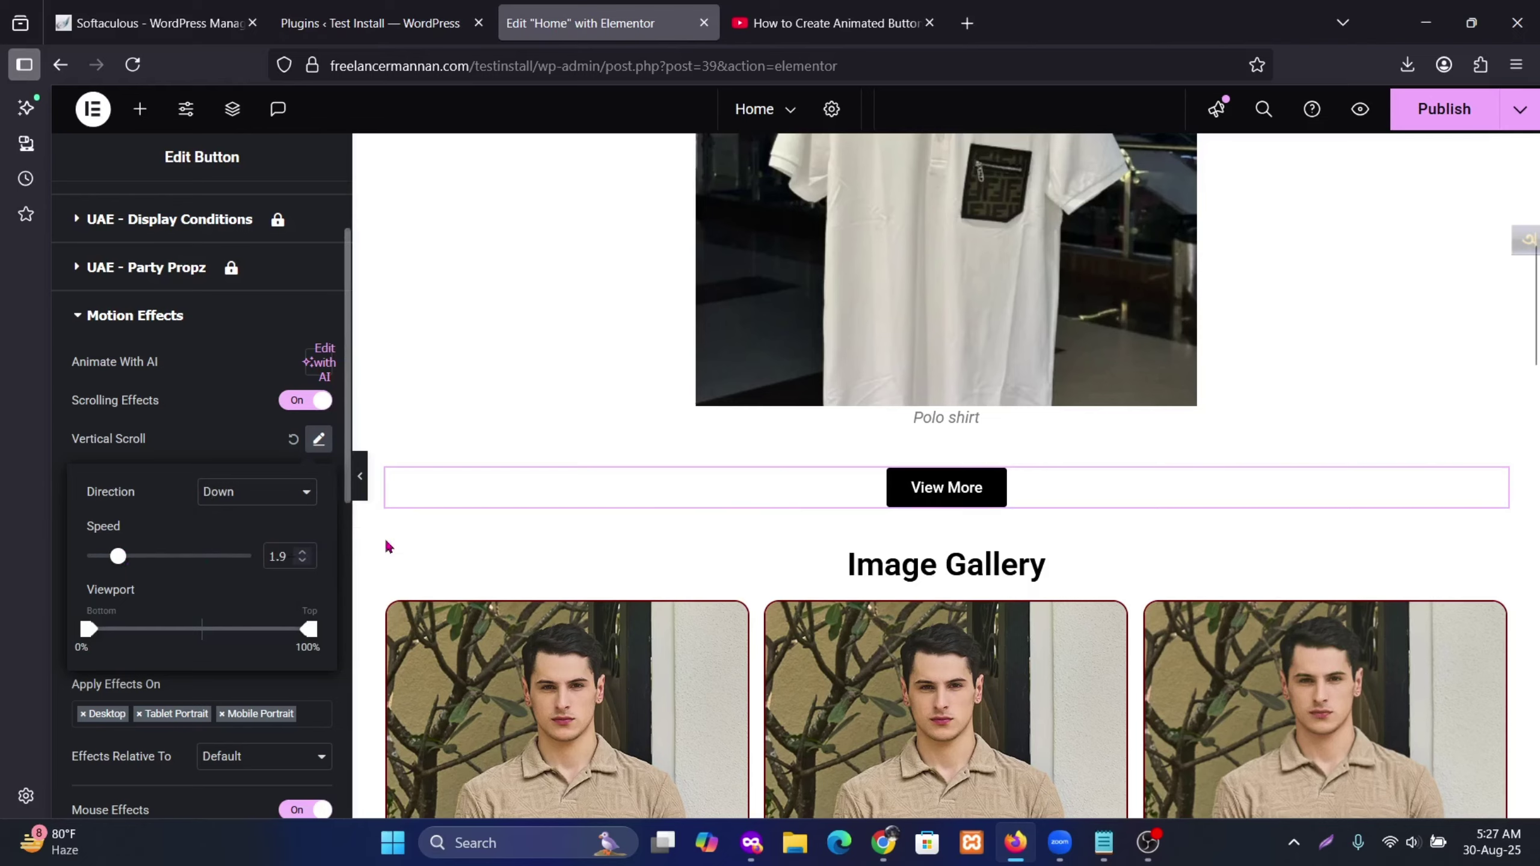
scroll(492, 519, "down", 3)
scroll(493, 515, "up", 2)
scroll(493, 519, "up", 2)
scroll(493, 518, "down", 2)
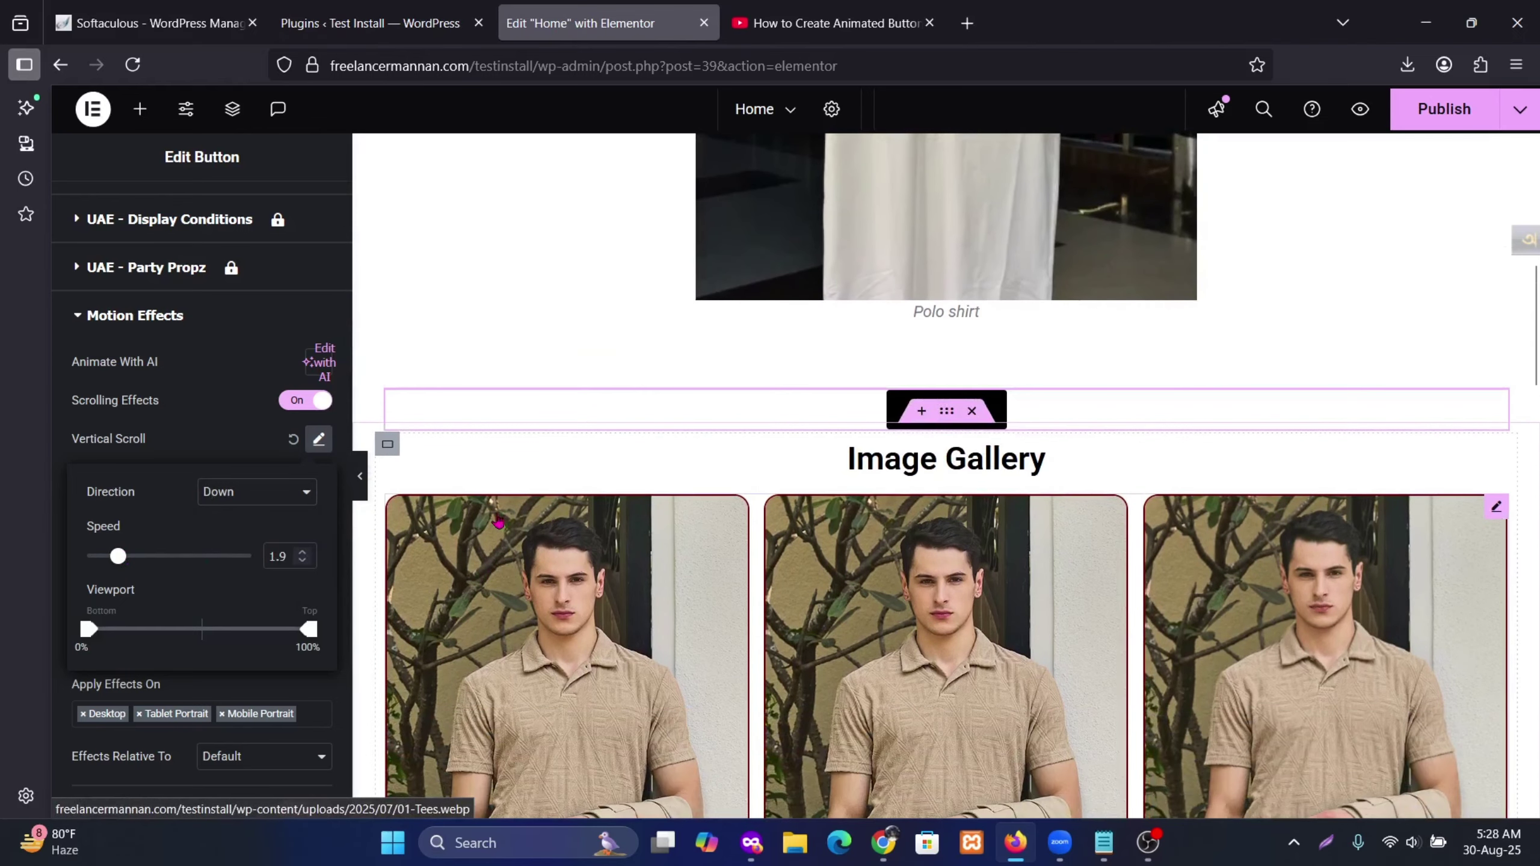
scroll(847, 519, "up", 2)
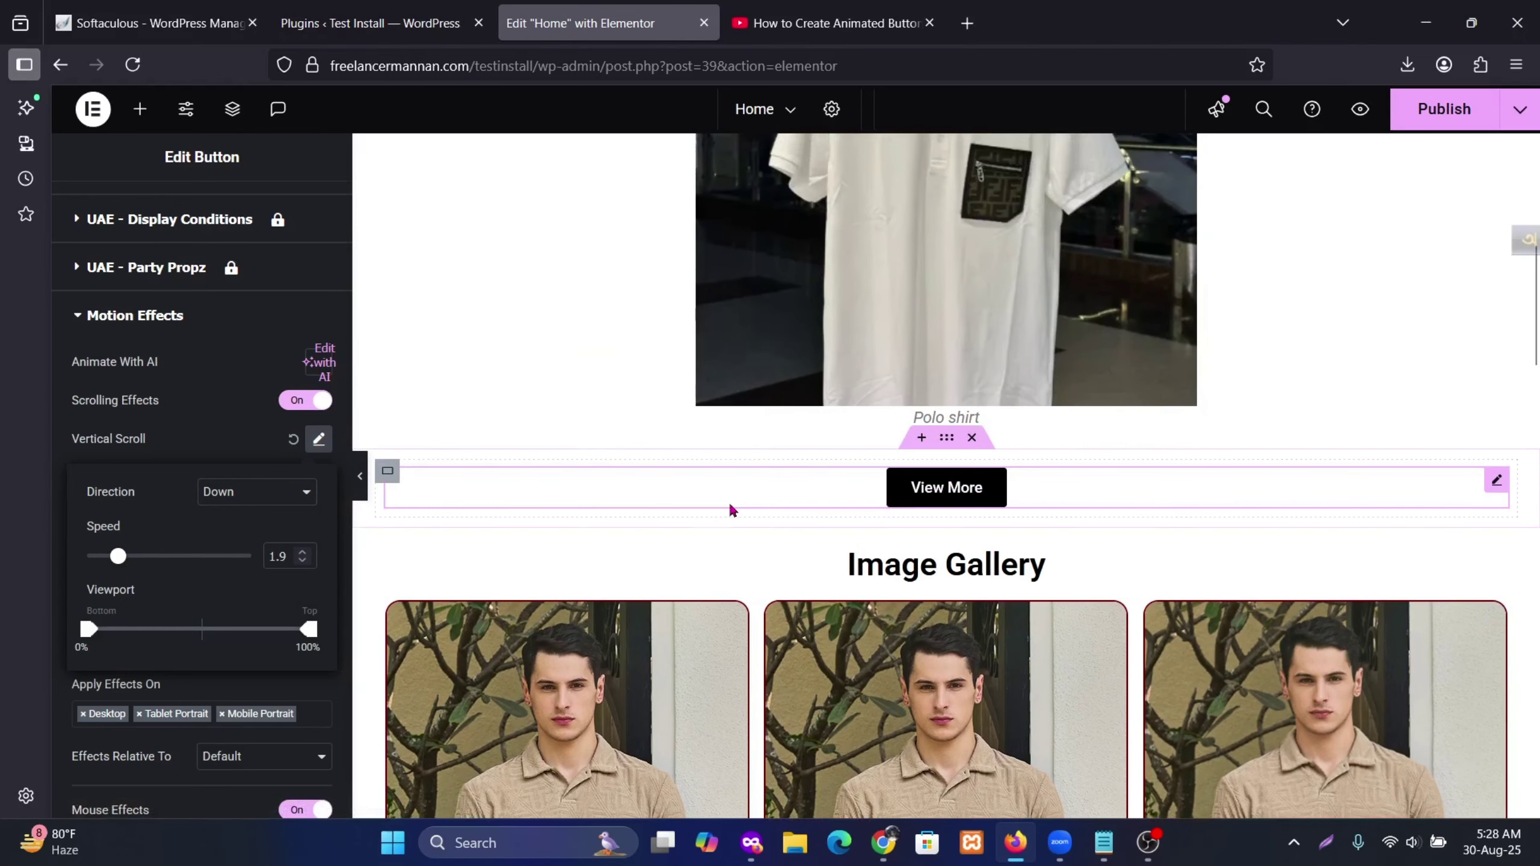
Step: Publish the Home page changes and open the page preview
left_click(1463, 112)
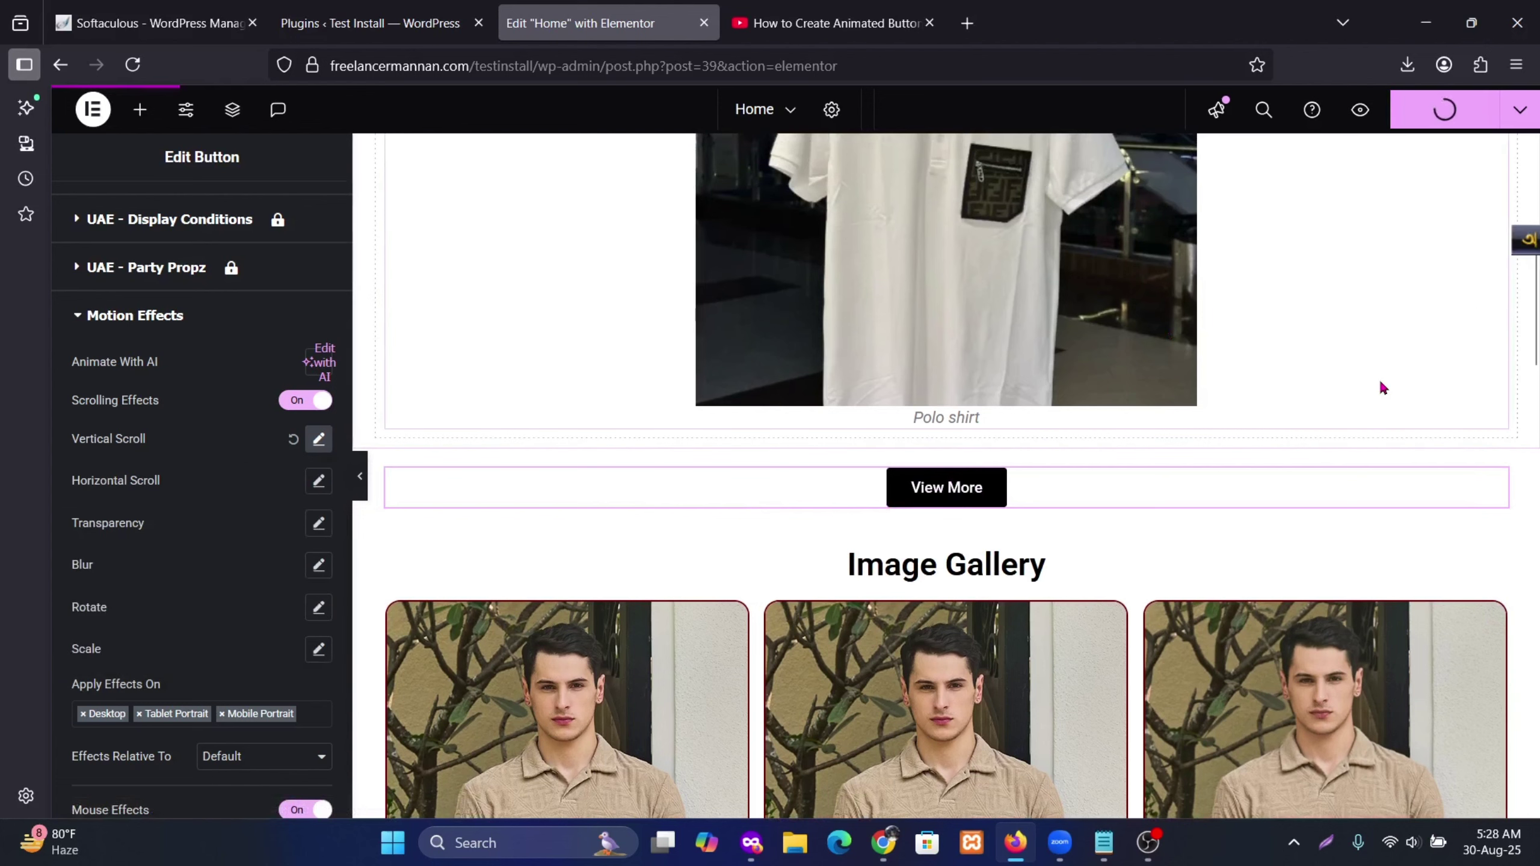
left_click(1360, 110)
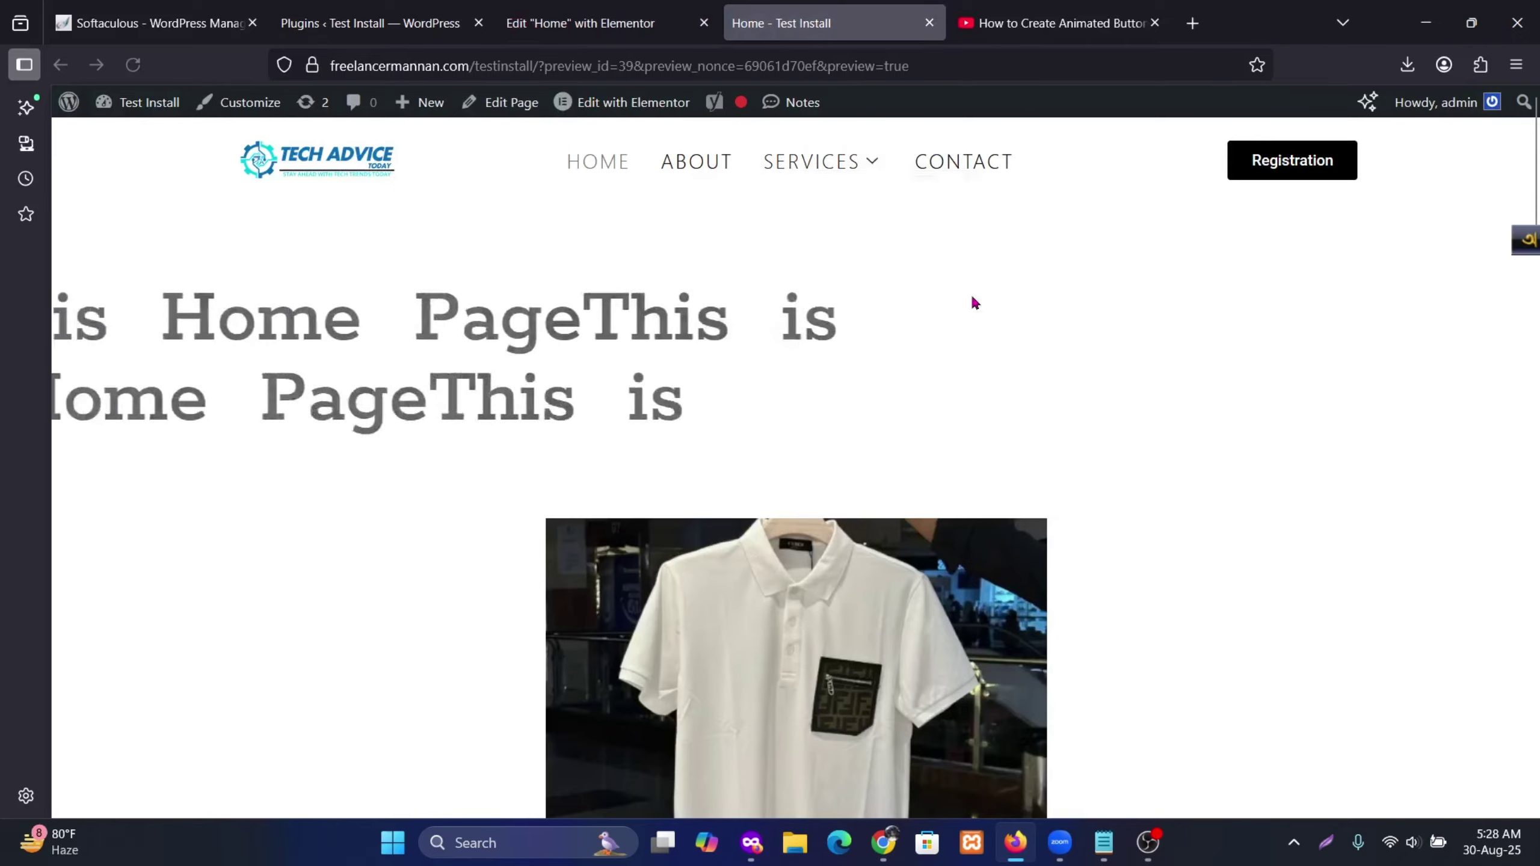
Step: Examine the View More button's vertical scrolling effect between the polo shirt image and the Image Gallery in the preview
scroll(994, 303, "down", 6)
scroll(982, 309, "up", 4)
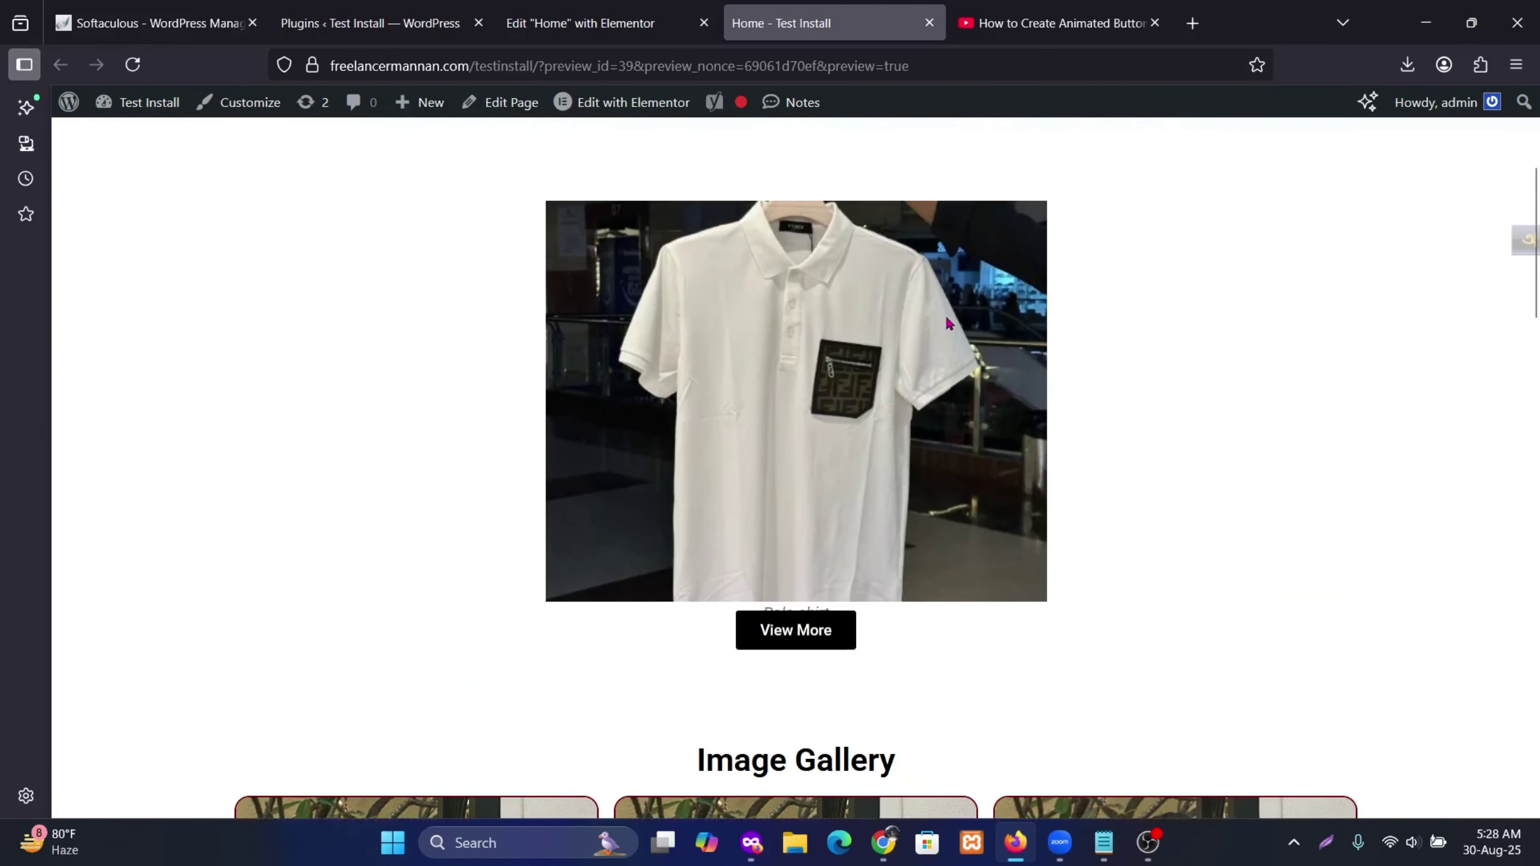
scroll(950, 319, "down", 4)
scroll(948, 319, "up", 3)
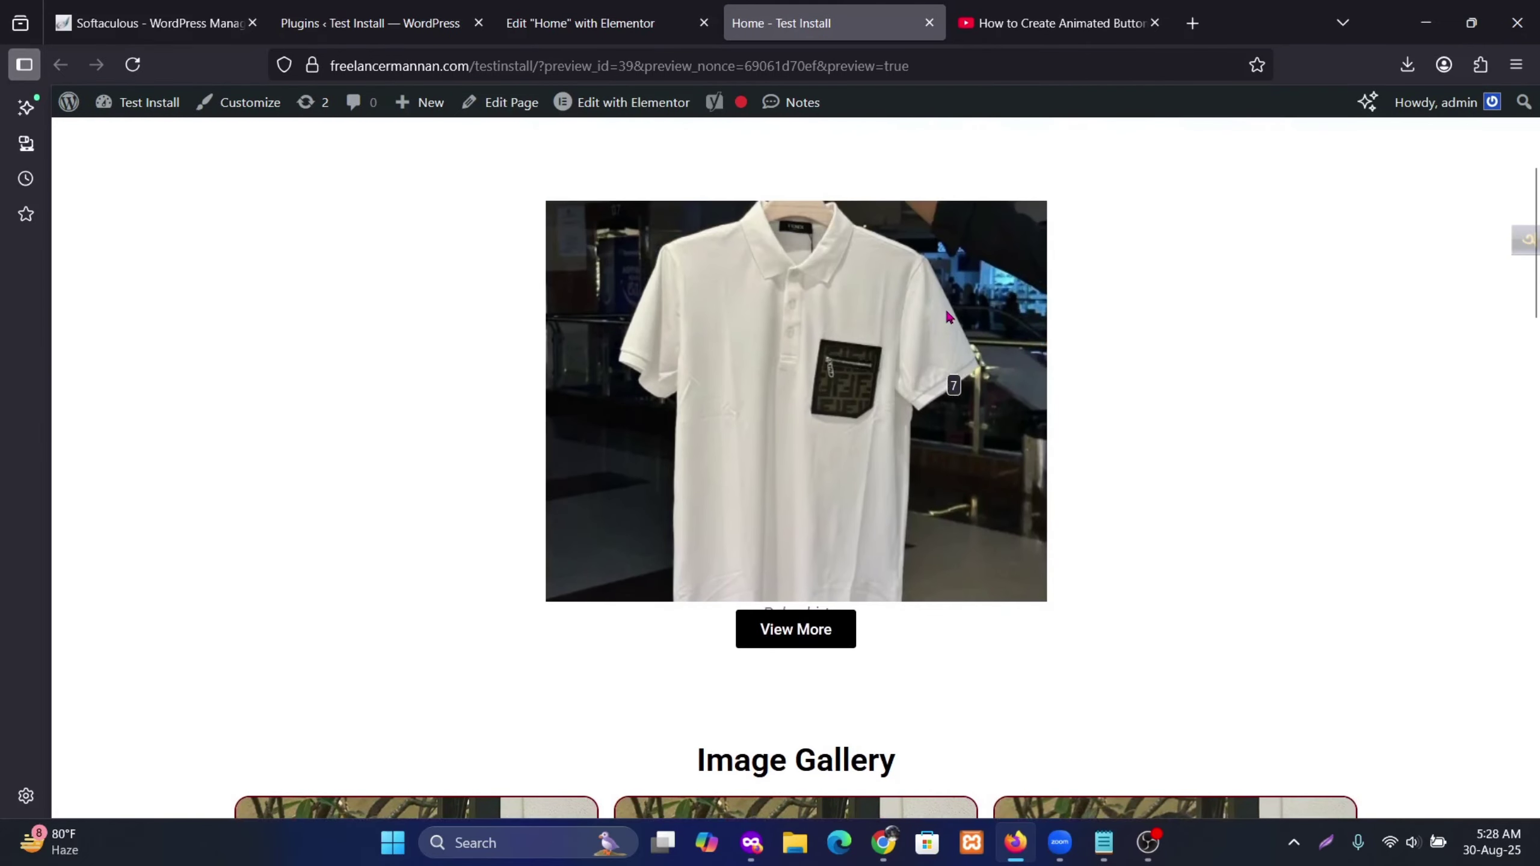
scroll(946, 321, "down", 3)
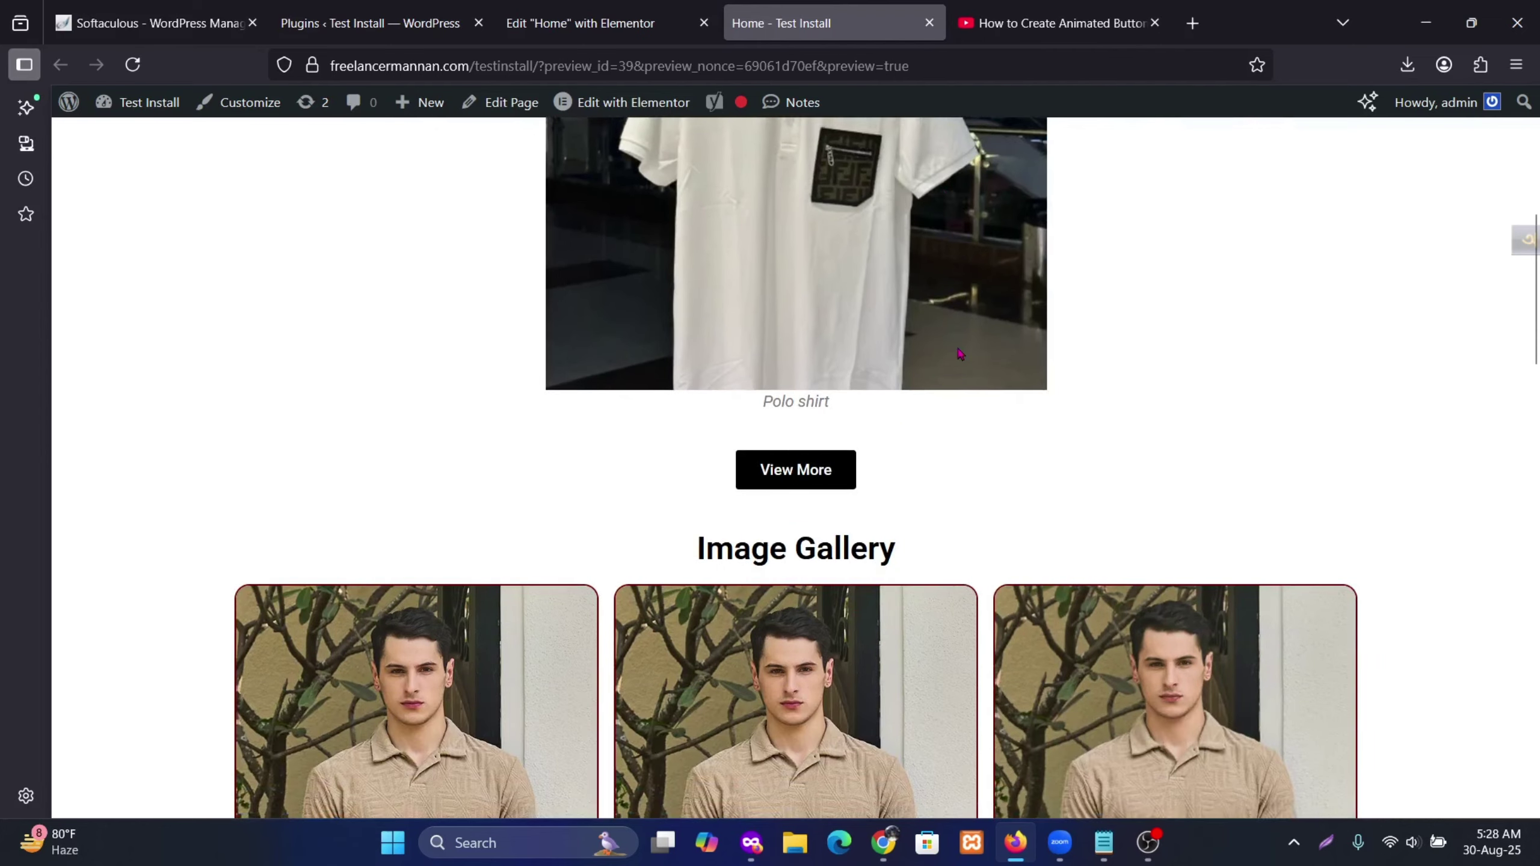
scroll(965, 354, "down", 3)
scroll(997, 352, "up", 4)
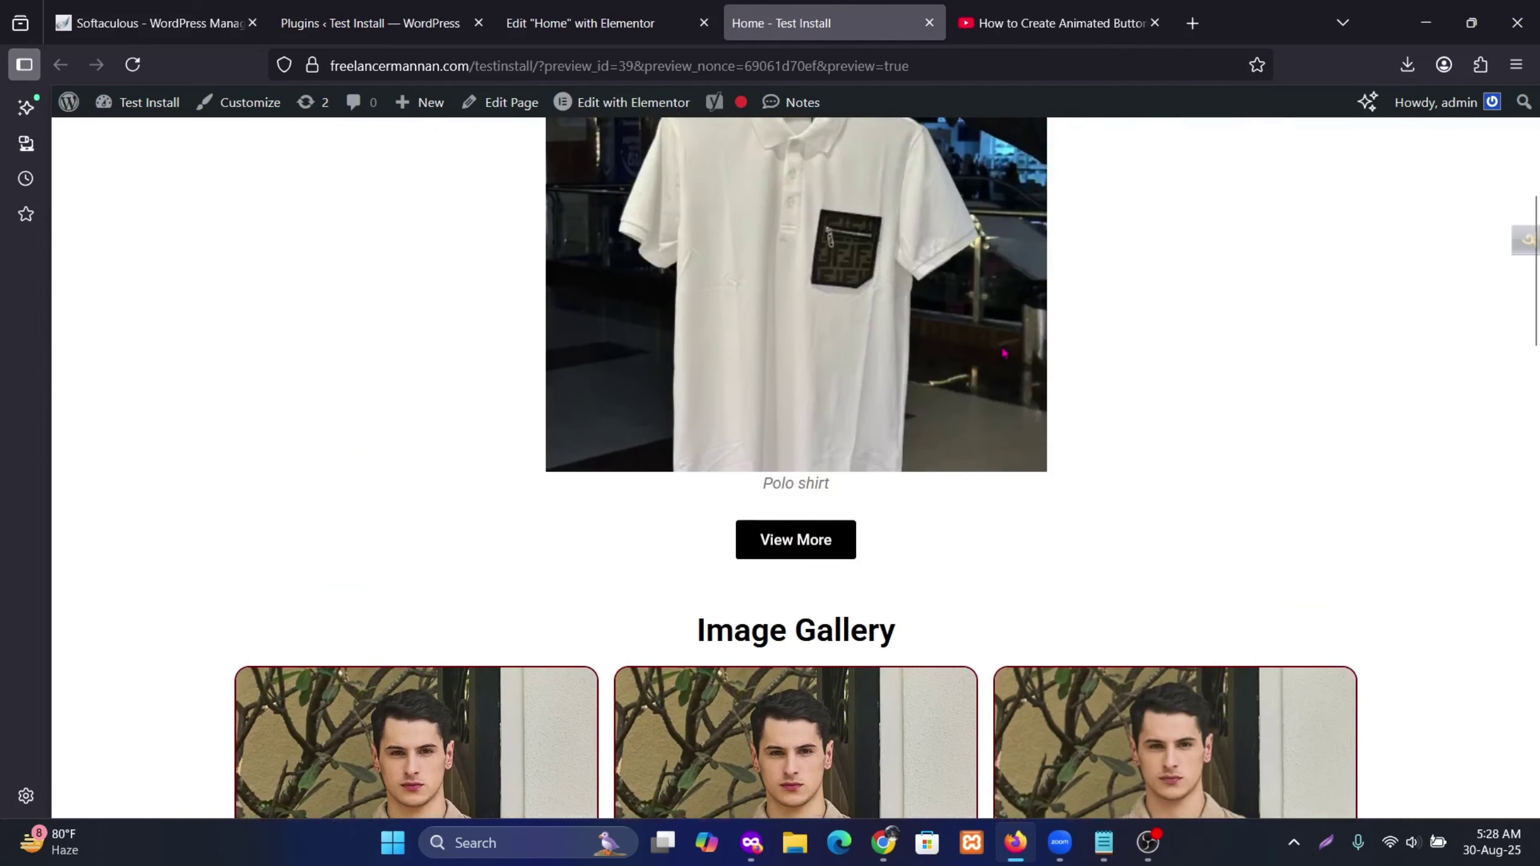
scroll(1003, 346, "up", 4)
scroll(1007, 343, "down", 4)
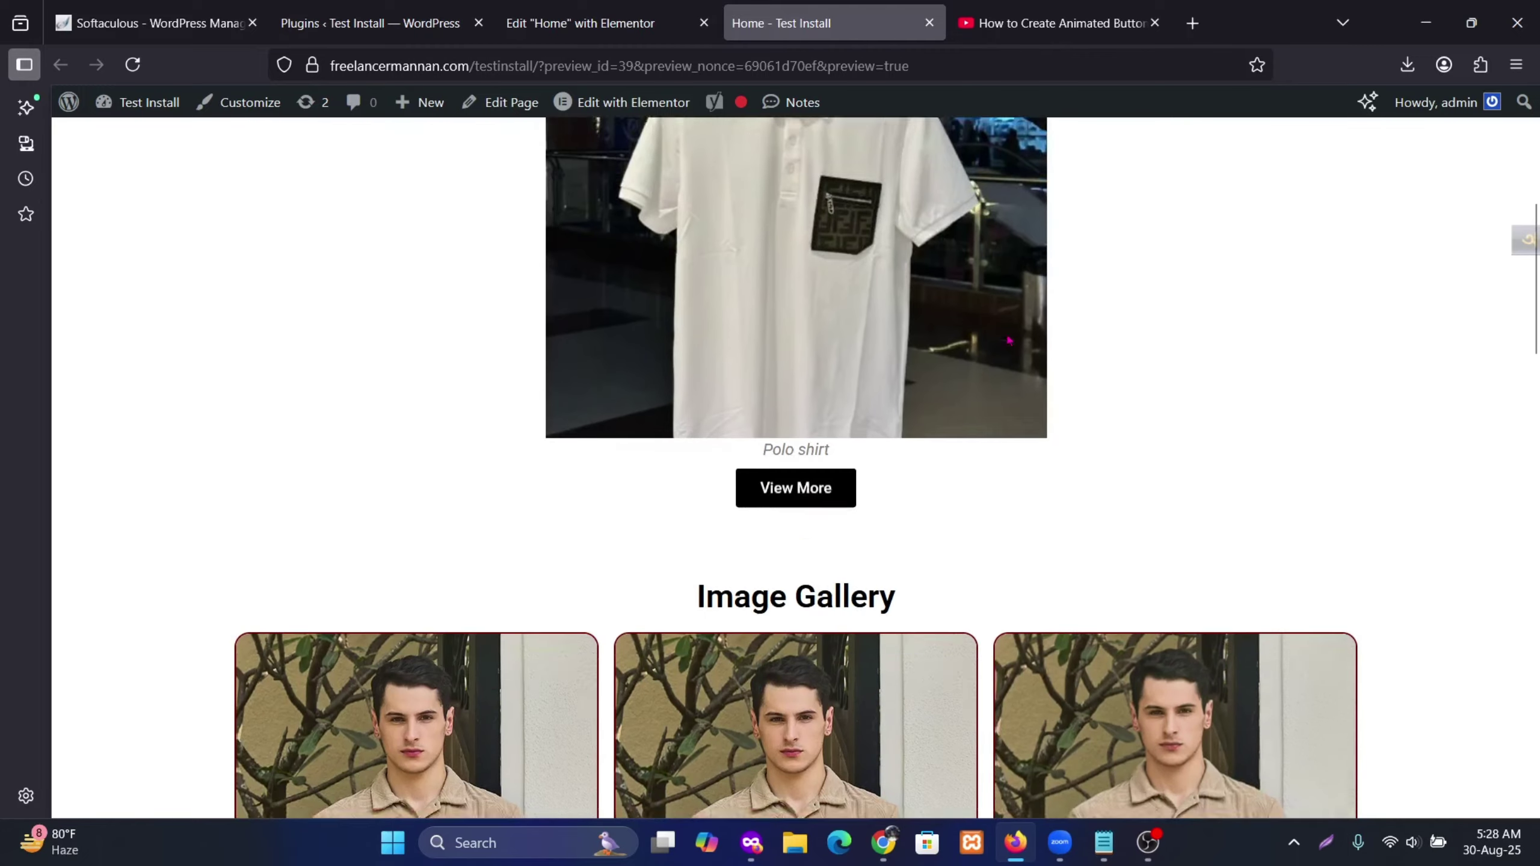
scroll(1005, 330, "down", 3)
scroll(1007, 323, "up", 4)
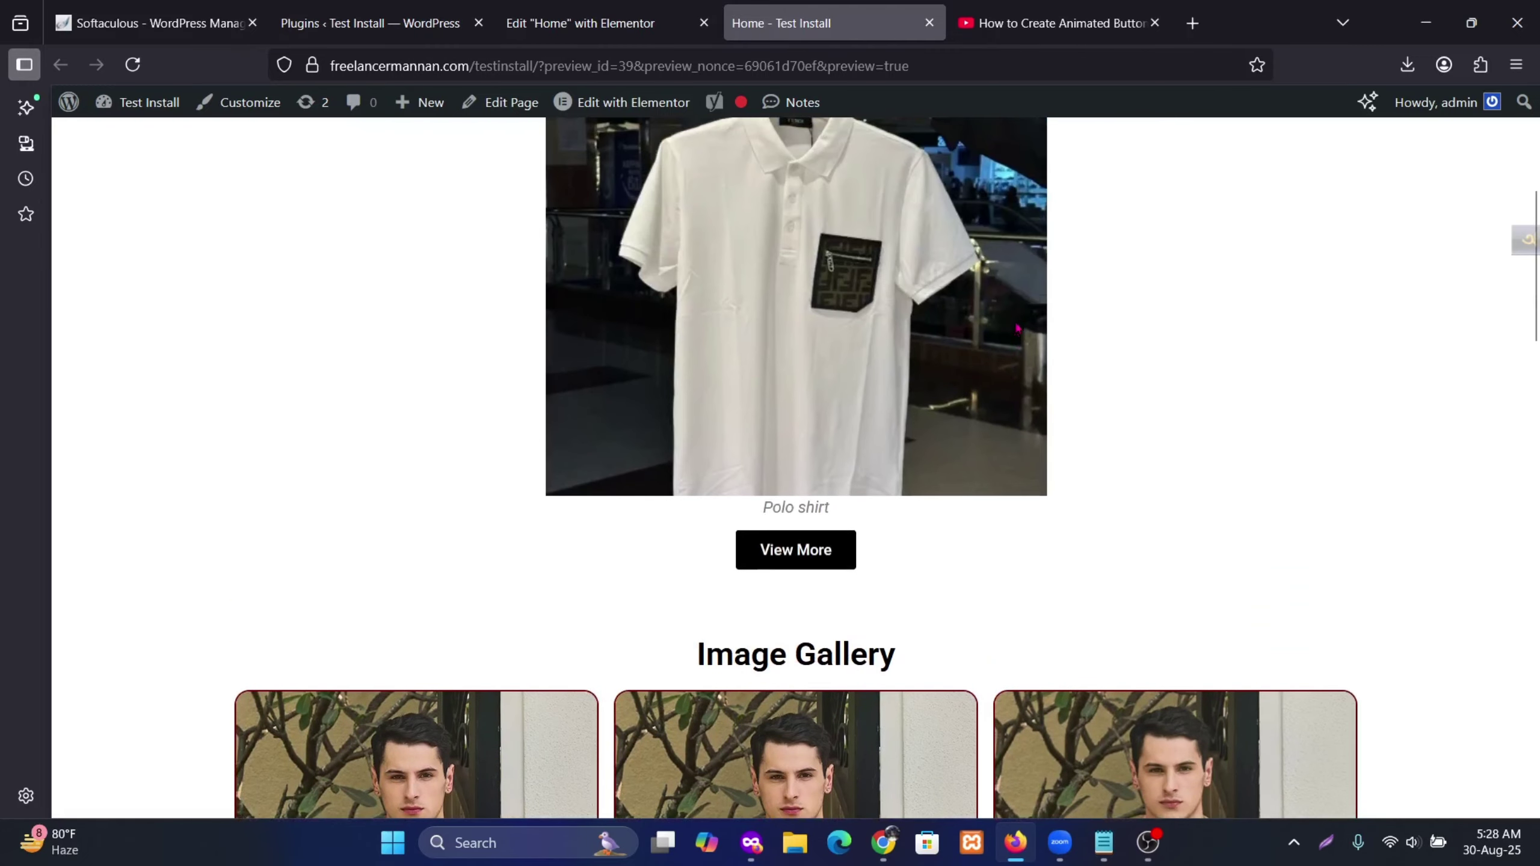
Step: Return from the preview to the Home page editor and enable Horizontal Scroll on the View More button, reviewing its direction options
scroll(1016, 328, "down", 3)
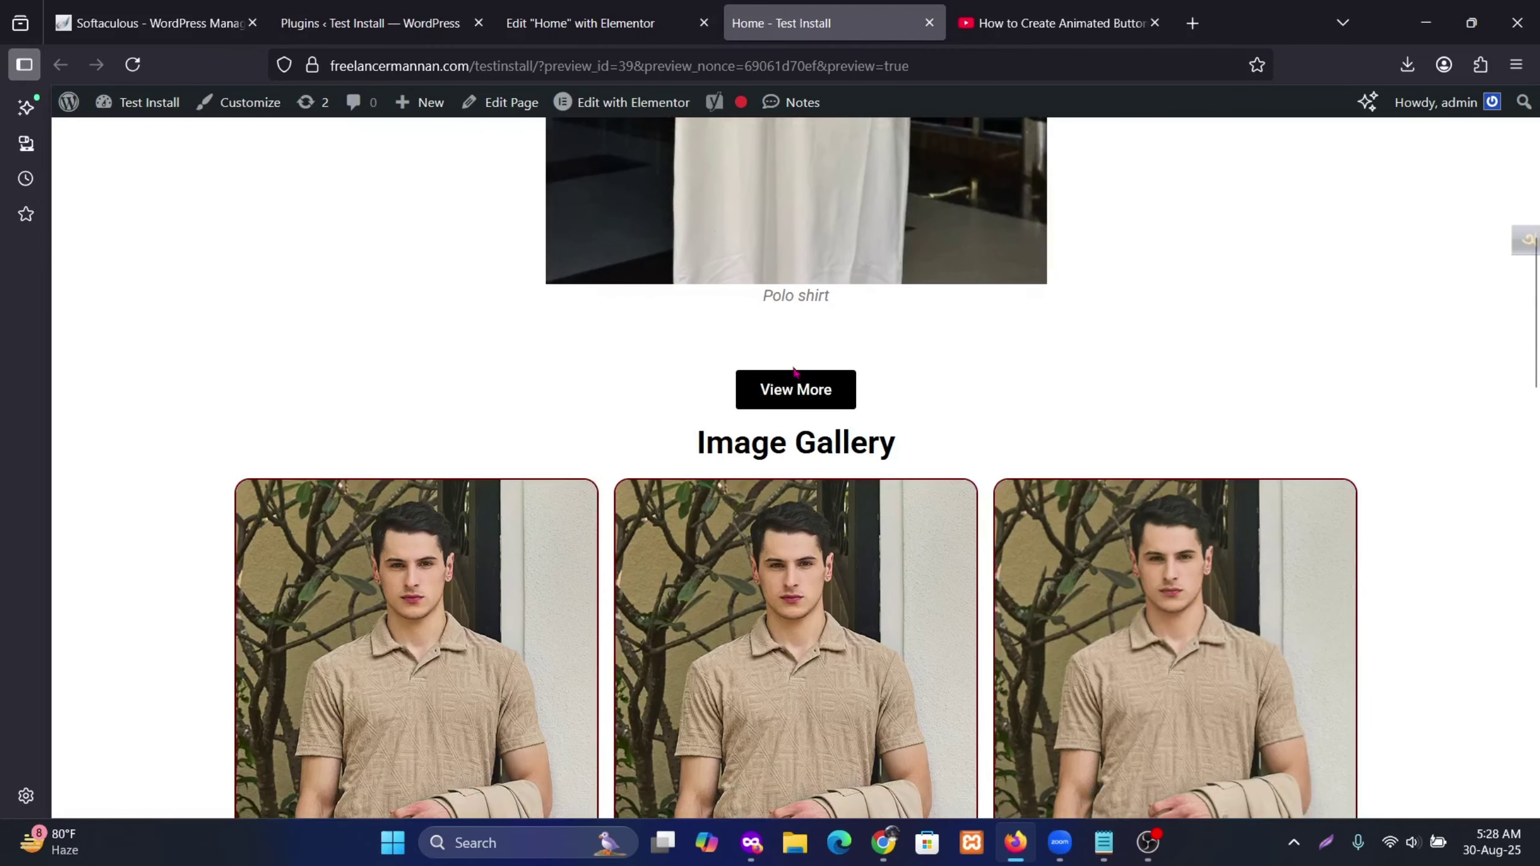
scroll(808, 374, "down", 4)
scroll(847, 413, "up", 3)
left_click(608, 26)
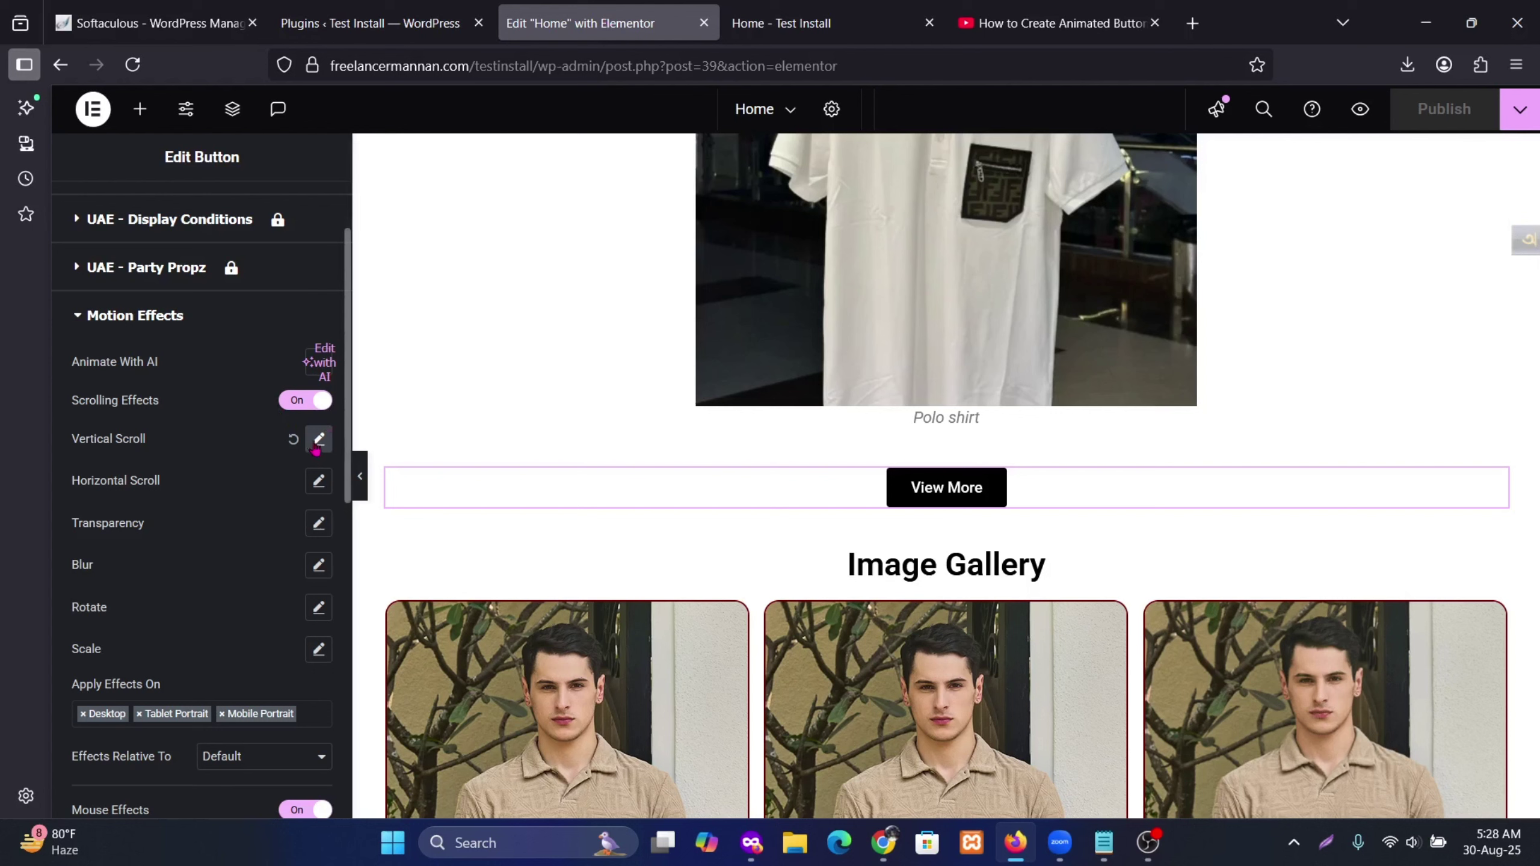
scroll(204, 523, "down", 2)
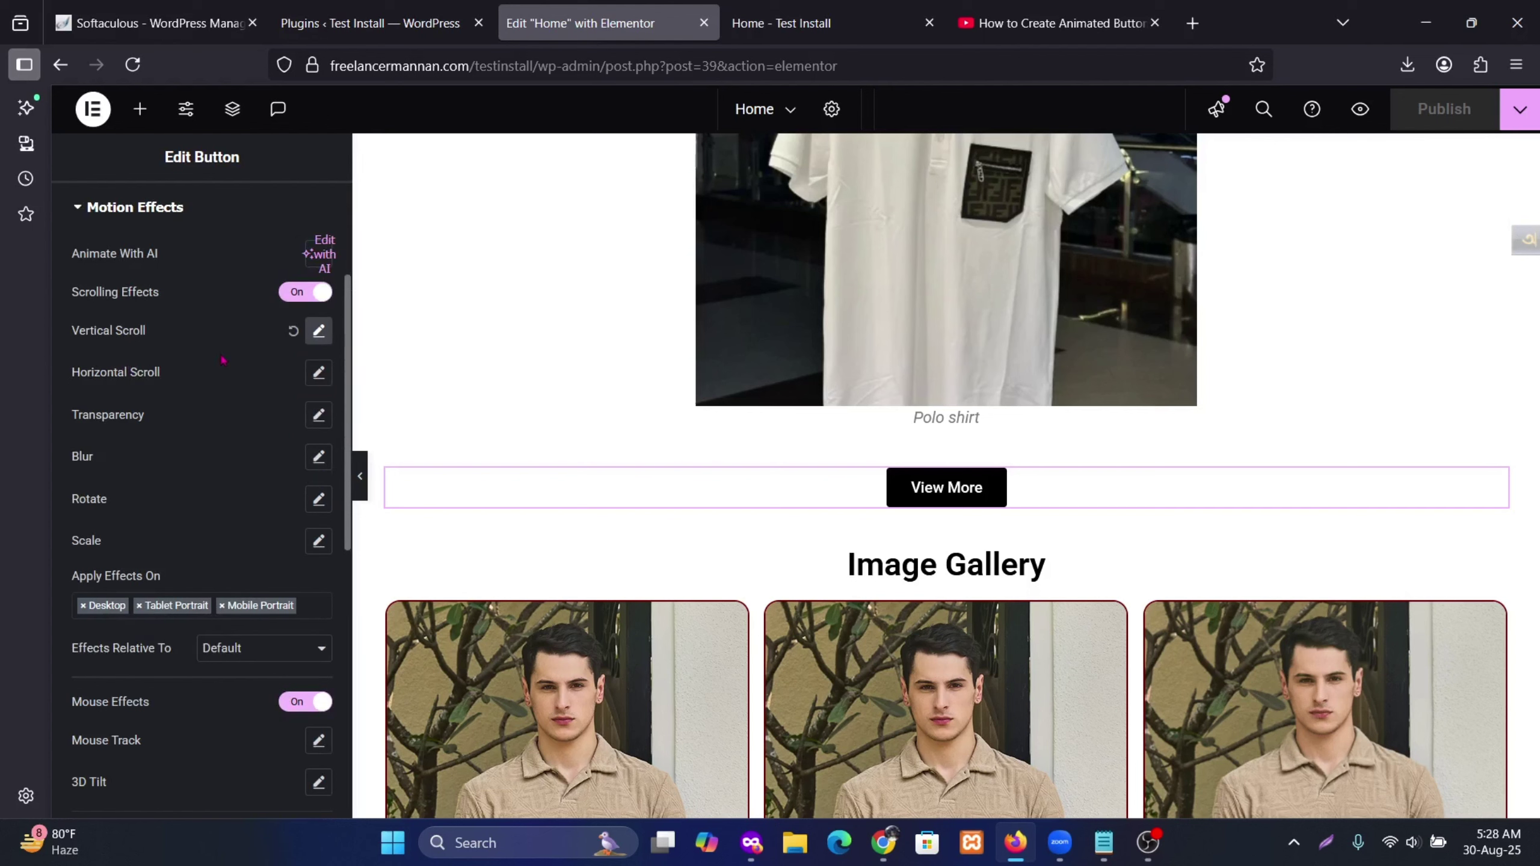
left_click(317, 374)
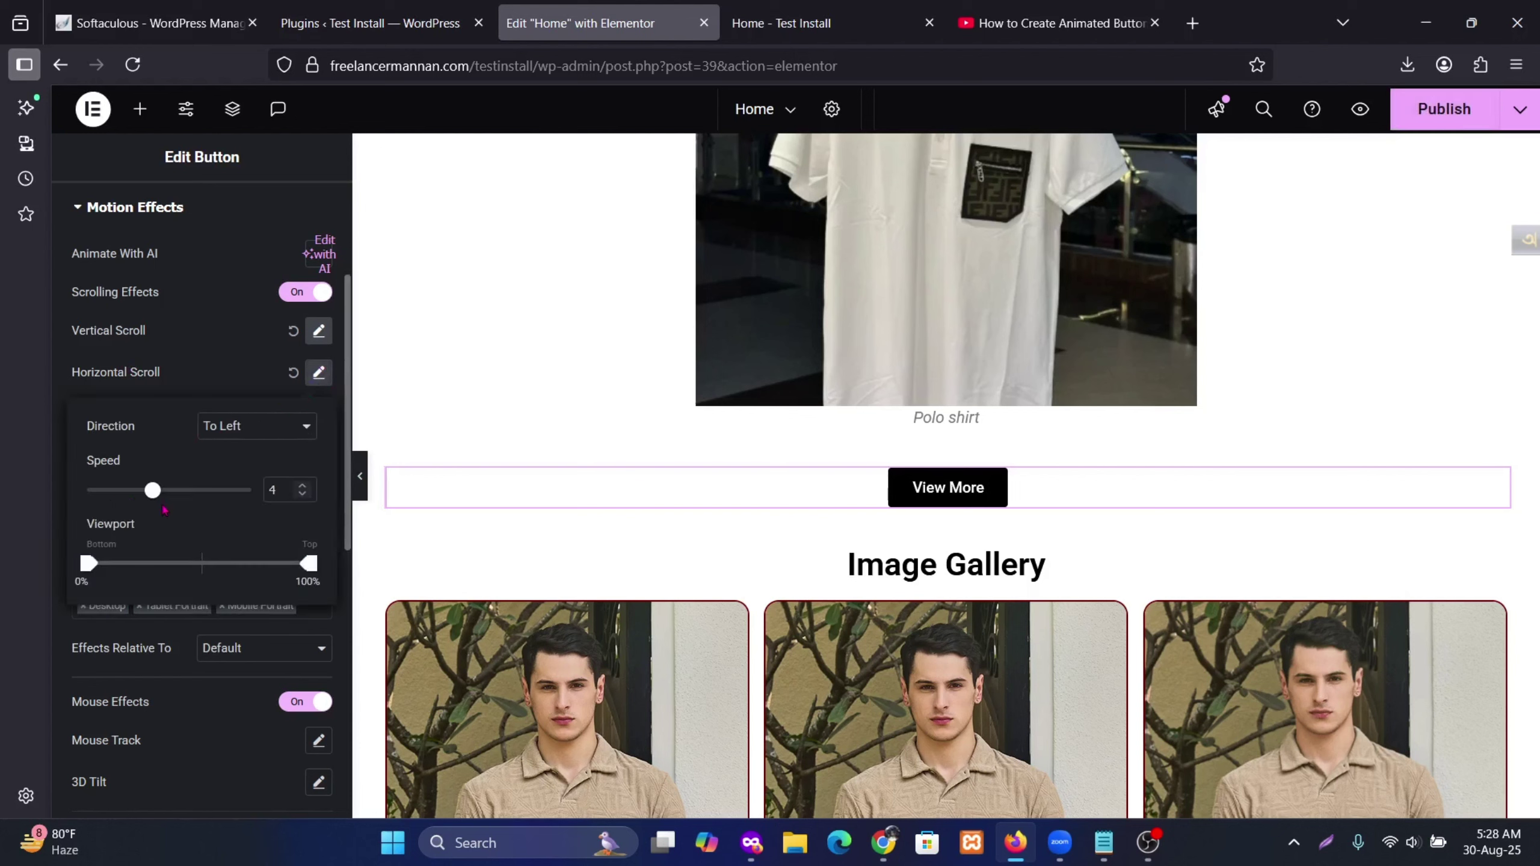
left_click(293, 431)
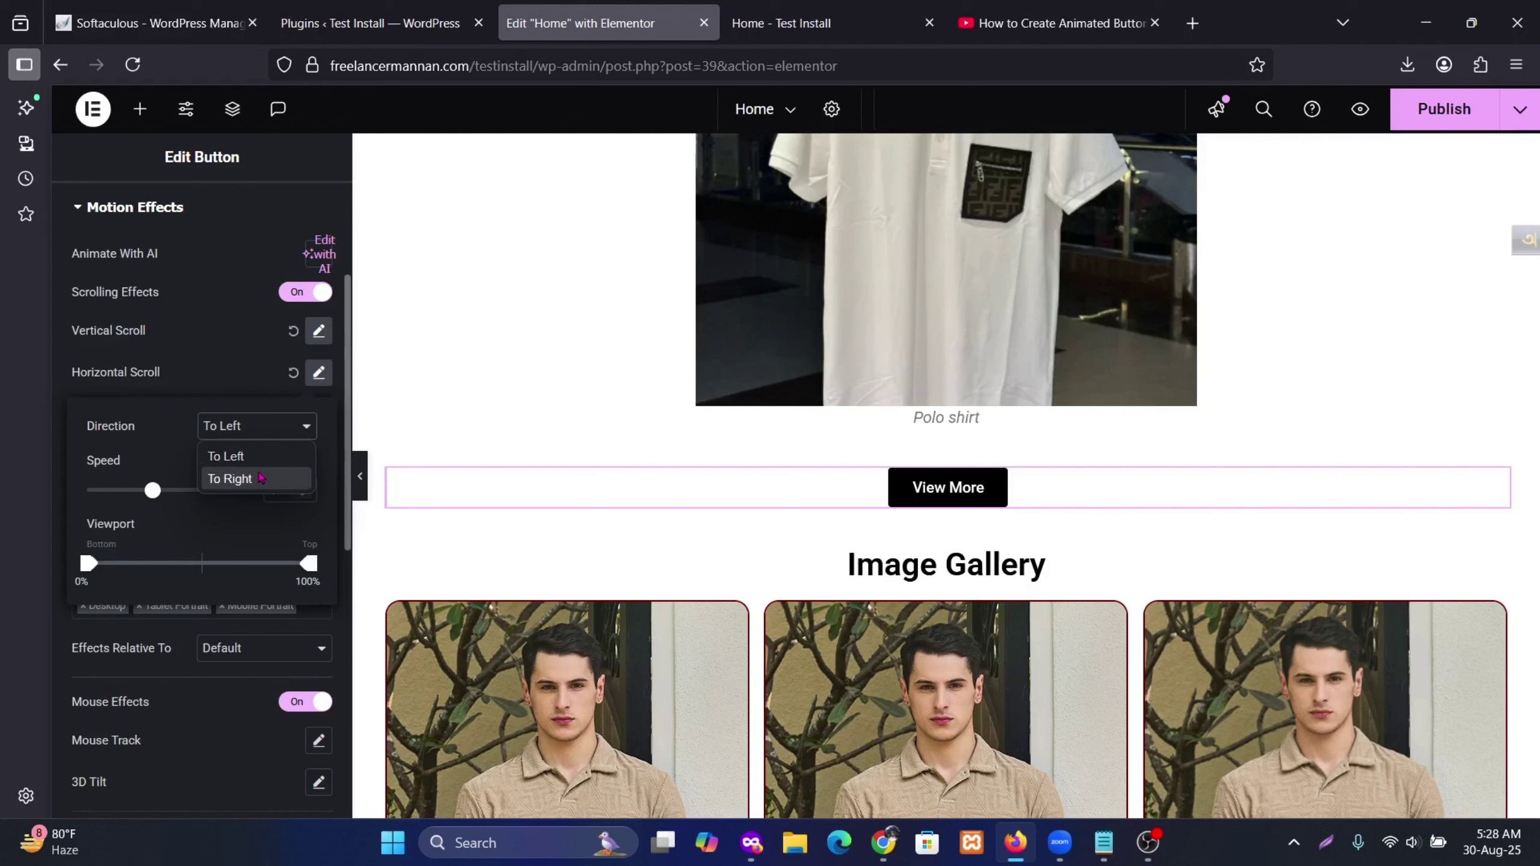
left_click(385, 451)
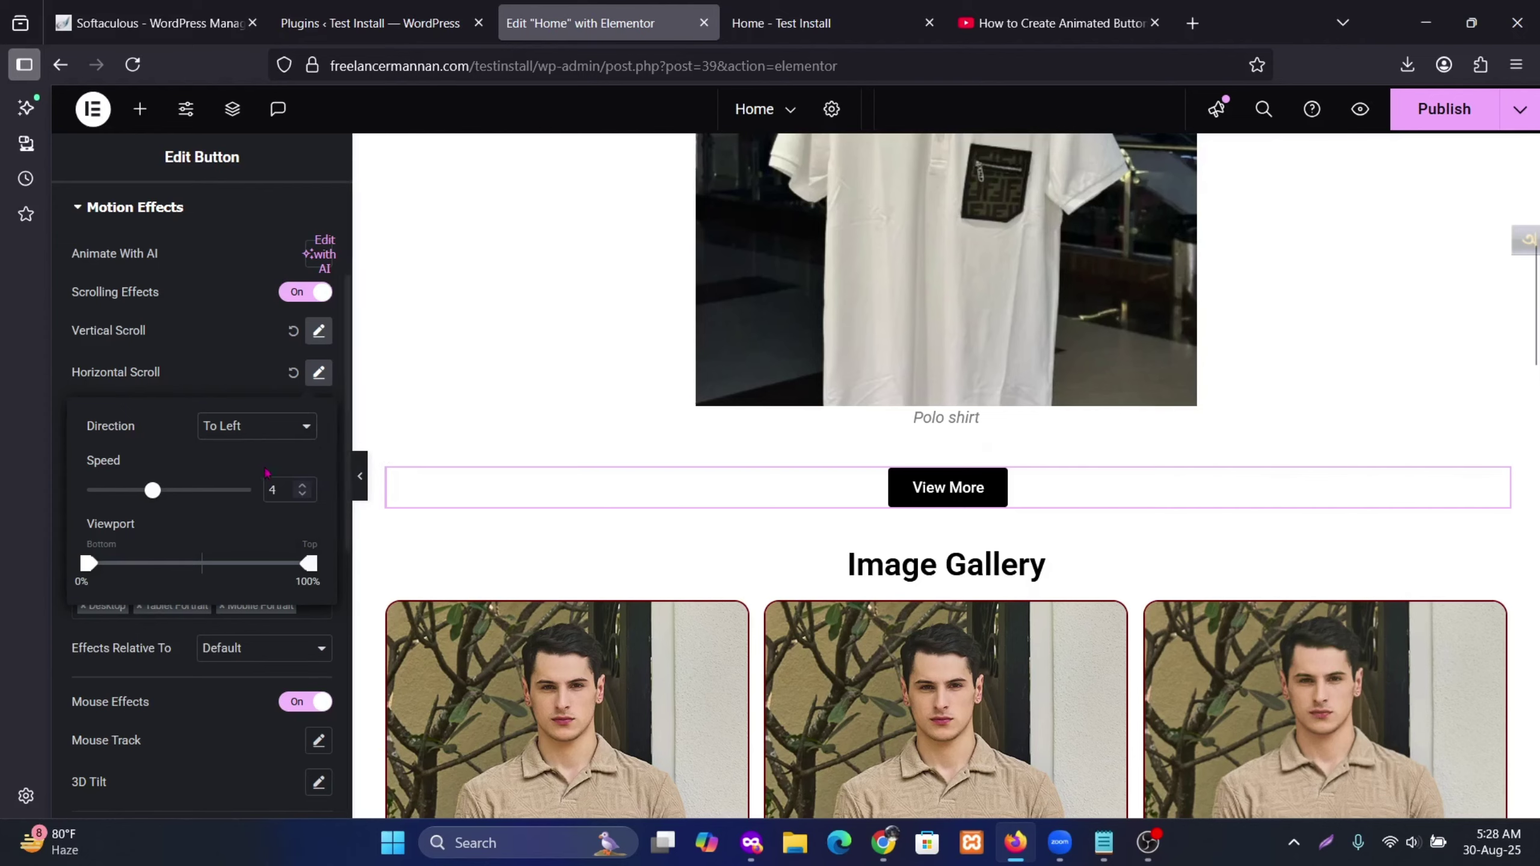
Step: Examine the View More button's horizontal movement between the polo shirt image and the Image Gallery in the editor page
scroll(815, 492, "down", 5)
scroll(816, 492, "up", 8)
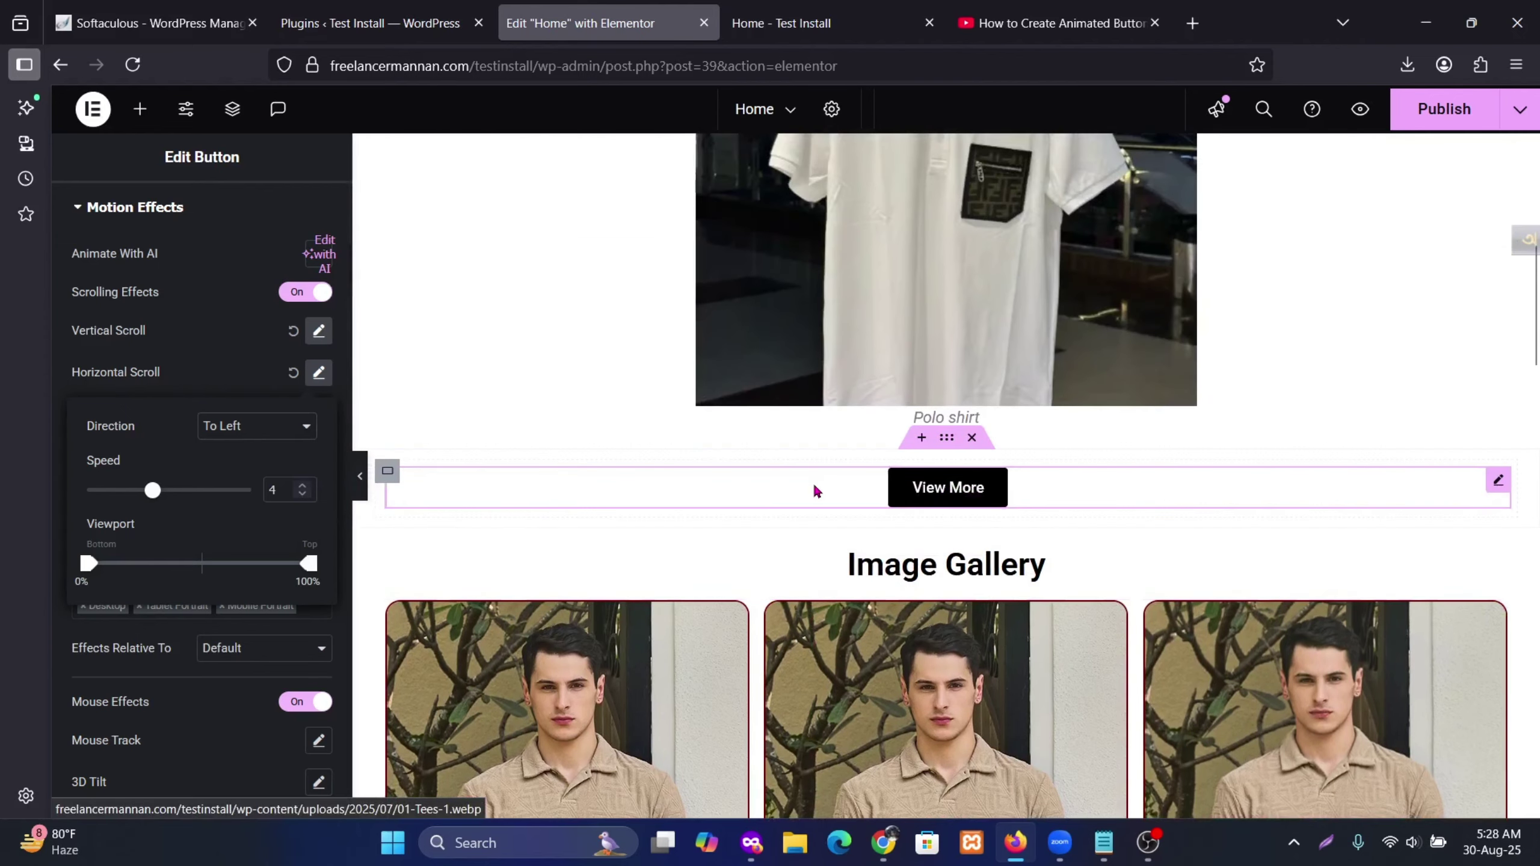
scroll(815, 492, "up", 5)
scroll(816, 488, "down", 9)
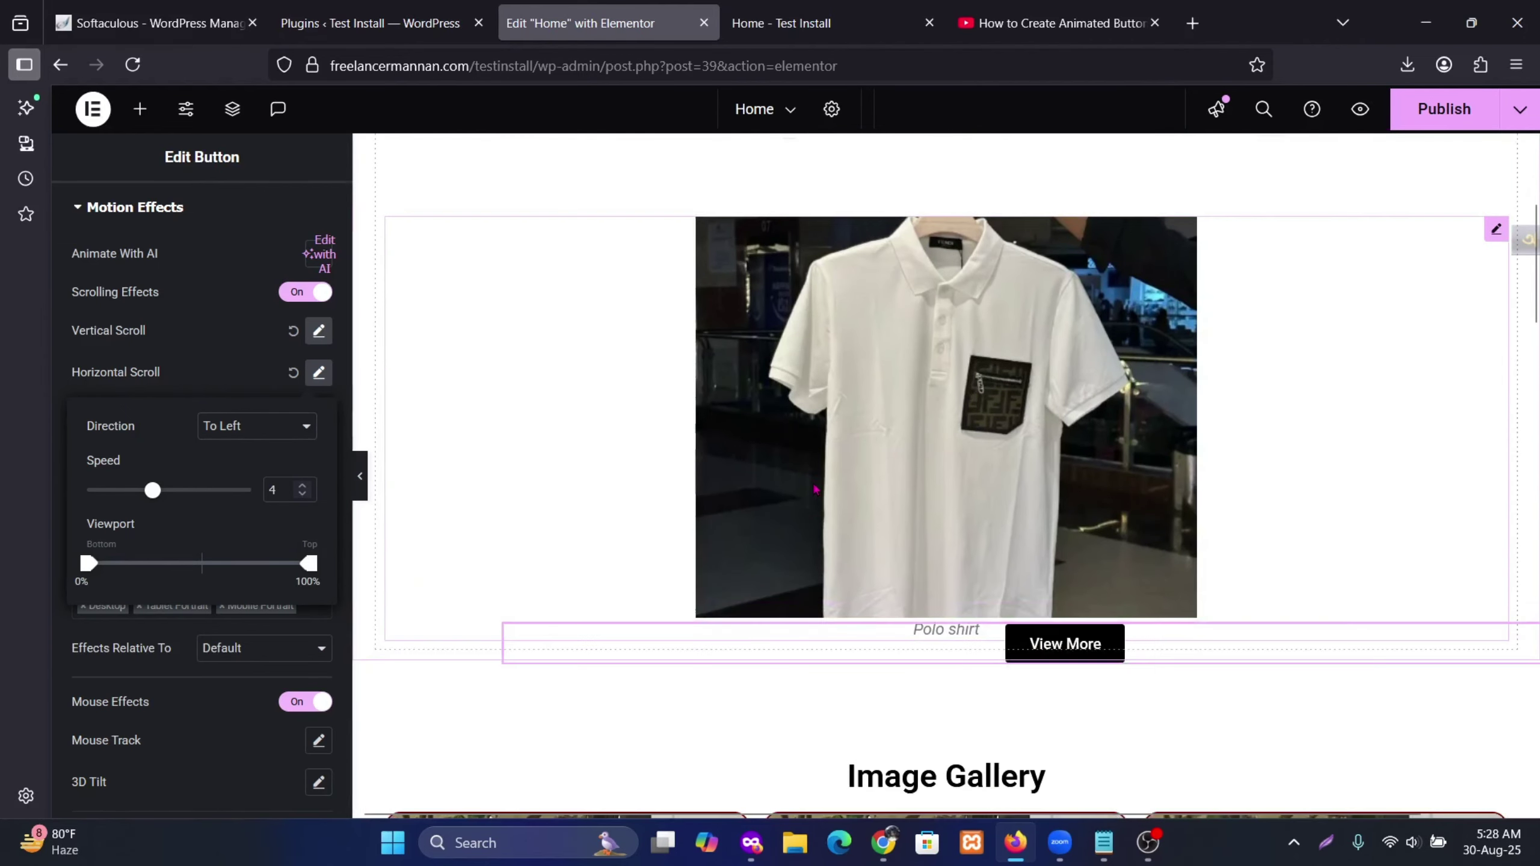
scroll(816, 483, "down", 4)
scroll(816, 482, "up", 6)
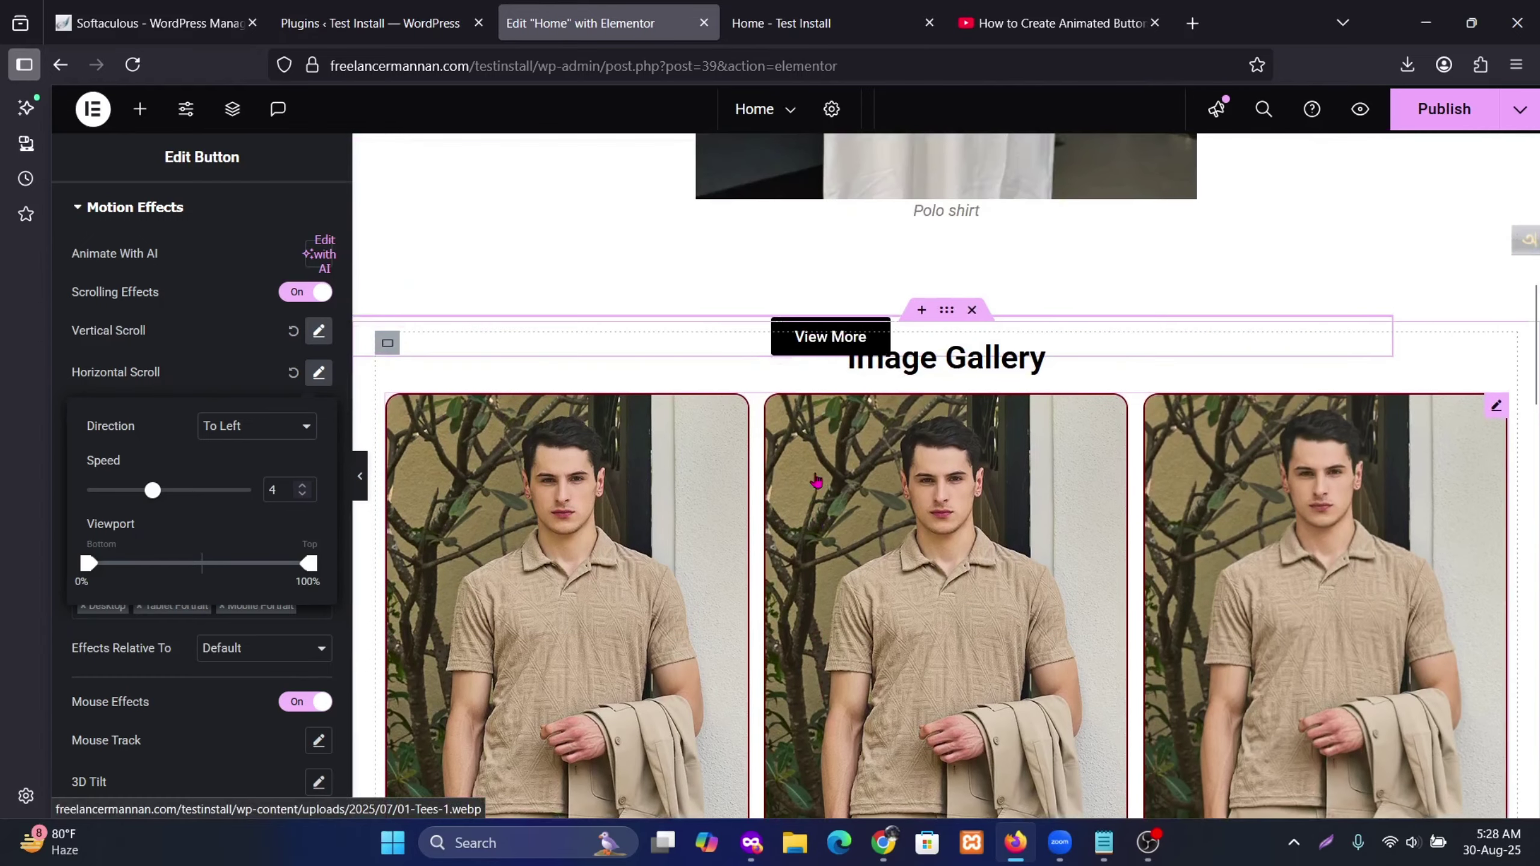
scroll(815, 478, "up", 5)
scroll(817, 475, "down", 7)
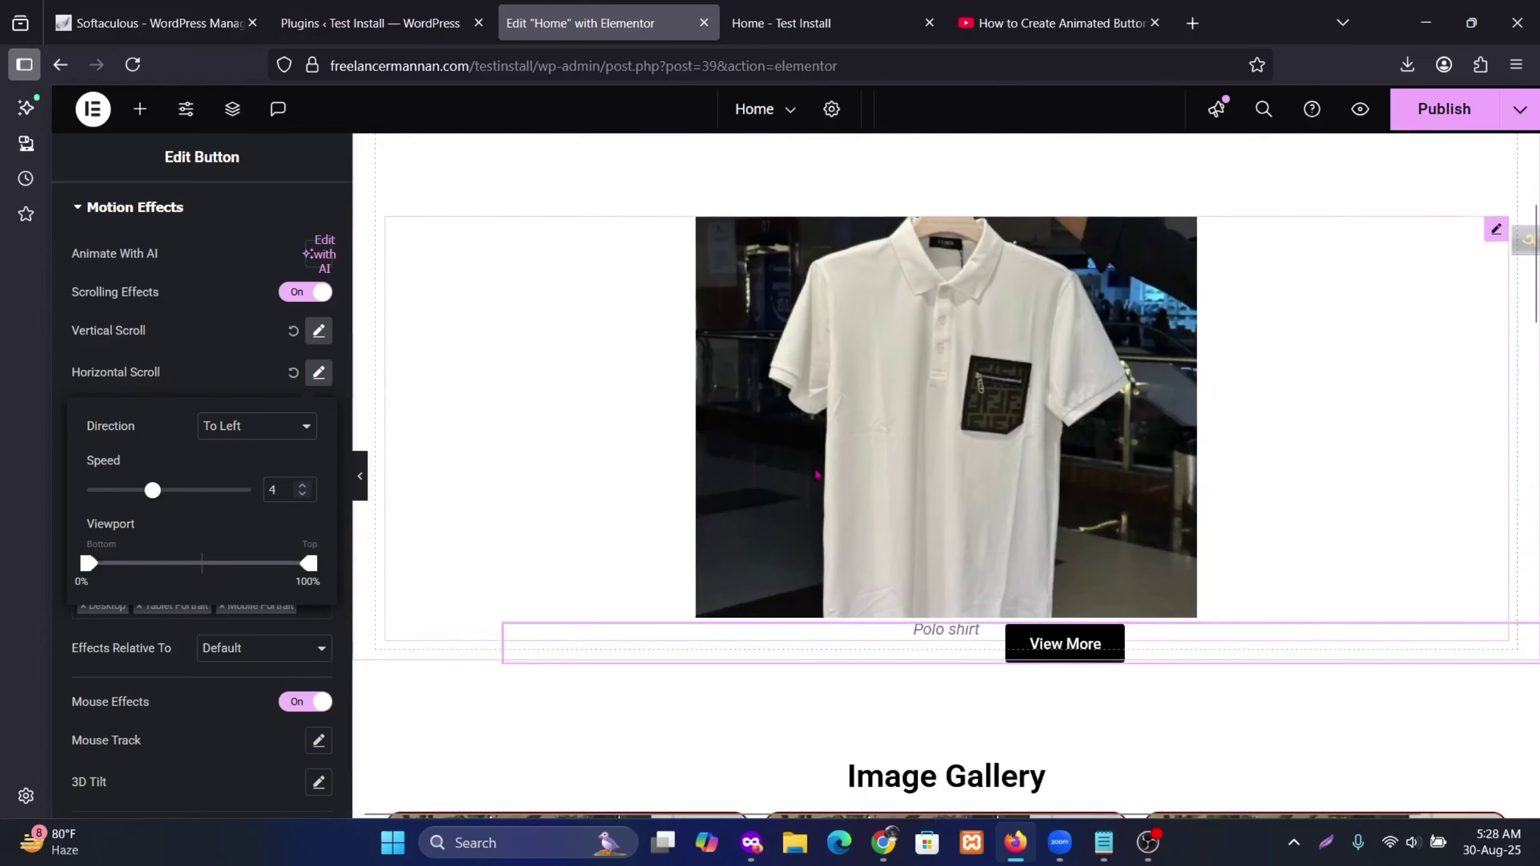
scroll(816, 475, "down", 2)
scroll(824, 472, "down", 2)
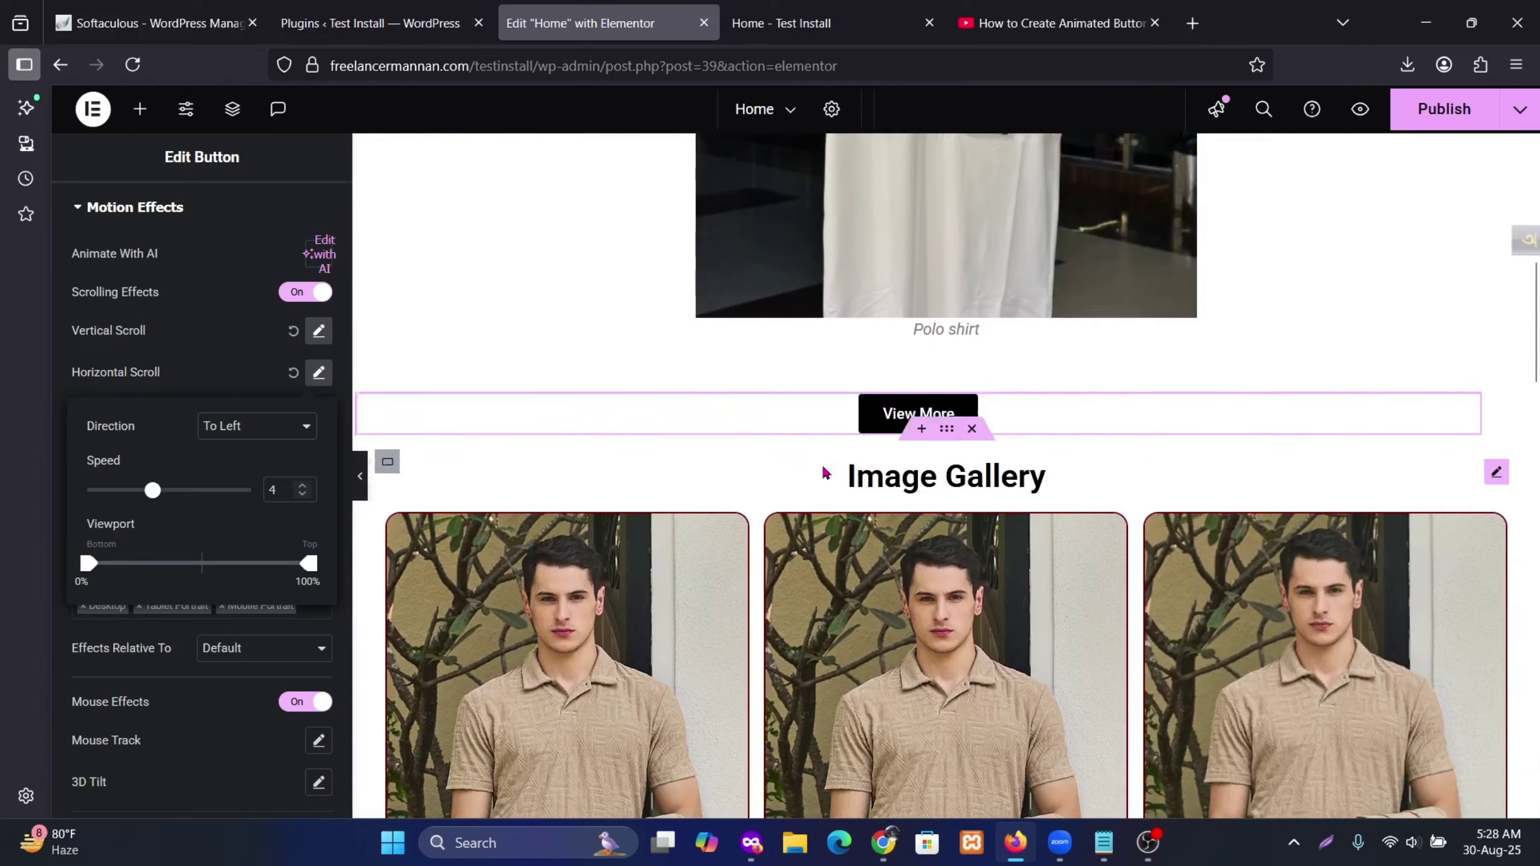
Step: Review the Effects Relative To options and turn off Scrolling Effects for the View More button, checking the button in the page
scroll(245, 563, "down", 2)
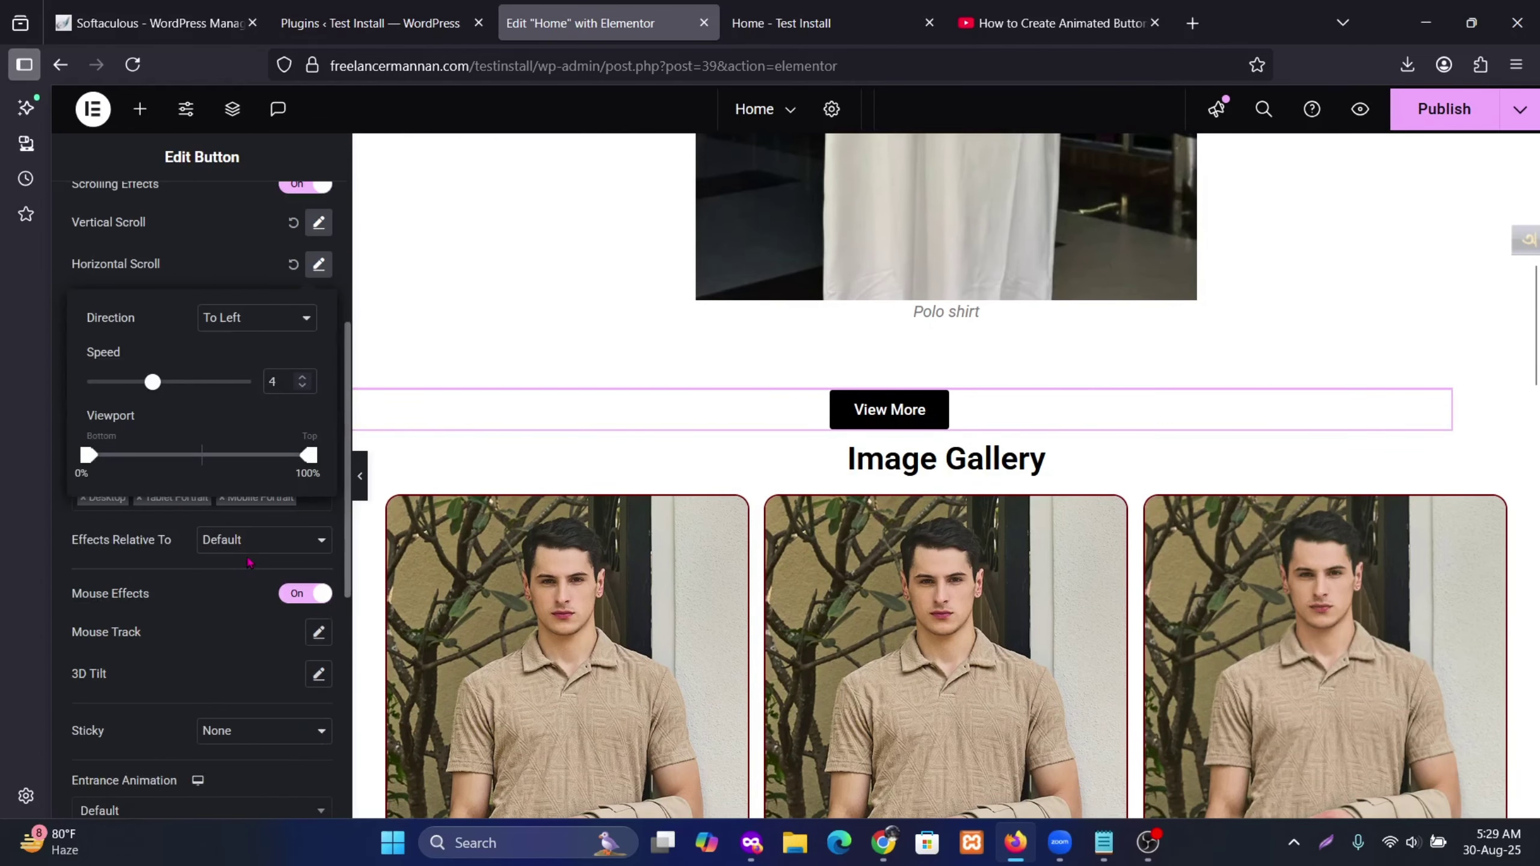
left_click(264, 546)
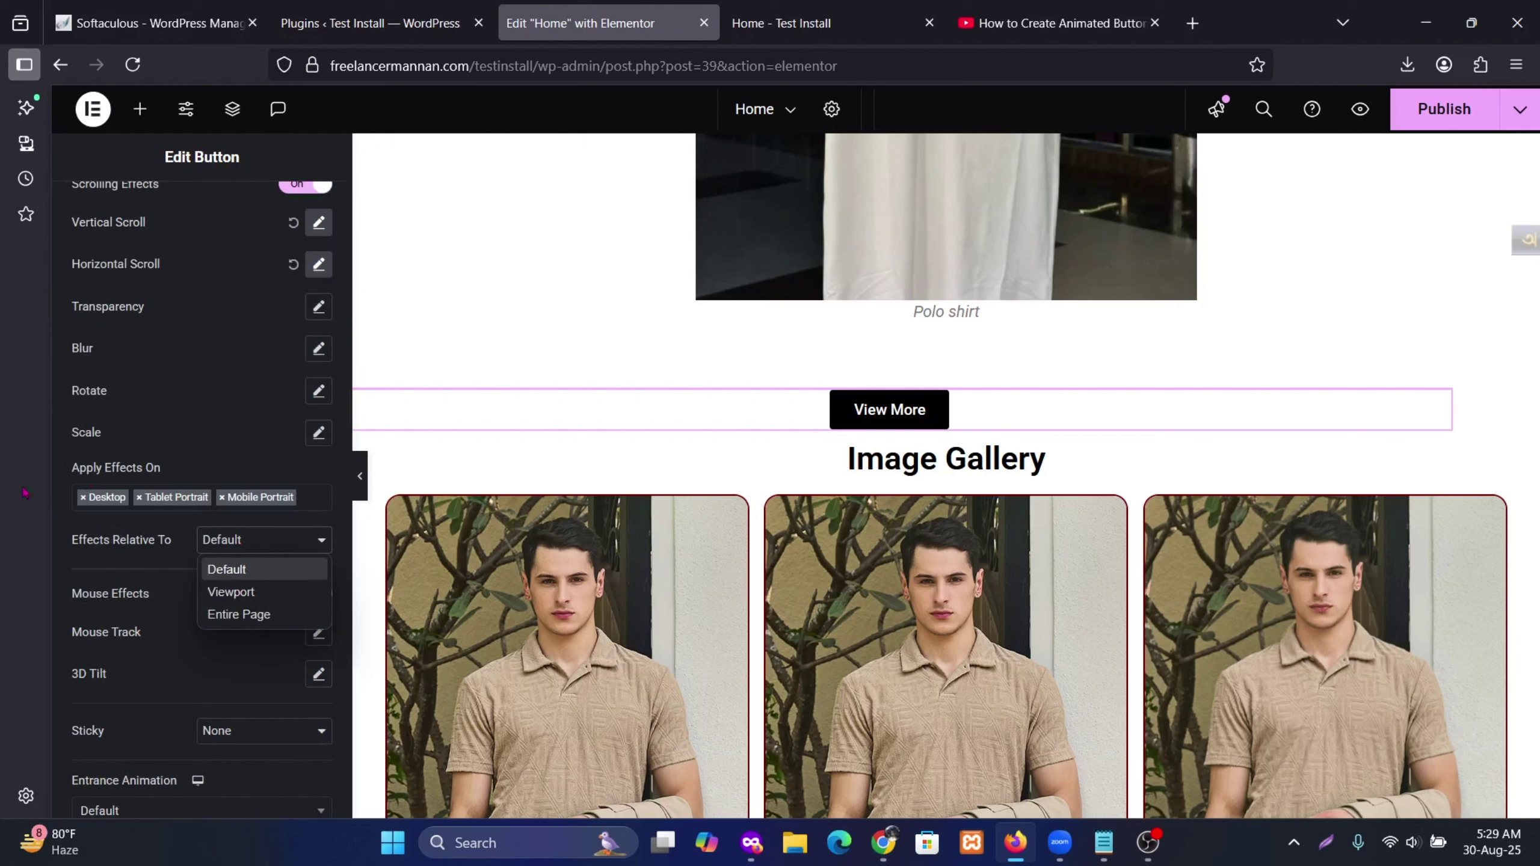
left_click(226, 421)
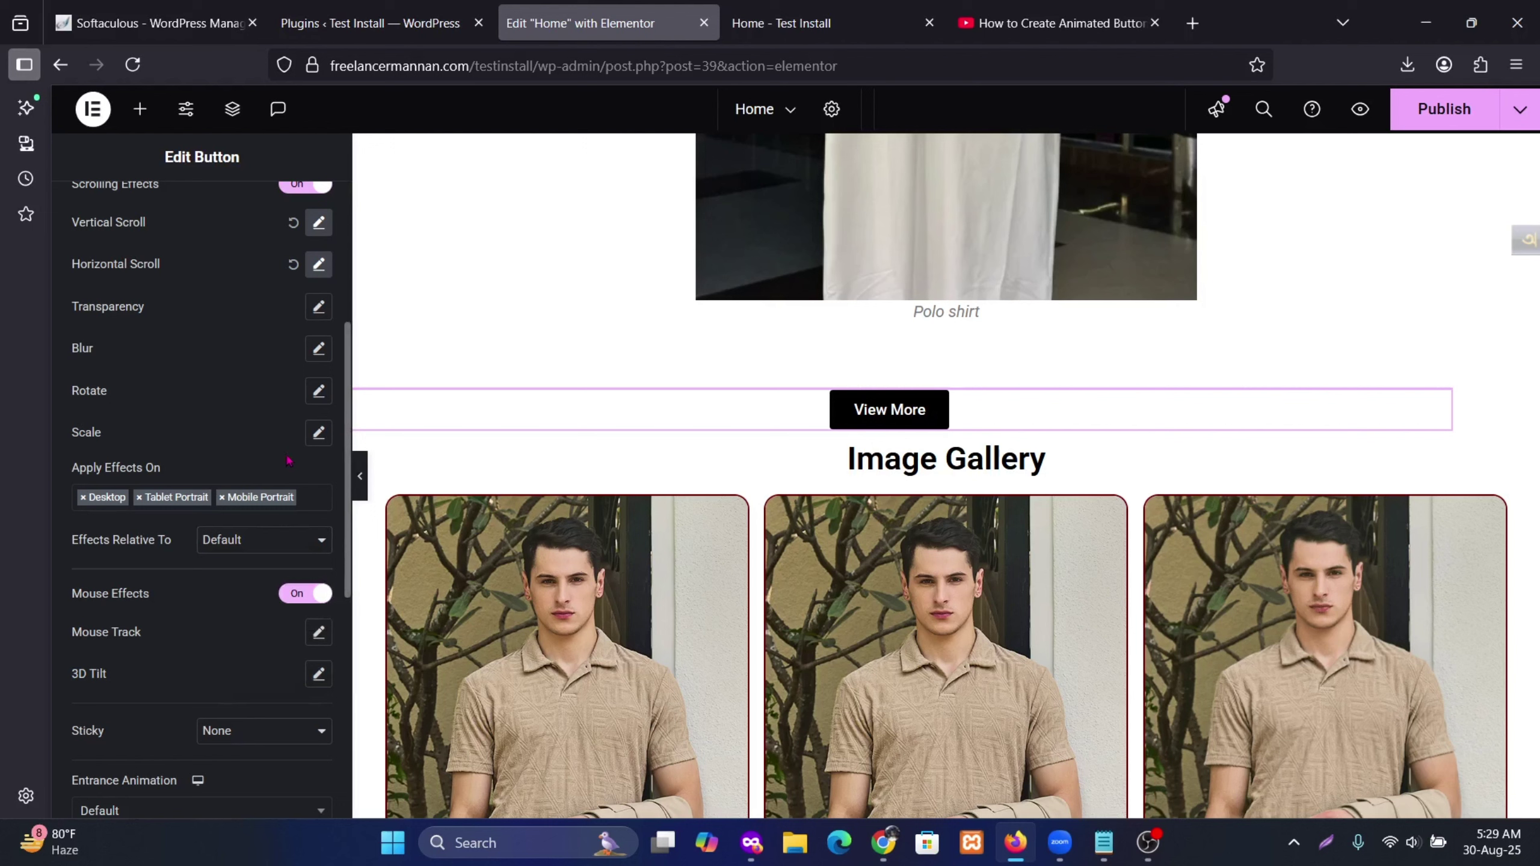
scroll(249, 472, "up", 4)
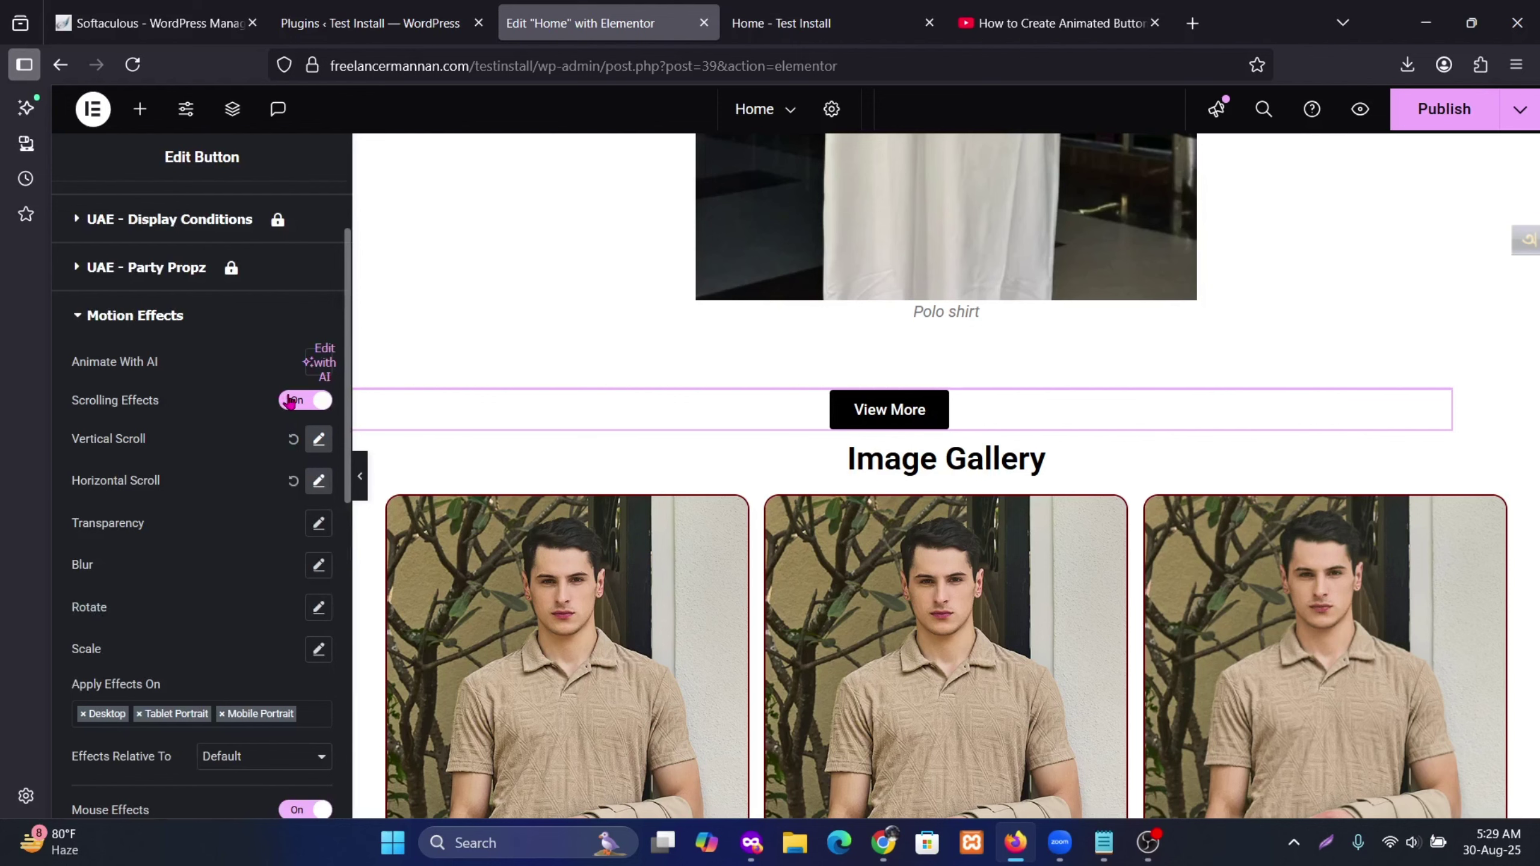
left_click(291, 401)
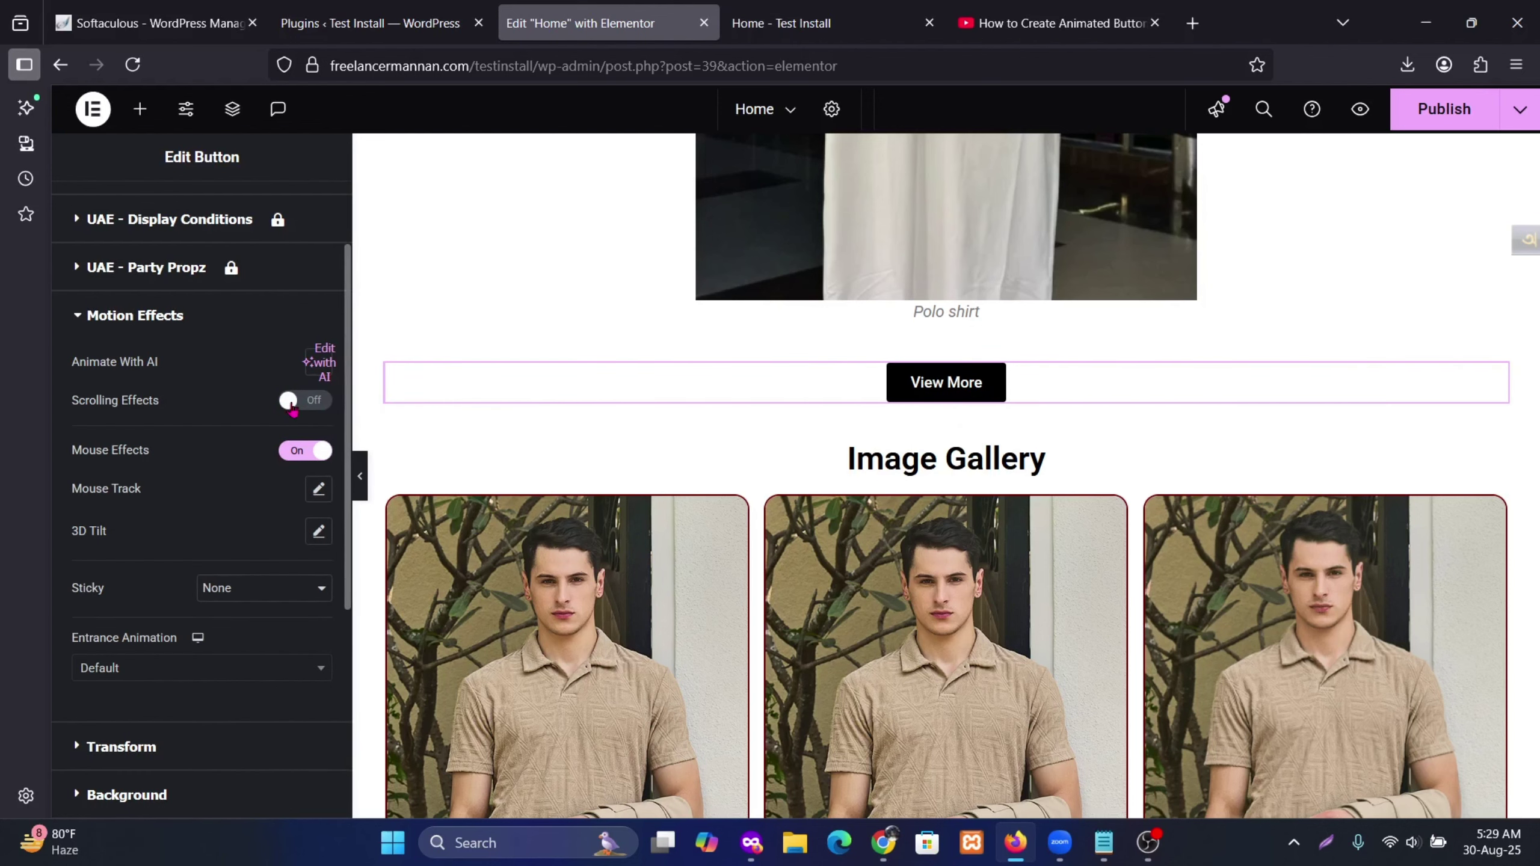
scroll(880, 388, "down", 2)
scroll(1000, 296, "up", 3)
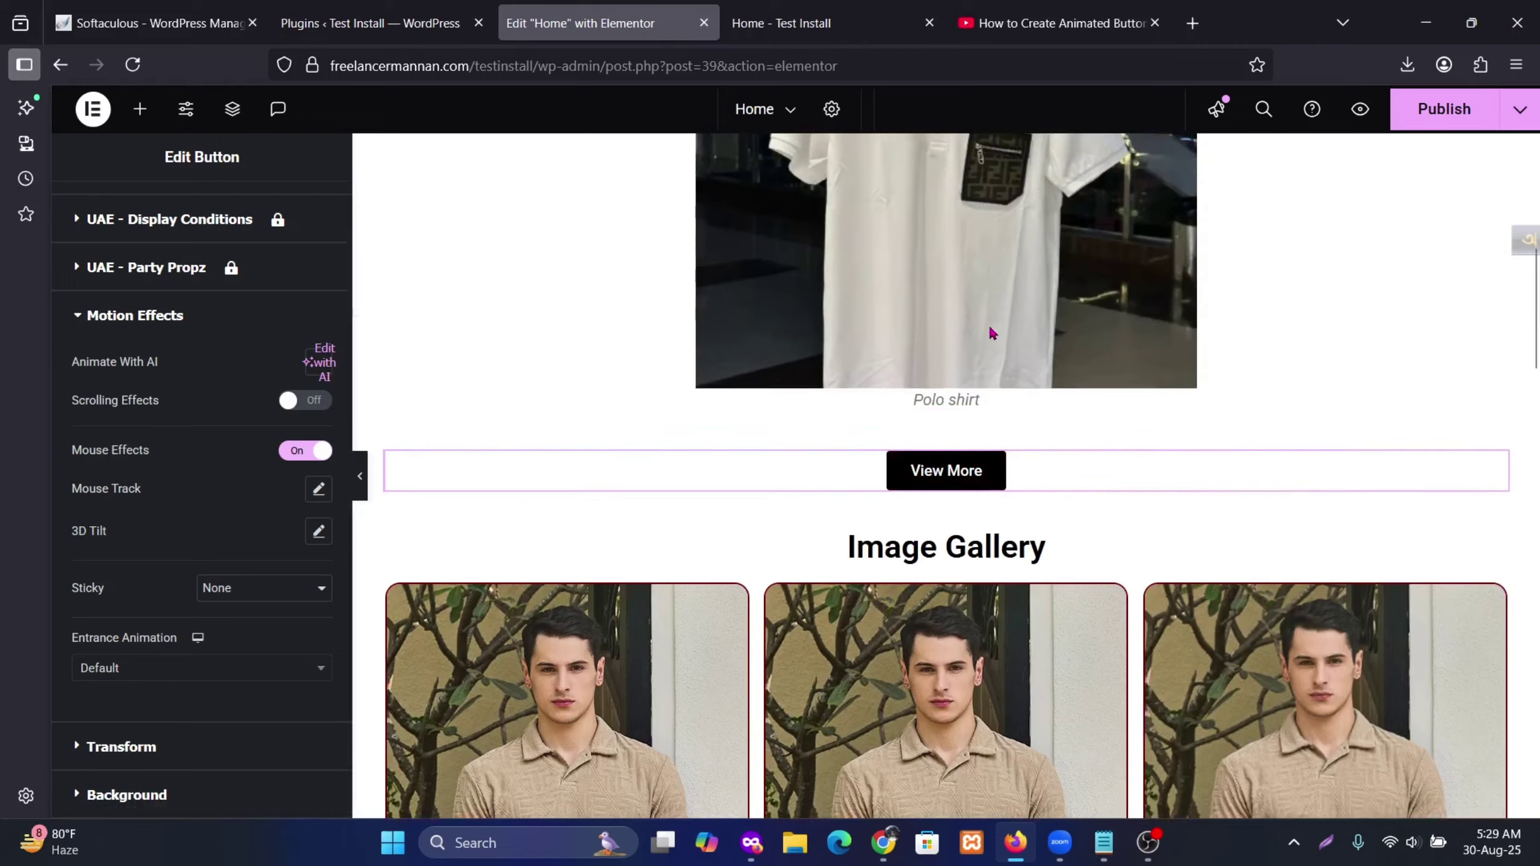
scroll(992, 333, "up", 3)
scroll(995, 356, "down", 4)
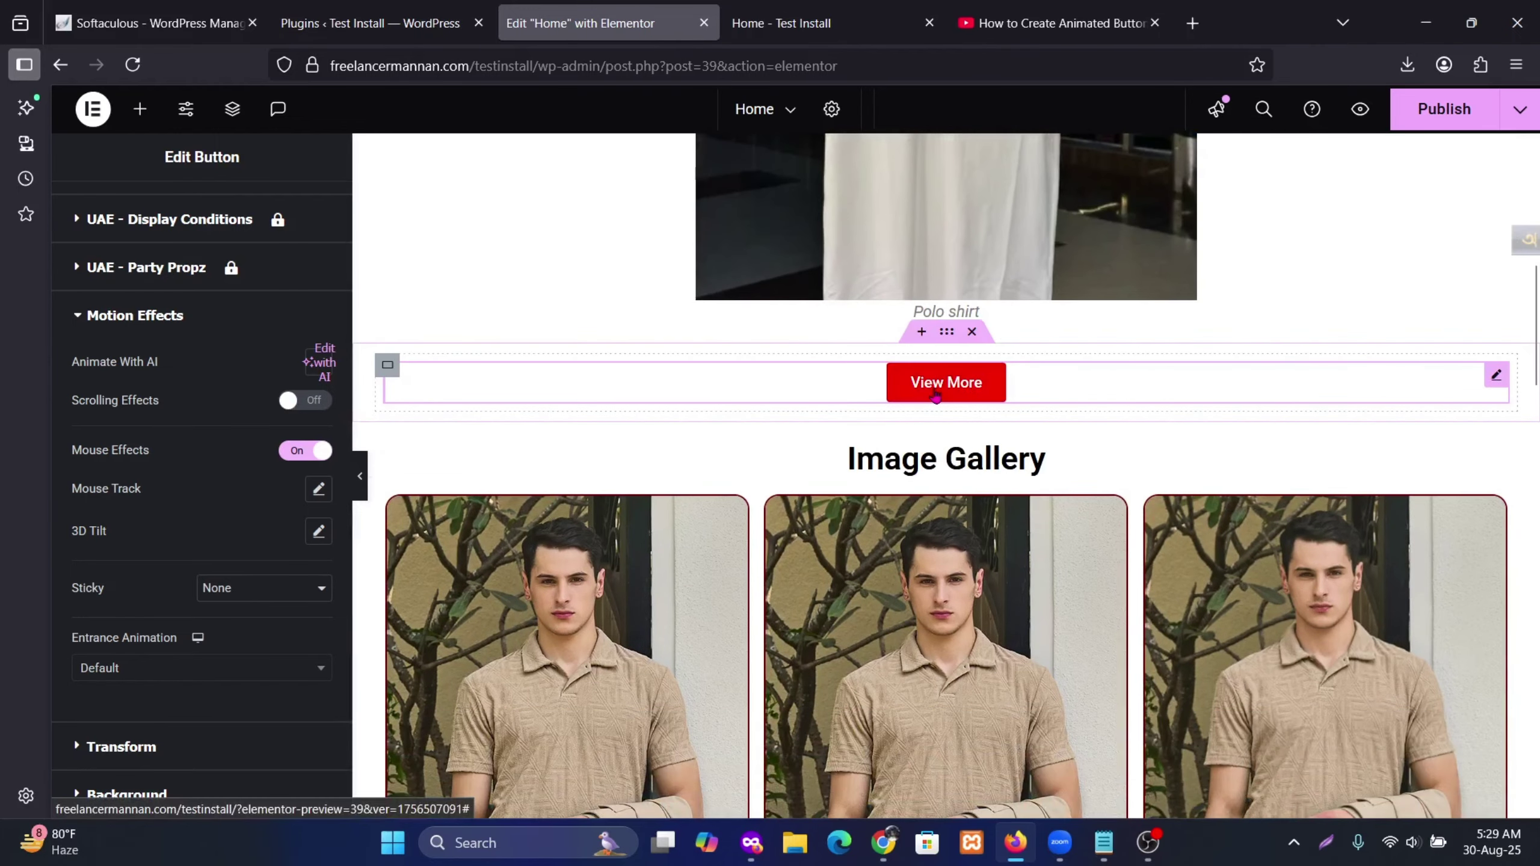
Step: Turn off Mouse Effects for the View More button and check the button's behaviour in the page
left_click(297, 452)
scroll(970, 376, "down", 3)
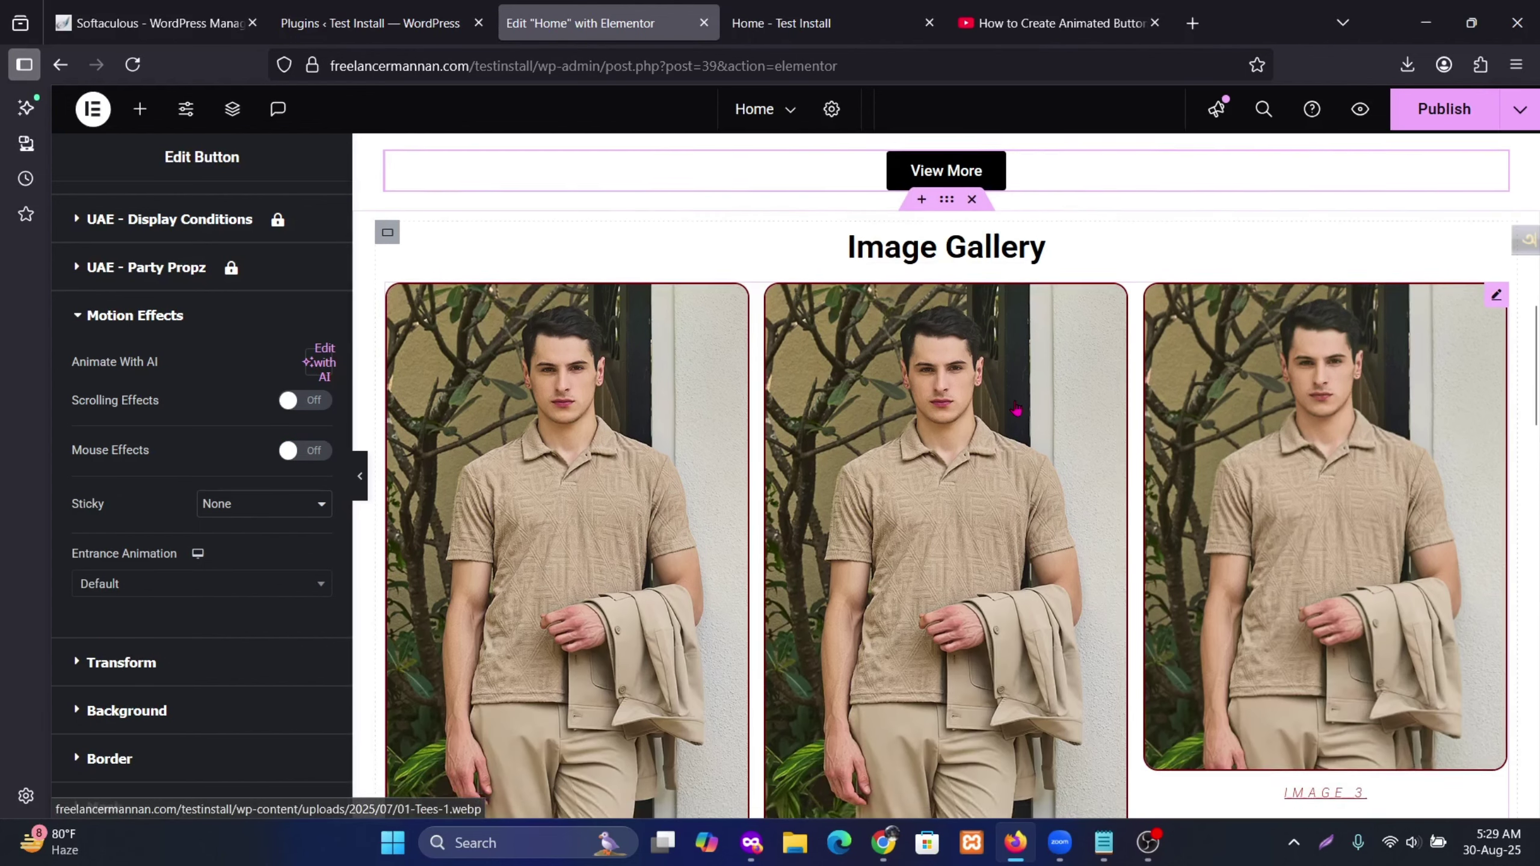
scroll(914, 394, "up", 3)
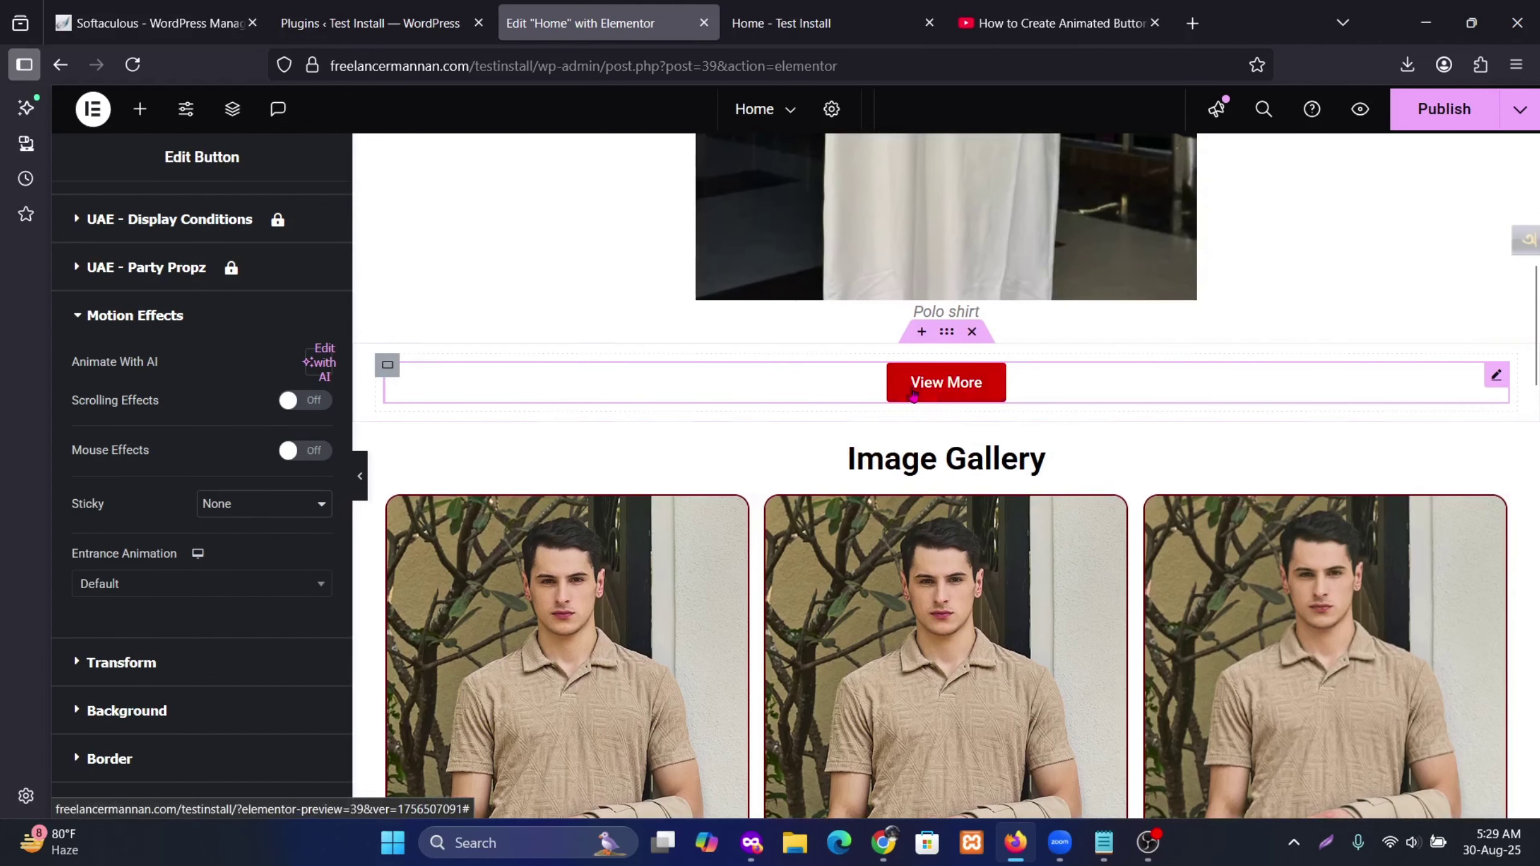
Step: Turn the button's Mouse Effects back on and enable Mouse Track with a speed of 3.4
left_click(314, 452)
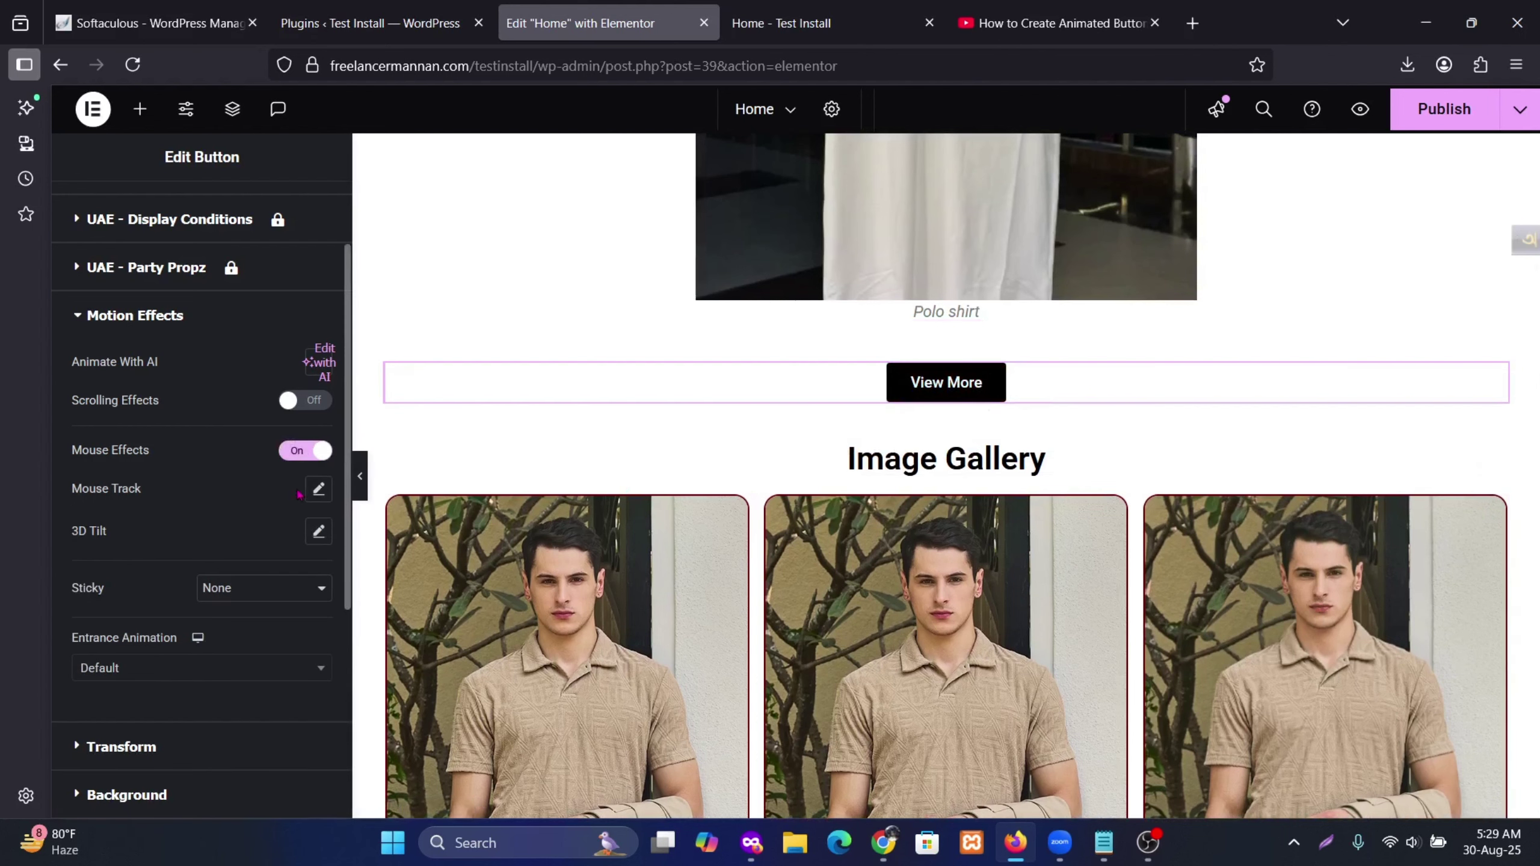
left_click(318, 493)
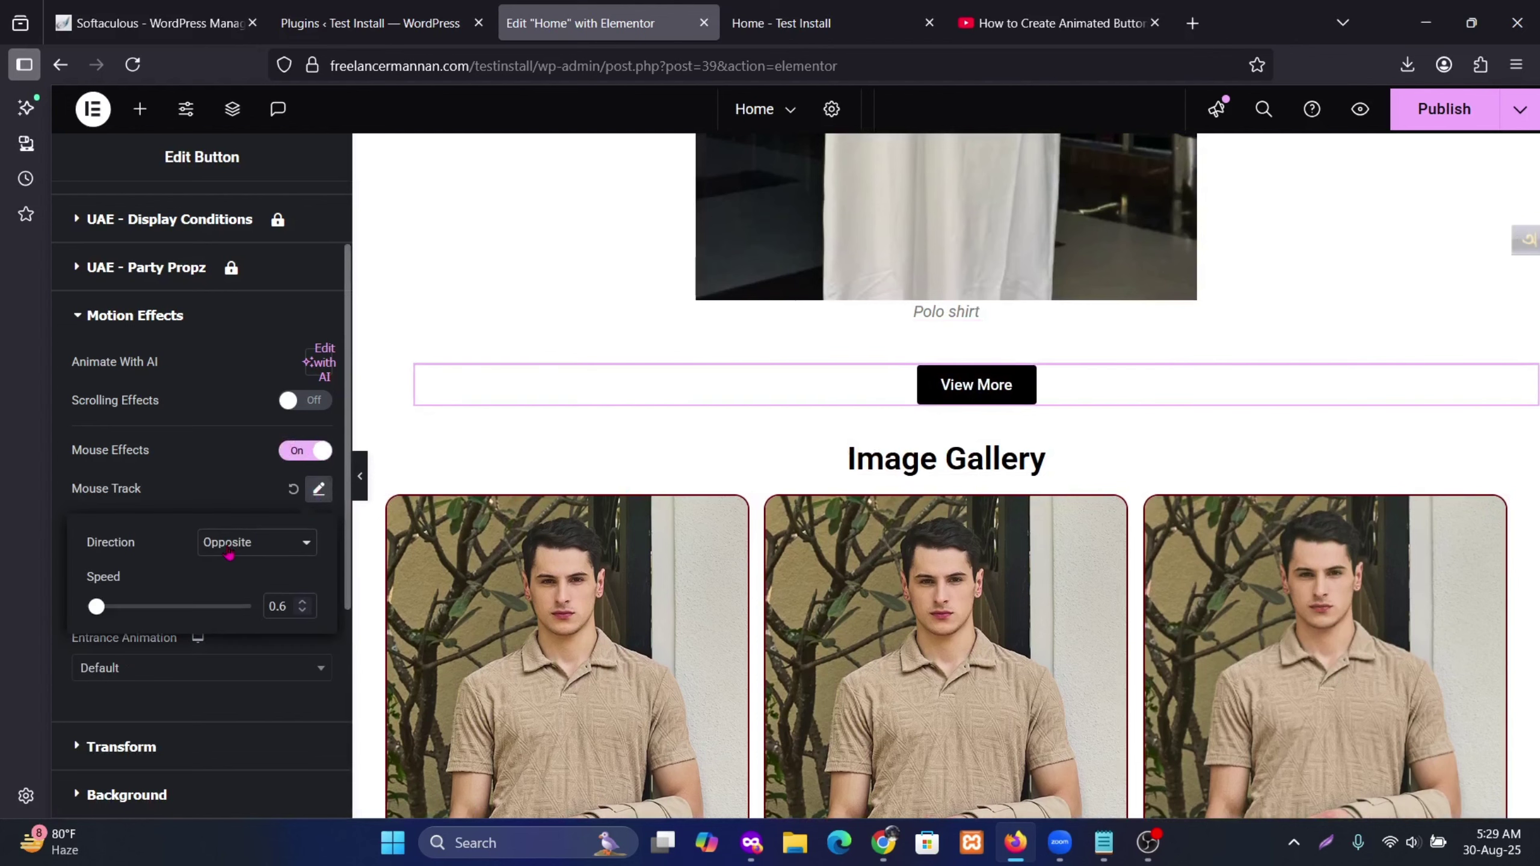
scroll(608, 452, "down", 2)
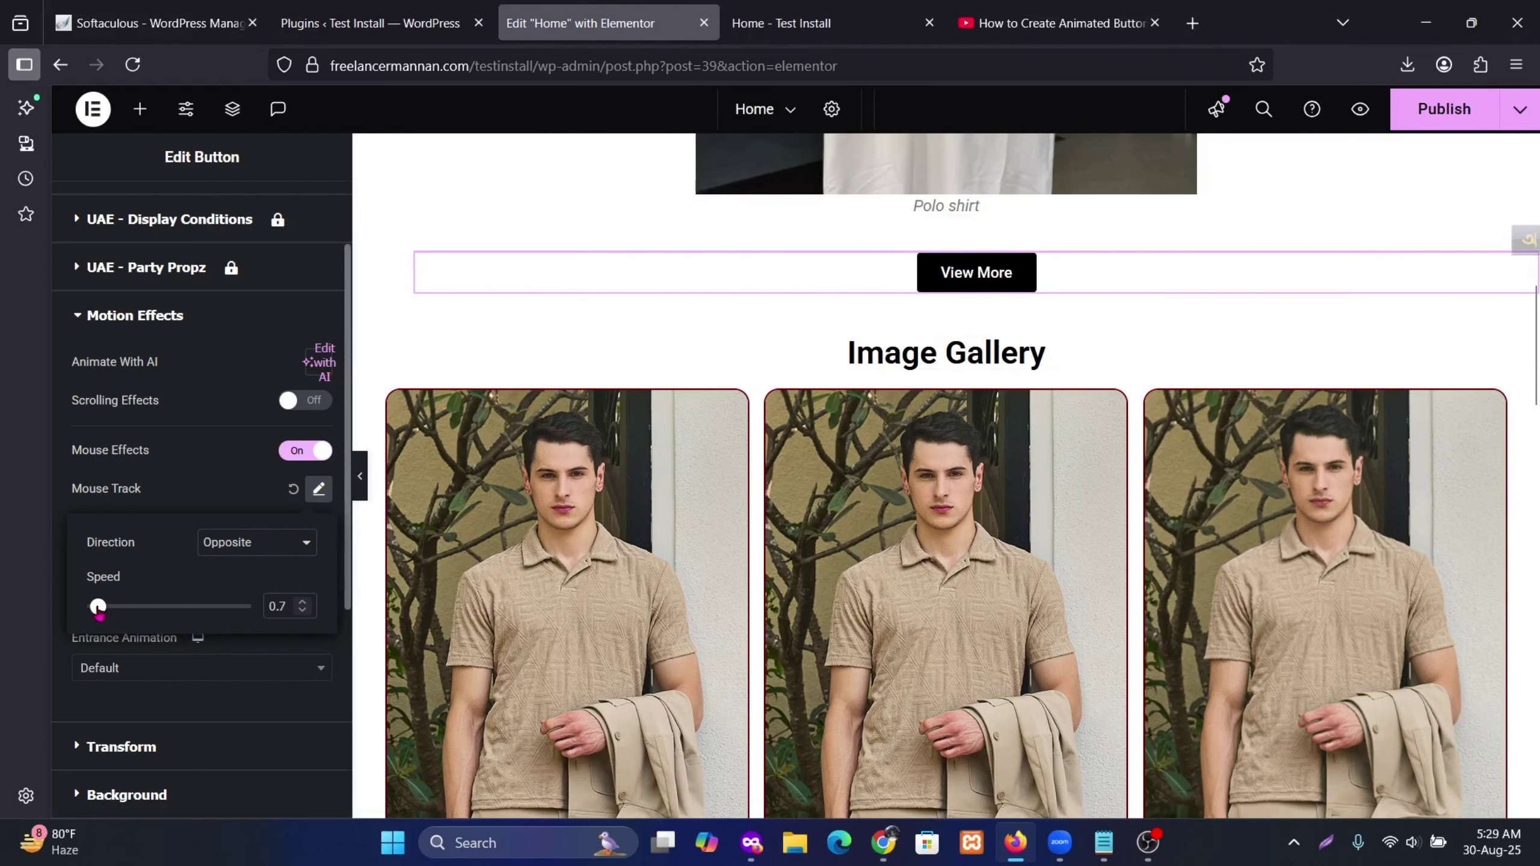
left_click_drag(97, 607, 143, 606)
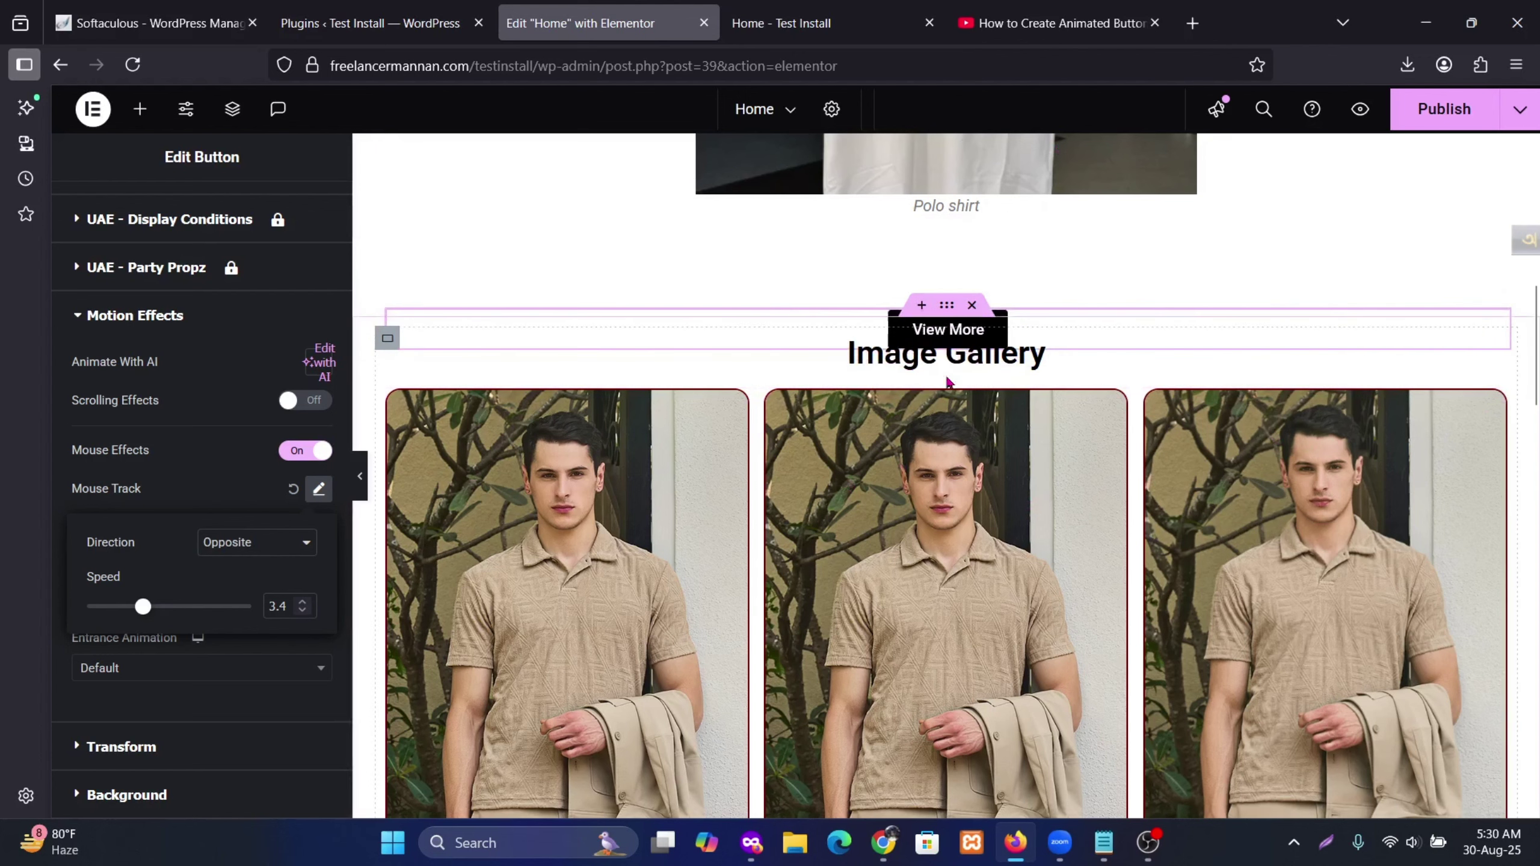
Step: Publish the Mouse Track change and check the View More button's area in the Home page preview
left_click(1445, 110)
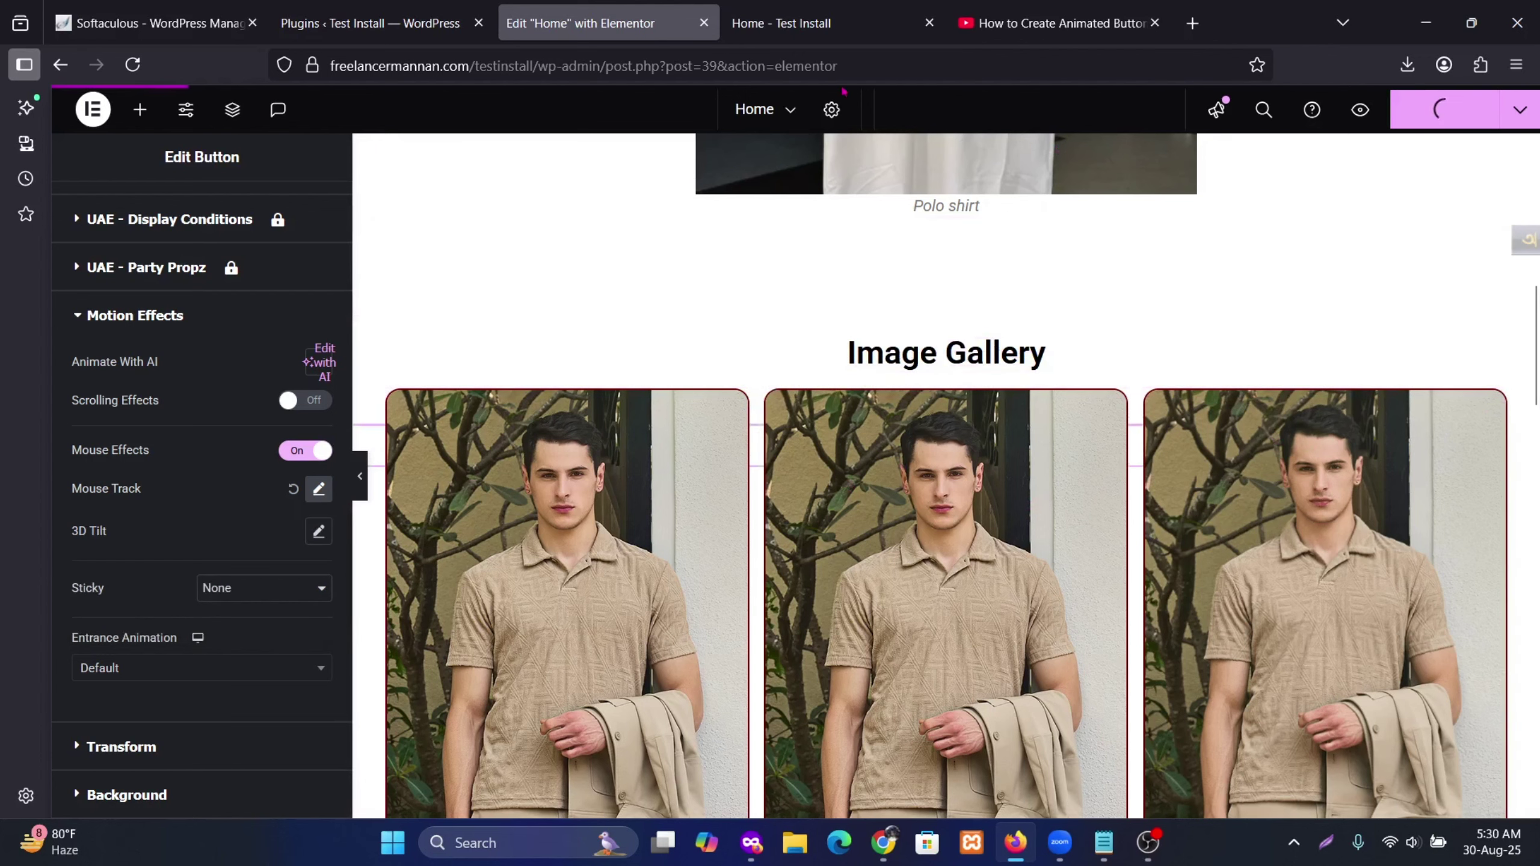
left_click(782, 23)
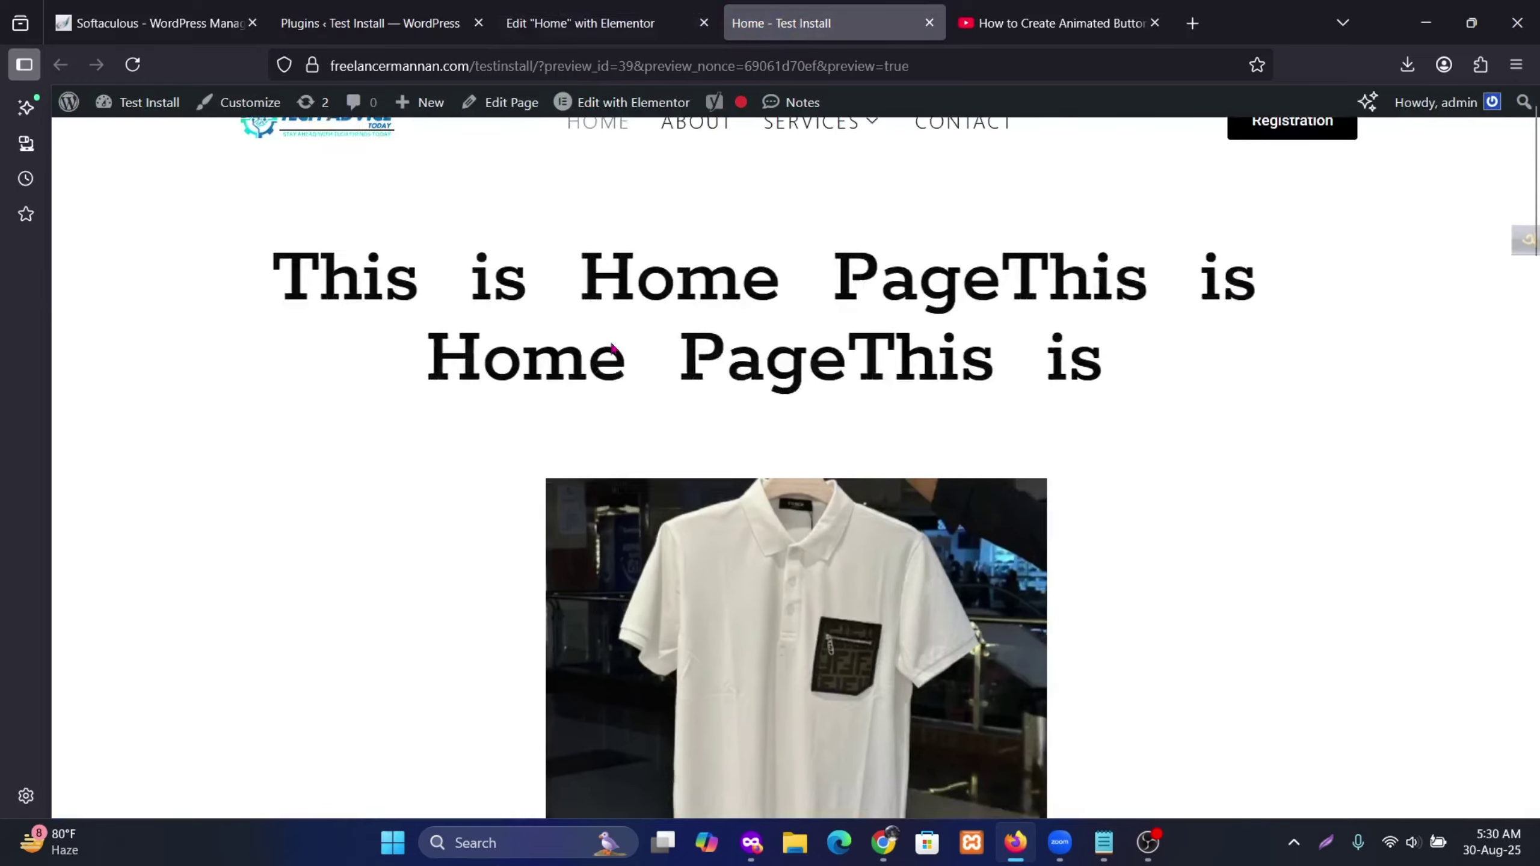
scroll(613, 347, "down", 5)
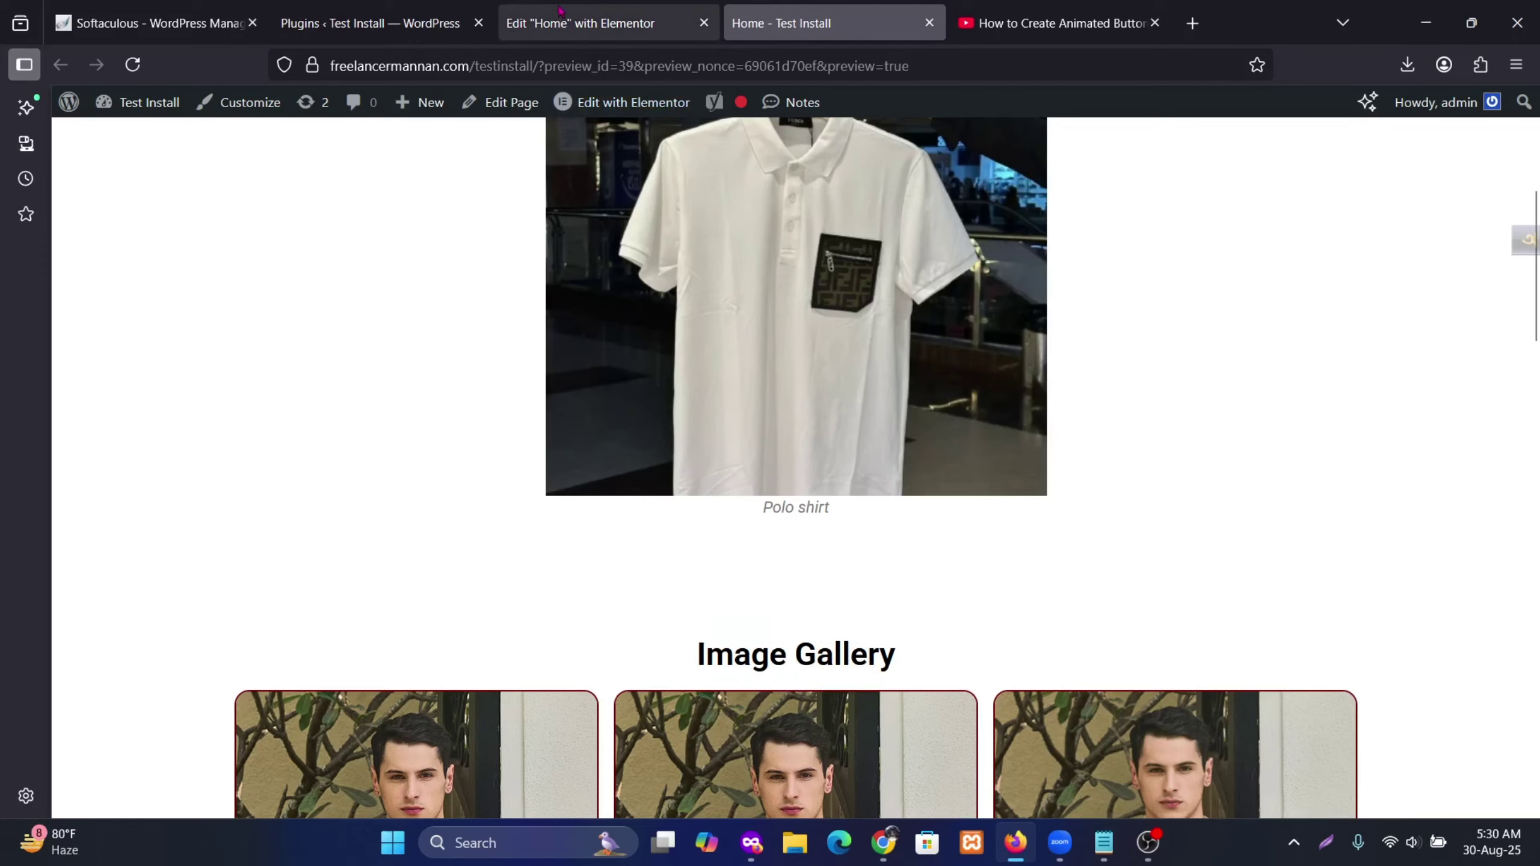
Step: Return to the Home page editor, enable 3D Tilt on the View More button and reset its Mouse Track effect
left_click(560, 28)
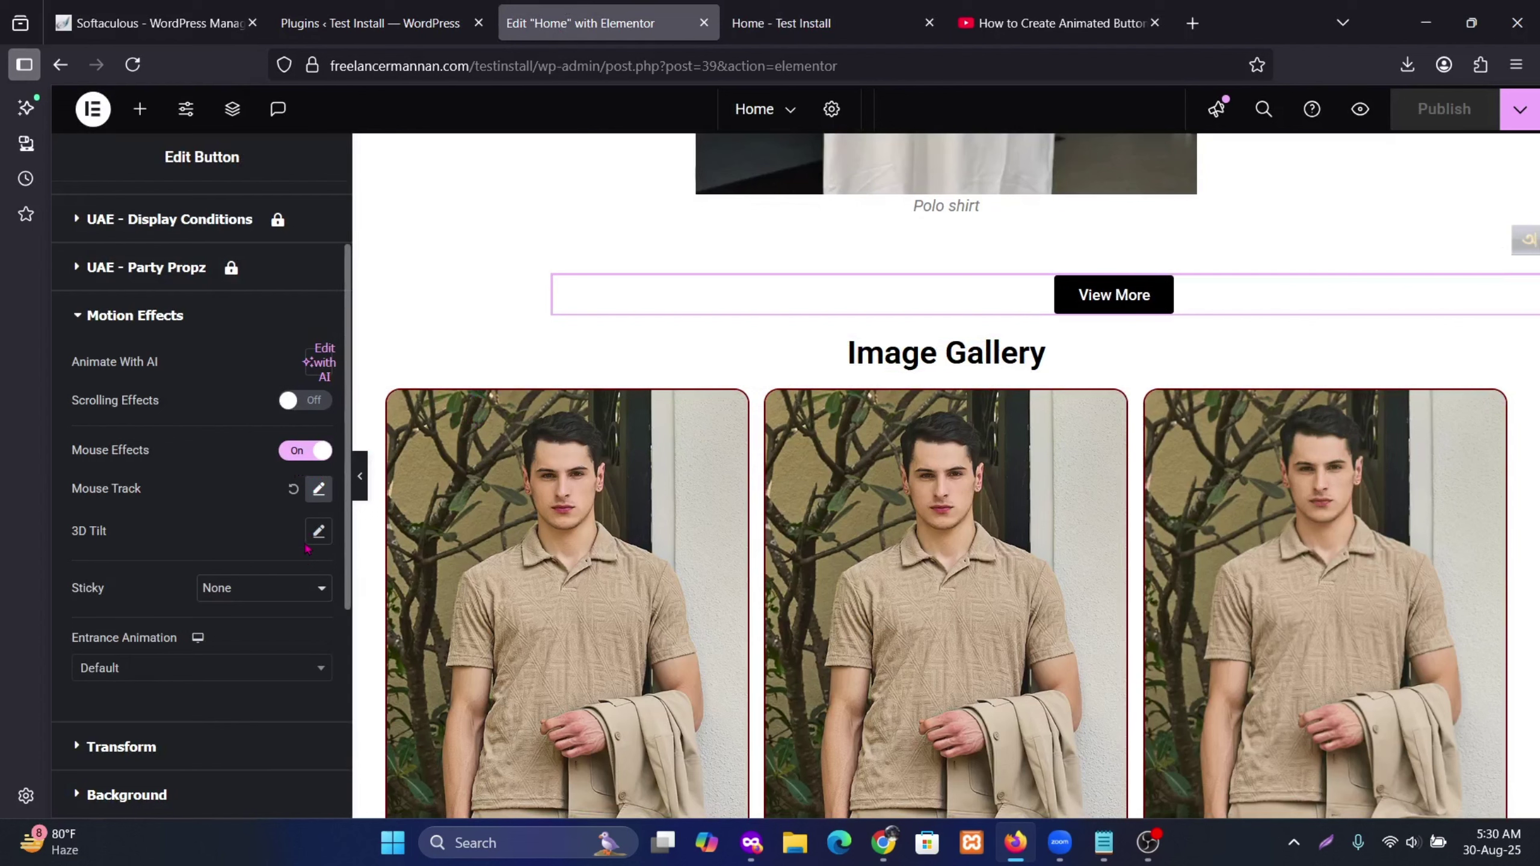
left_click(321, 537)
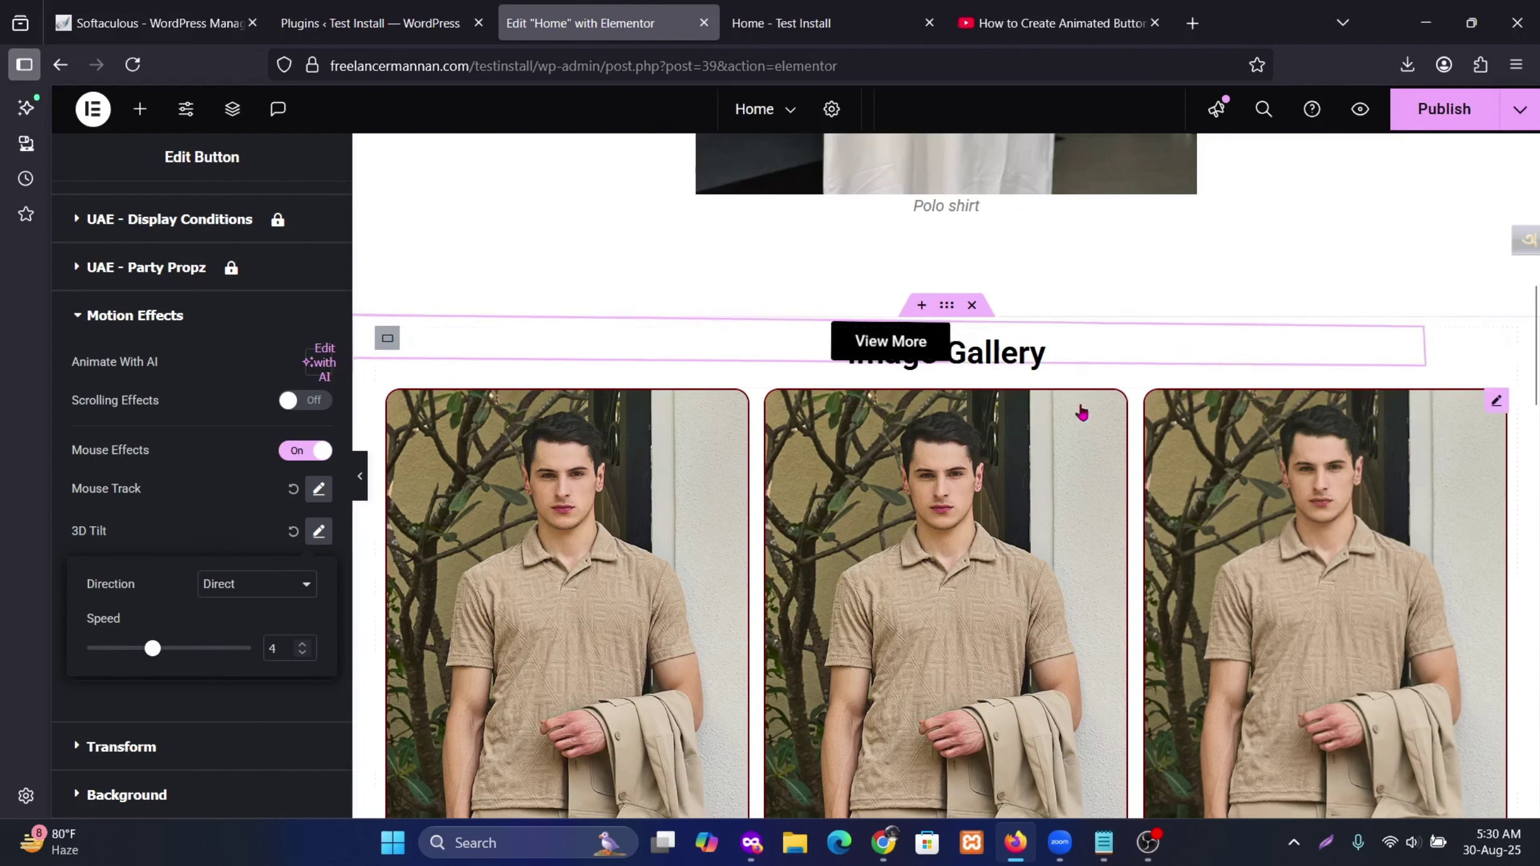
left_click(256, 584)
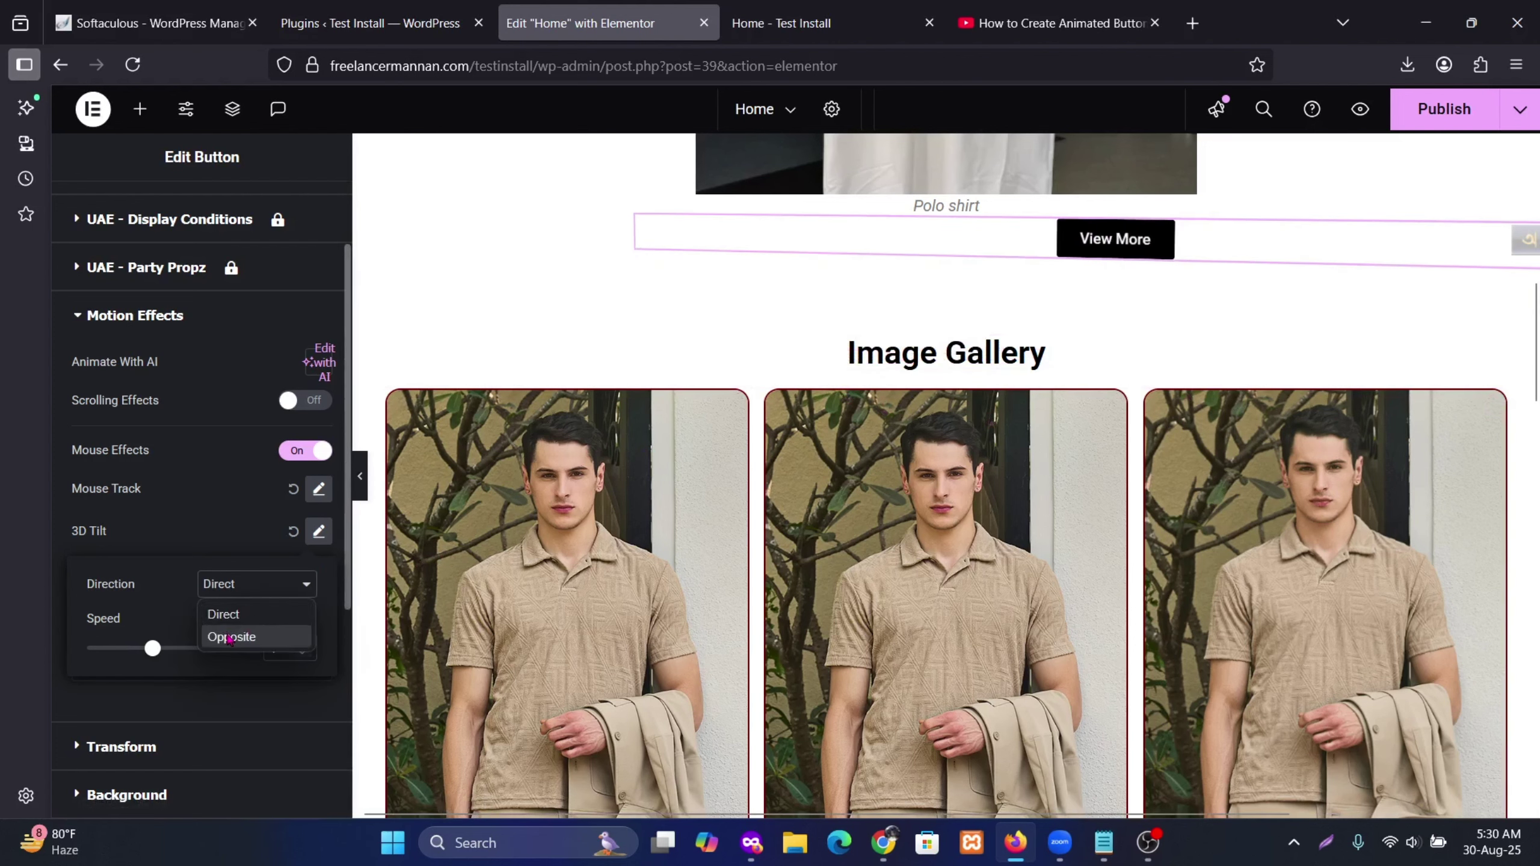
left_click(292, 492)
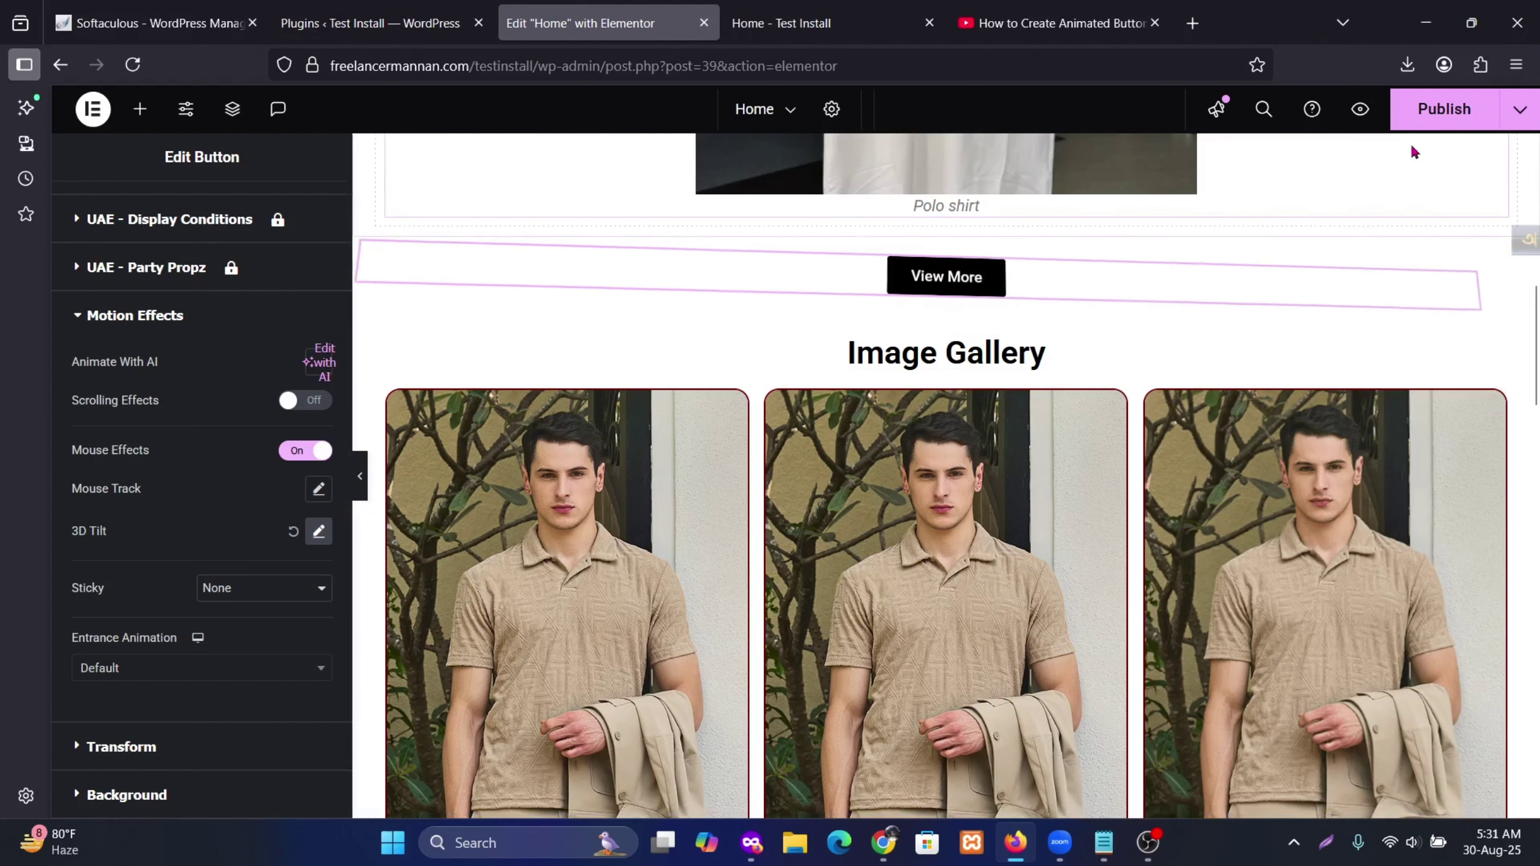
Step: Publish the 3D Tilt change and check the View More button in the Home page preview, reloading the page
left_click(1444, 109)
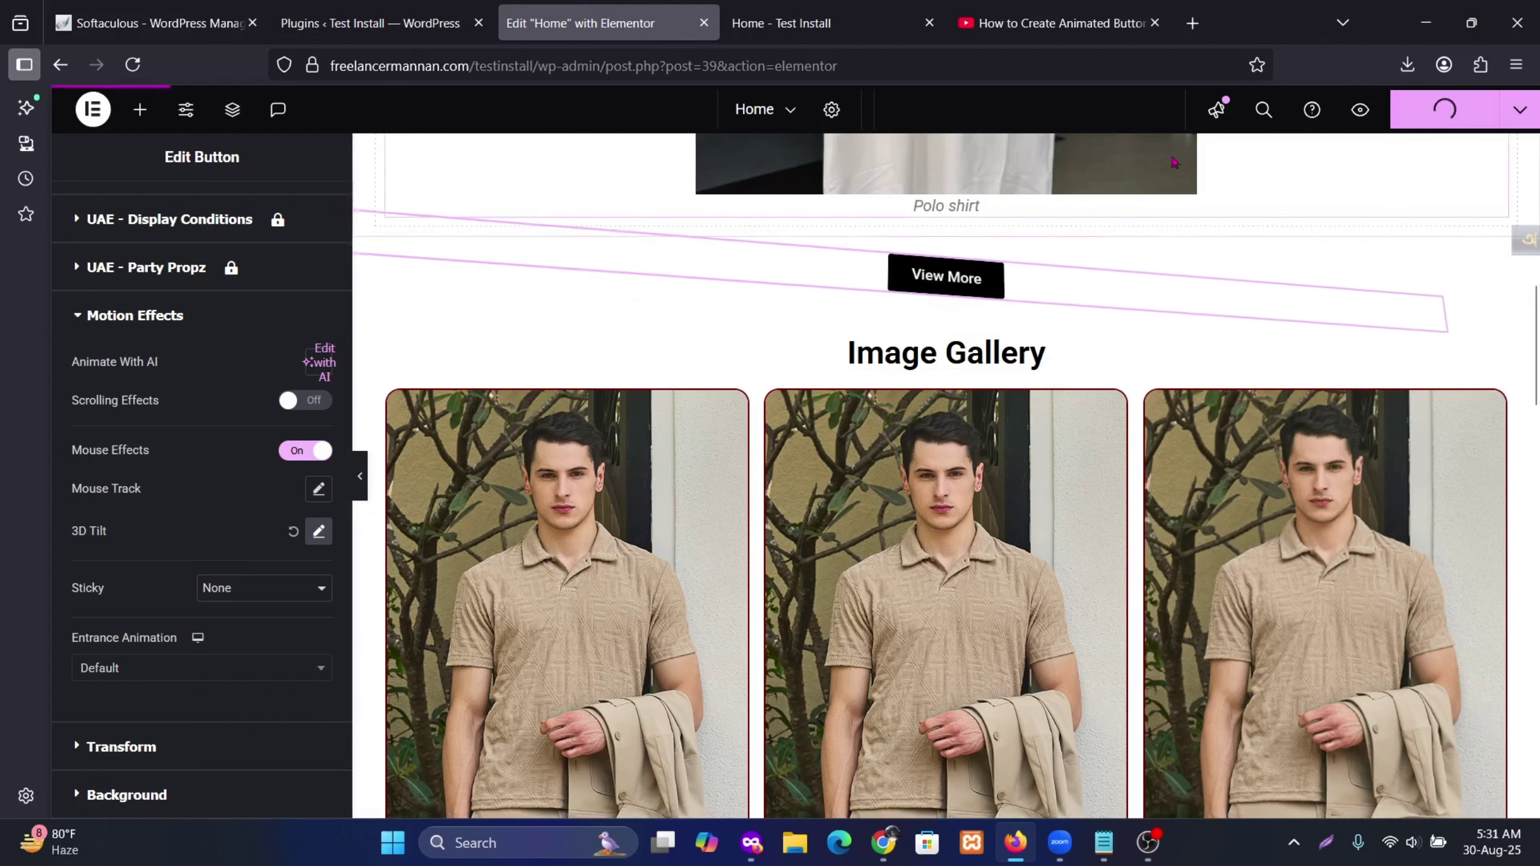
left_click(780, 22)
scroll(905, 388, "down", 10)
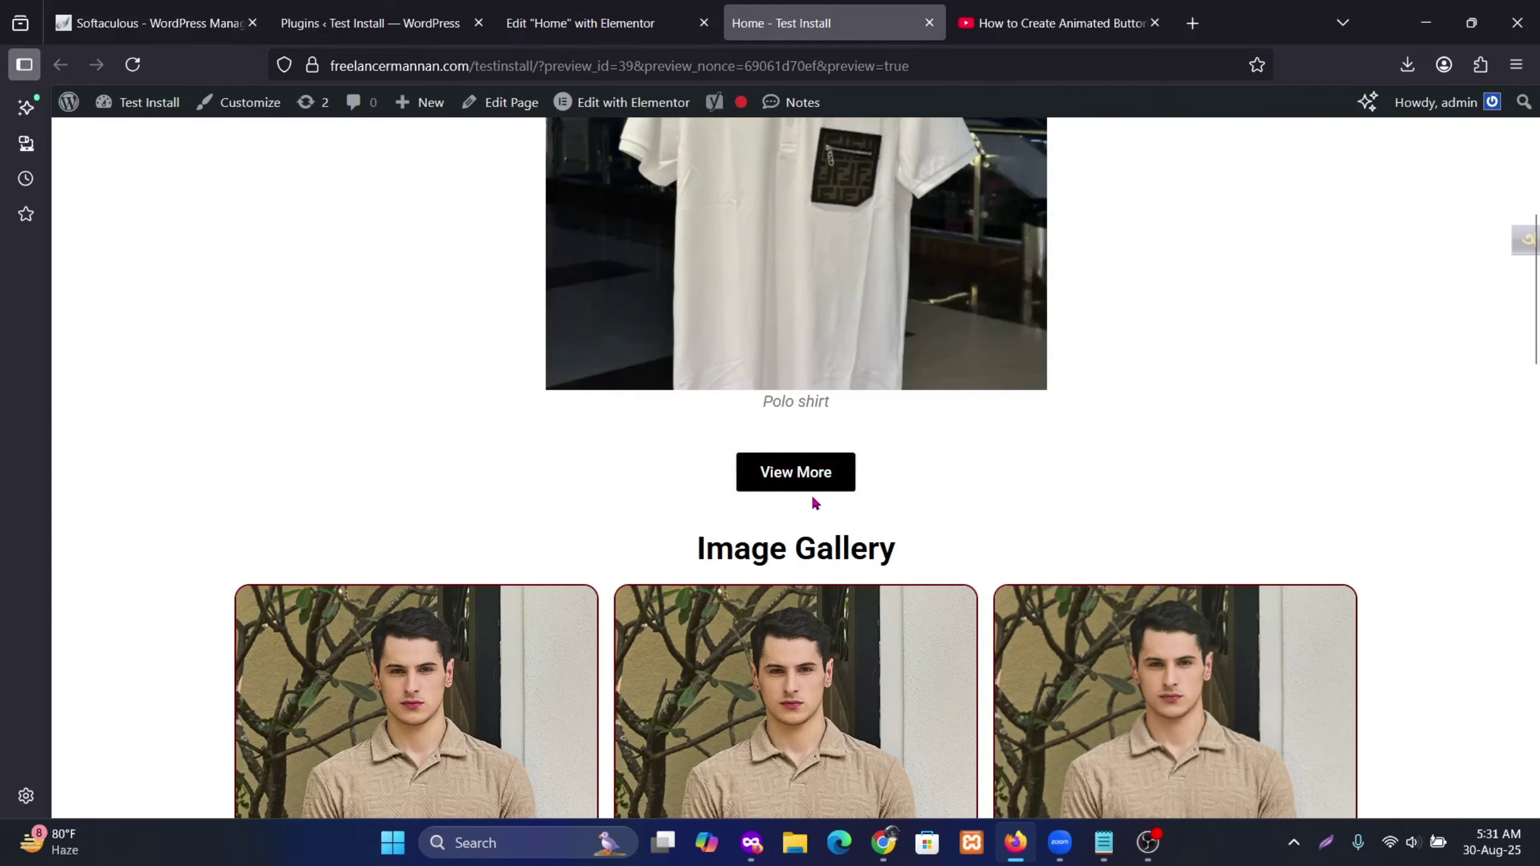
left_click(134, 64)
Step: Return to the Home page editor and reset the View More button's 3D Tilt effect
key("ctrl+shift+Tab")
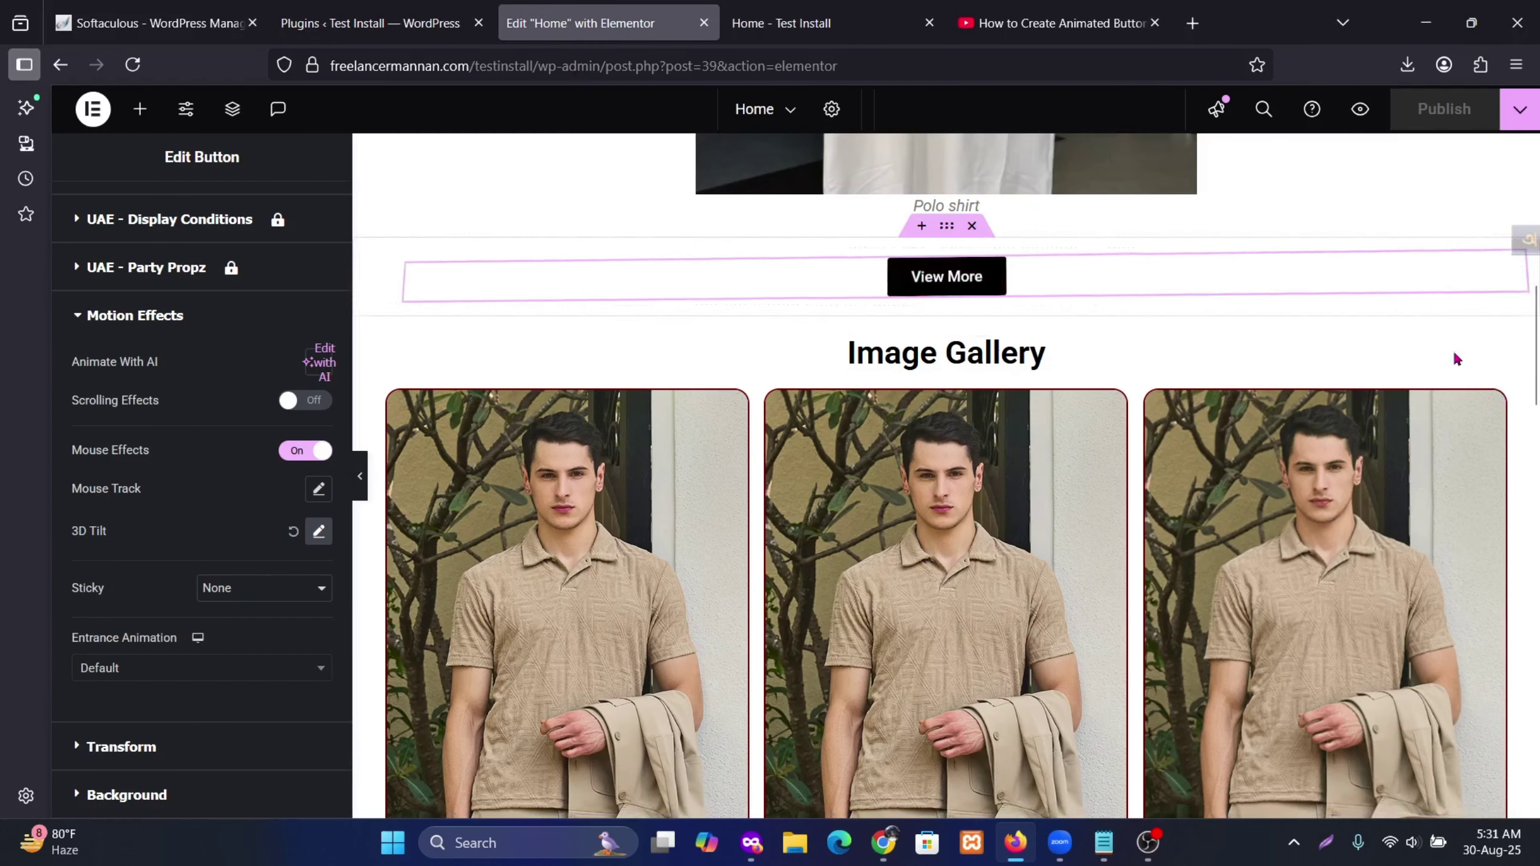
left_click(293, 533)
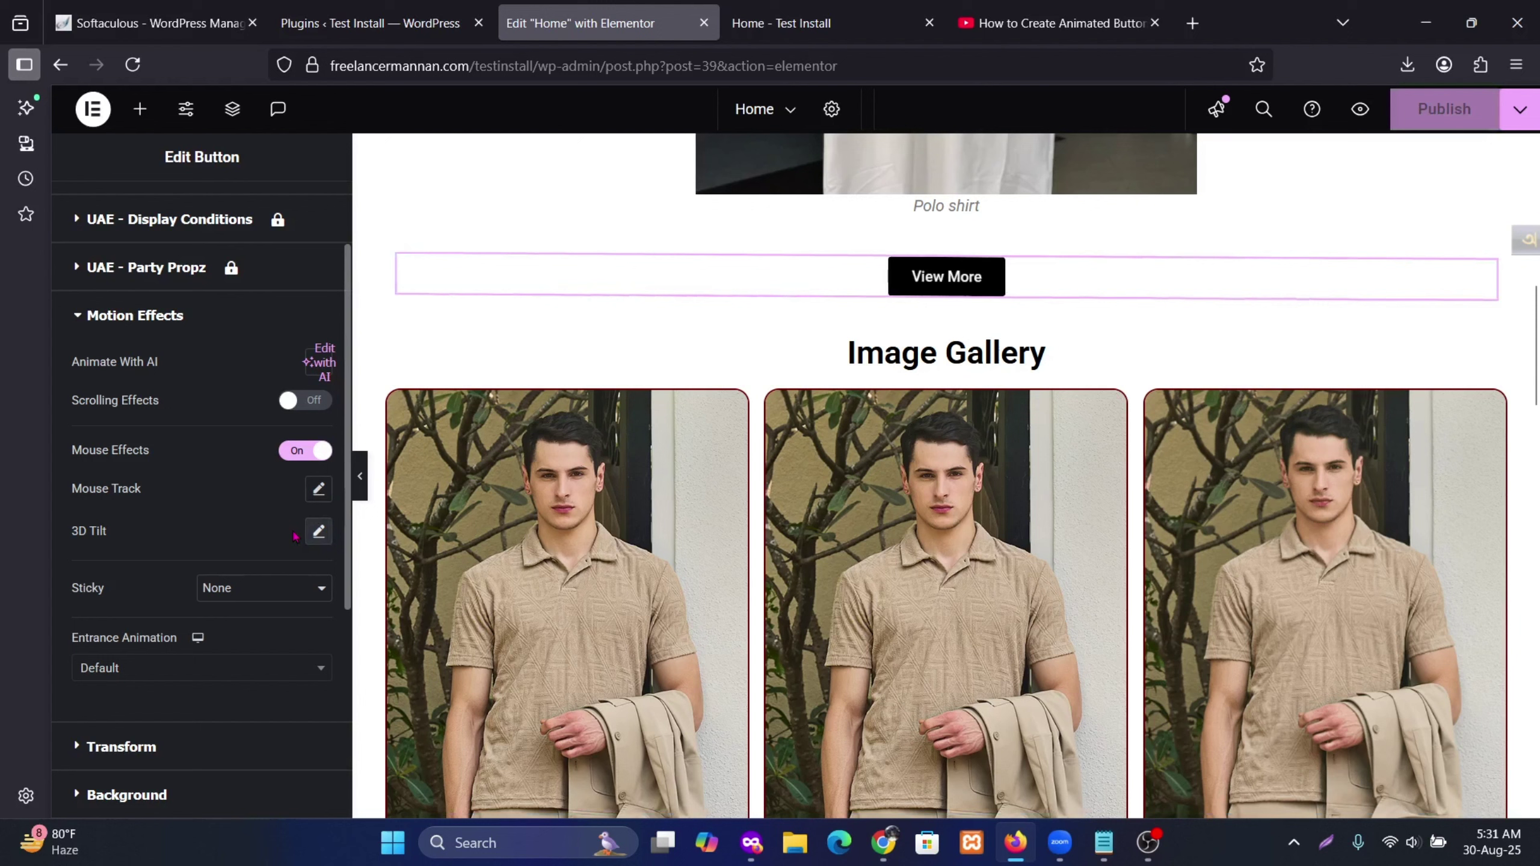
Step: Set the View More button's Sticky option to Top and check how it behaves along the page
left_click(276, 600)
left_click(255, 643)
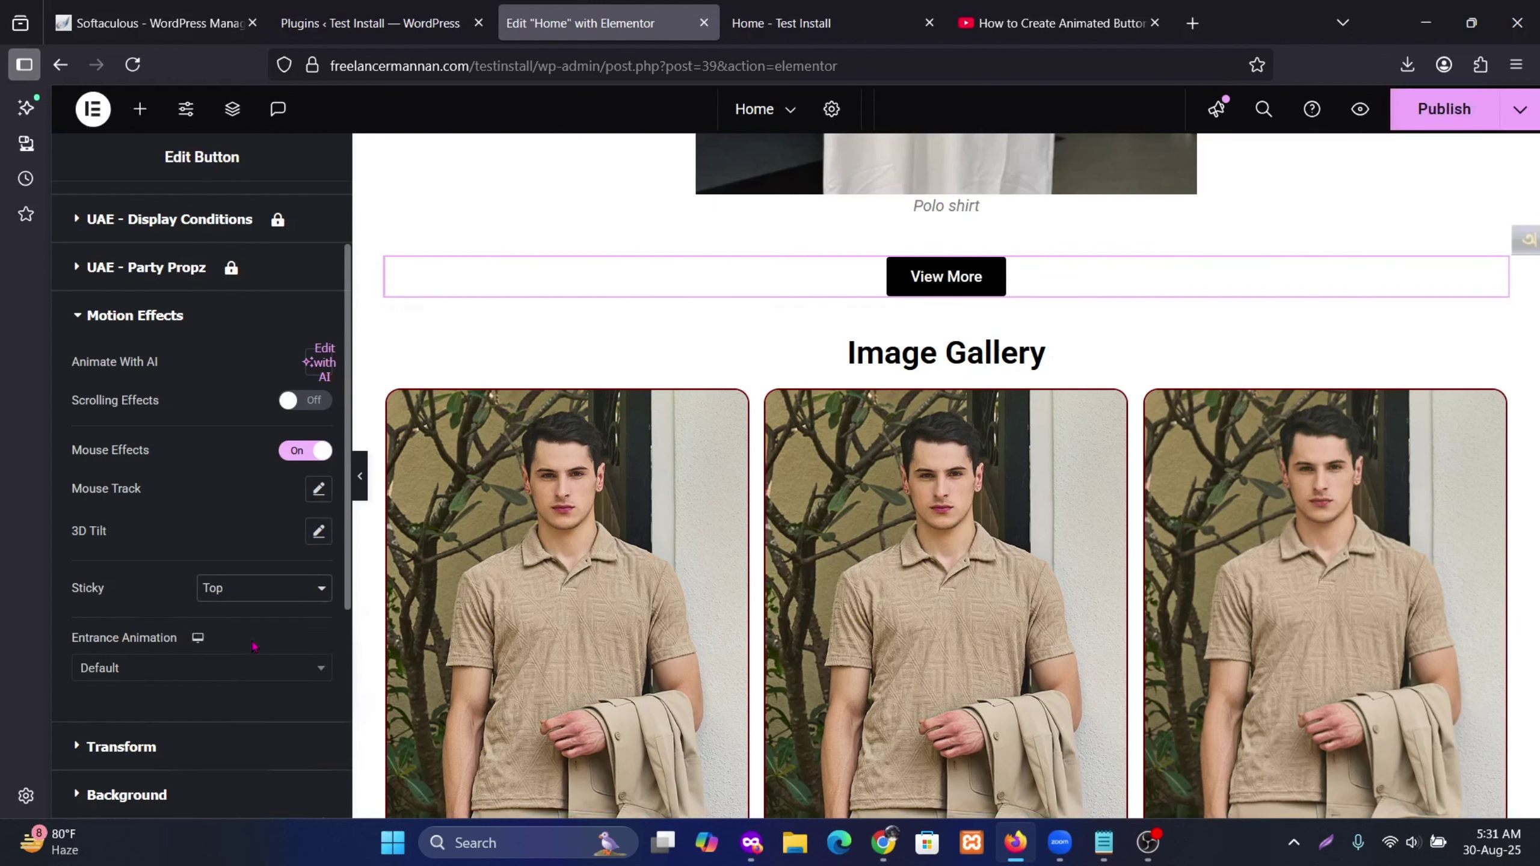
scroll(1179, 406, "down", 2)
scroll(1178, 405, "down", 6)
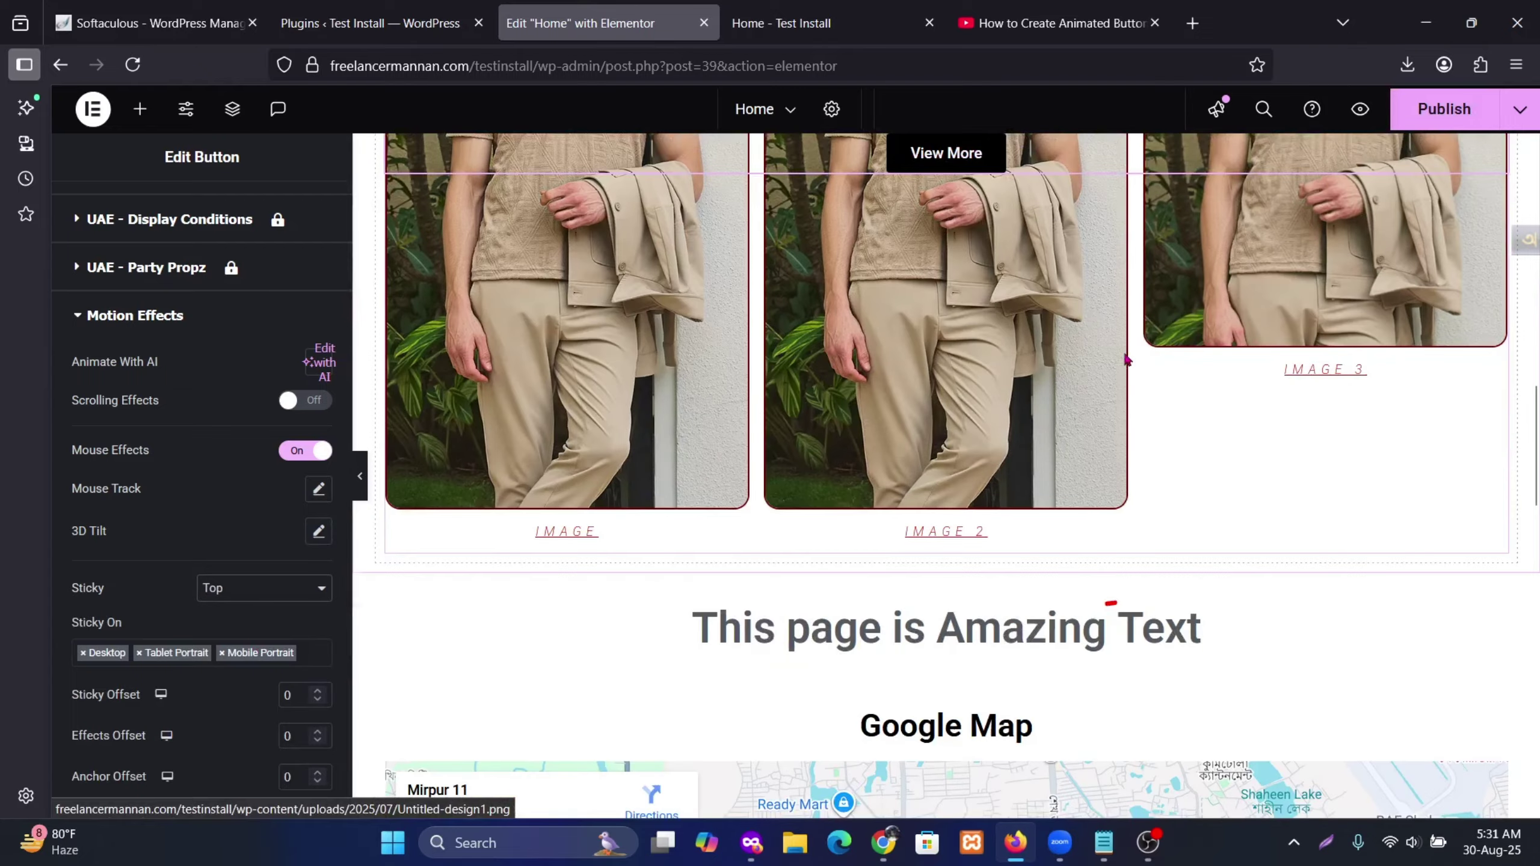
scroll(1195, 389, "down", 13)
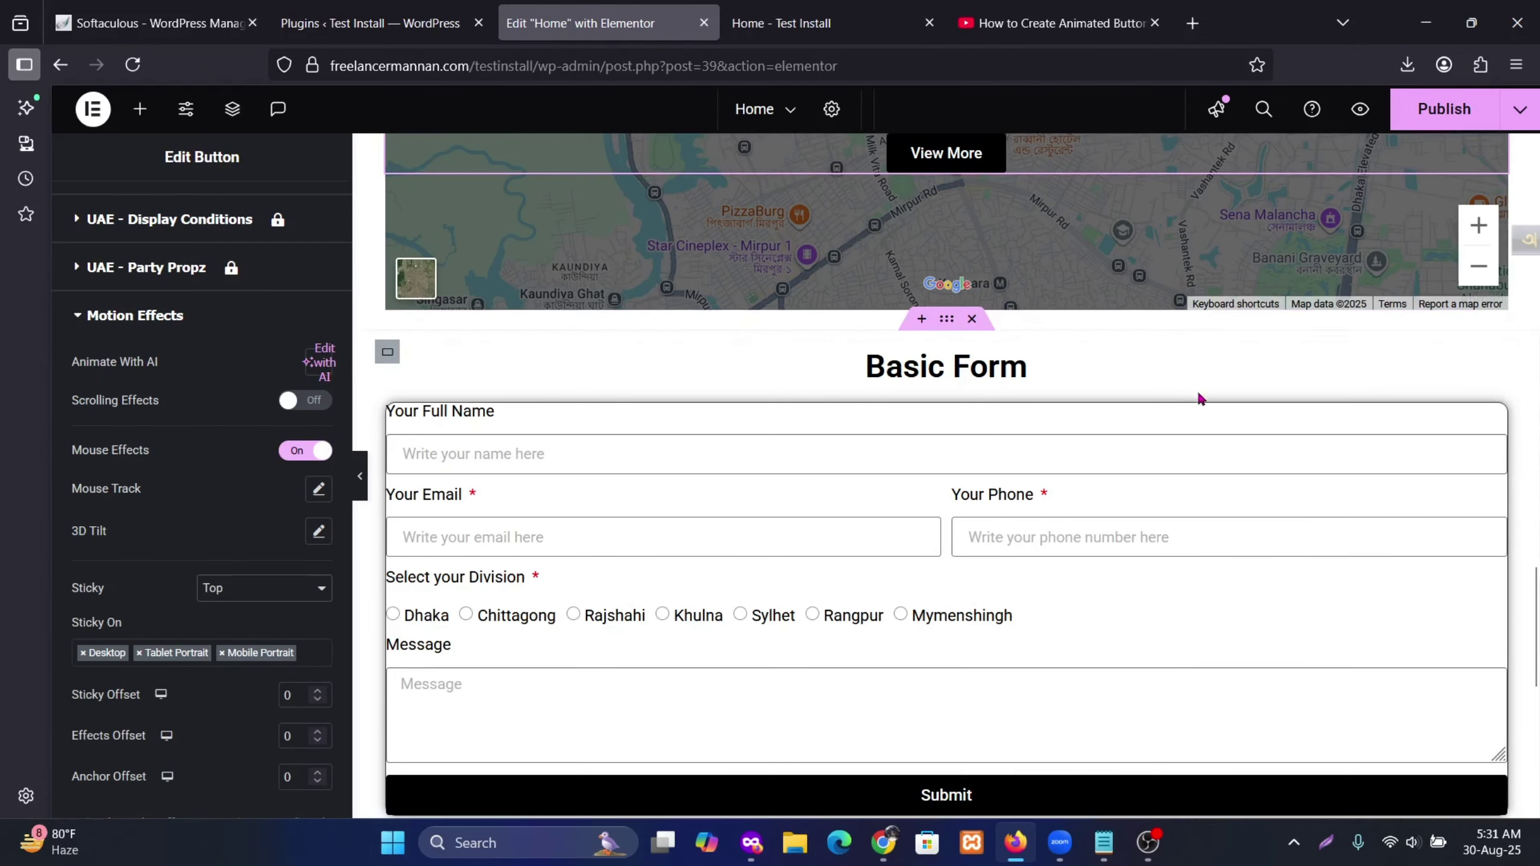
scroll(1196, 389, "up", 15)
scroll(1202, 388, "up", 20)
scroll(1202, 388, "down", 18)
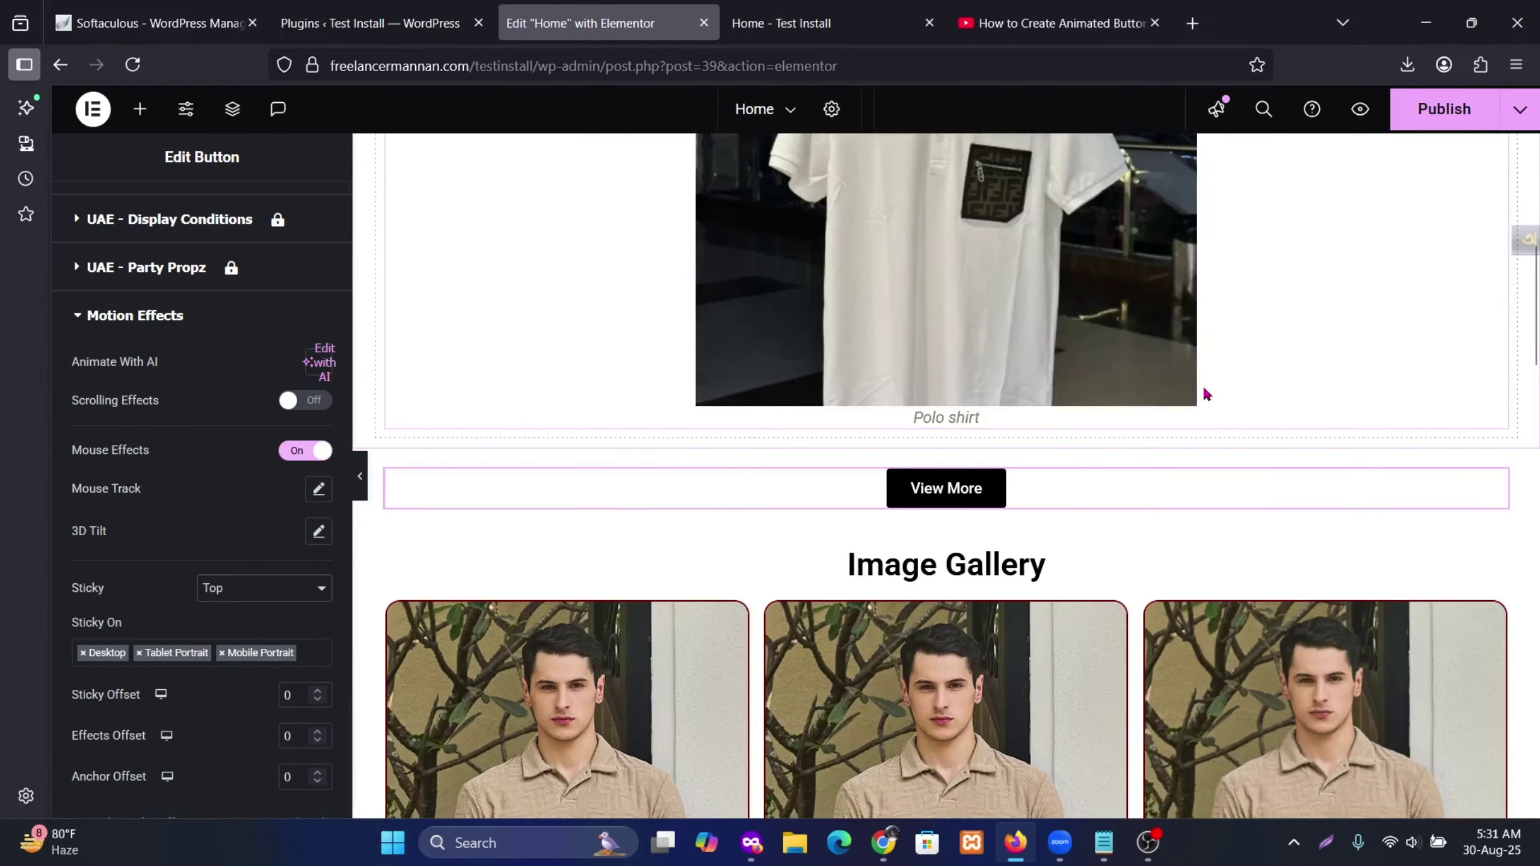
scroll(1203, 391, "up", 7)
Step: Set the View More button's Sticky option to Bottom and check how it behaves along the page
left_click(312, 598)
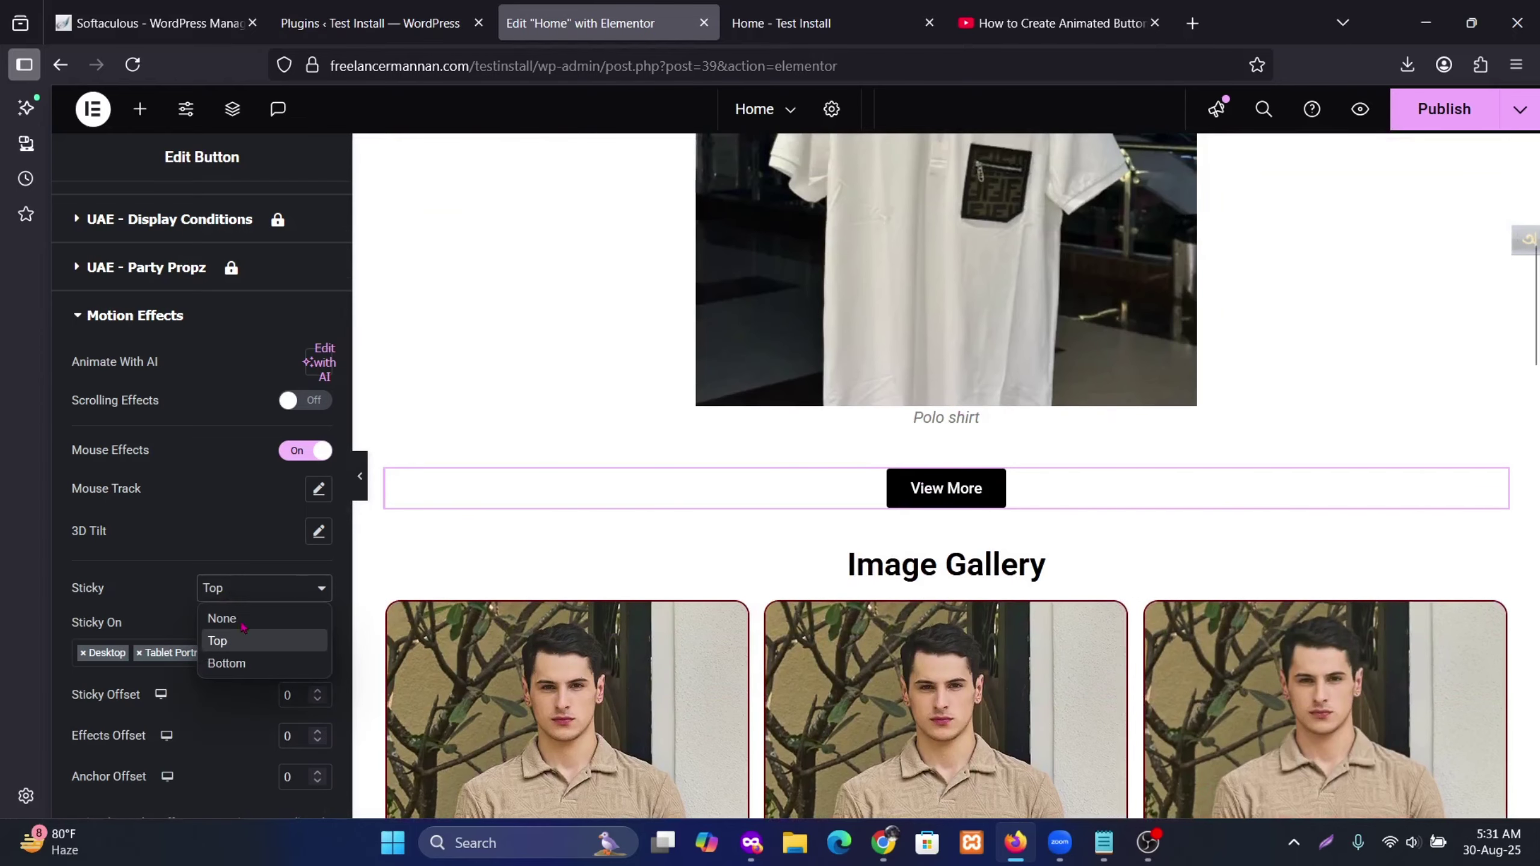
left_click(227, 663)
scroll(626, 386, "down", 3)
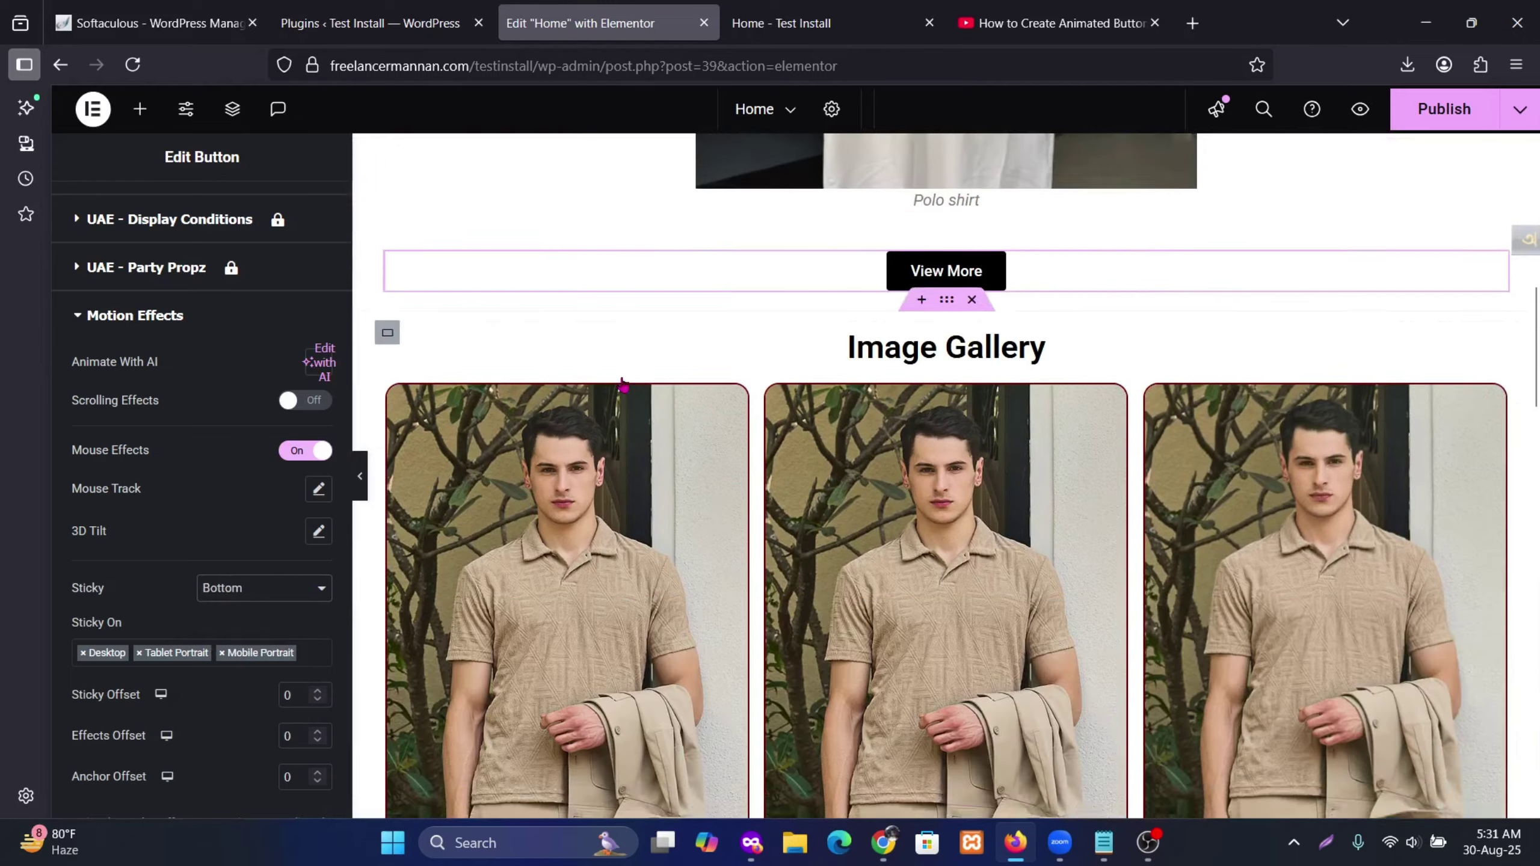
scroll(623, 385, "down", 4)
scroll(636, 376, "up", 12)
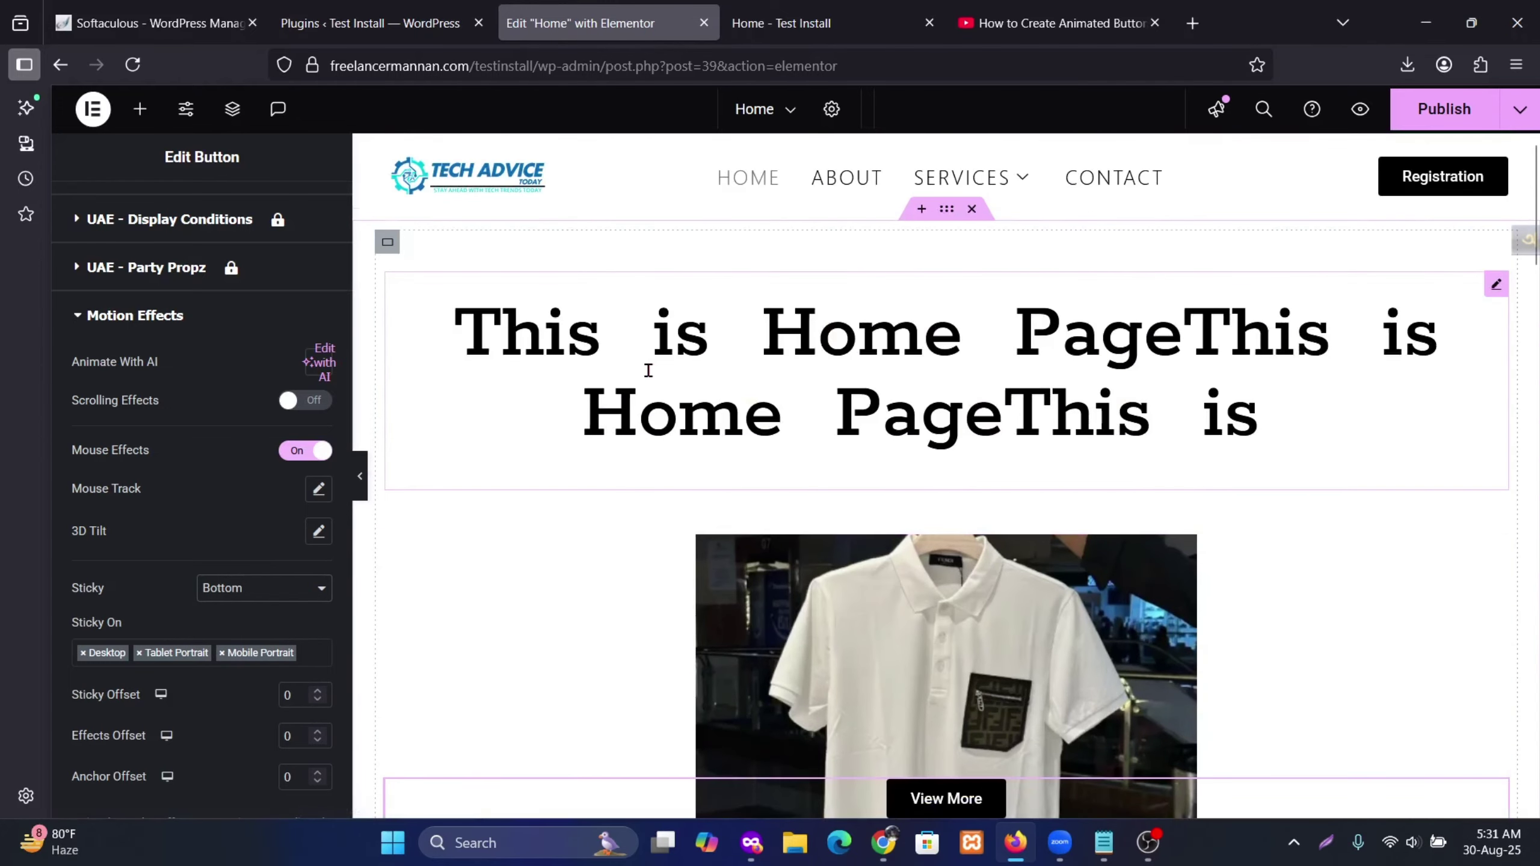
scroll(1198, 643, "down", 8)
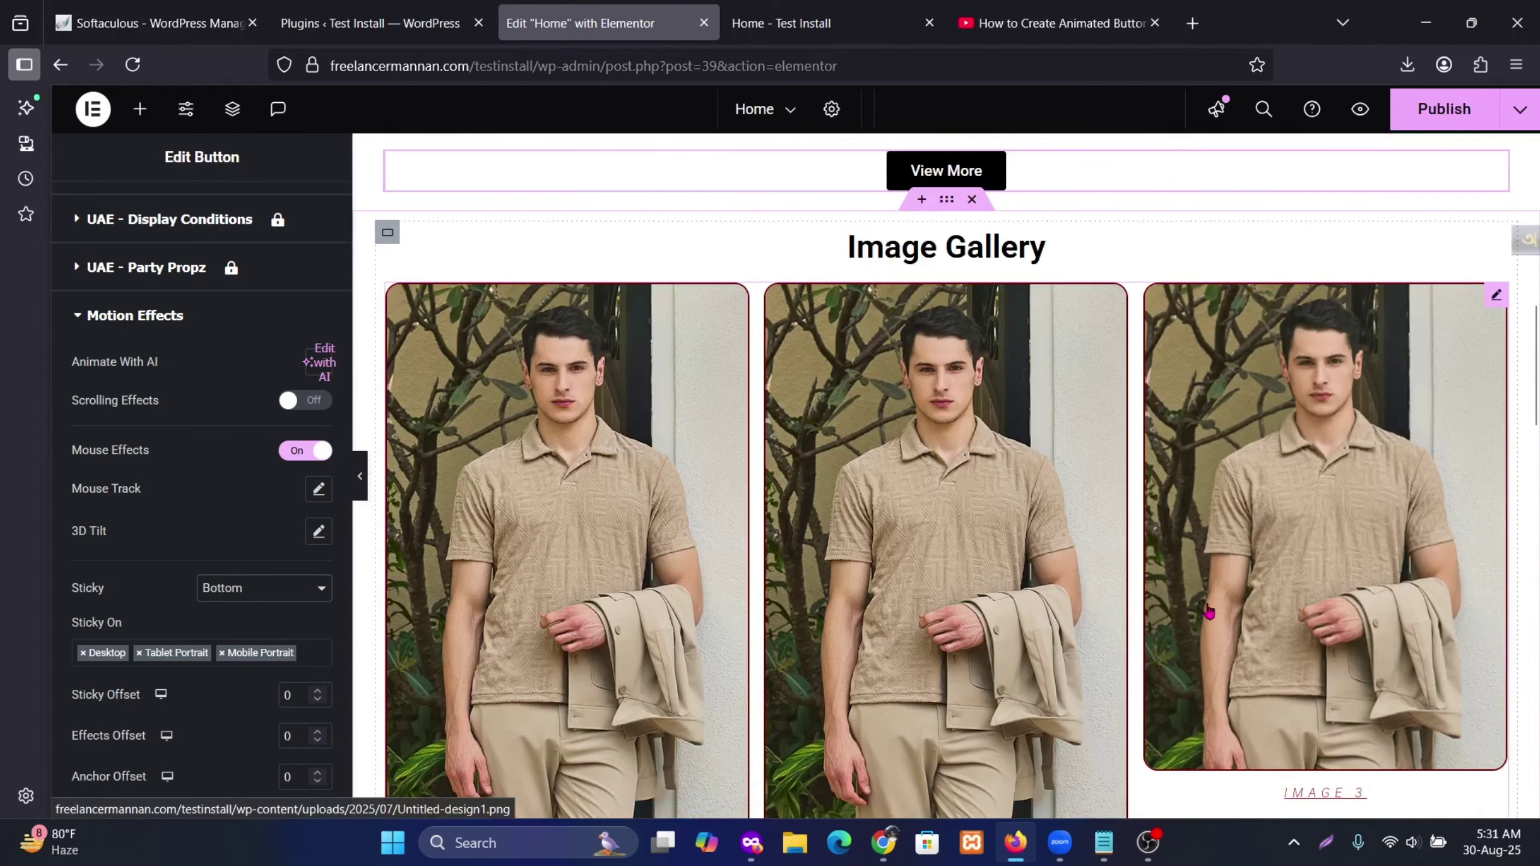
scroll(946, 594, "up", 2)
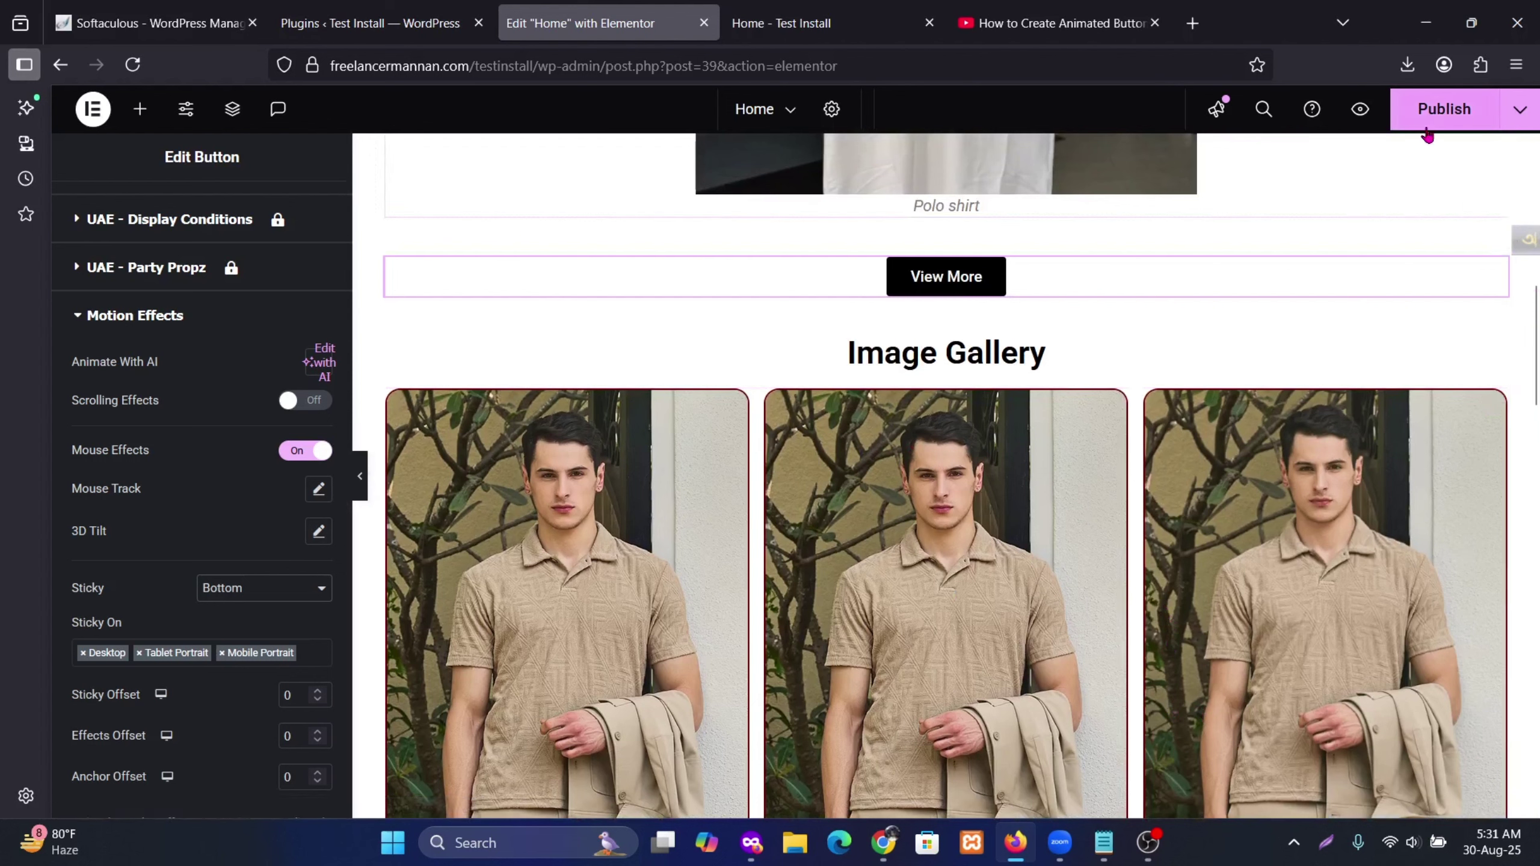
Step: Turn off Mouse Effects on the View More button and publish the page
left_click(285, 456)
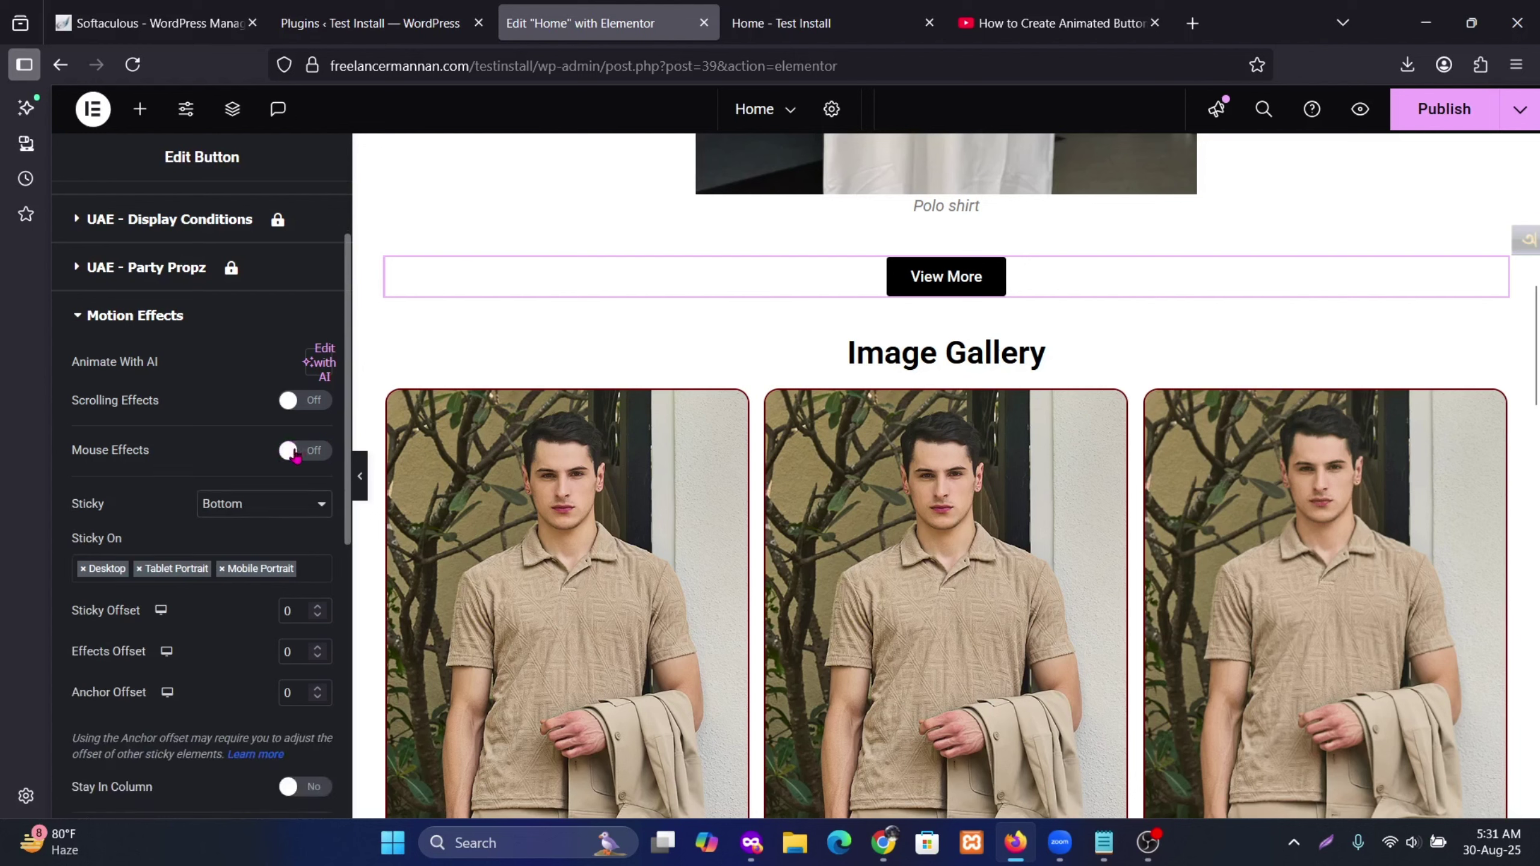
left_click(1447, 110)
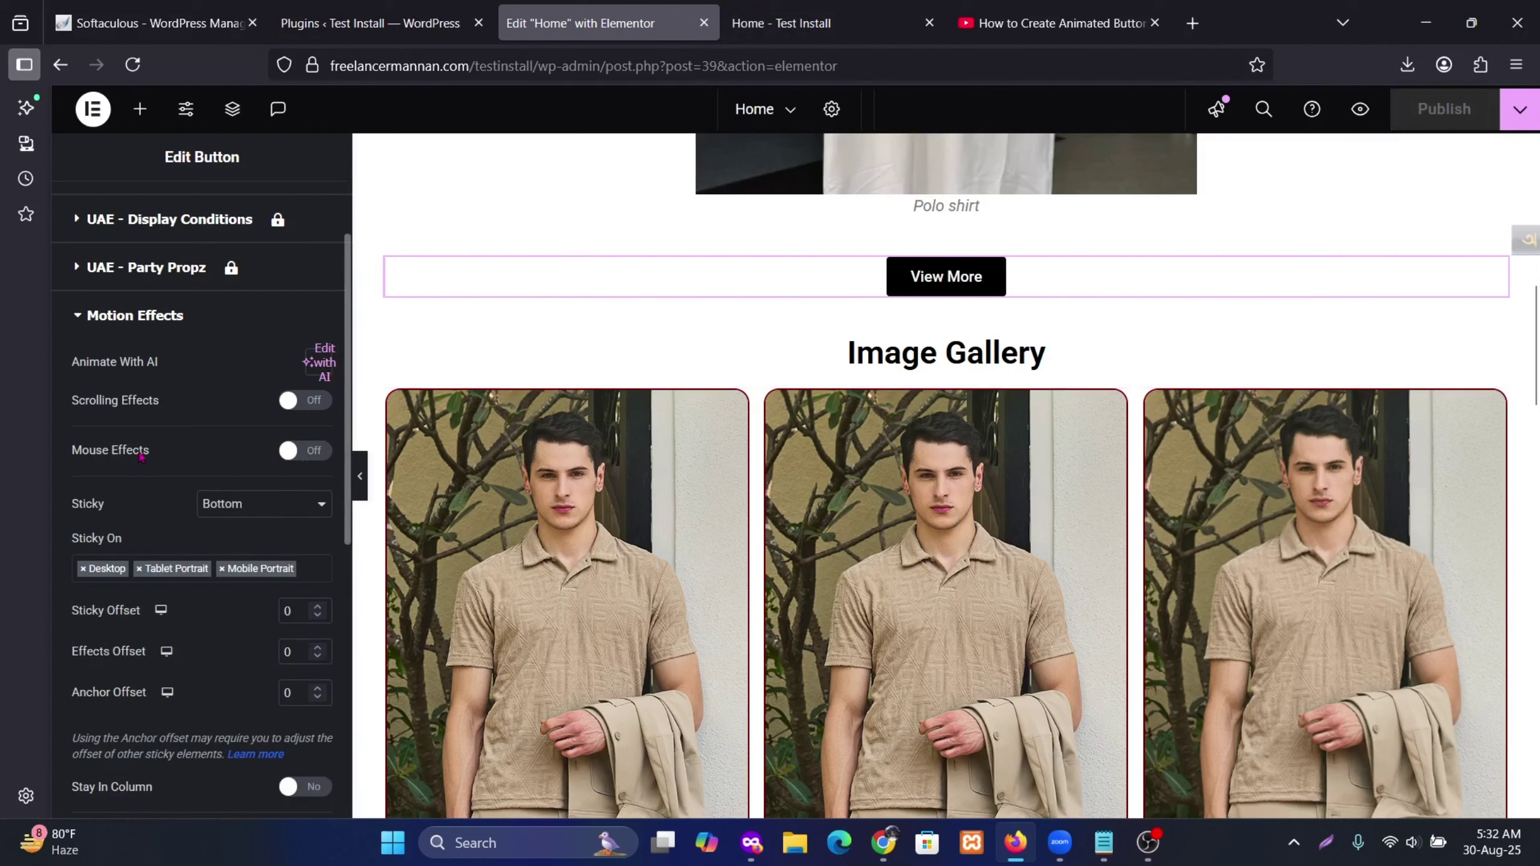
left_click(165, 328)
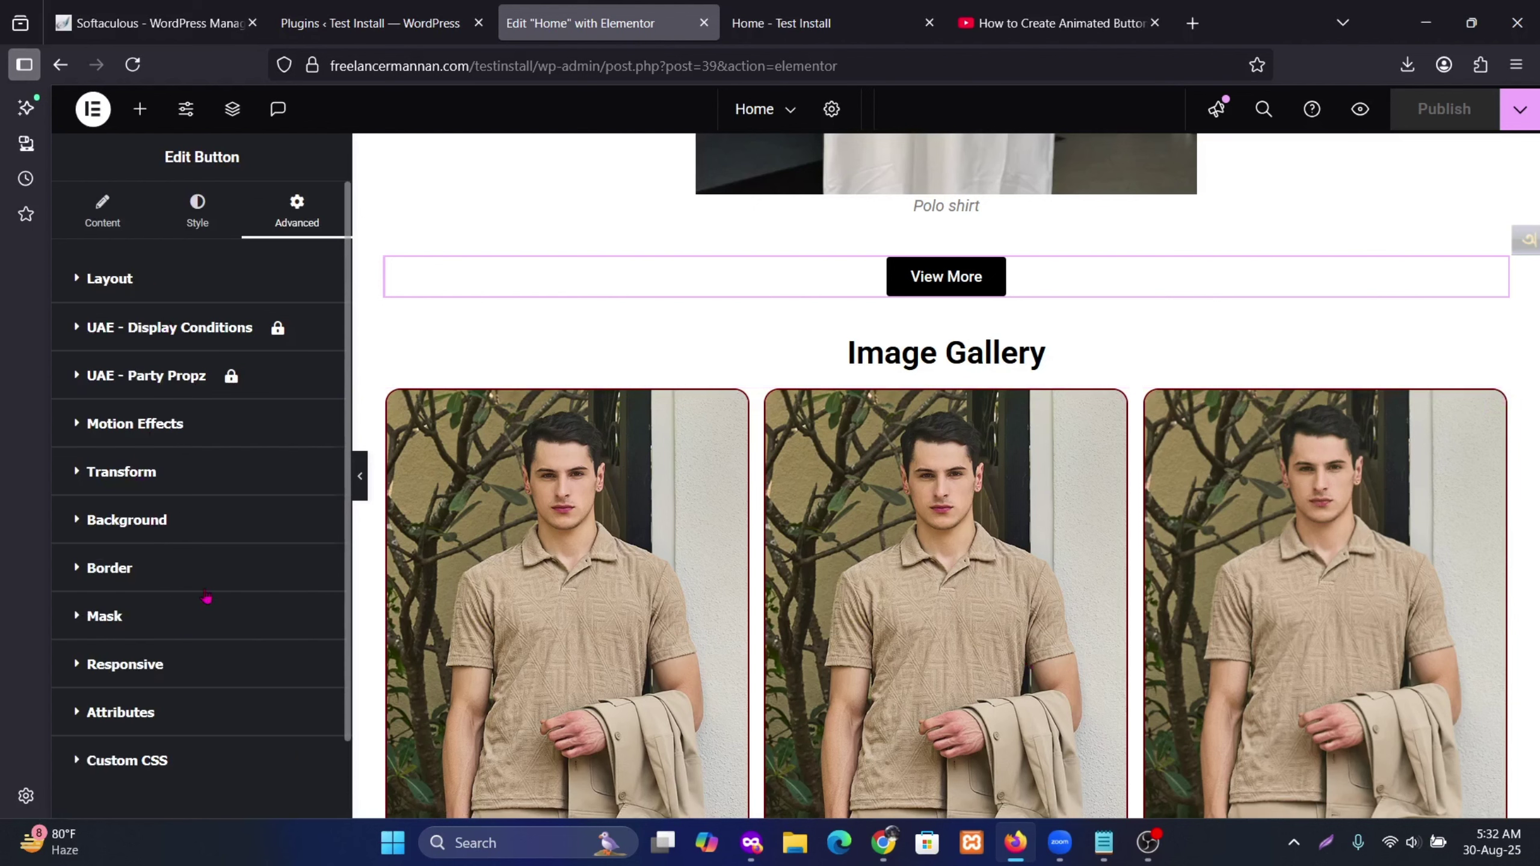
left_click(222, 435)
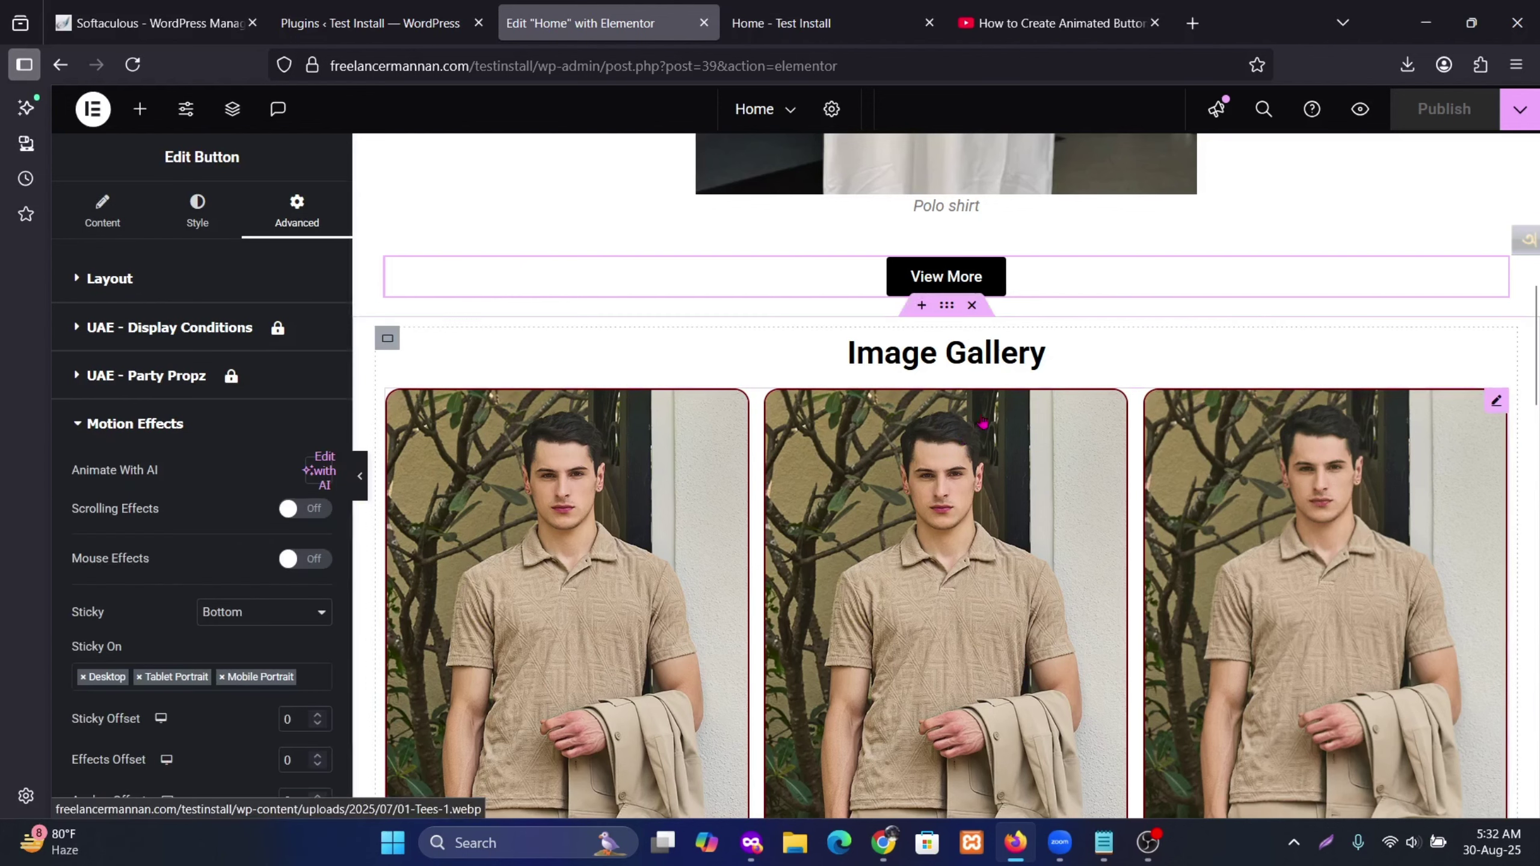
Step: Examine the View More button's bottom sticky behavior from the page header down to the Basic Form section
scroll(1013, 403, "down", 8)
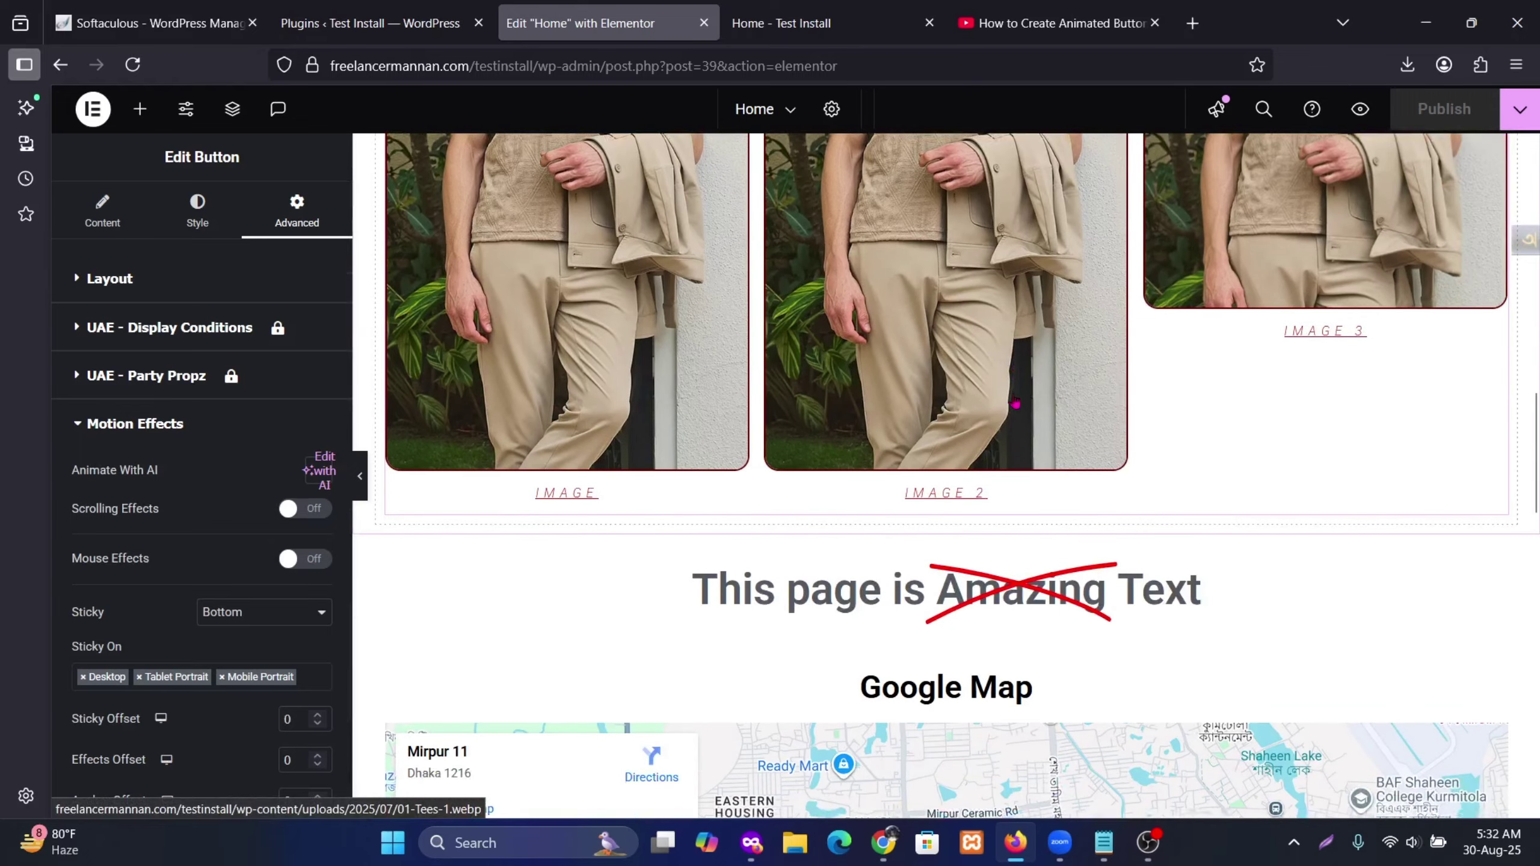
scroll(1017, 382, "up", 10)
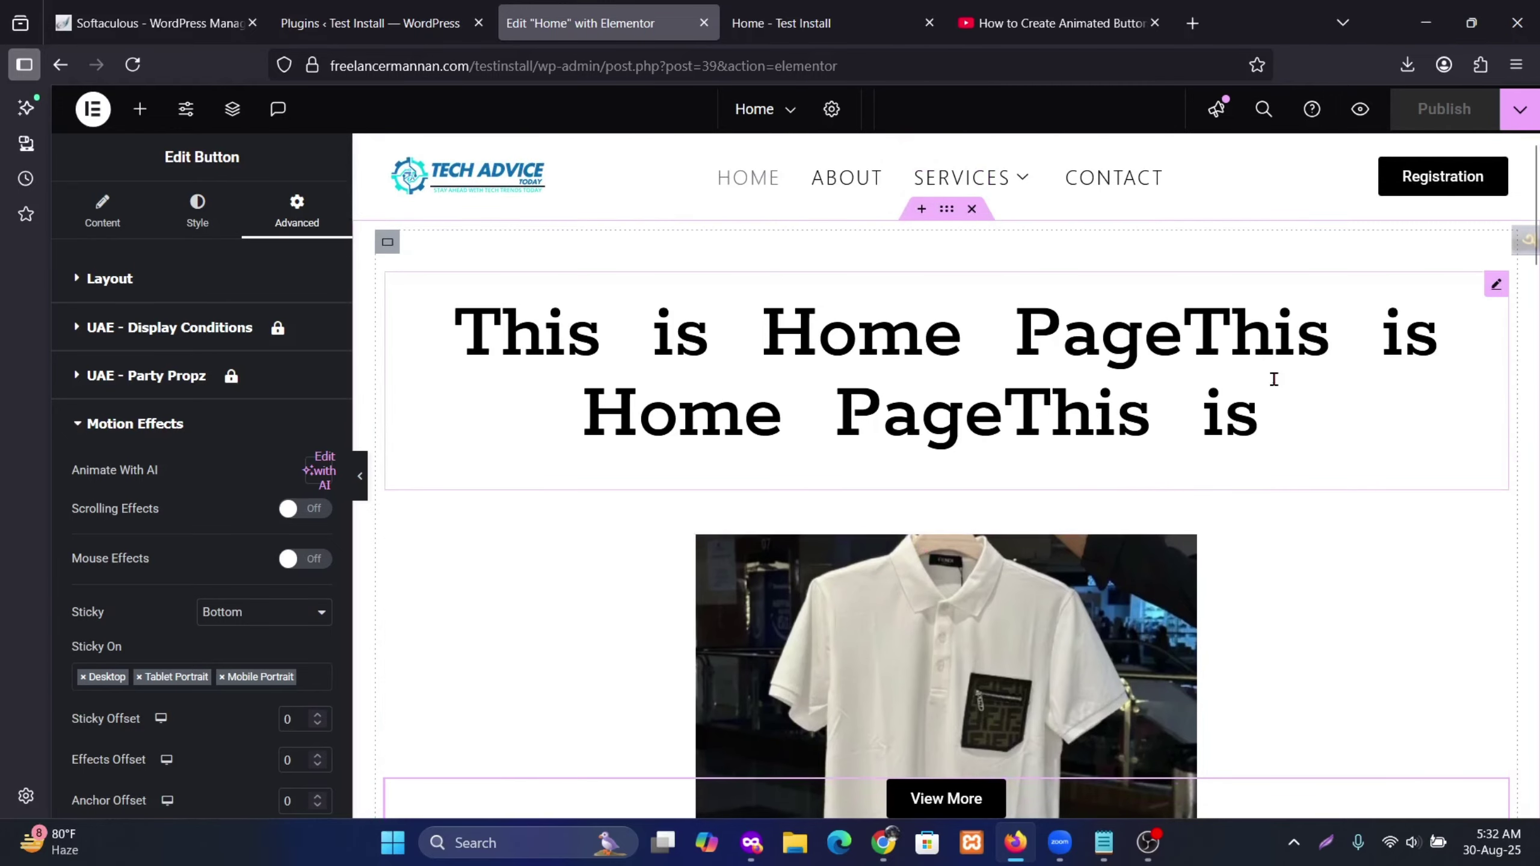
scroll(859, 524, "down", 3)
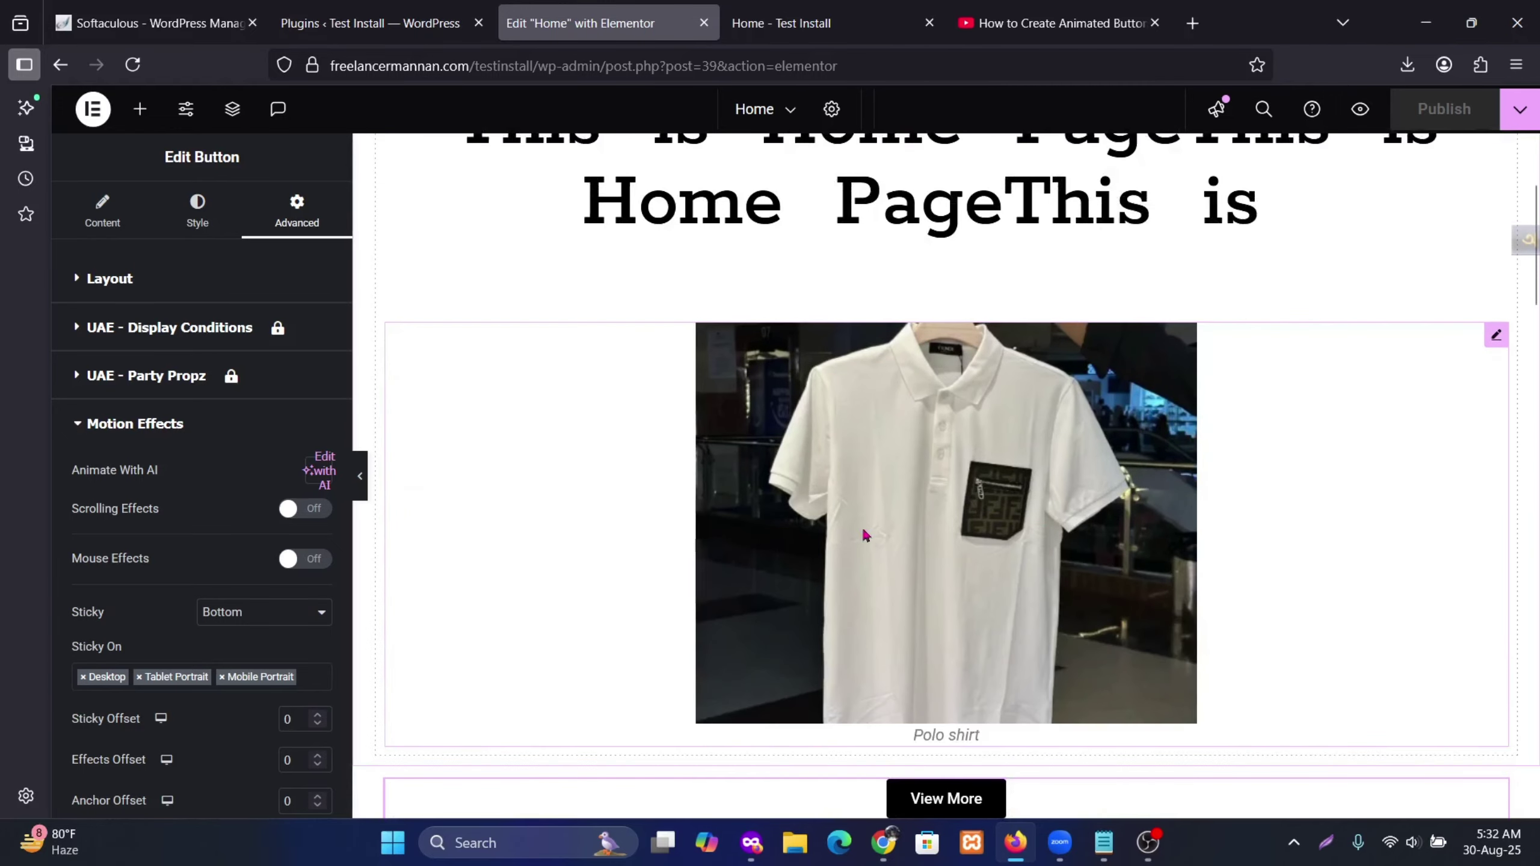
scroll(857, 512, "down", 8)
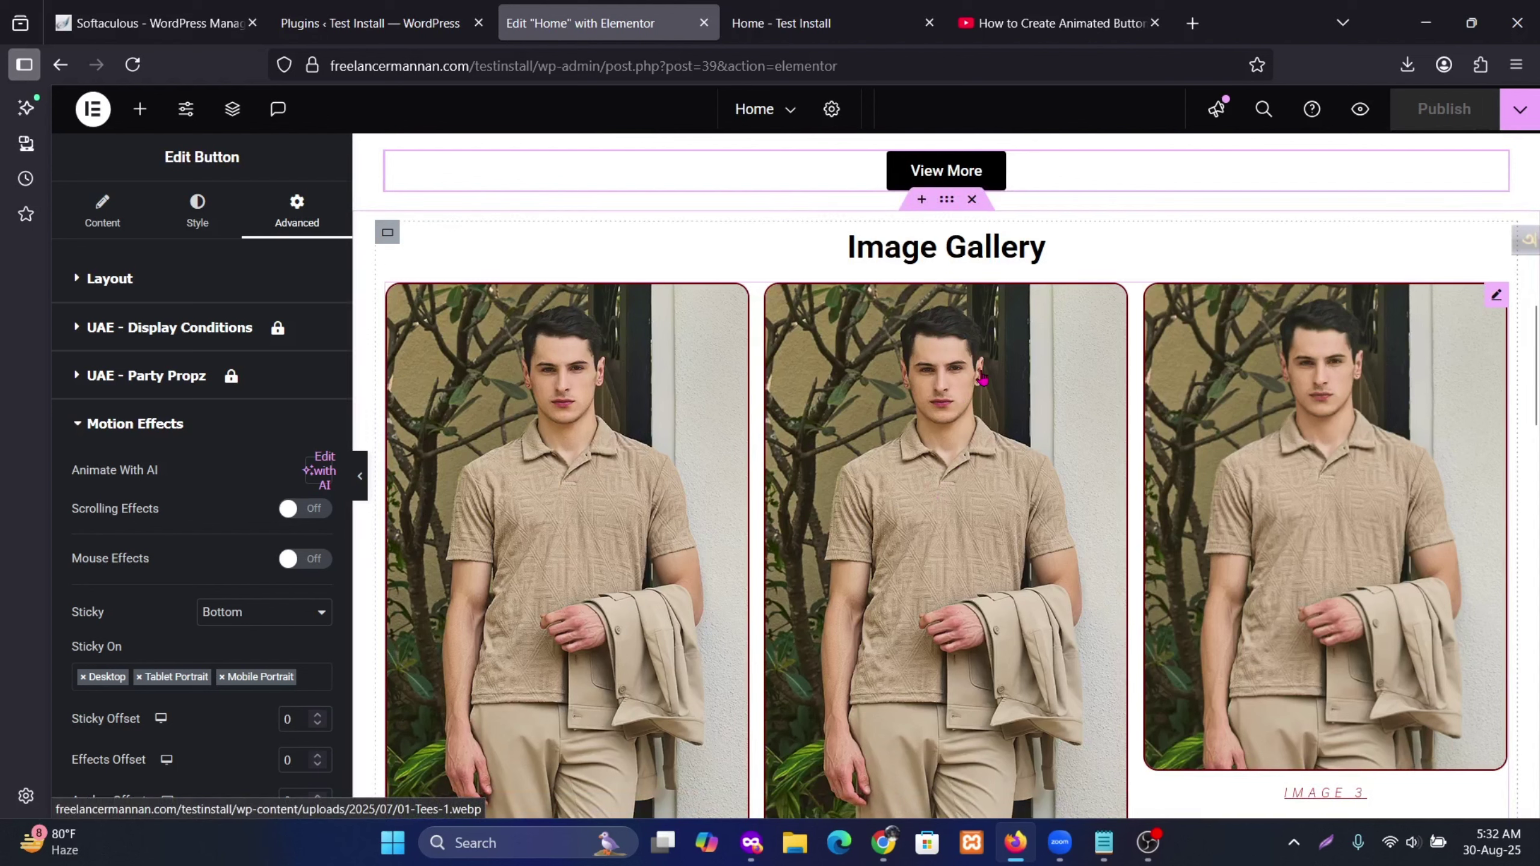
scroll(983, 380, "down", 15)
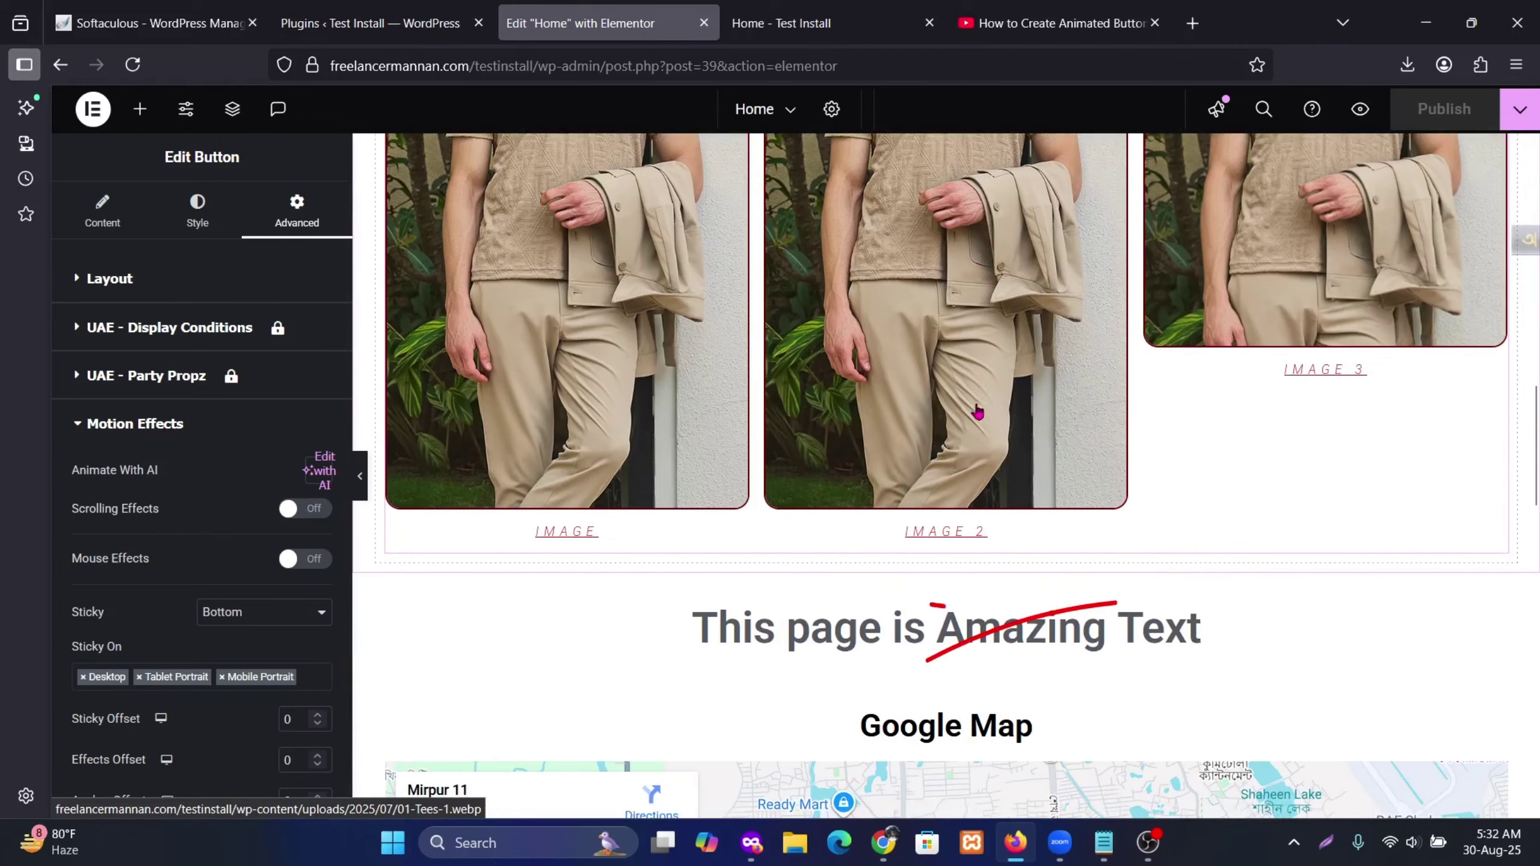
scroll(983, 402, "down", 8)
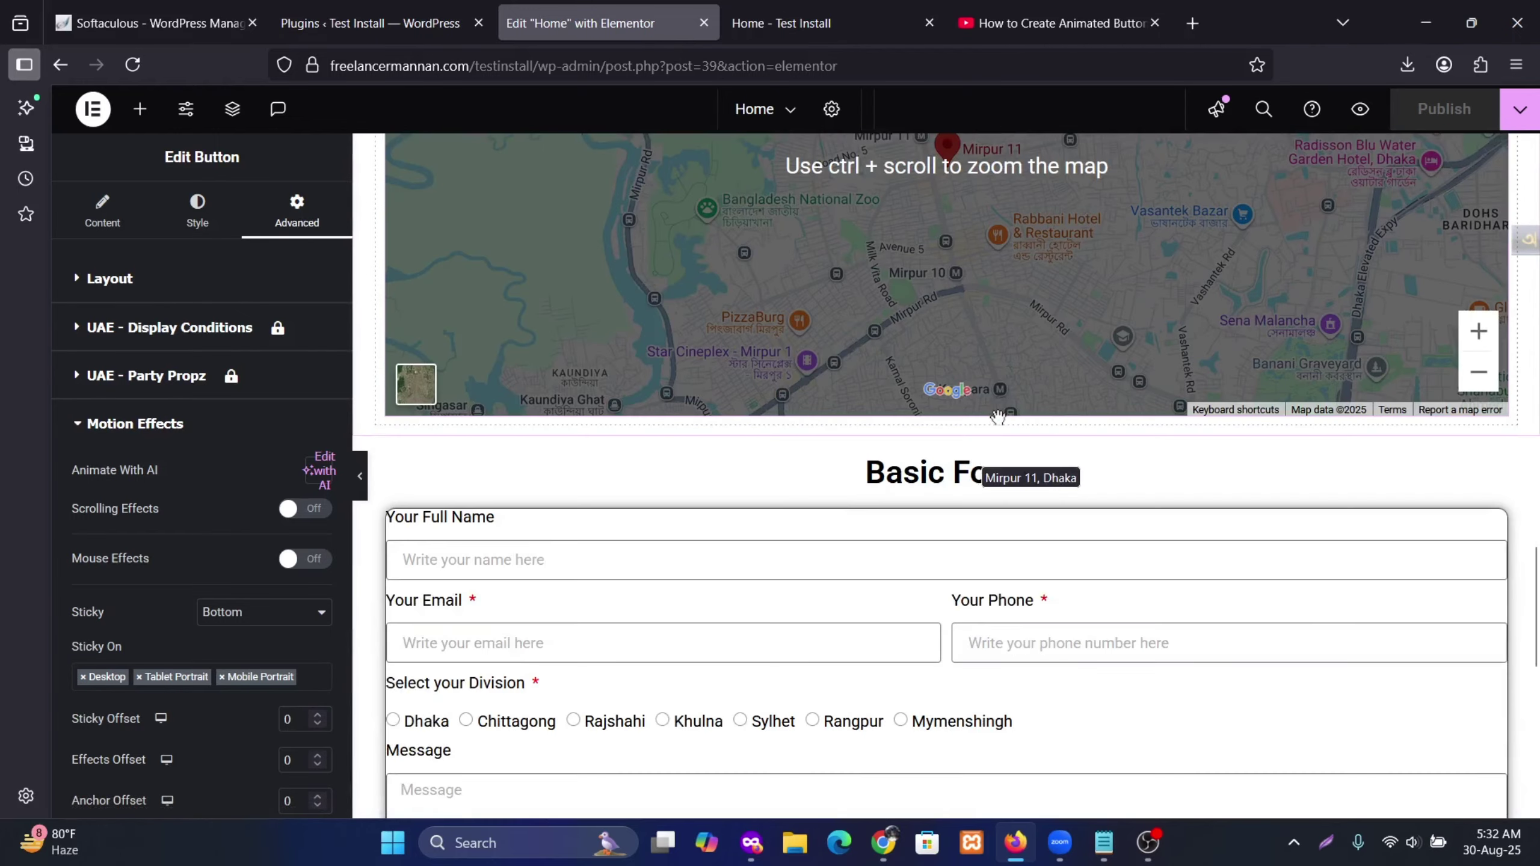
scroll(1006, 414, "up", 15)
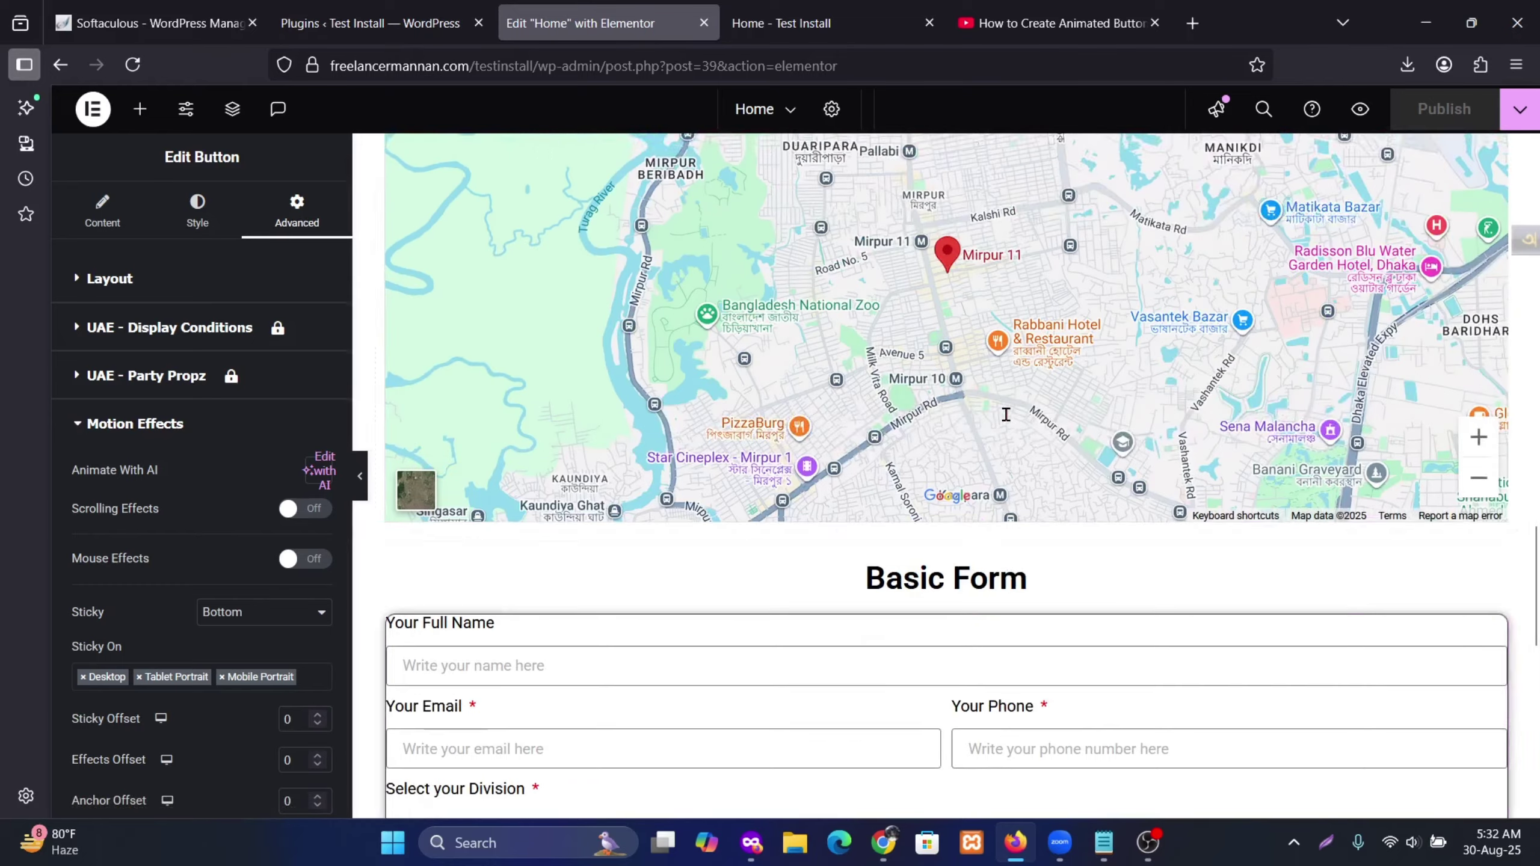
scroll(1017, 421, "up", 4)
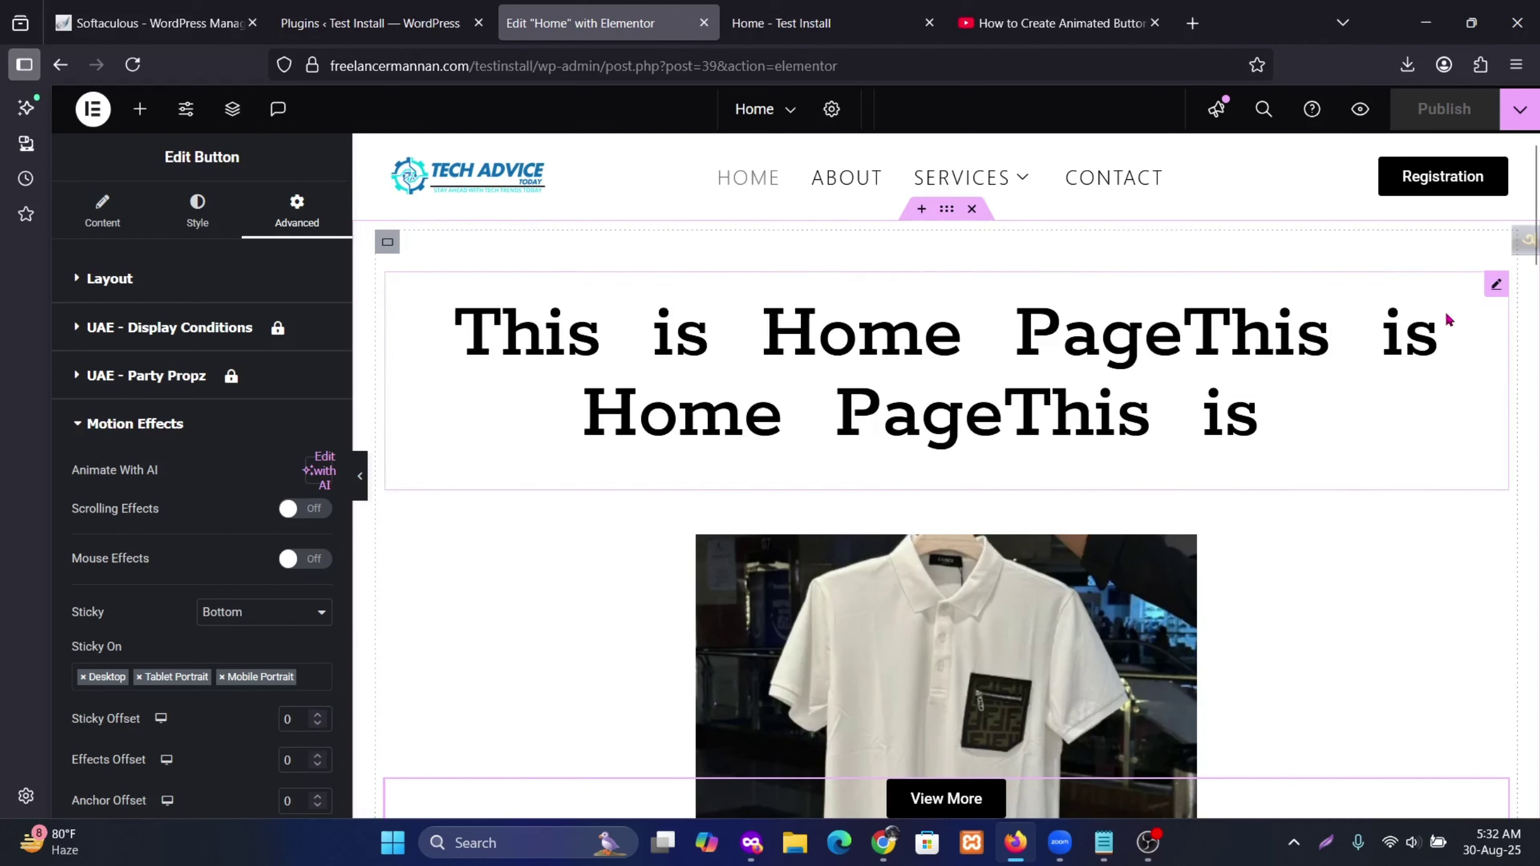
Step: Open the Motion Effects settings of the "This is Home Page" heading
left_click(1496, 286)
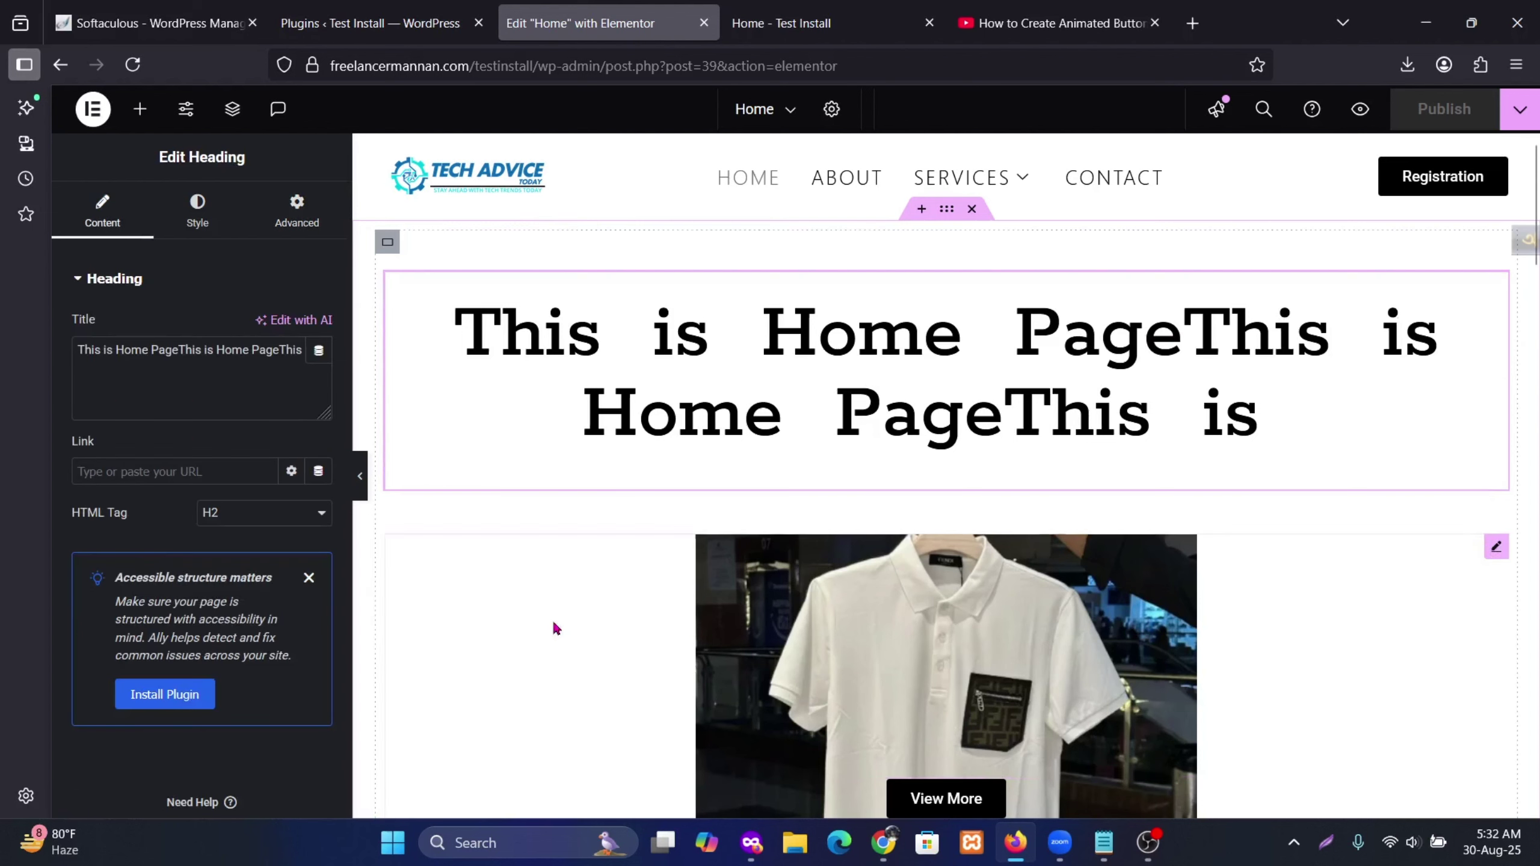
left_click(946, 213)
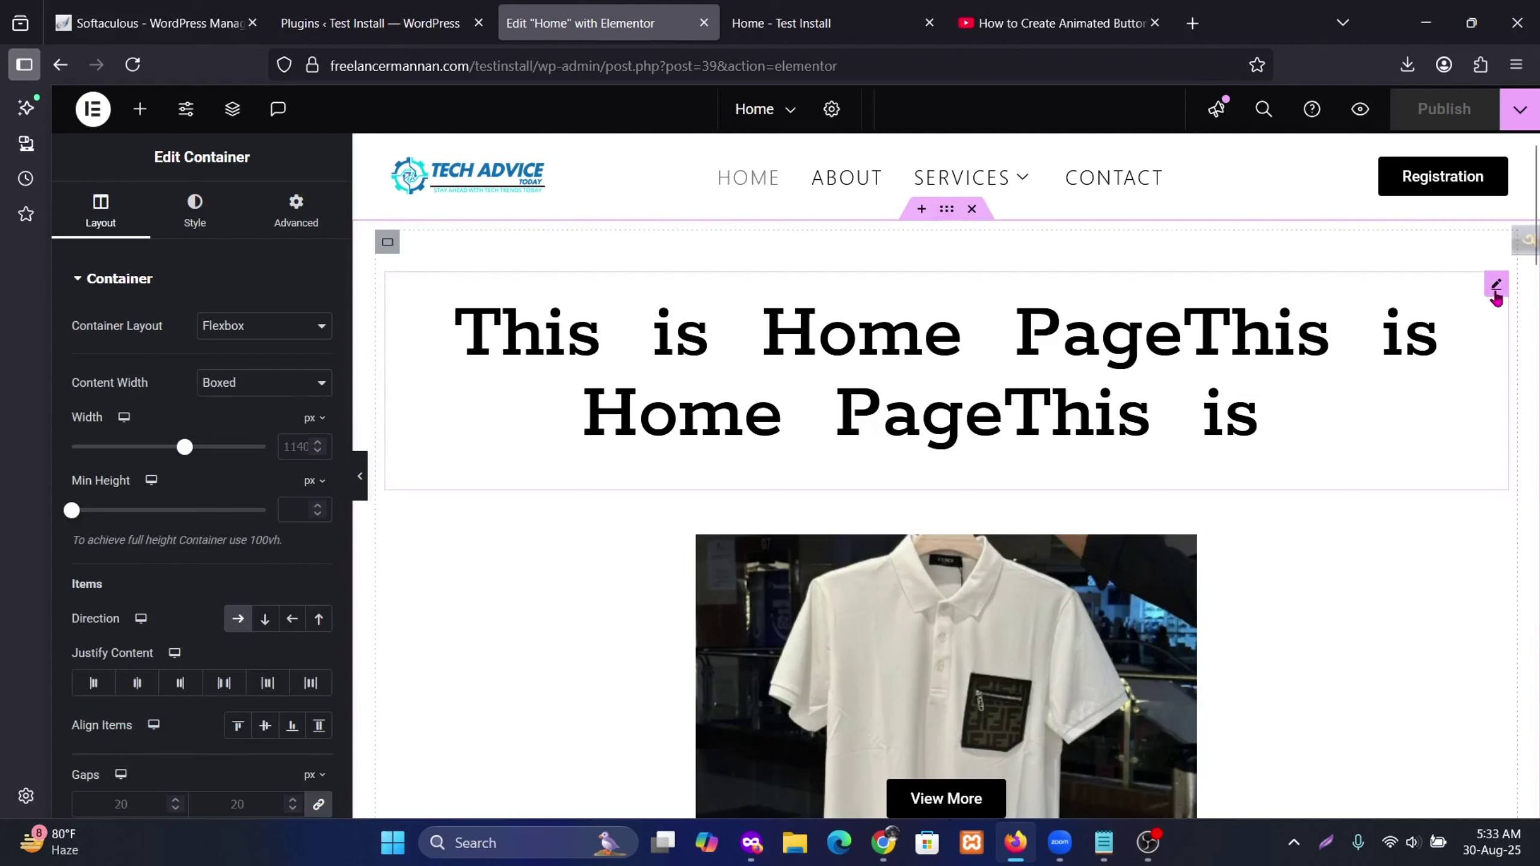
left_click(1495, 287)
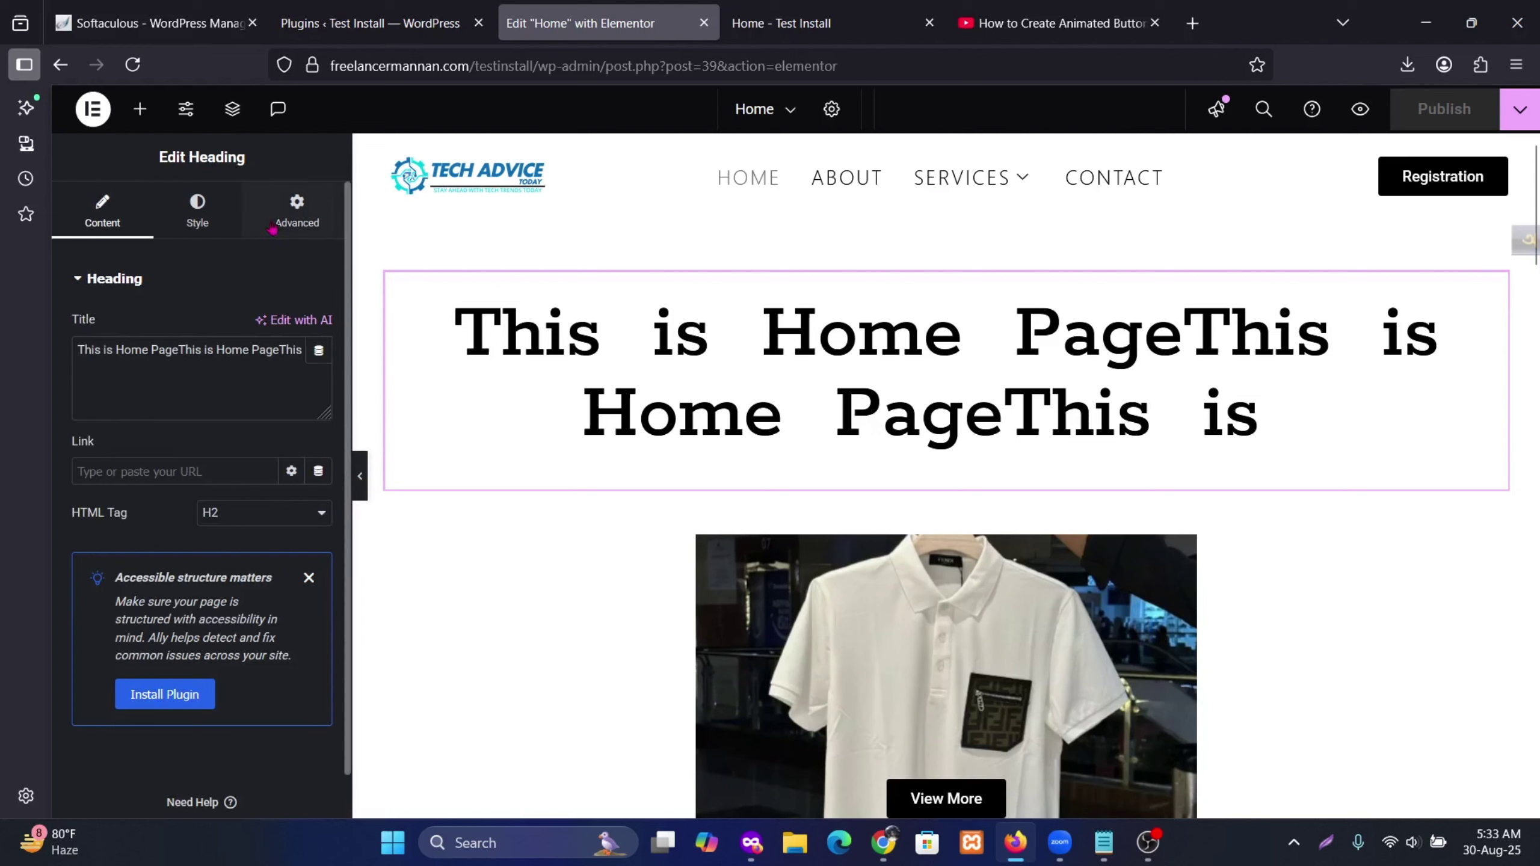
left_click(290, 223)
scroll(211, 600, "down", 10)
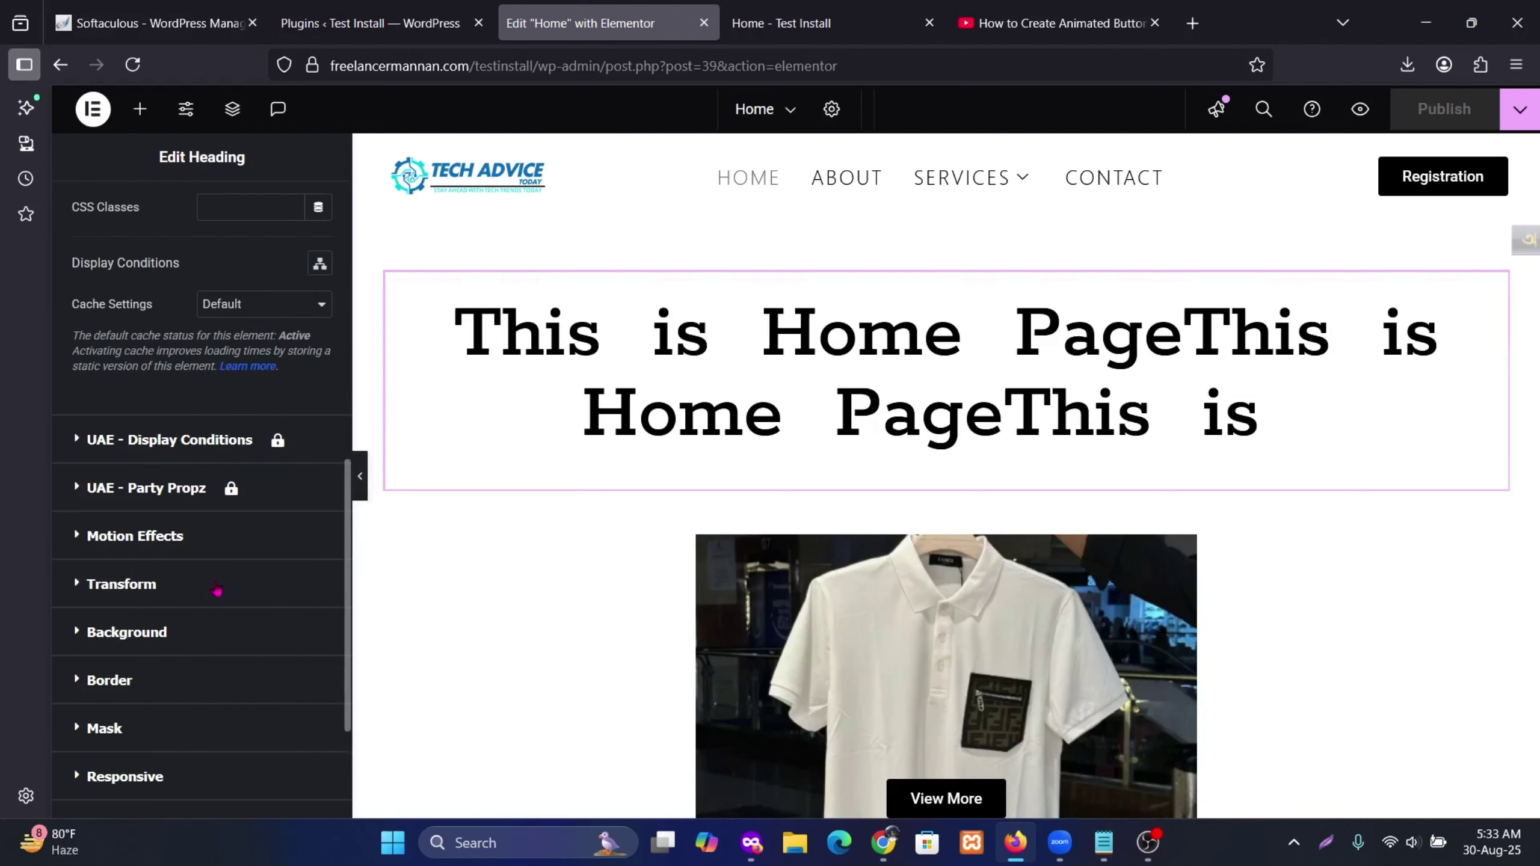
left_click(203, 549)
scroll(276, 613, "down", 3)
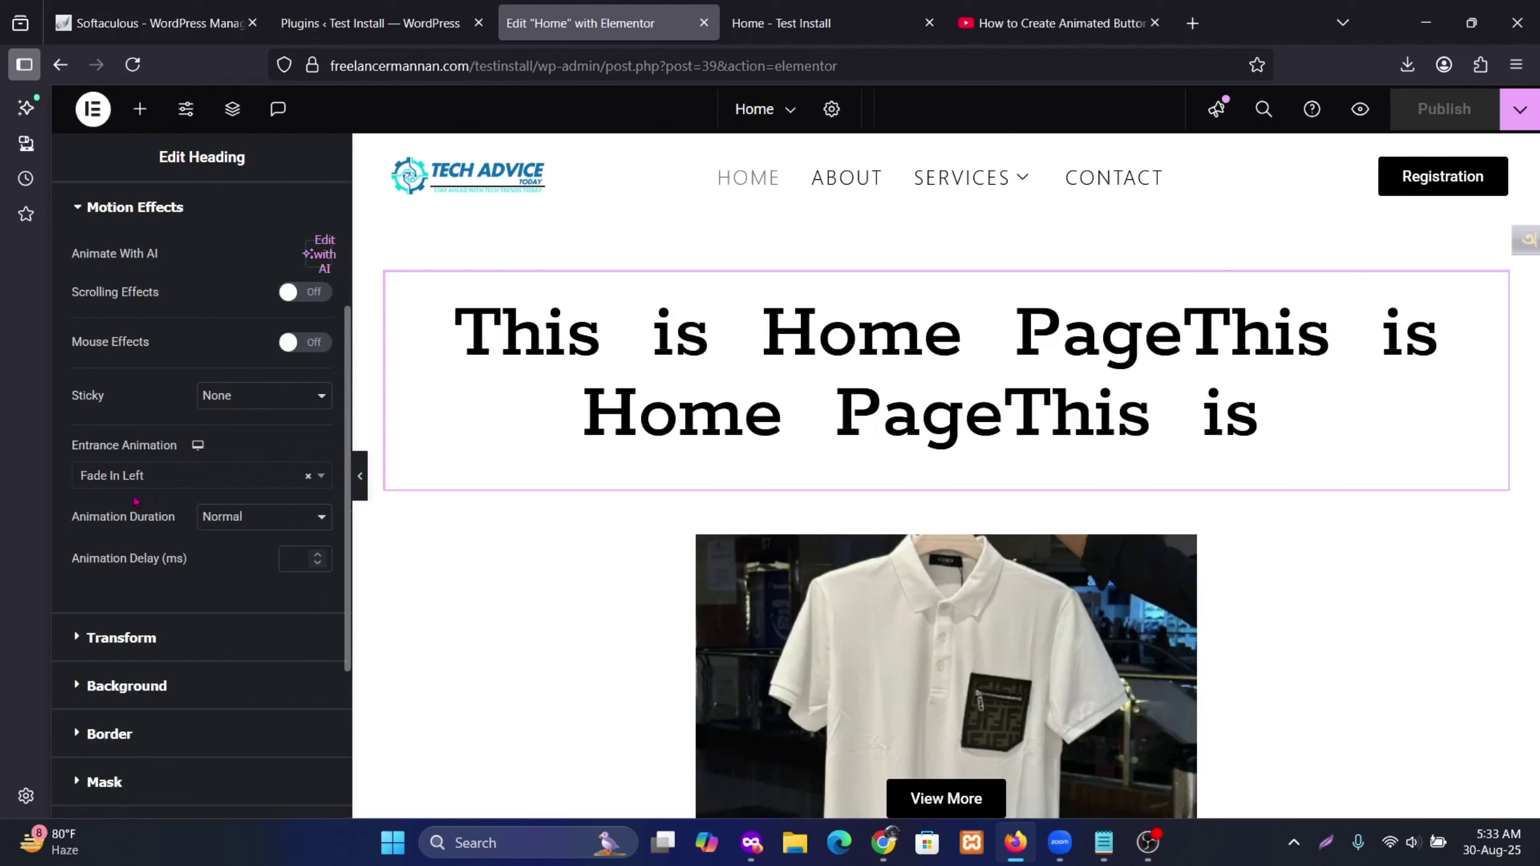
Step: Try the Fade In and Fade In Up entrance animations on the Home page heading
left_click(321, 477)
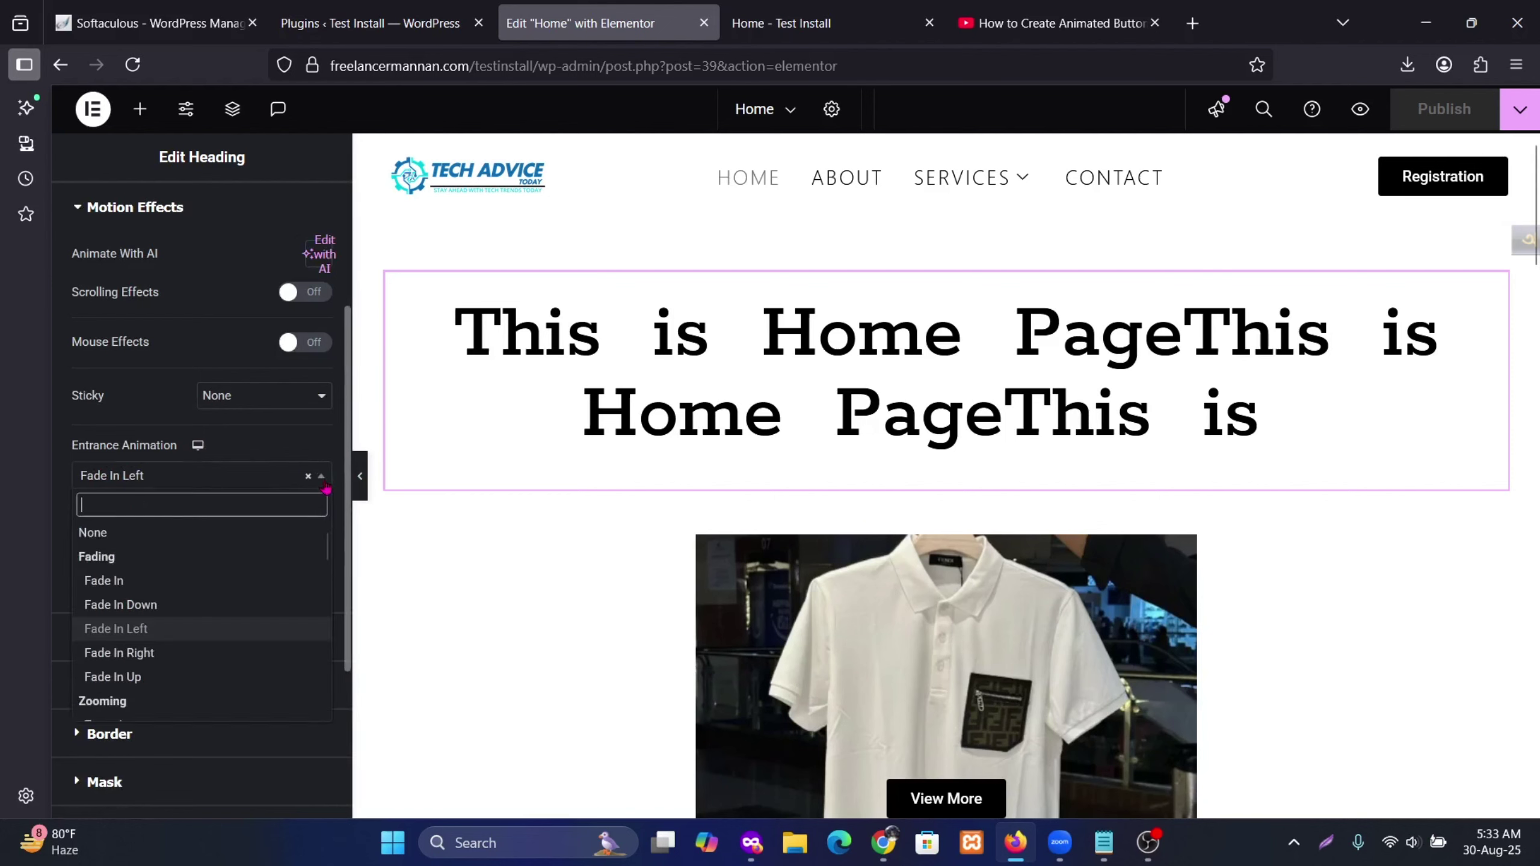
left_click(115, 582)
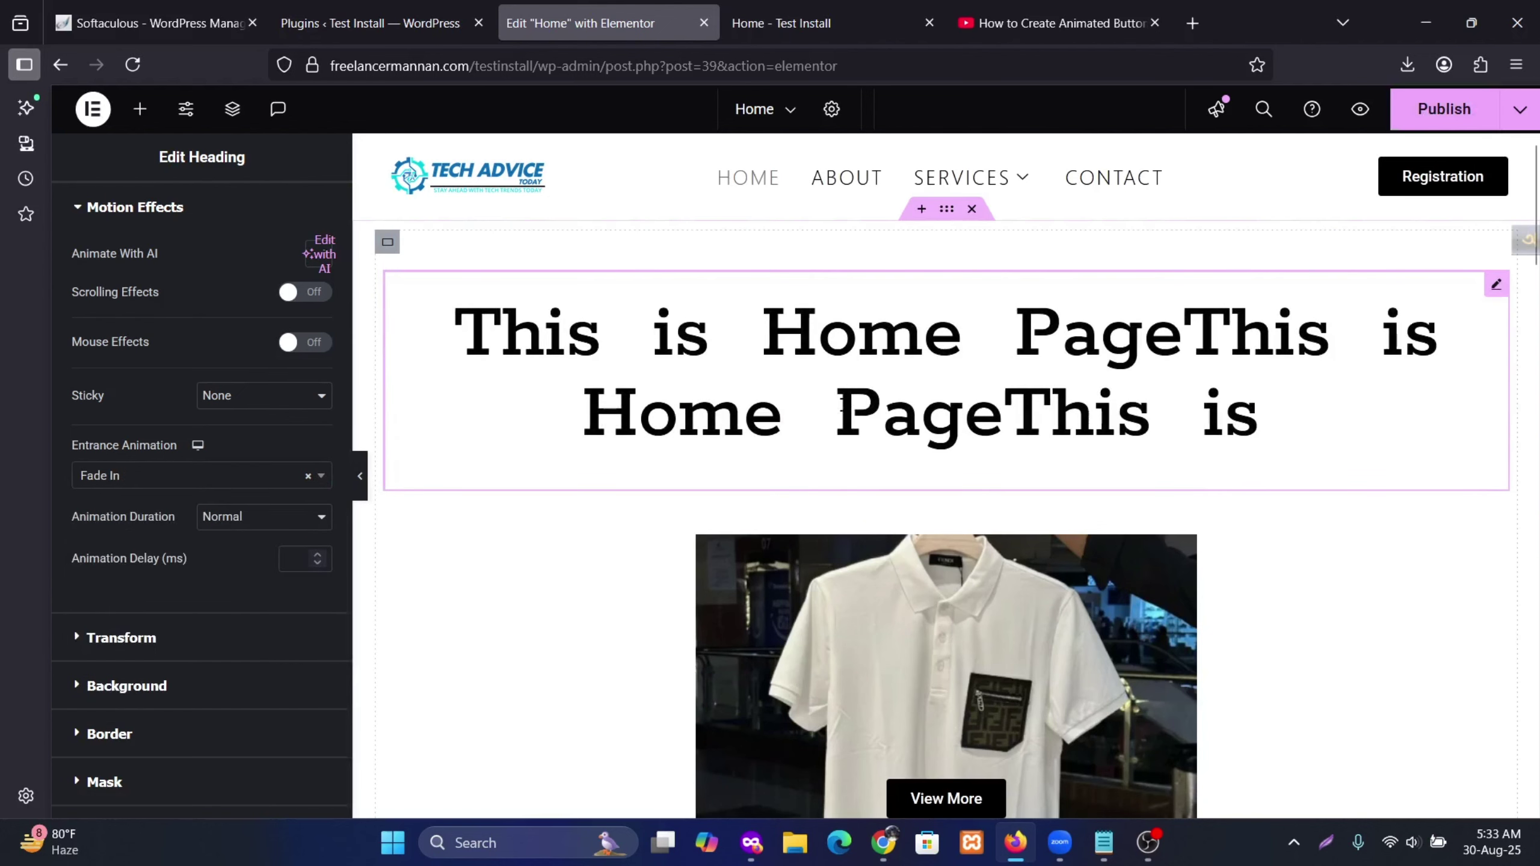
left_click(319, 481)
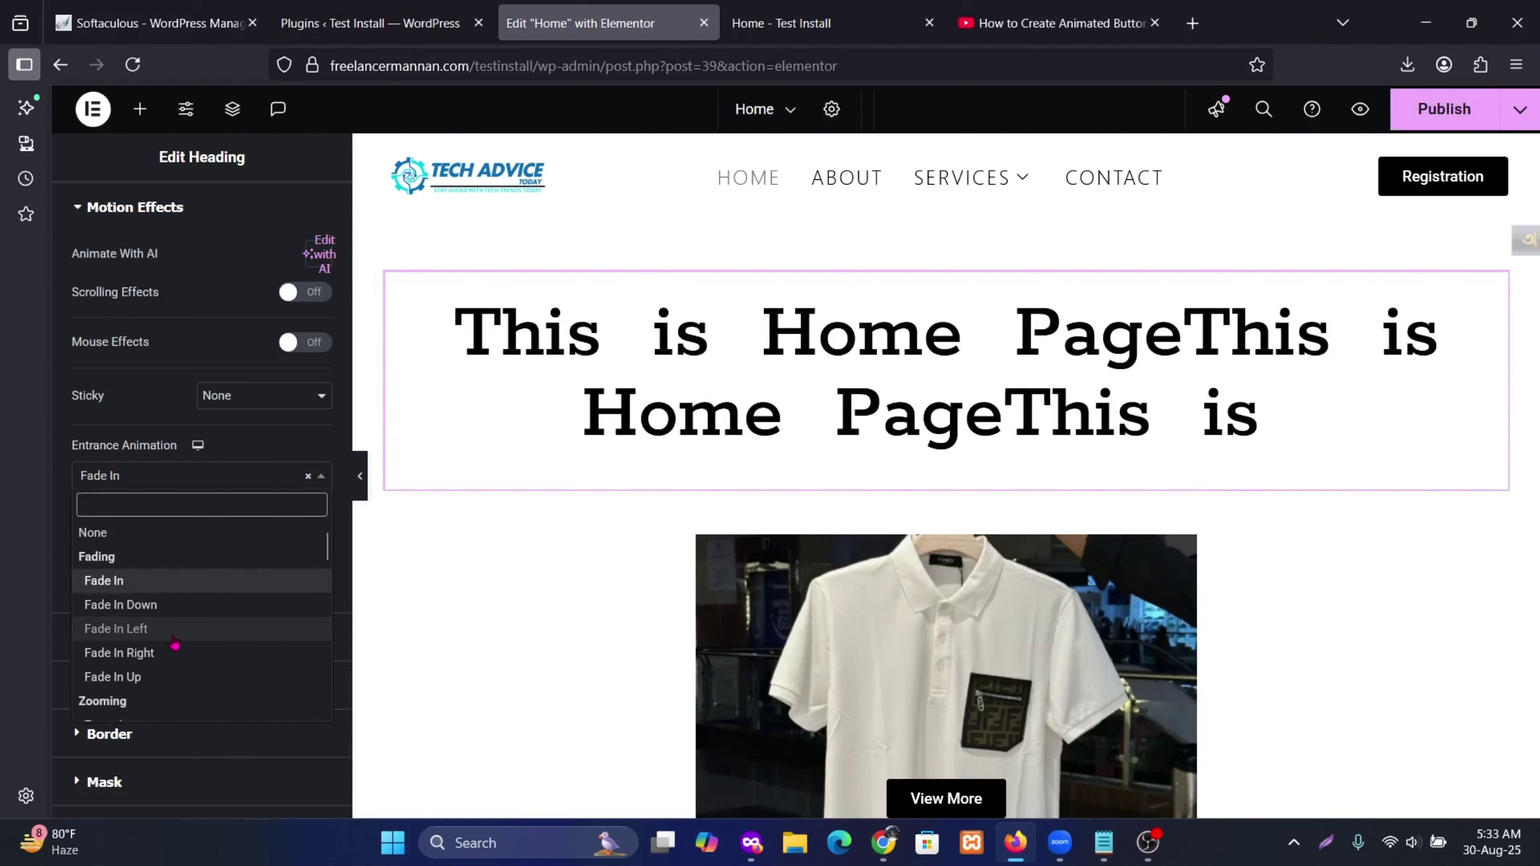
left_click(151, 676)
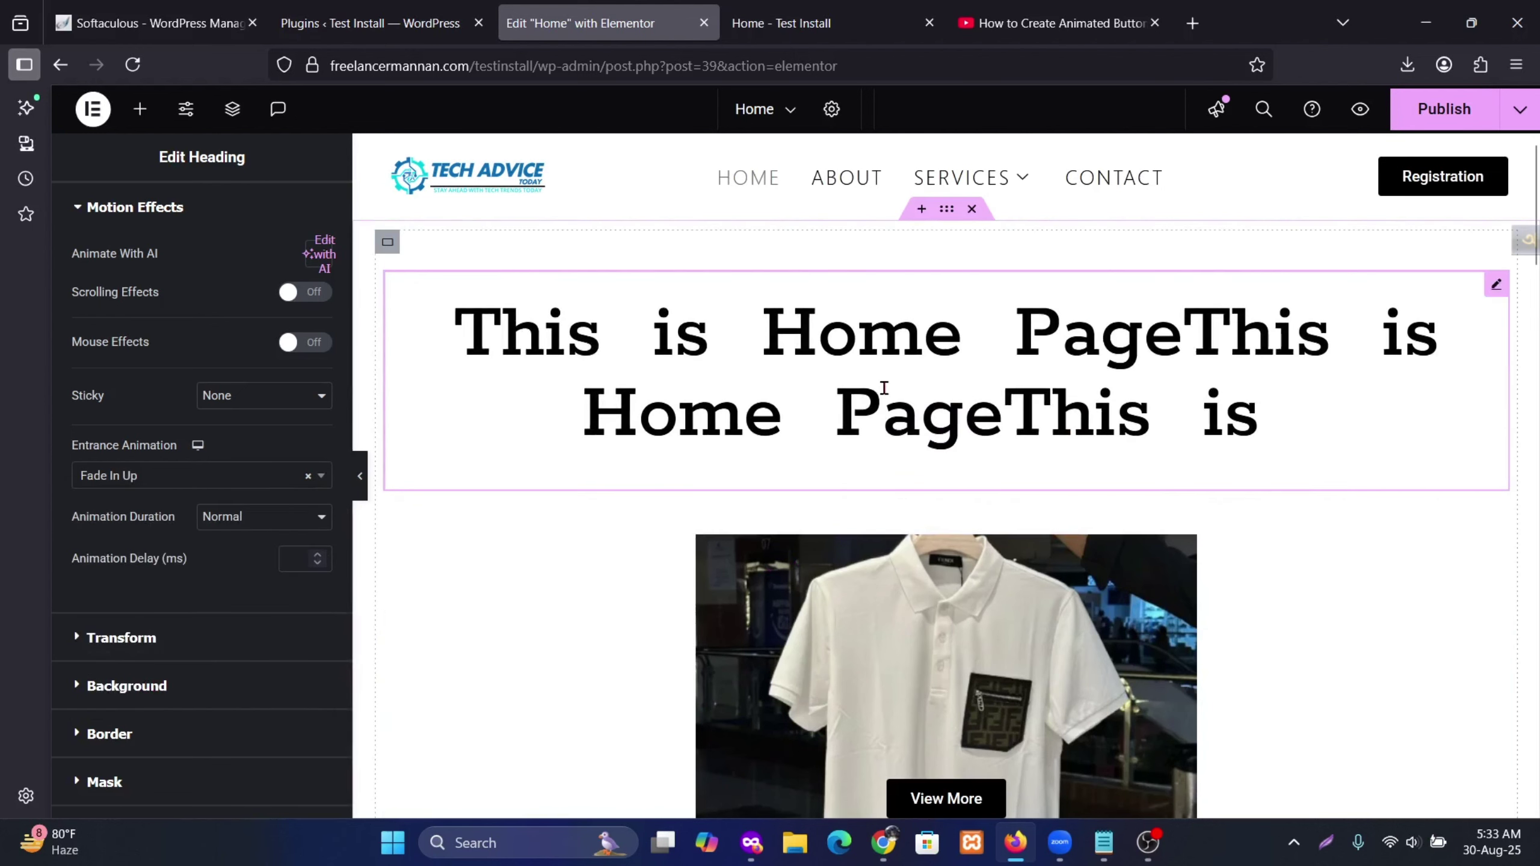
Step: Set the Home page heading's entrance animation to Bounce In
left_click(320, 477)
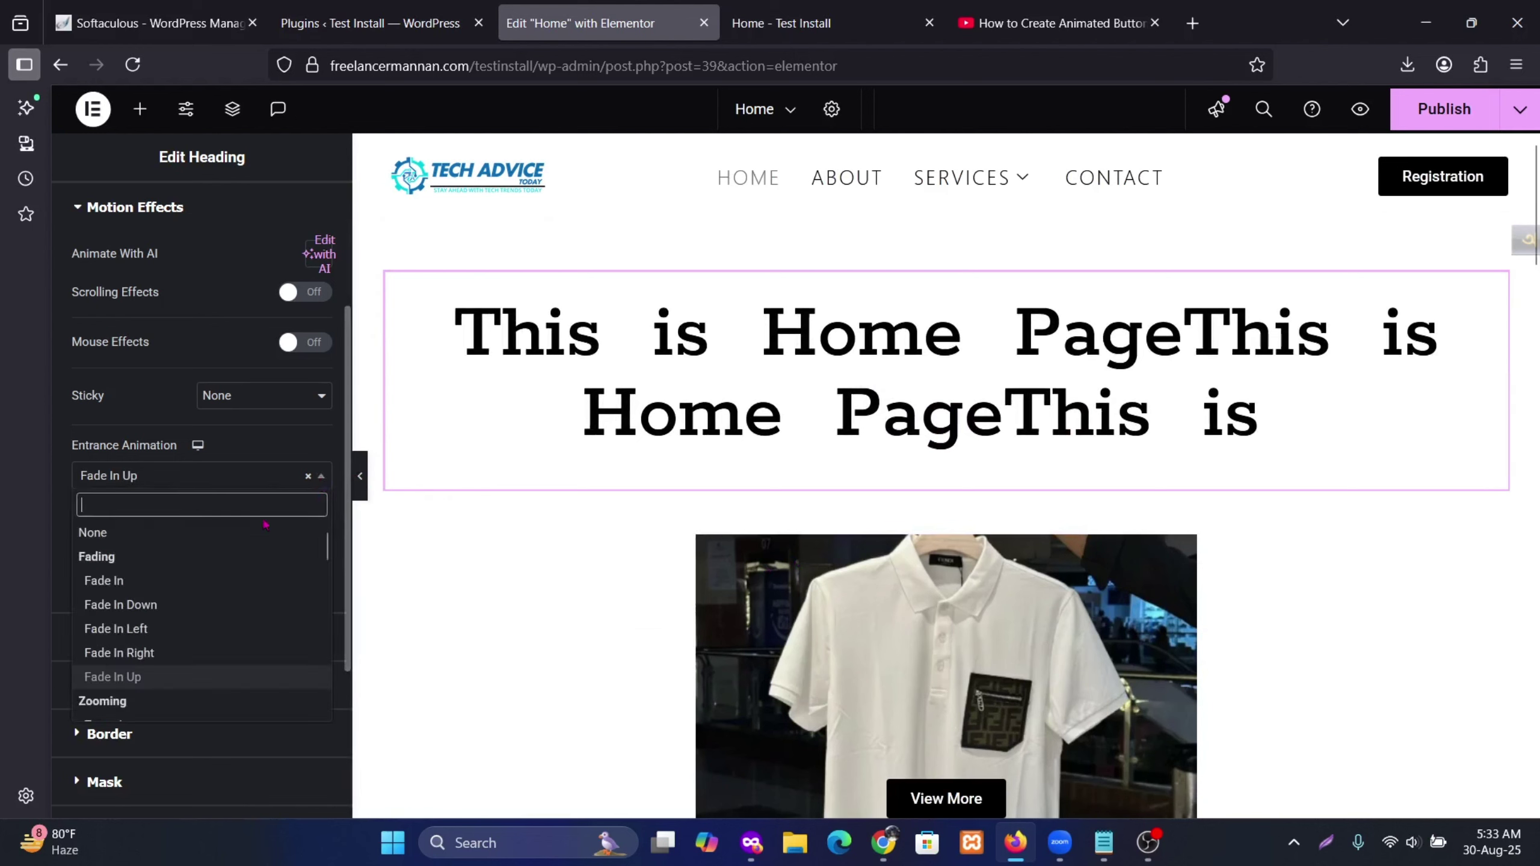
scroll(248, 627, "down", 3)
scroll(247, 627, "down", 3)
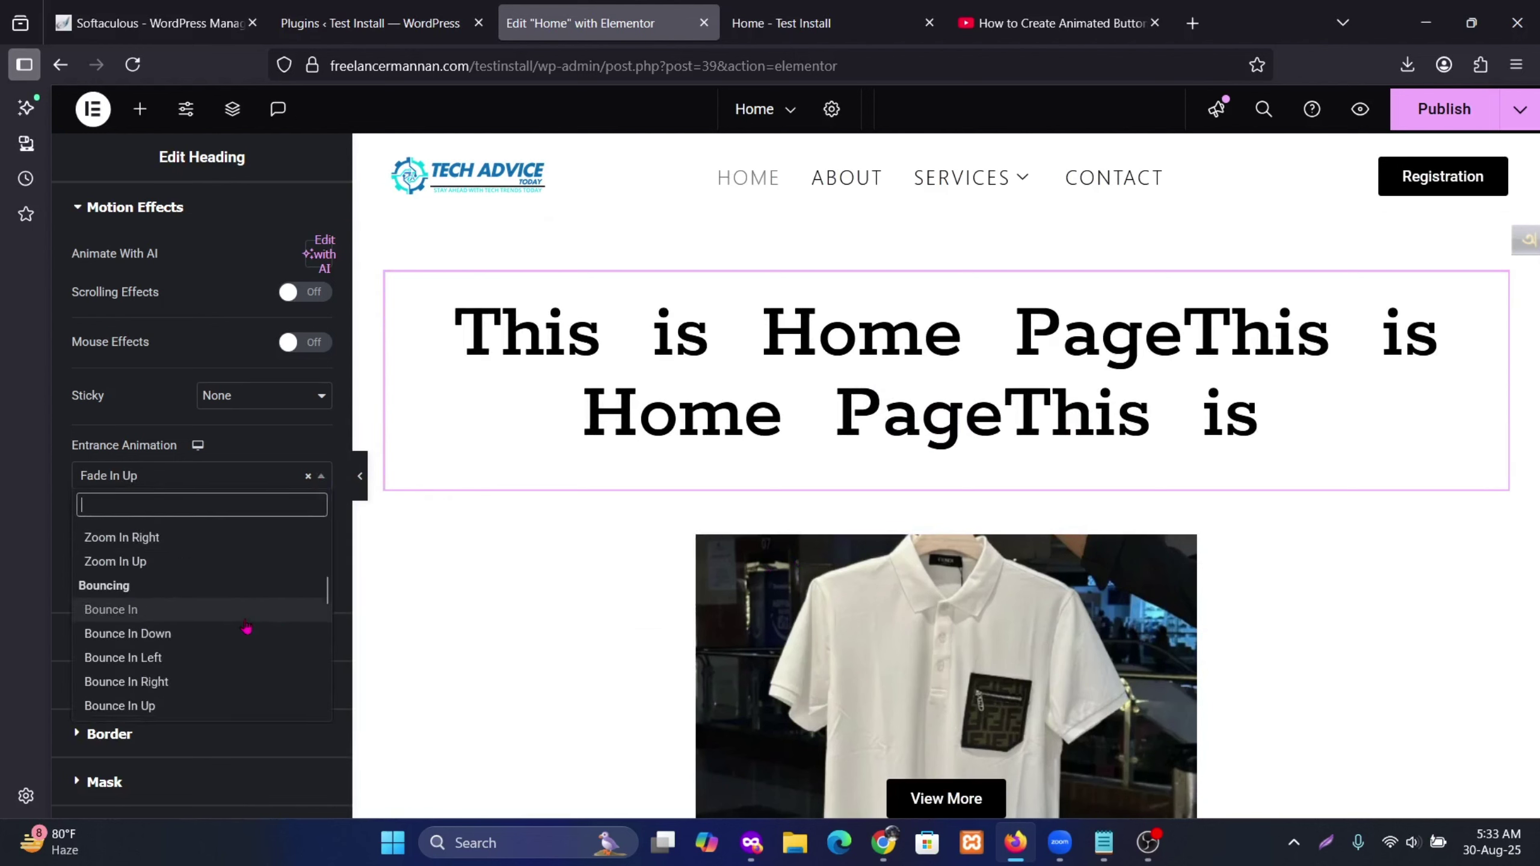
left_click(162, 610)
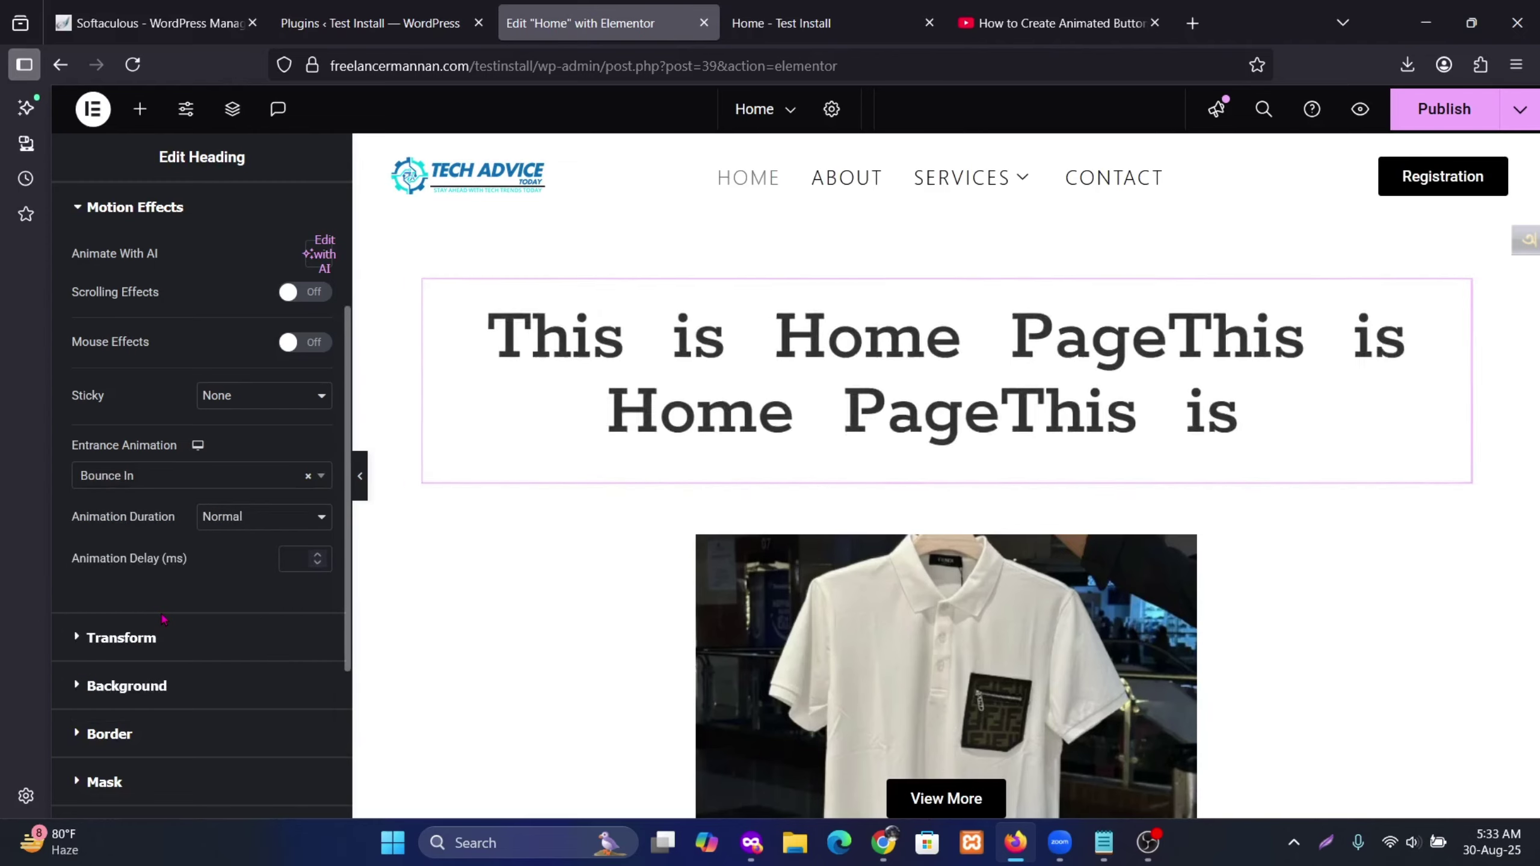
Step: Set the polo shirt image's entrance animation to Fade In Down in its Motion Effects settings
scroll(1030, 467, "down", 3)
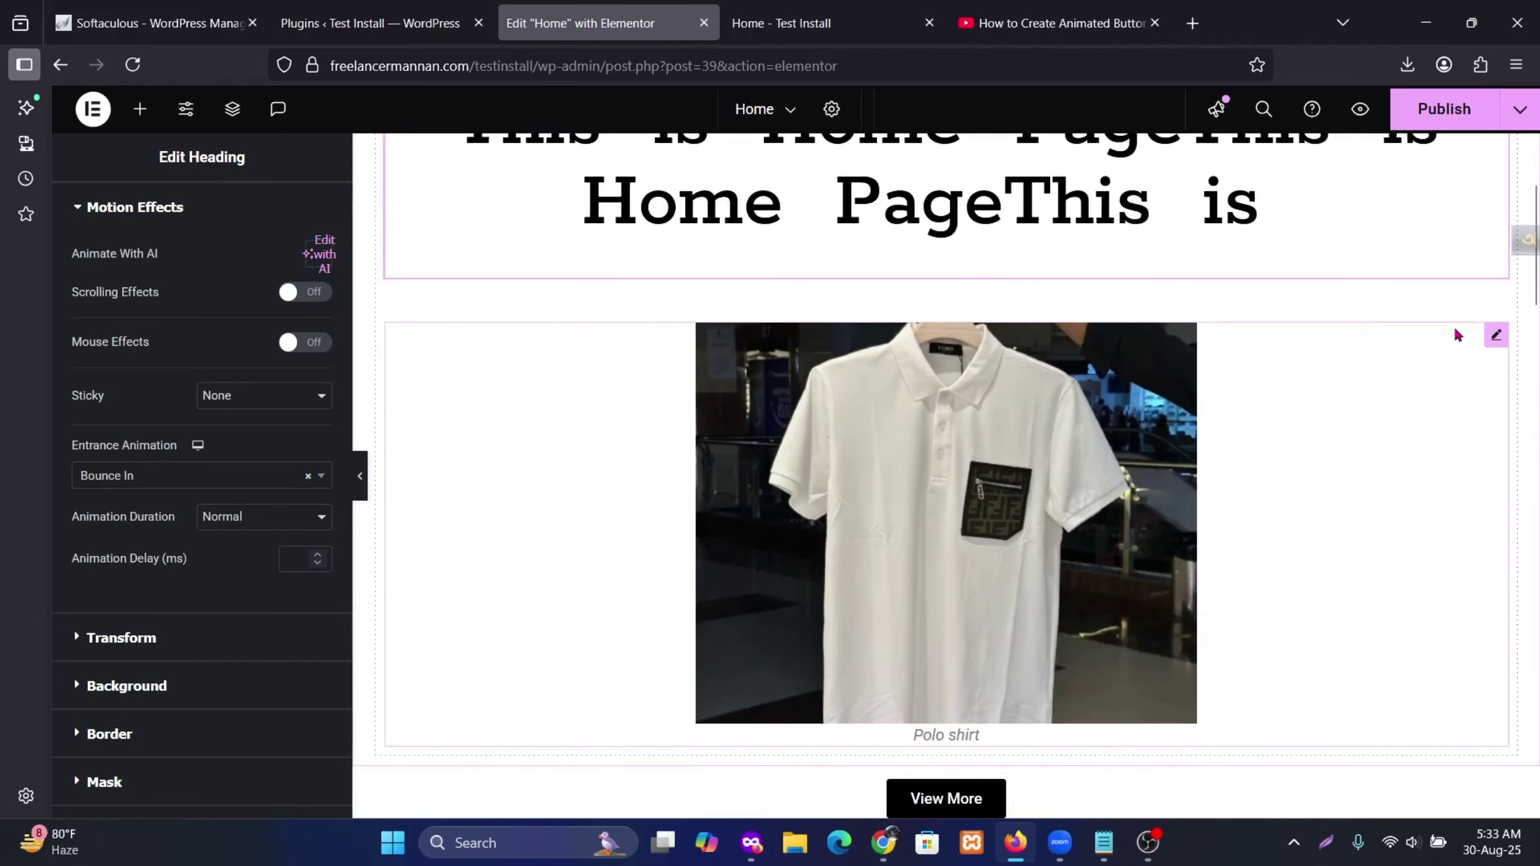
left_click(1496, 334)
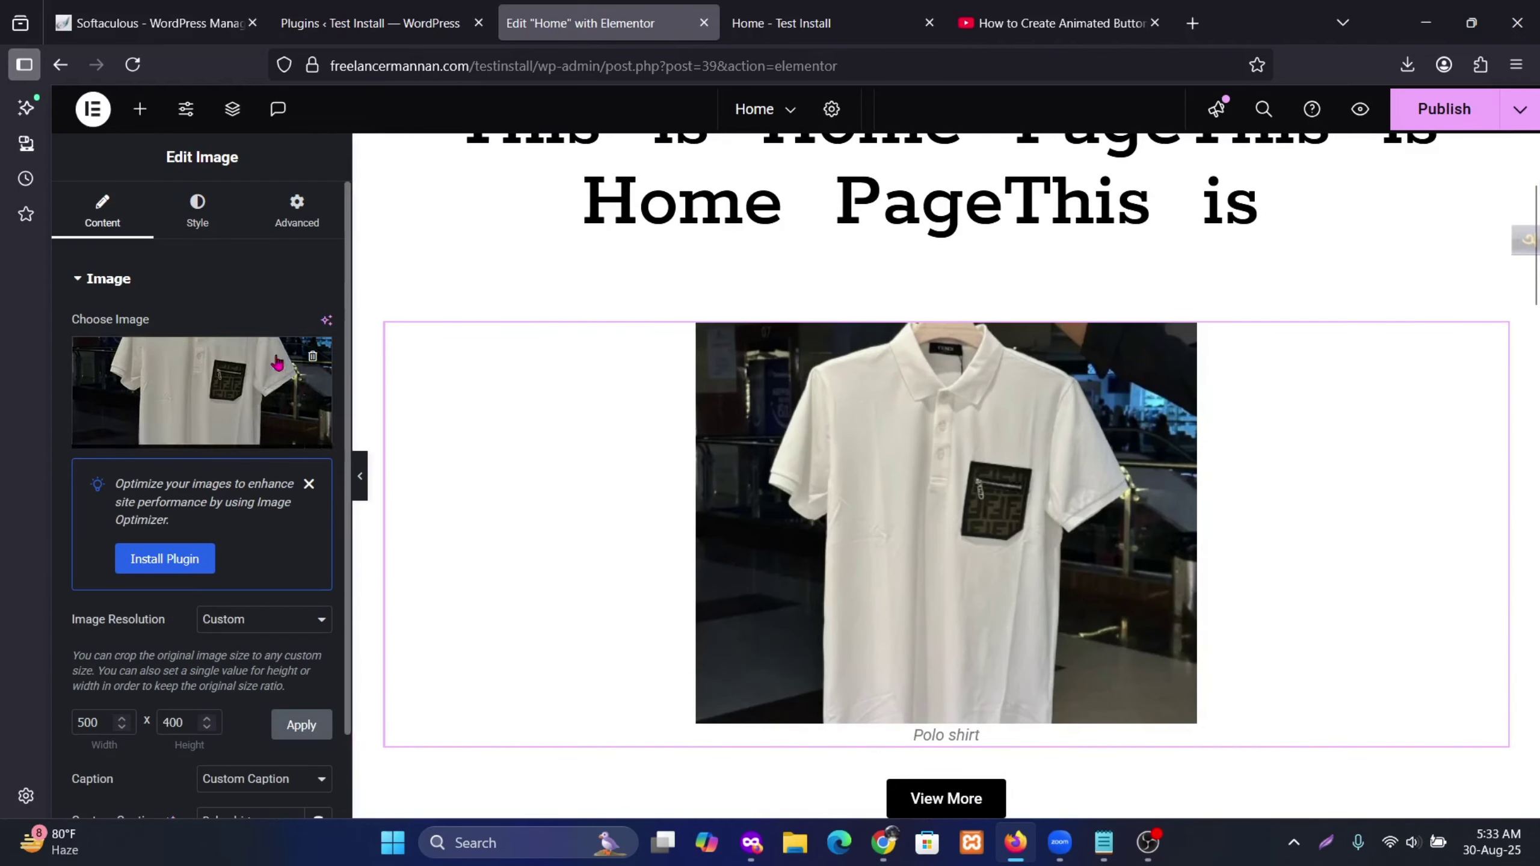
left_click(296, 209)
scroll(236, 591, "down", 5)
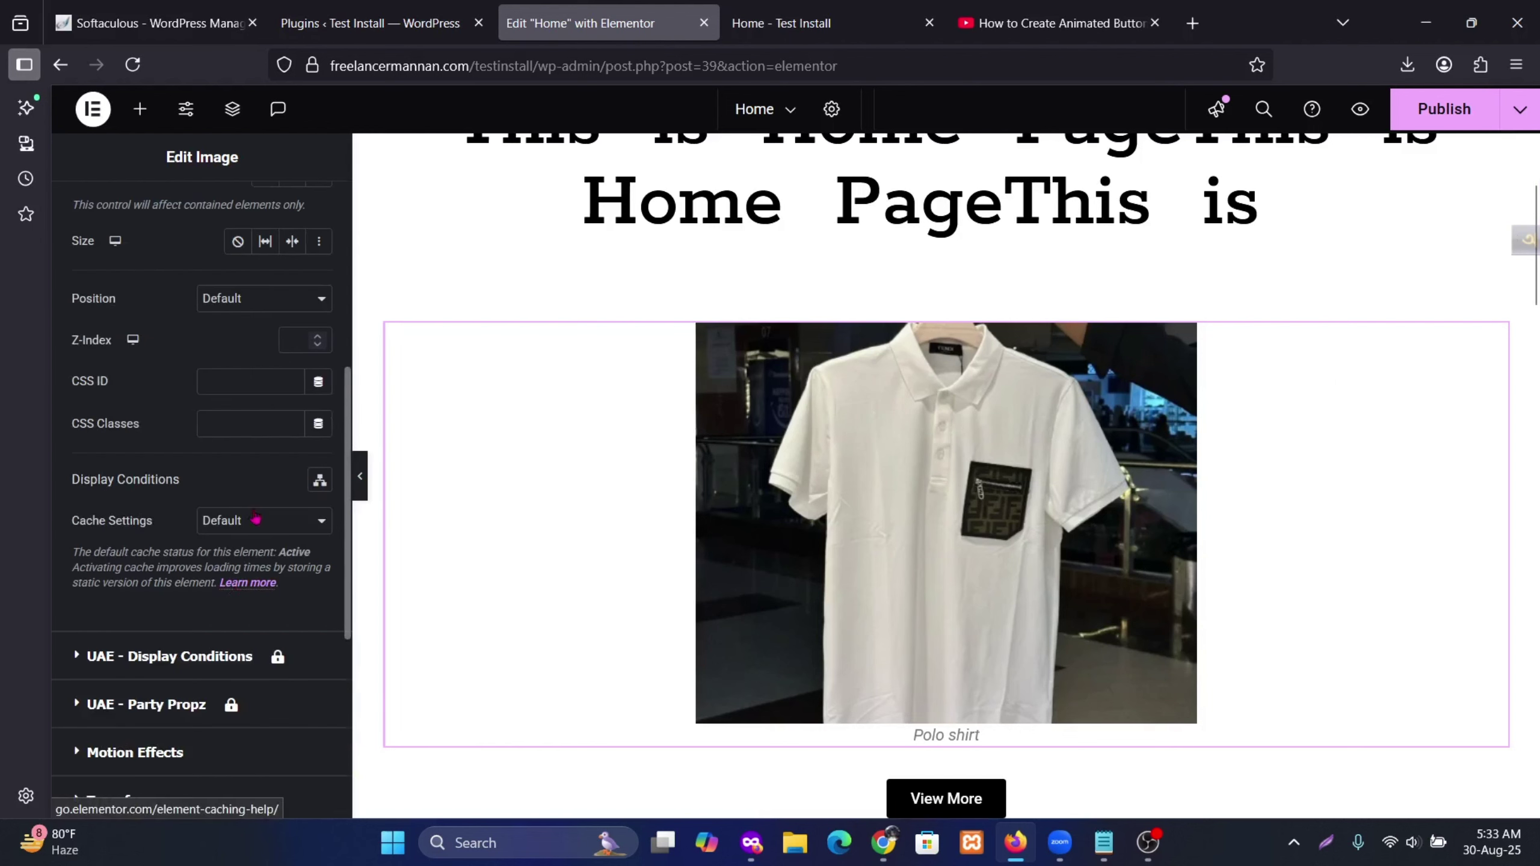
scroll(255, 519, "down", 5)
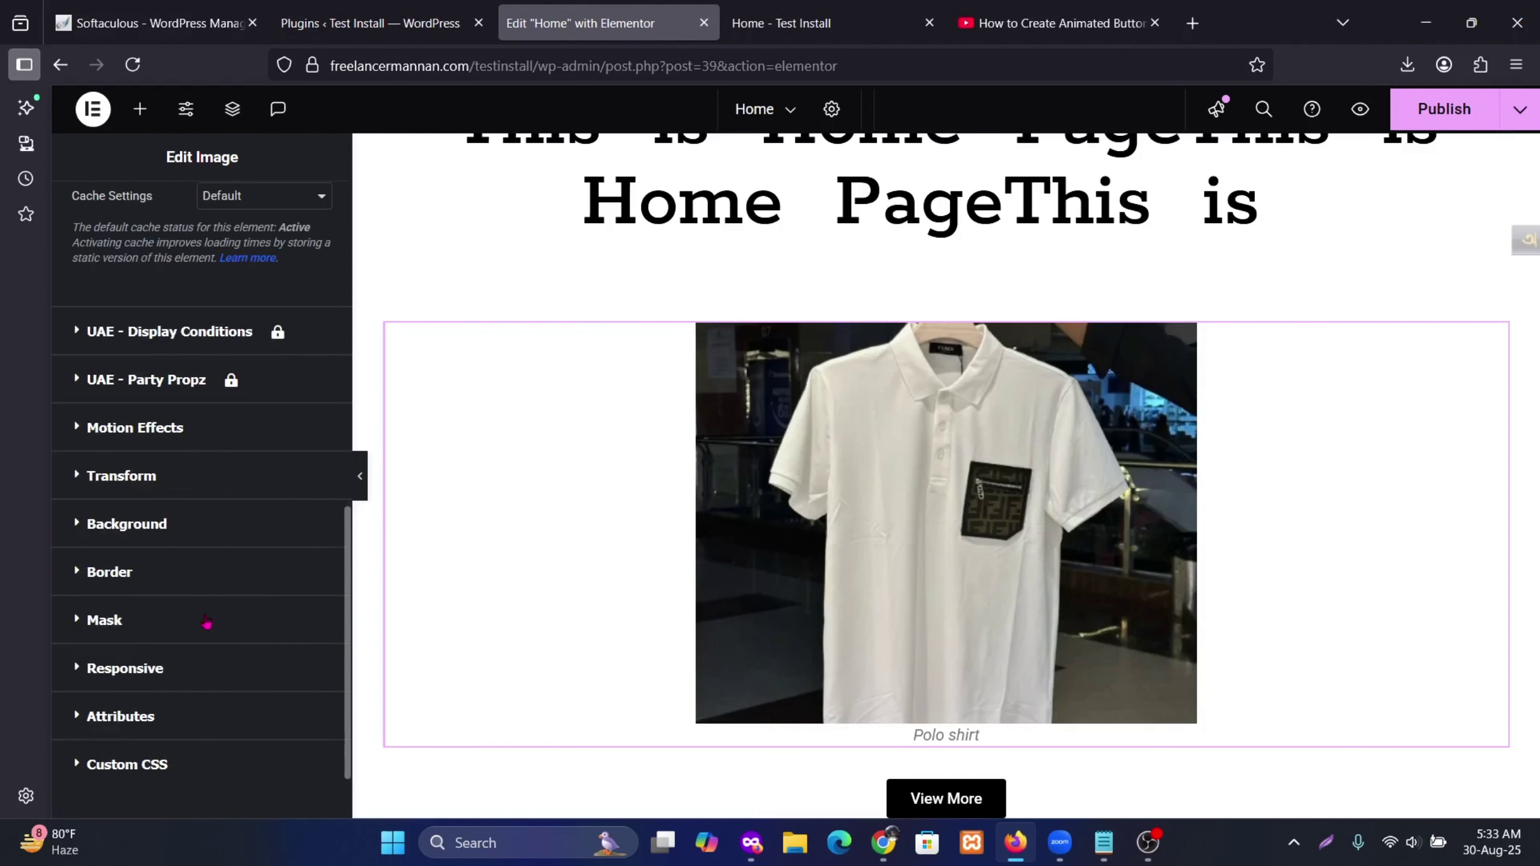
left_click(196, 435)
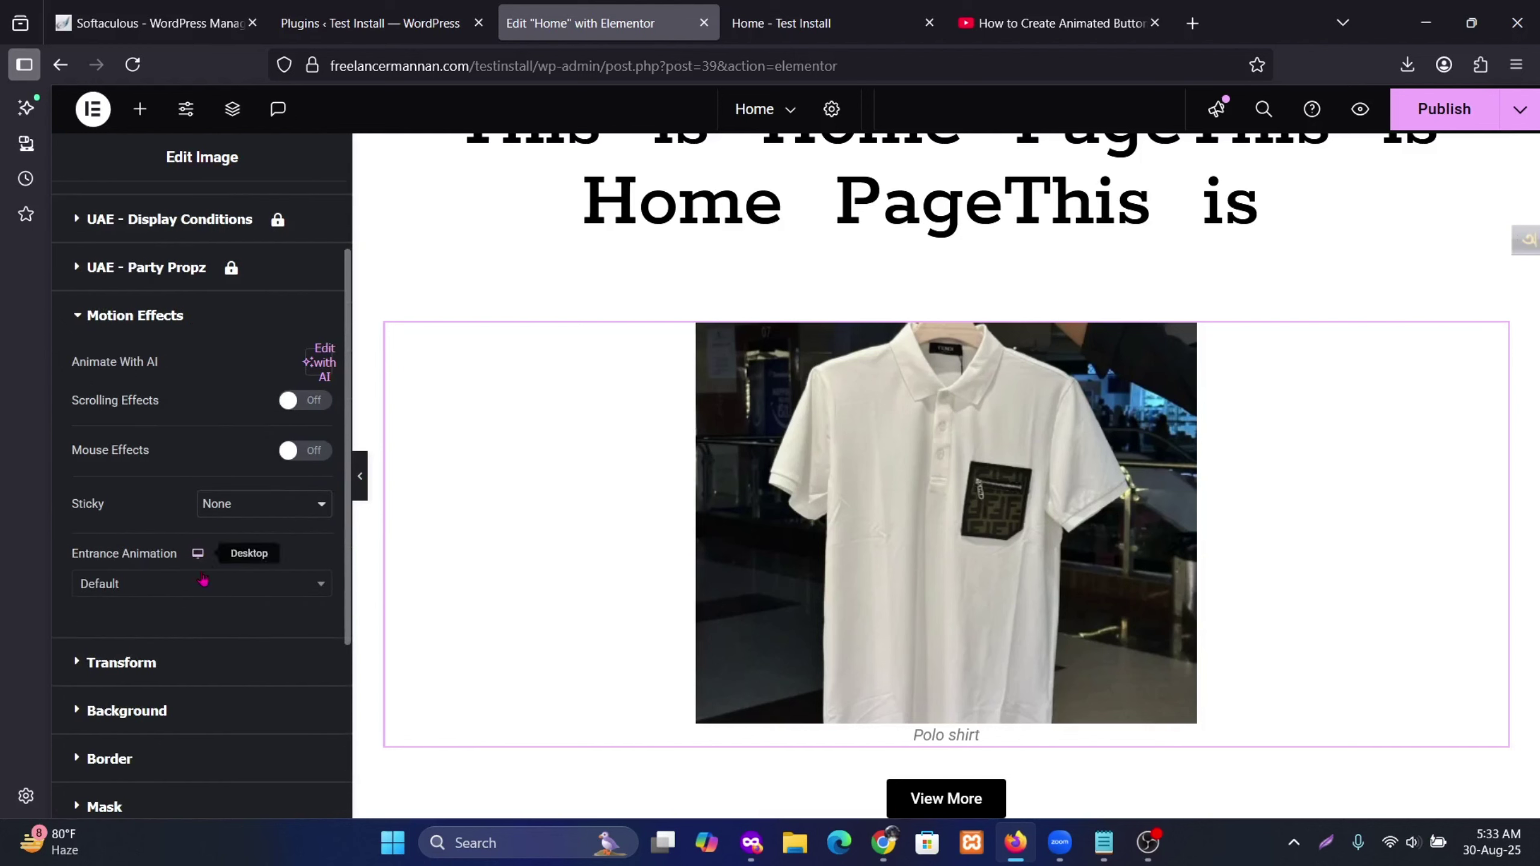
left_click(194, 582)
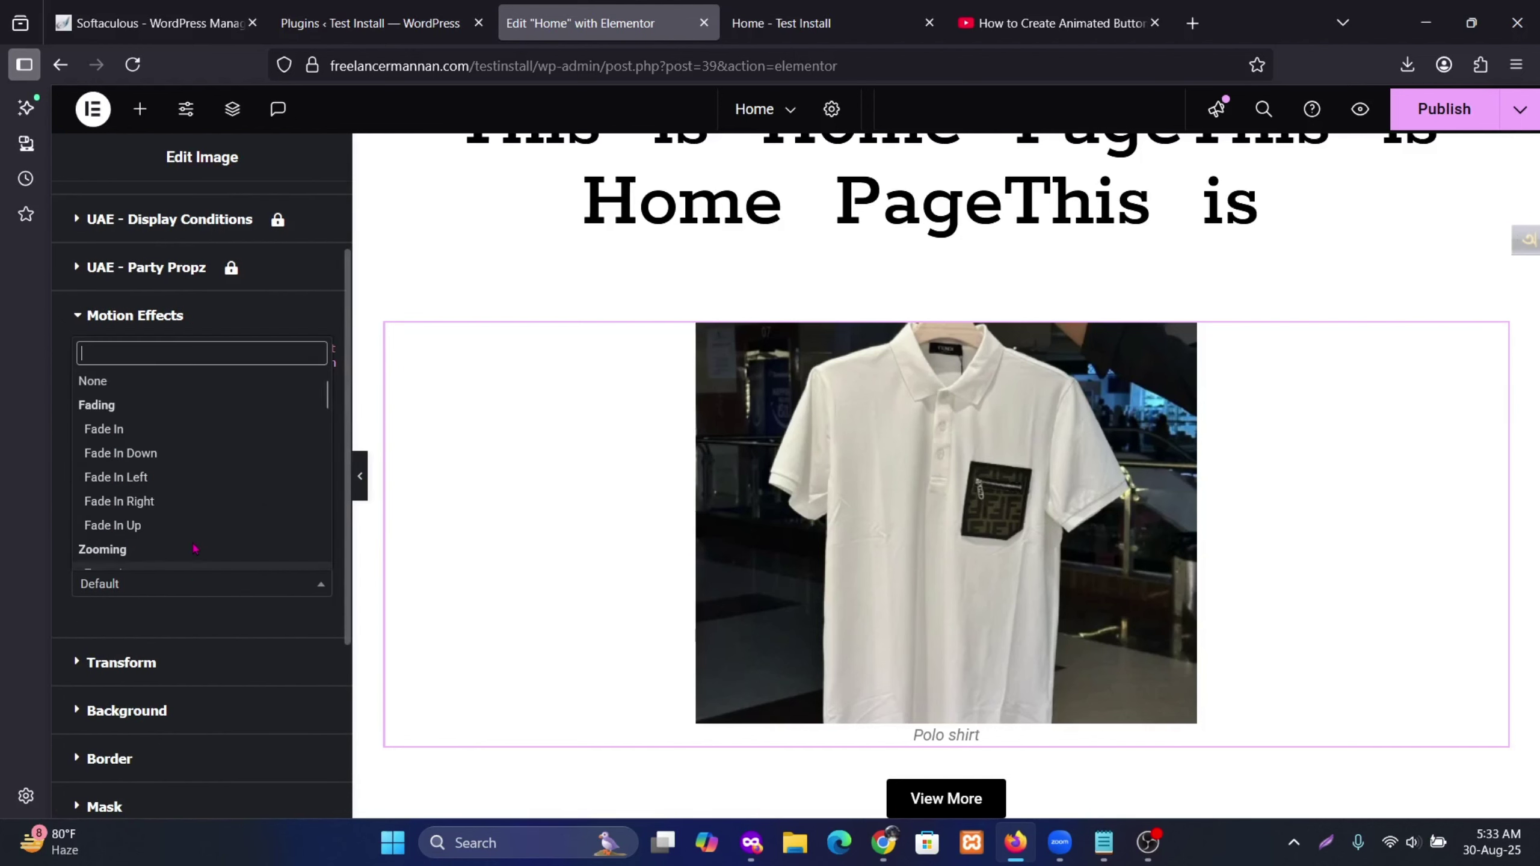
left_click(161, 458)
Step: Set the View More button's entrance animation to Fade In Up
scroll(1254, 438, "down", 8)
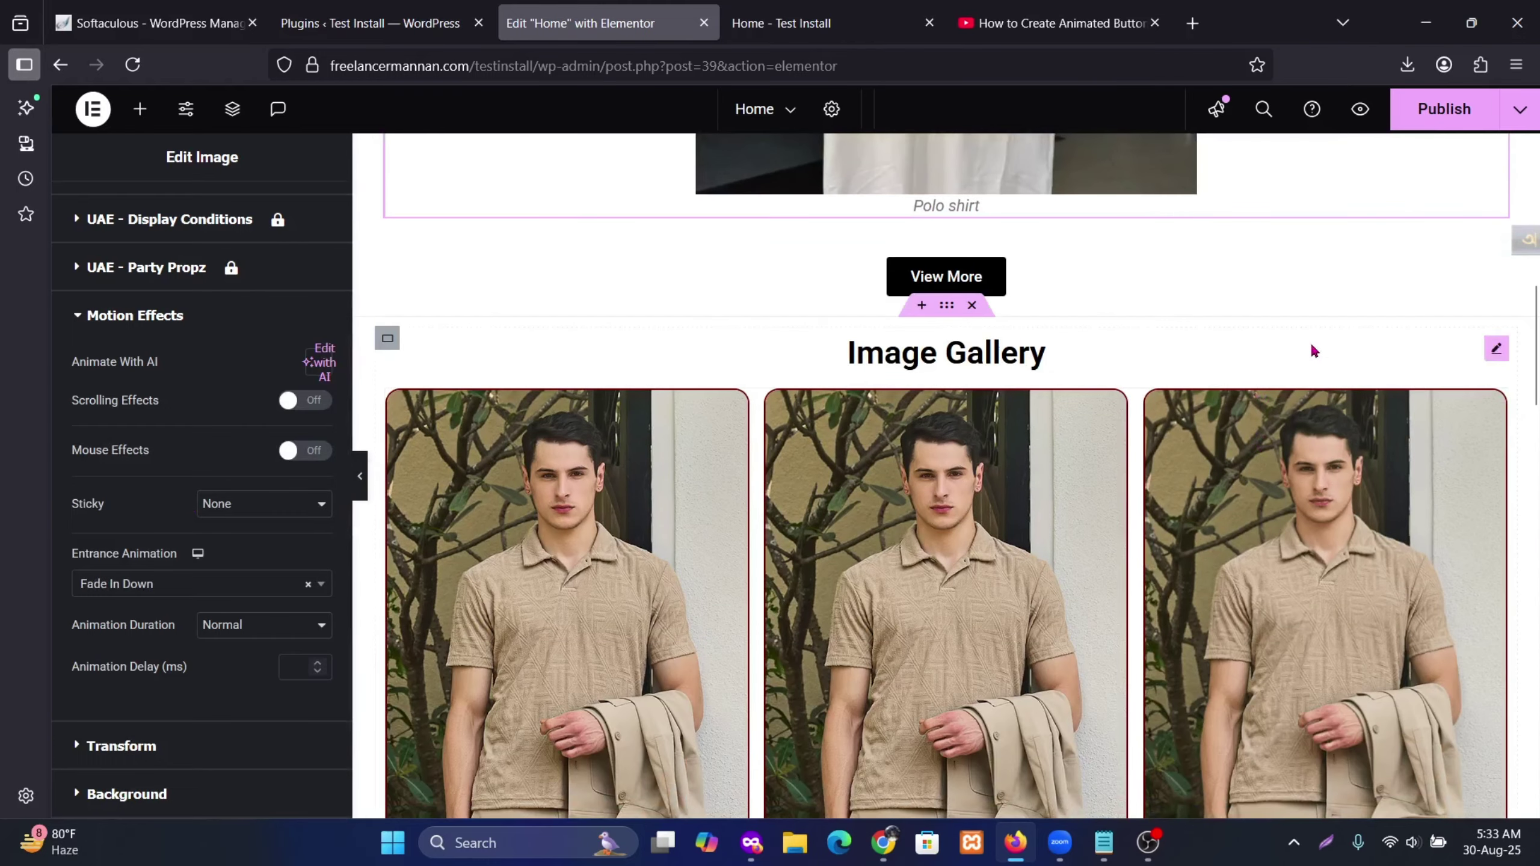
left_click(1009, 286)
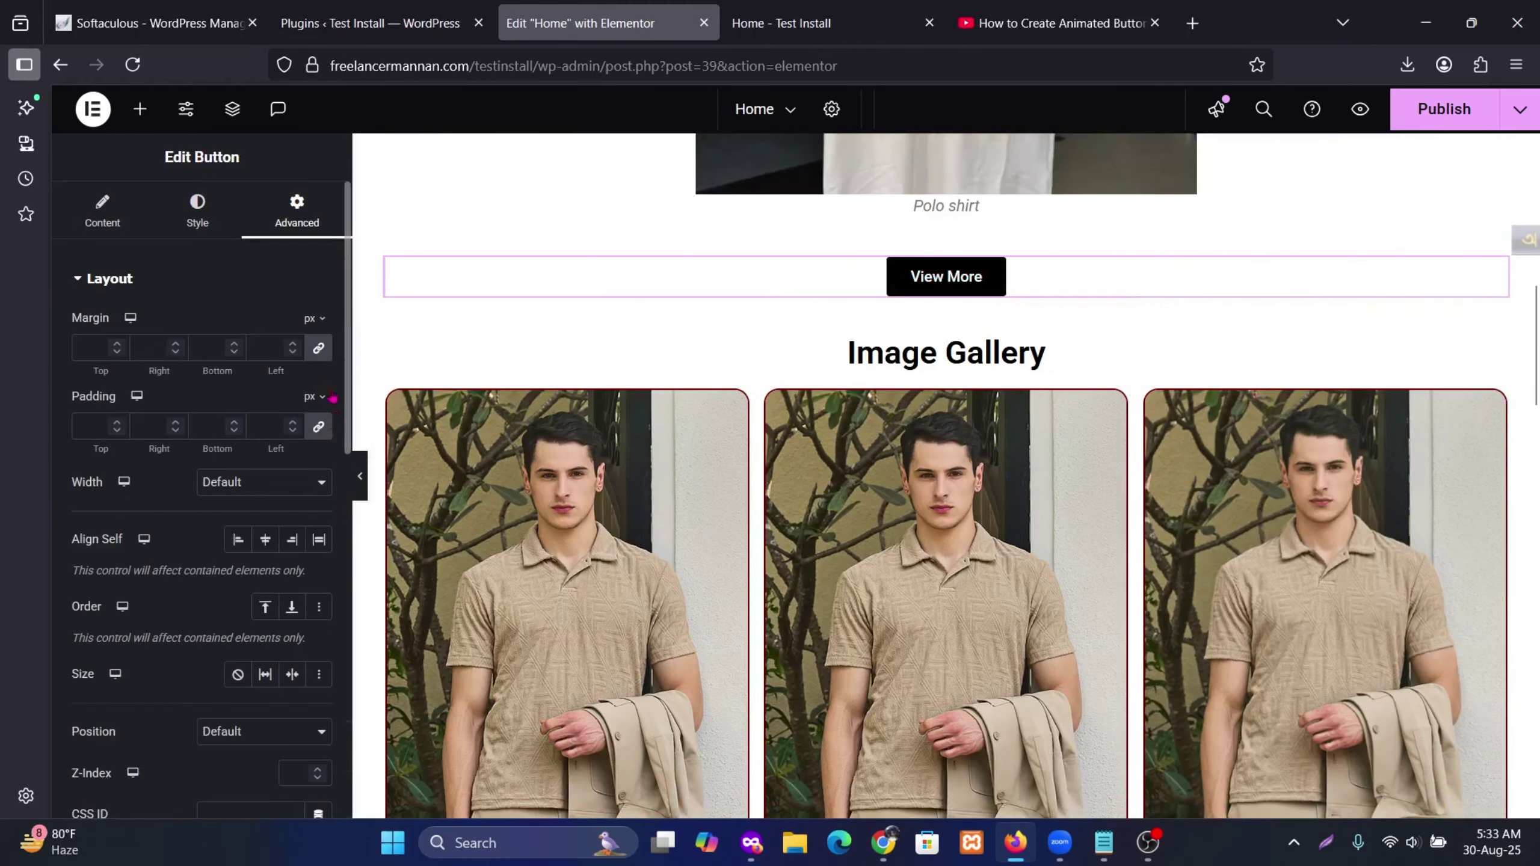
scroll(262, 690, "down", 10)
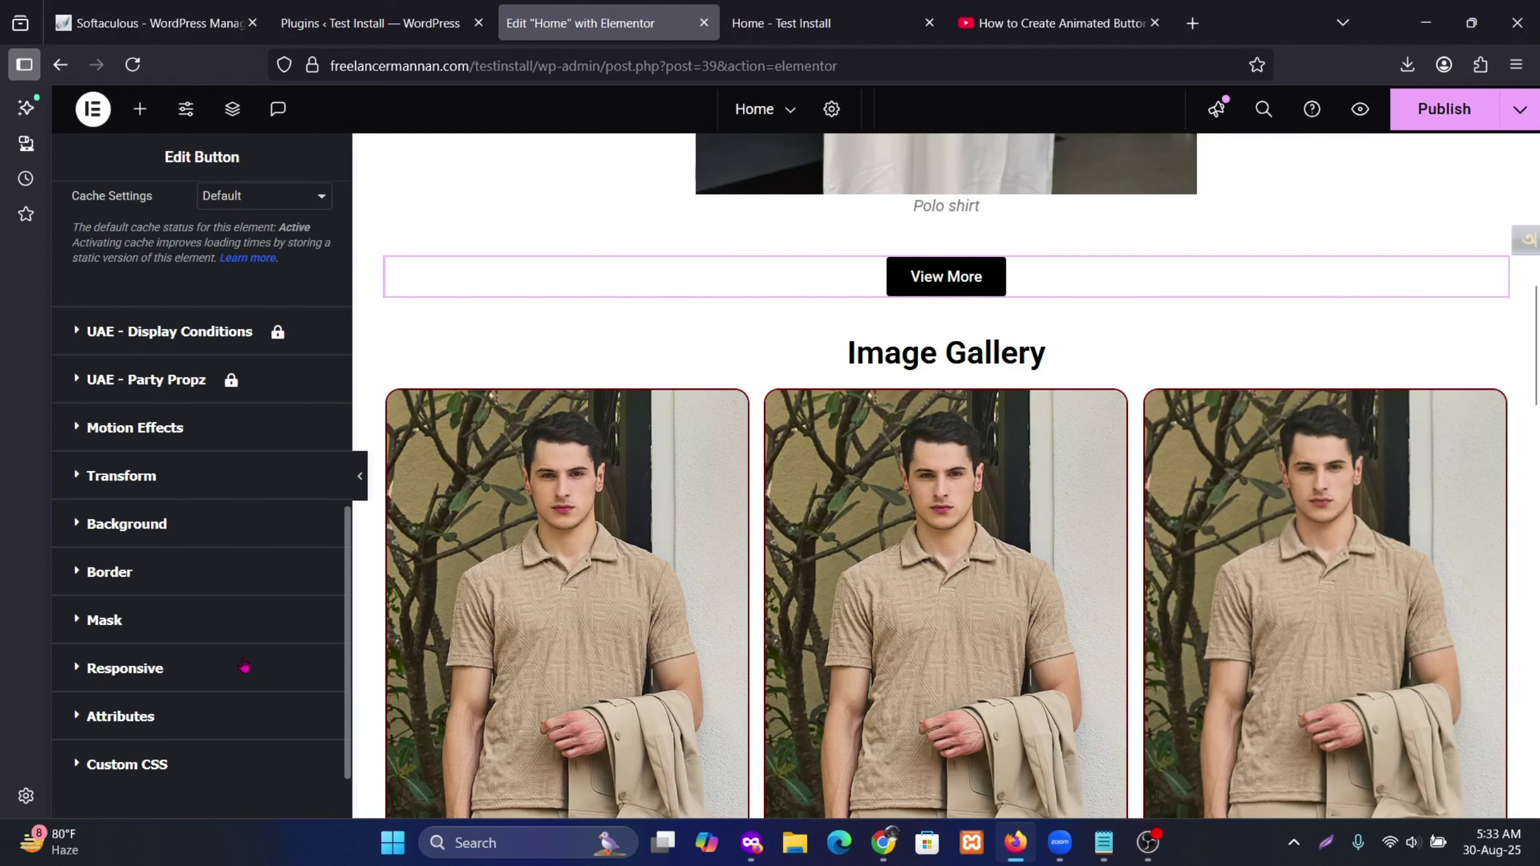
left_click(205, 444)
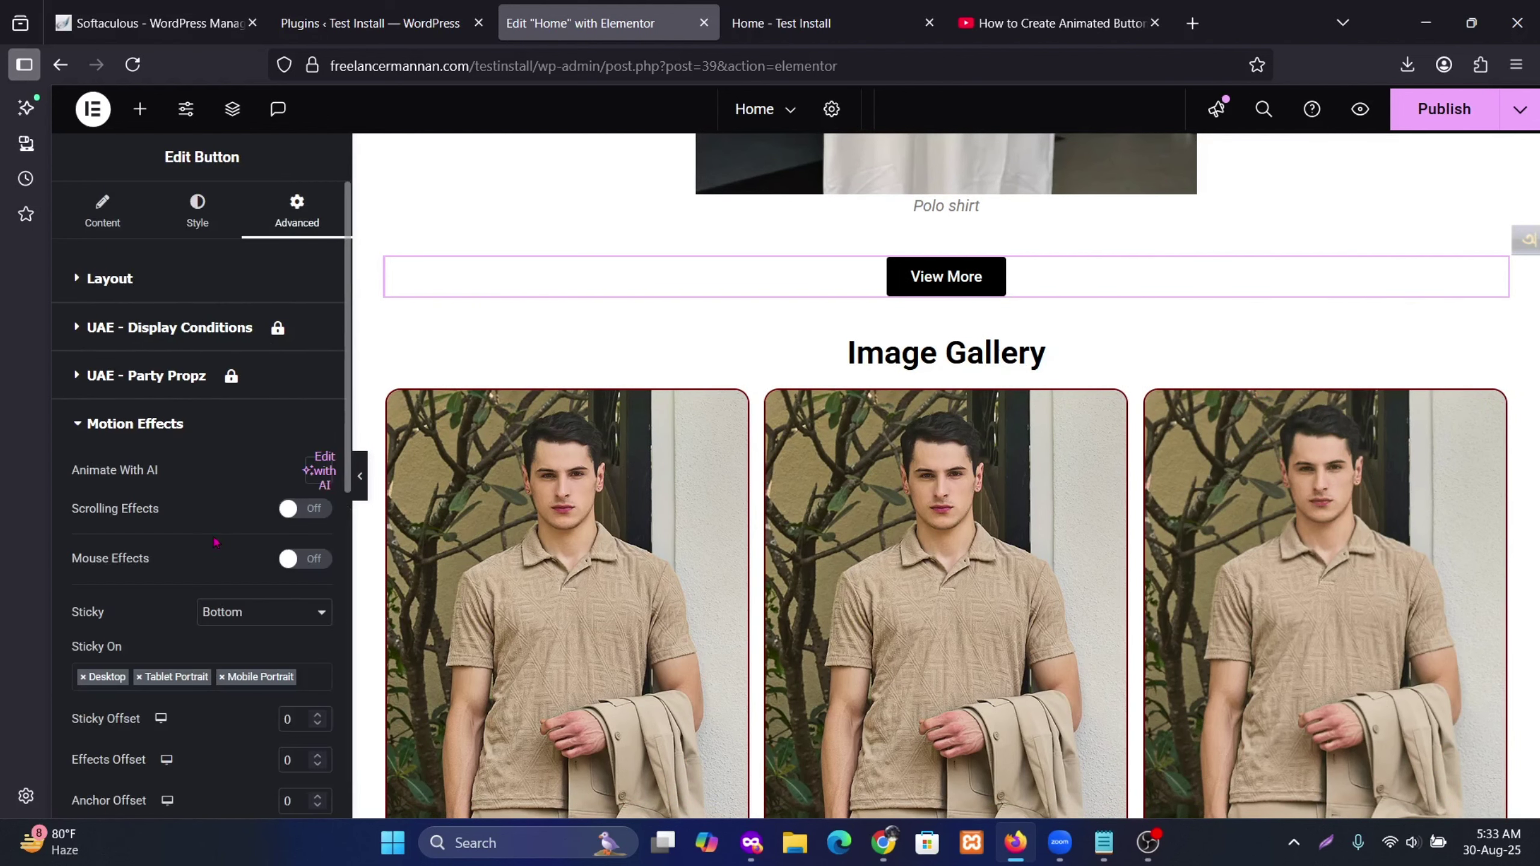
scroll(215, 542, "down", 5)
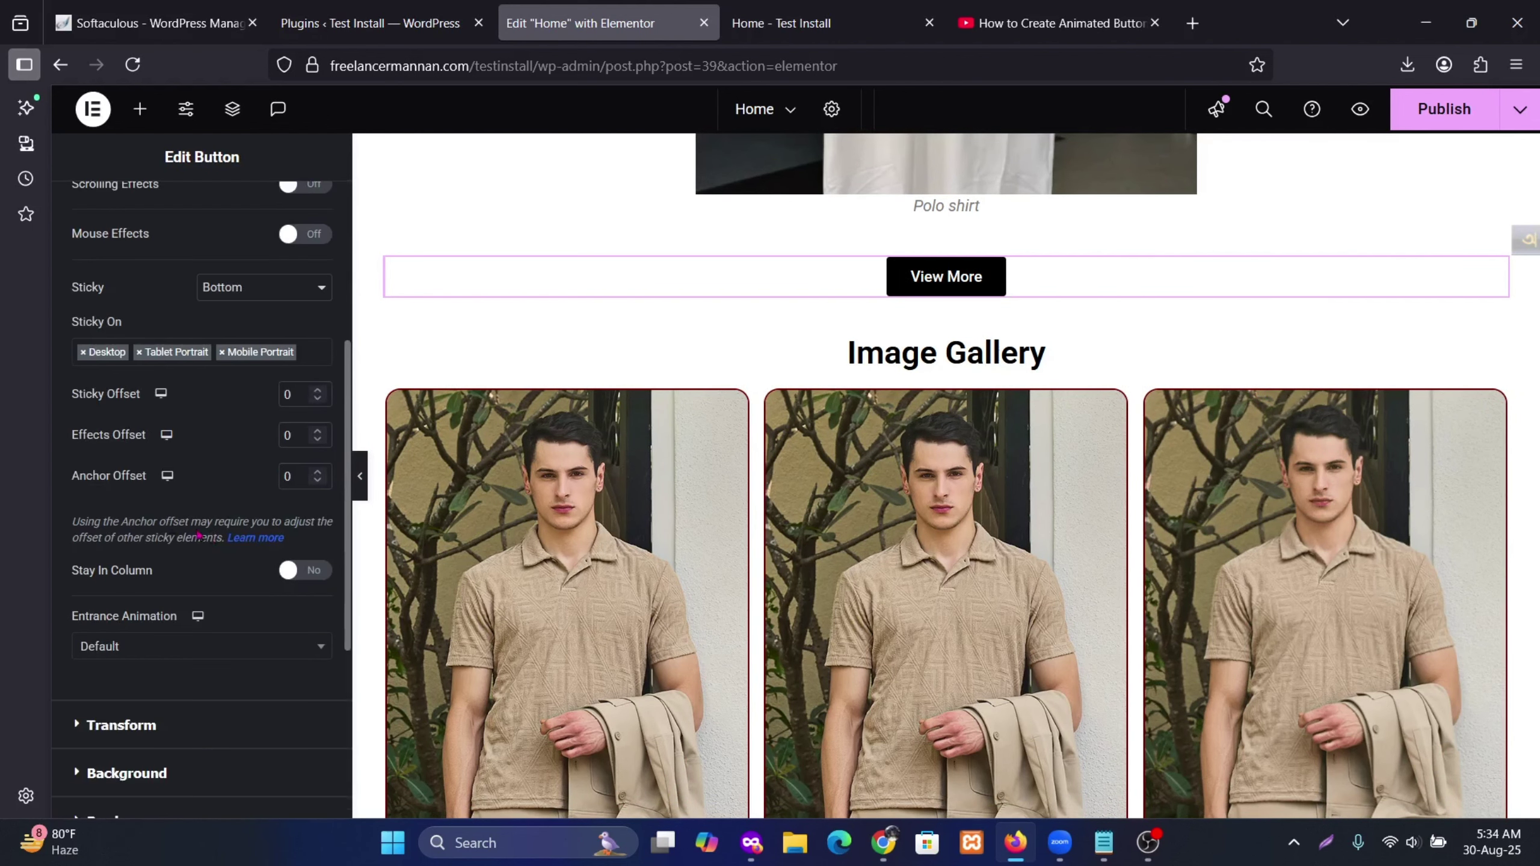
left_click(174, 647)
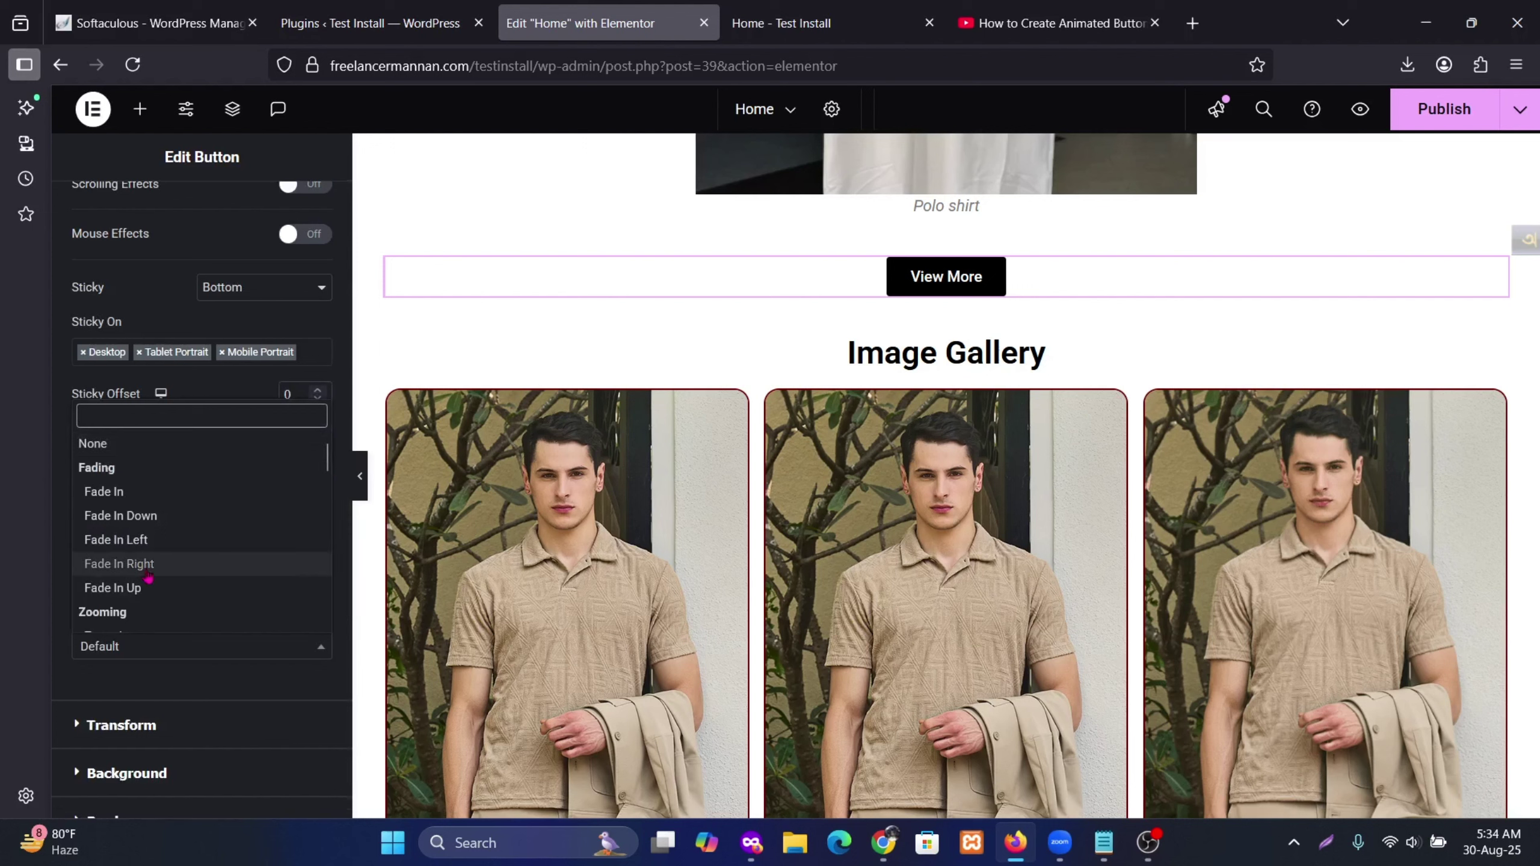
left_click(129, 588)
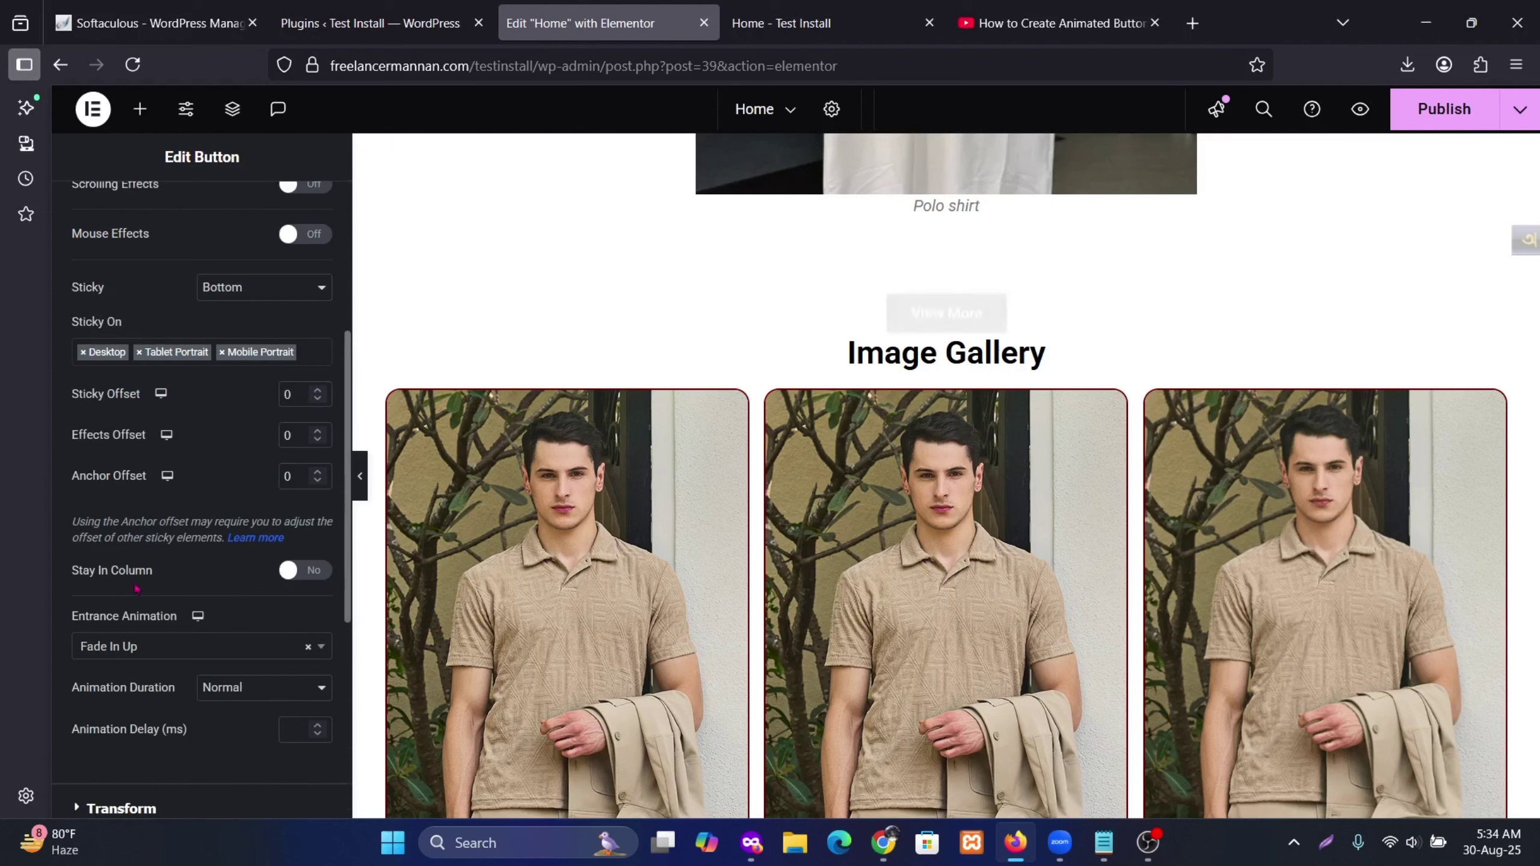
Step: Select the Image Gallery heading and look through the gallery, the amazing text headline and the Google Map section
scroll(1226, 469, "down", 2)
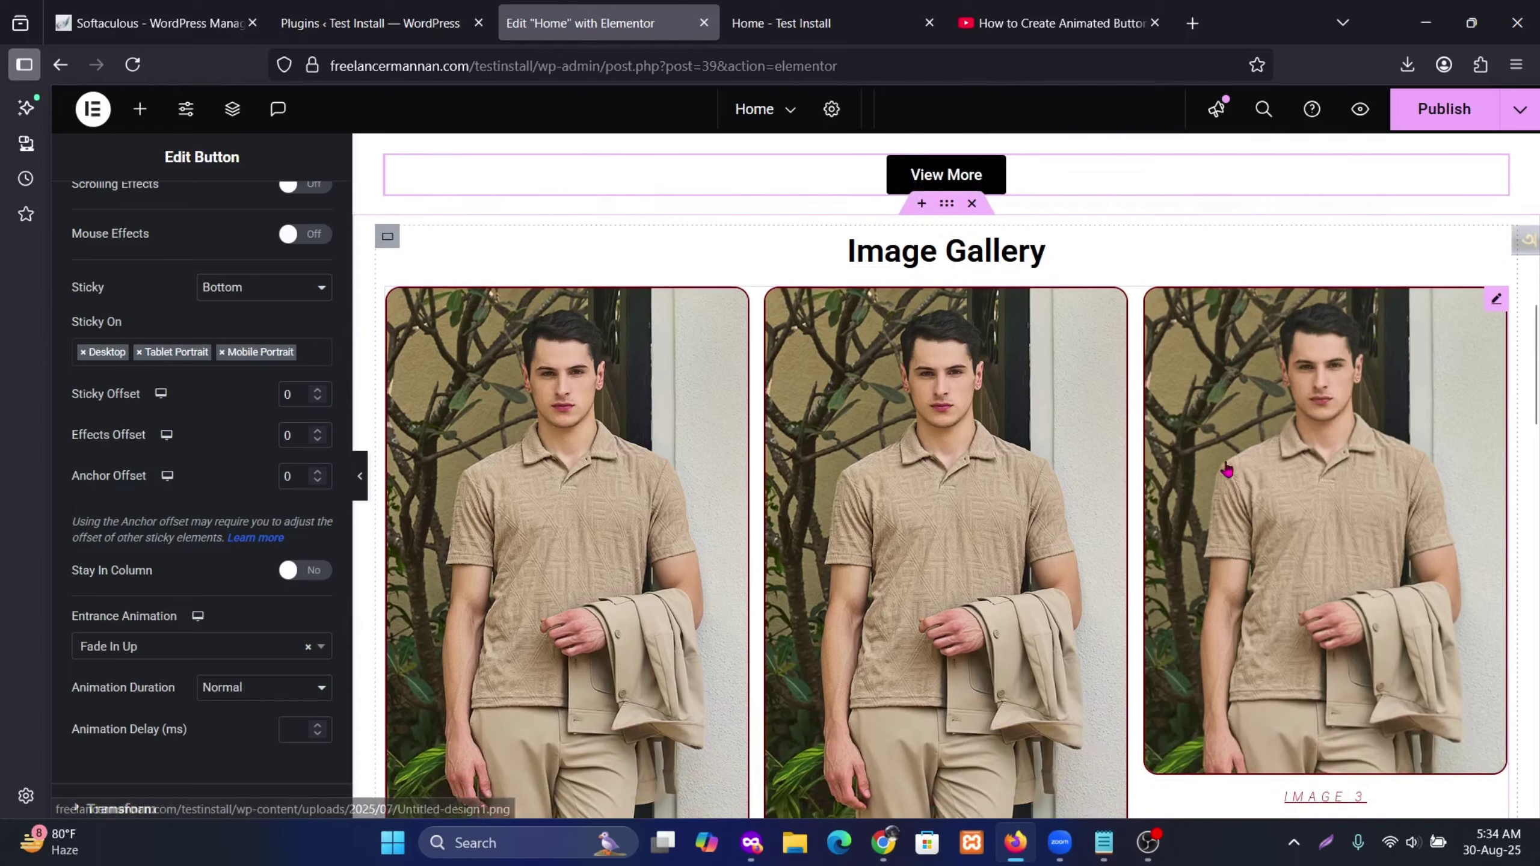
left_click(1058, 238)
scroll(1050, 315, "down", 1)
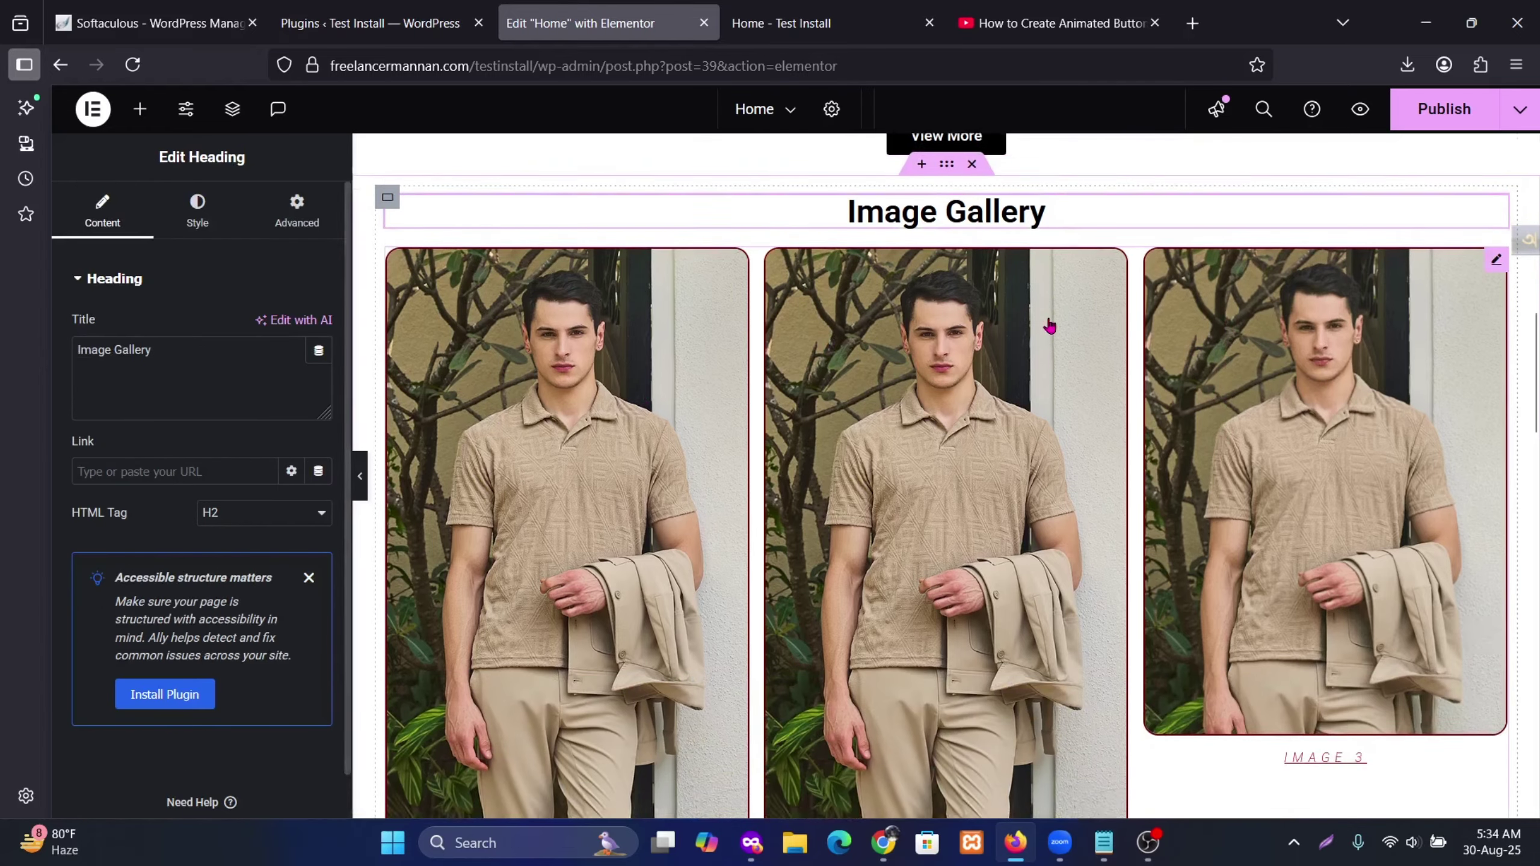
scroll(1050, 327, "down", 3)
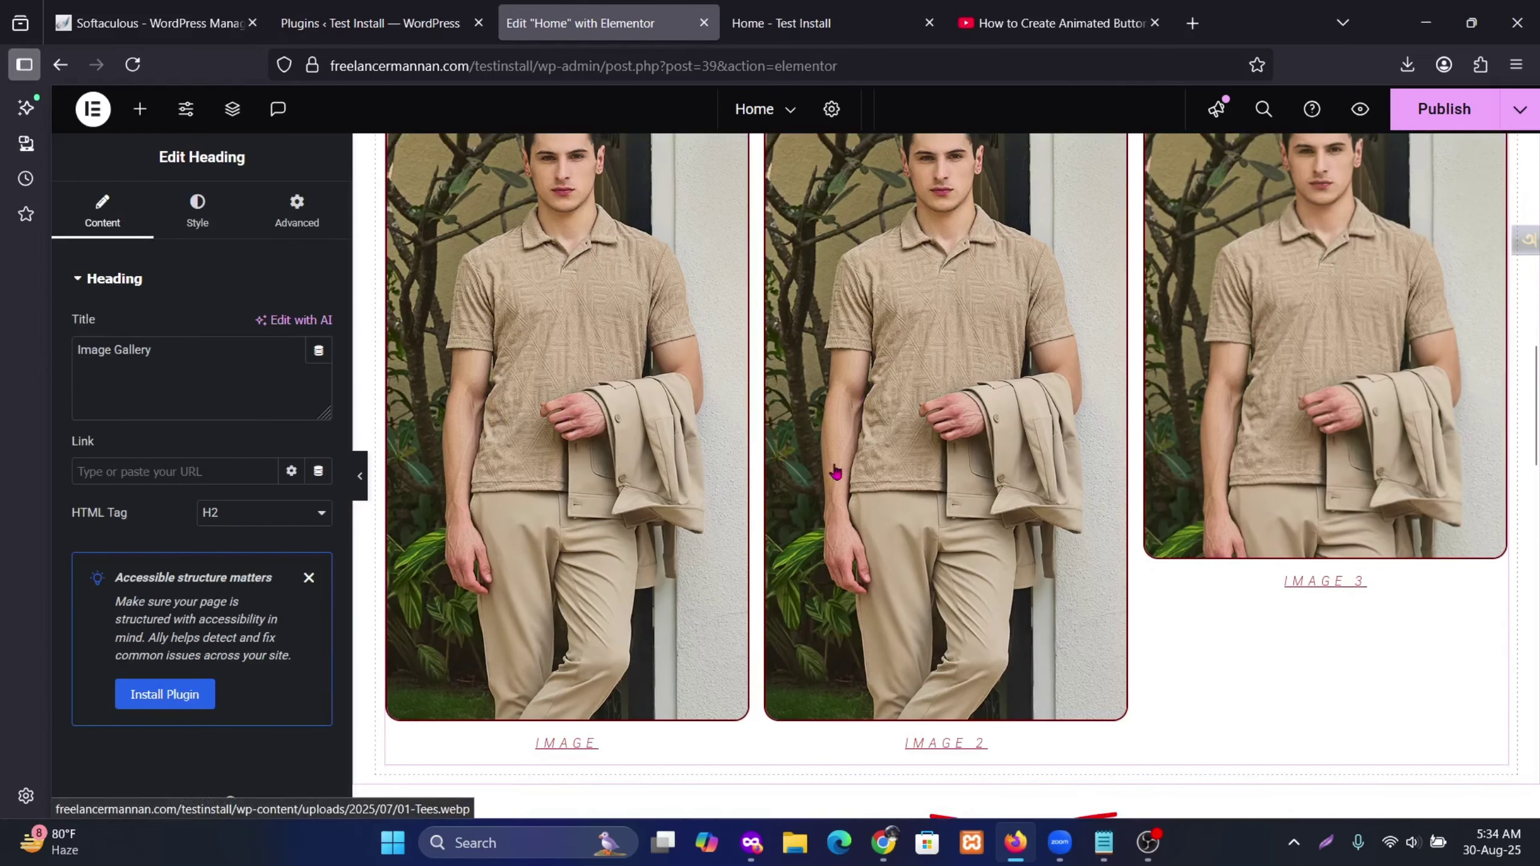
scroll(849, 472, "down", 5)
scroll(872, 471, "down", 5)
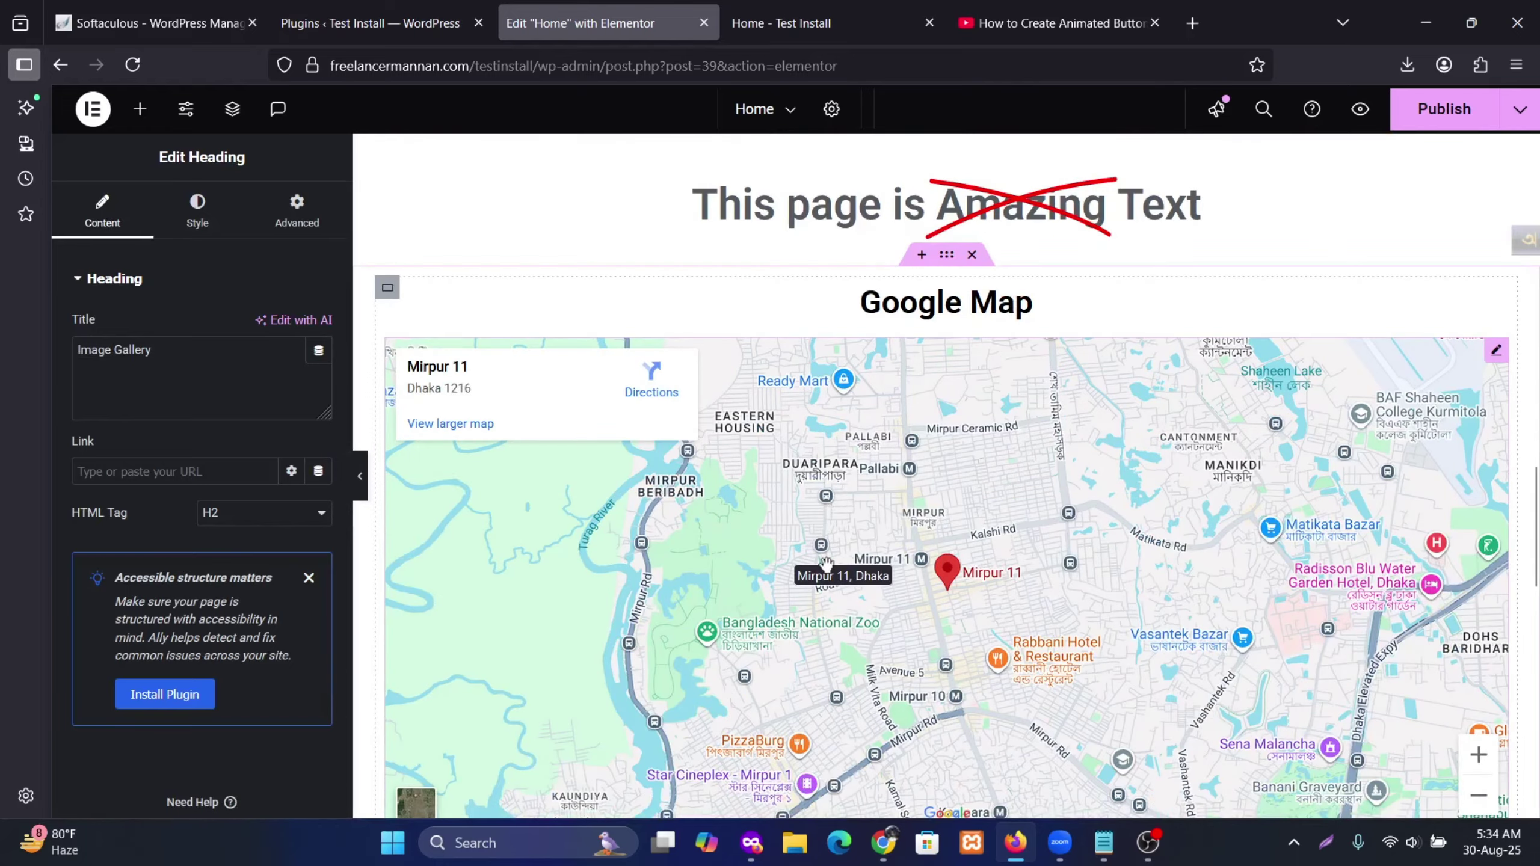
scroll(825, 562, "down", 10)
scroll(889, 529, "up", 20)
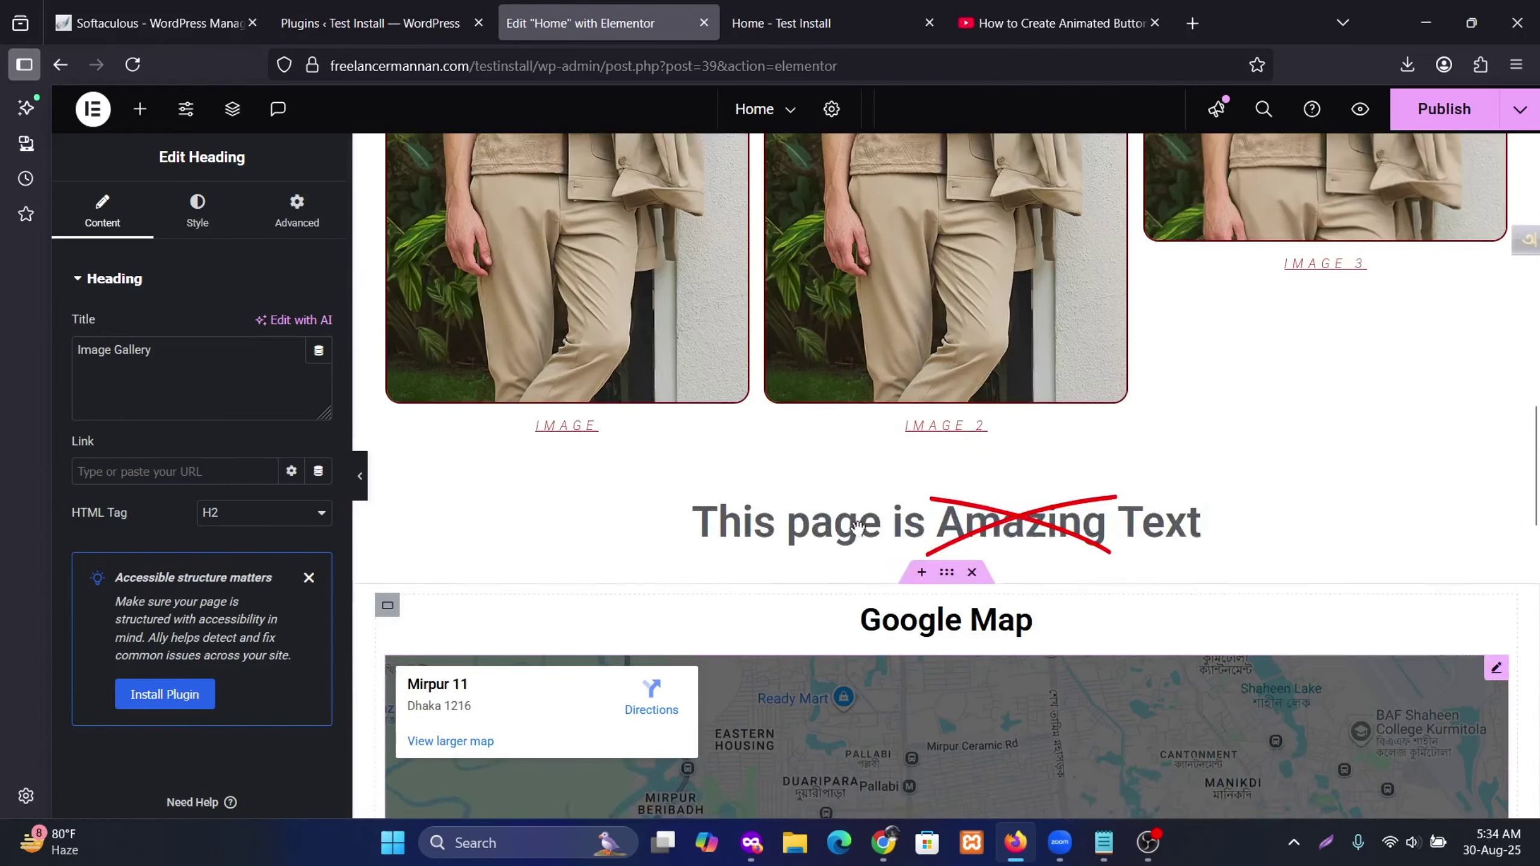
scroll(1084, 412, "up", 4)
Step: Publish the Home page and check the heading, image and button entrance animations in the page preview
left_click(1444, 109)
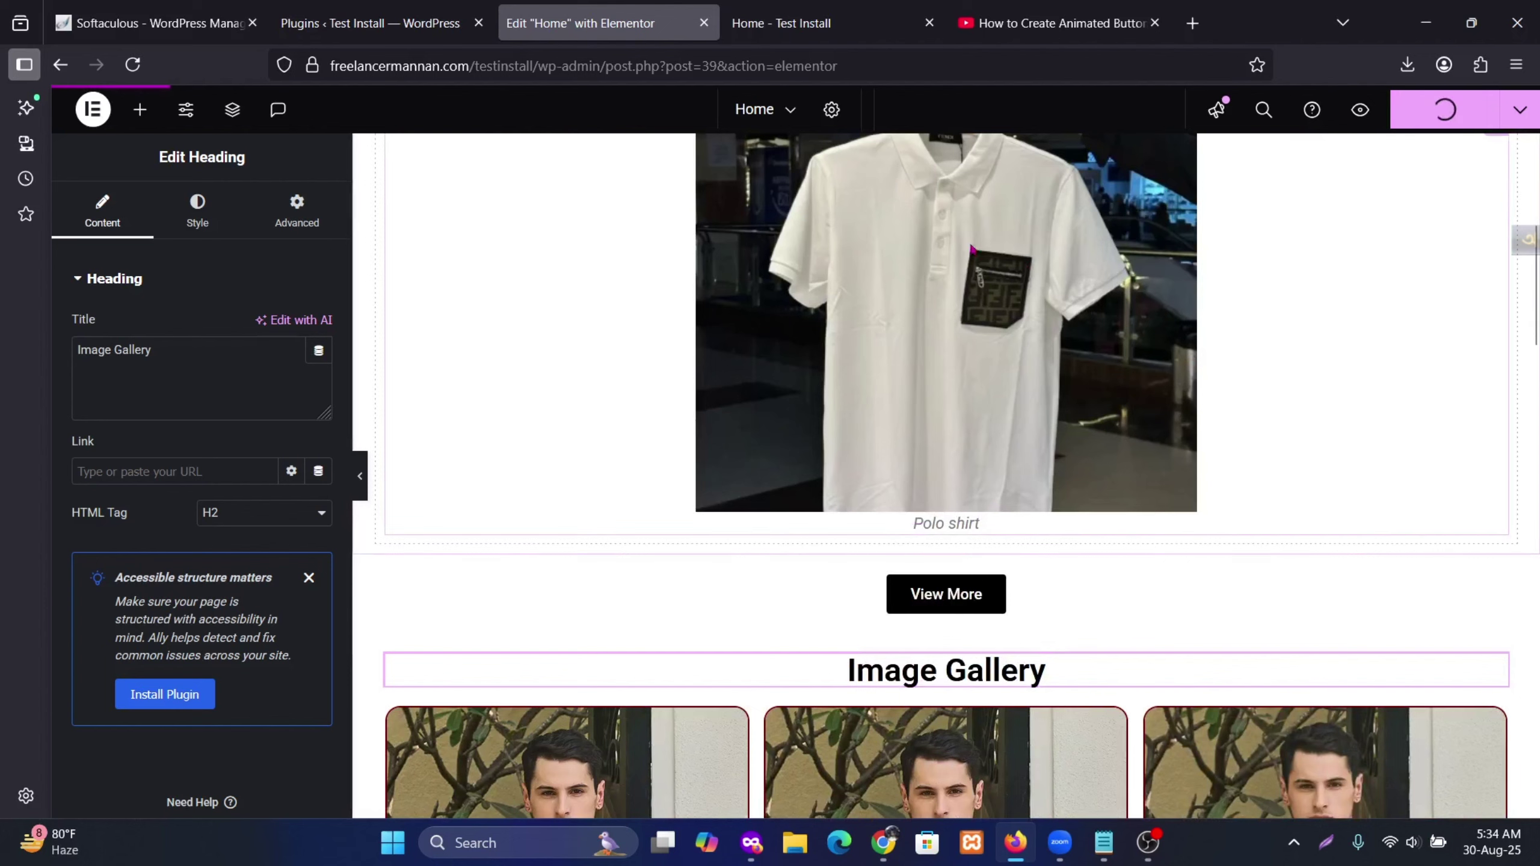
left_click(800, 23)
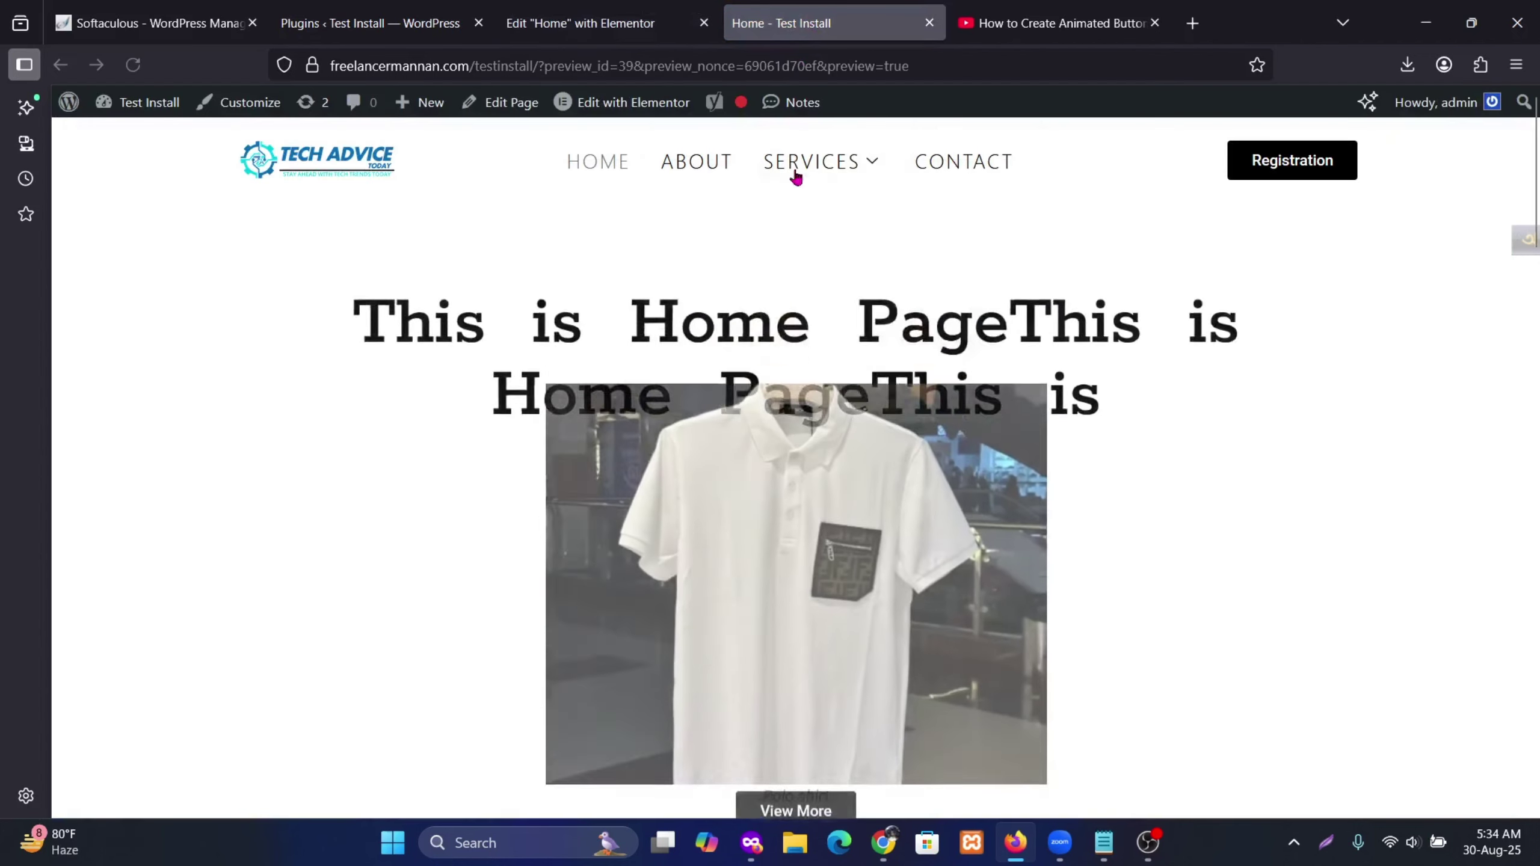
scroll(990, 430, "down", 15)
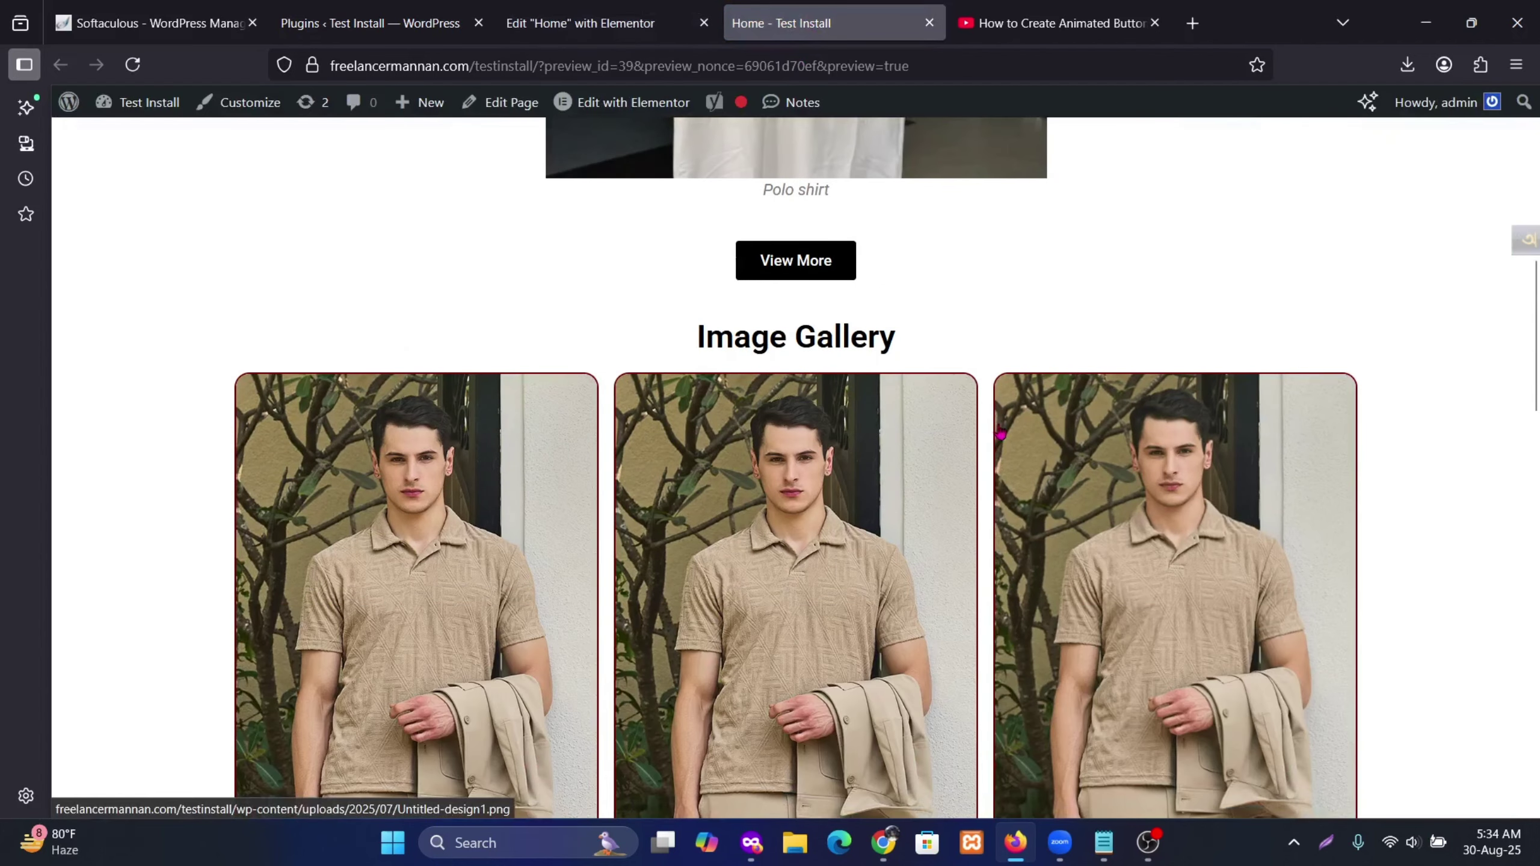
scroll(1004, 427, "up", 15)
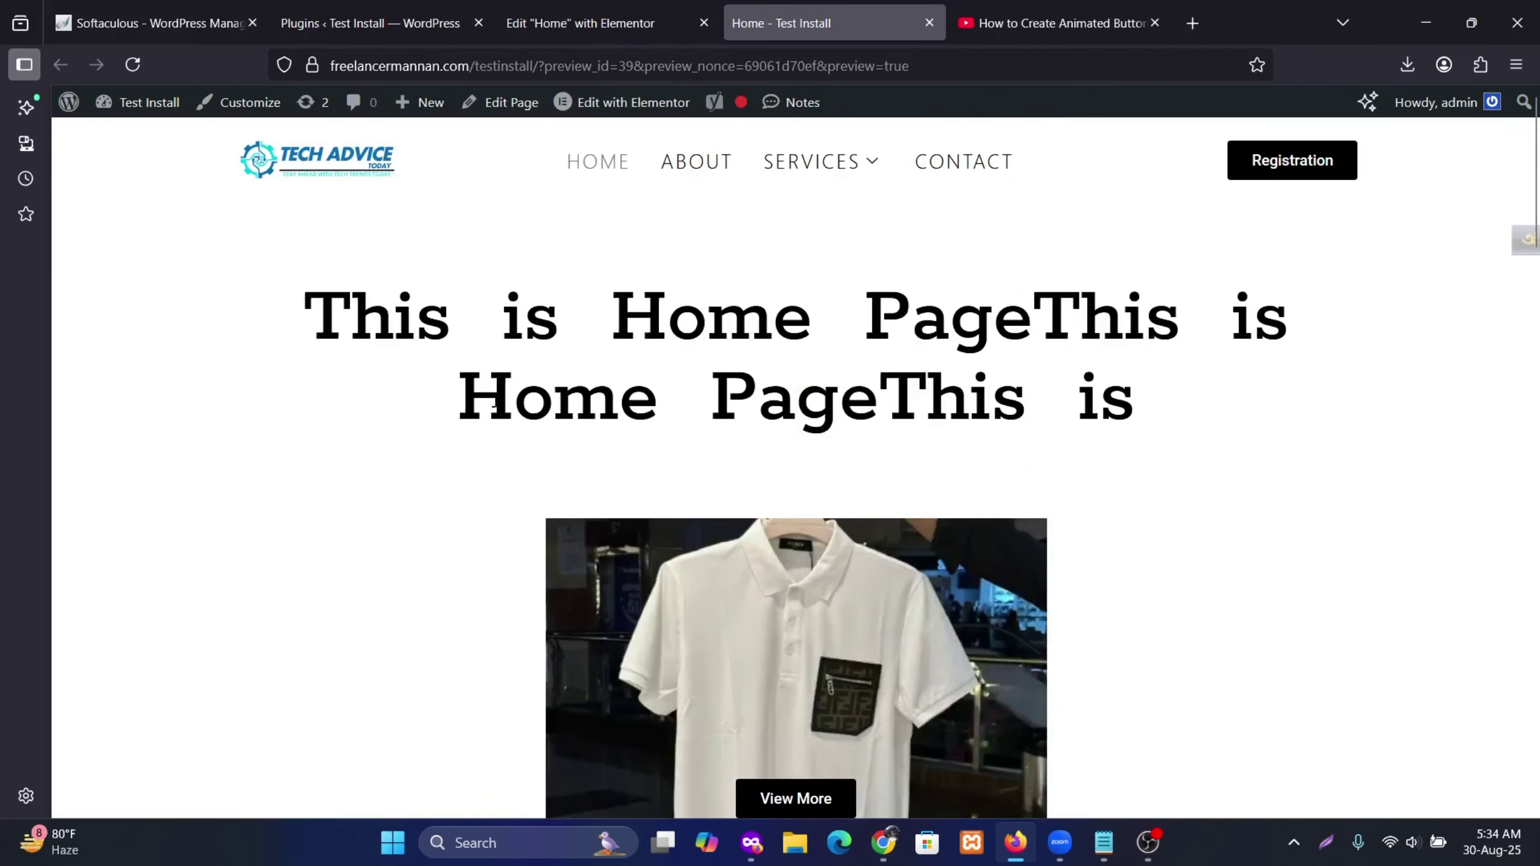
scroll(645, 473, "down", 7)
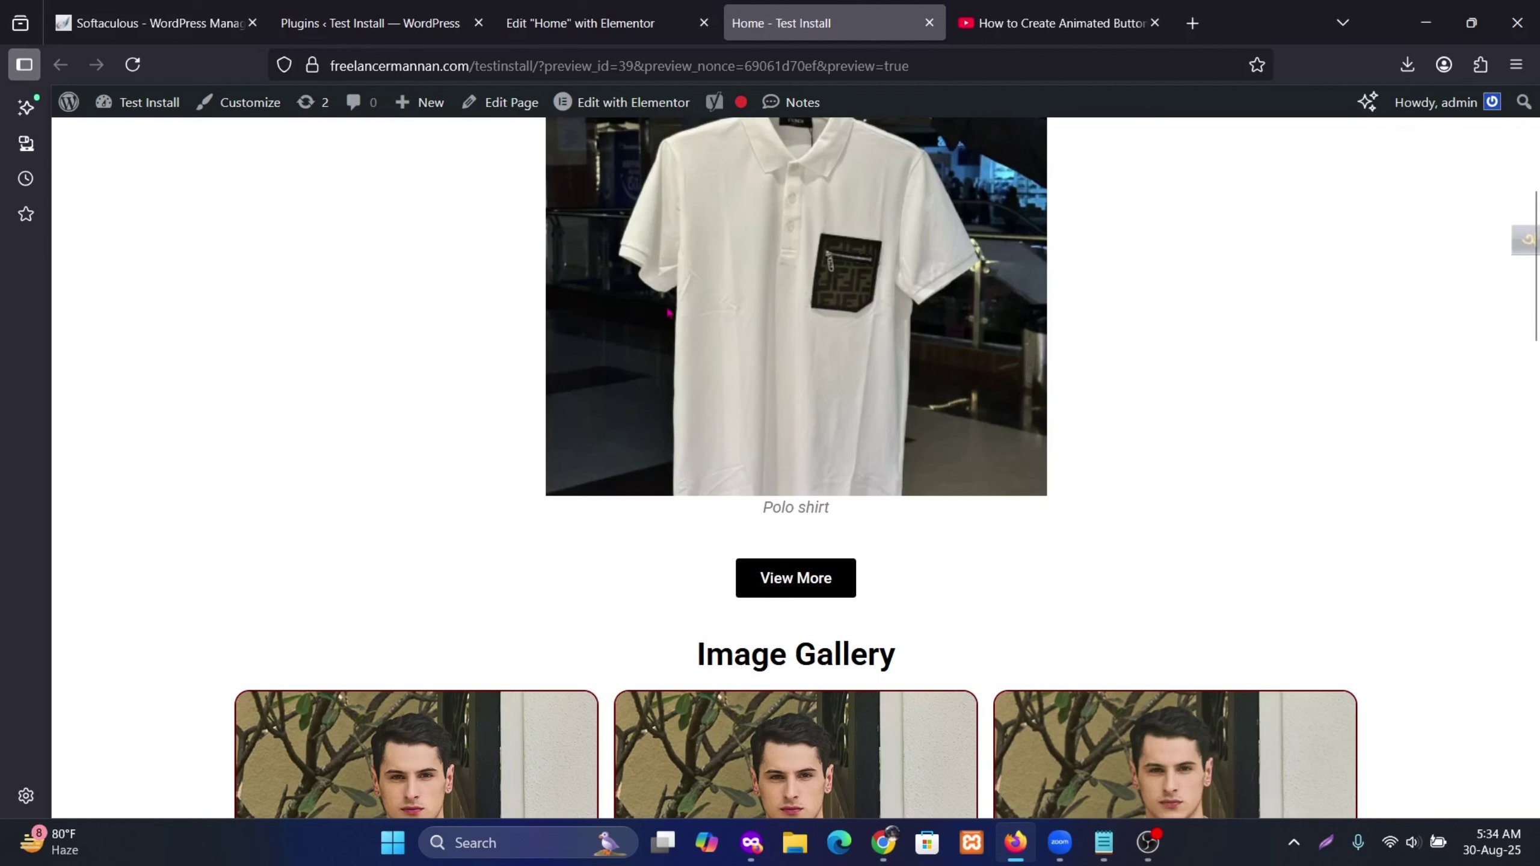
scroll(926, 374, "up", 5)
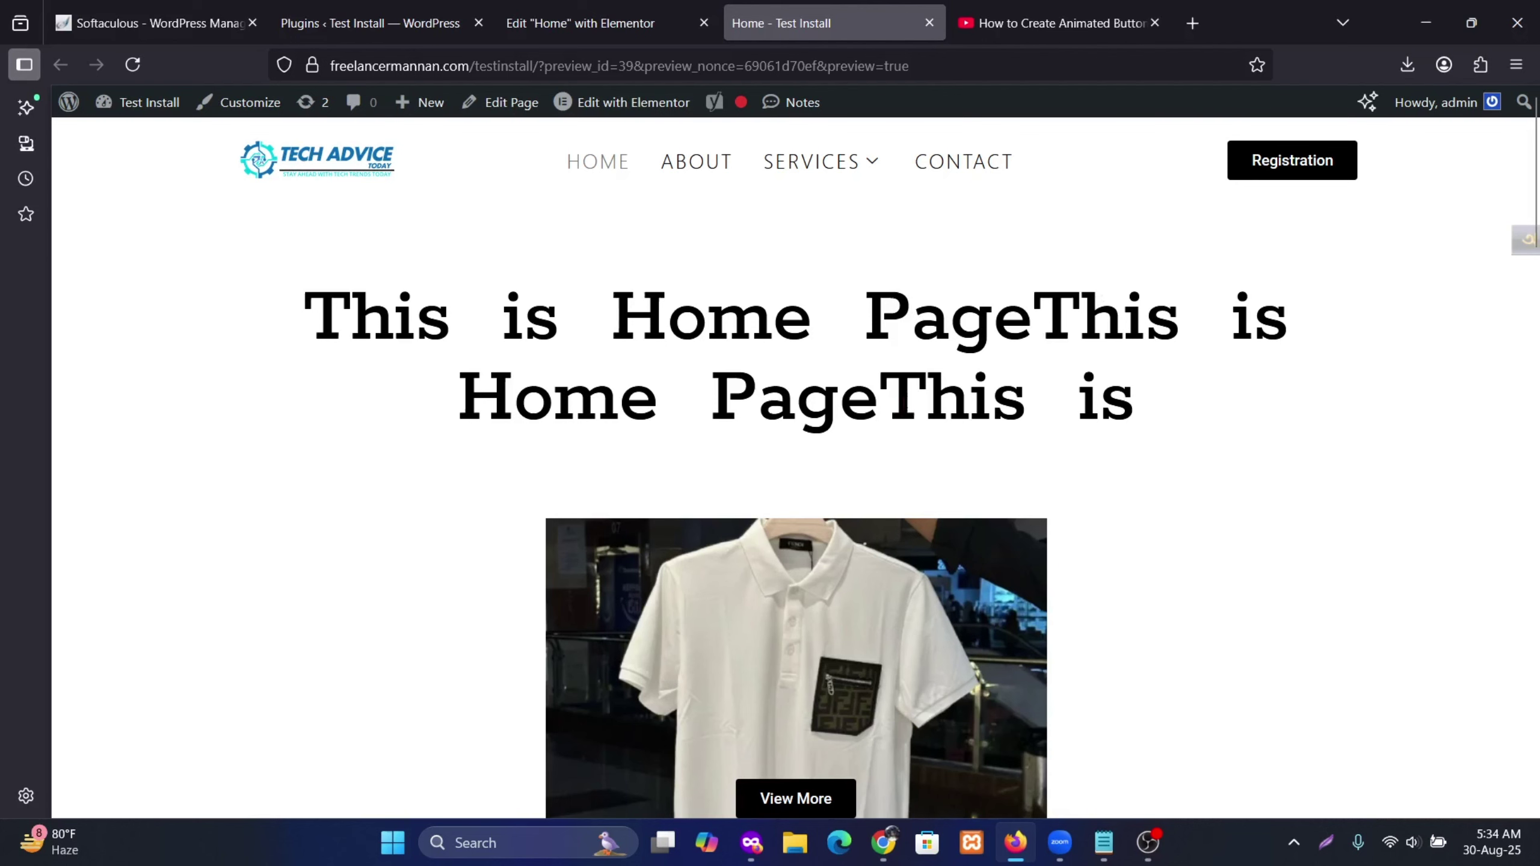
Step: Back in the Elementor editor, add a row-direction Flexbox container above the Home page heading and nest a Container widget inside it
left_click(580, 23)
scroll(916, 366, "up", 5)
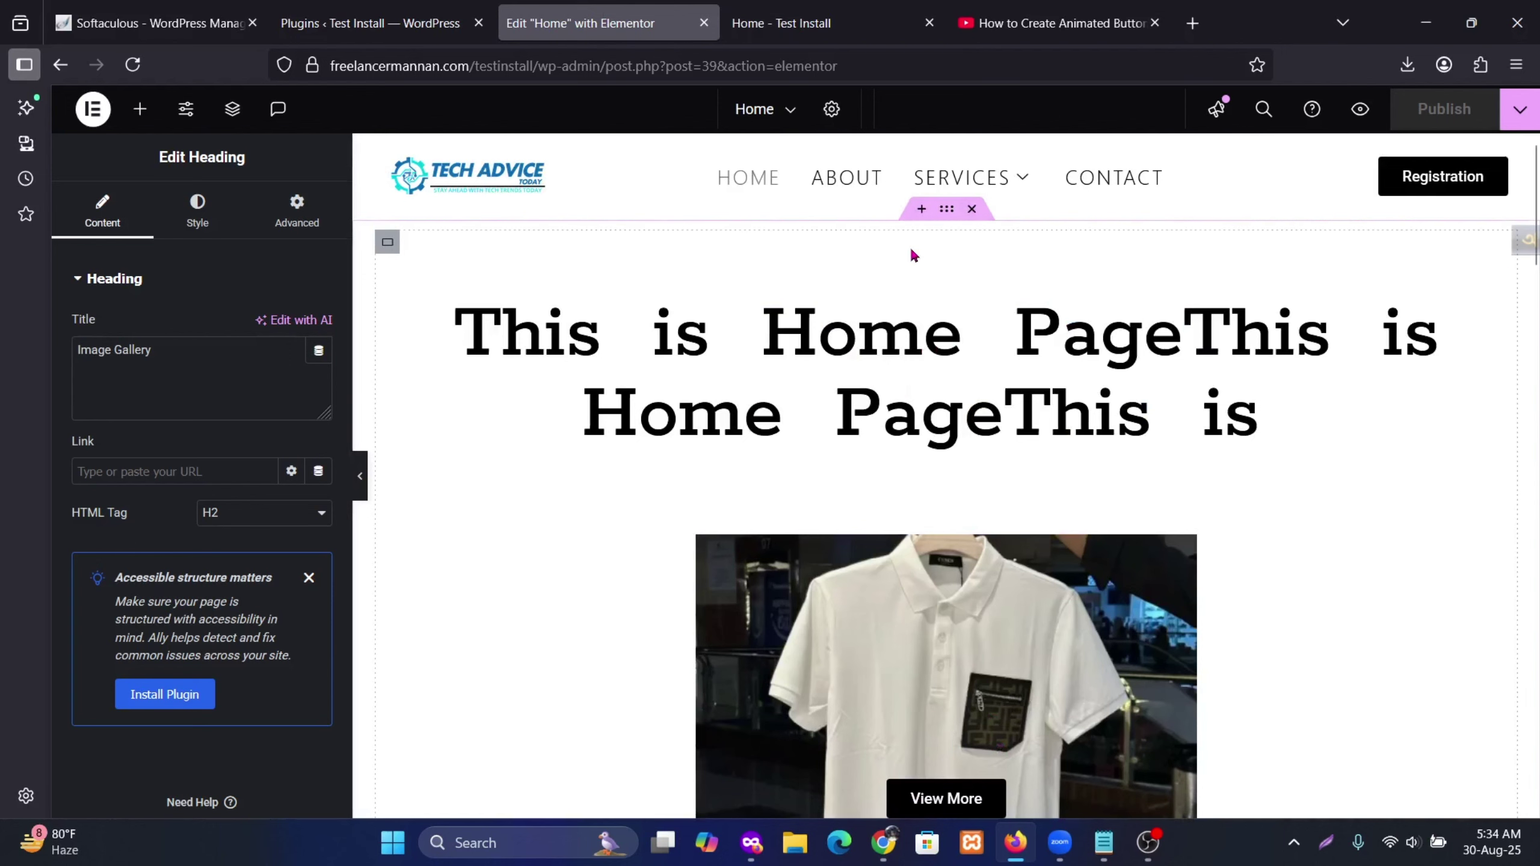
left_click(921, 210)
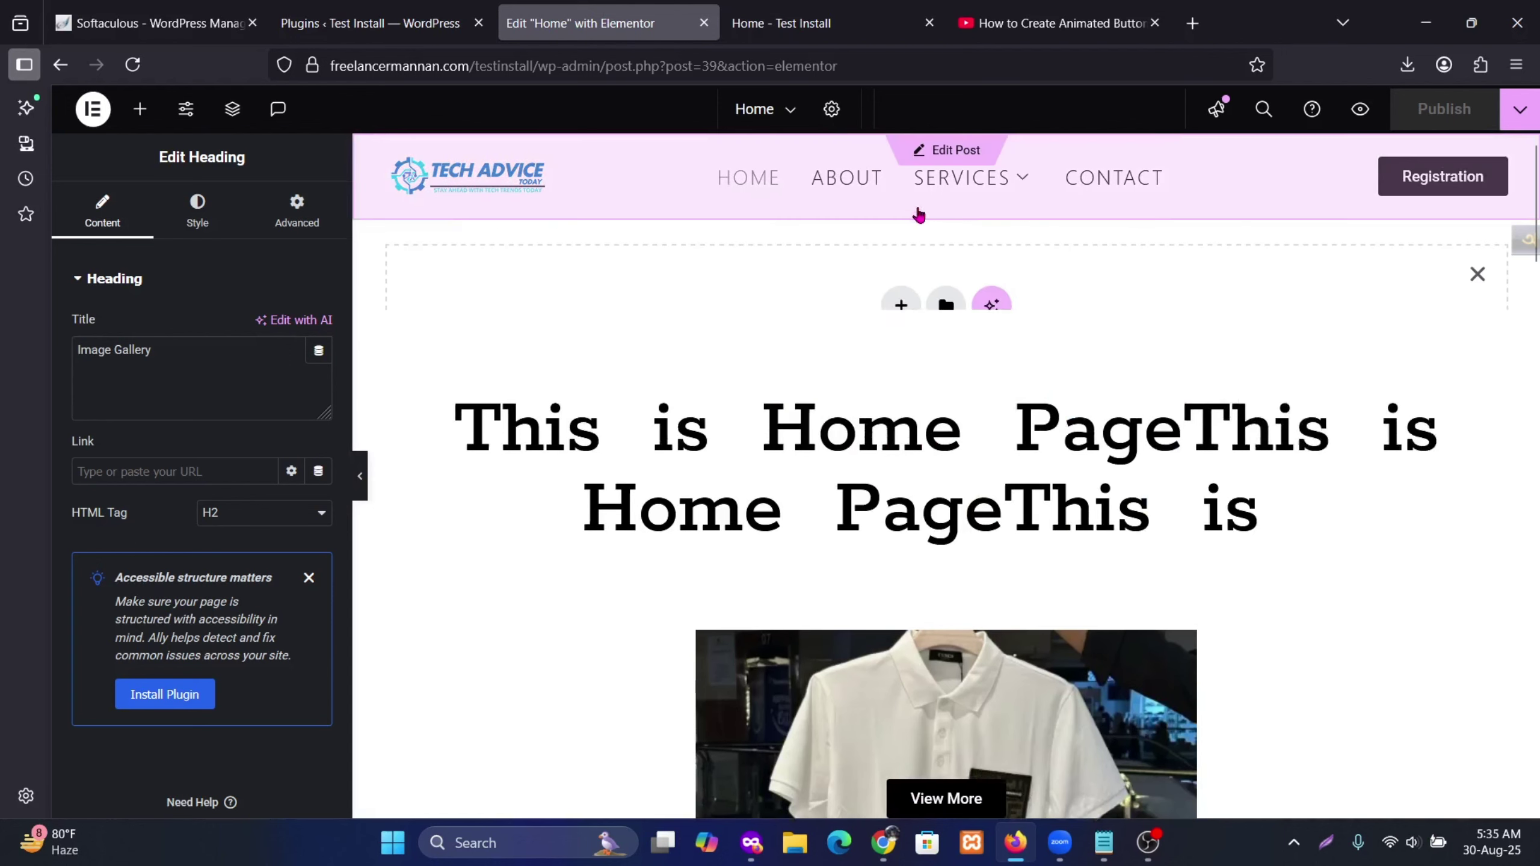
left_click(899, 313)
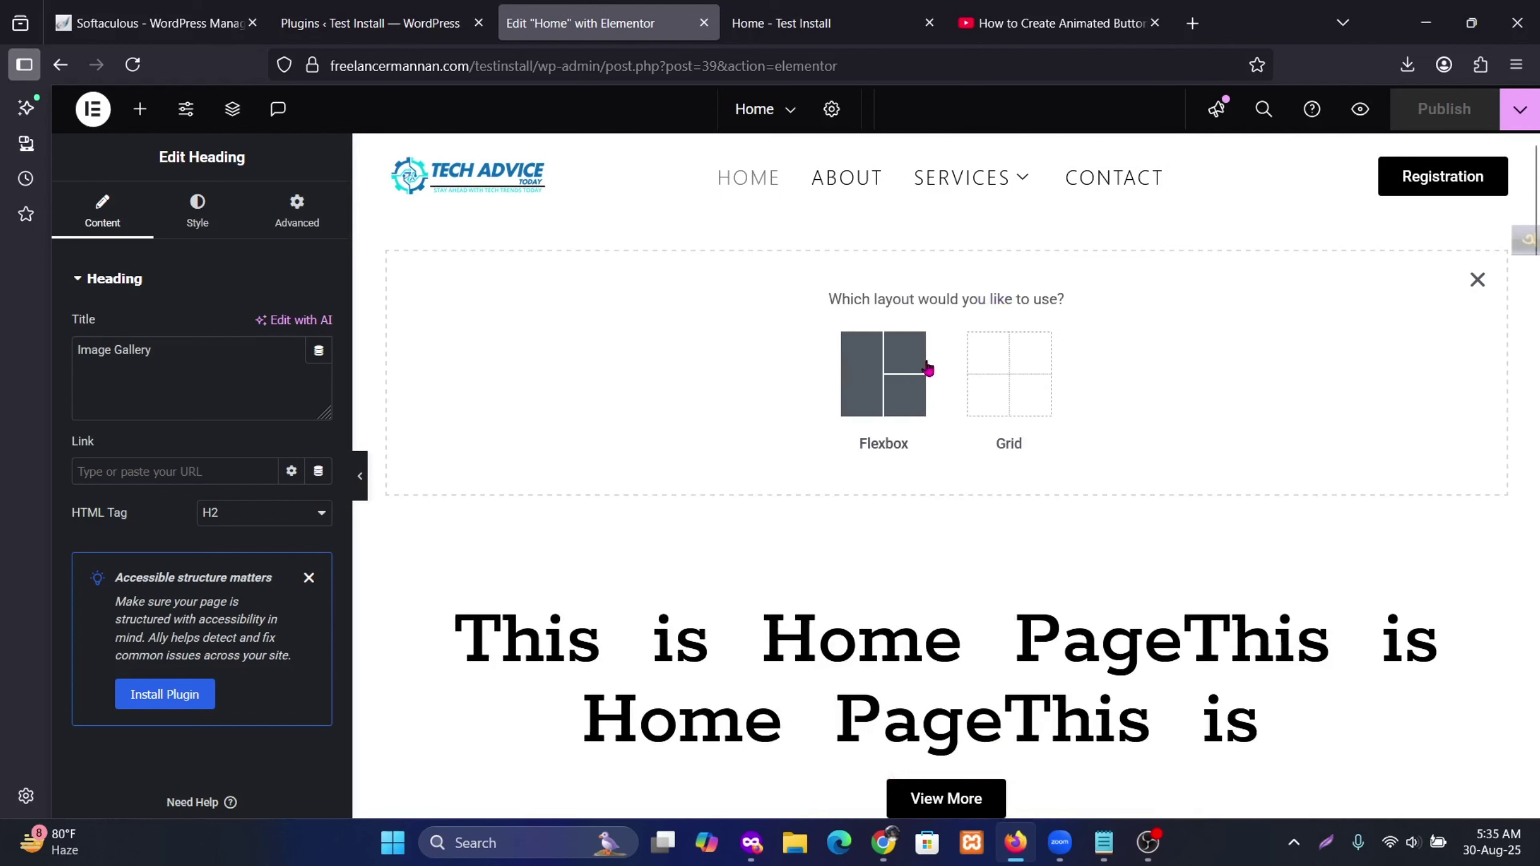
left_click(875, 371)
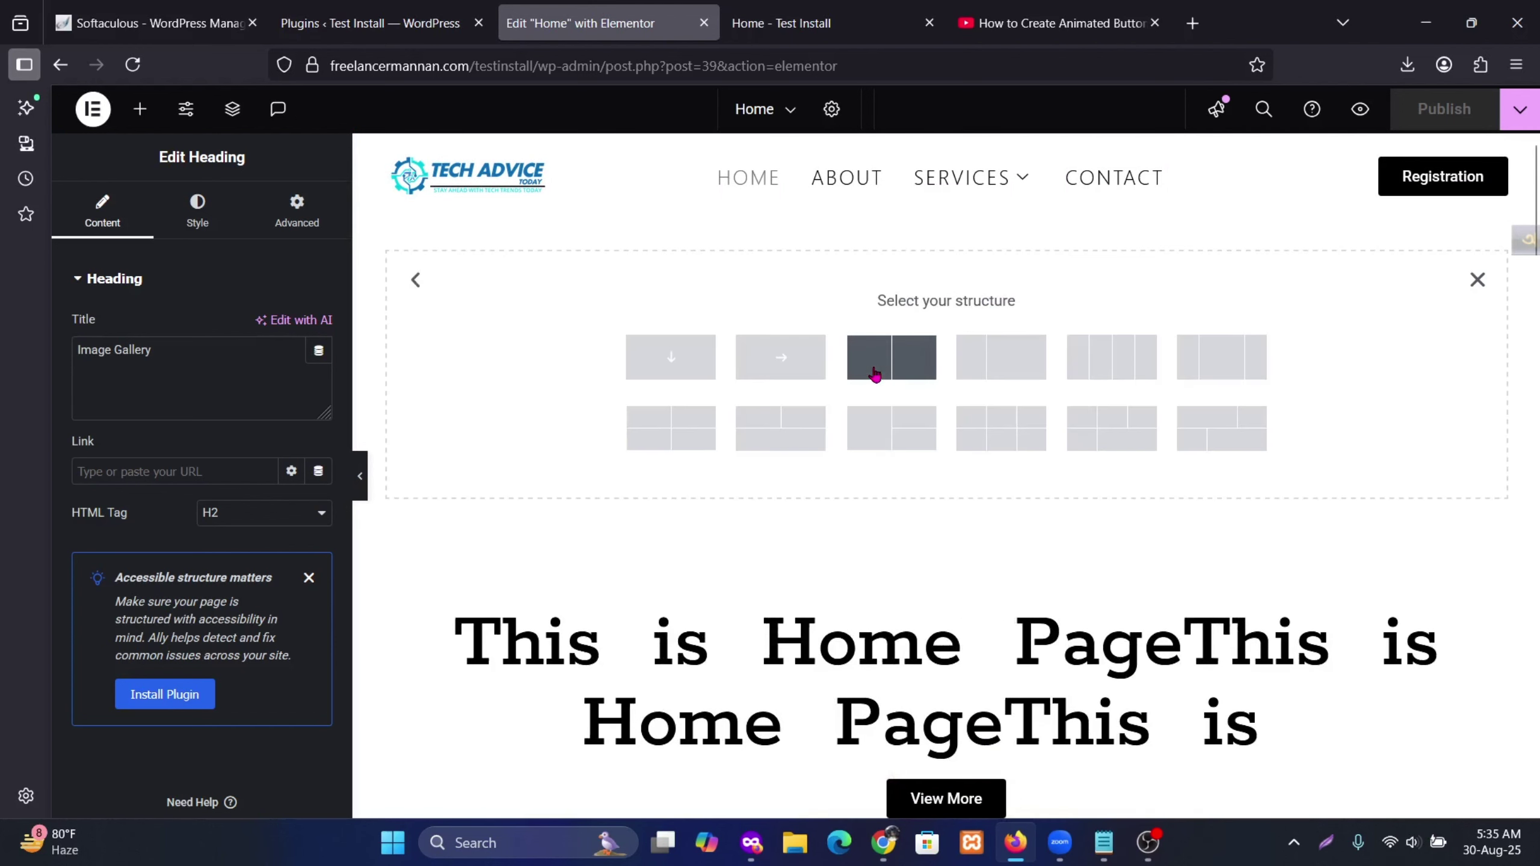
left_click(776, 361)
left_click(945, 280)
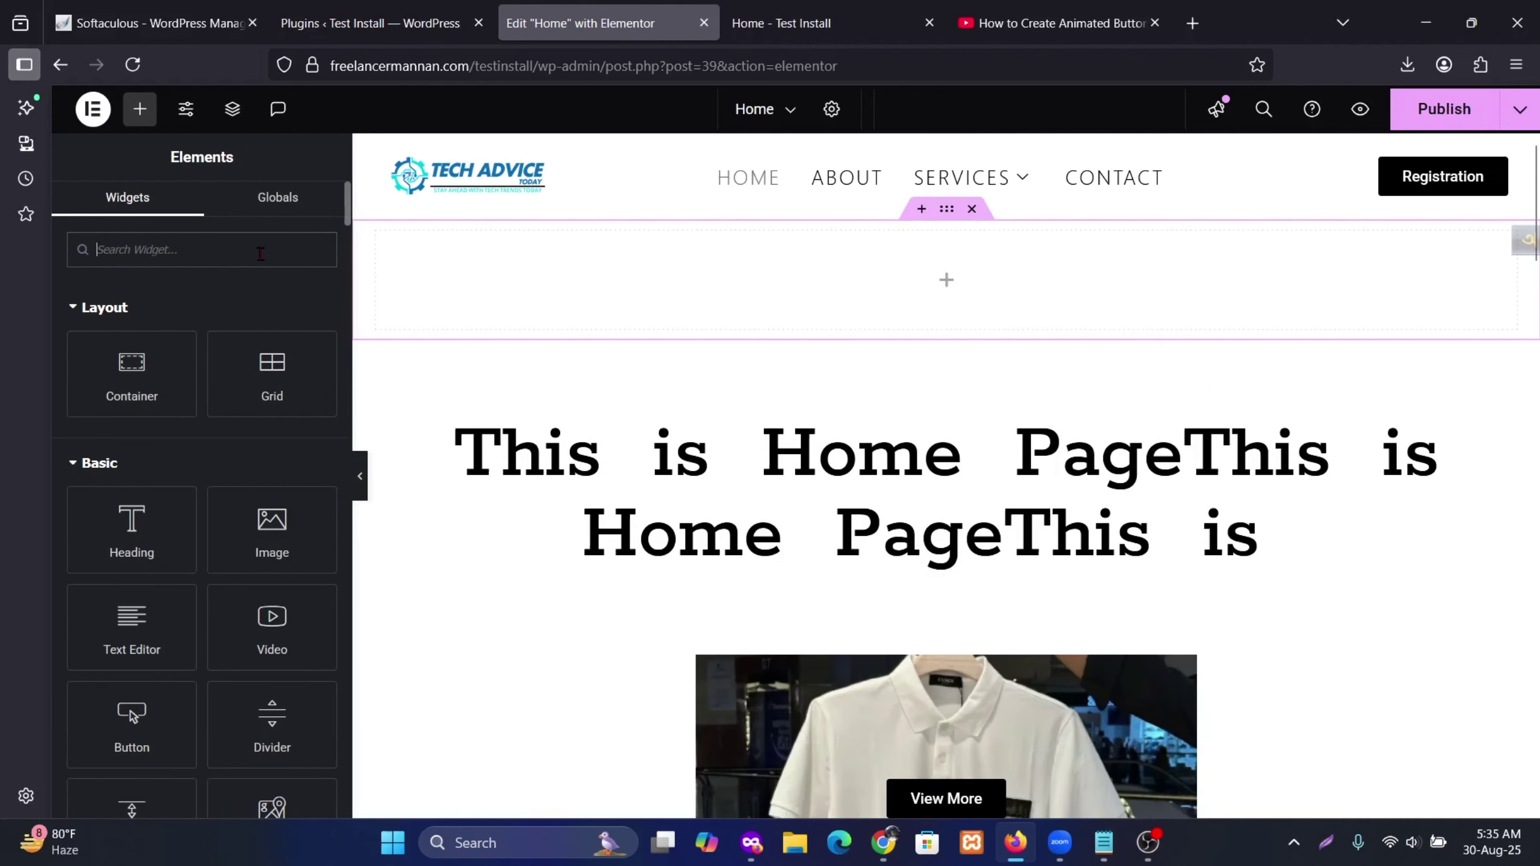
left_click_drag(168, 335, 1041, 272)
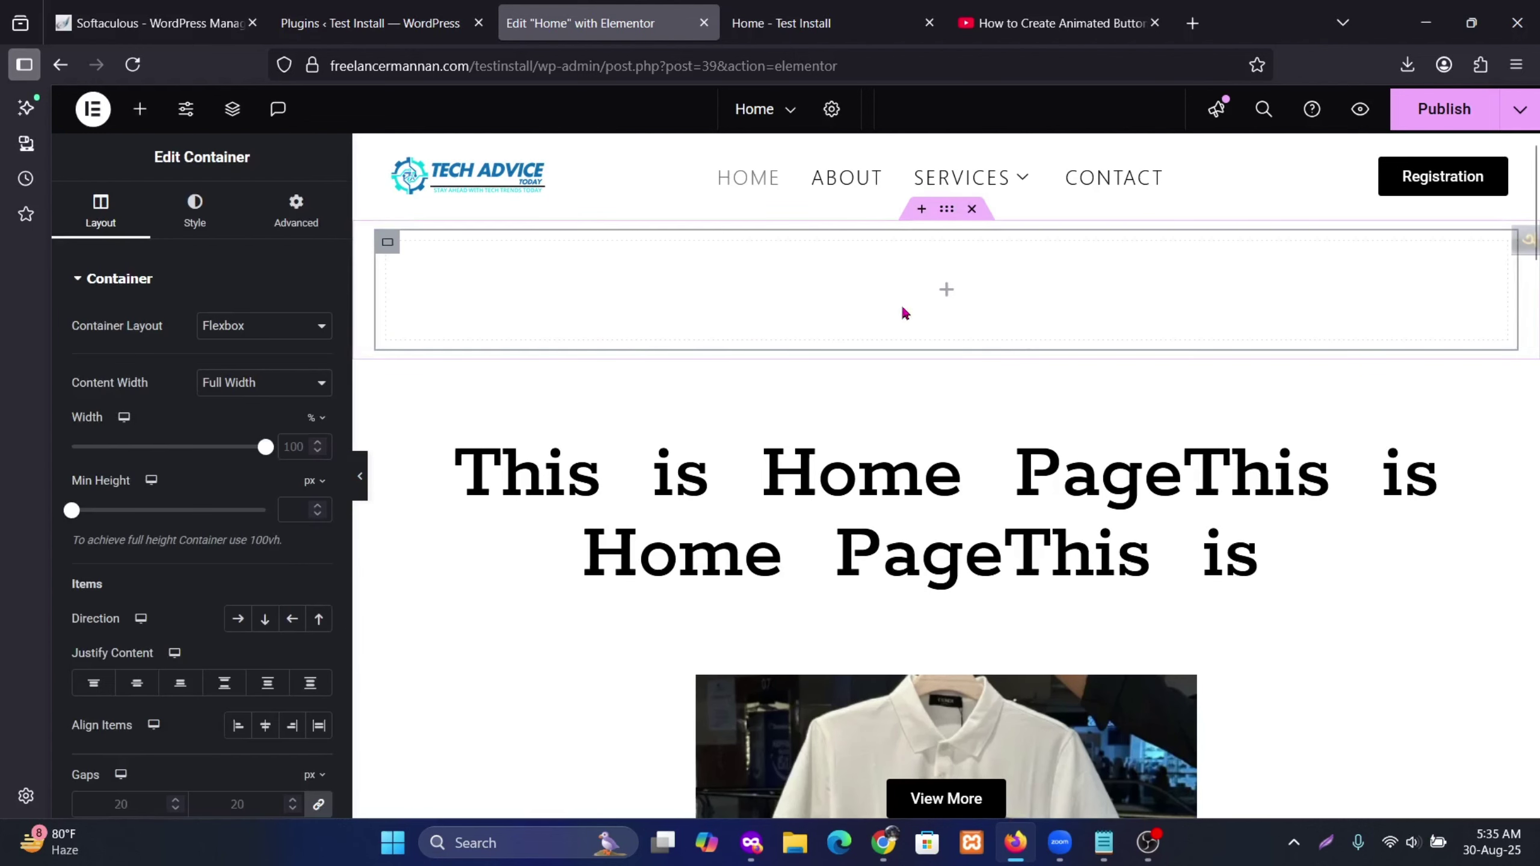
Step: Try the Boxed content width on the nested container and return it to Full Width
left_click(270, 390)
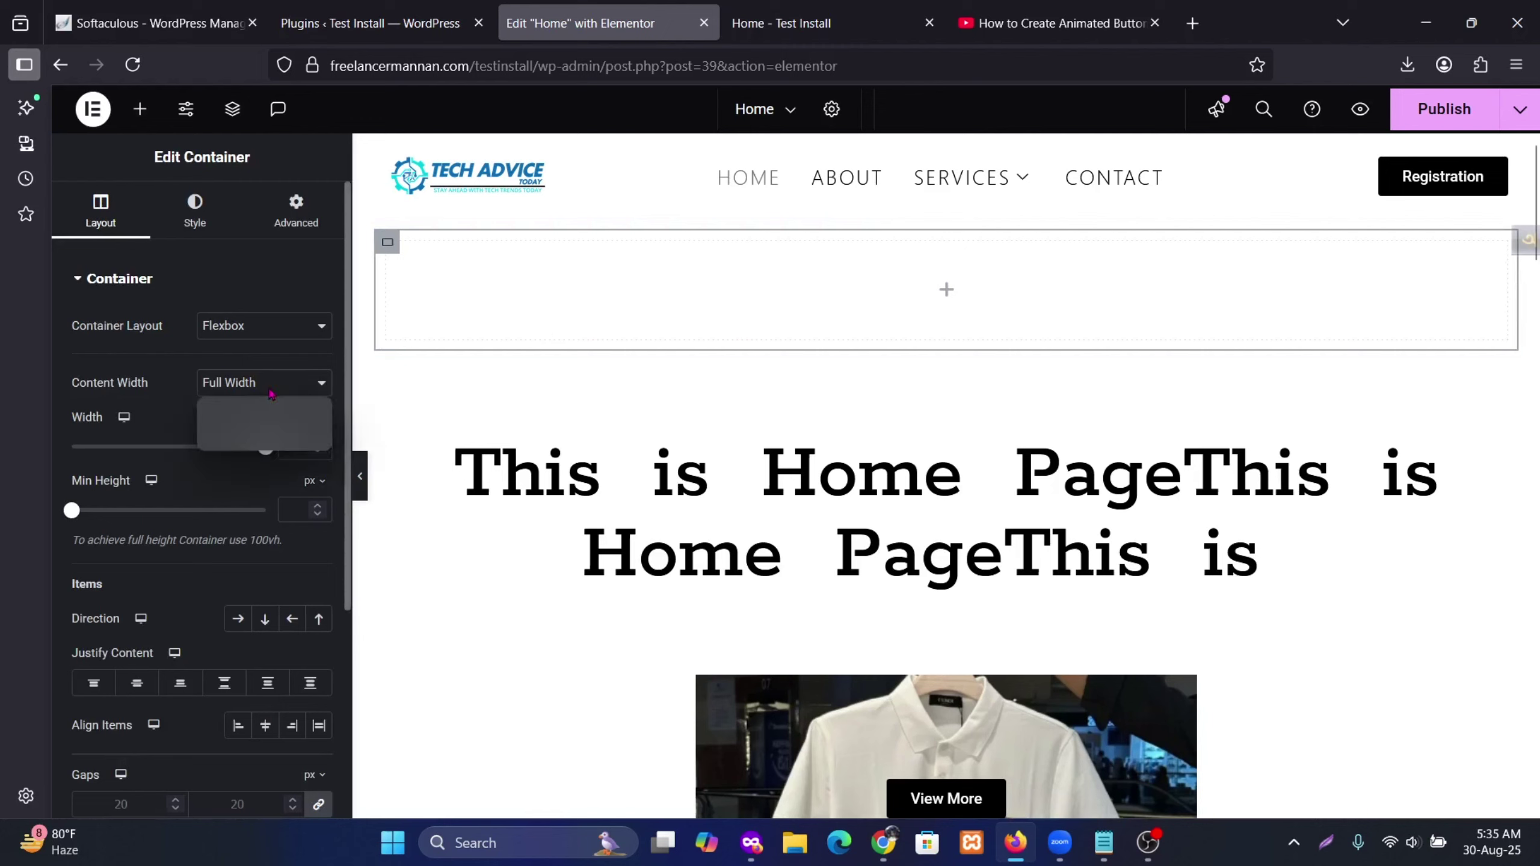
left_click(266, 413)
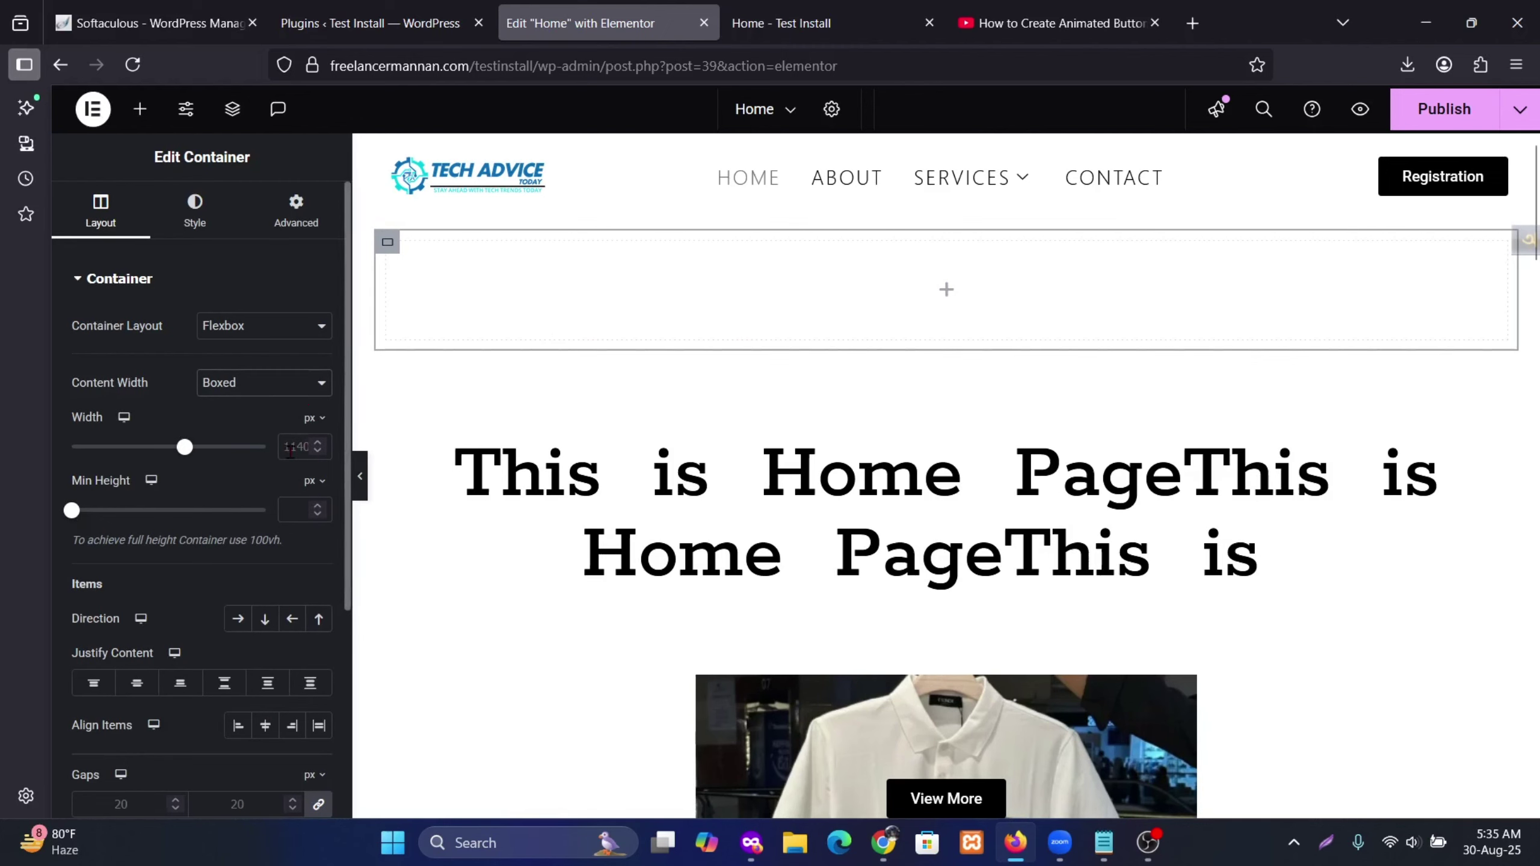
left_click(255, 391)
left_click(250, 434)
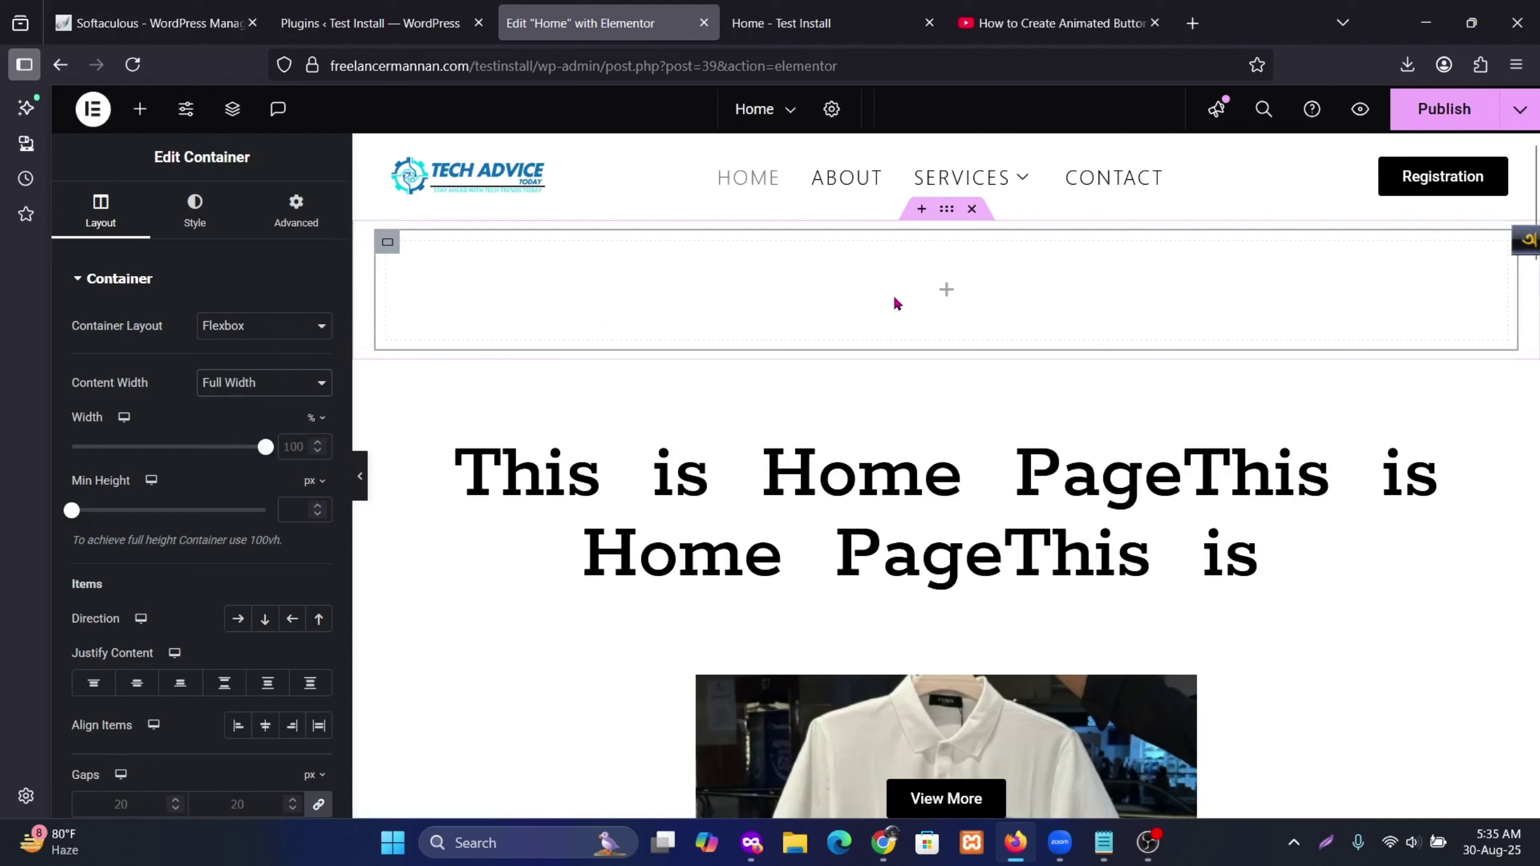
scroll(267, 468, "down", 2)
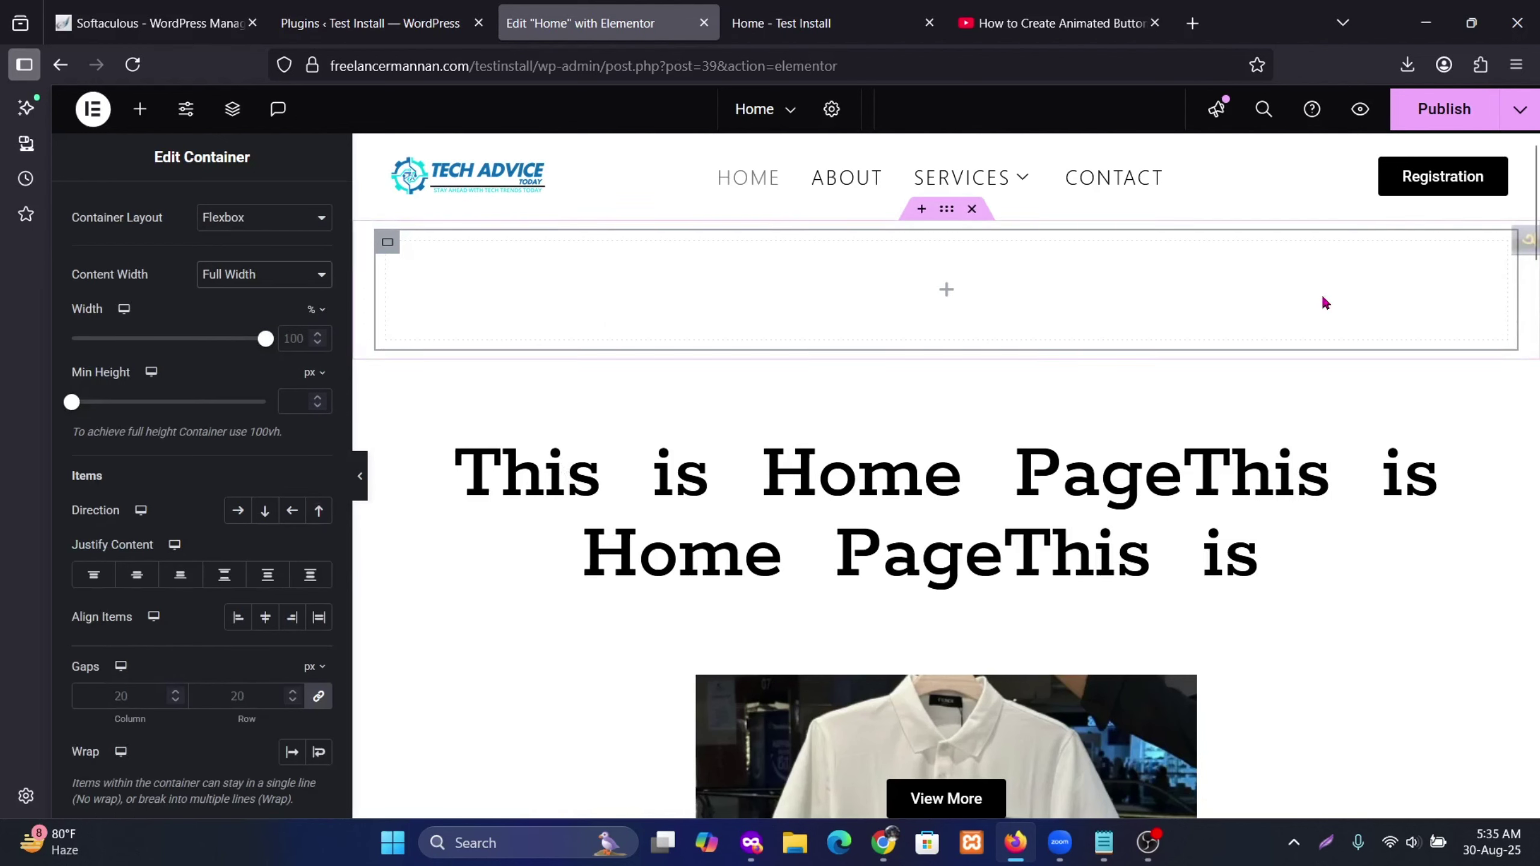
scroll(213, 352, "up", 2)
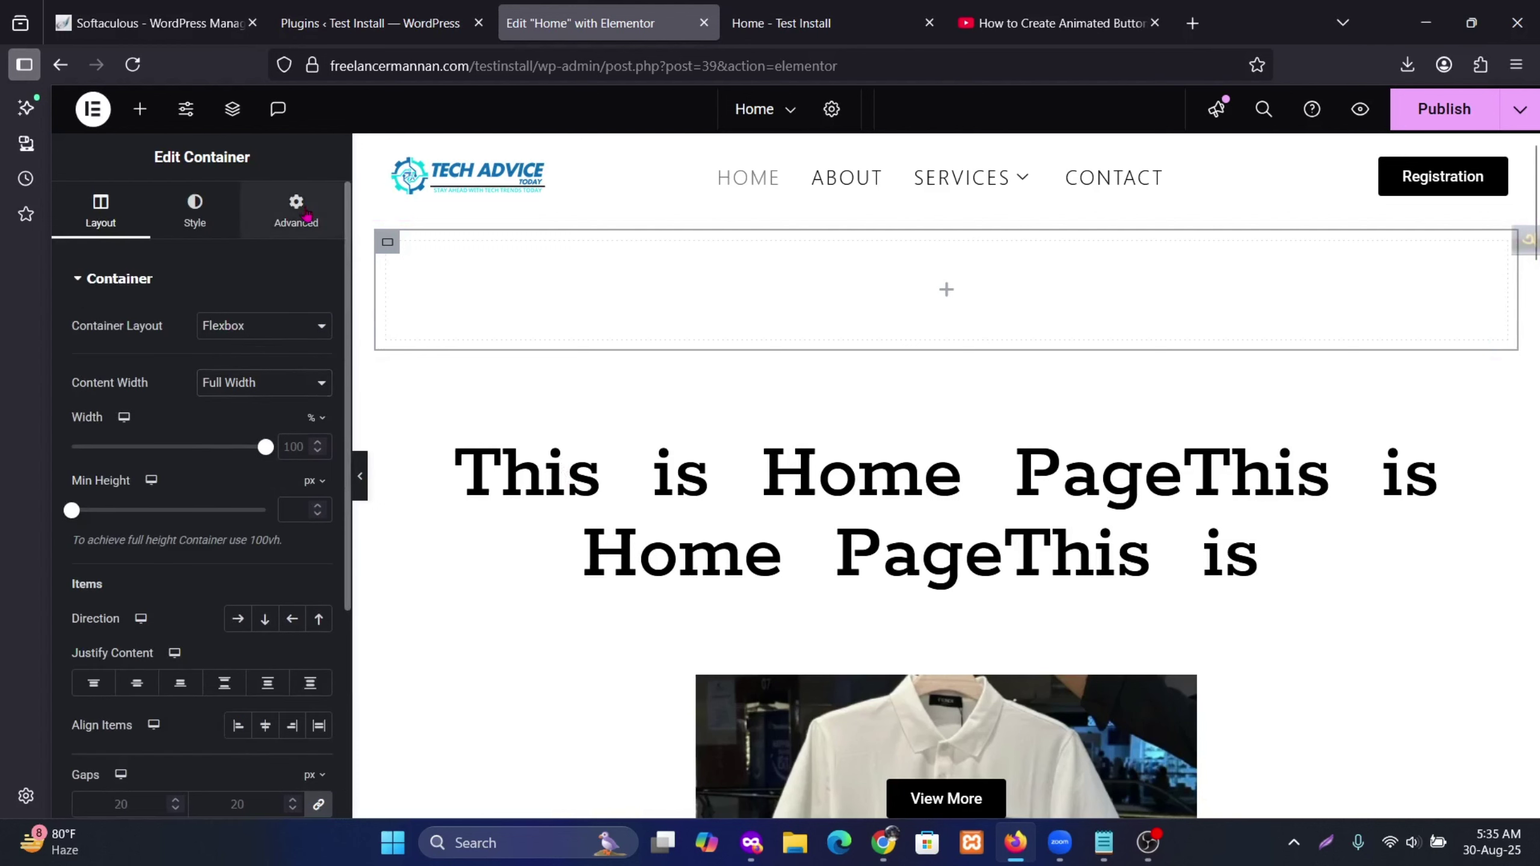
Step: Set the padding of both the outer container and its nested container to 0 on all sides
left_click(318, 226)
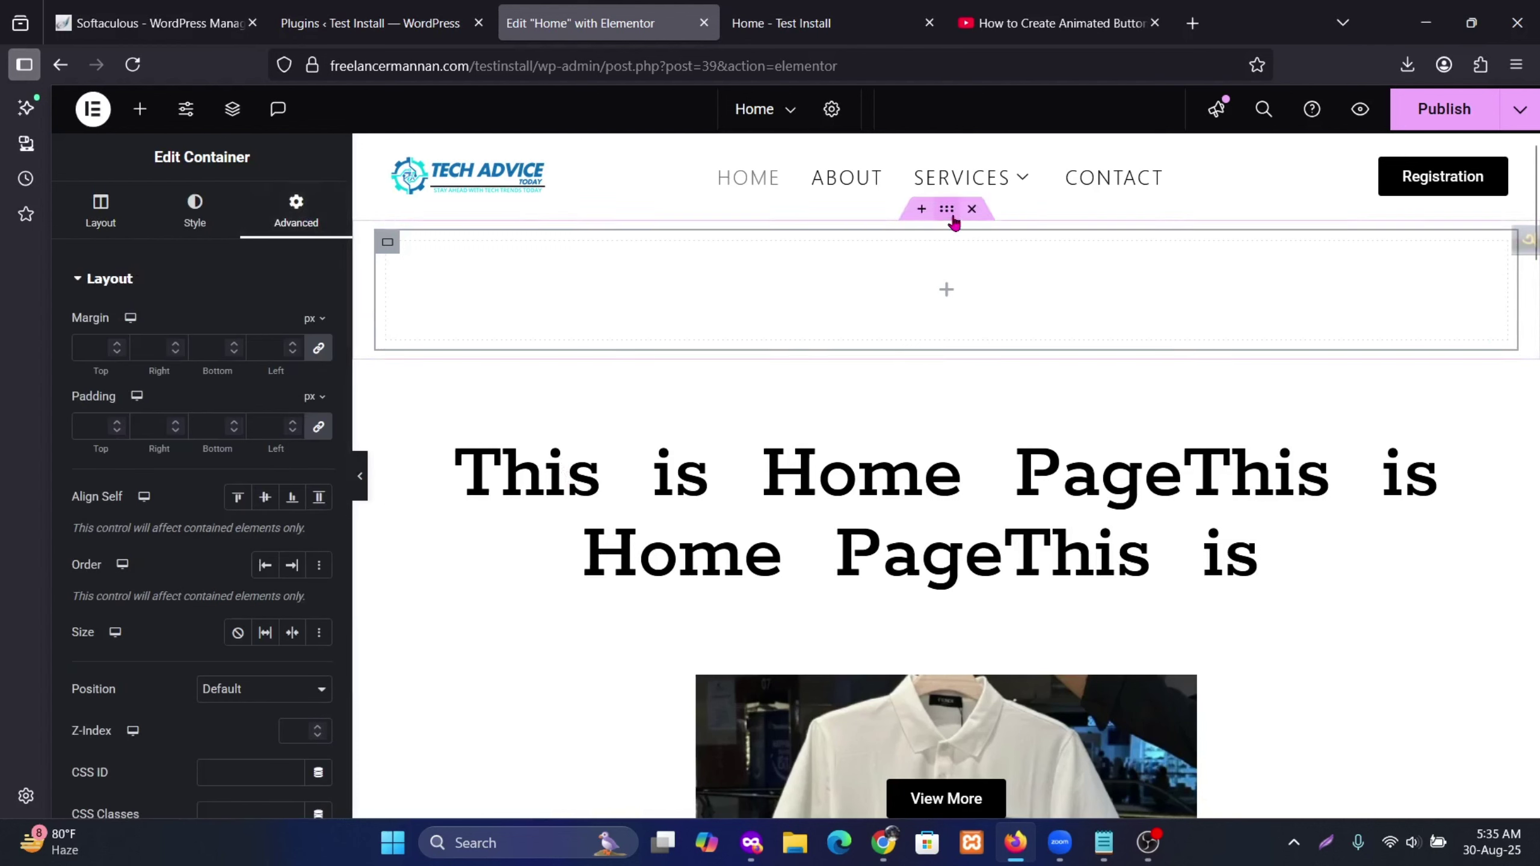
left_click(953, 221)
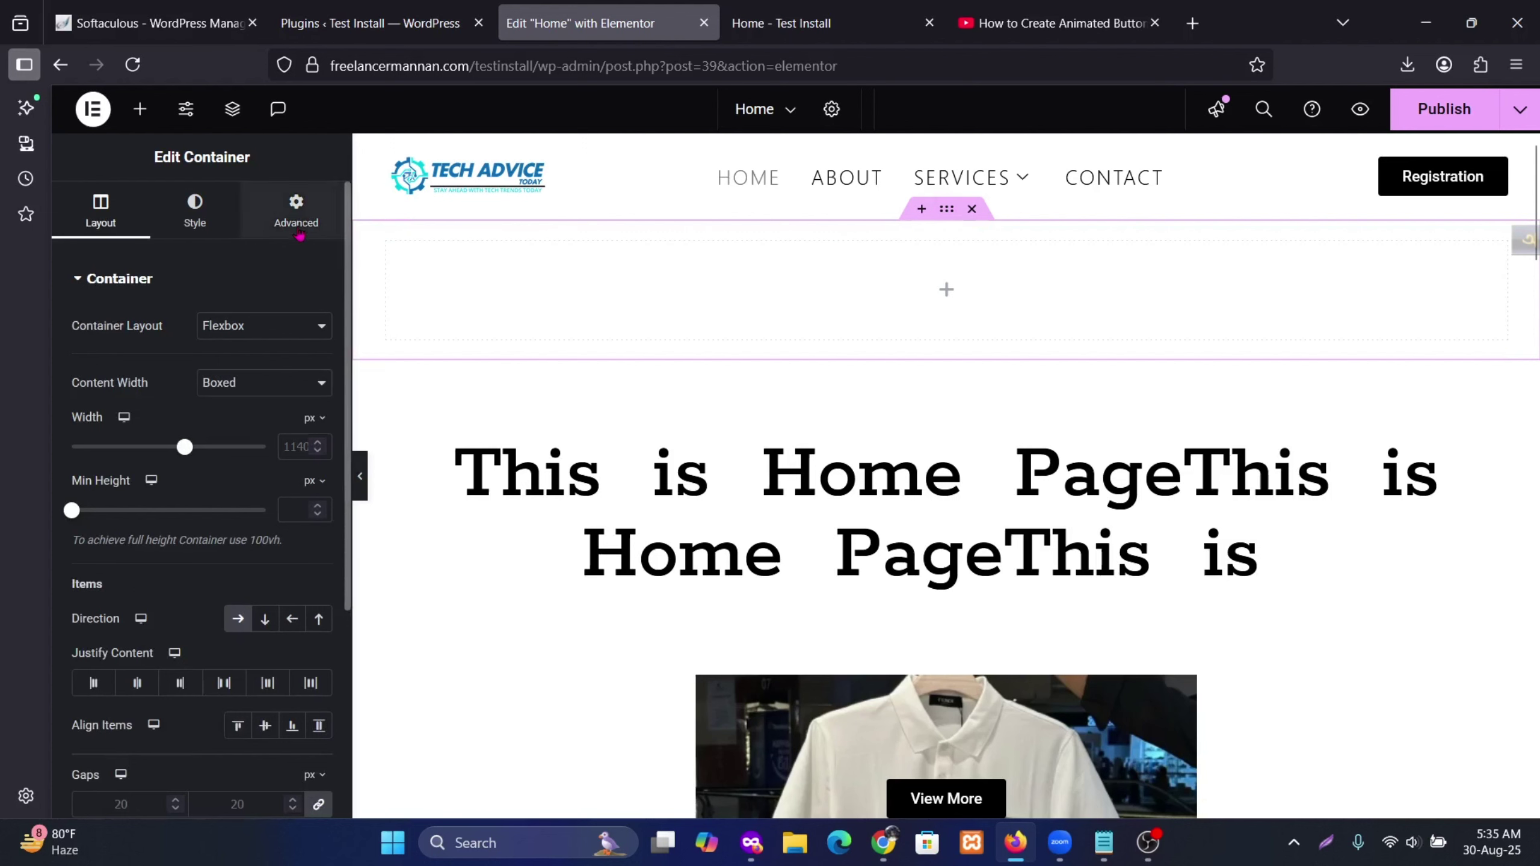
left_click(296, 209)
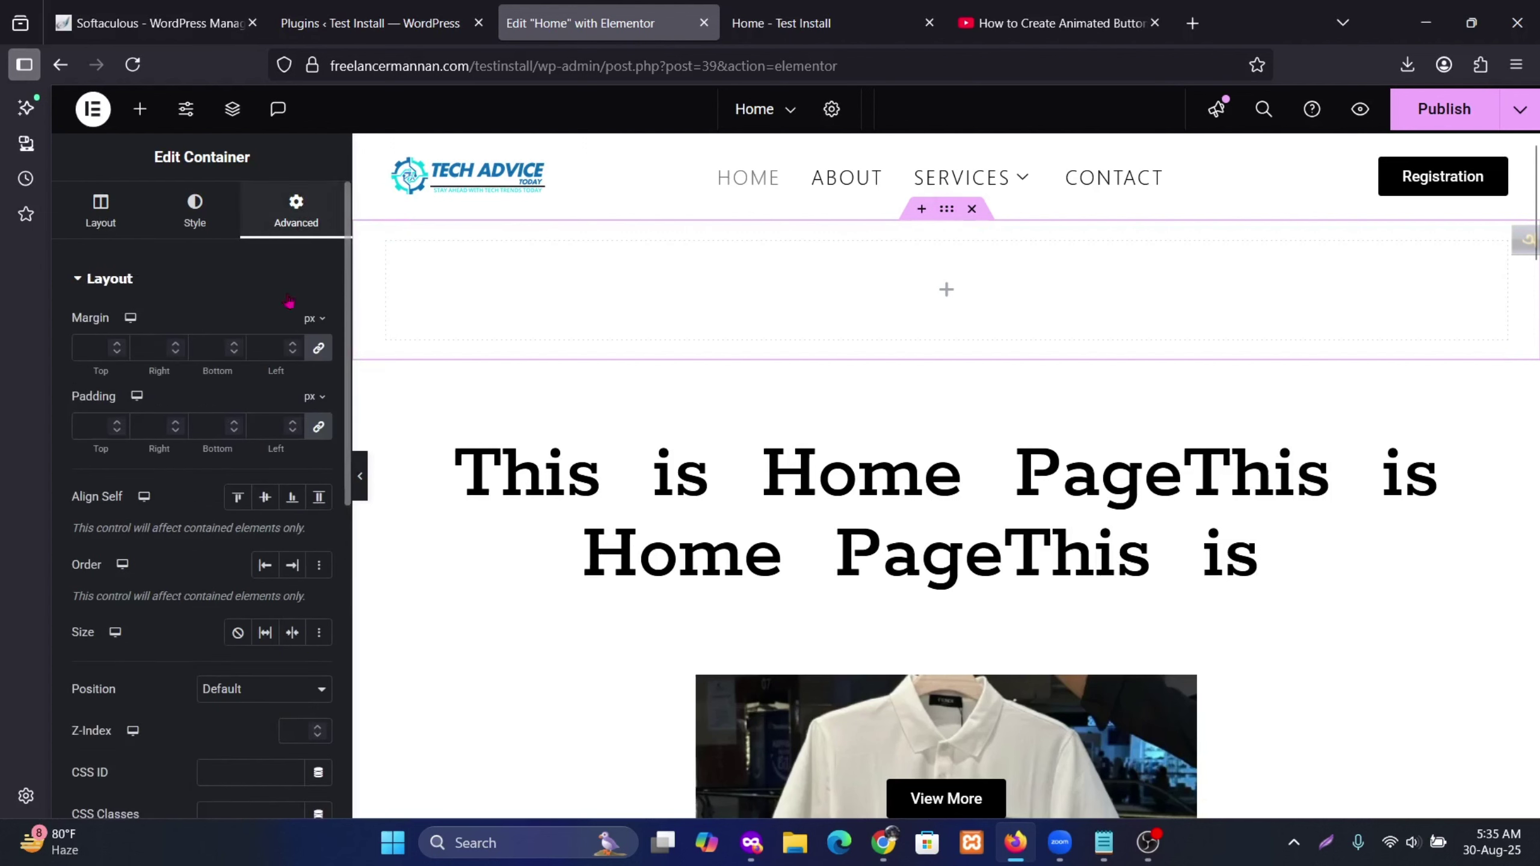
left_click(318, 427)
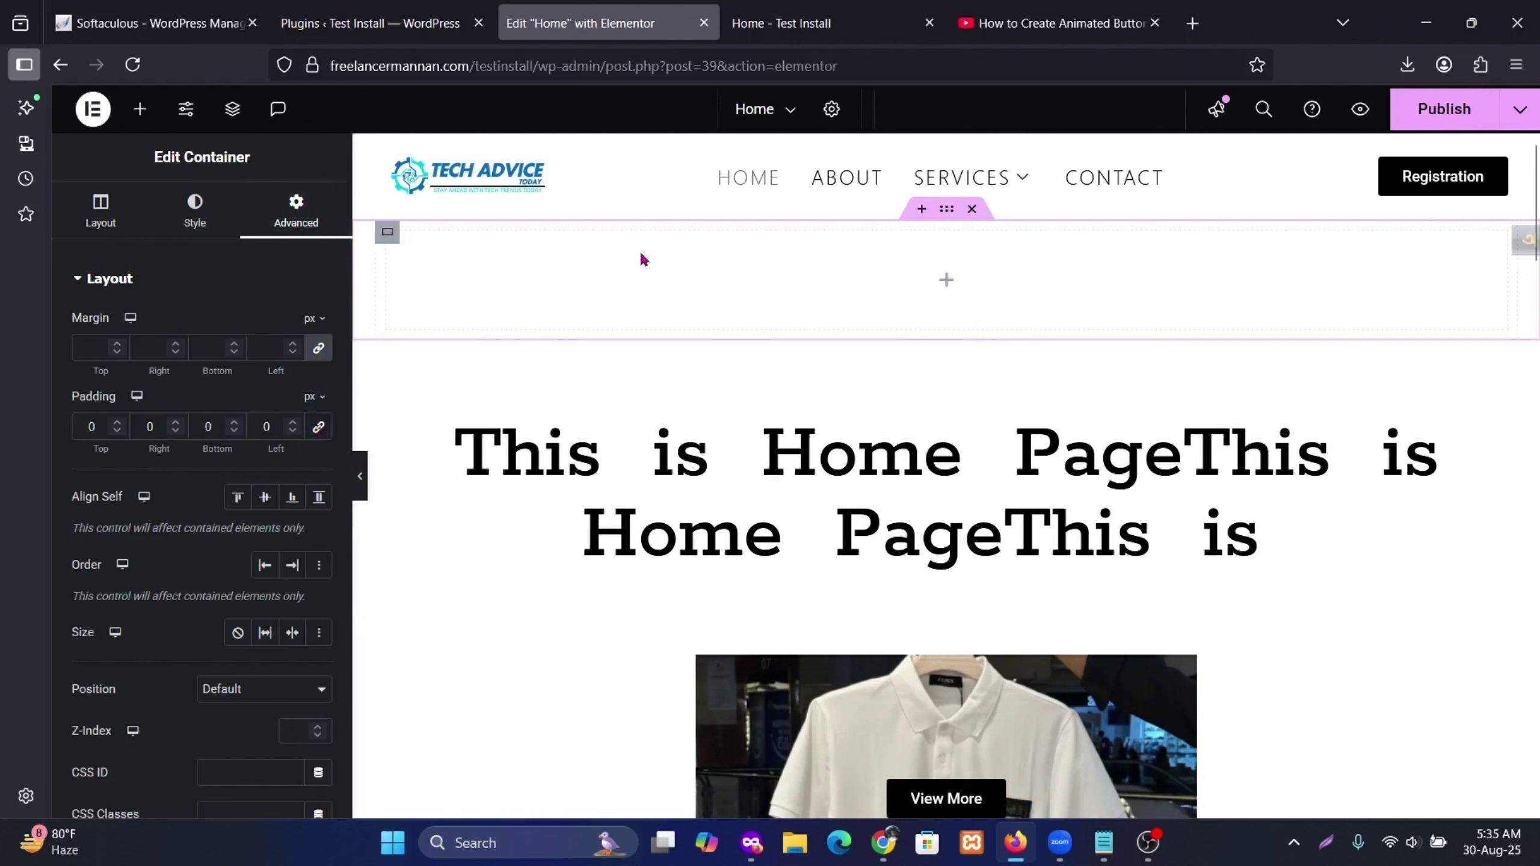
left_click(387, 231)
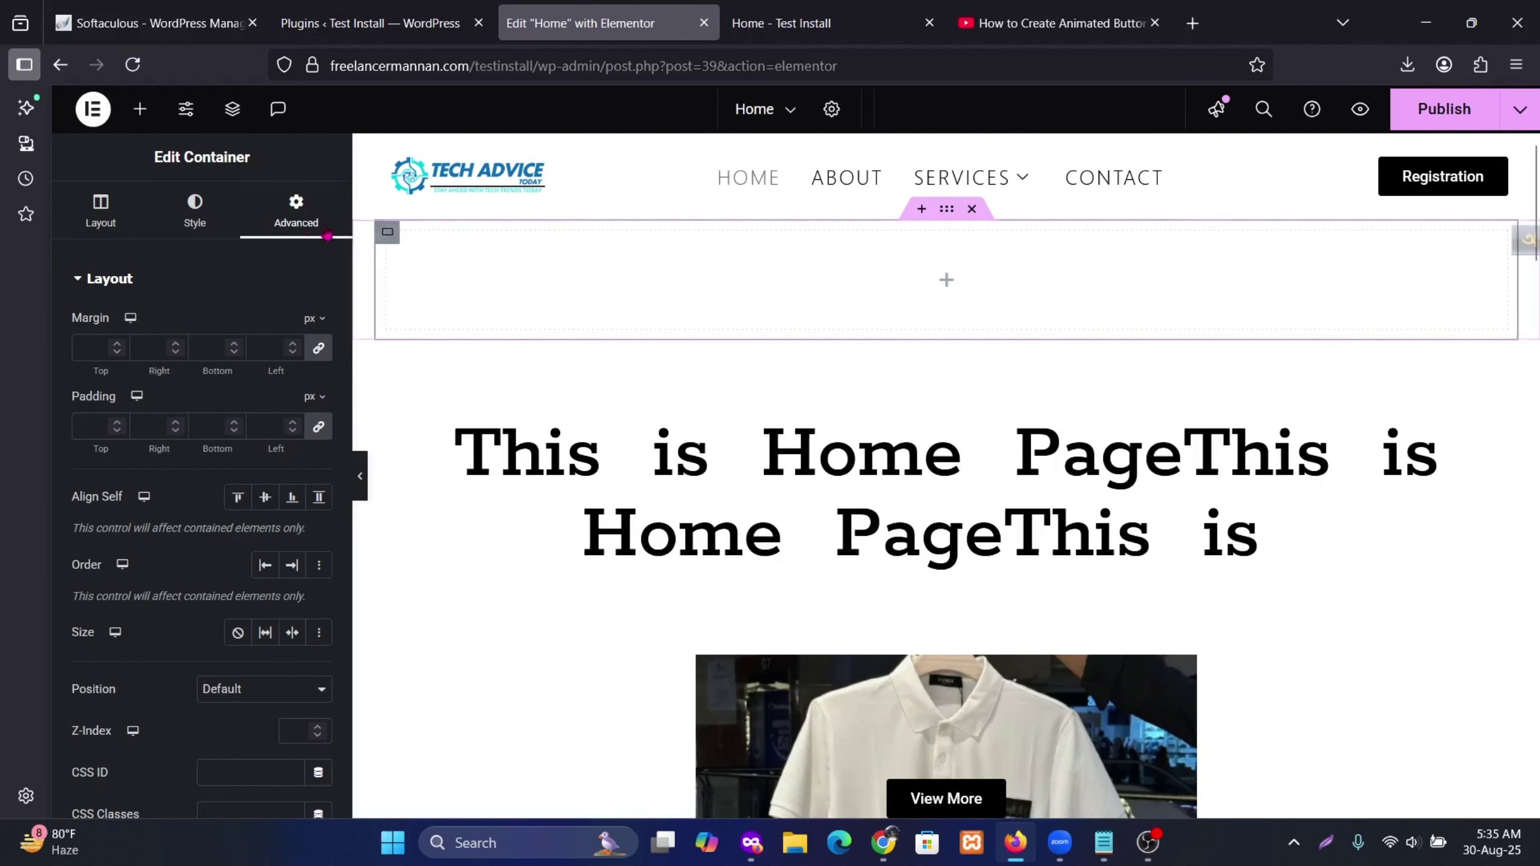
left_click(318, 426)
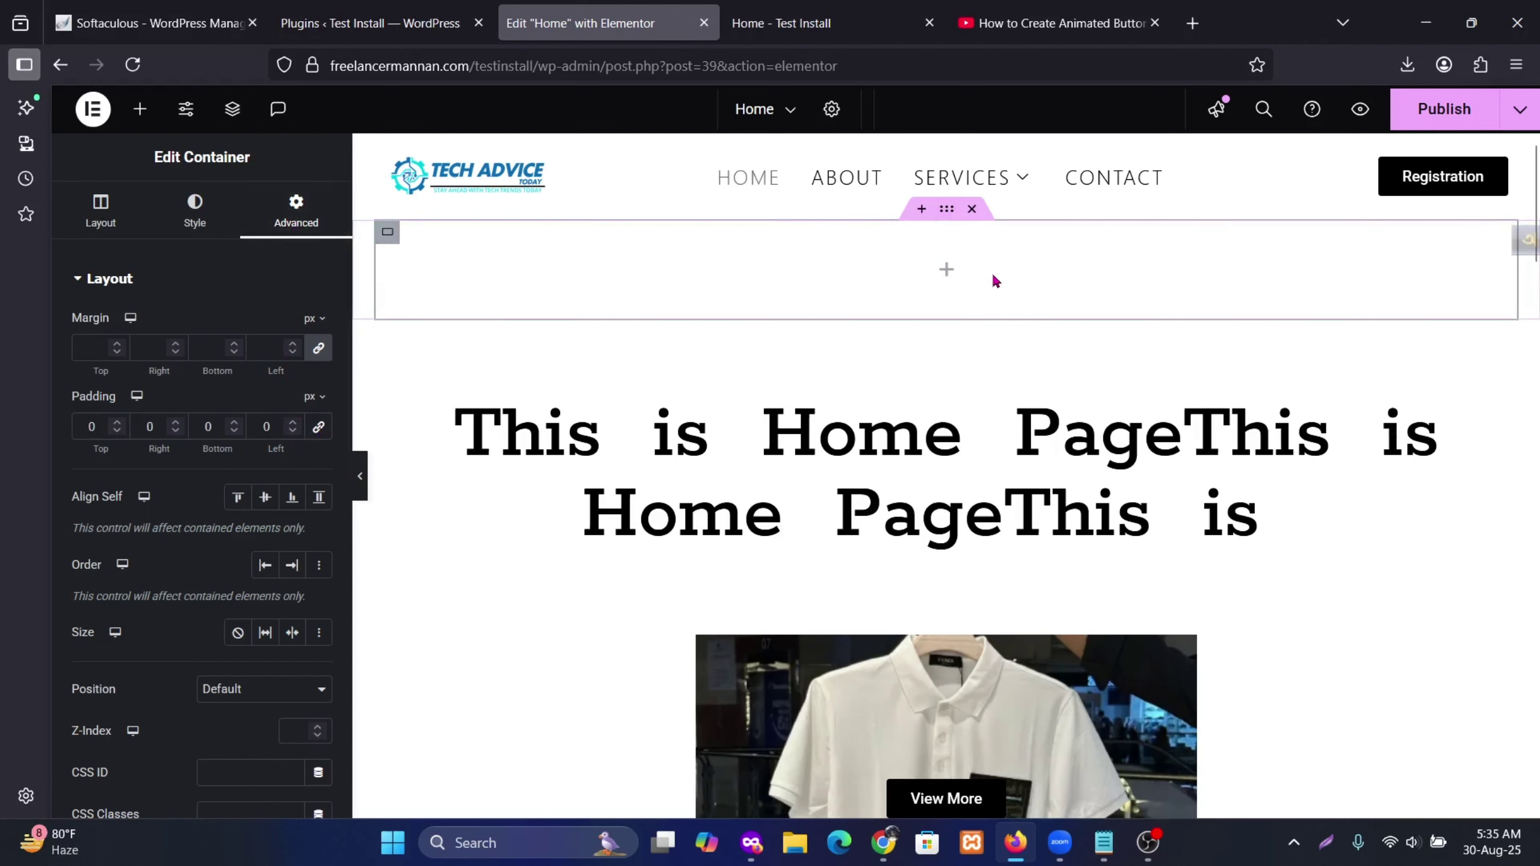
Step: Find the Slides widget by searching for "slid" and place it inside the nested container
left_click(941, 270)
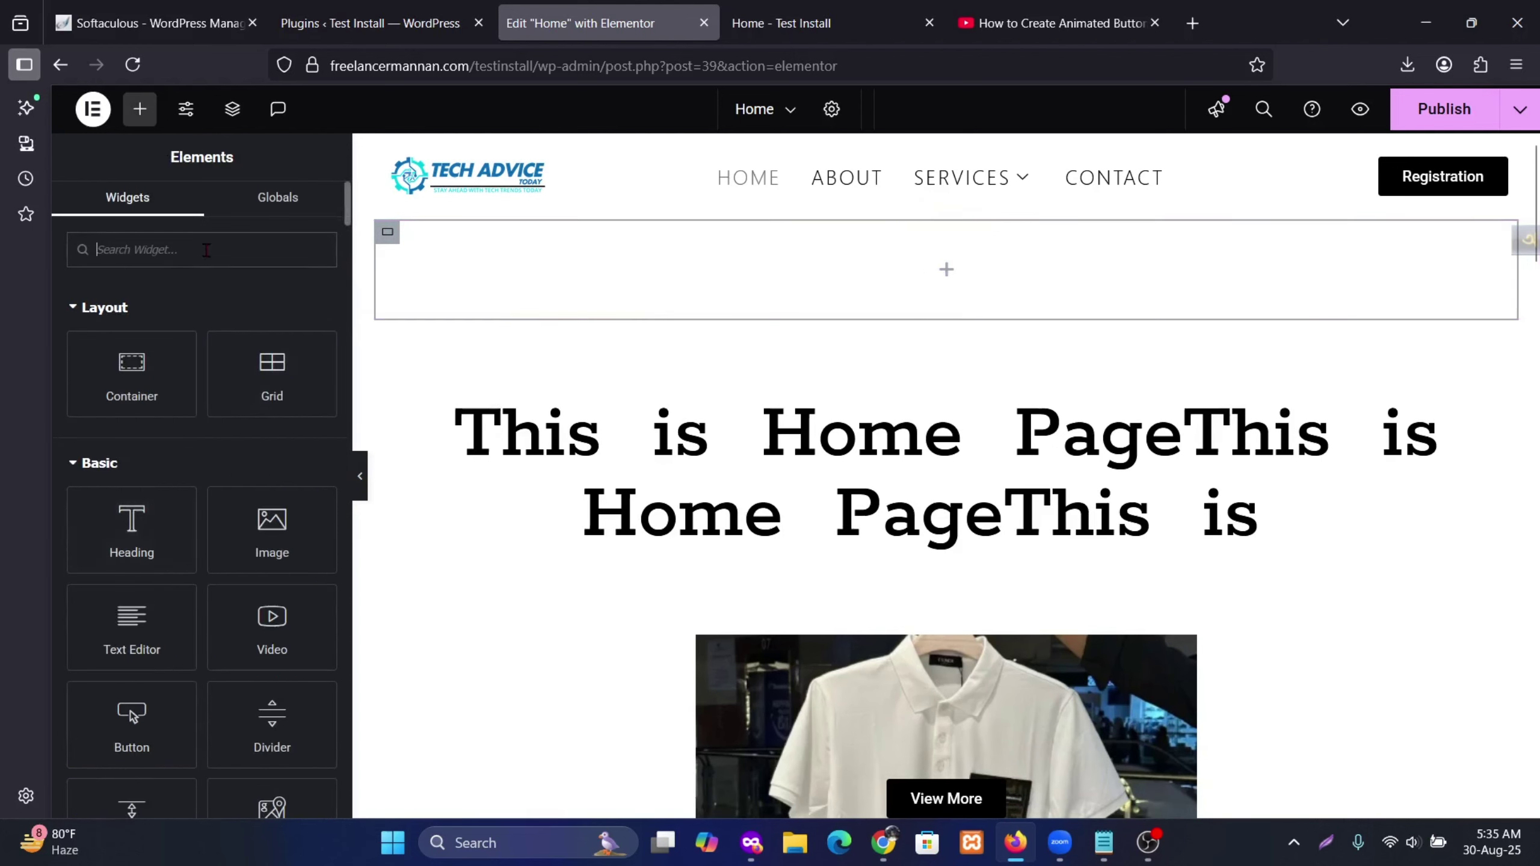
type("lid")
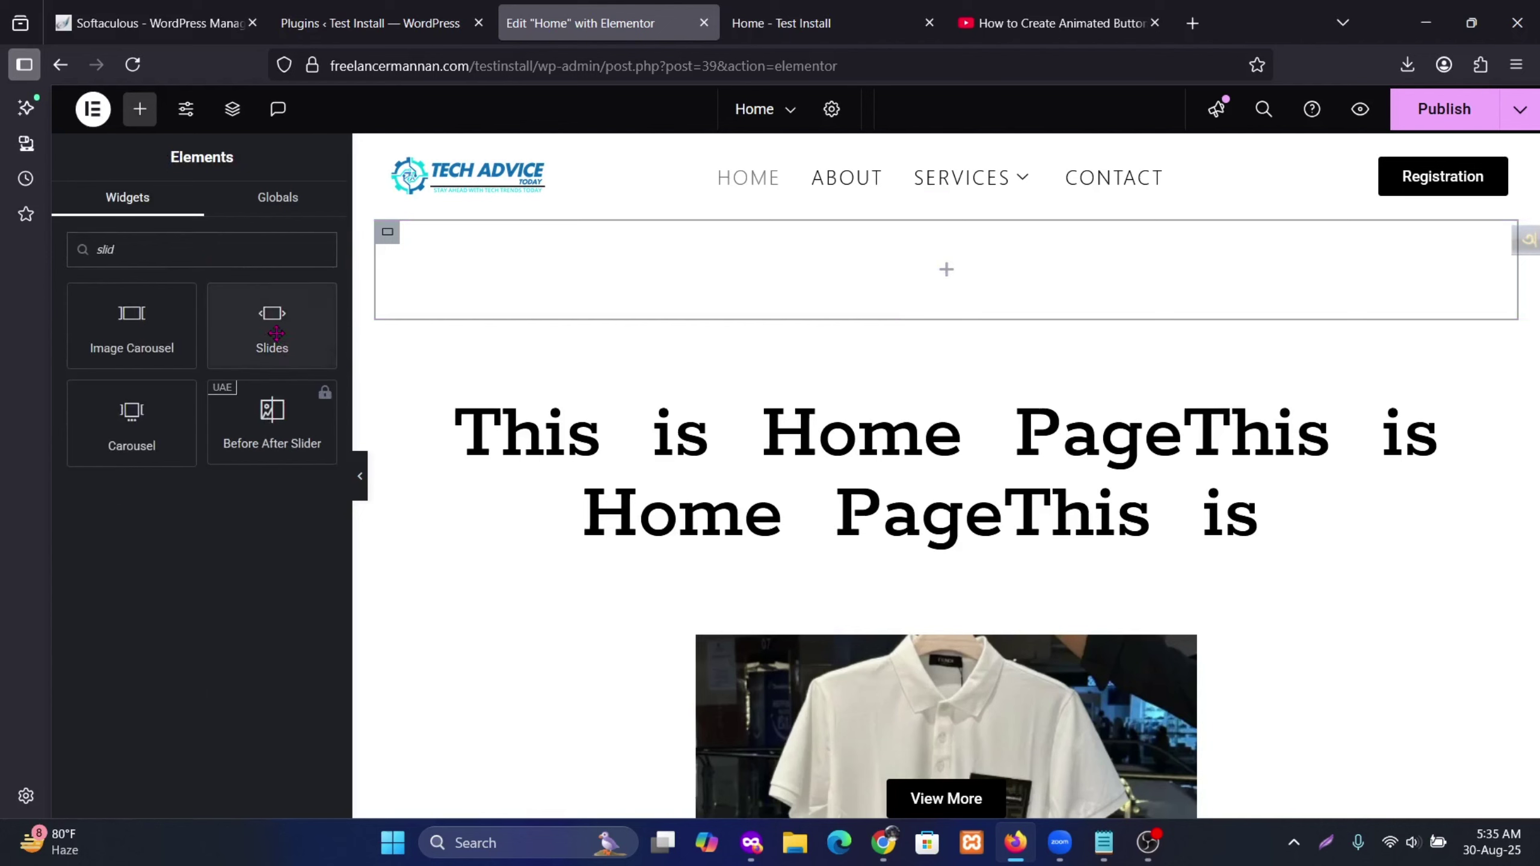
left_click_drag(276, 333, 835, 271)
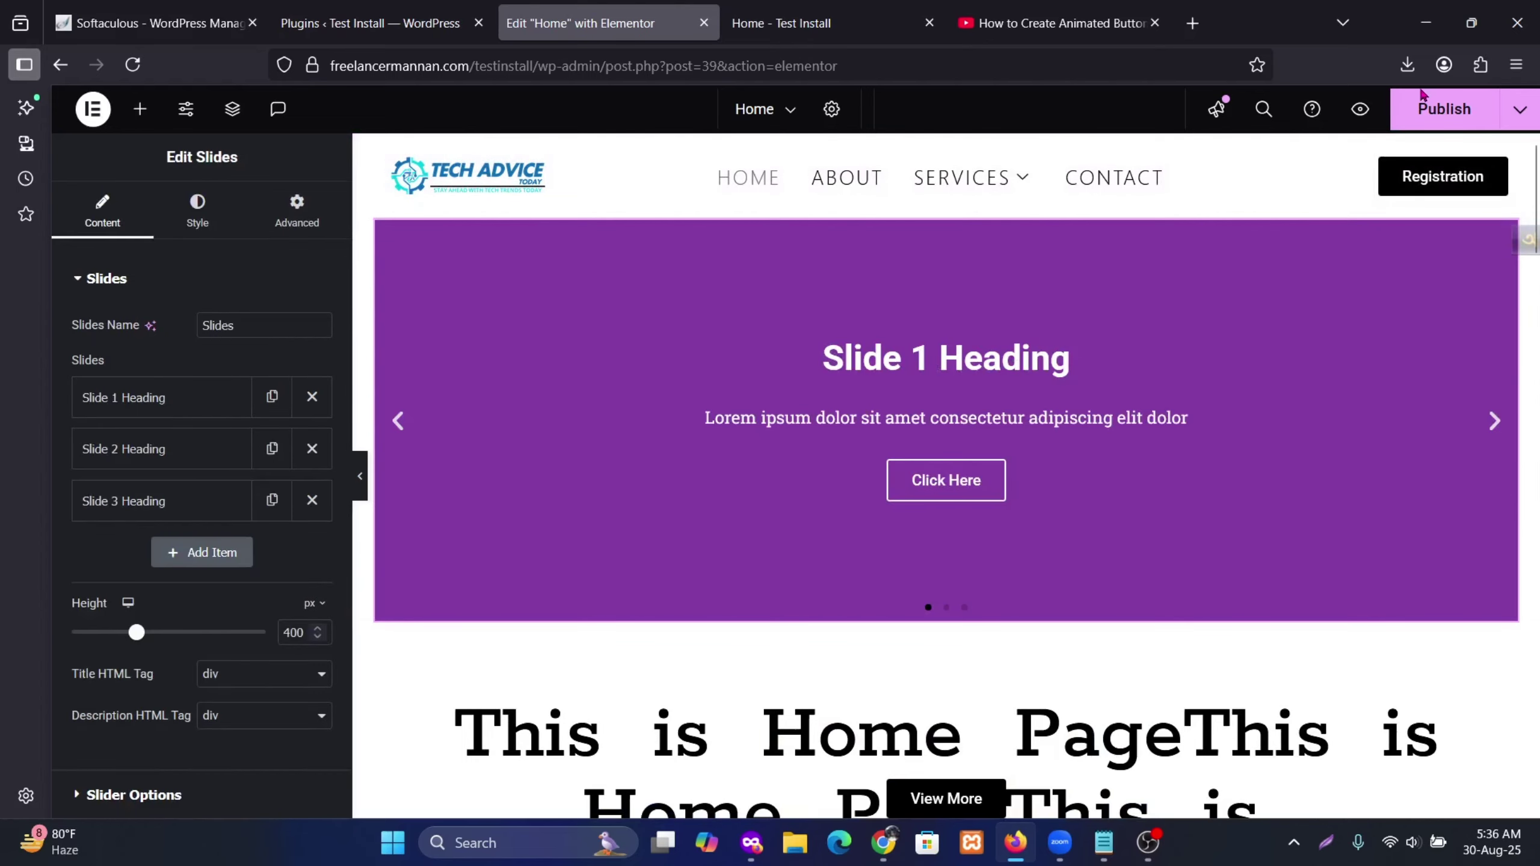
Step: Publish the Home page and step through the new slider in the page preview
left_click(1401, 122)
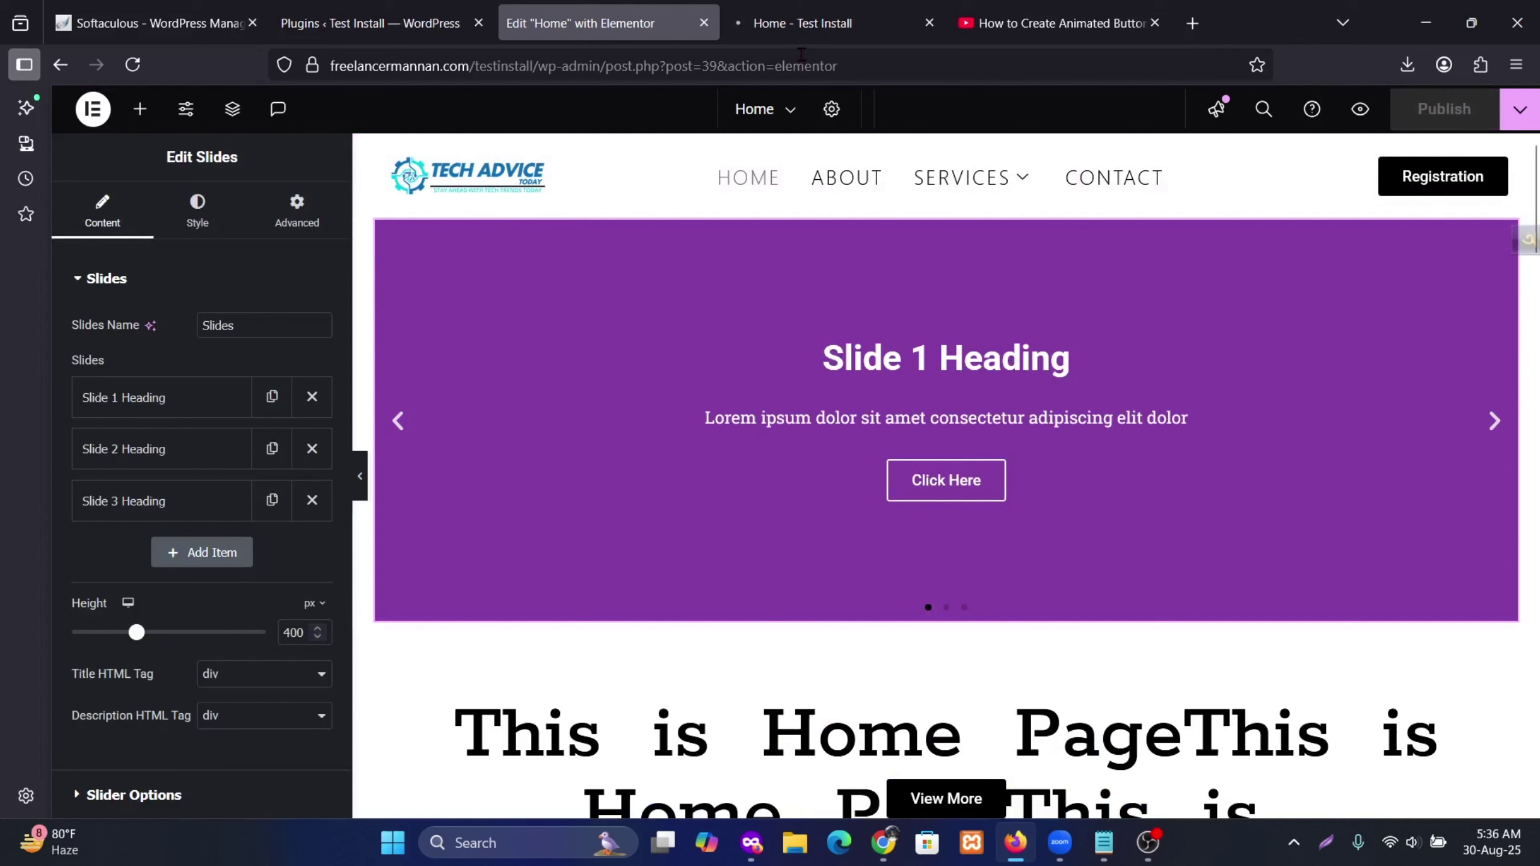
left_click(801, 24)
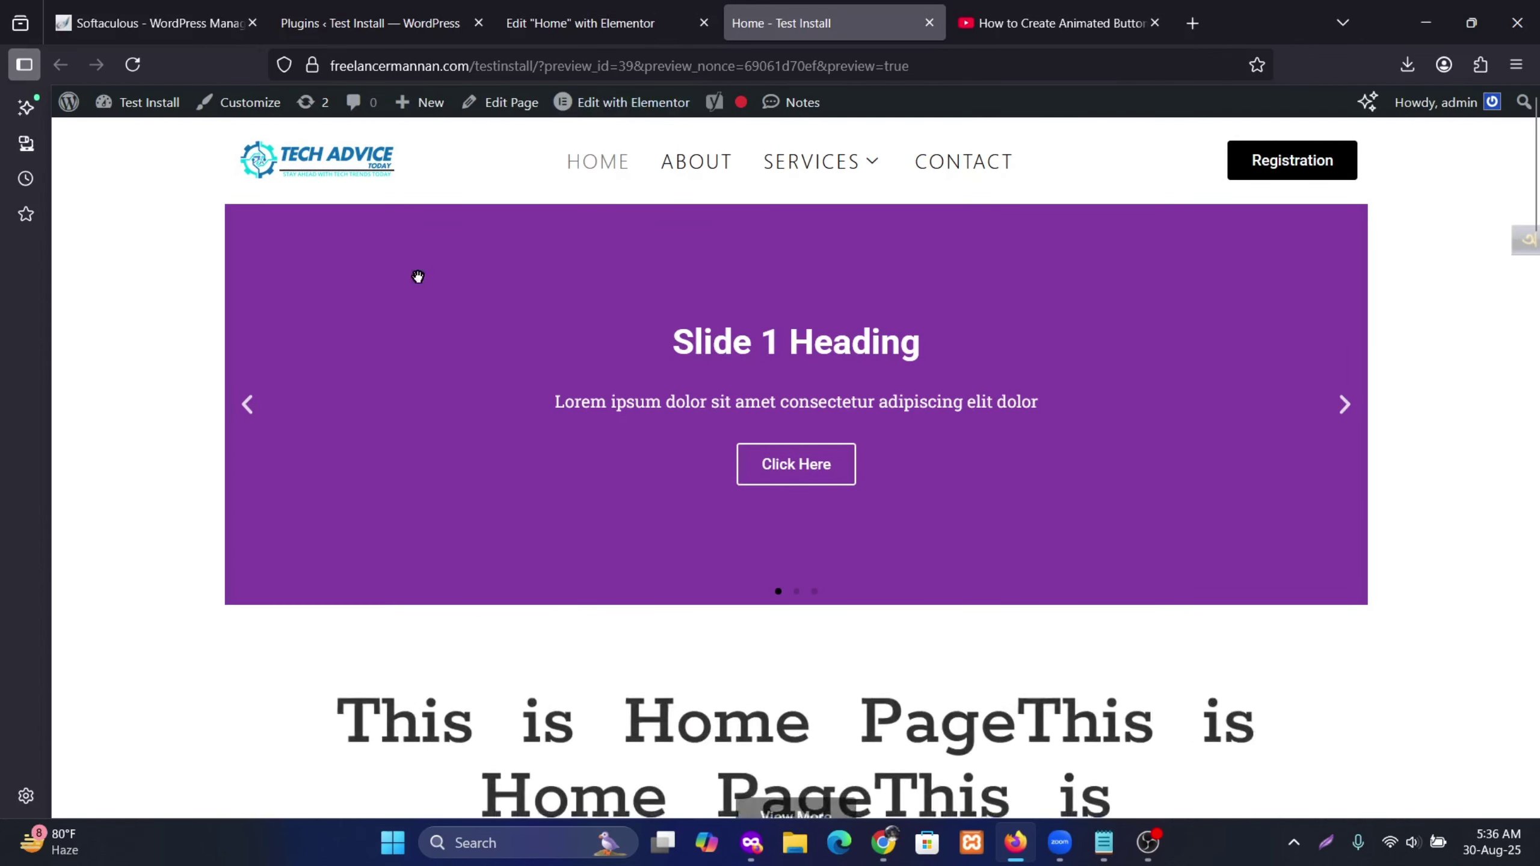
left_click(1344, 407)
left_click(1344, 407)
left_click(1345, 407)
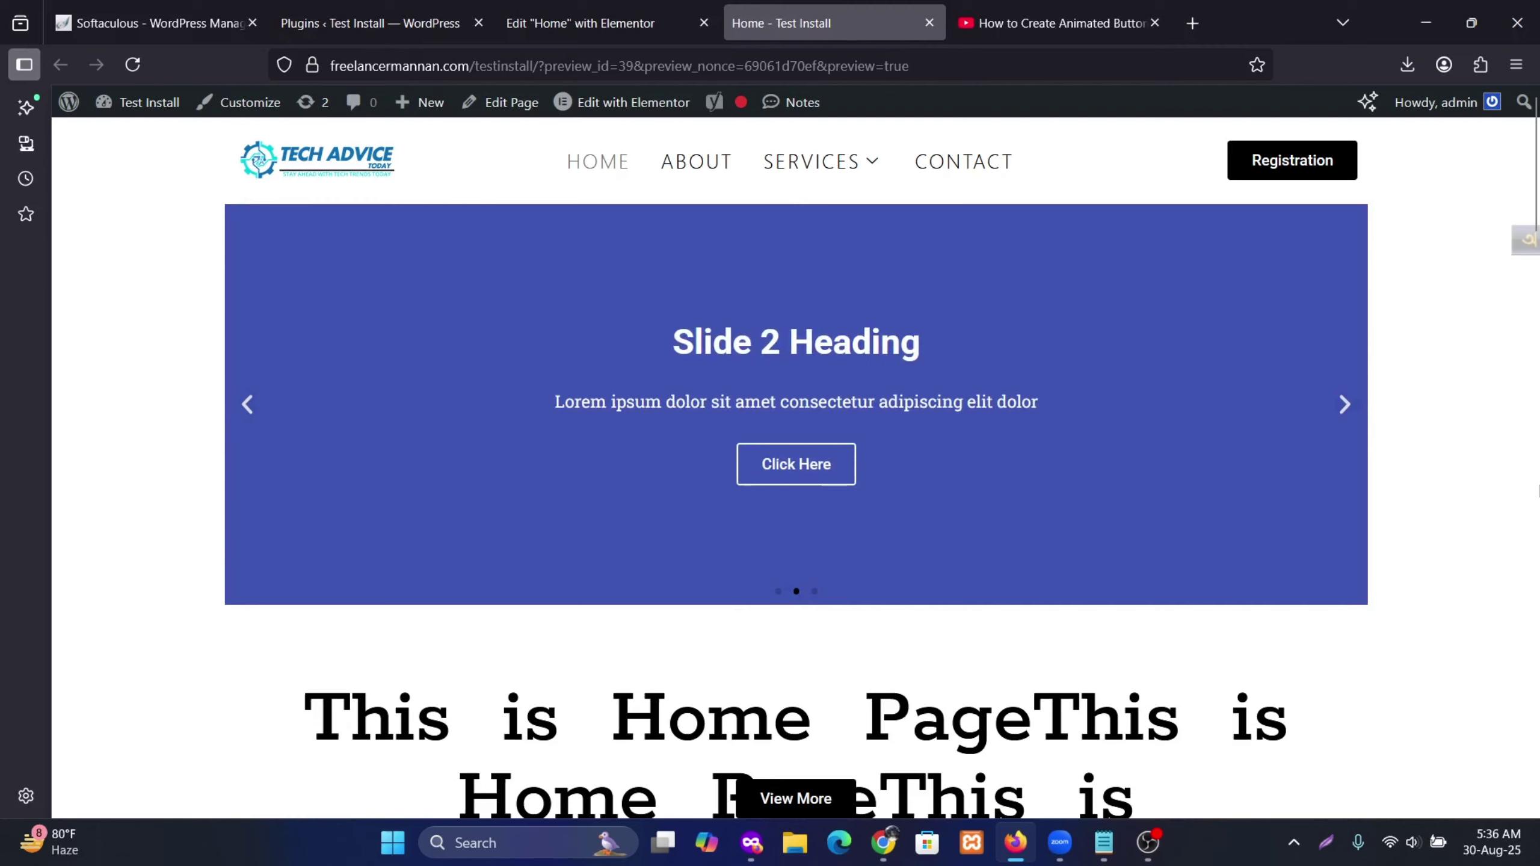
Step: Back in the Elementor editor, set the outer container's content width to Full Width
key("ctrl+shift+Tab")
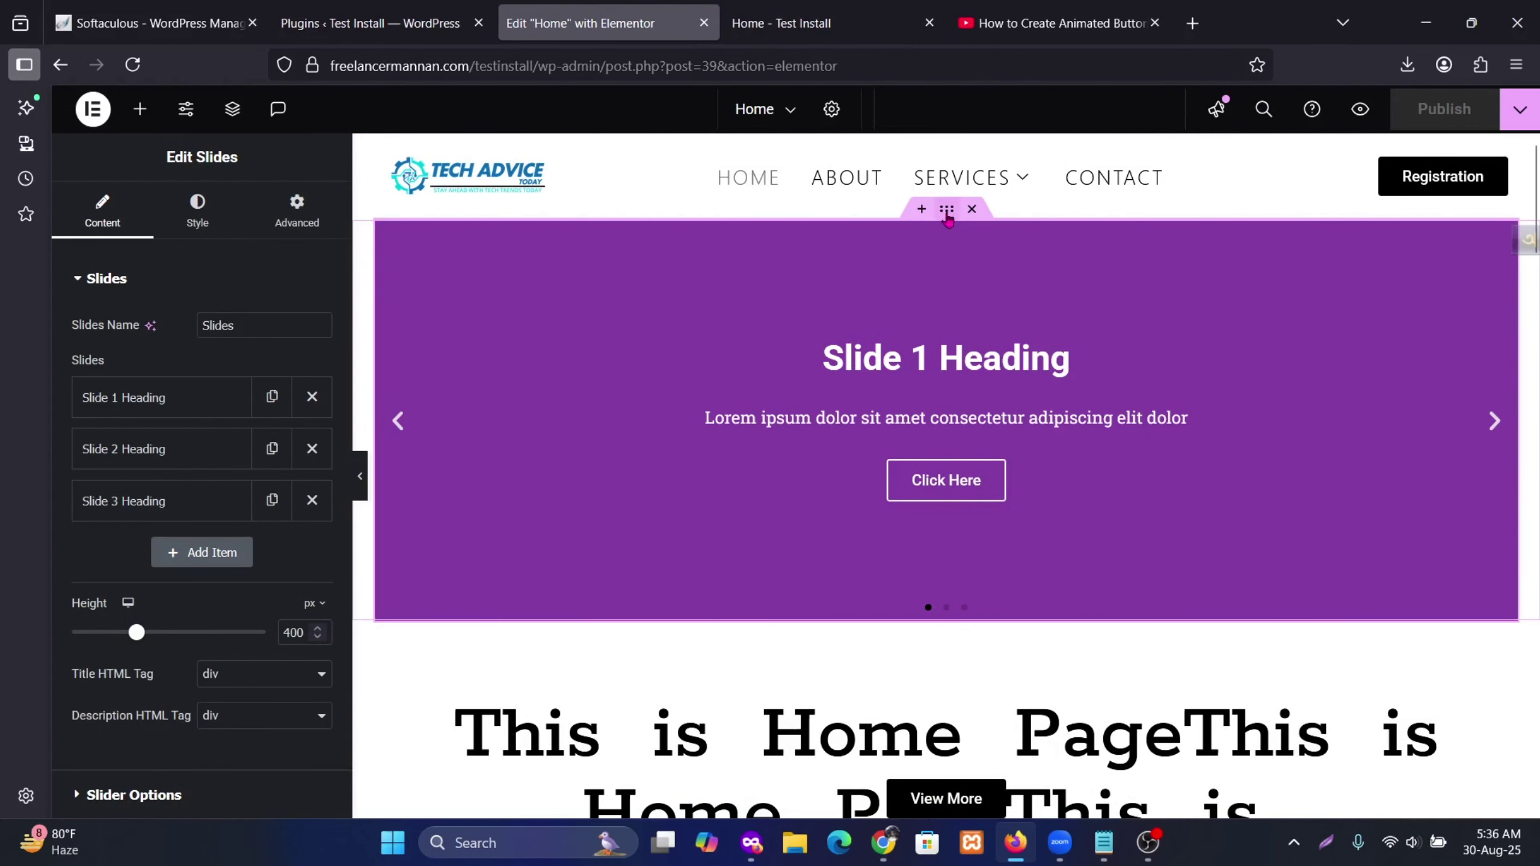
left_click(948, 219)
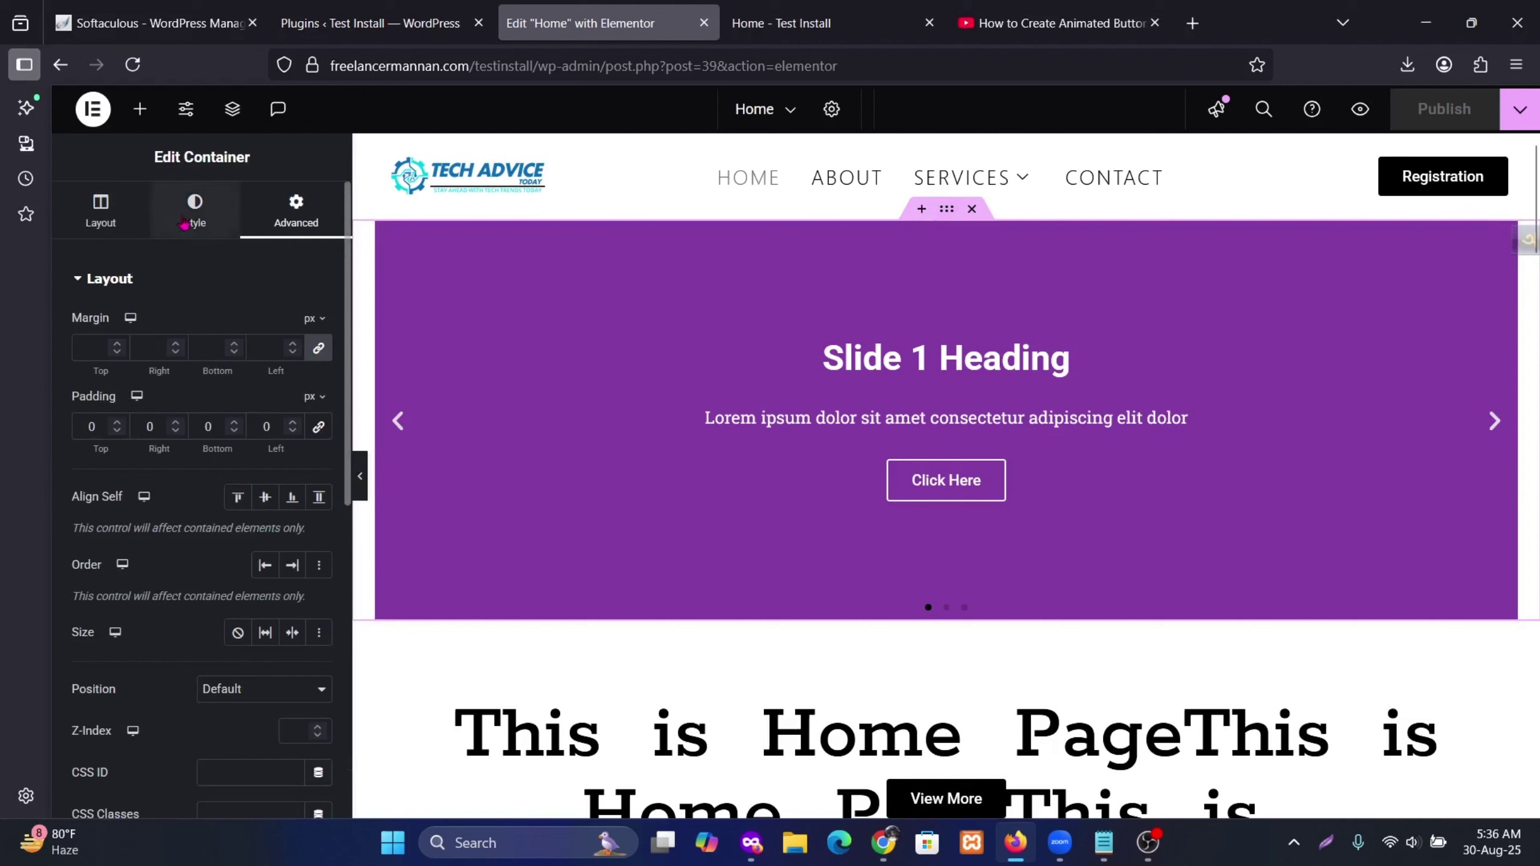
left_click(100, 220)
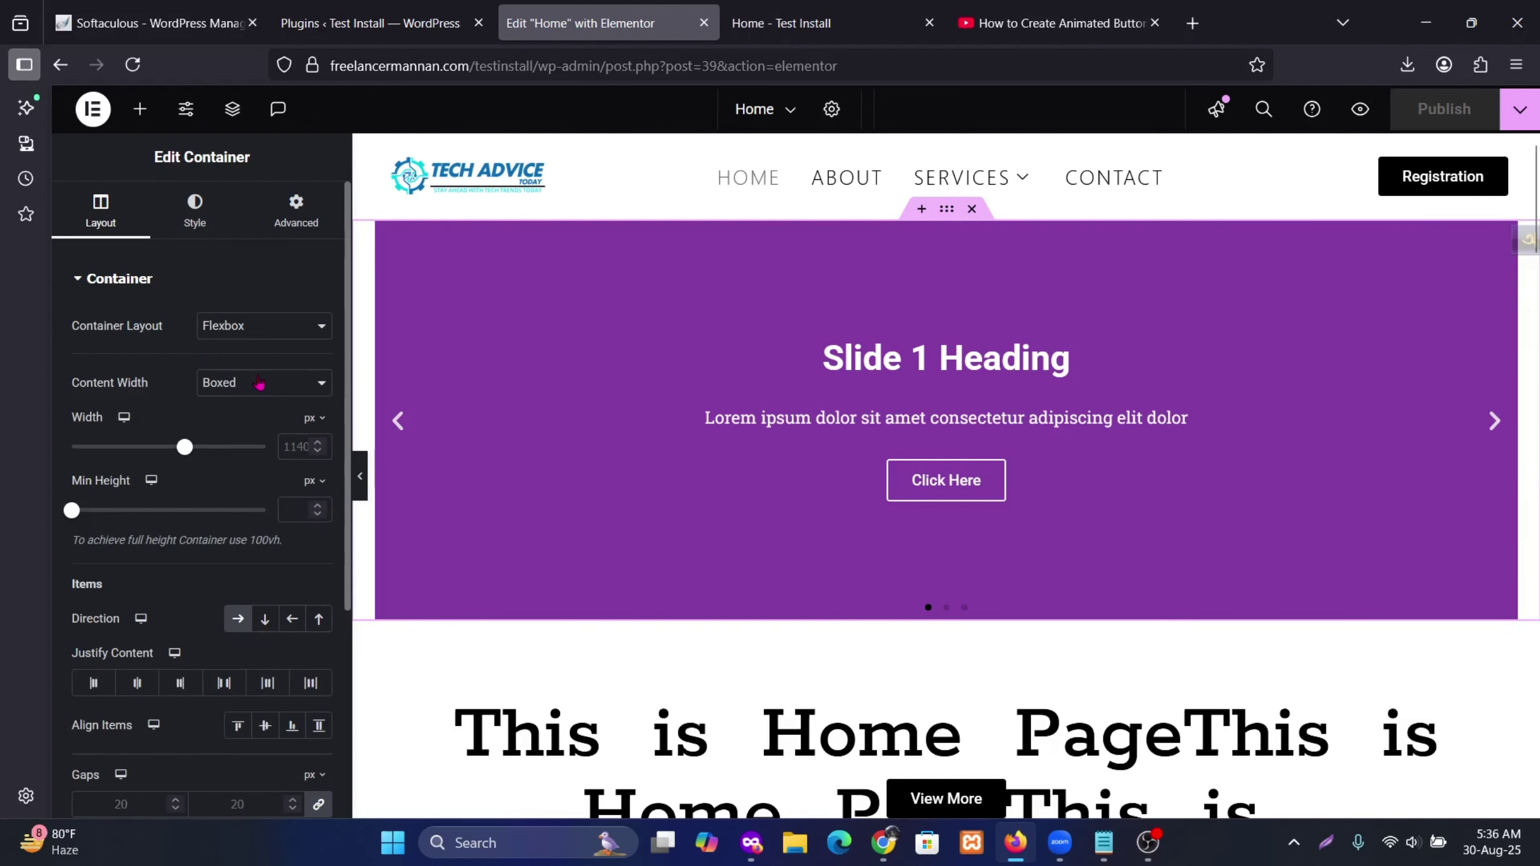
left_click(259, 382)
left_click(247, 434)
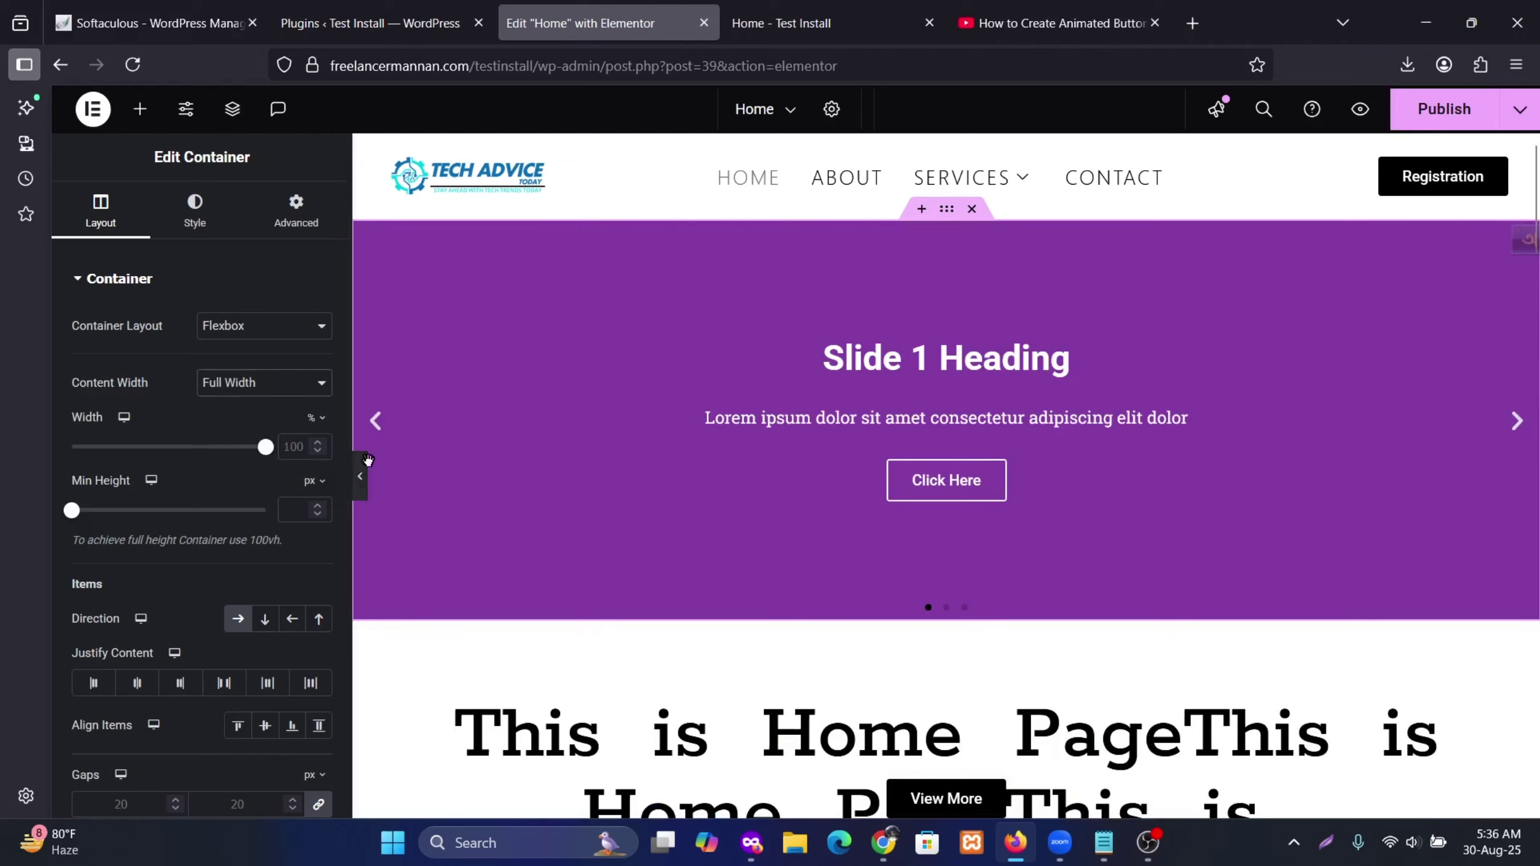
Step: Check the slider in the reloaded page preview, publish the container width change, and check the preview again
left_click(799, 28)
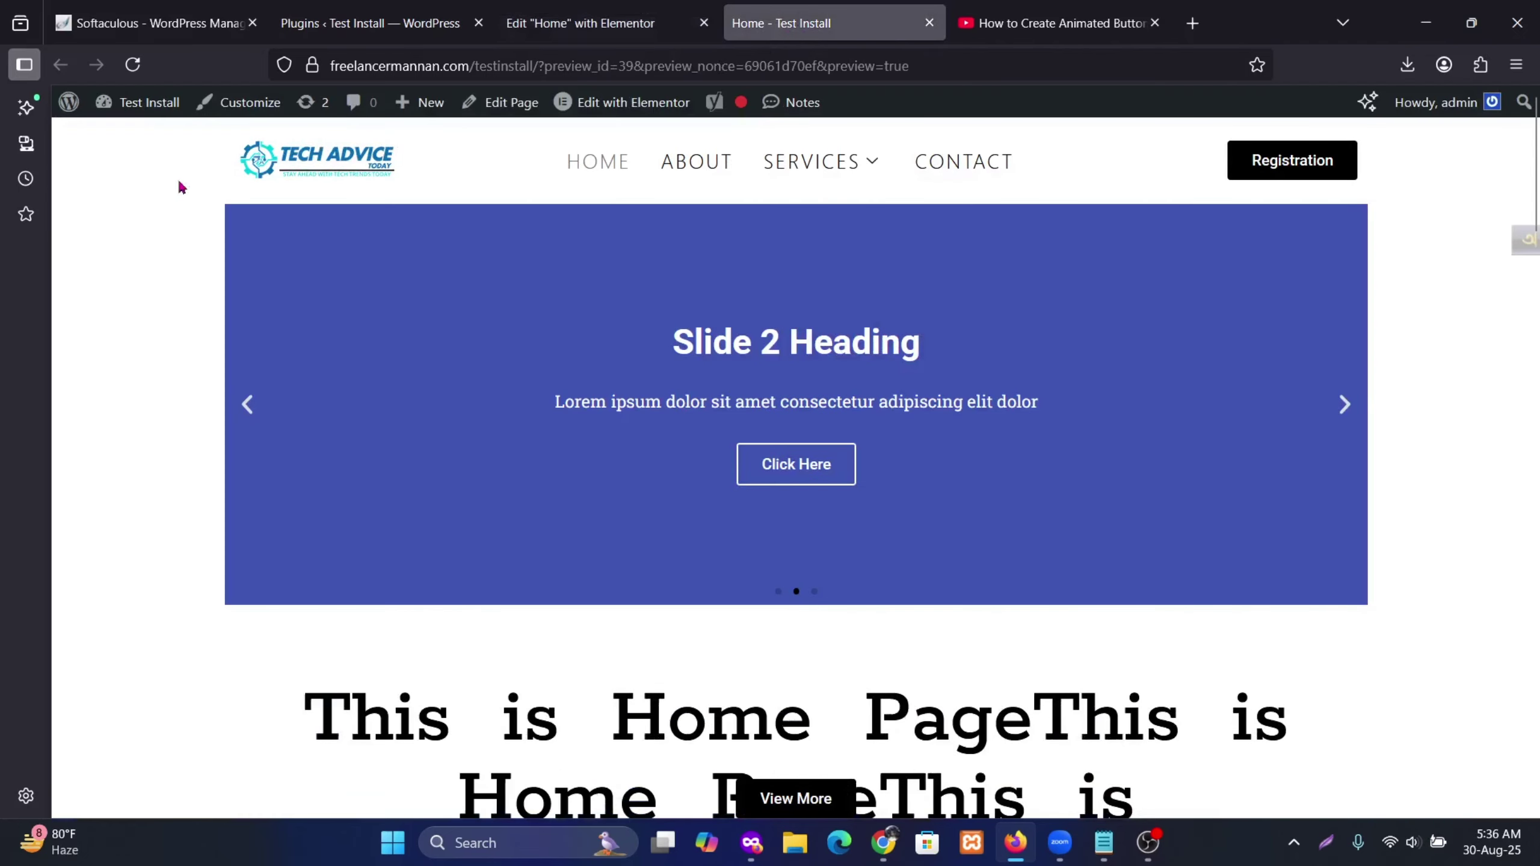
left_click(133, 65)
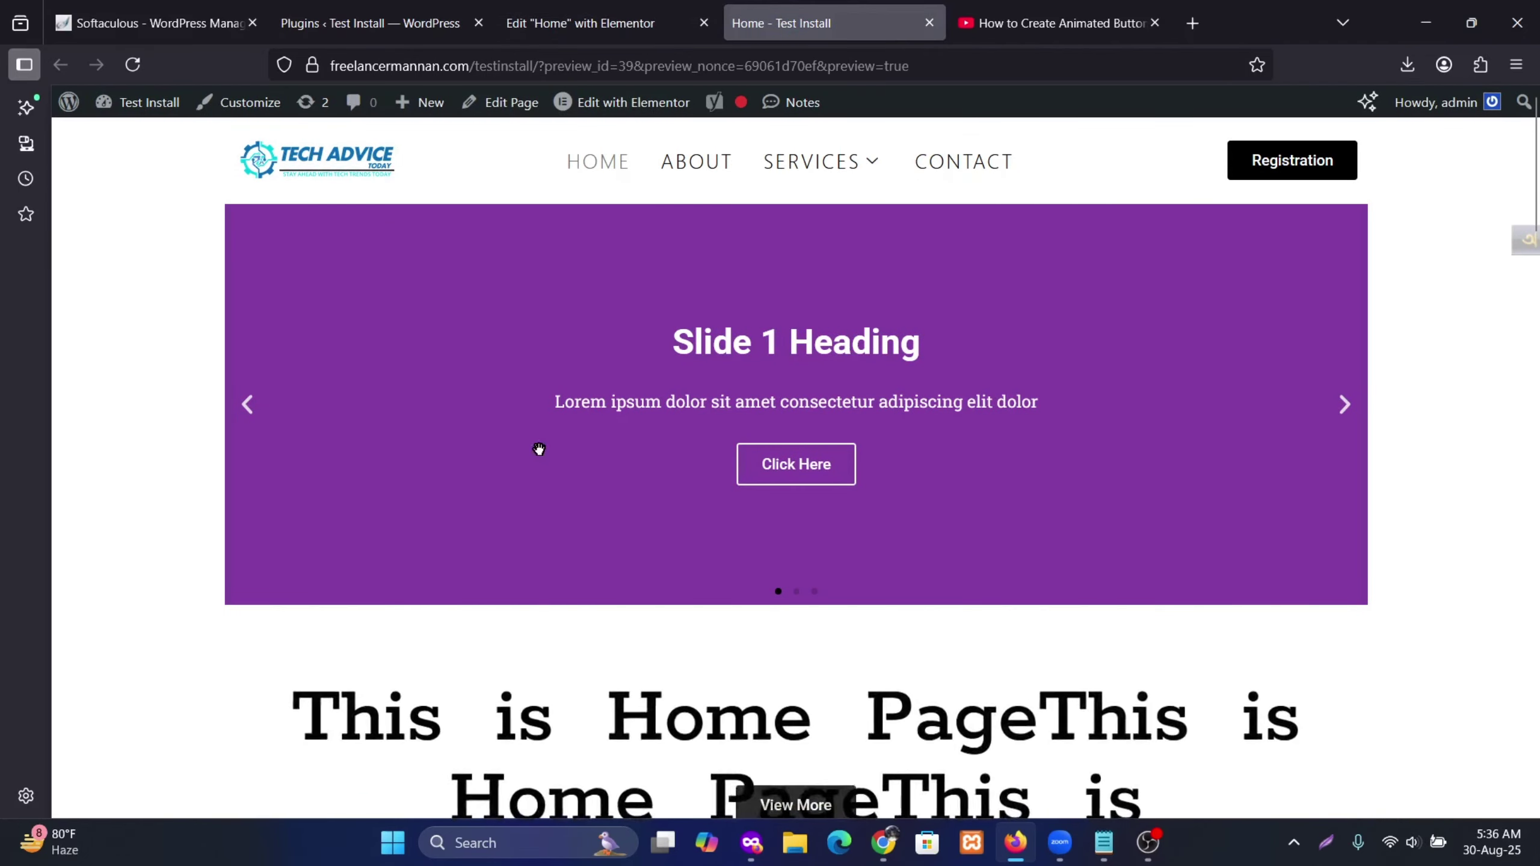
scroll(1299, 492, "down", 5)
scroll(938, 399, "up", 5)
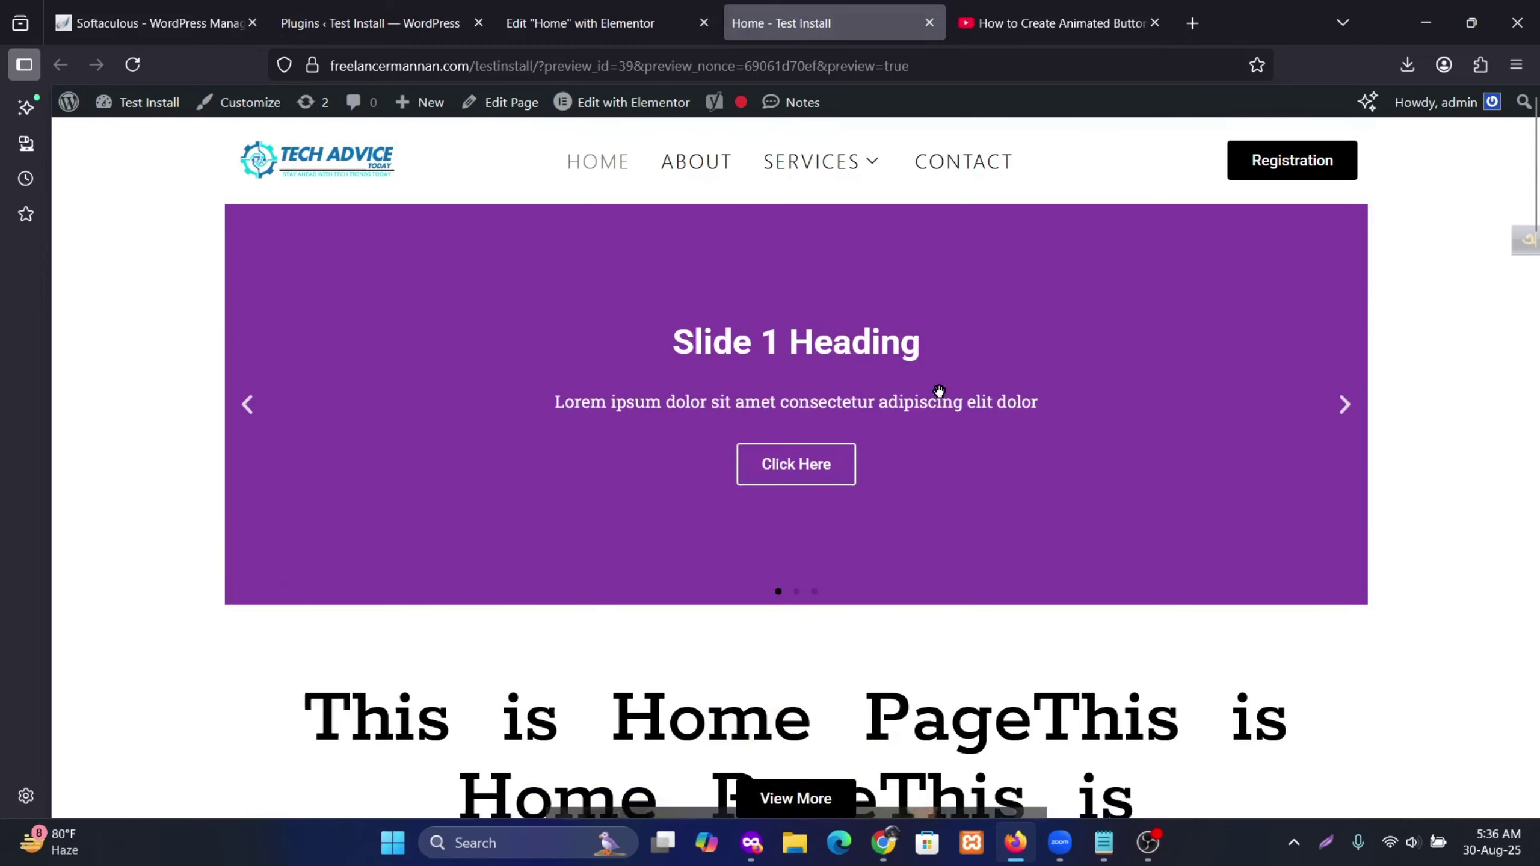
left_click(580, 7)
left_click(1442, 110)
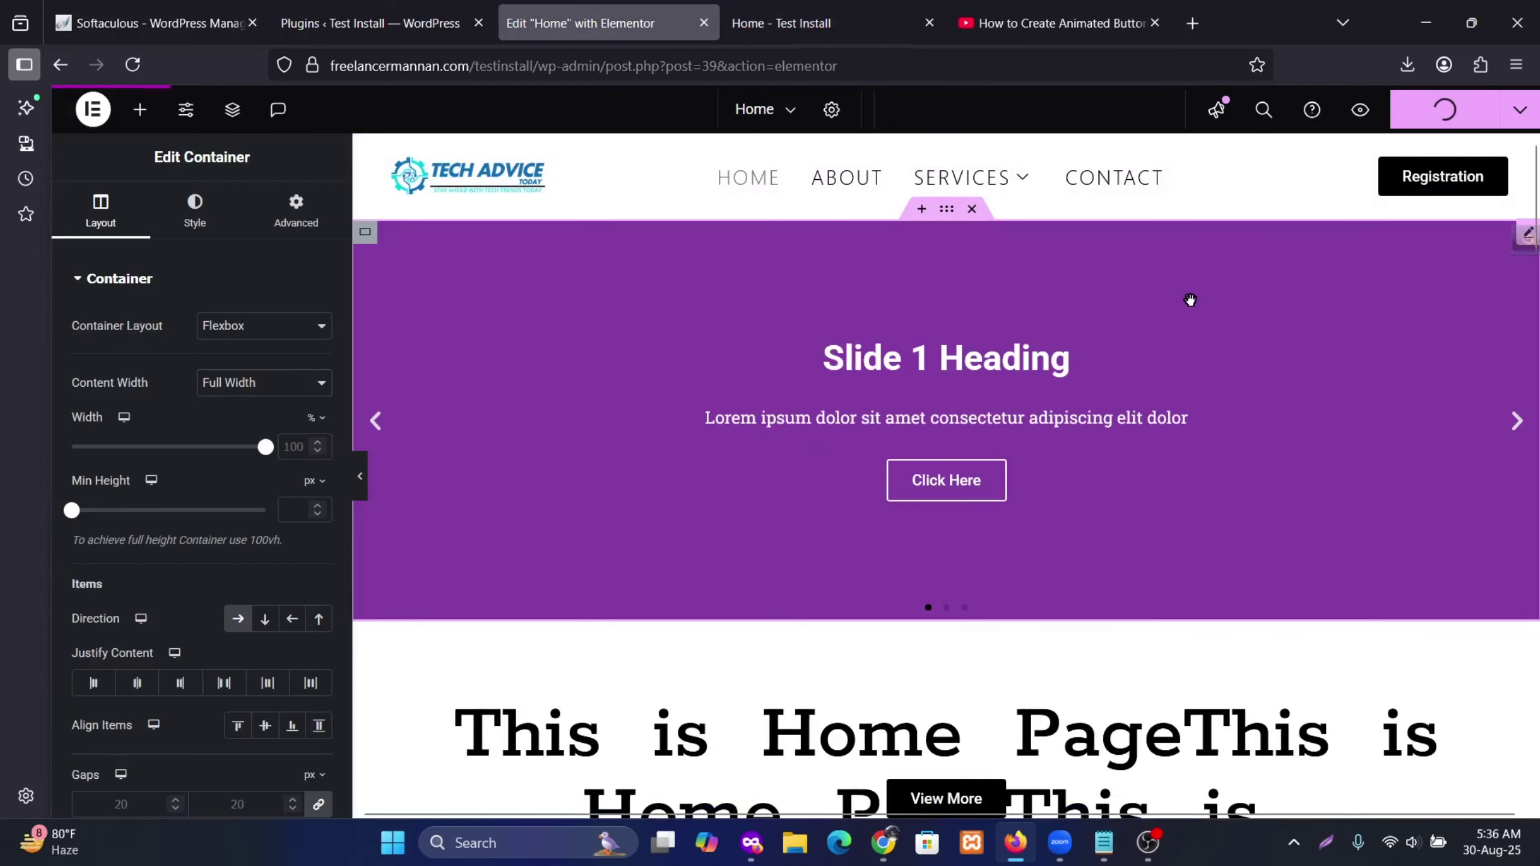
left_click(782, 22)
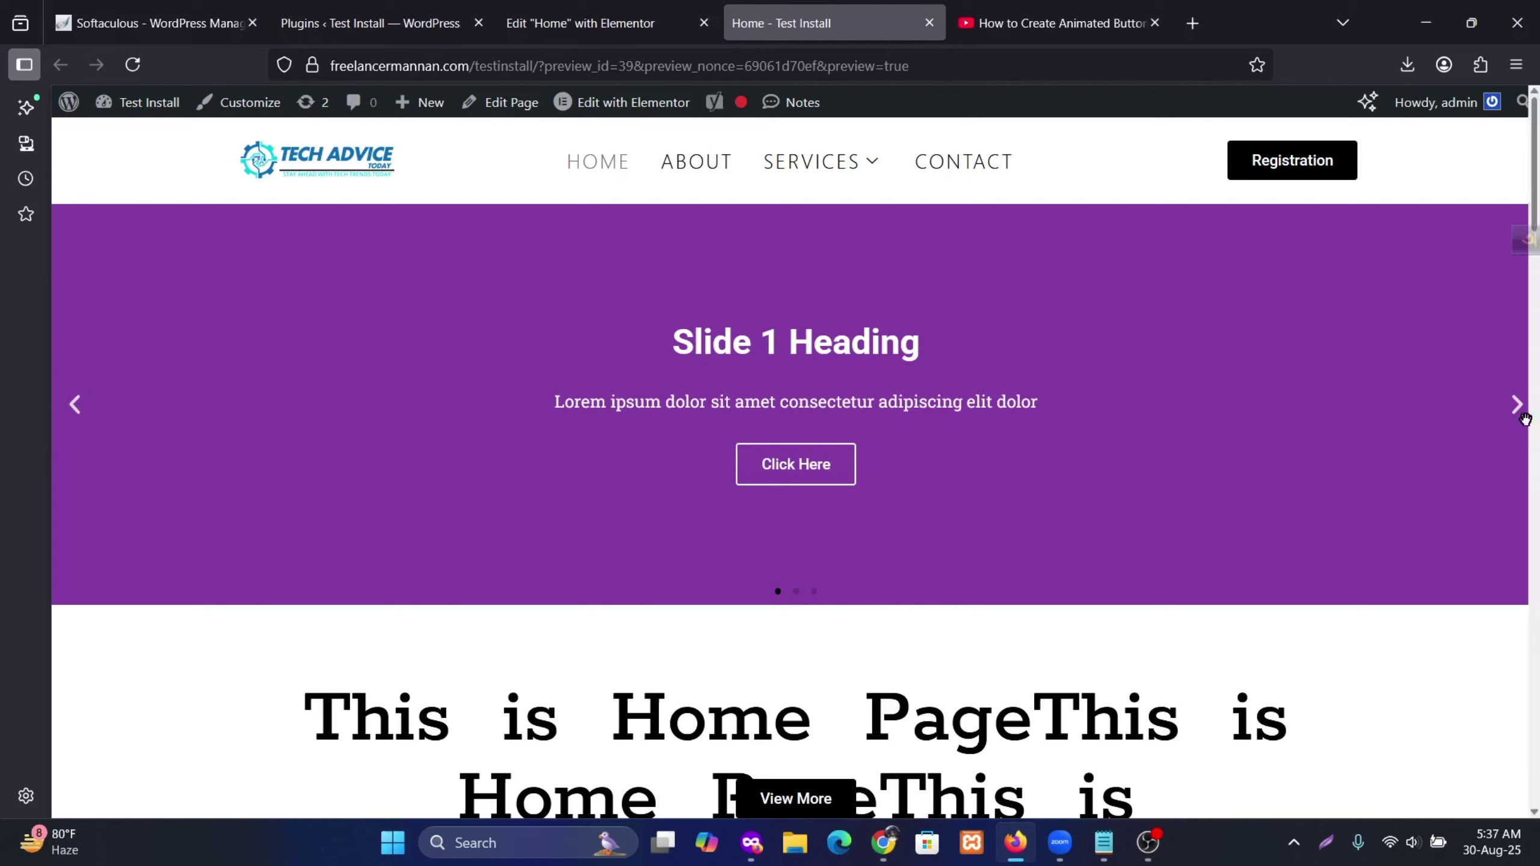
left_click(1516, 404)
Step: Back in the editor, open the Slides widget's Slide 1 background settings and briefly view the canvas without the side panel
left_click(676, 30)
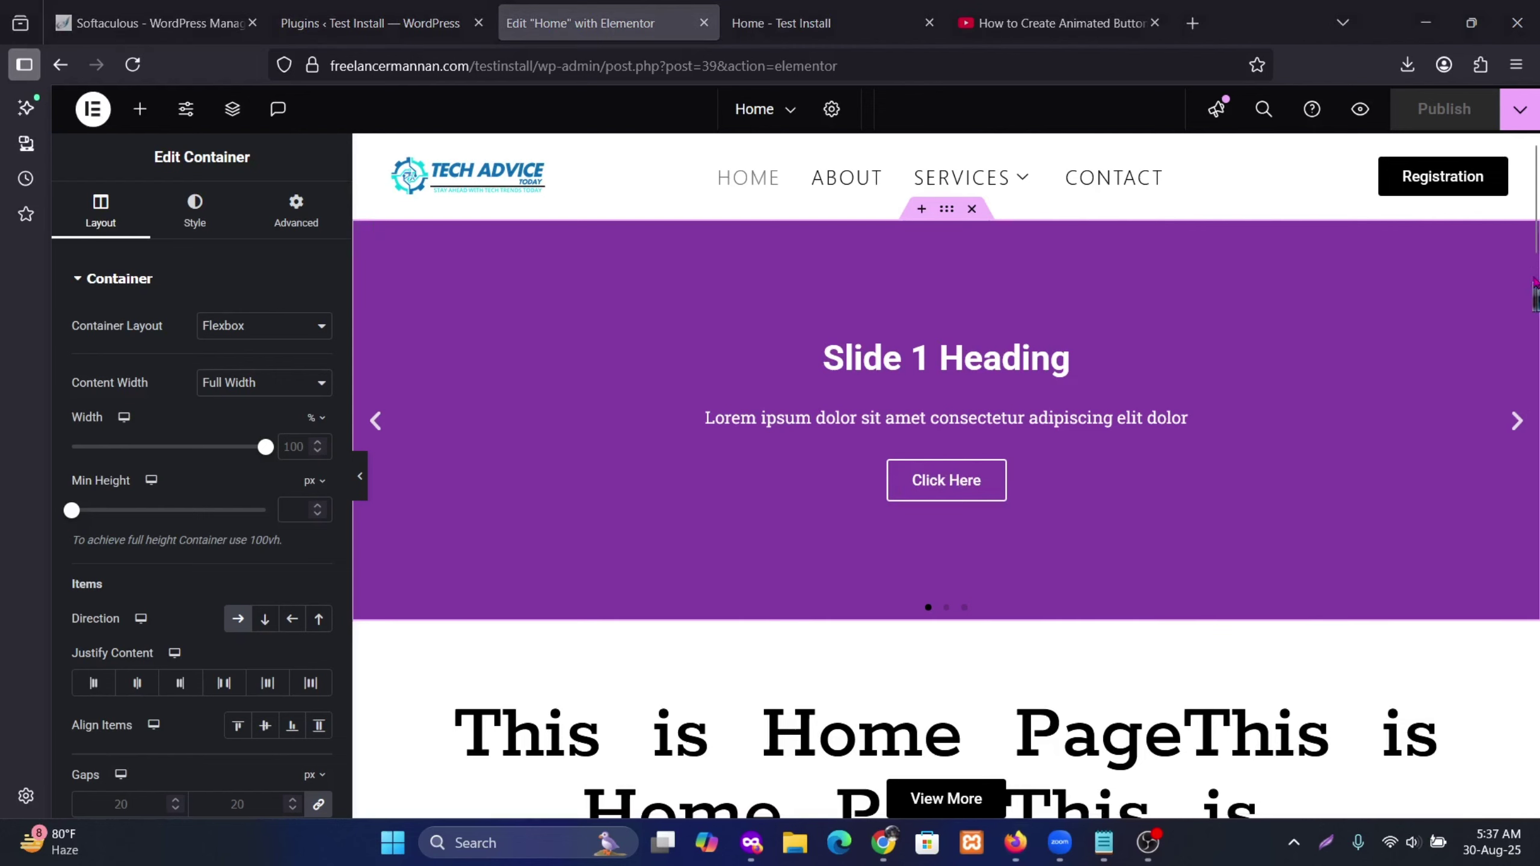
left_click(1526, 235)
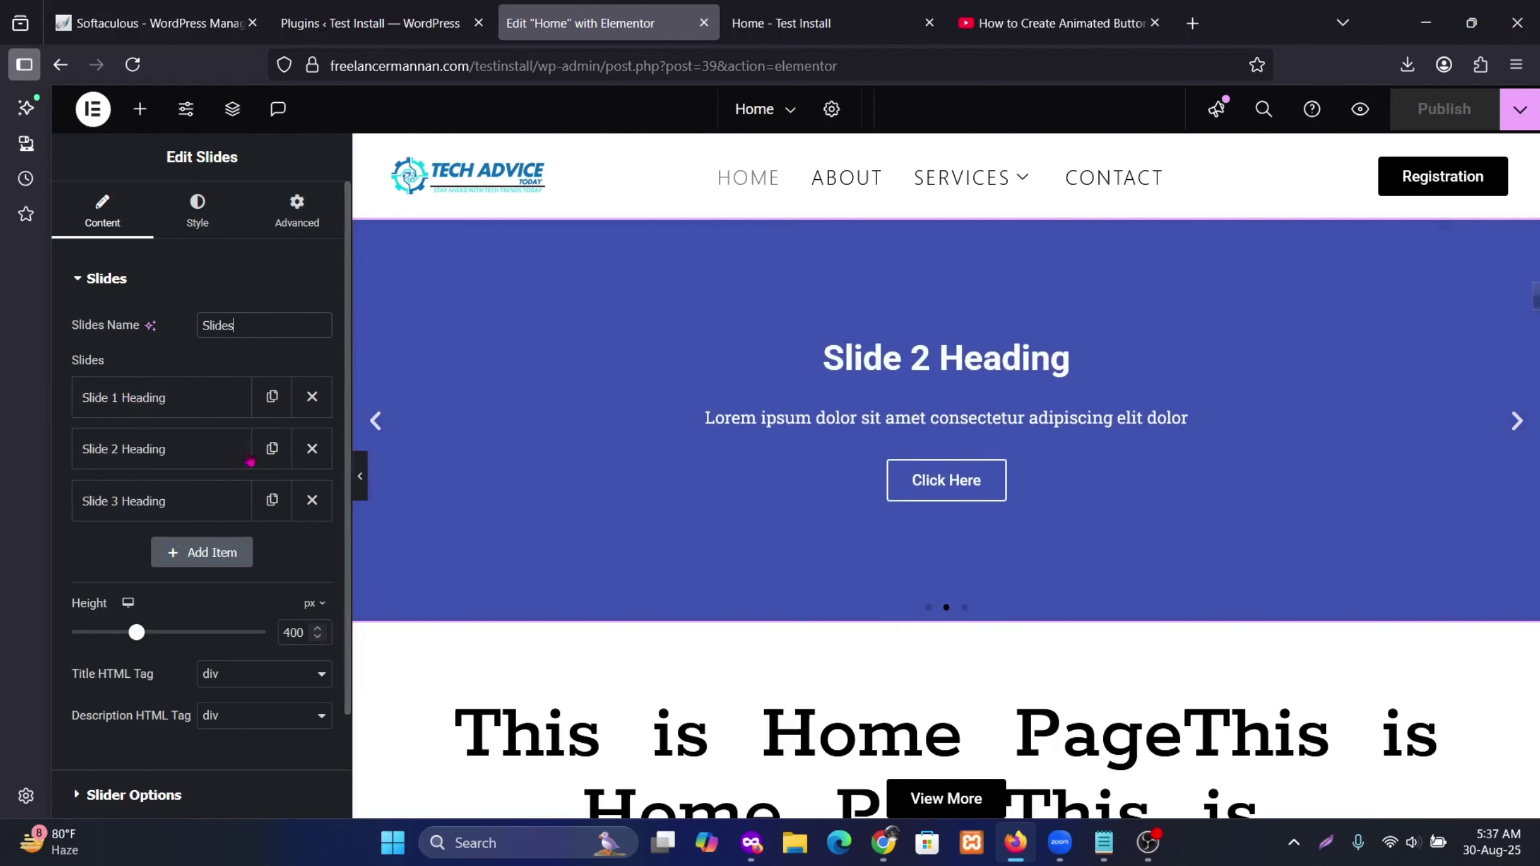
left_click(157, 398)
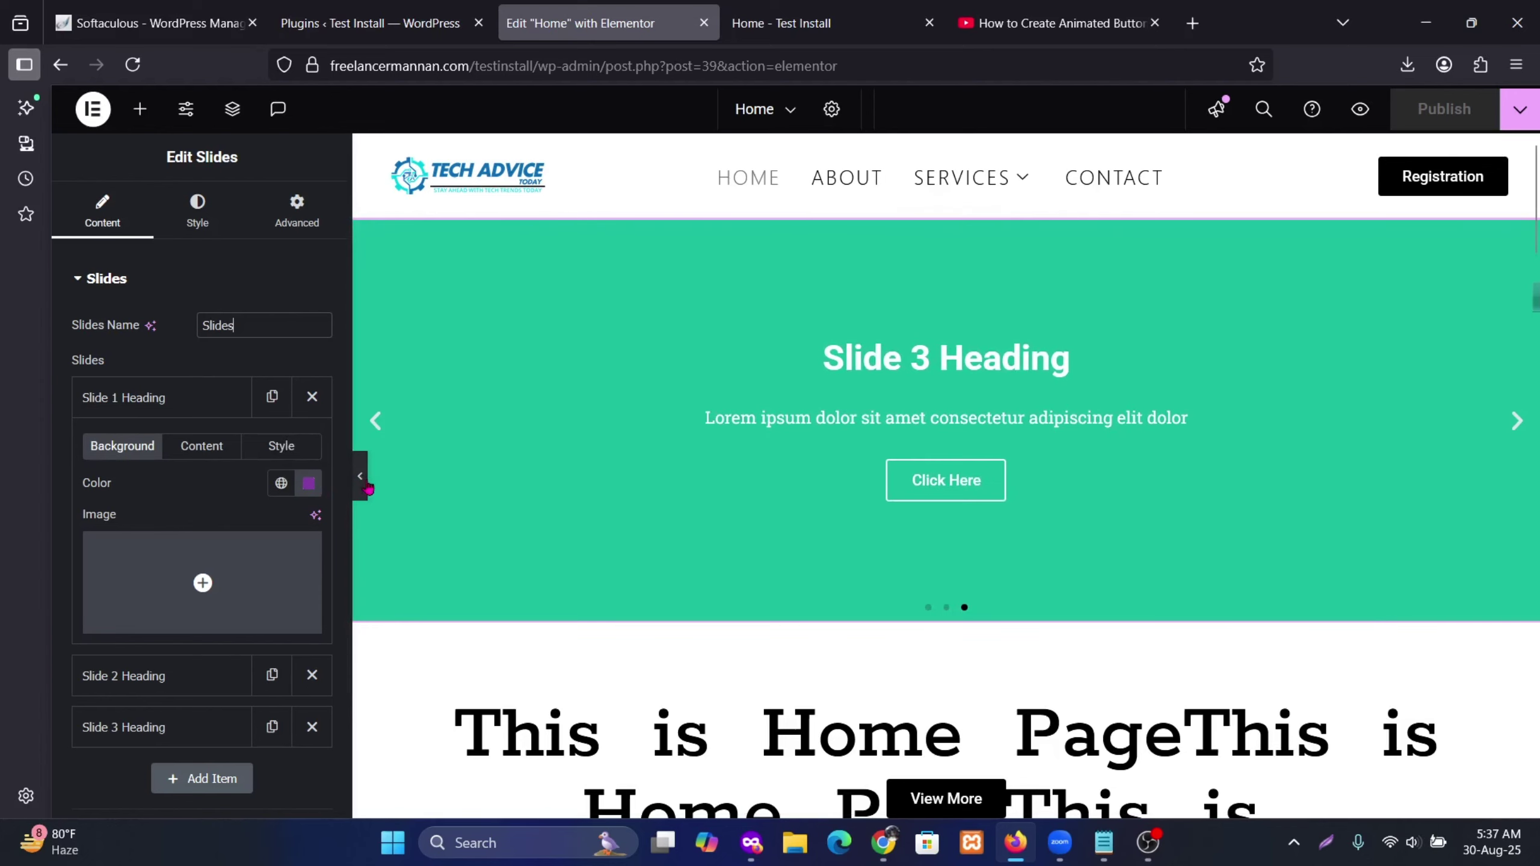
left_click(361, 479)
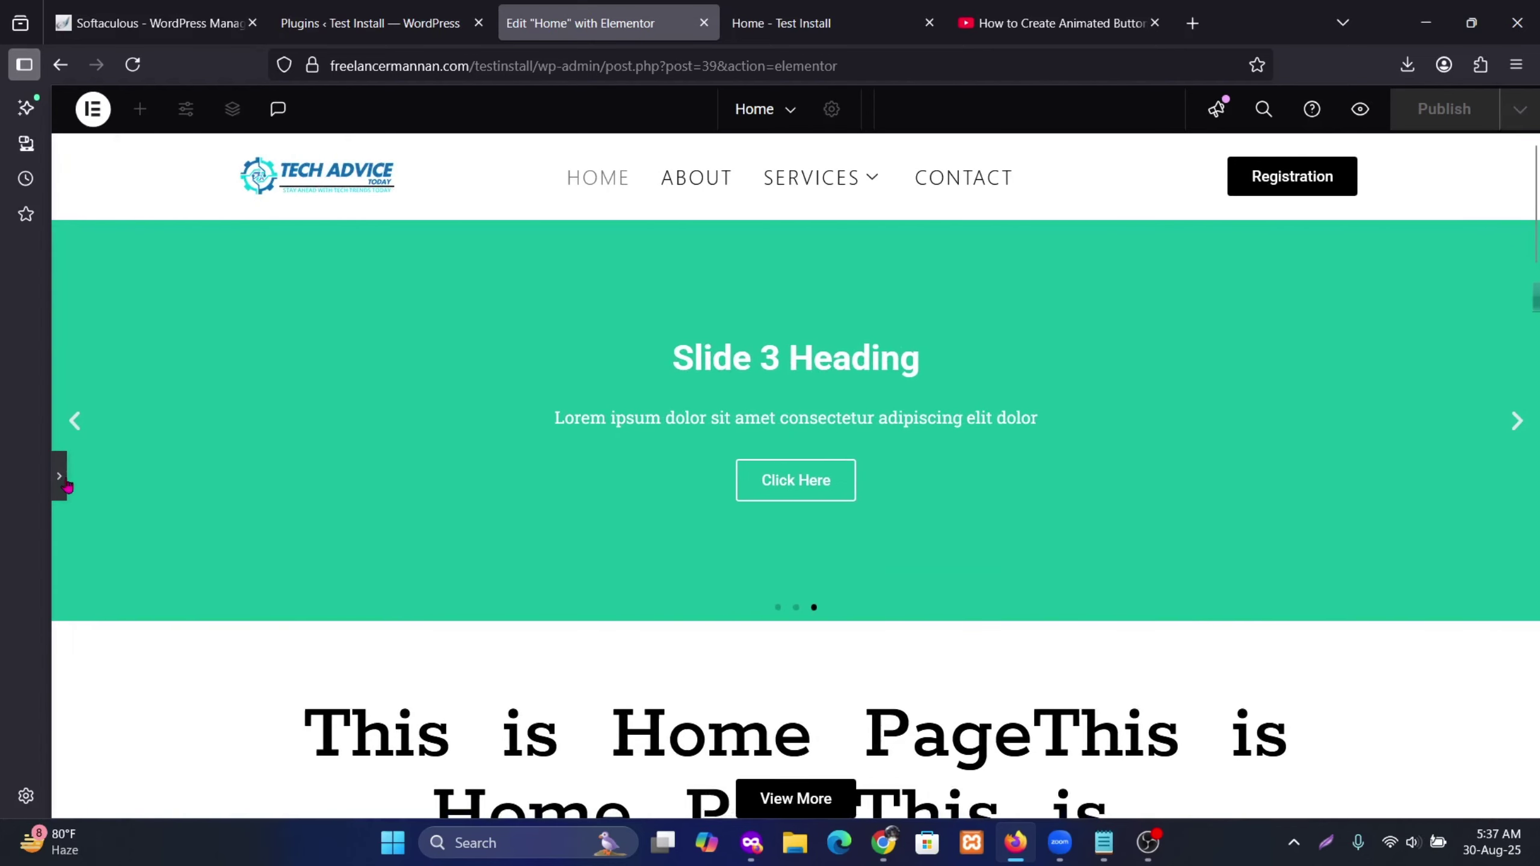
left_click(63, 479)
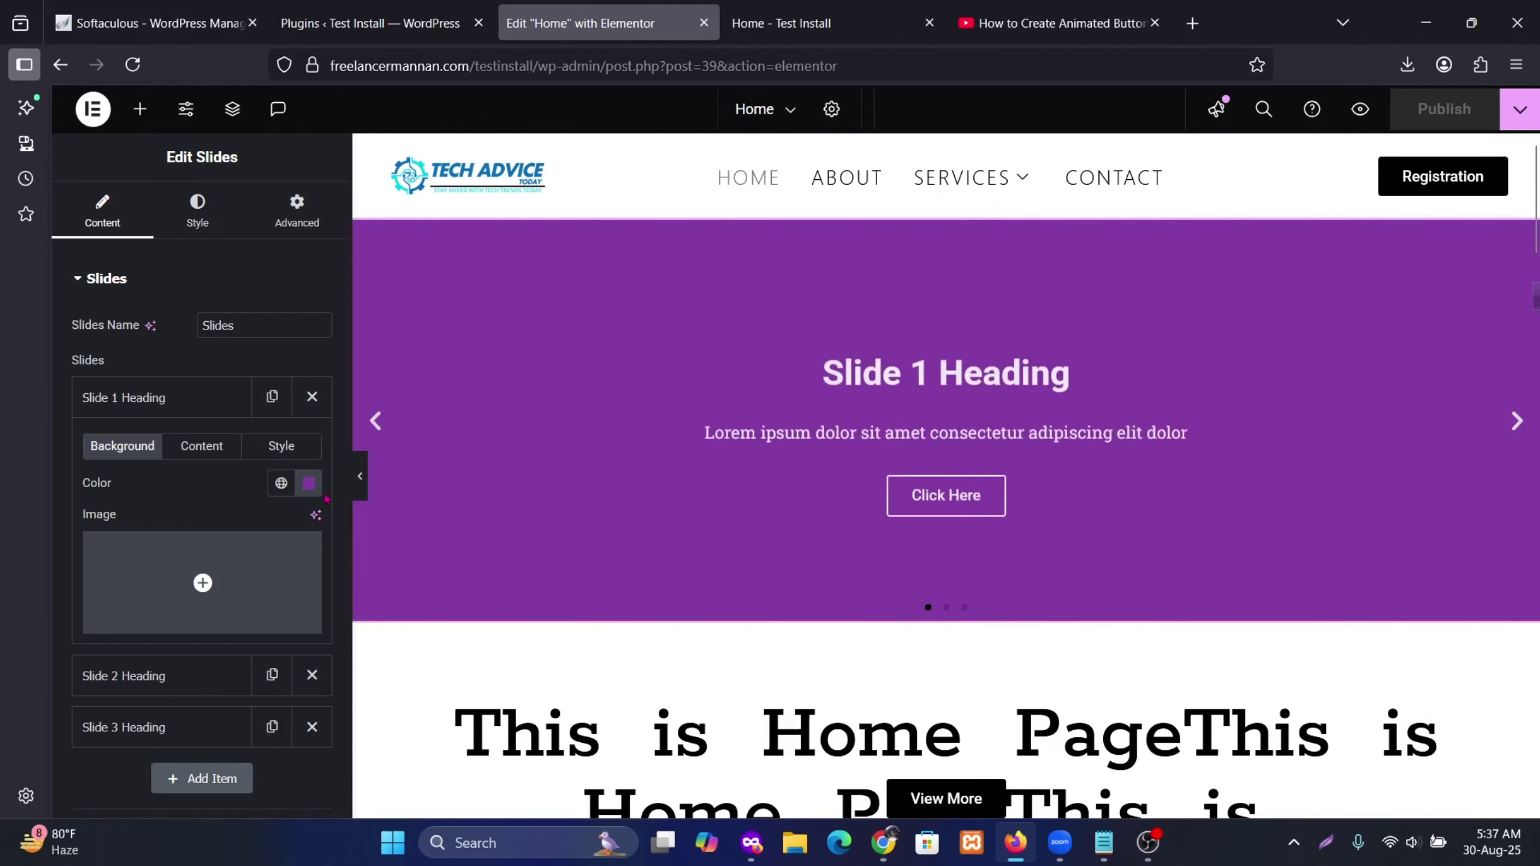
Step: Try a fully transparent background color on Slide 1 and return it to the opaque purple #833CA3
left_click(309, 483)
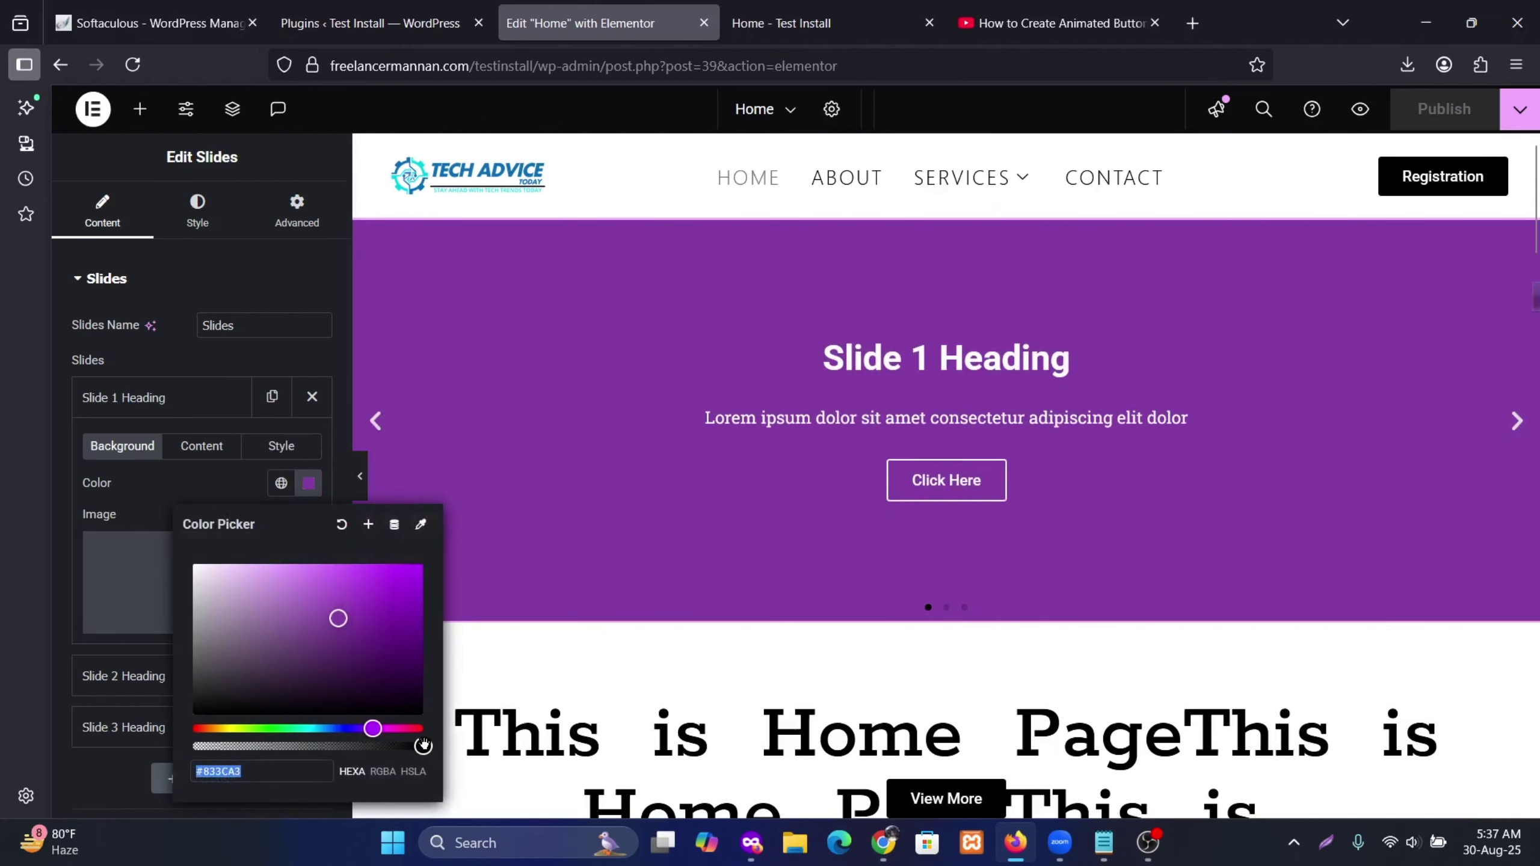
left_click_drag(423, 745, 193, 746)
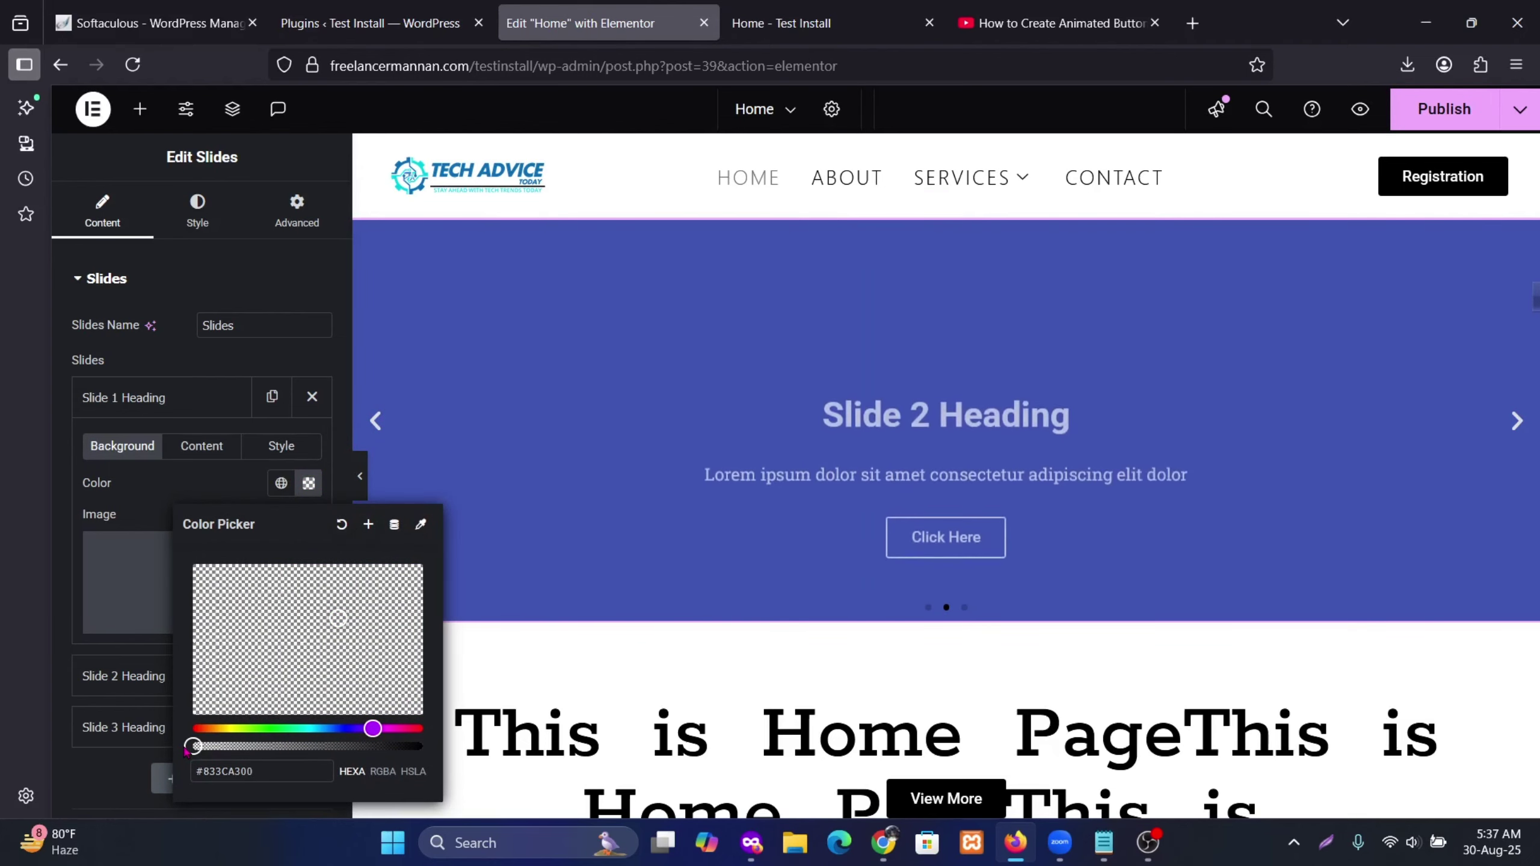
left_click_drag(187, 750, 429, 750)
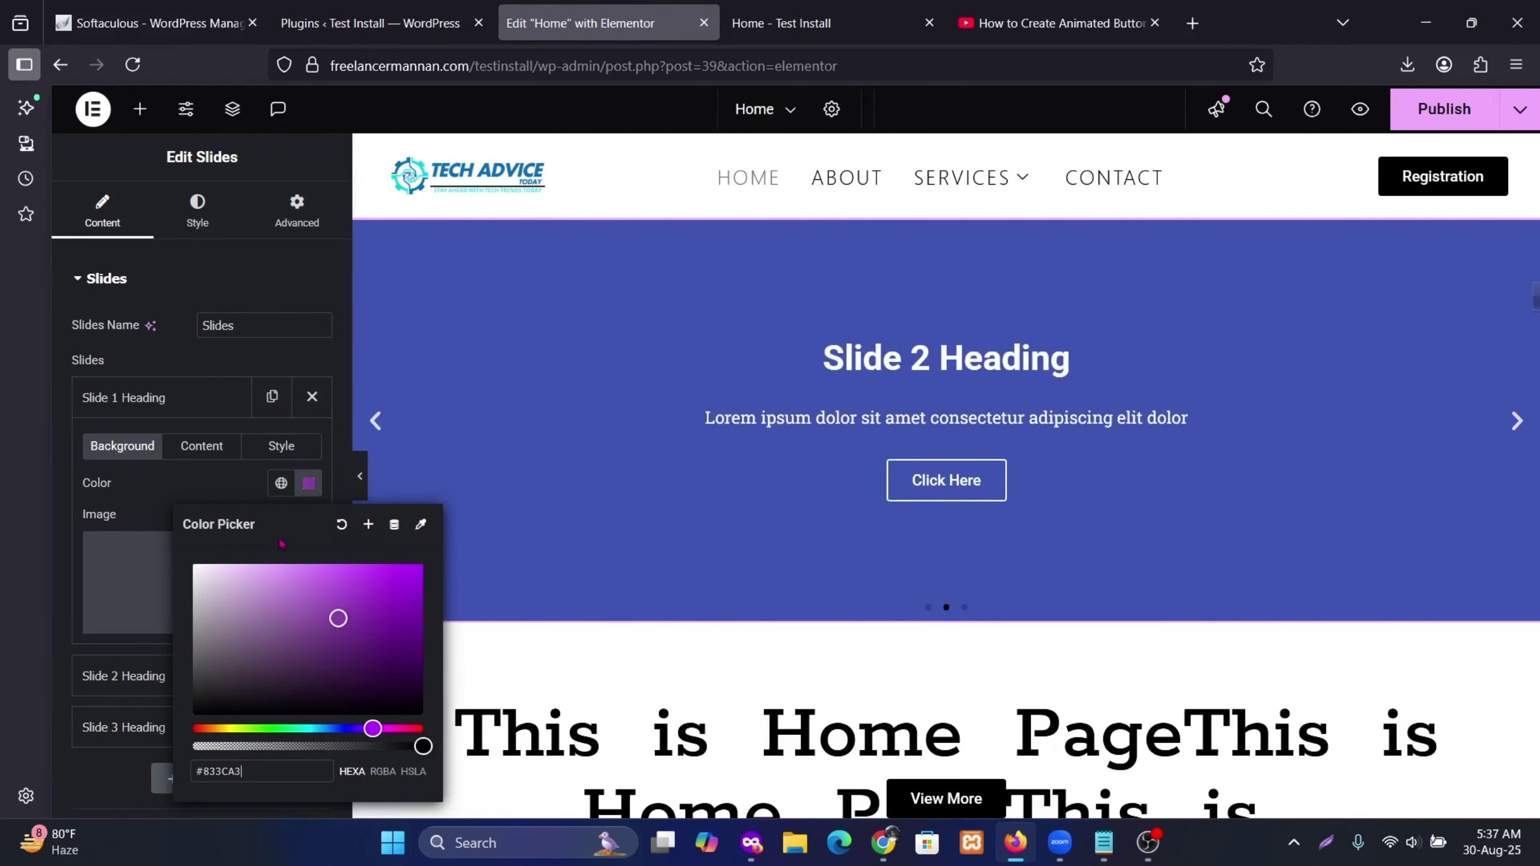
left_click(214, 484)
mouse_move(250, 623)
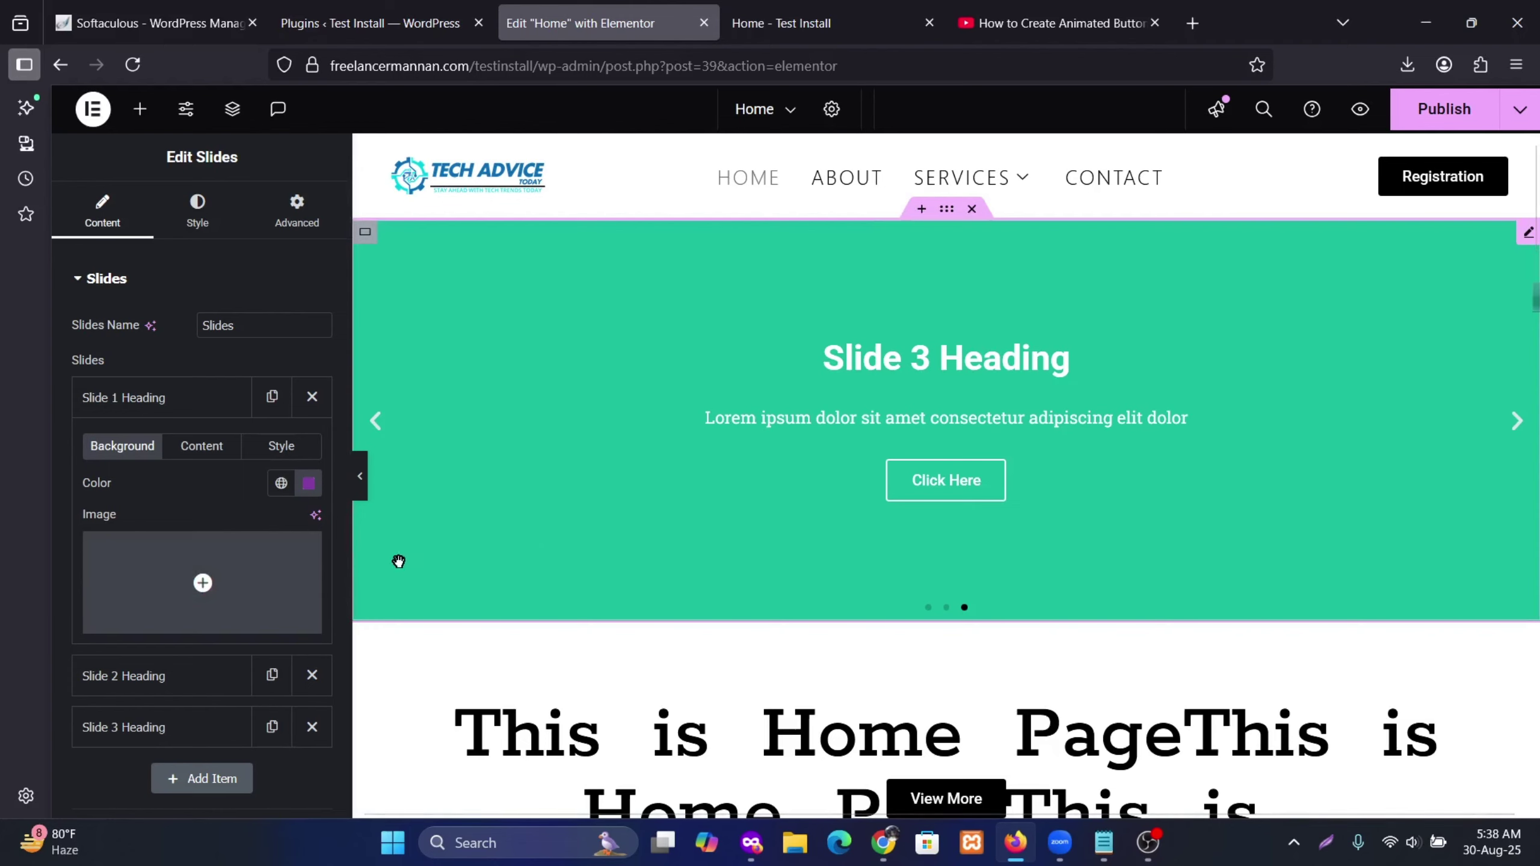
Step: Open the Pexels website in a new browser tab and glance through its free stock photos
left_click(1192, 23)
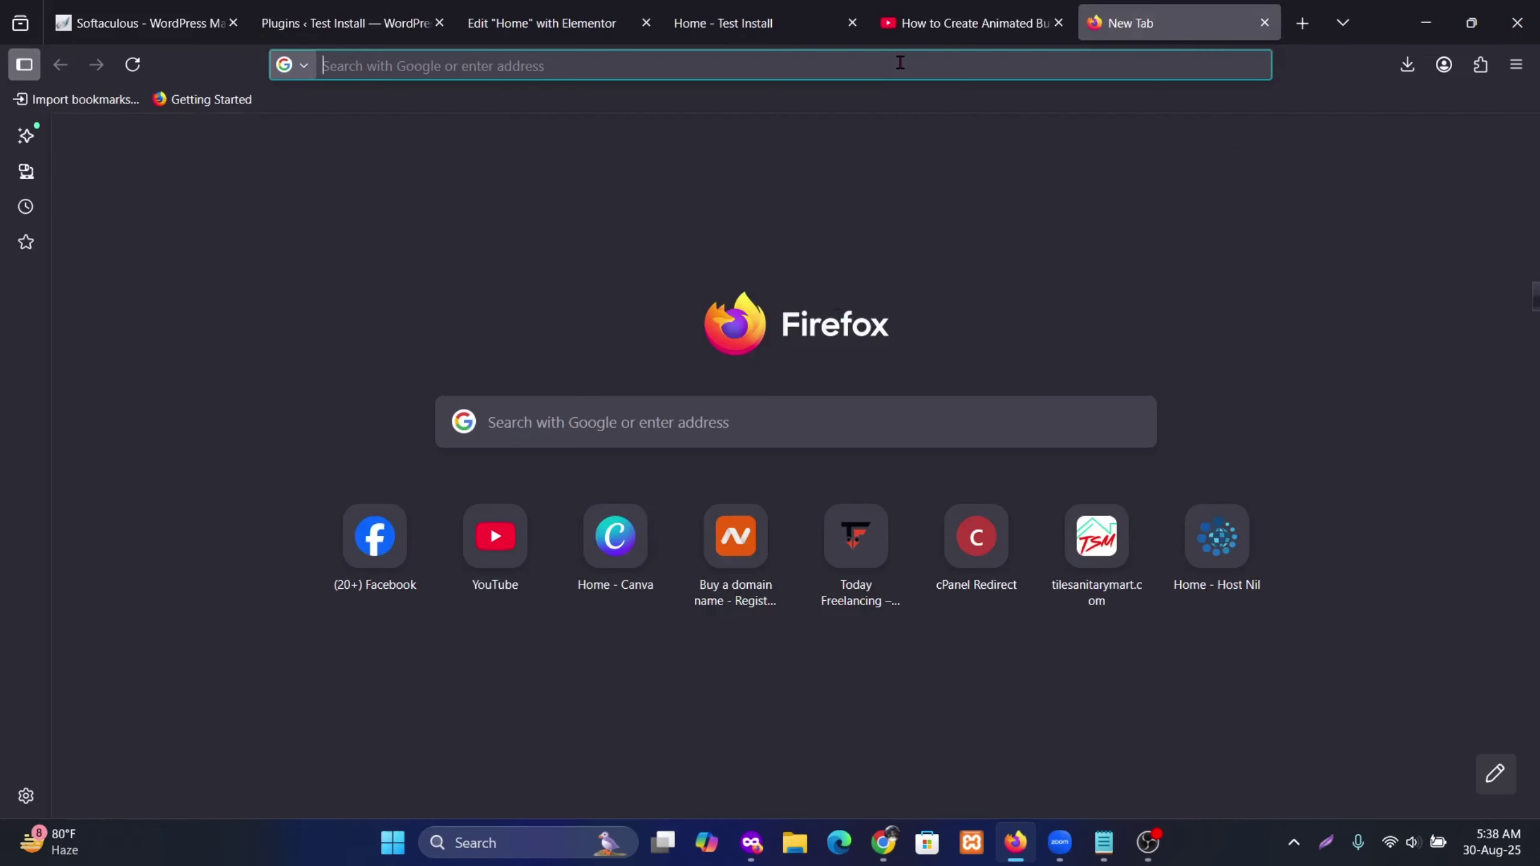
left_click(893, 60)
type("pexels")
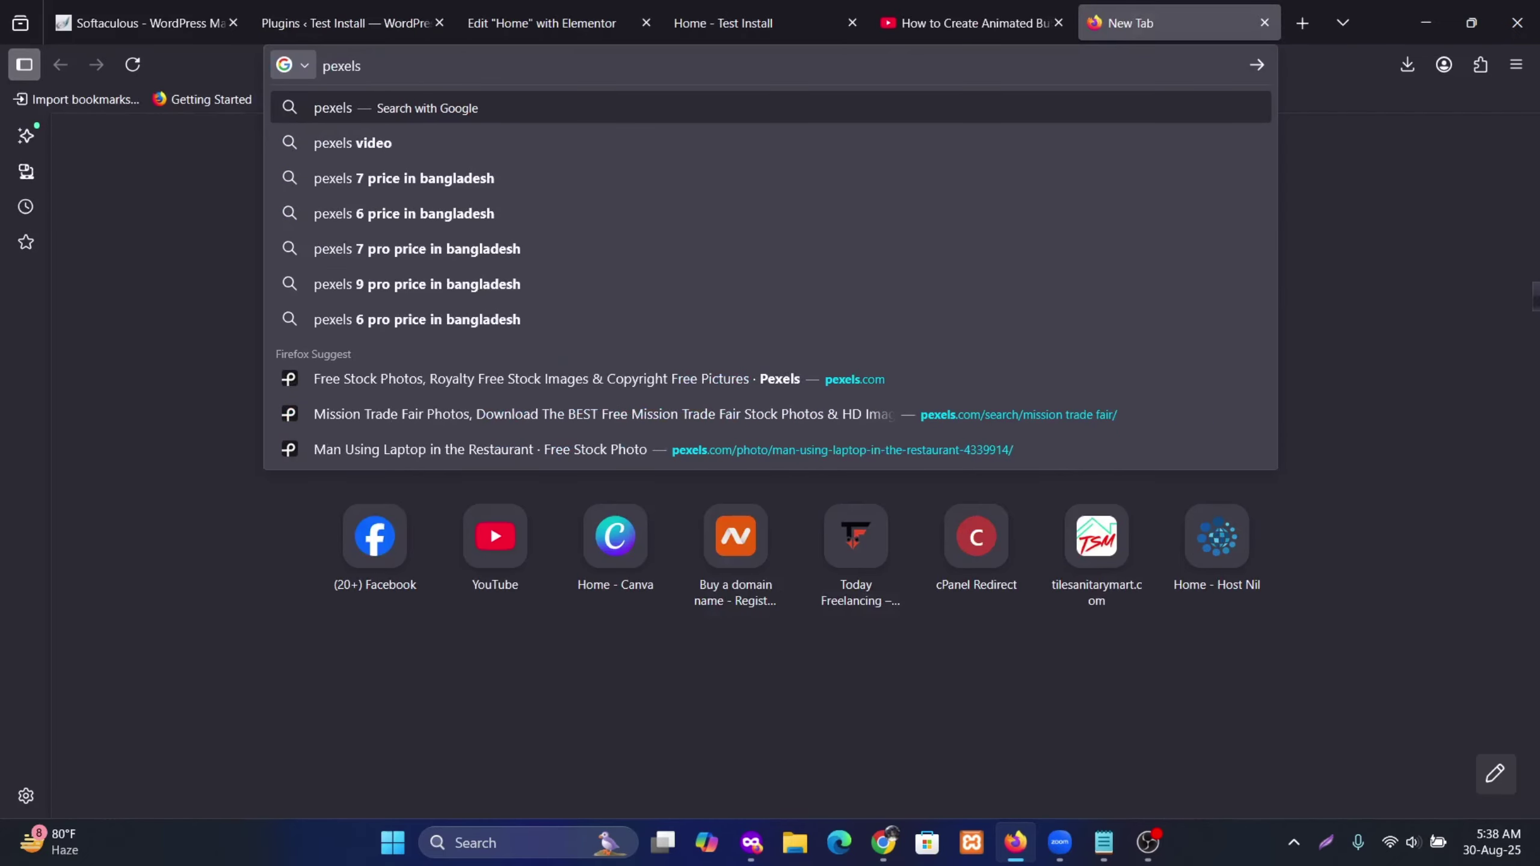
key("Return")
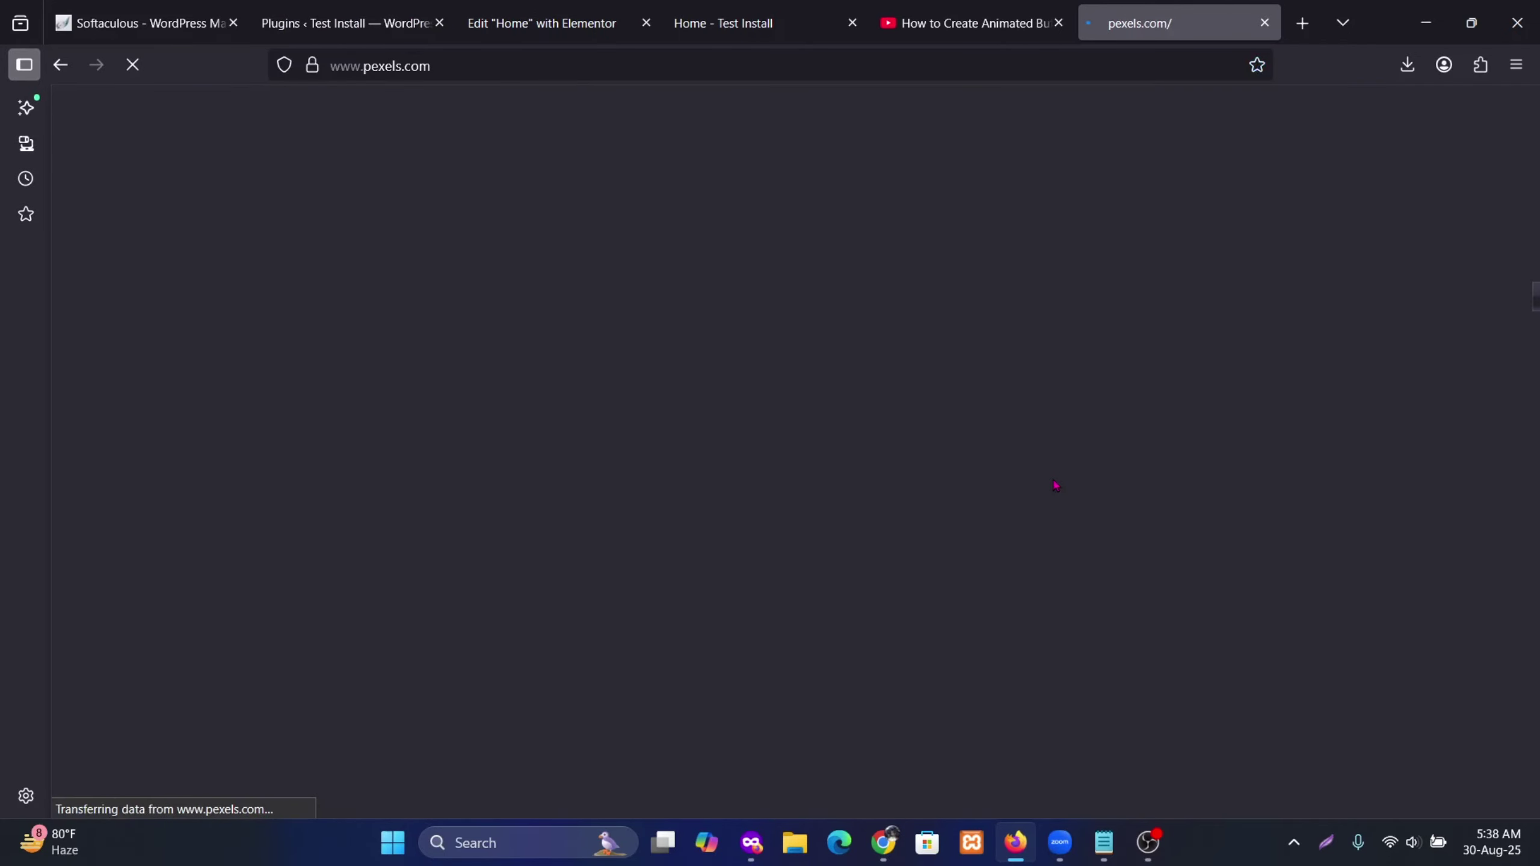
scroll(1057, 427, "down", 5)
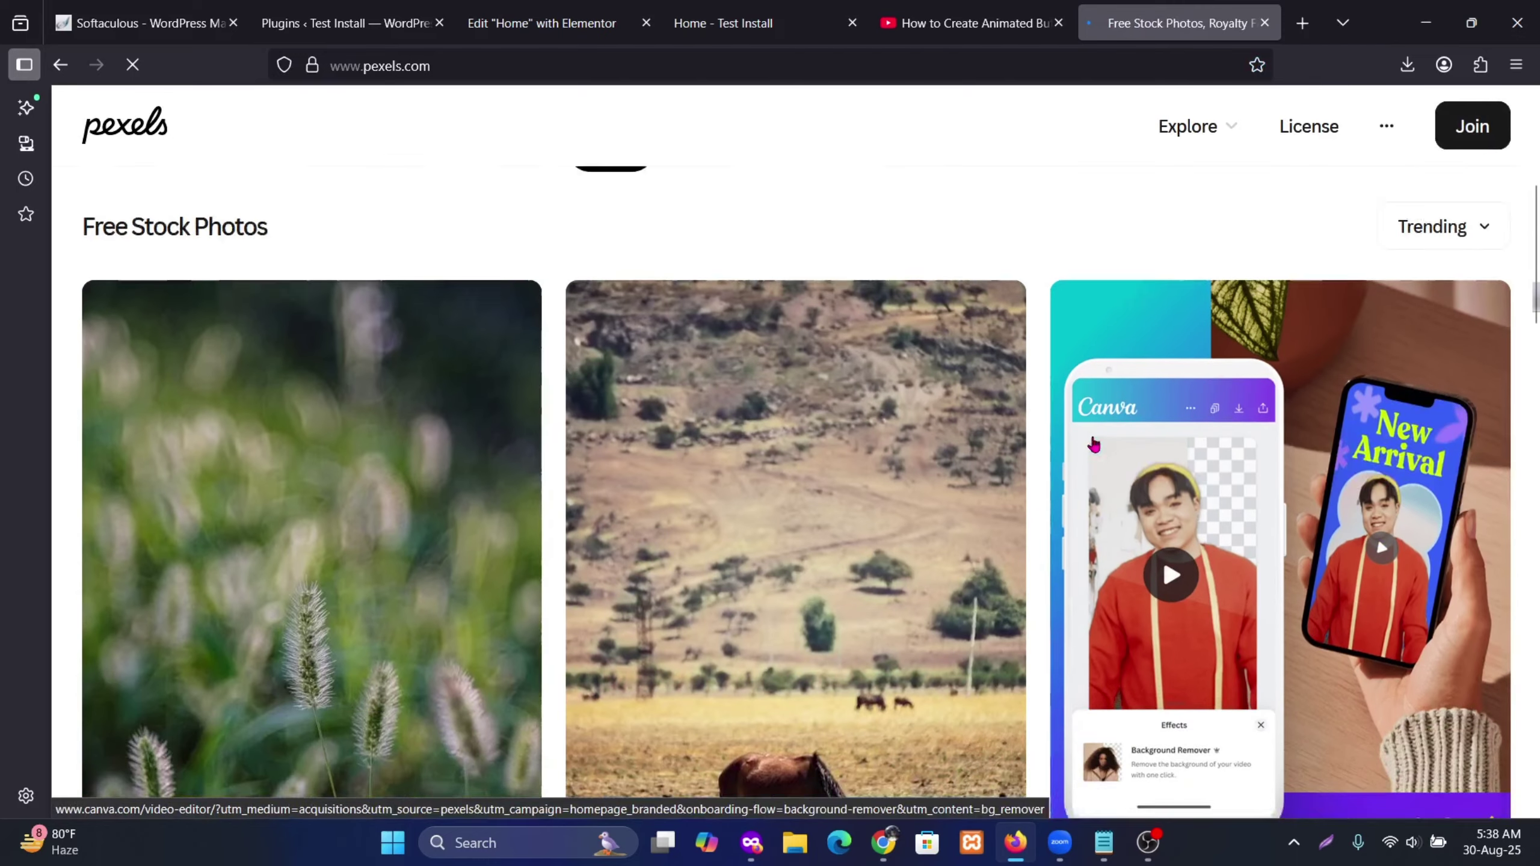
scroll(829, 427, "up", 5)
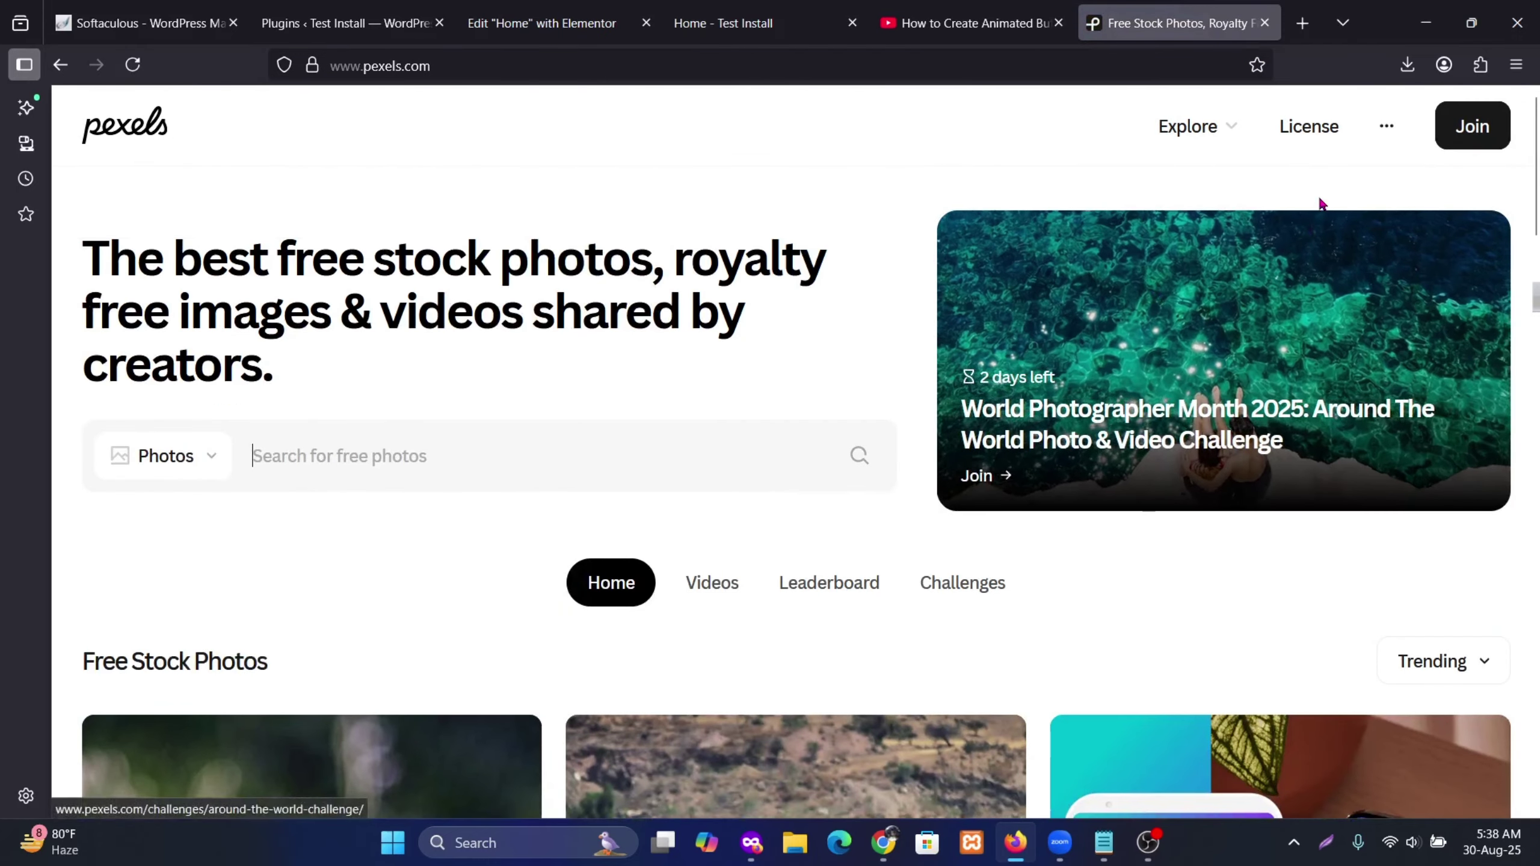
Step: Search Pexels for "laptop" photos and open the silver laptop and white cup on a table
left_click(363, 453)
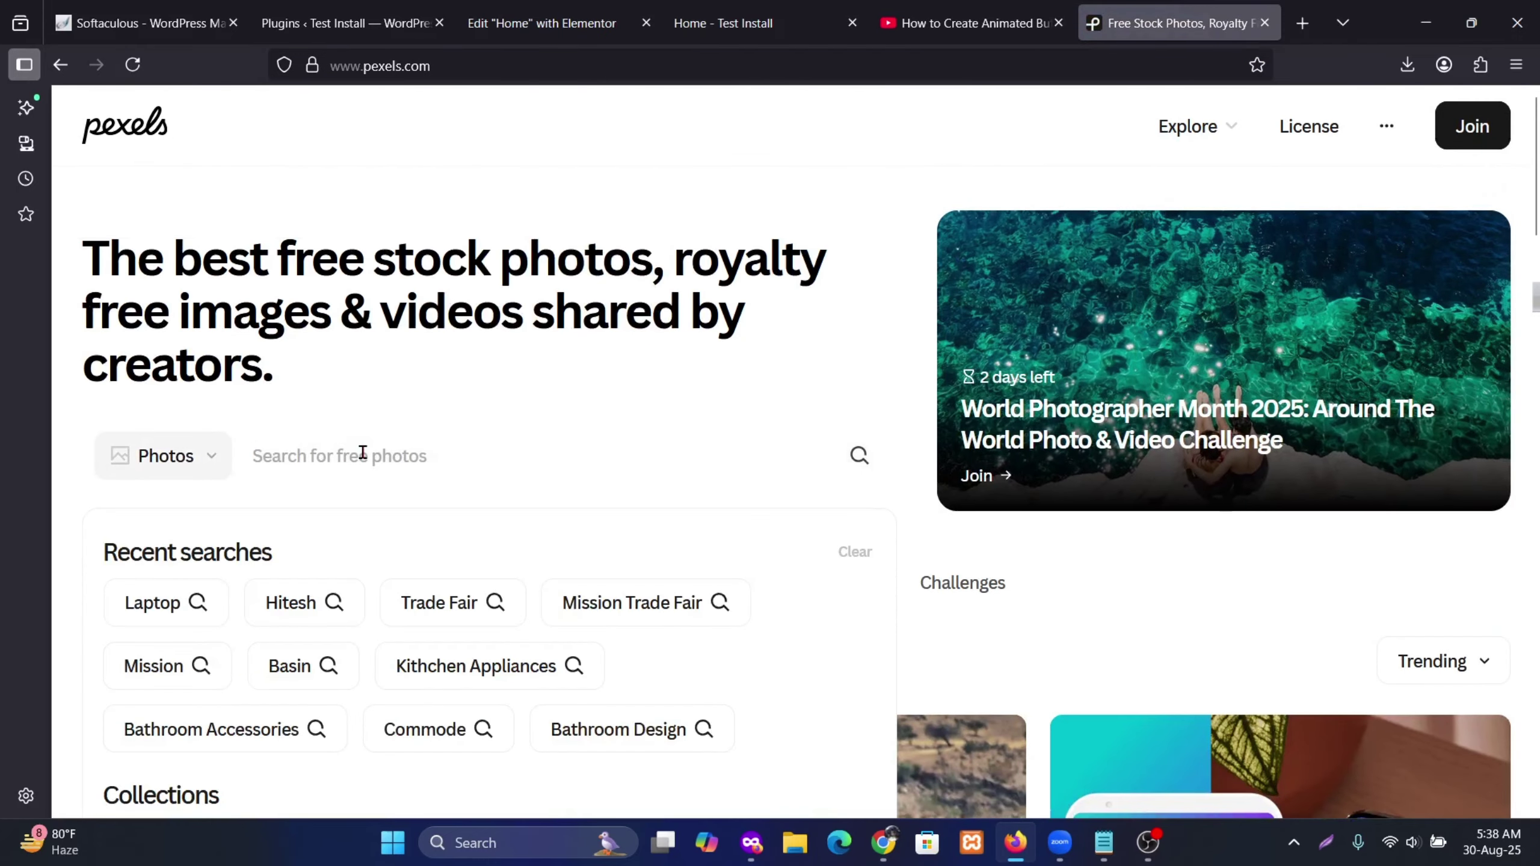
type("laptop")
key("Return")
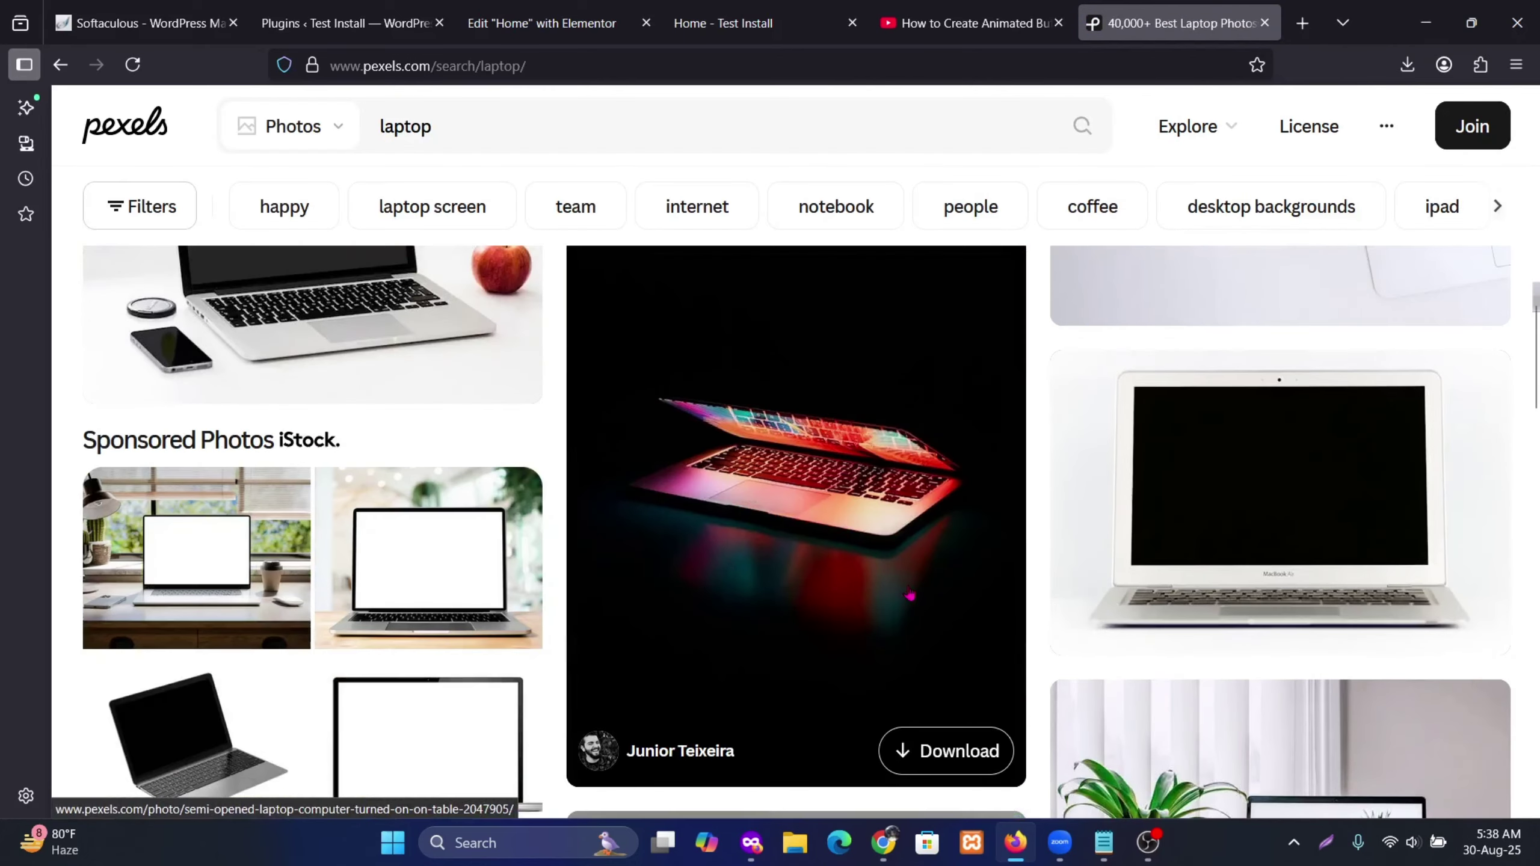
scroll(911, 595, "down", 7)
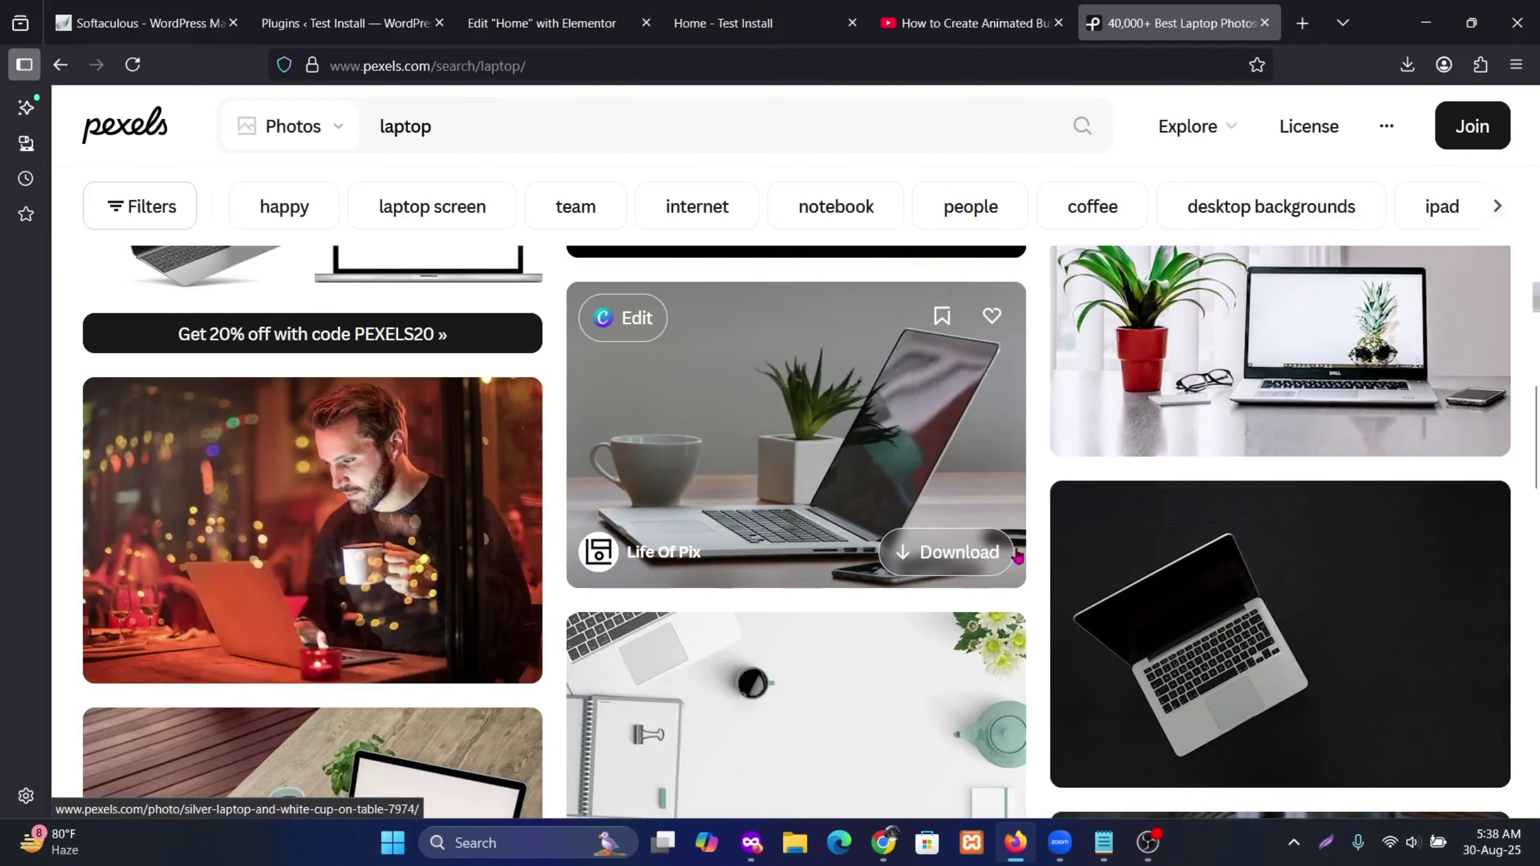
left_click(806, 447)
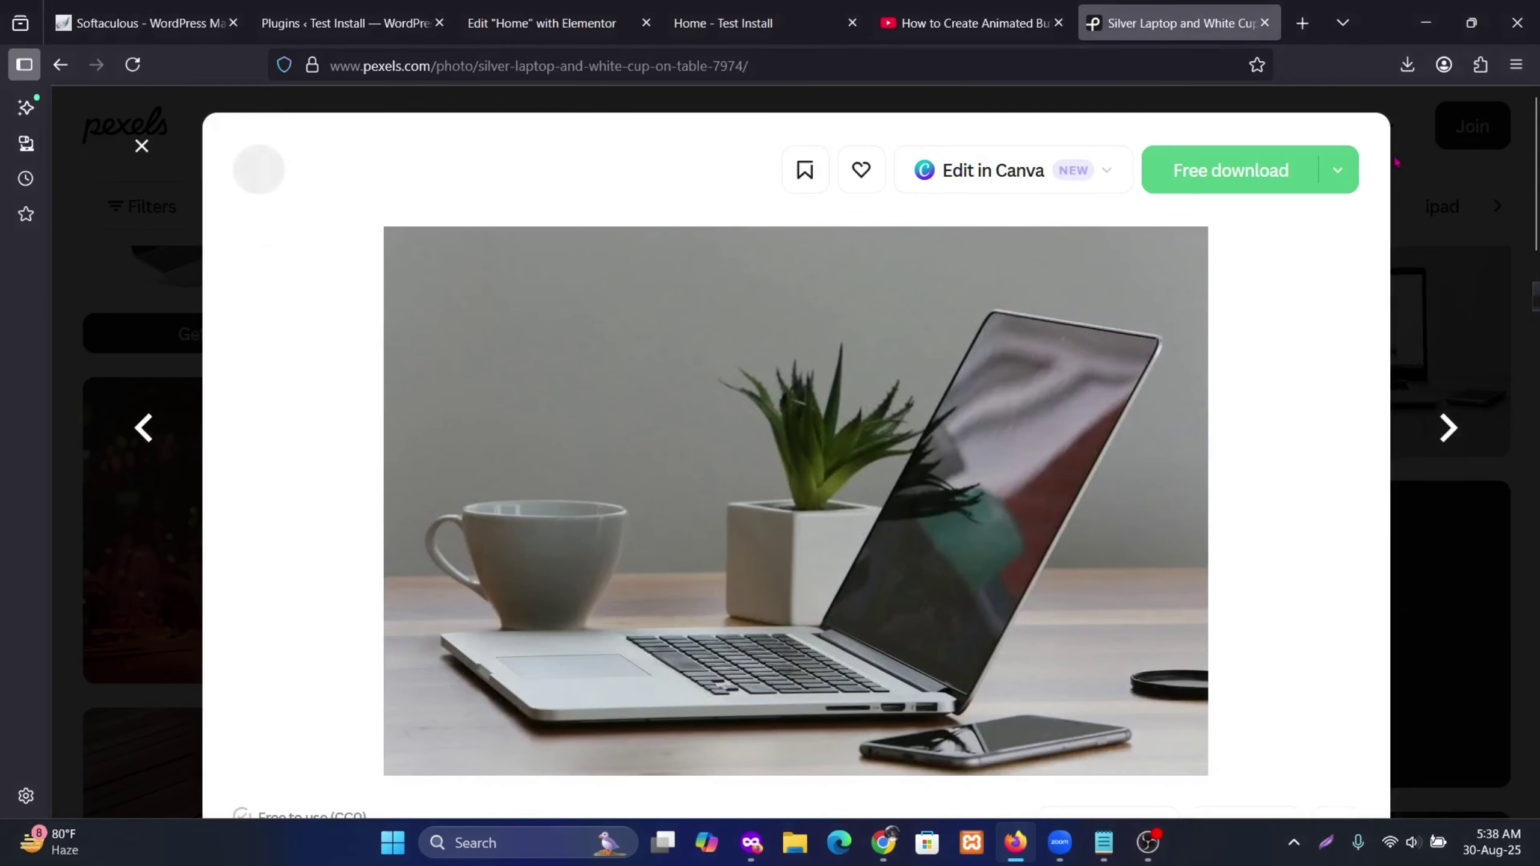
Step: Download the silver laptop photo at the Medium 1280x853 size and dismiss the post-download pop-up
left_click(1338, 171)
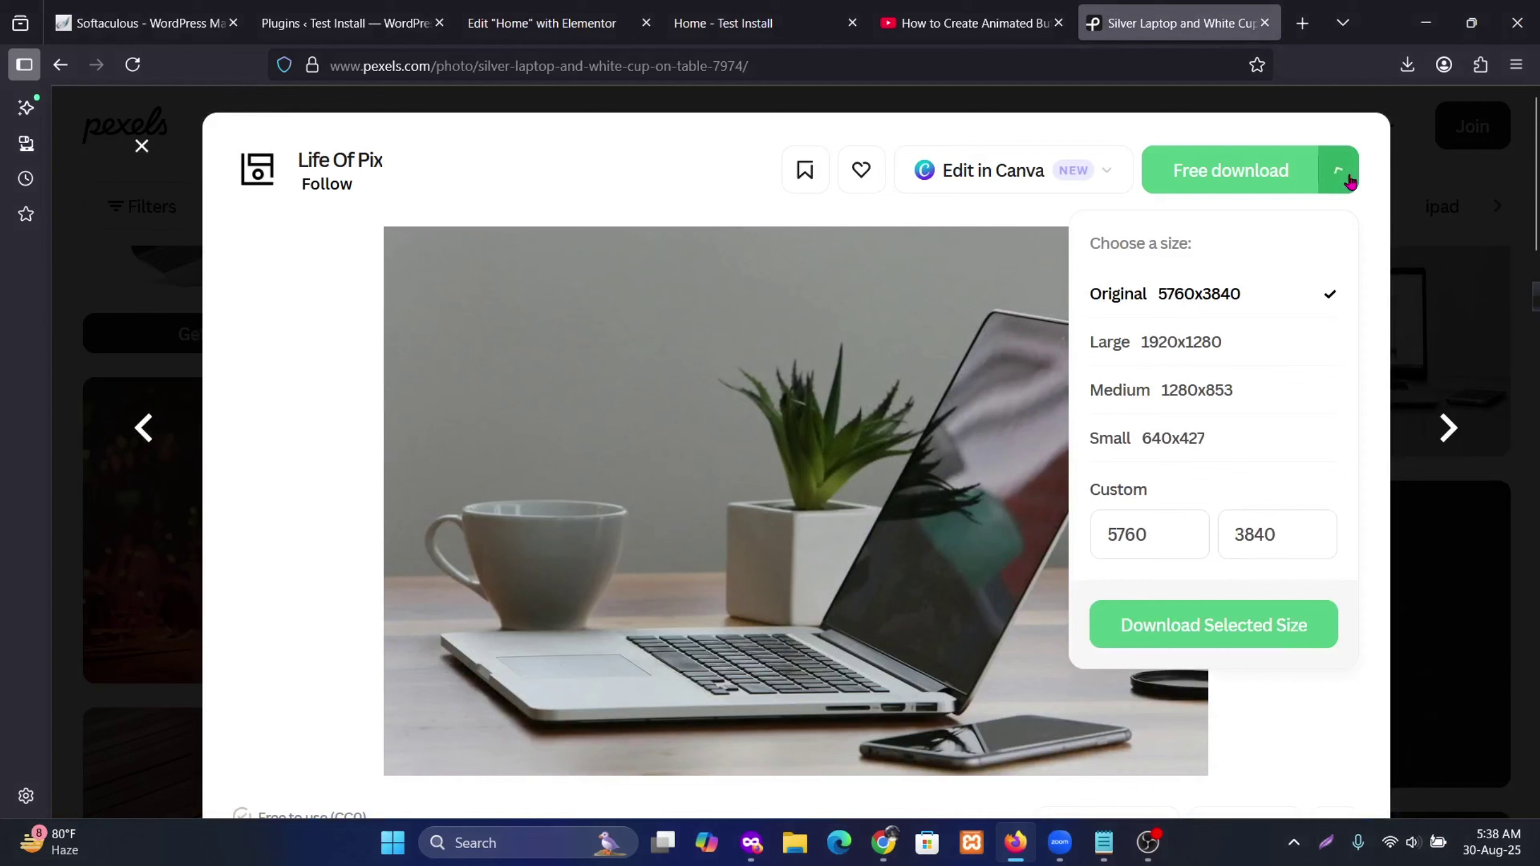
left_click(1168, 393)
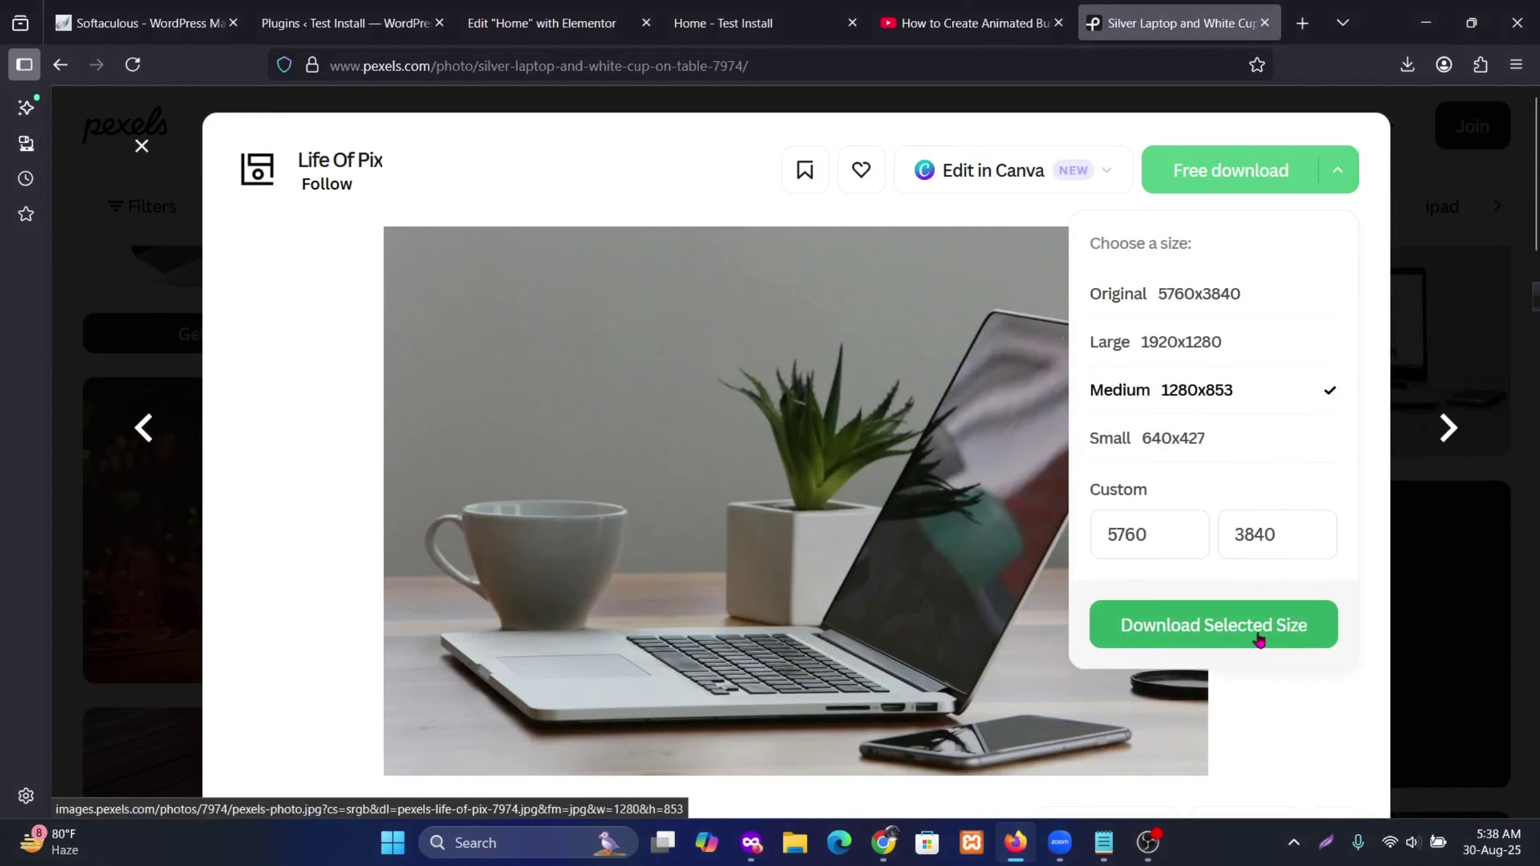
left_click(1174, 627)
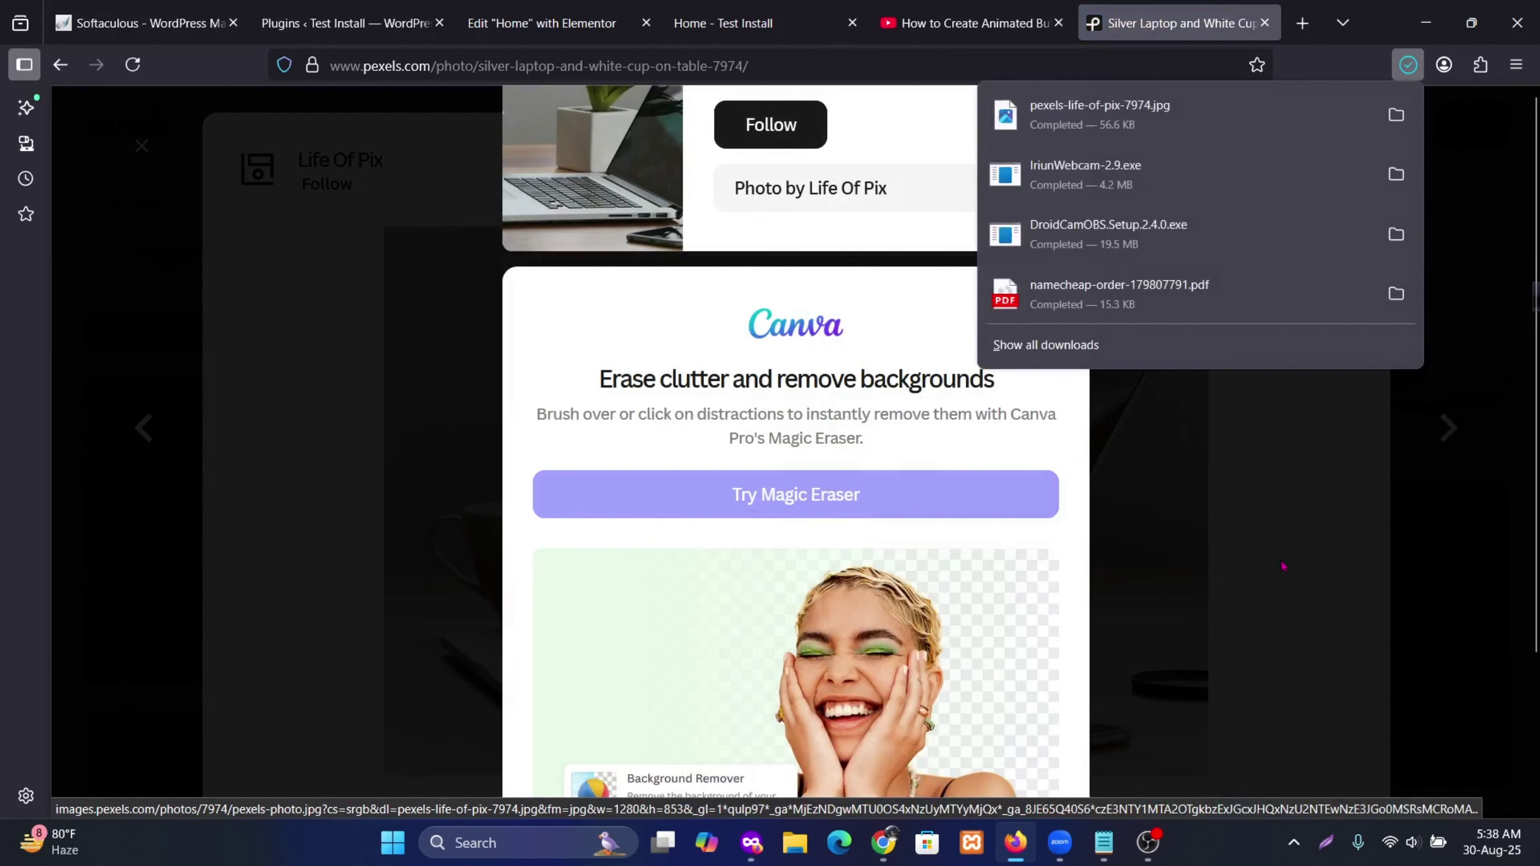
left_click(1453, 509)
left_click(1451, 508)
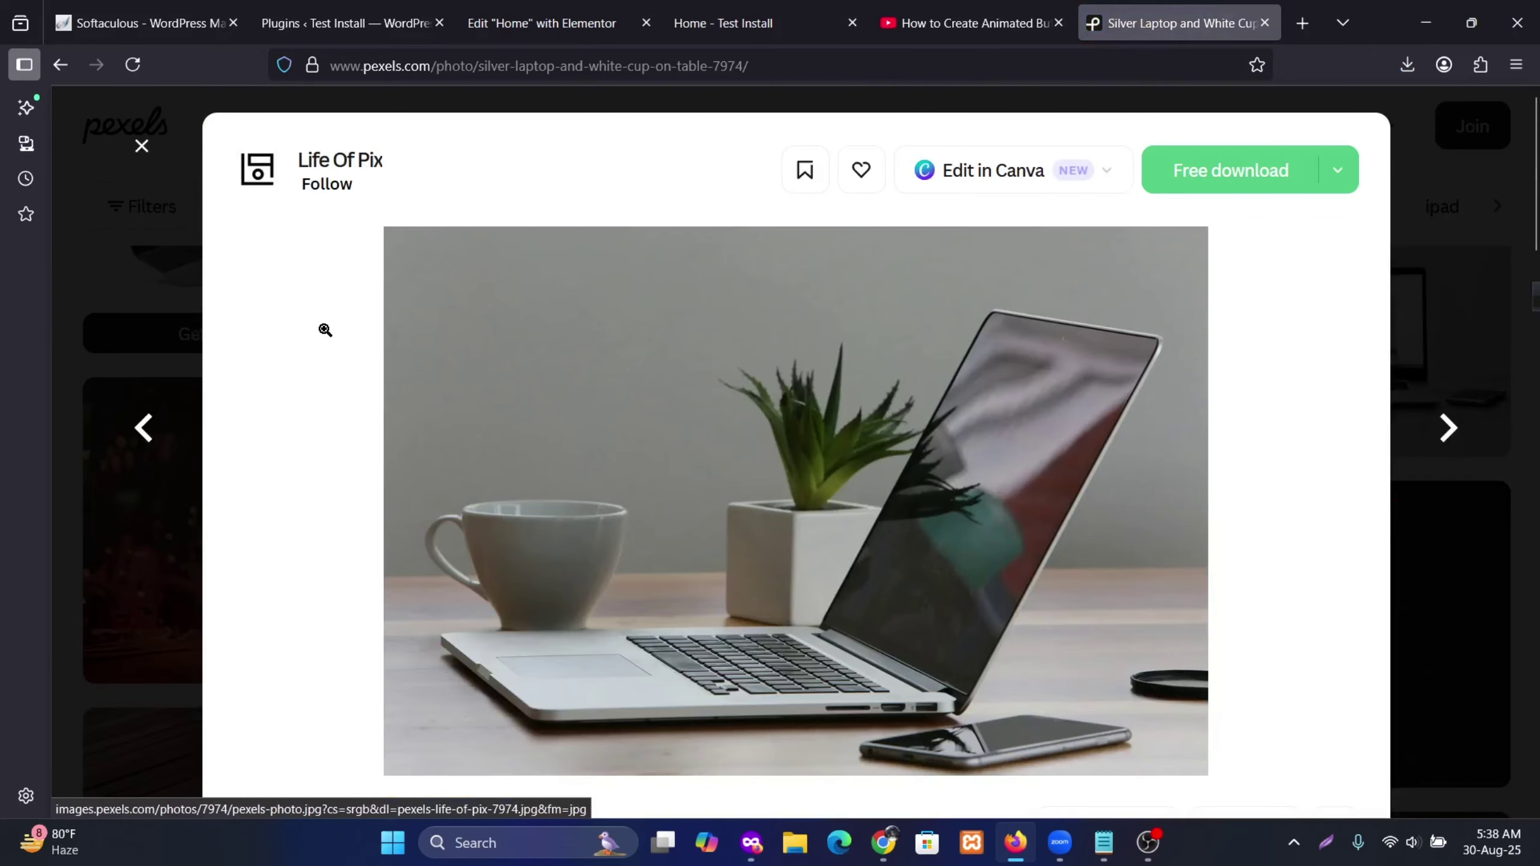
scroll(989, 549, "down", 4)
scroll(766, 249, "up", 2)
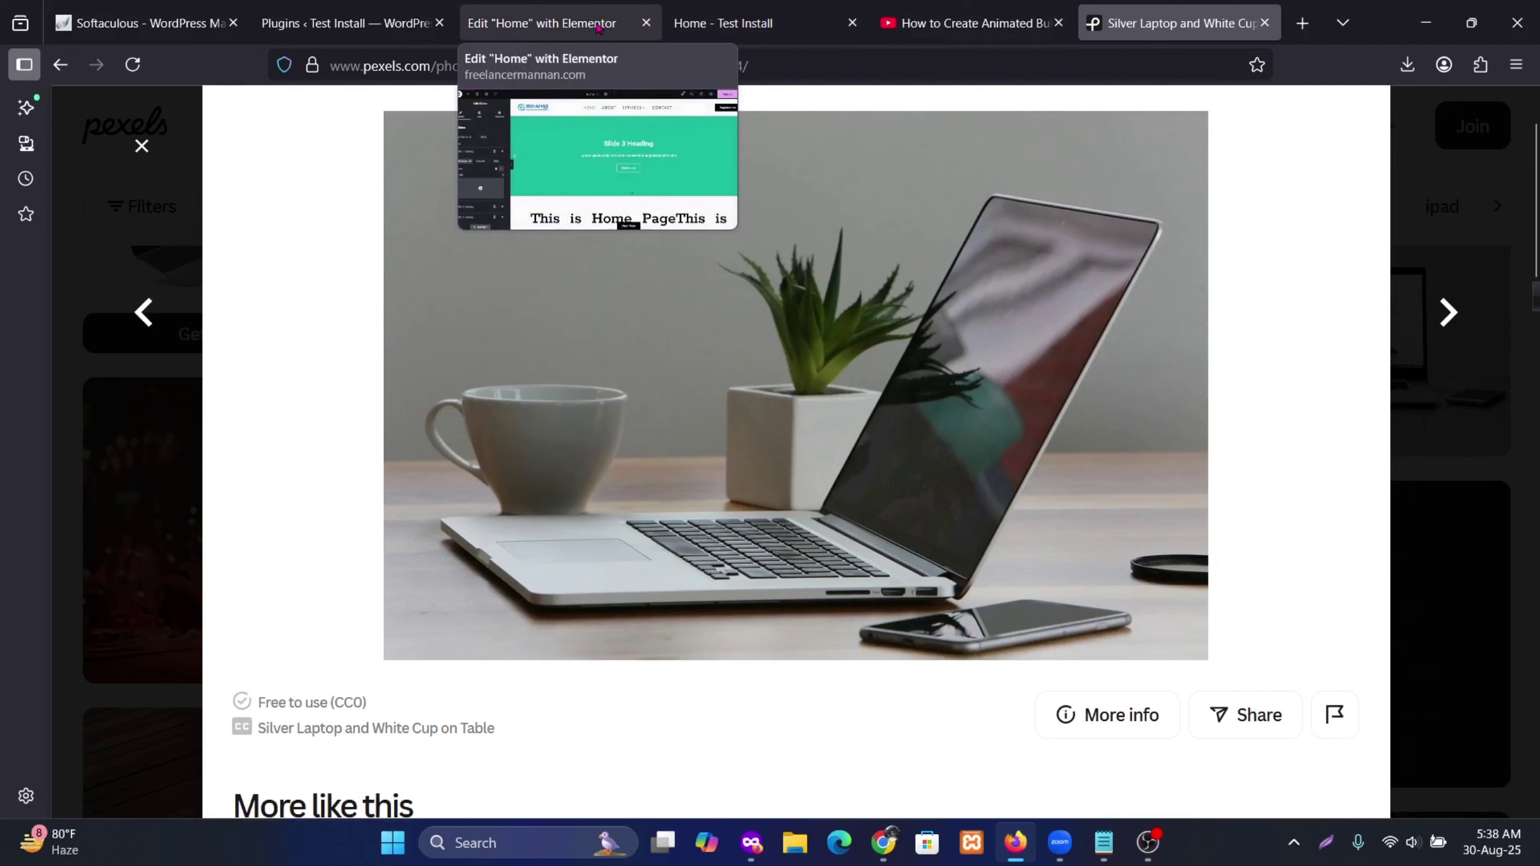
left_click(535, 18)
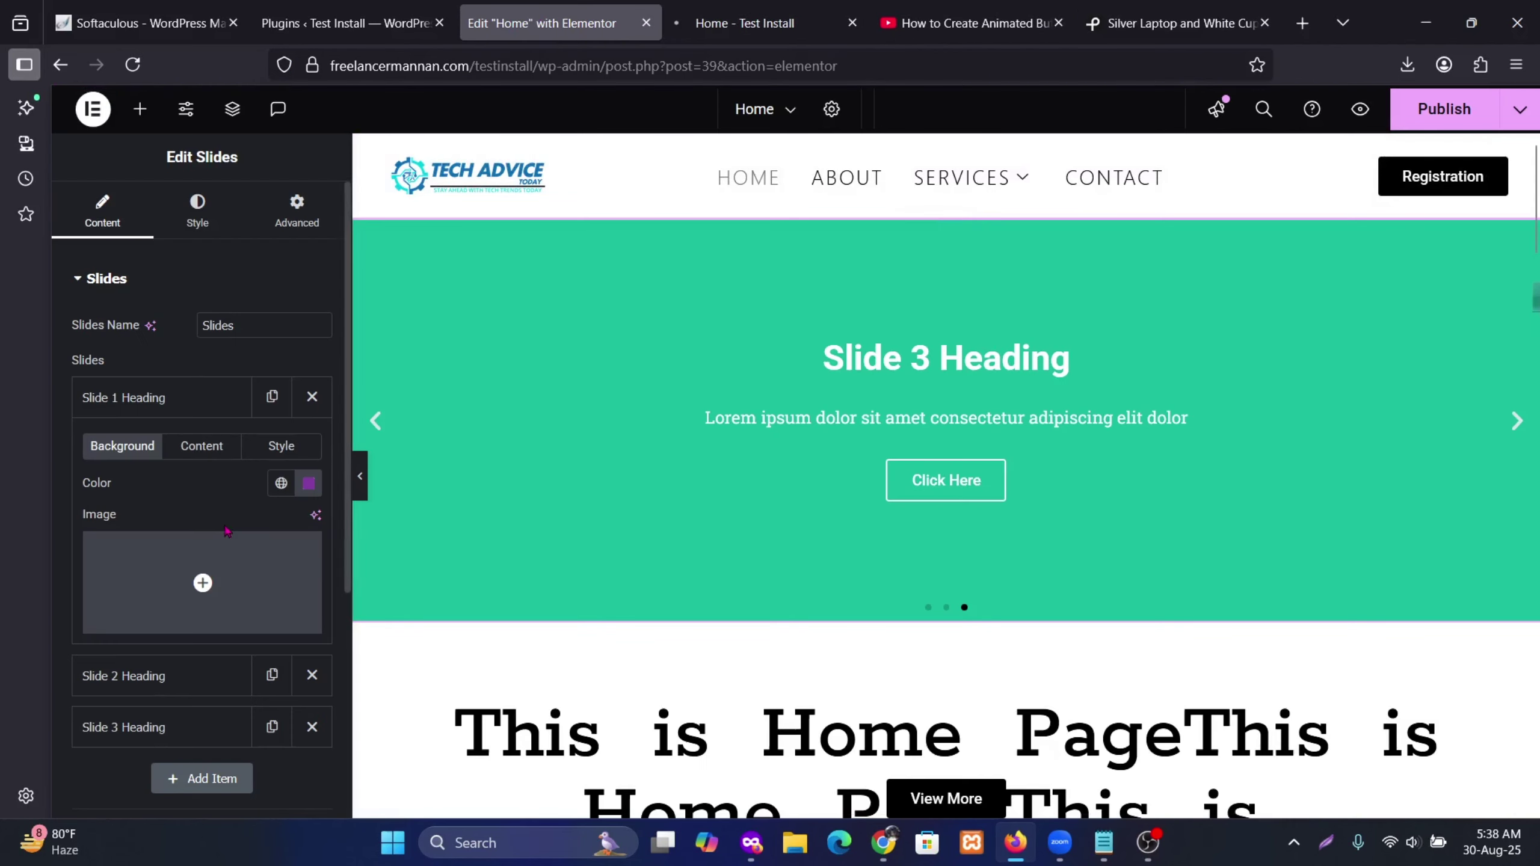
left_click(223, 572)
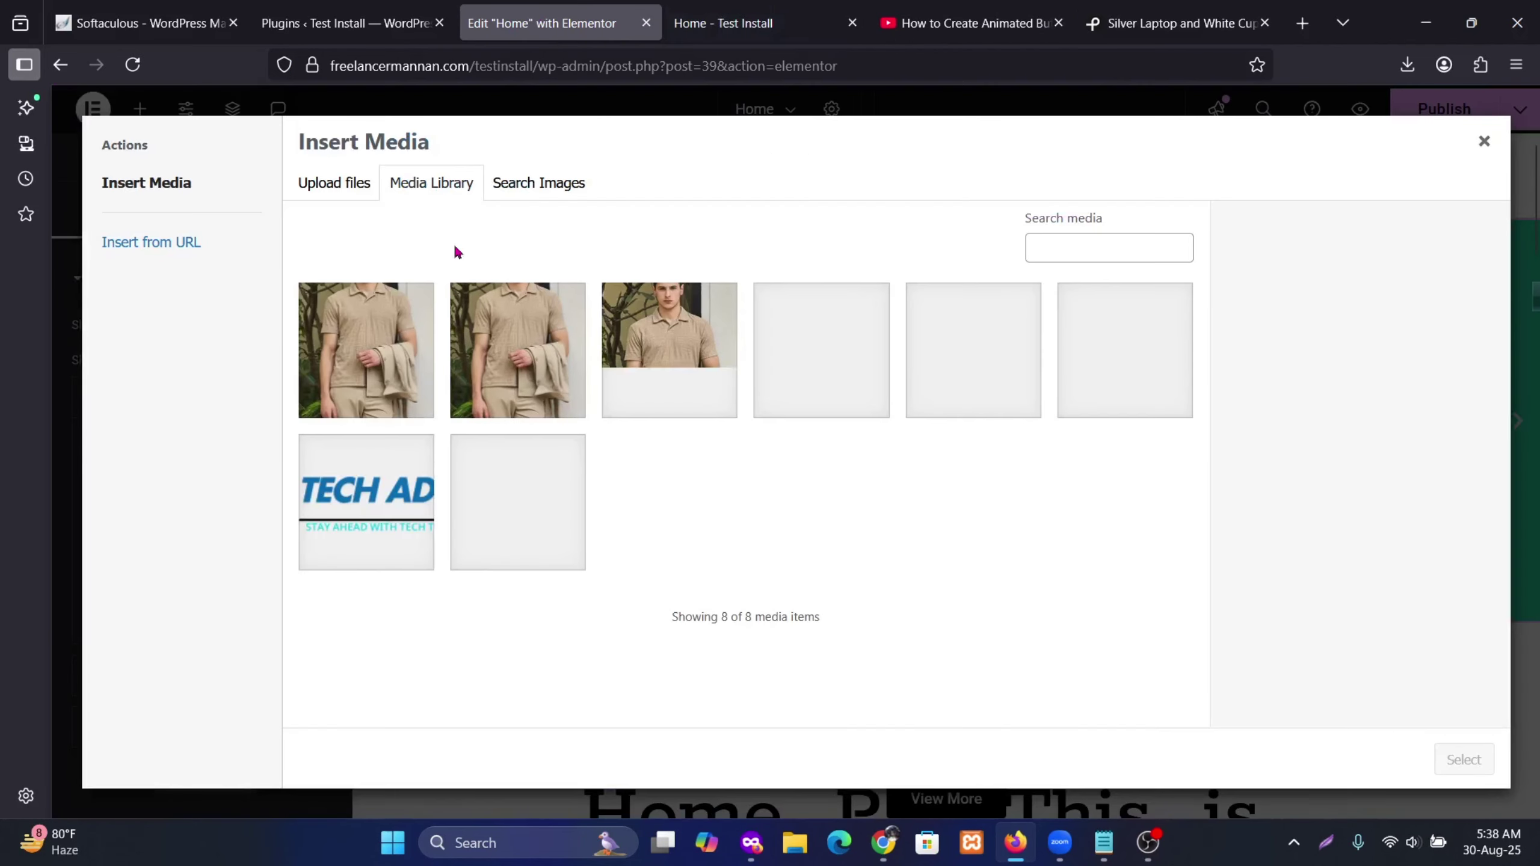
left_click(343, 185)
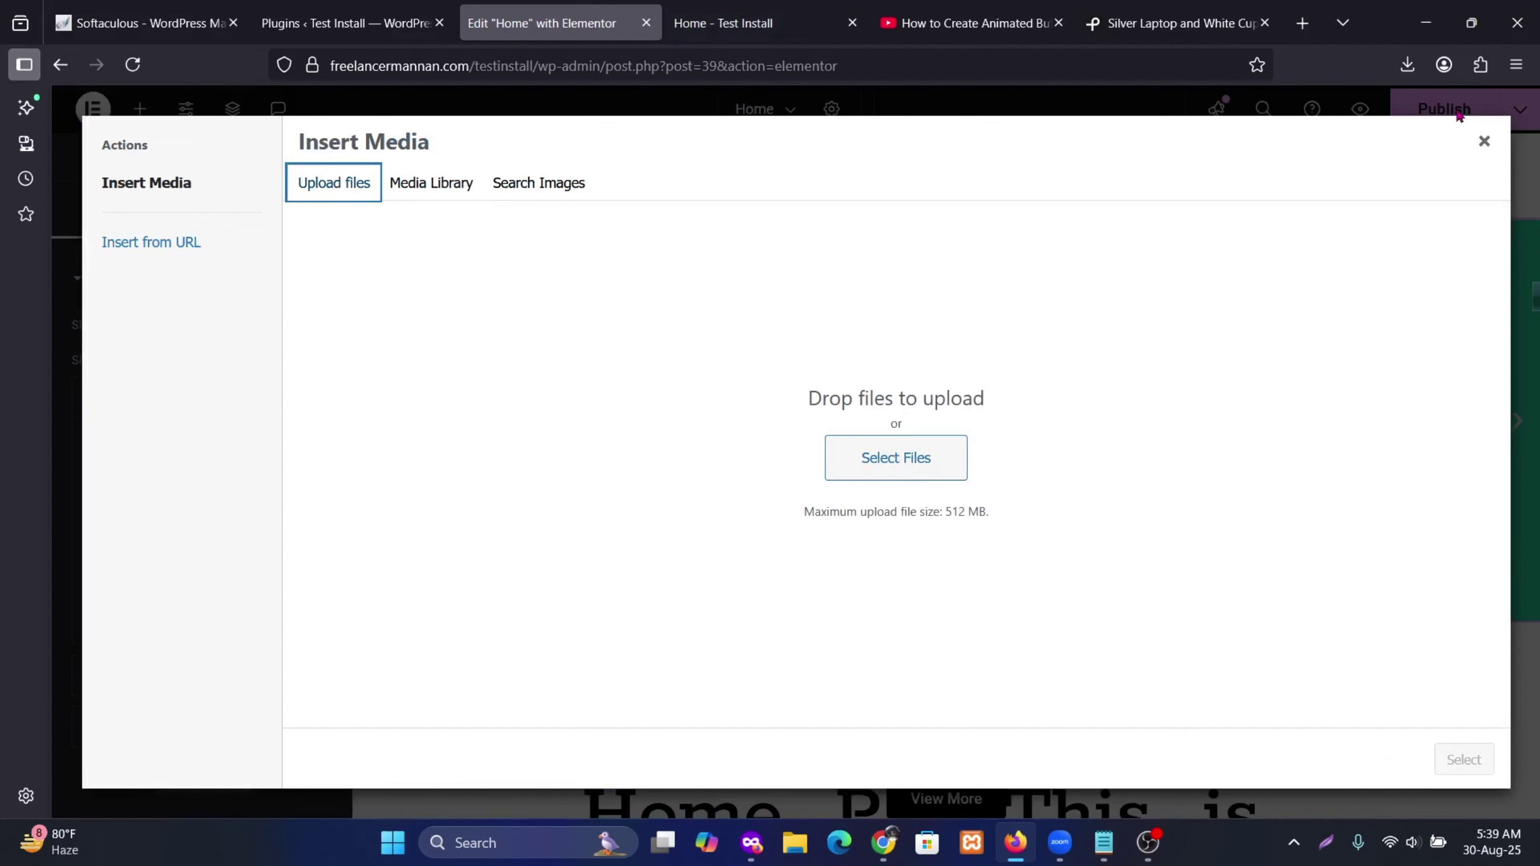
left_click(1491, 144)
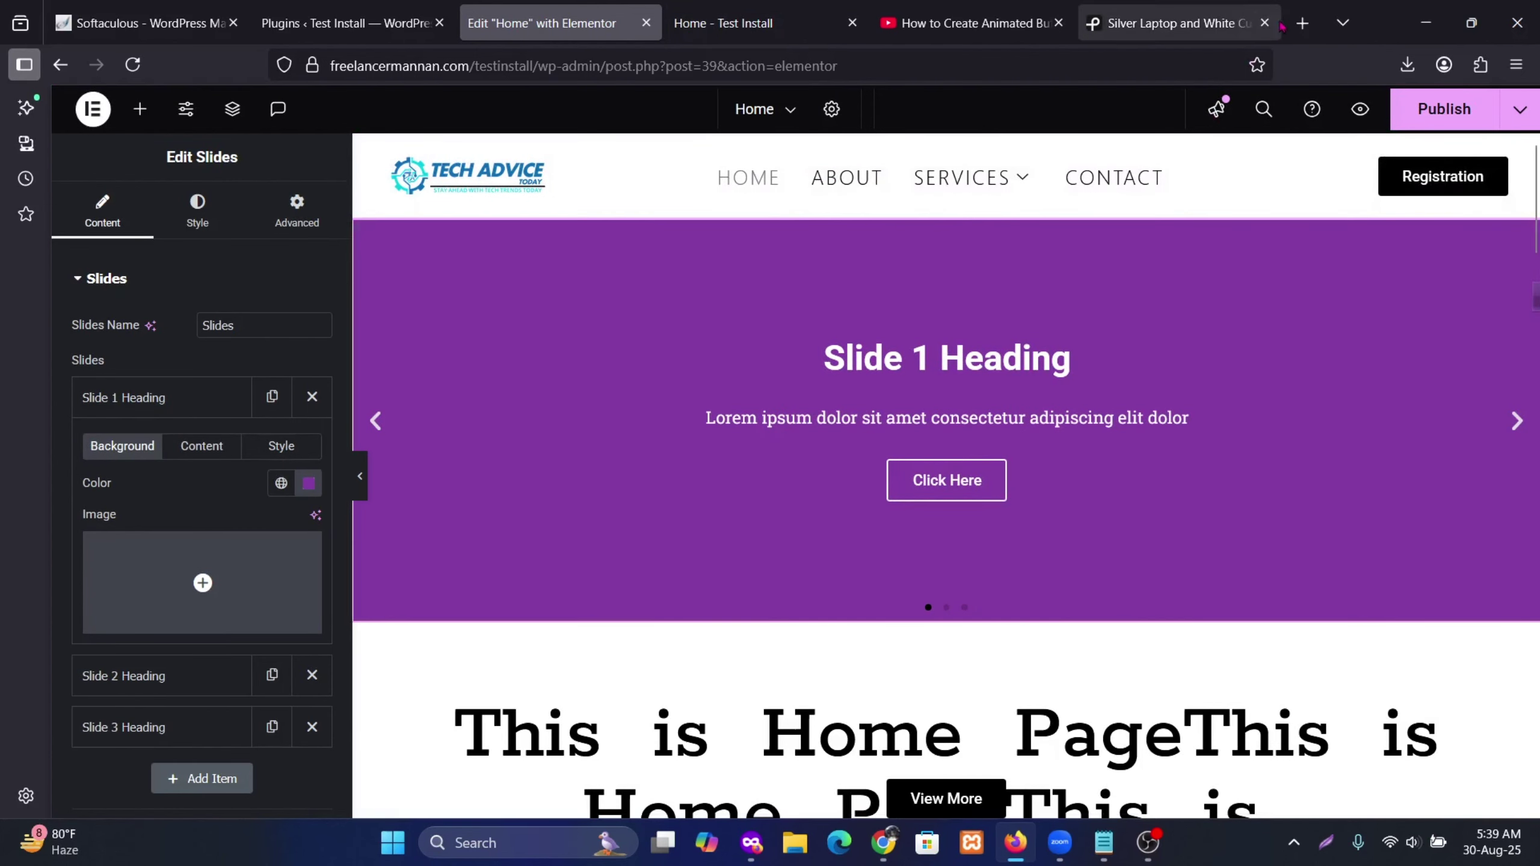
Step: Open tinypng.com in a new browser tab
left_click(1302, 23)
left_click(763, 64)
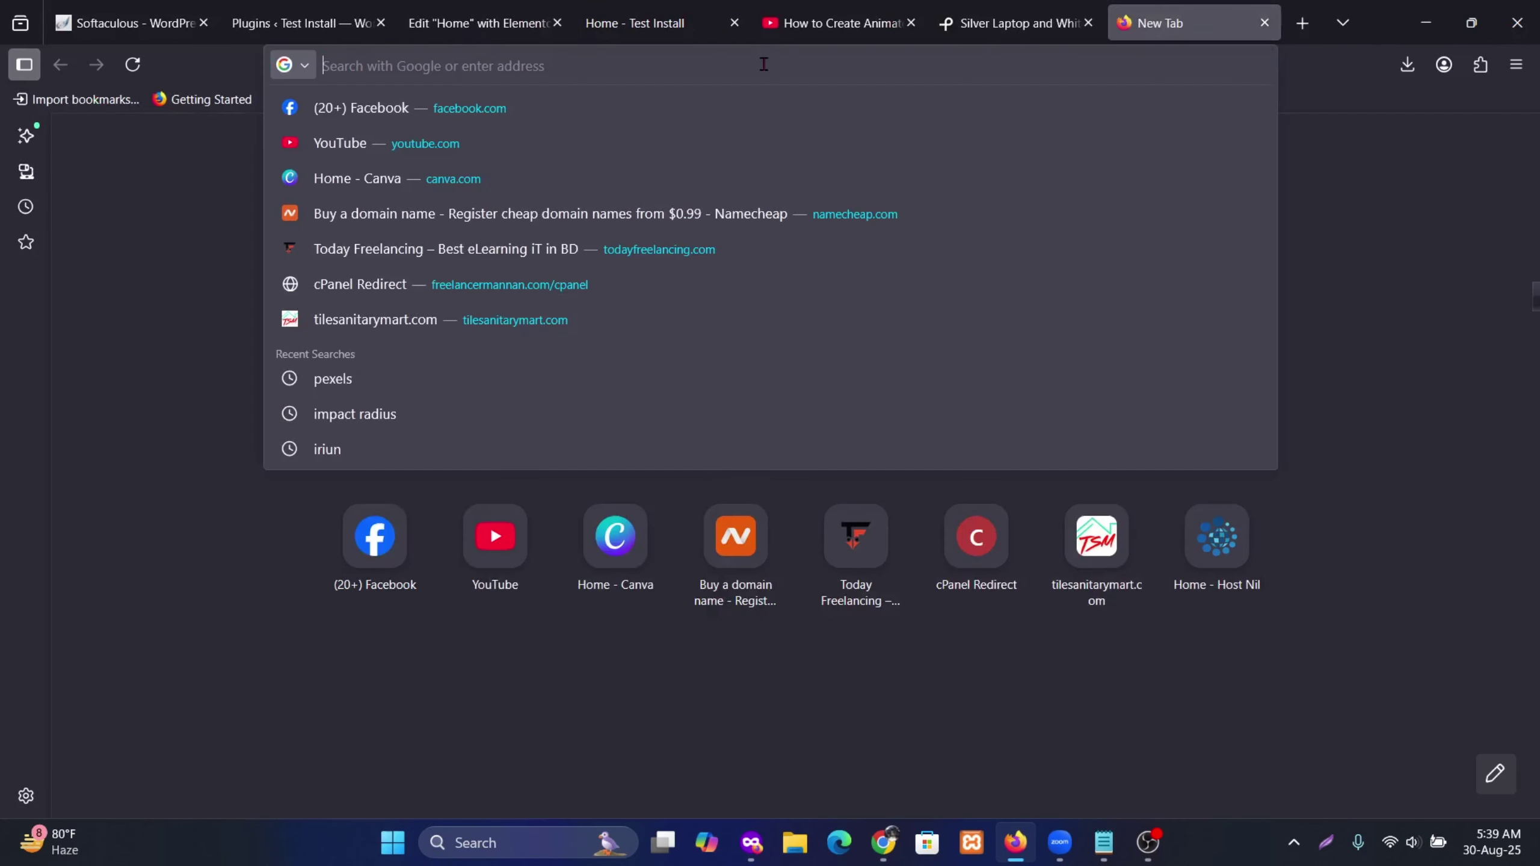
type("tin")
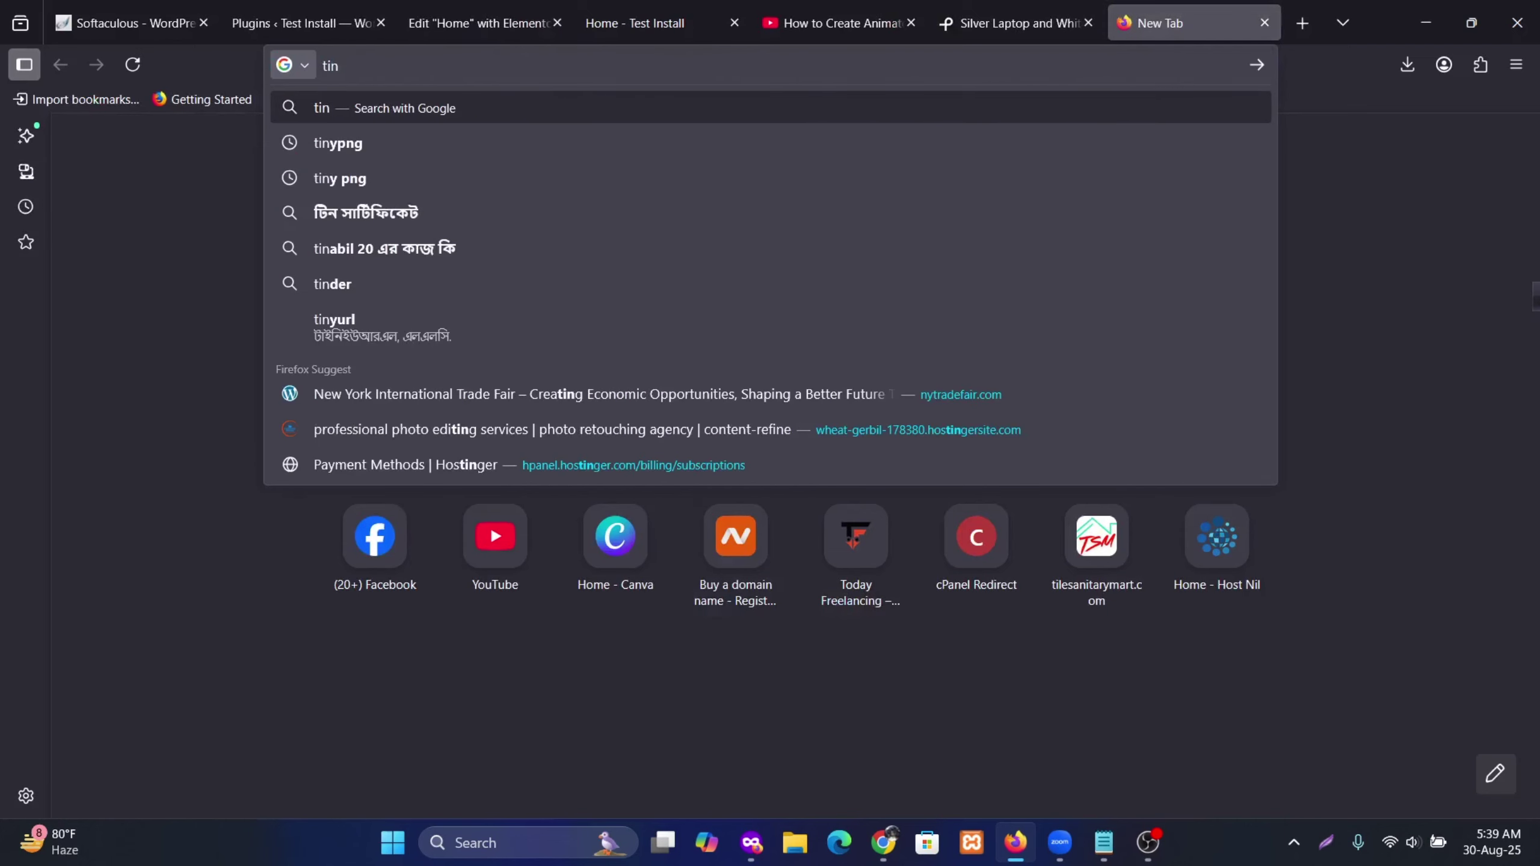
type("ypng.com")
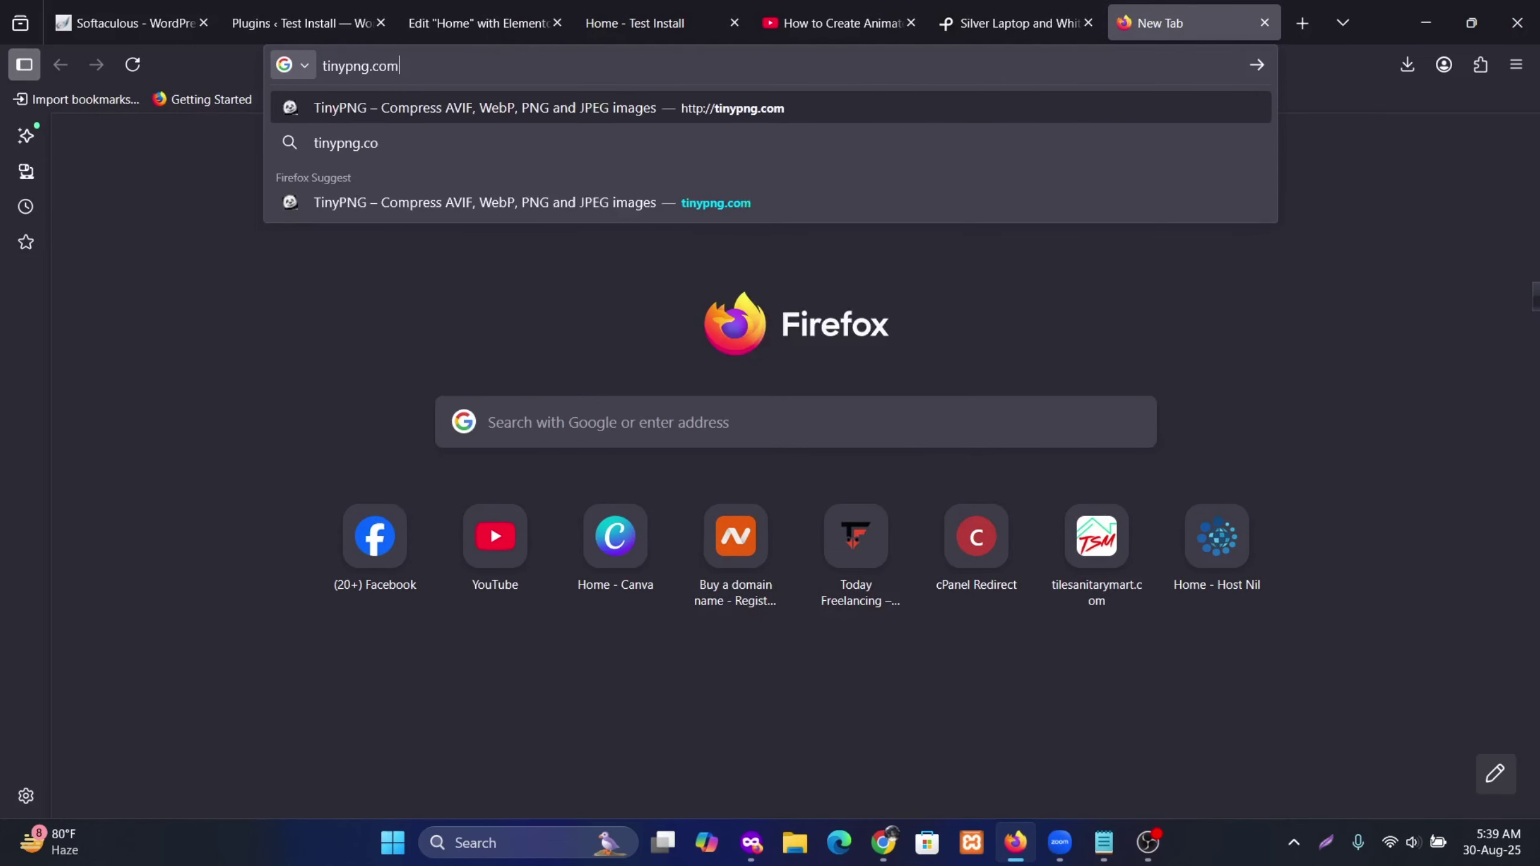
key("Return")
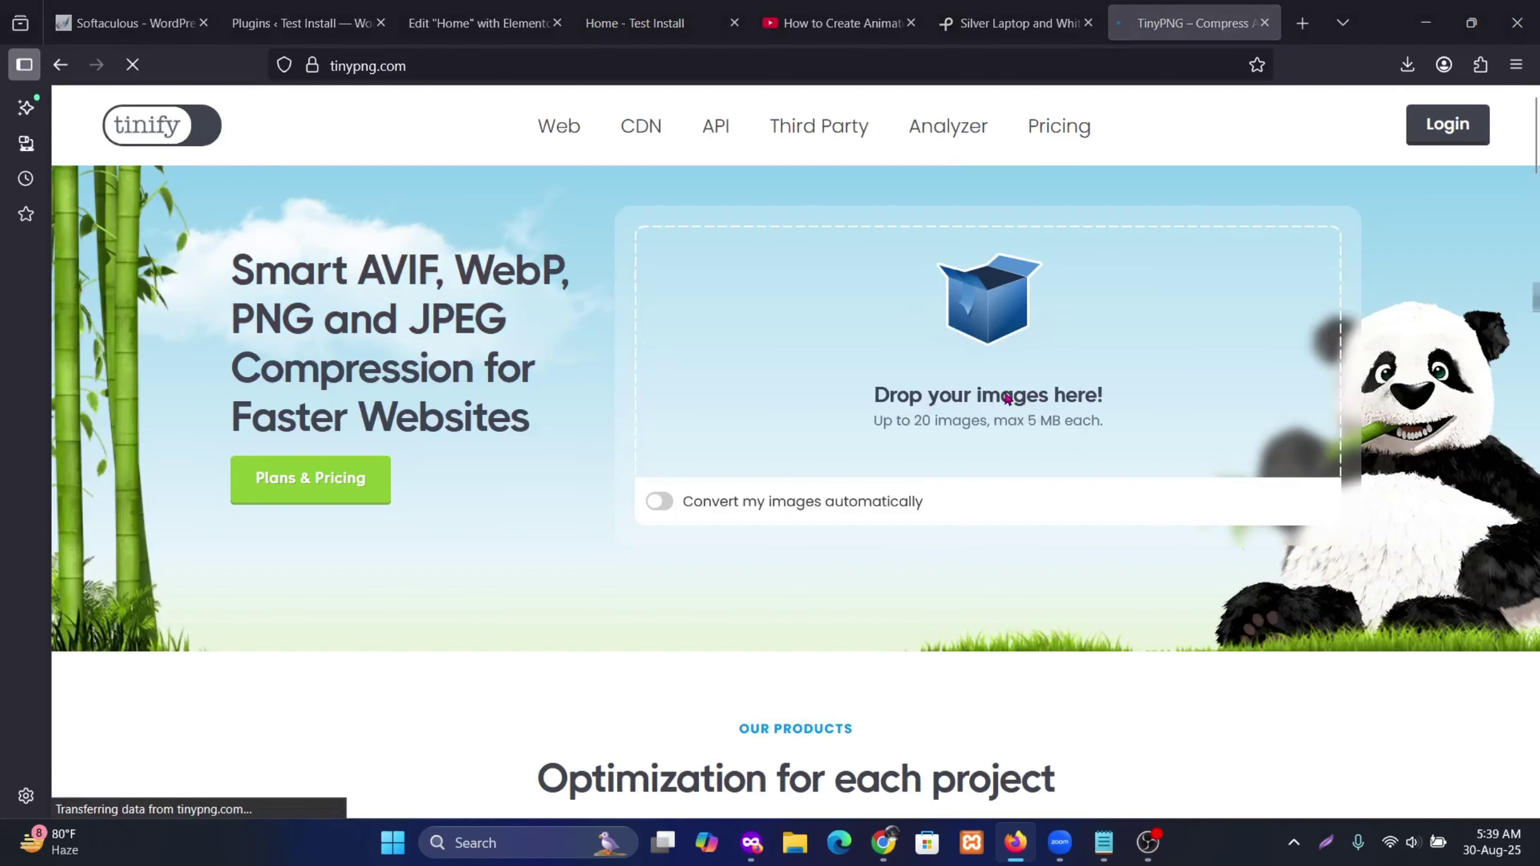
Step: Compress pexels-life-of-pix-7974.jpg from the Downloads folder with TinyPNG and download the optimized JPEG
left_click(985, 426)
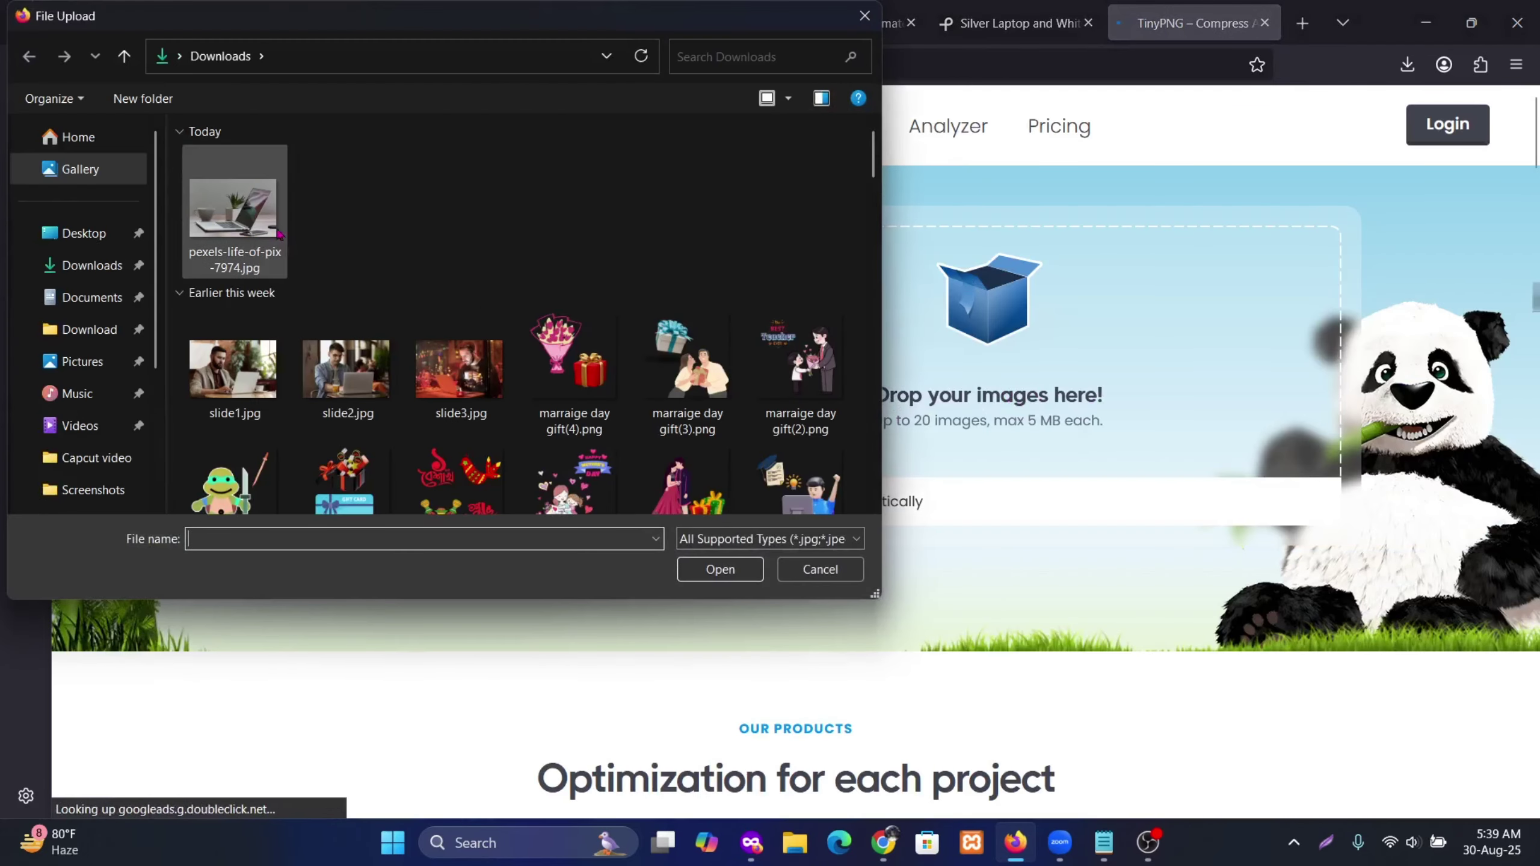
double_click(233, 200)
scroll(982, 587, "down", 5)
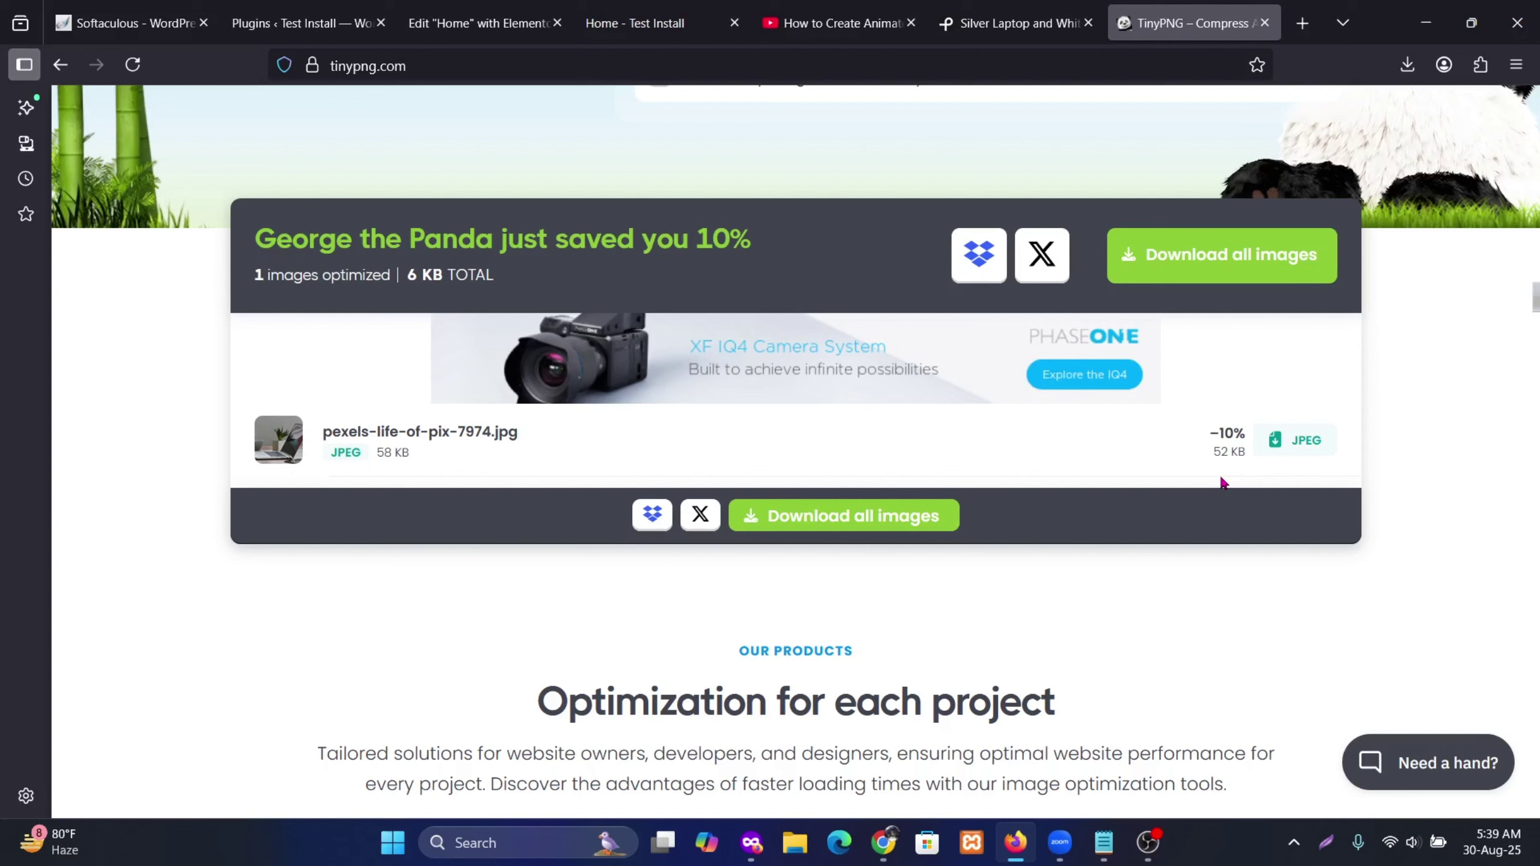
left_click(1304, 456)
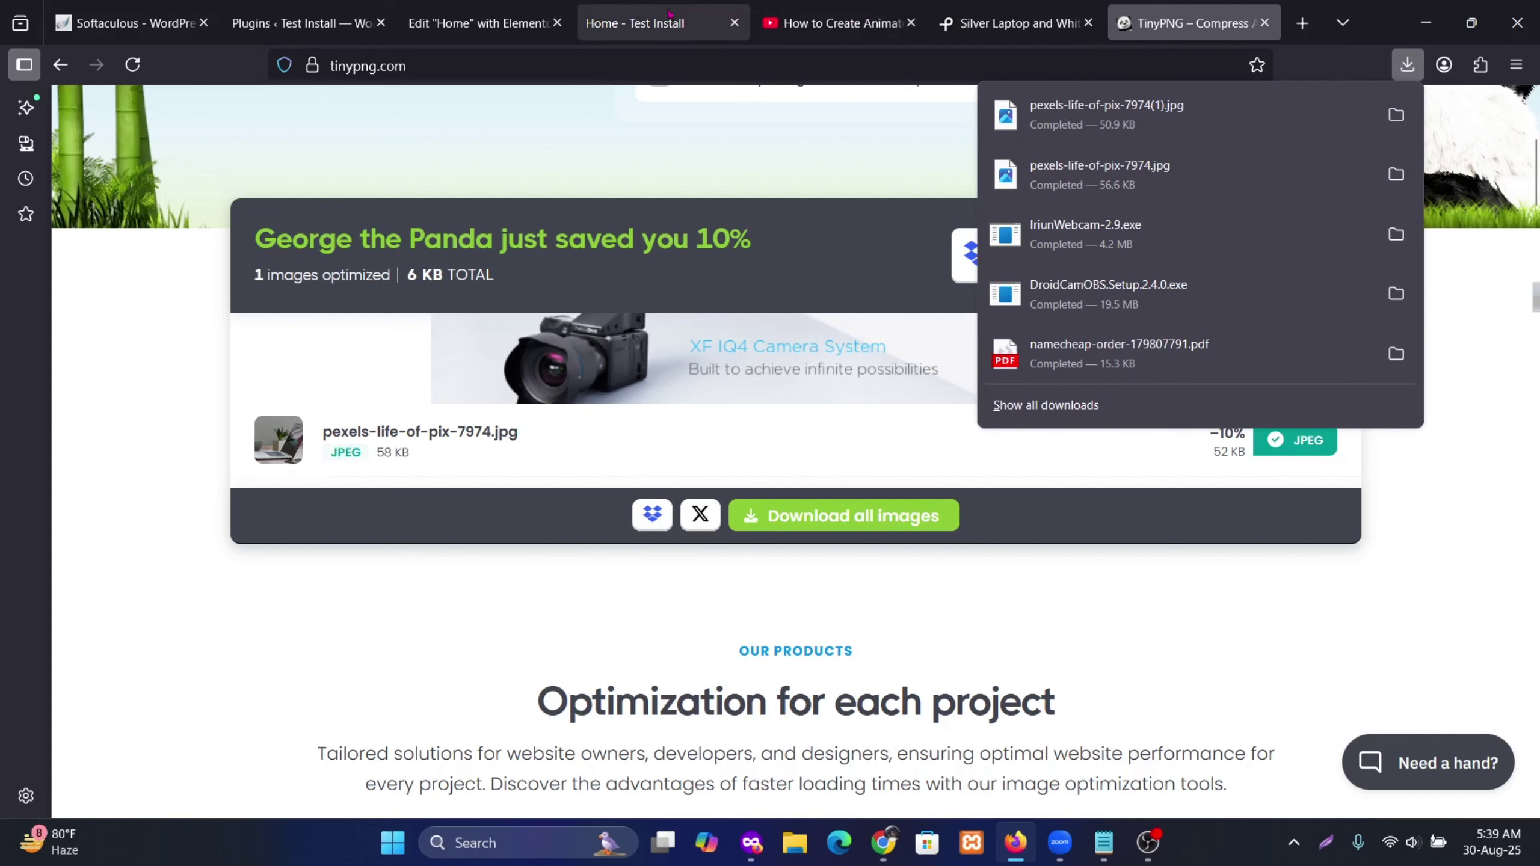
Step: Back in the Elementor editor, upload pexels-life-of-pix-7974(1).jpg from Downloads and set it as Slide 1's background image
left_click(478, 22)
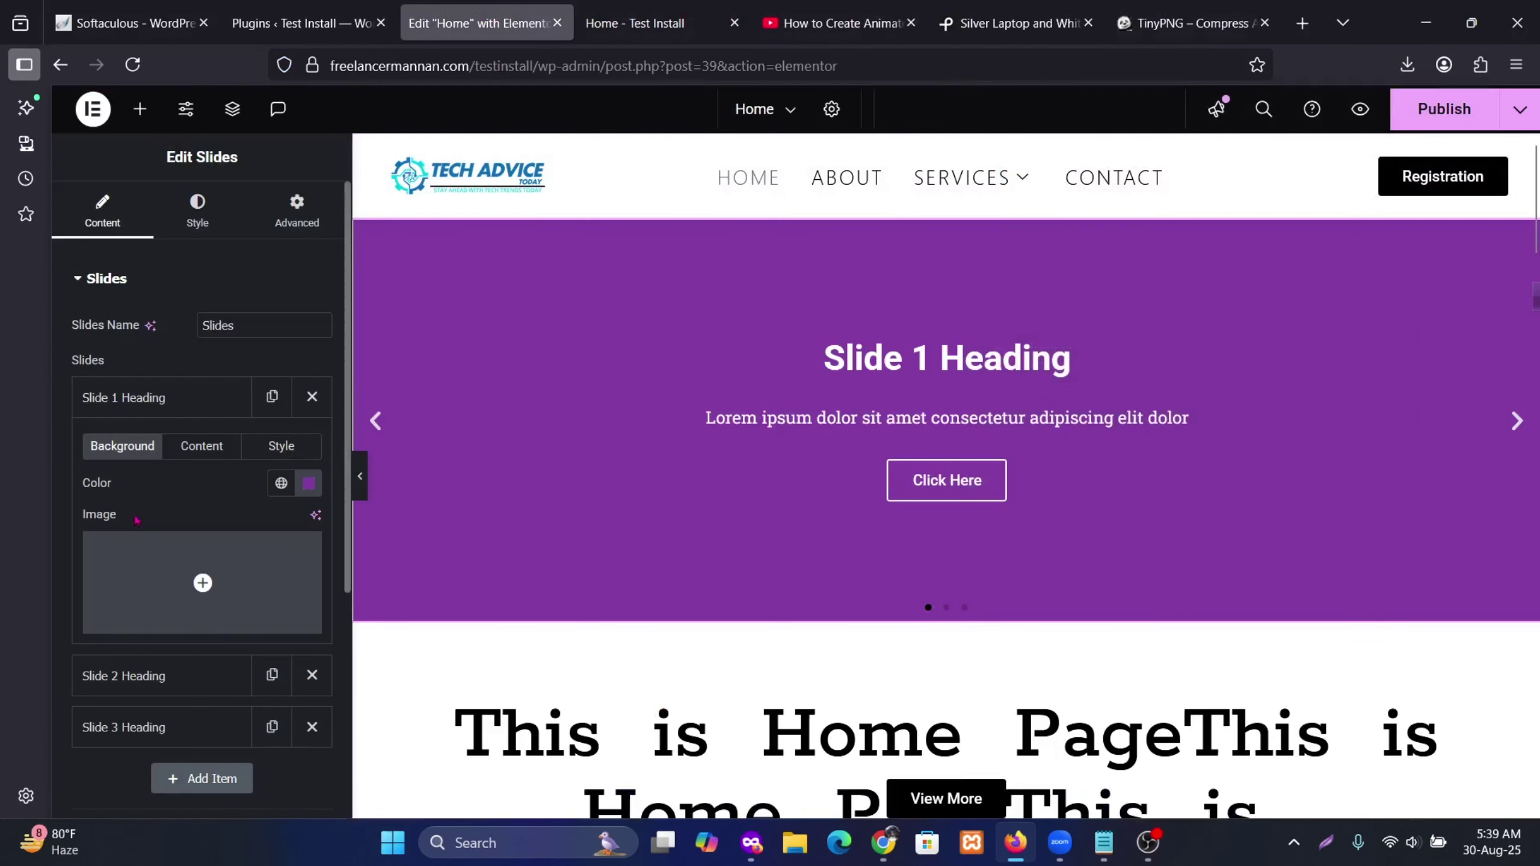
left_click(138, 548)
left_click(335, 191)
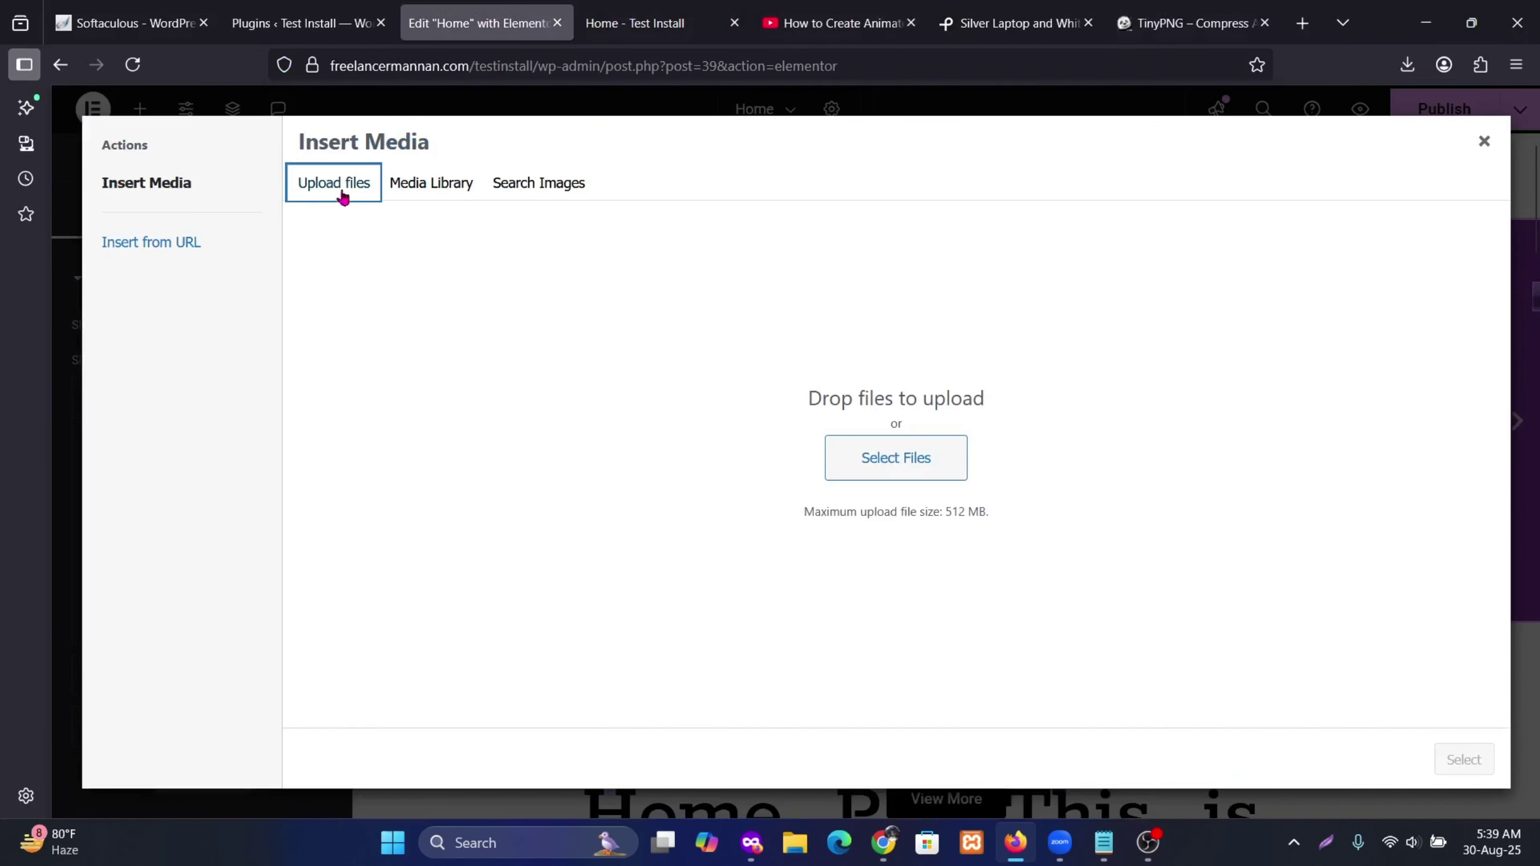
left_click(842, 449)
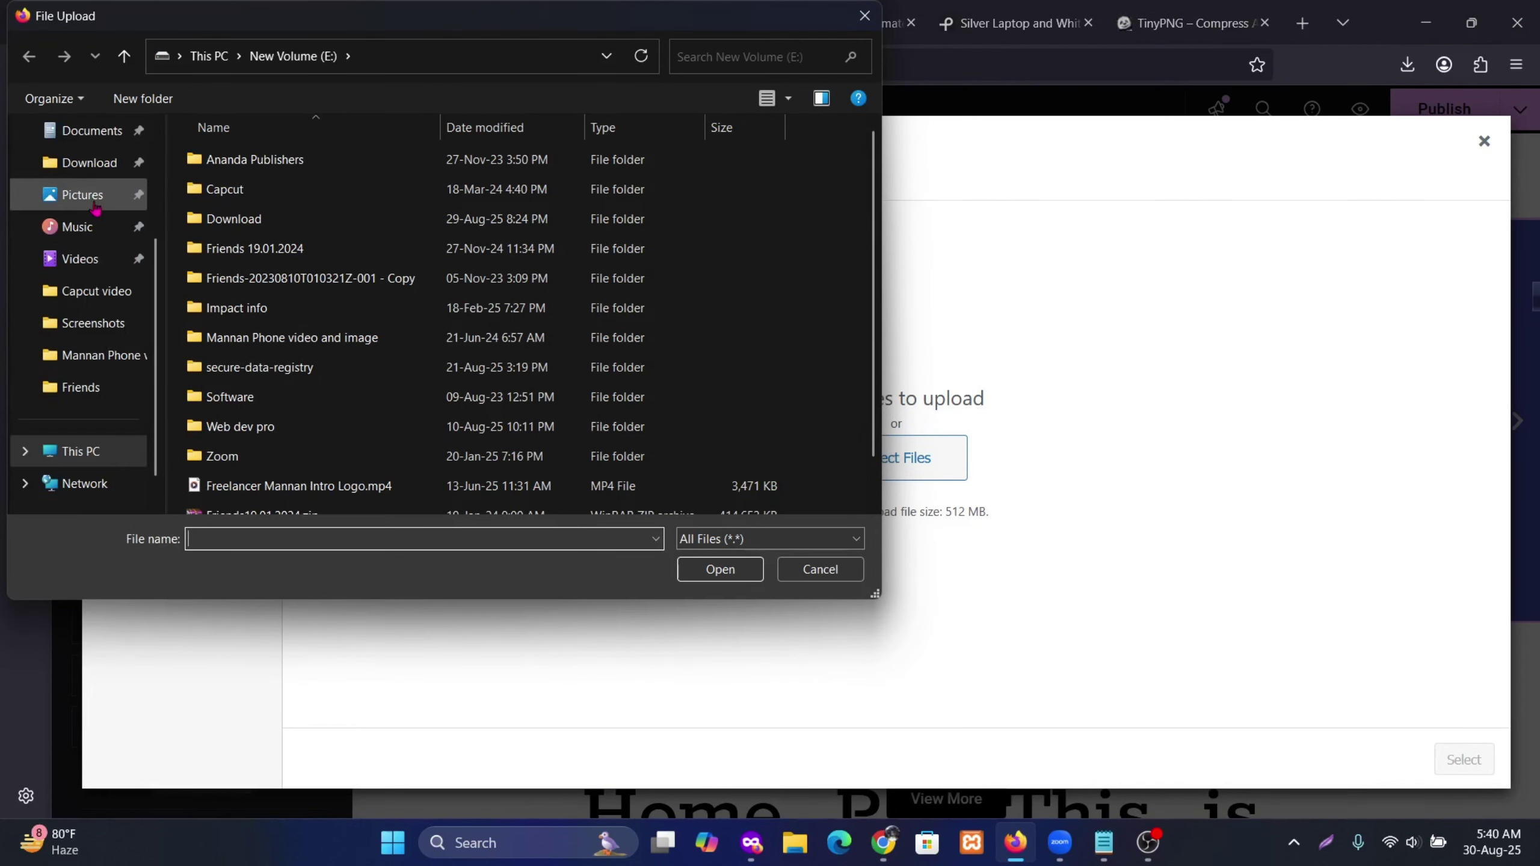
scroll(95, 206, "up", 3)
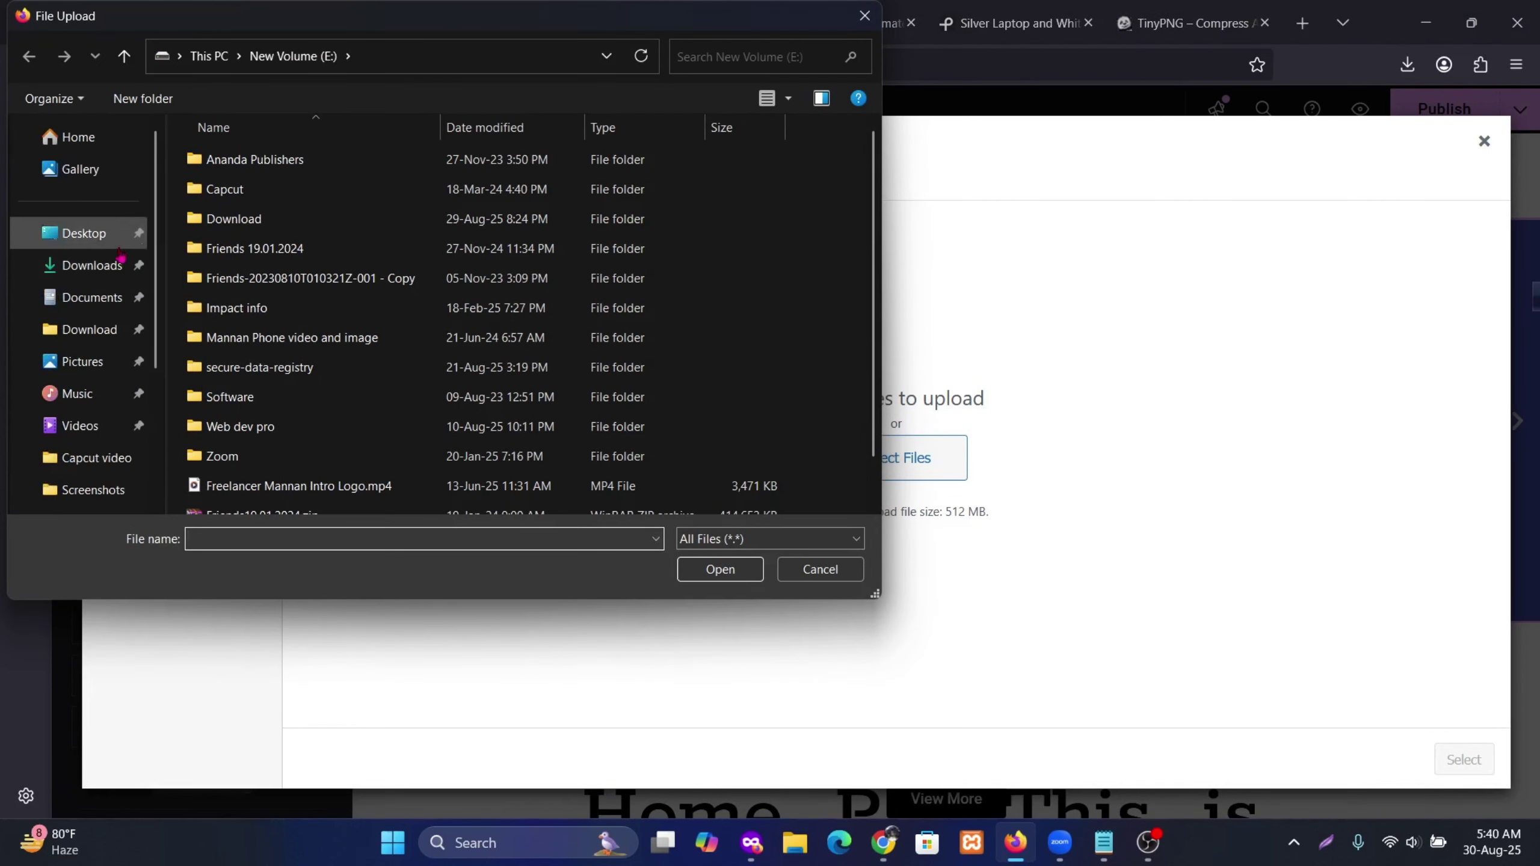
left_click(87, 276)
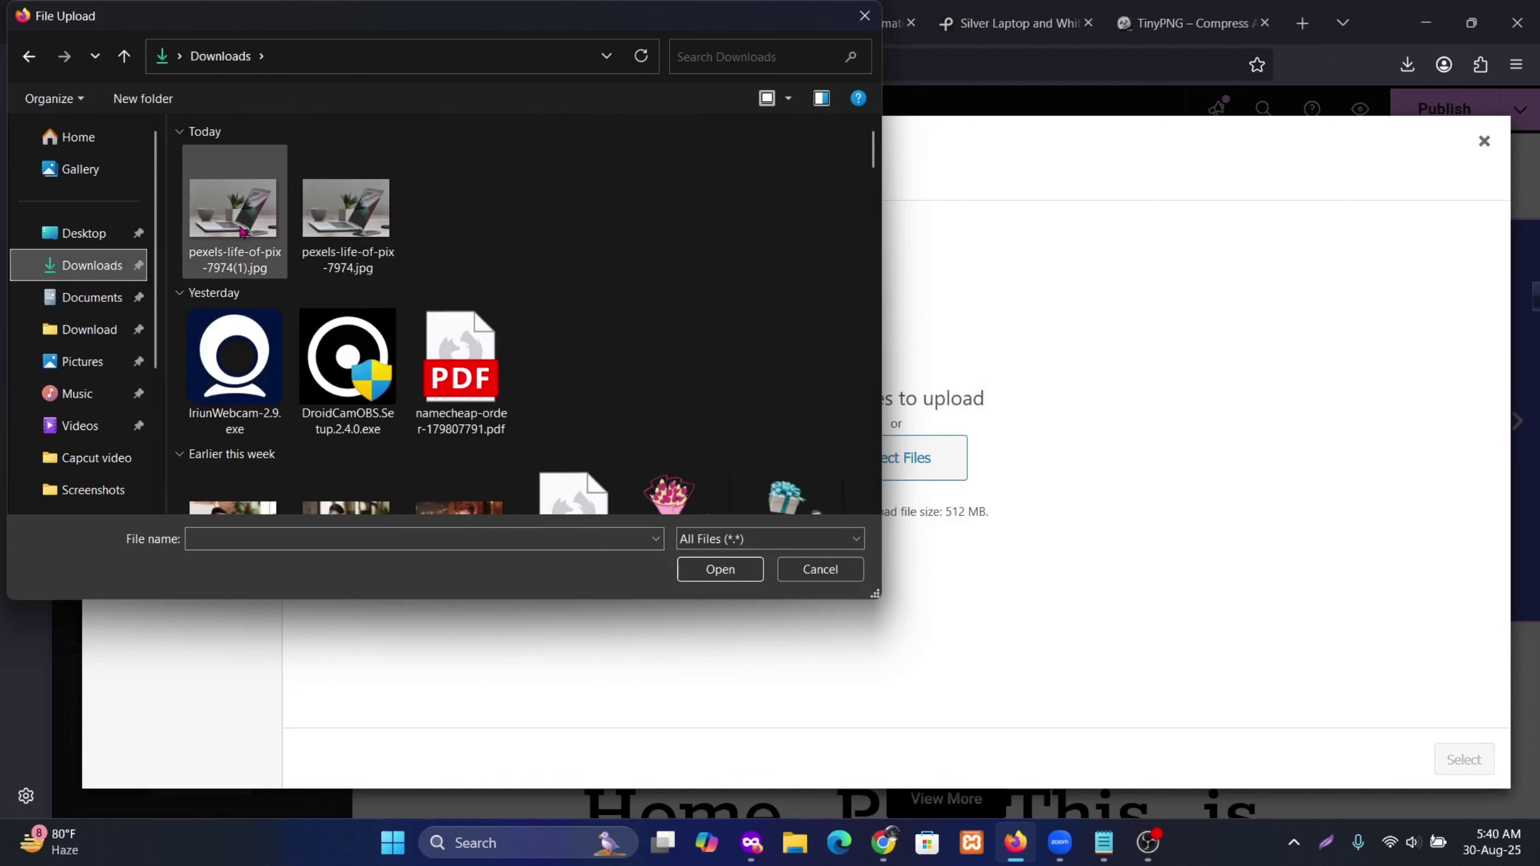
double_click(241, 231)
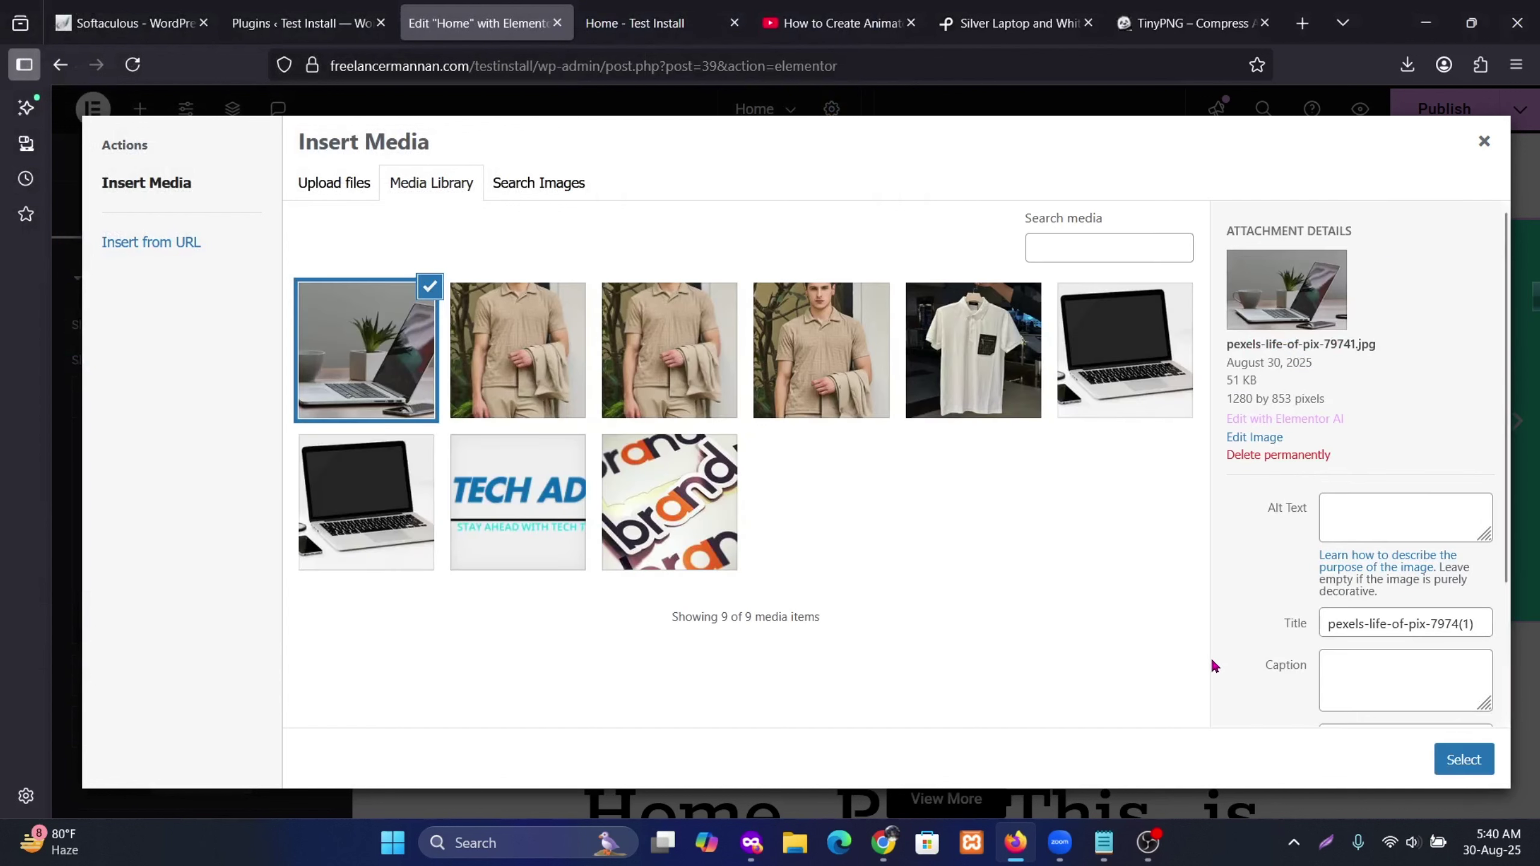
left_click(1476, 761)
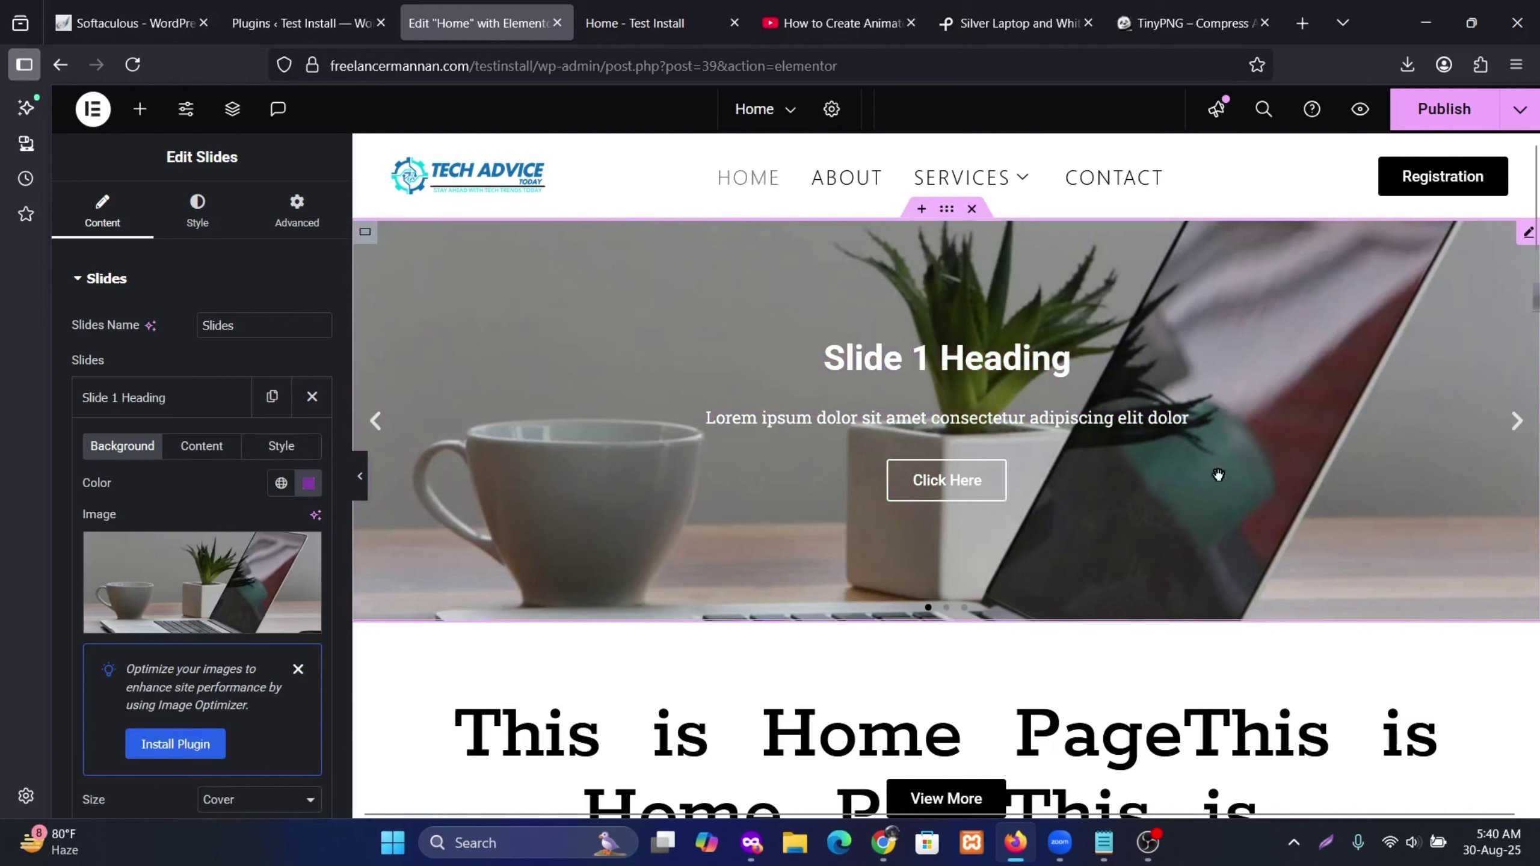
Step: Set the Slides widget's height to 600 px after trying 1000 px
scroll(920, 496, "down", 2)
scroll(1060, 427, "up", 2)
scroll(970, 633, "down", 2)
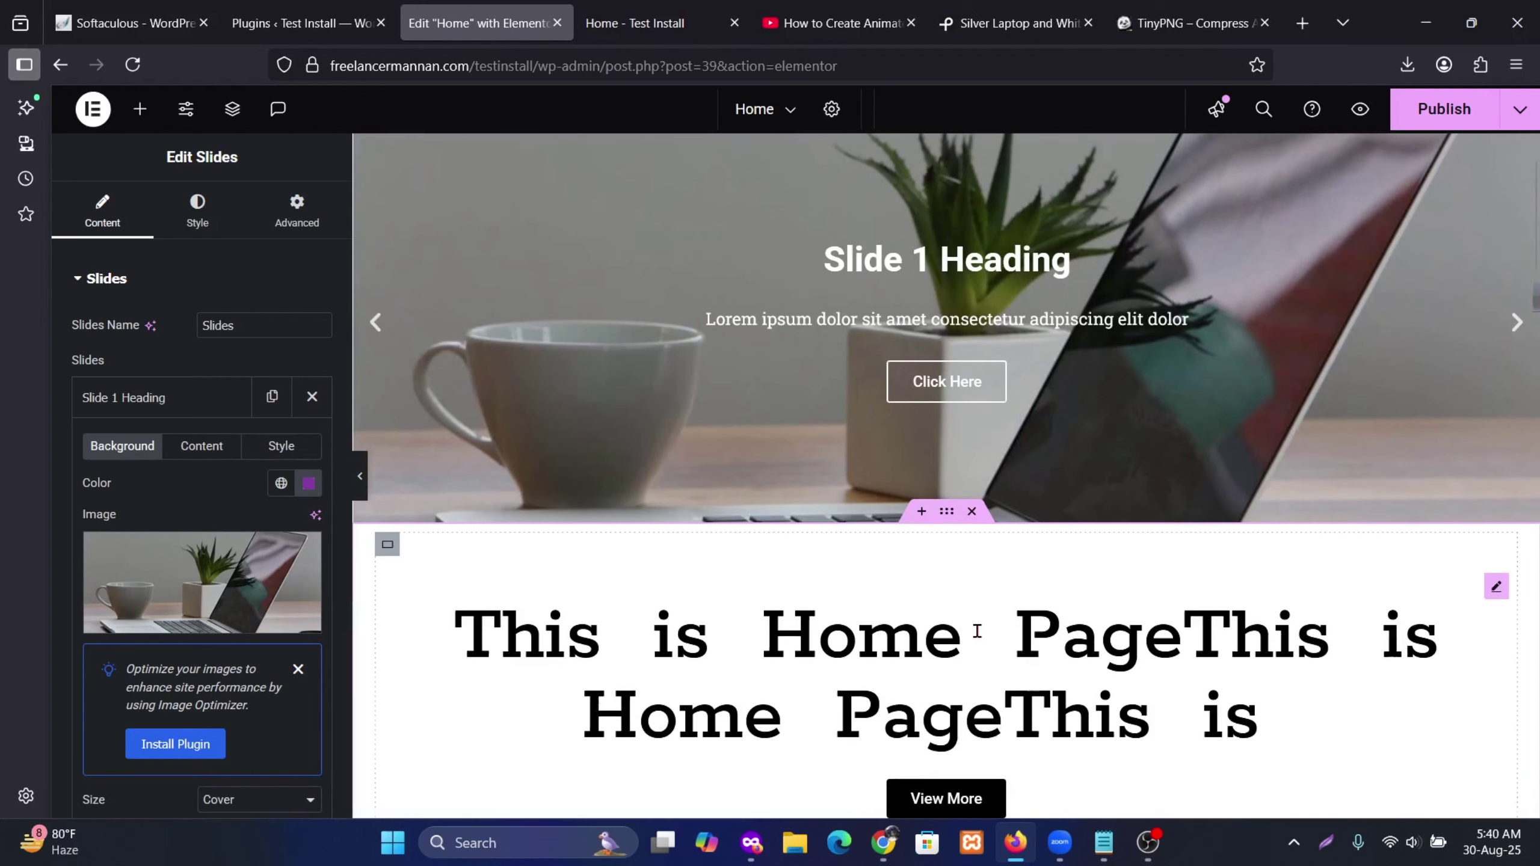
scroll(202, 516, "down", 5)
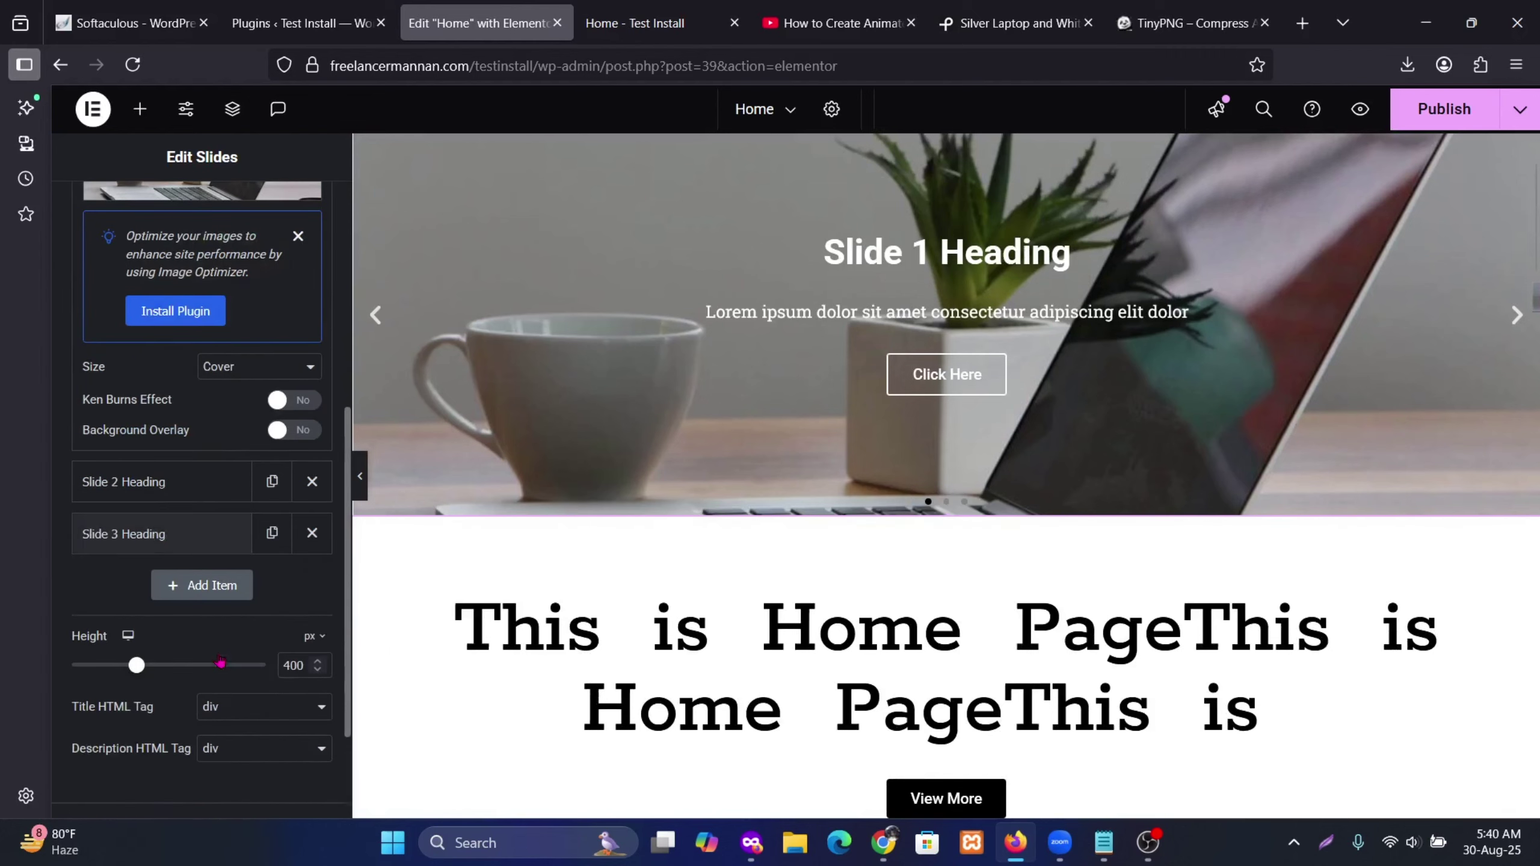
scroll(851, 242, "up", 2)
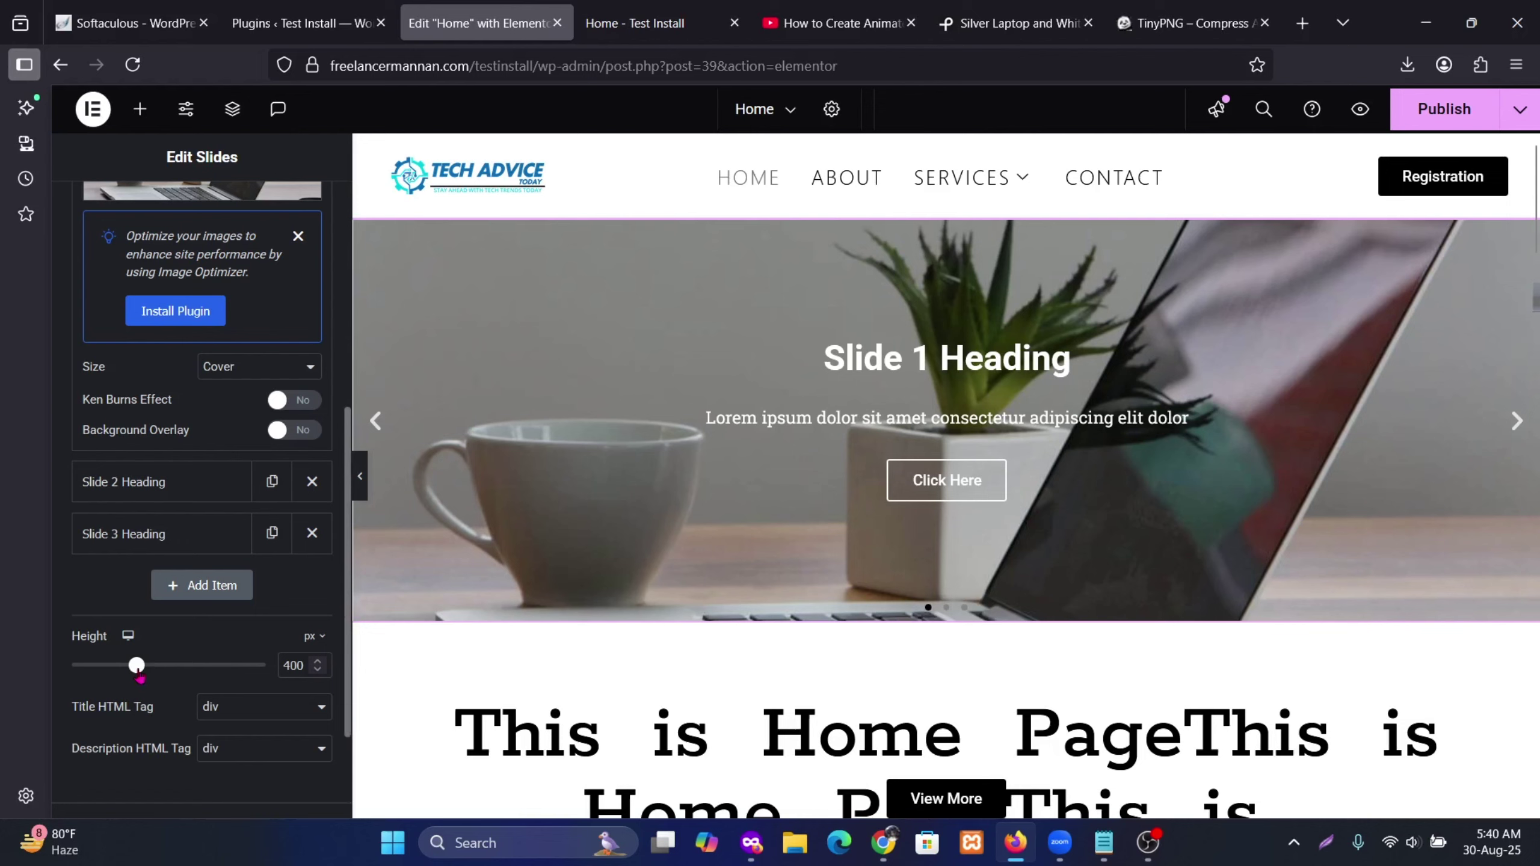
left_click_drag(138, 675, 275, 695)
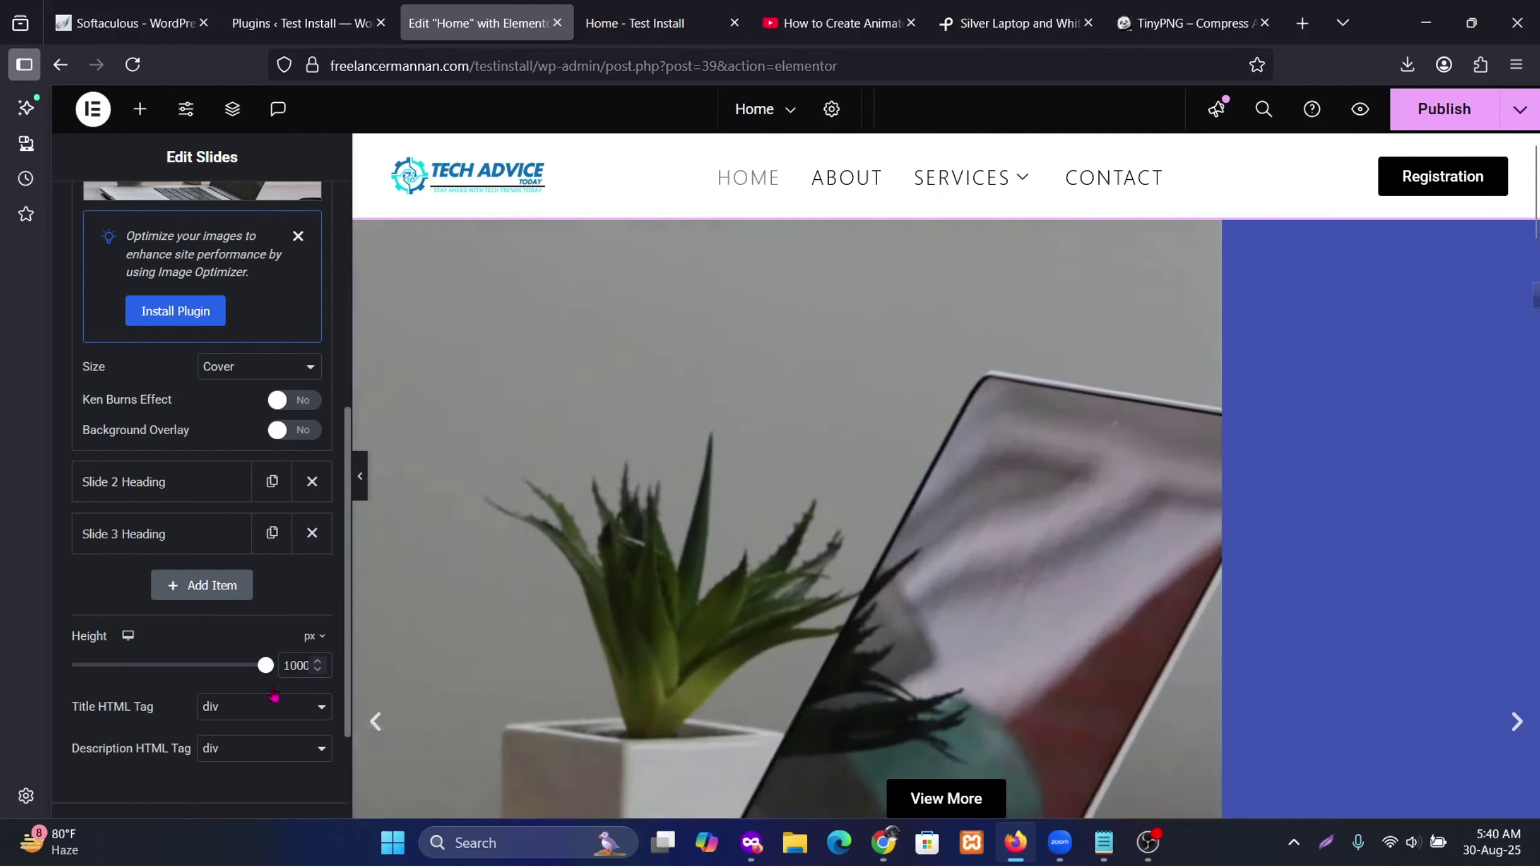
scroll(1172, 626, "down", 2)
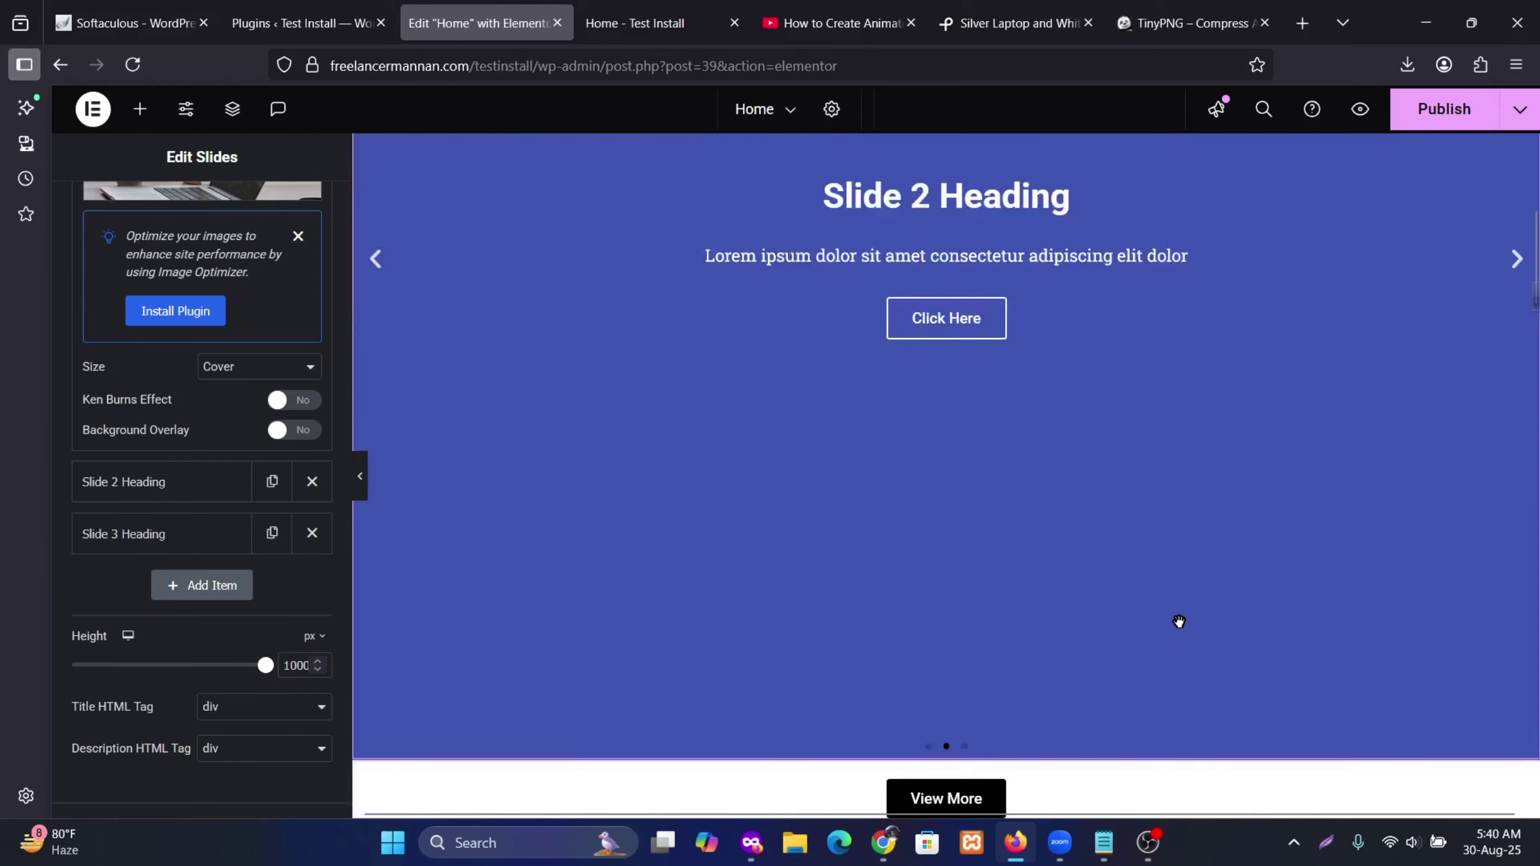
scroll(711, 581, "up", 2)
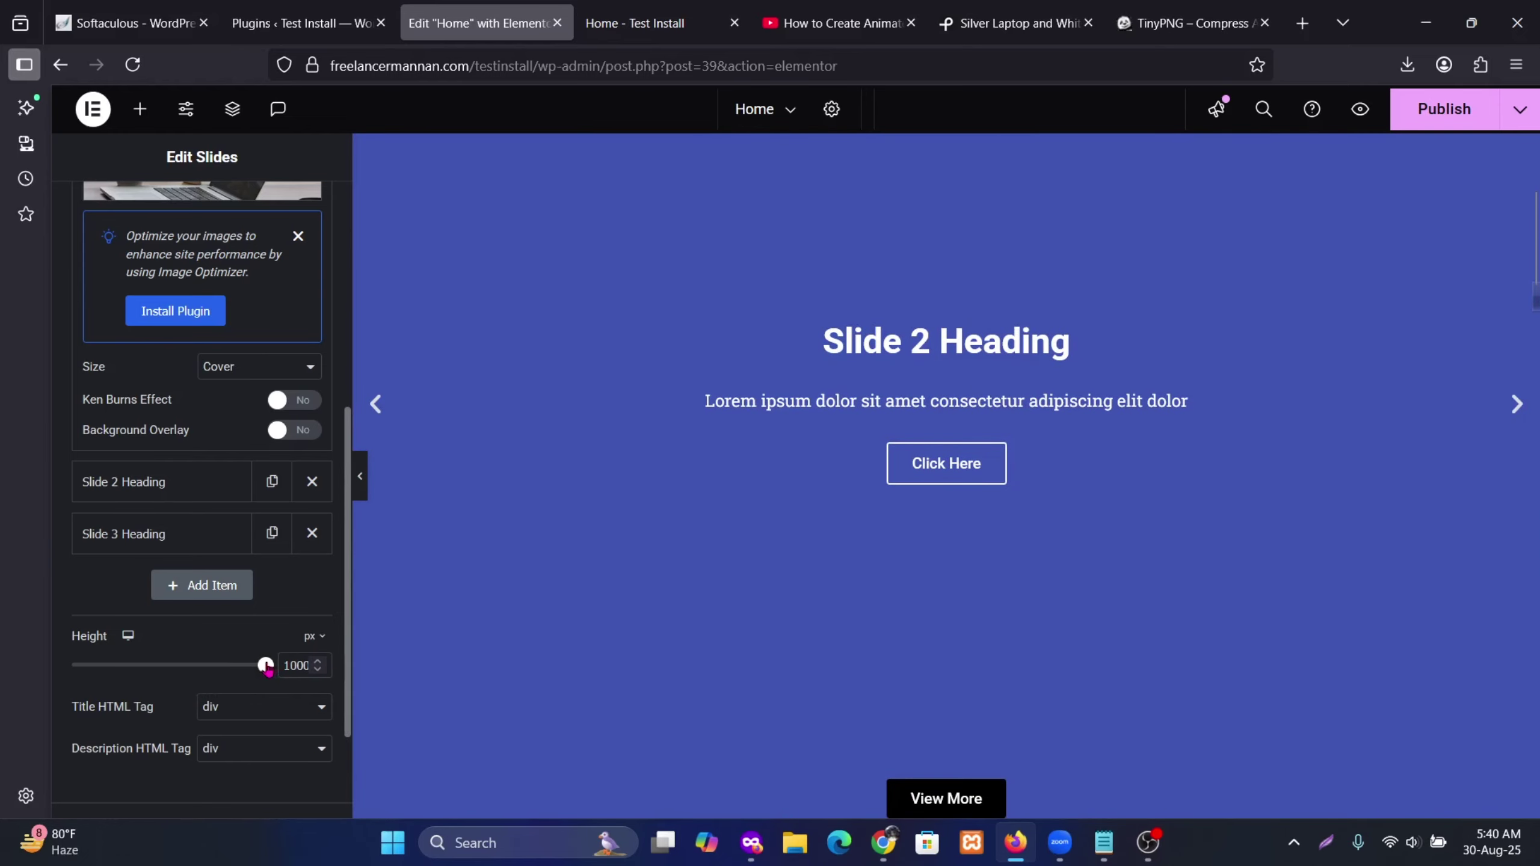
left_click_drag(265, 665, 180, 665)
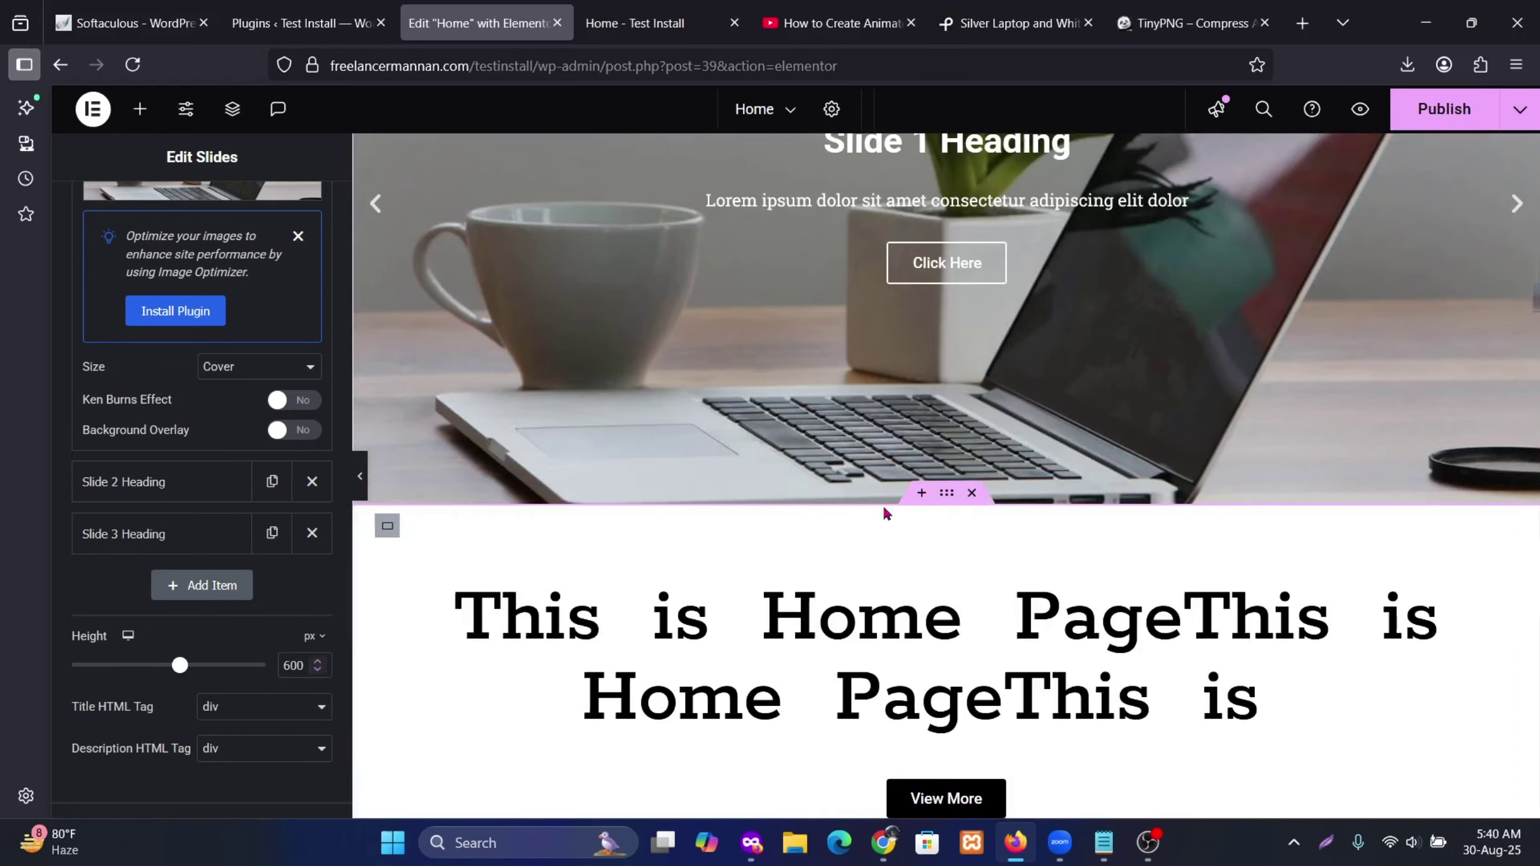
scroll(951, 579, "up", 3)
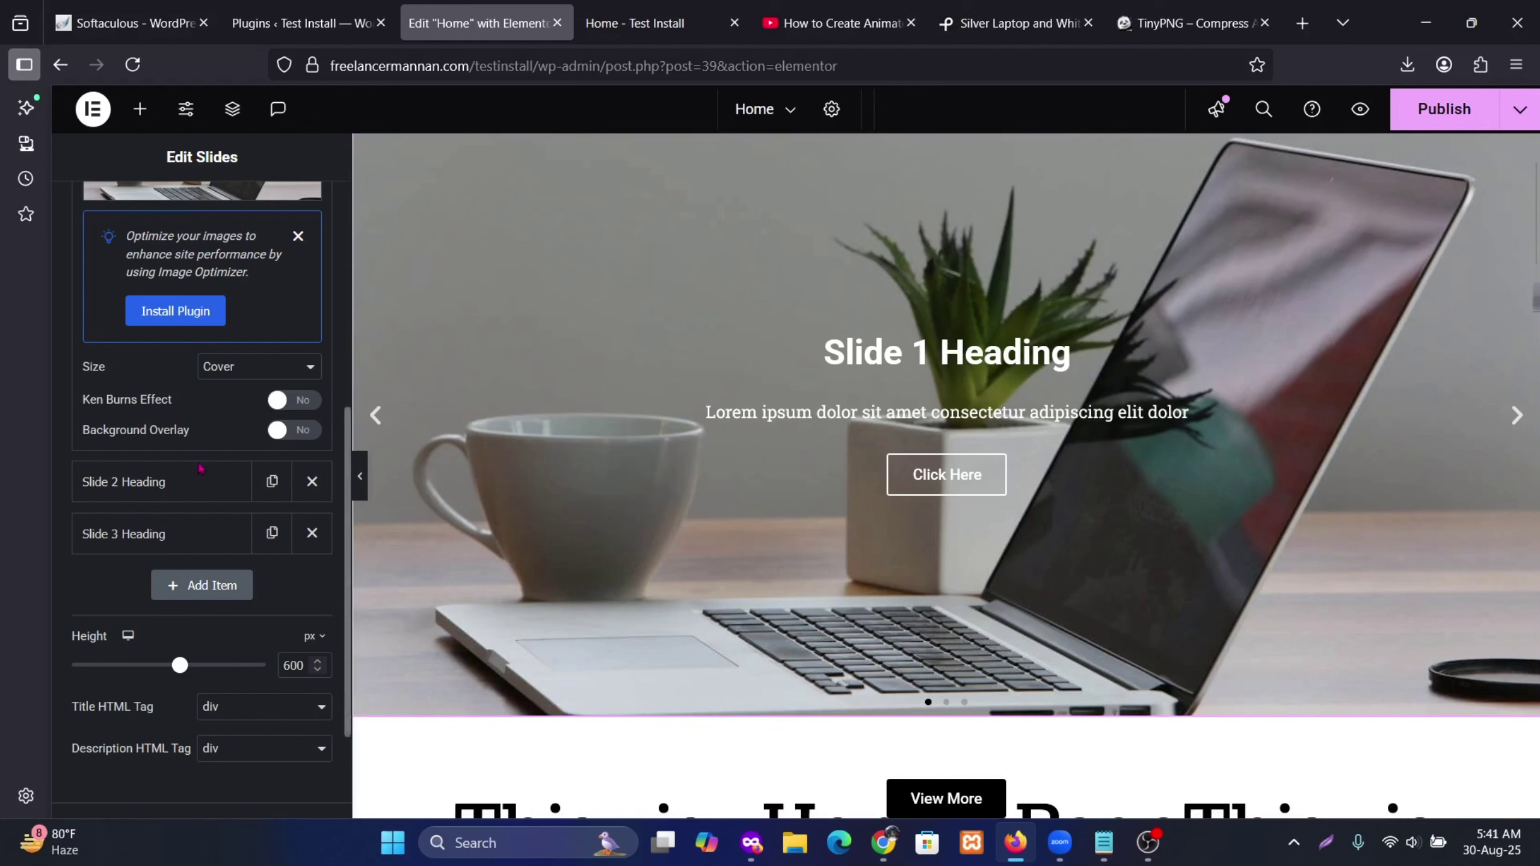
Step: Collapse Slide 1's settings and open Slide 2's background settings in the Slides widget
scroll(218, 458, "up", 7)
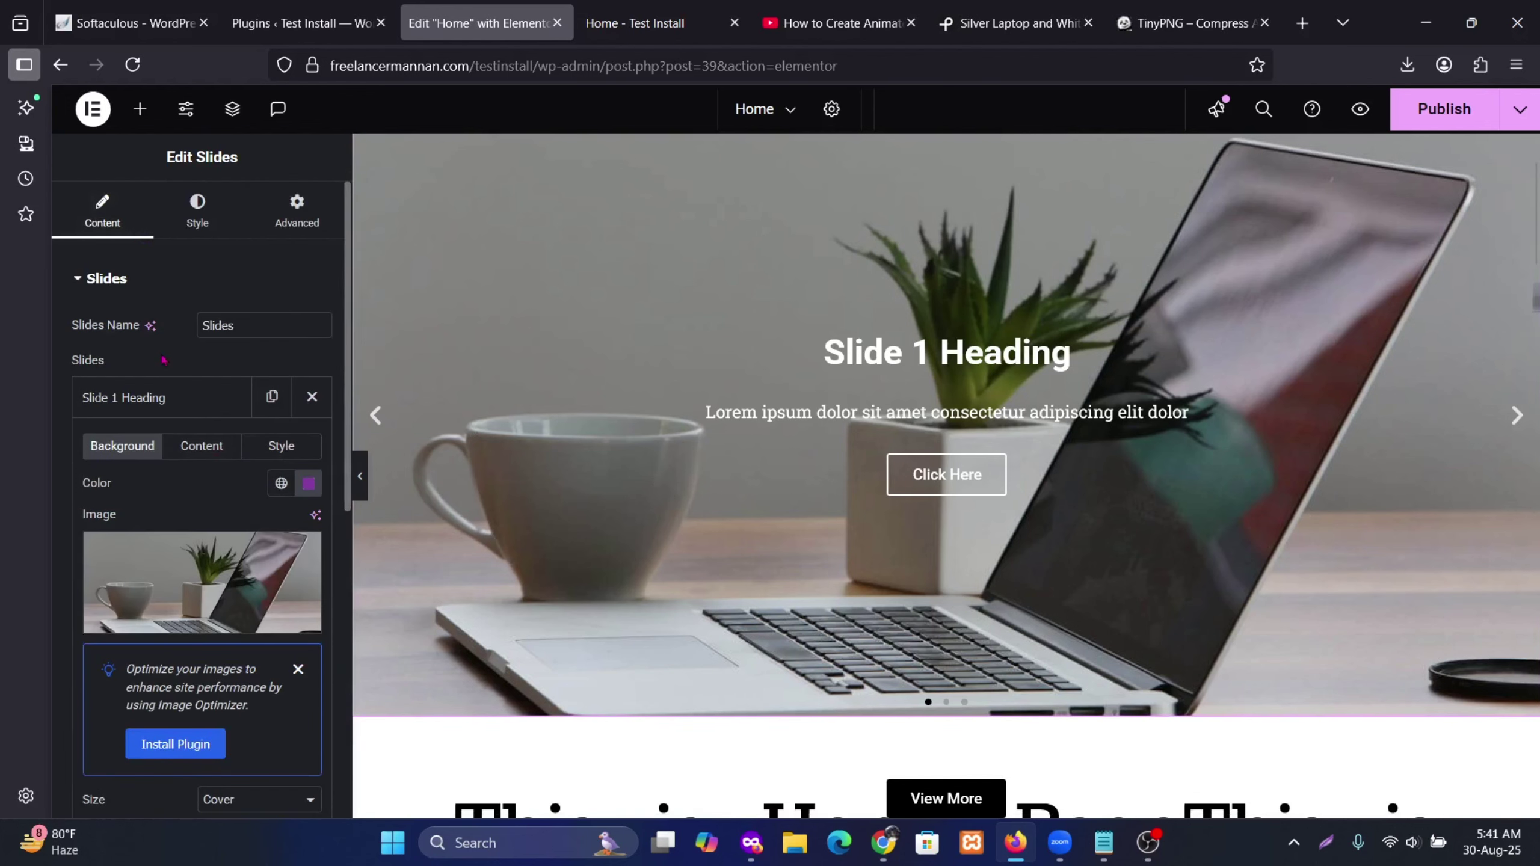
left_click(156, 410)
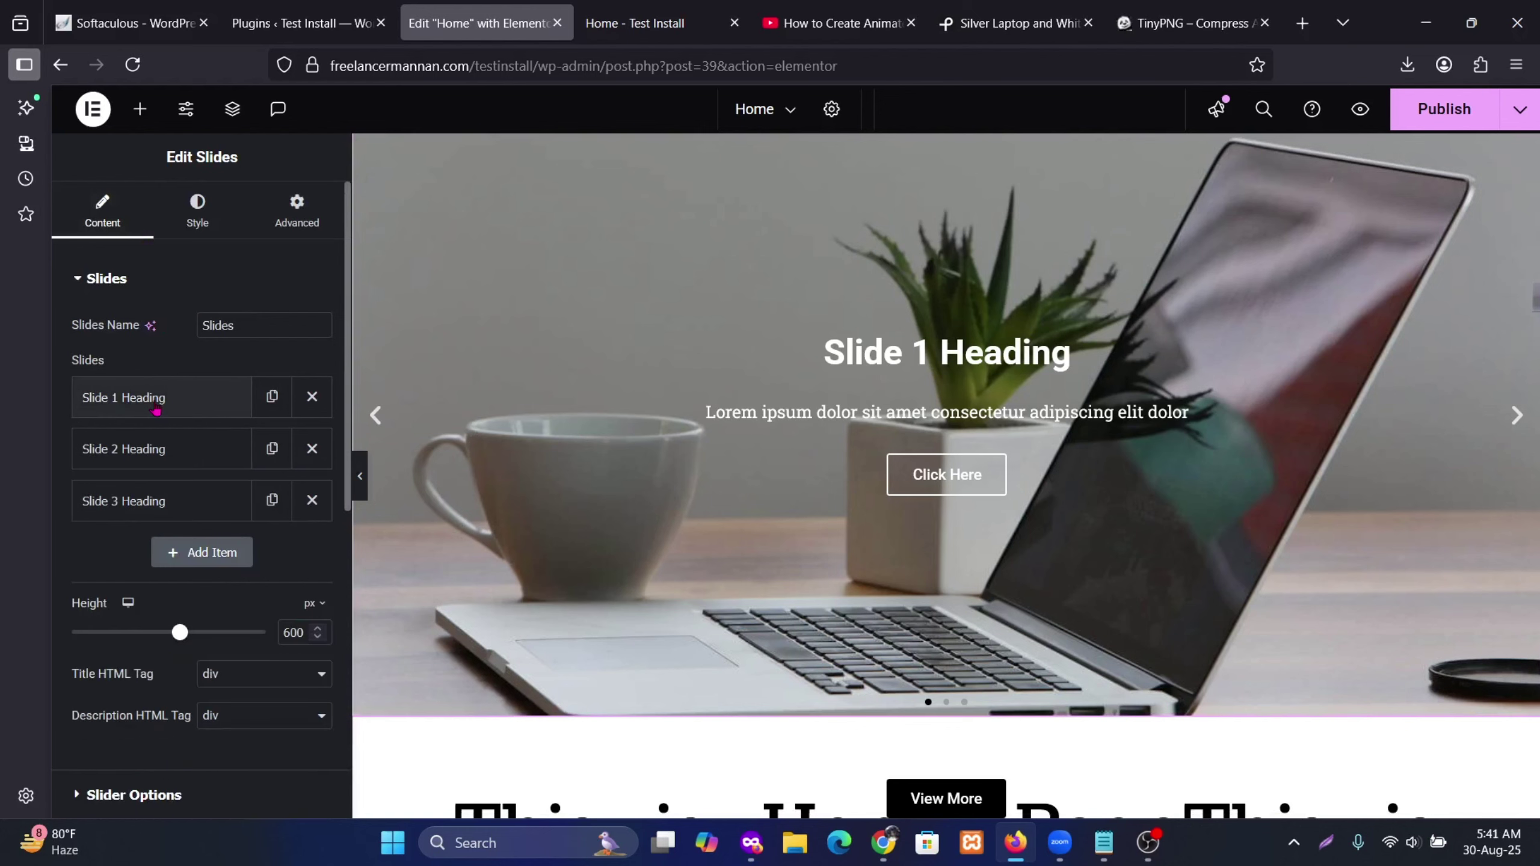
left_click(155, 410)
left_click(156, 411)
left_click(165, 459)
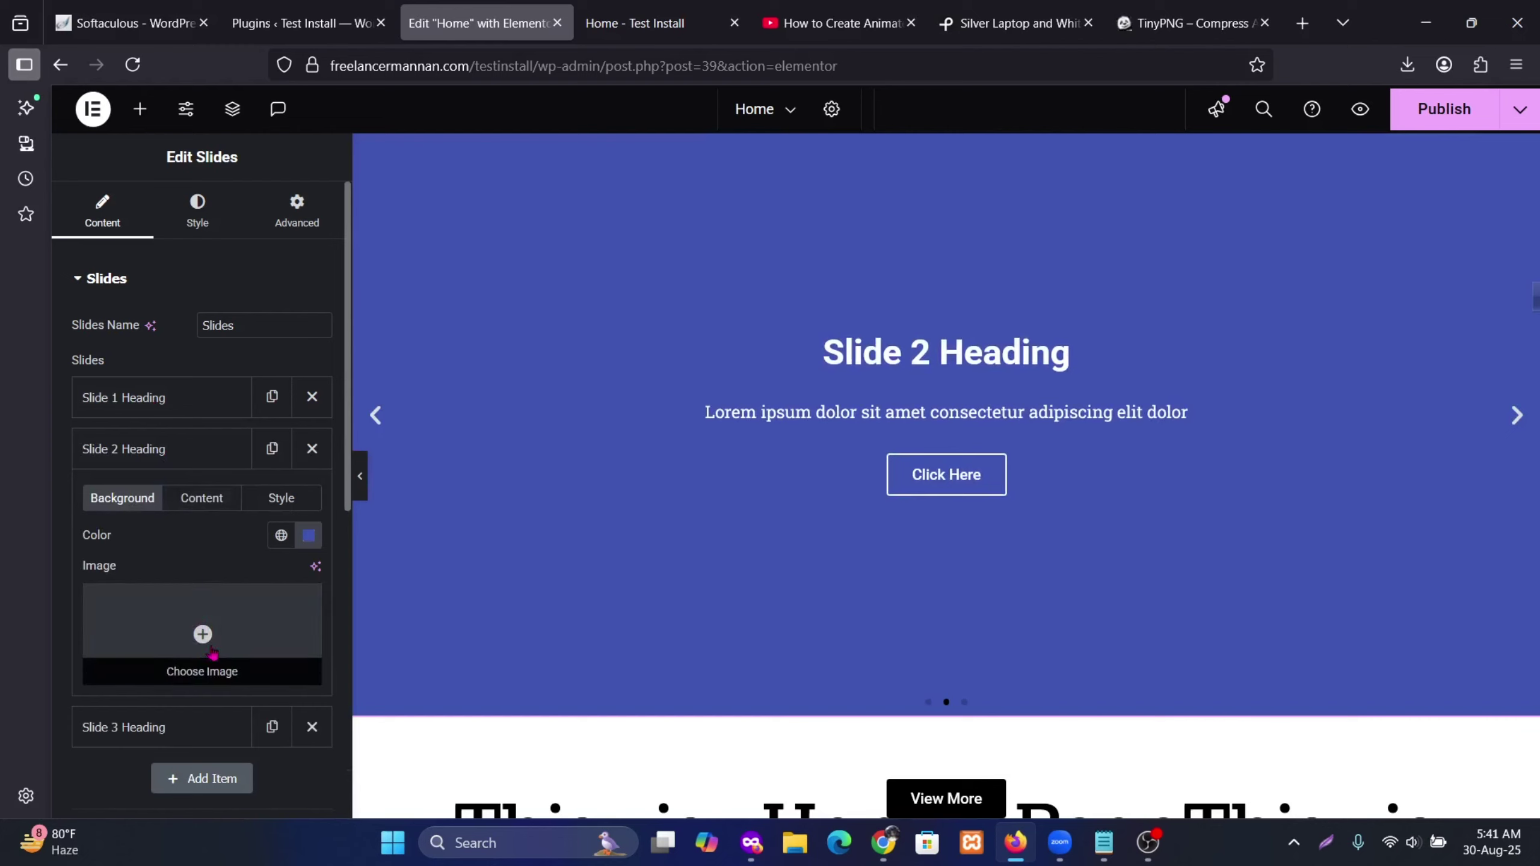
left_click(182, 458)
left_click(194, 462)
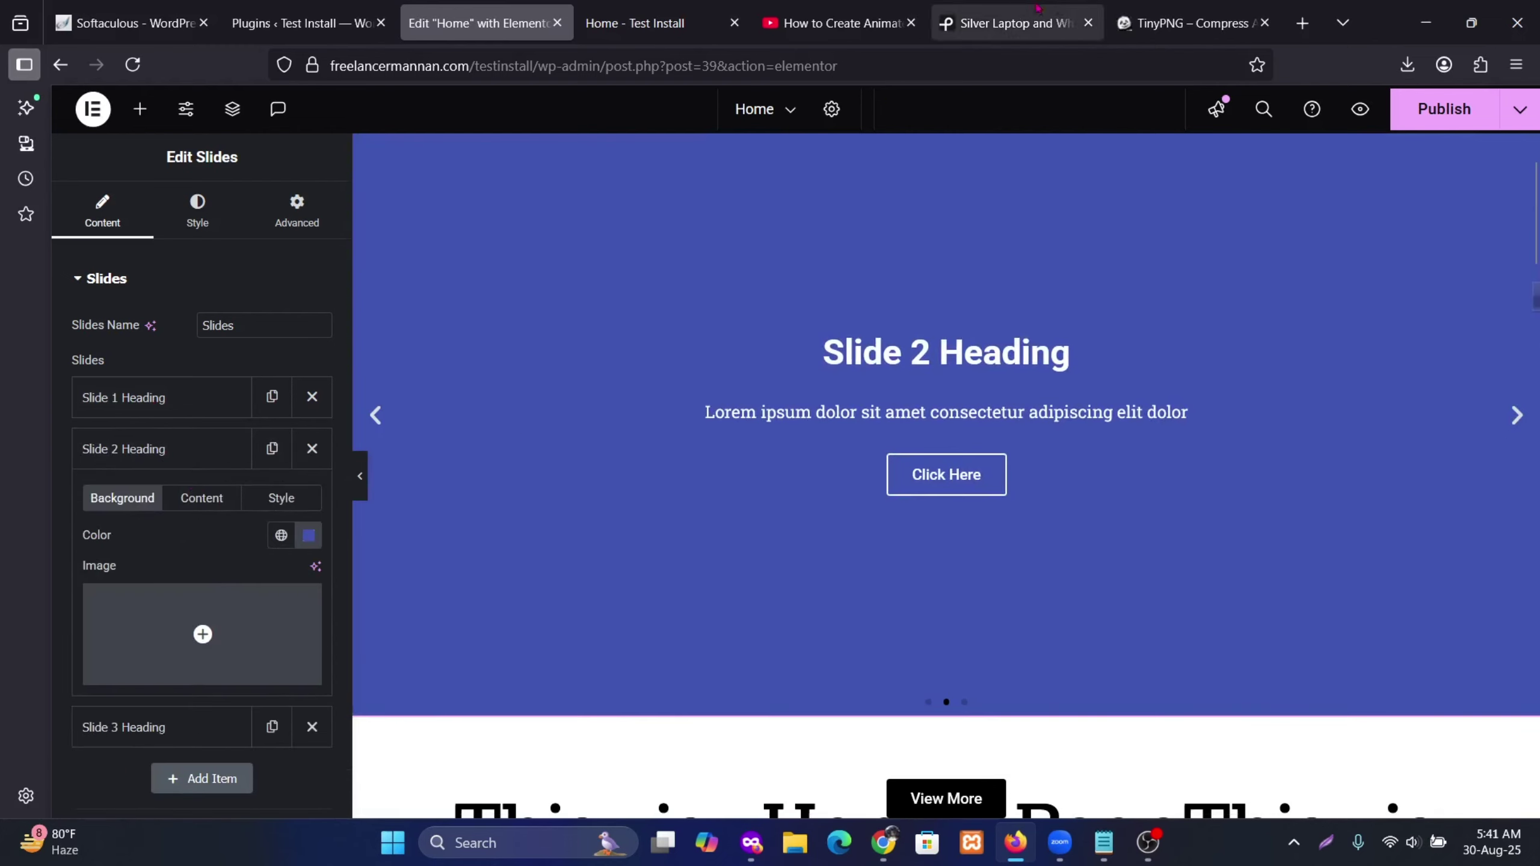
Step: On Pexels, download the photo of a man holding a mug in front of a laptop in Medium size, 1280x853
left_click(1012, 23)
scroll(1163, 395, "down", 10)
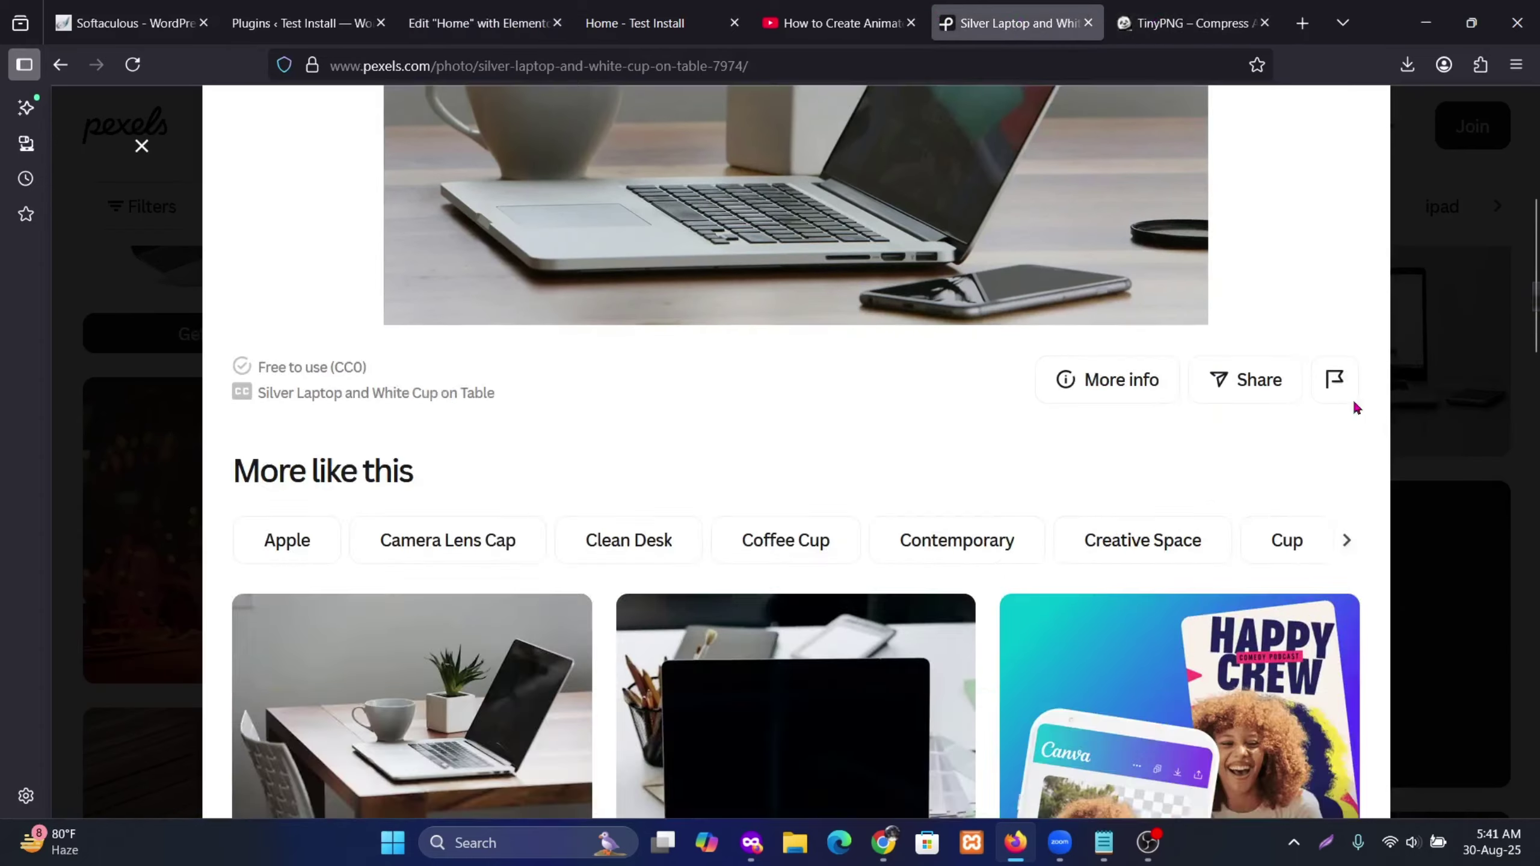
scroll(343, 251, "up", 10)
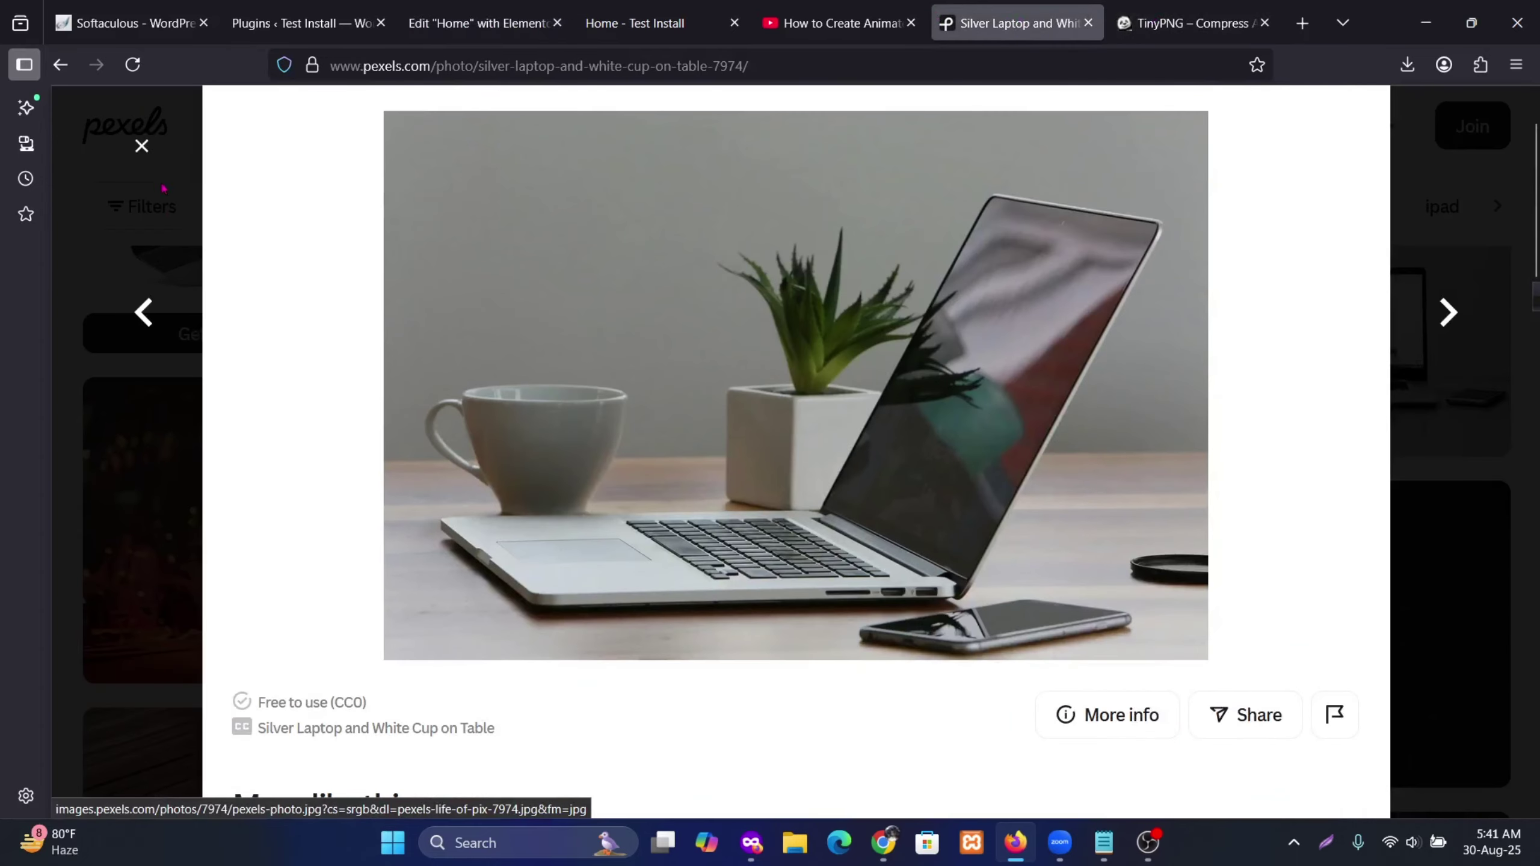
left_click(142, 147)
left_click(312, 515)
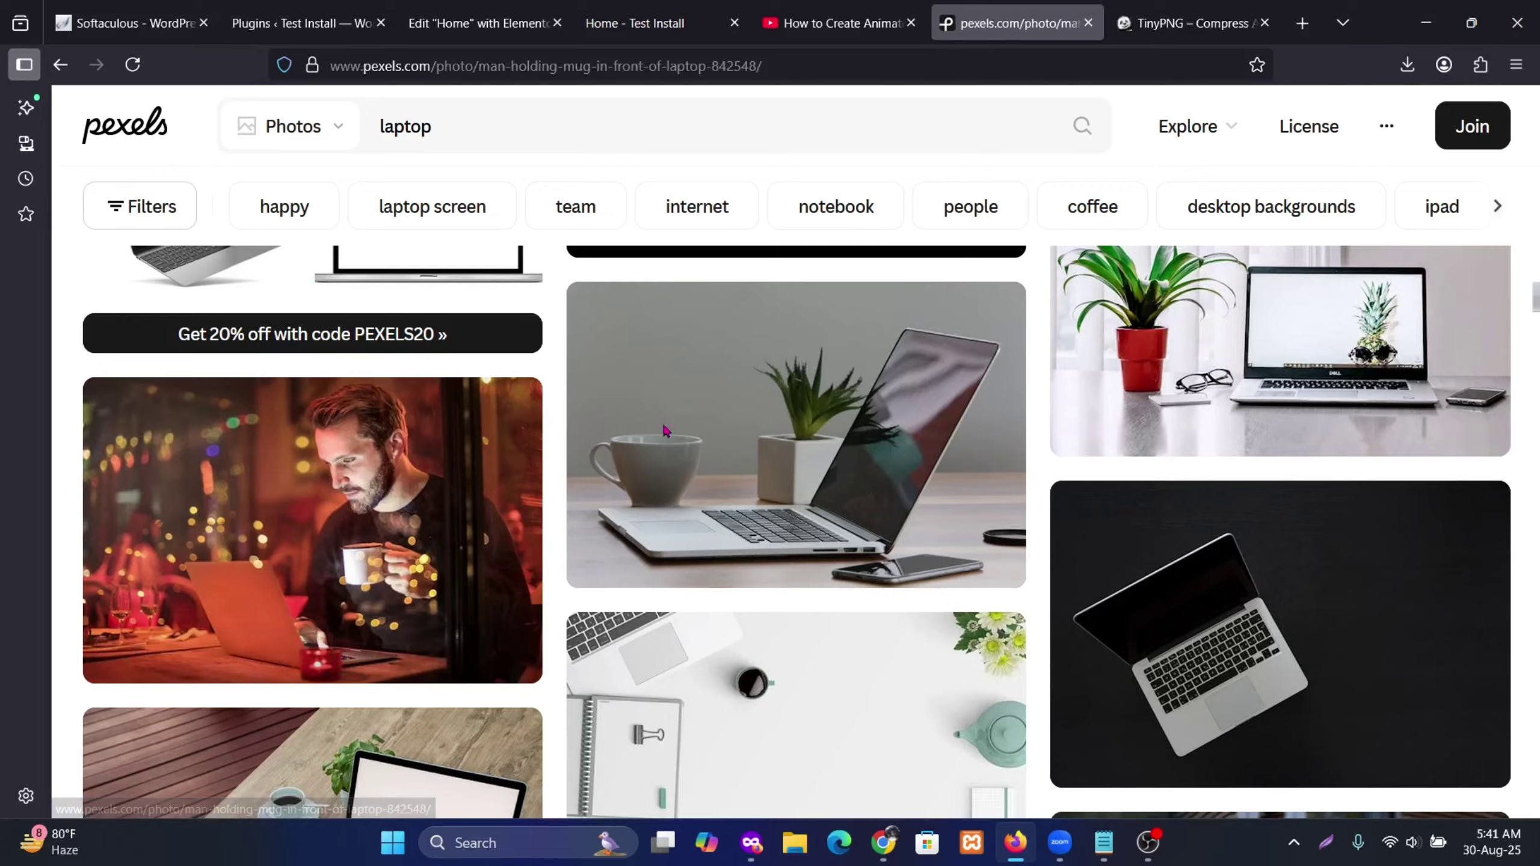
left_click(1337, 170)
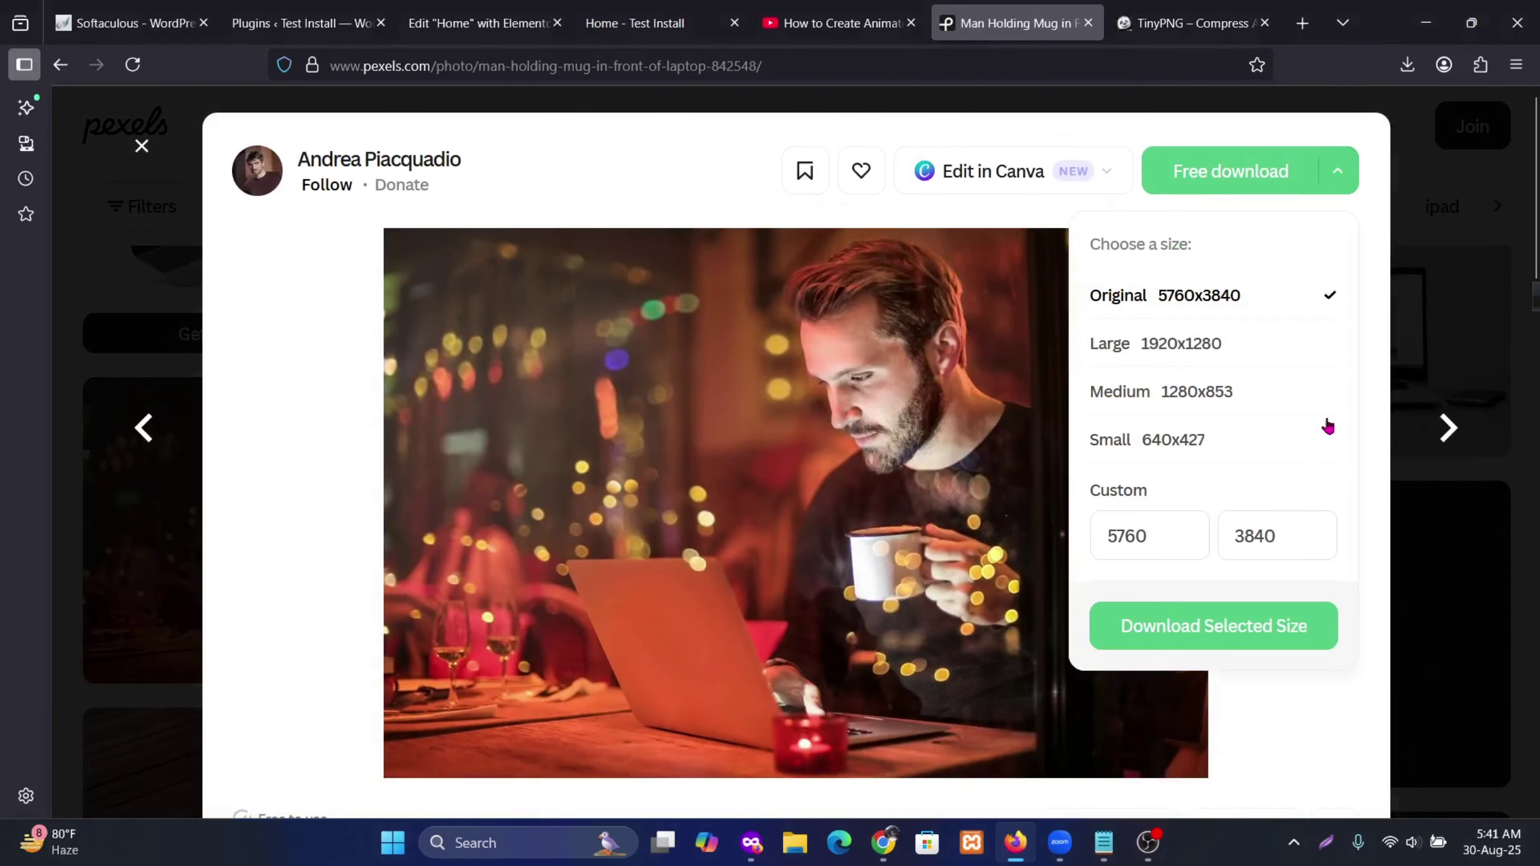
left_click(1231, 400)
left_click(1222, 628)
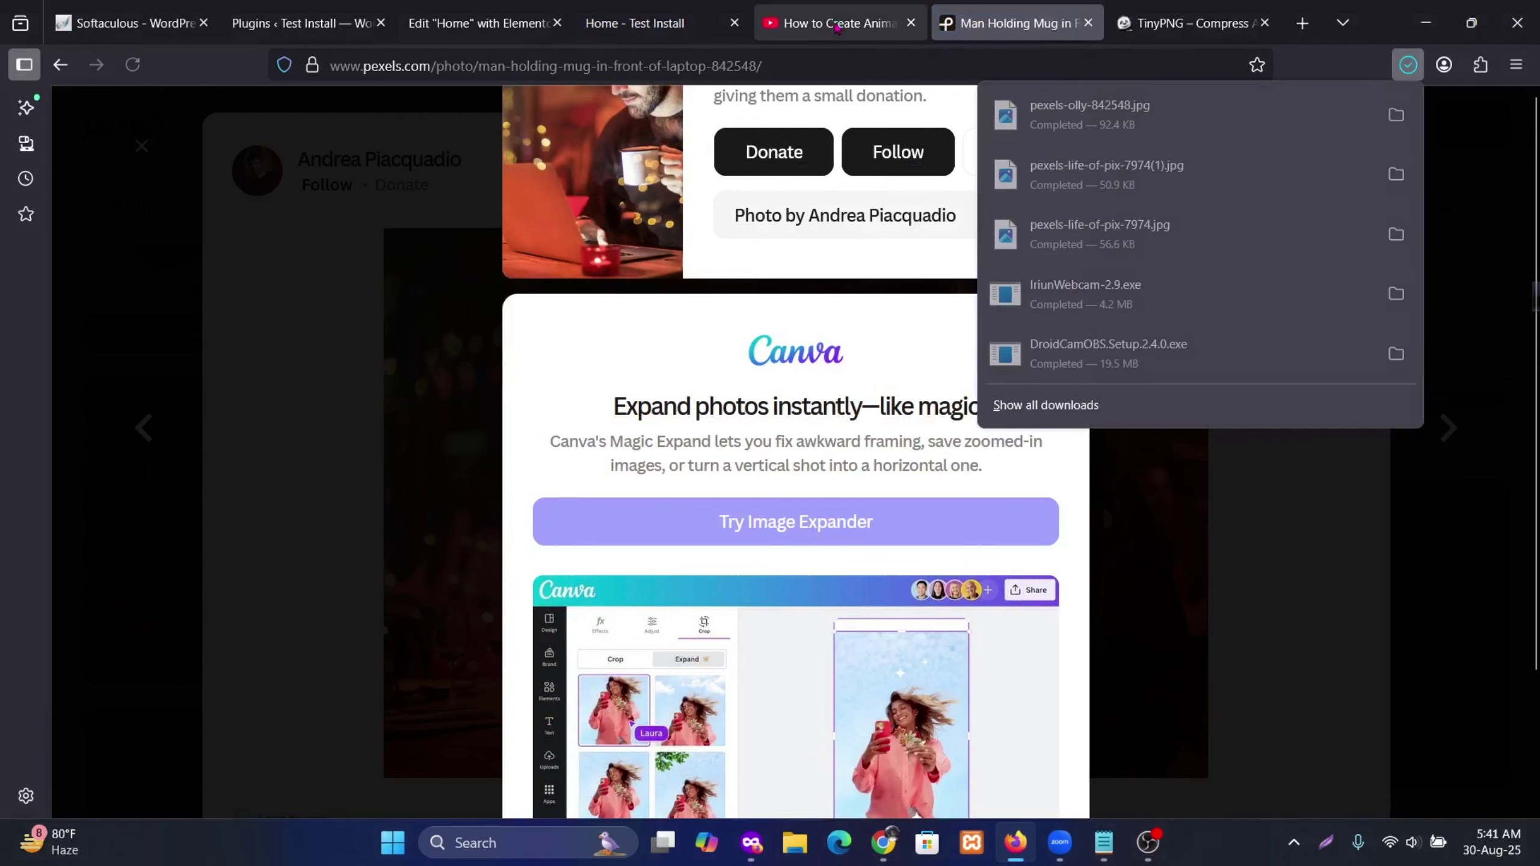
scroll(664, 467, "down", 2)
left_click(371, 499)
Step: From the similar photos, download the Person Using Black Laptop Computer picture in Medium size, 1280x853
scroll(860, 501, "down", 9)
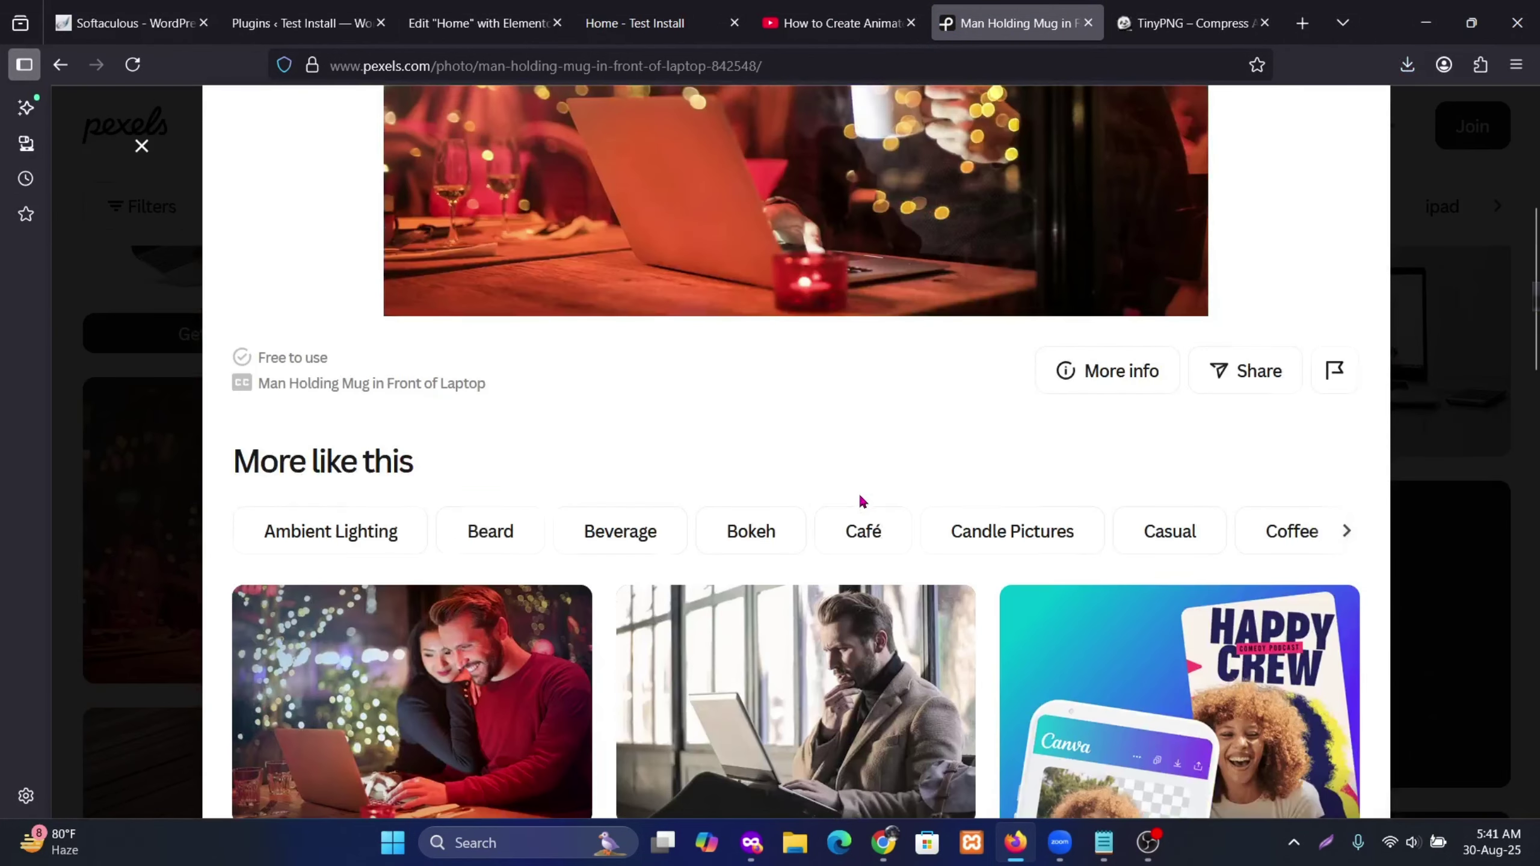
scroll(1209, 483, "down", 2)
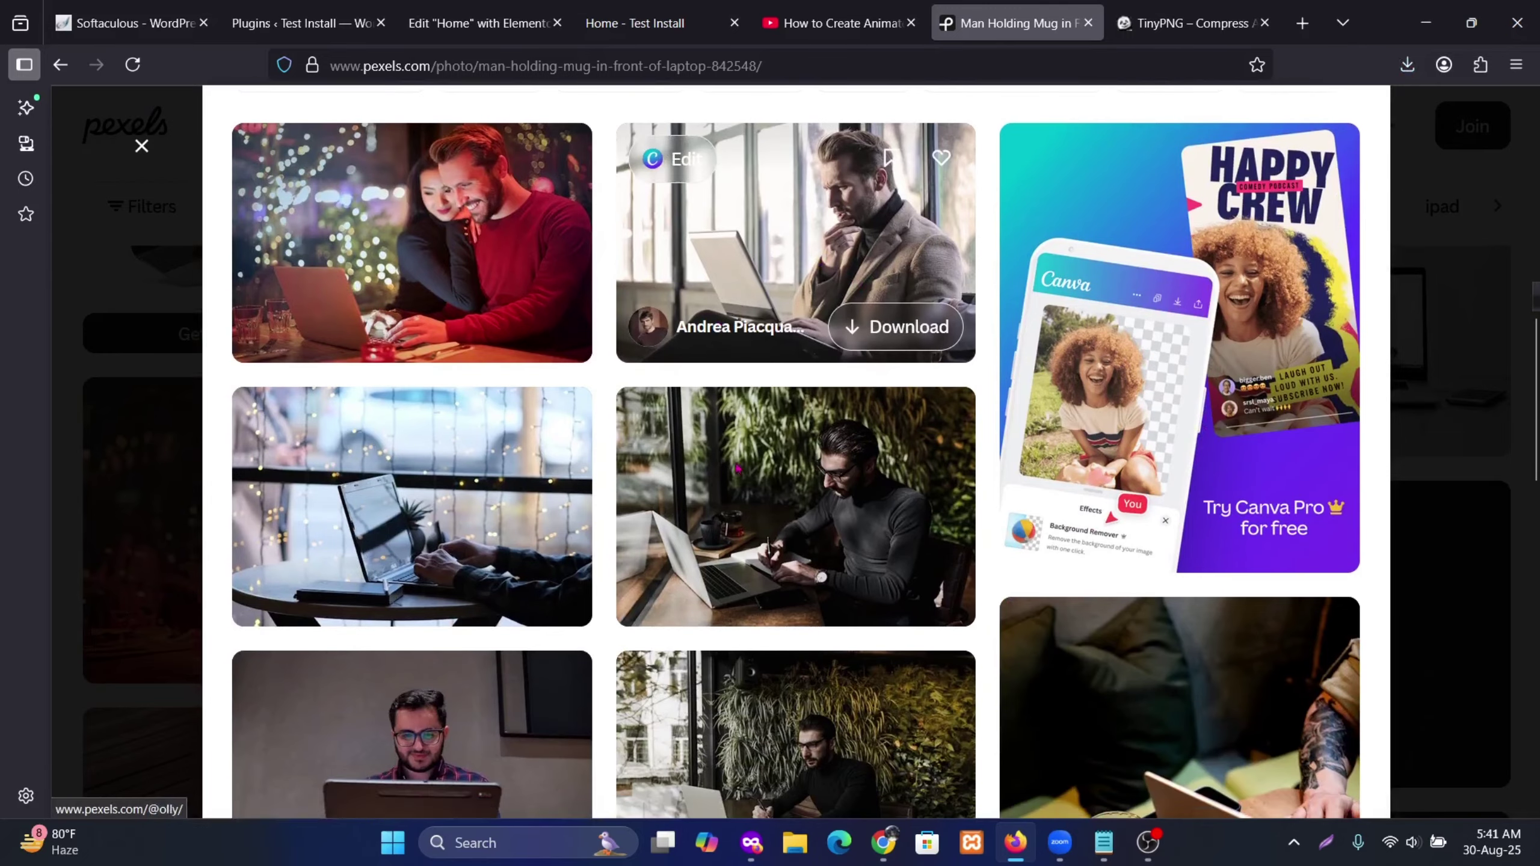
left_click(412, 504)
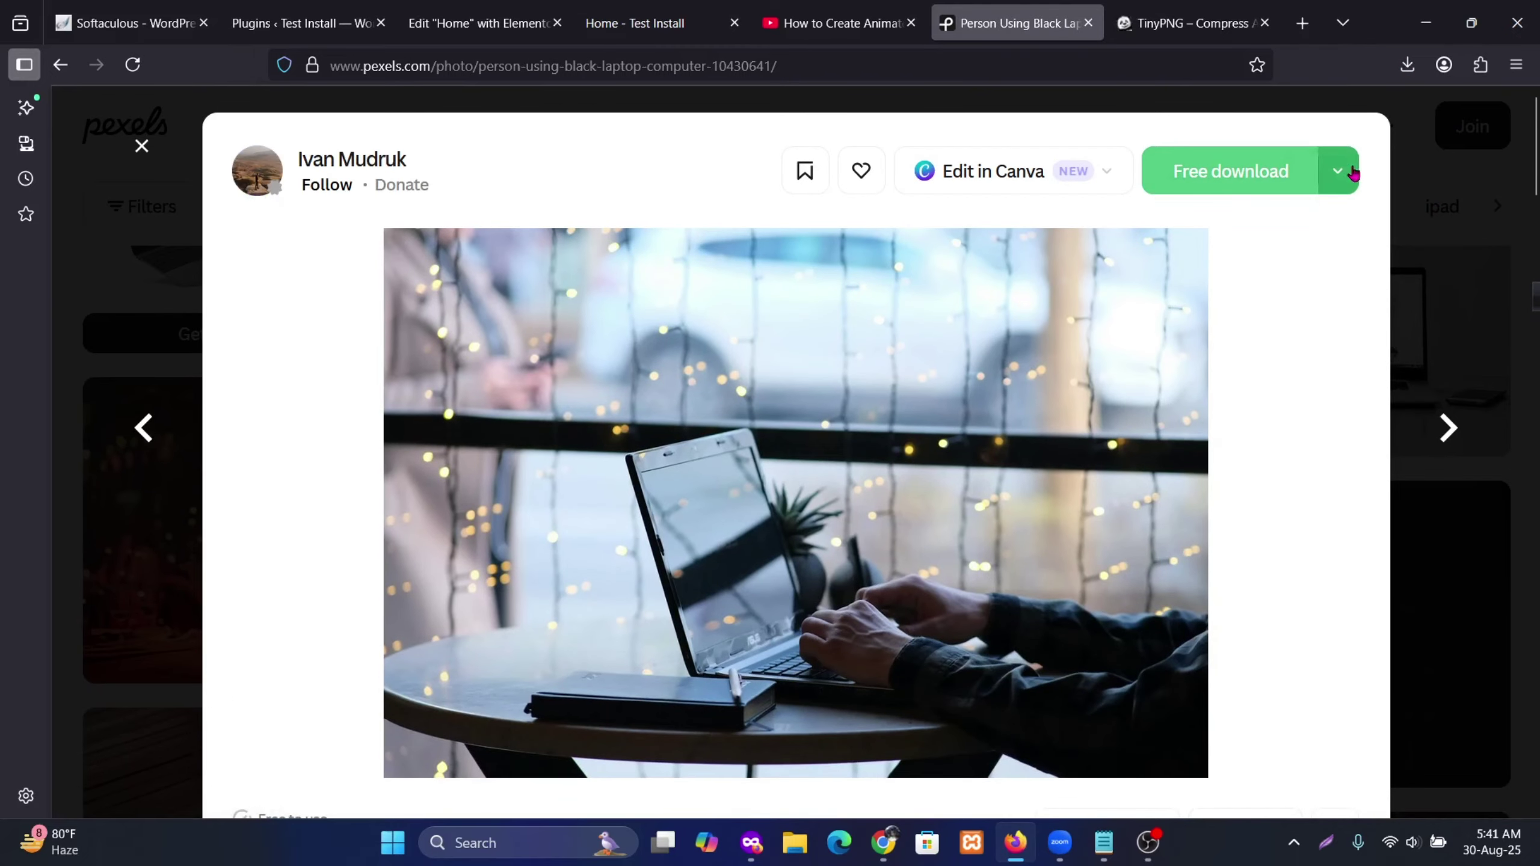
left_click(1338, 170)
left_click(1255, 401)
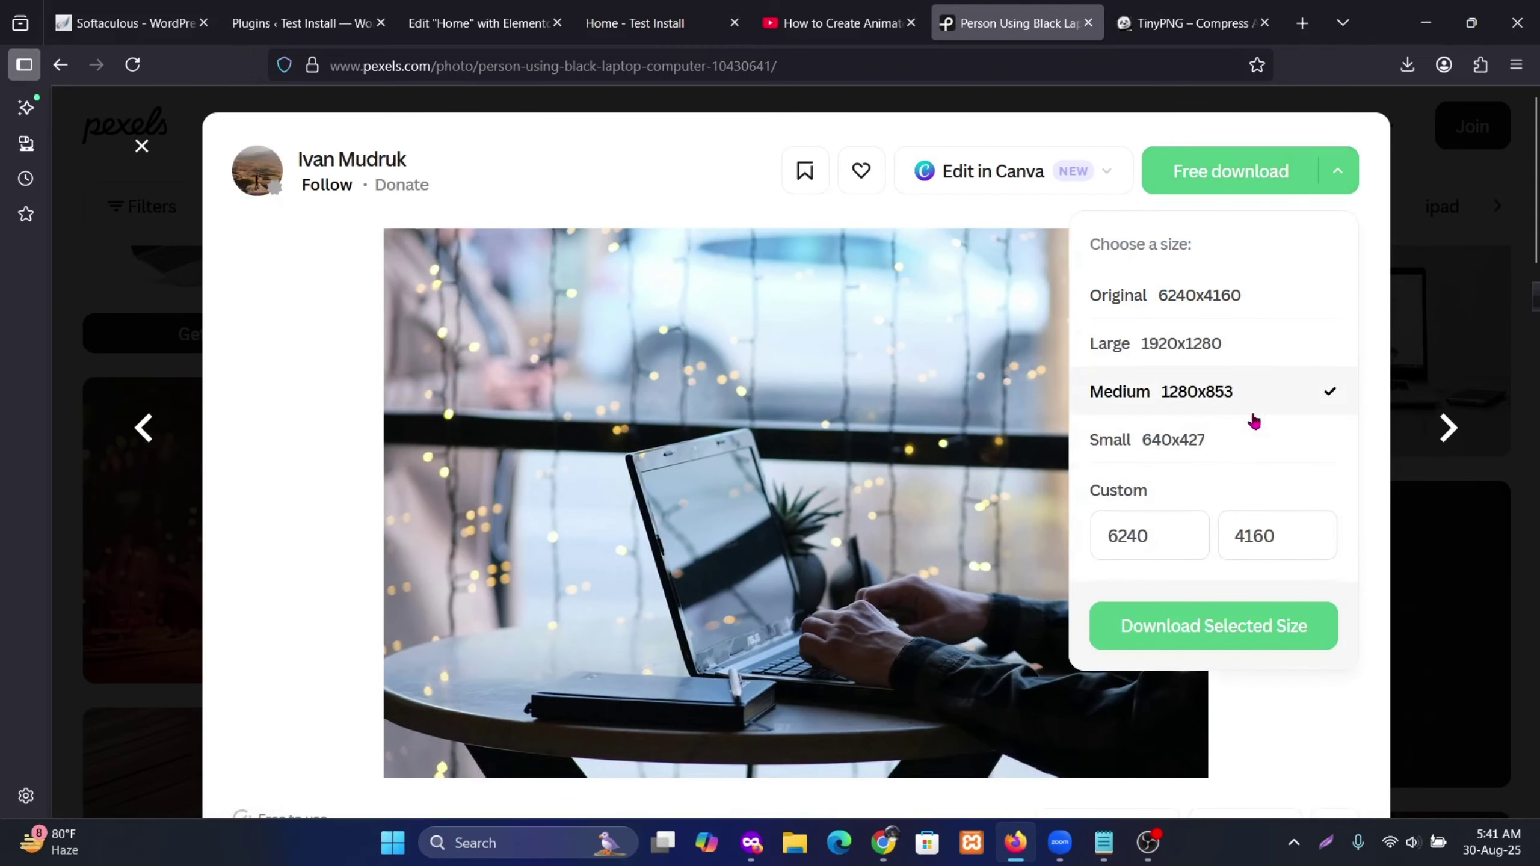
left_click(1200, 633)
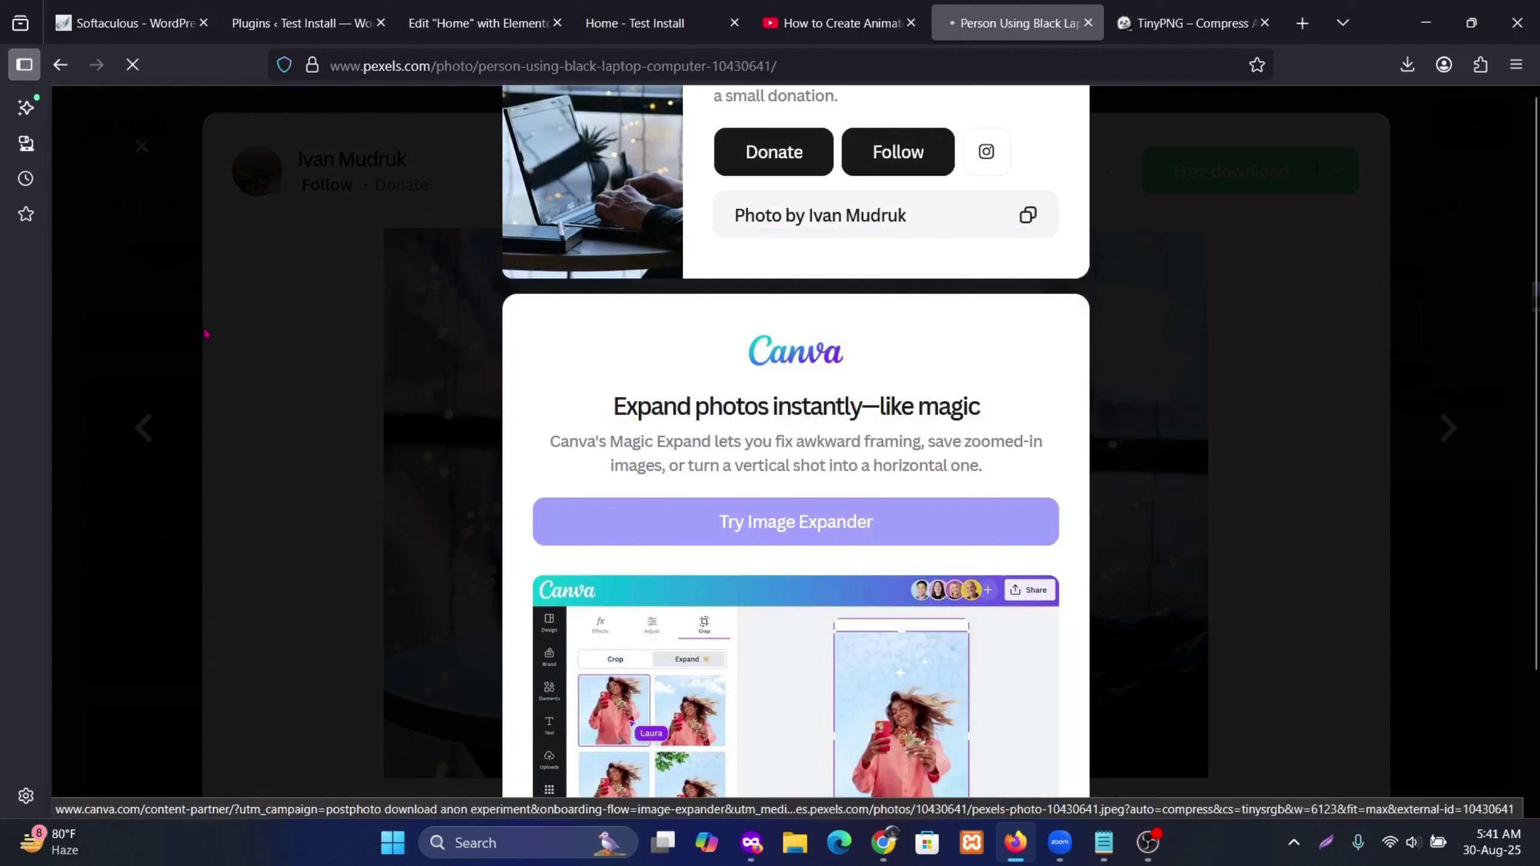
left_click(66, 352)
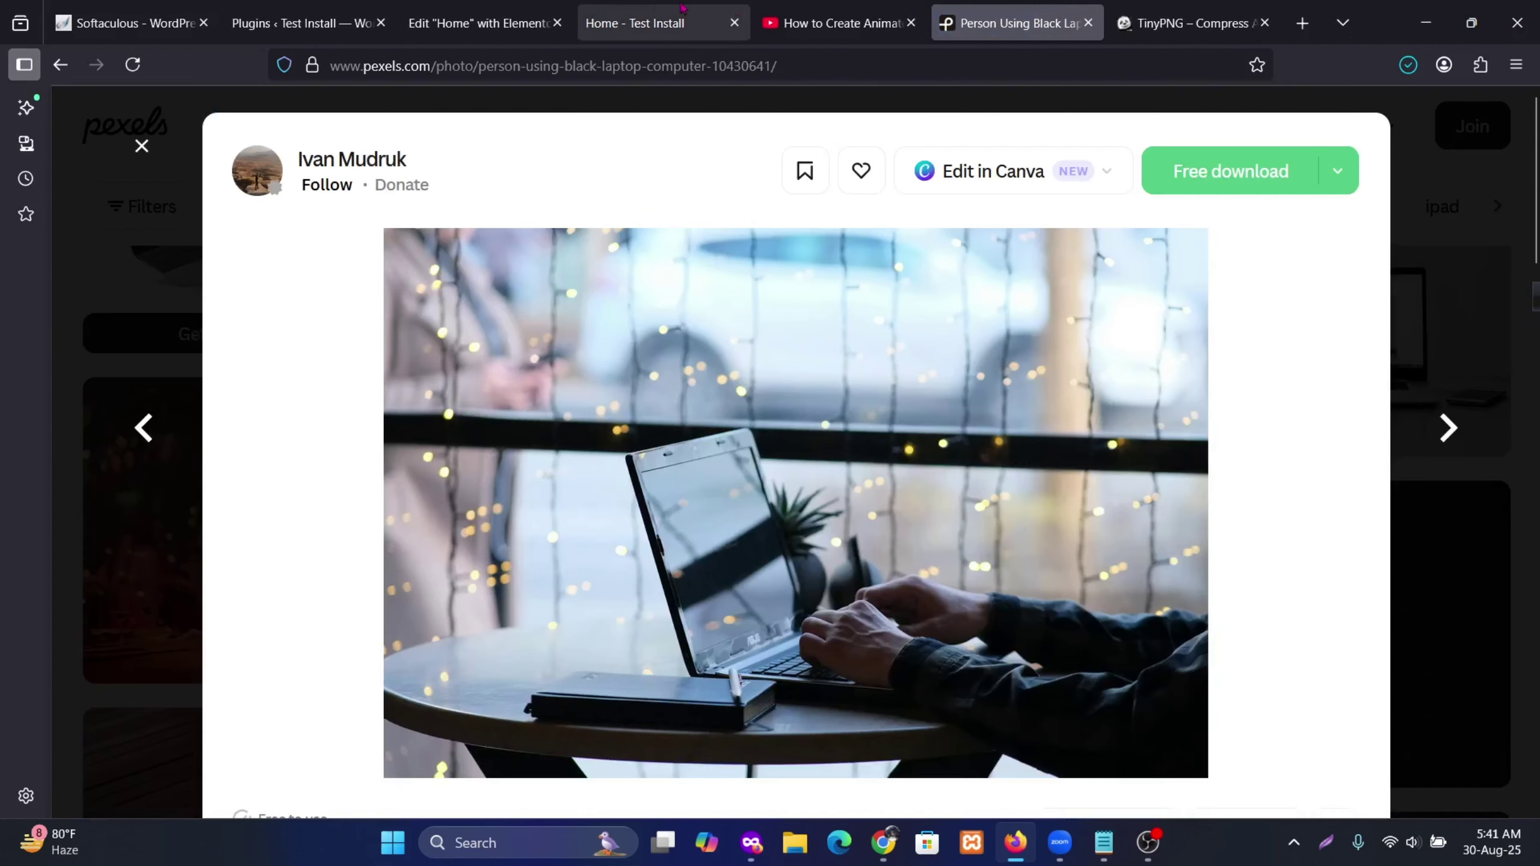
Step: Back in the Elementor editor, upload pexels-imudruk-10430641.jpg and pexels-olly-842548.jpg from Downloads and set pexels-olly-842548.jpg as Slide 2's background image
left_click(478, 23)
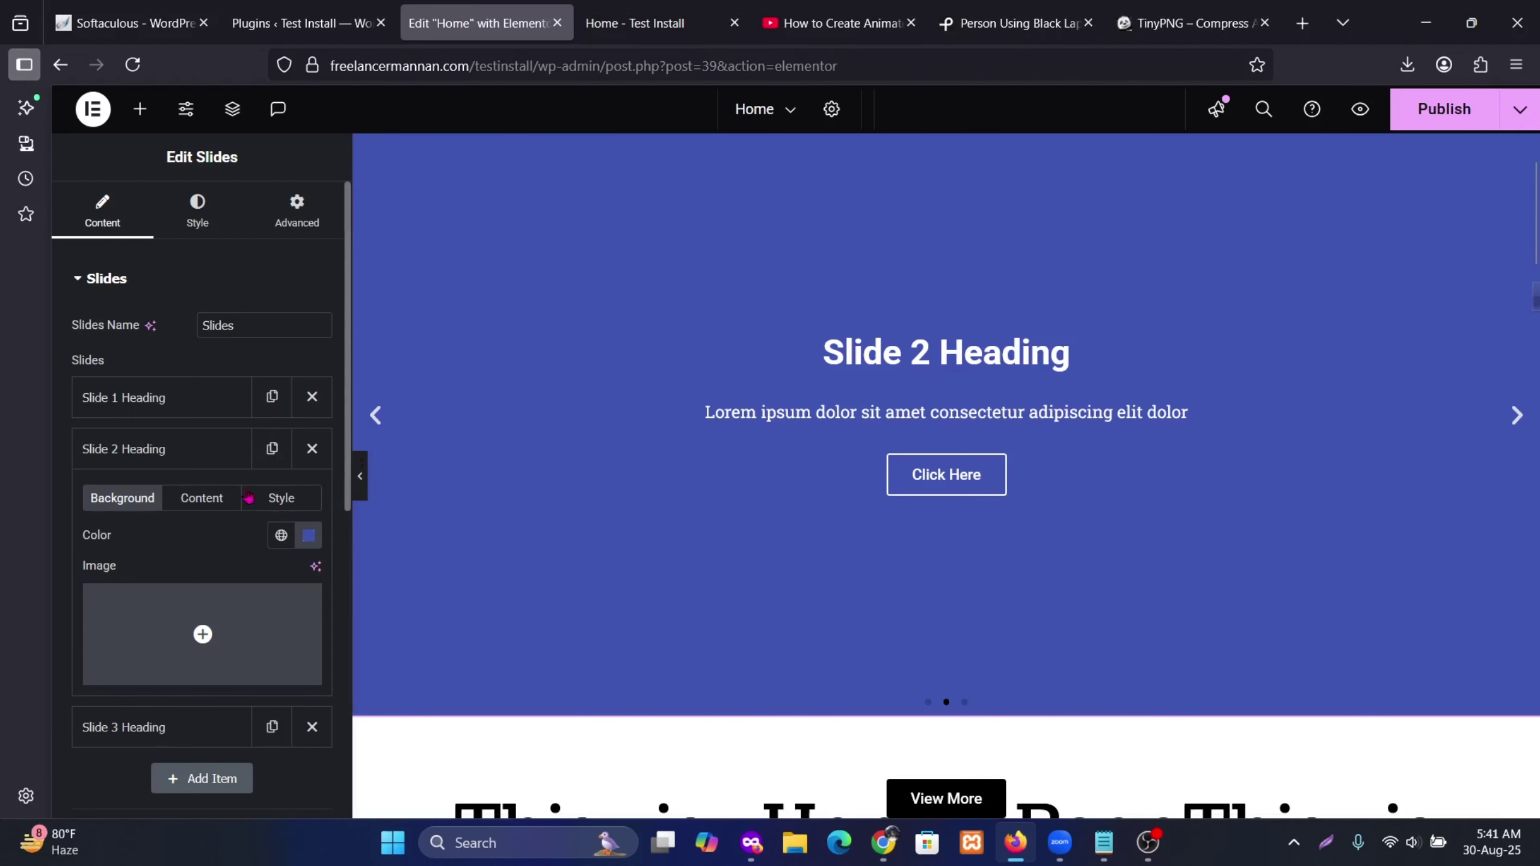
left_click(239, 591)
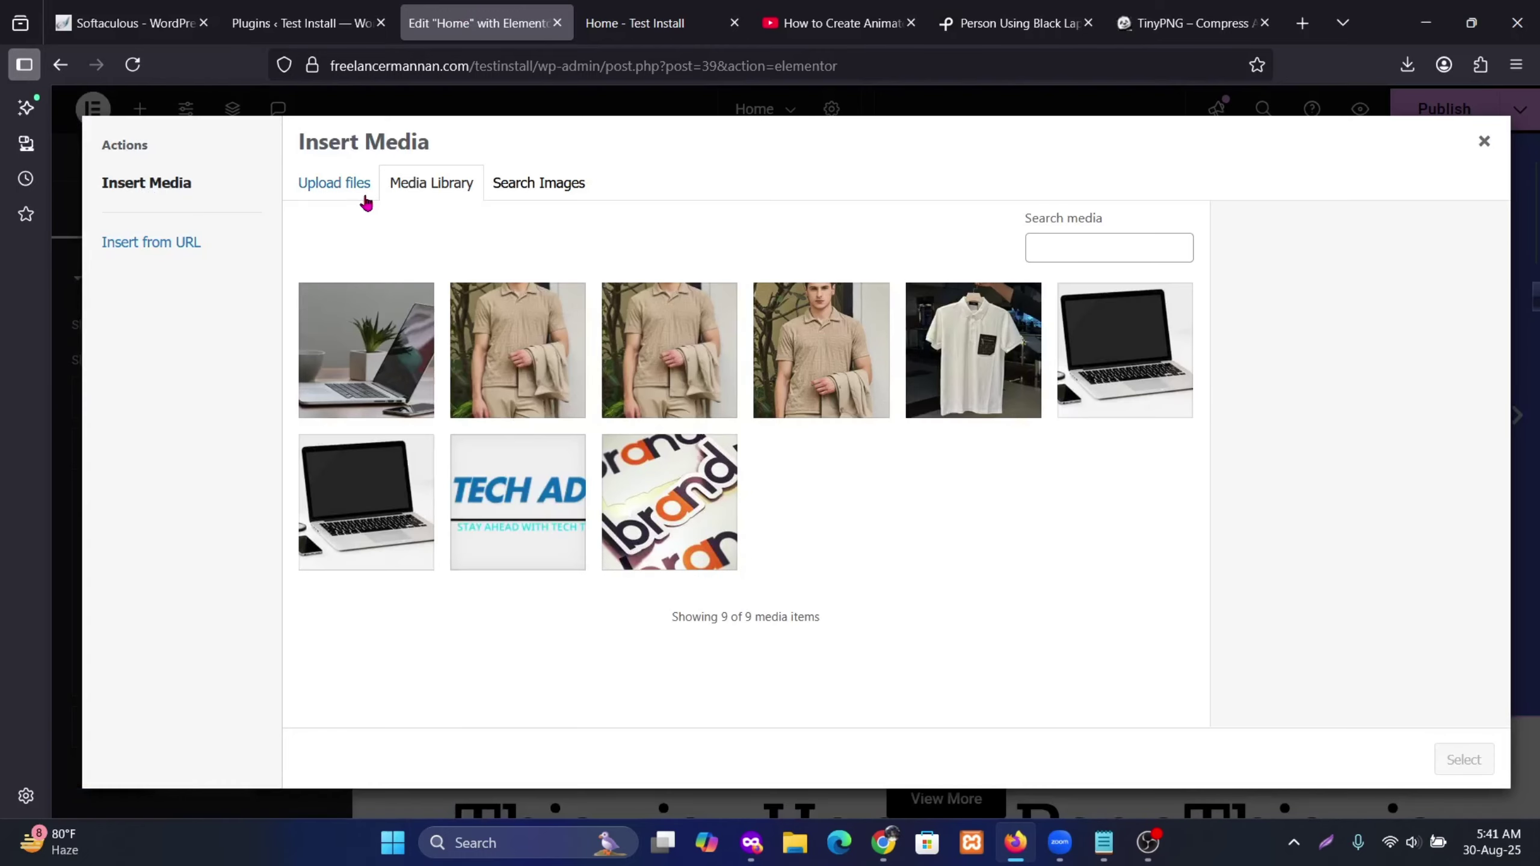
left_click(339, 192)
left_click(887, 475)
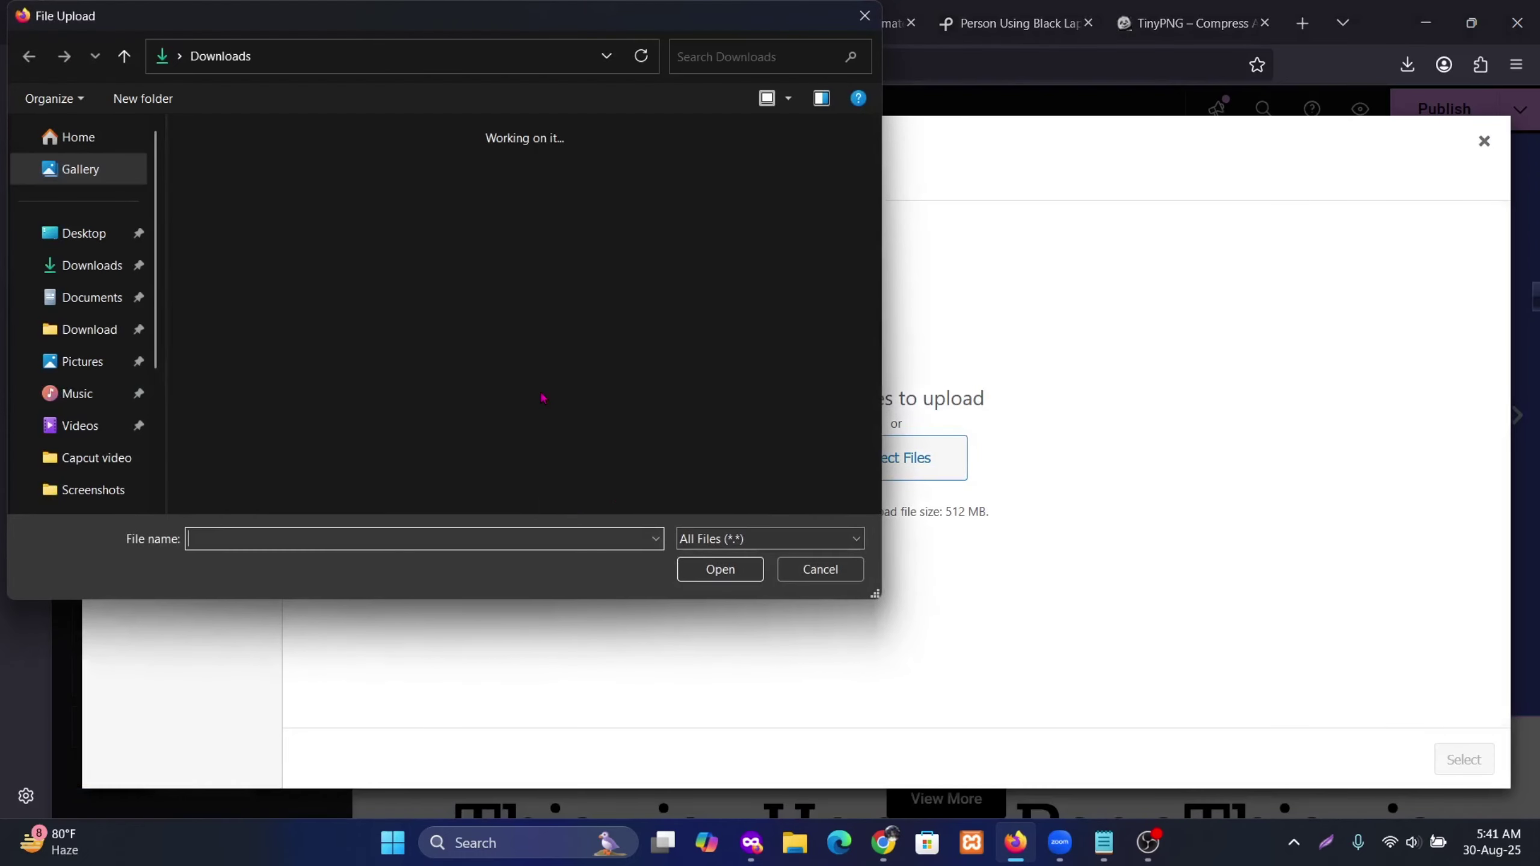
left_click(233, 209)
left_click(347, 209, "ctrl")
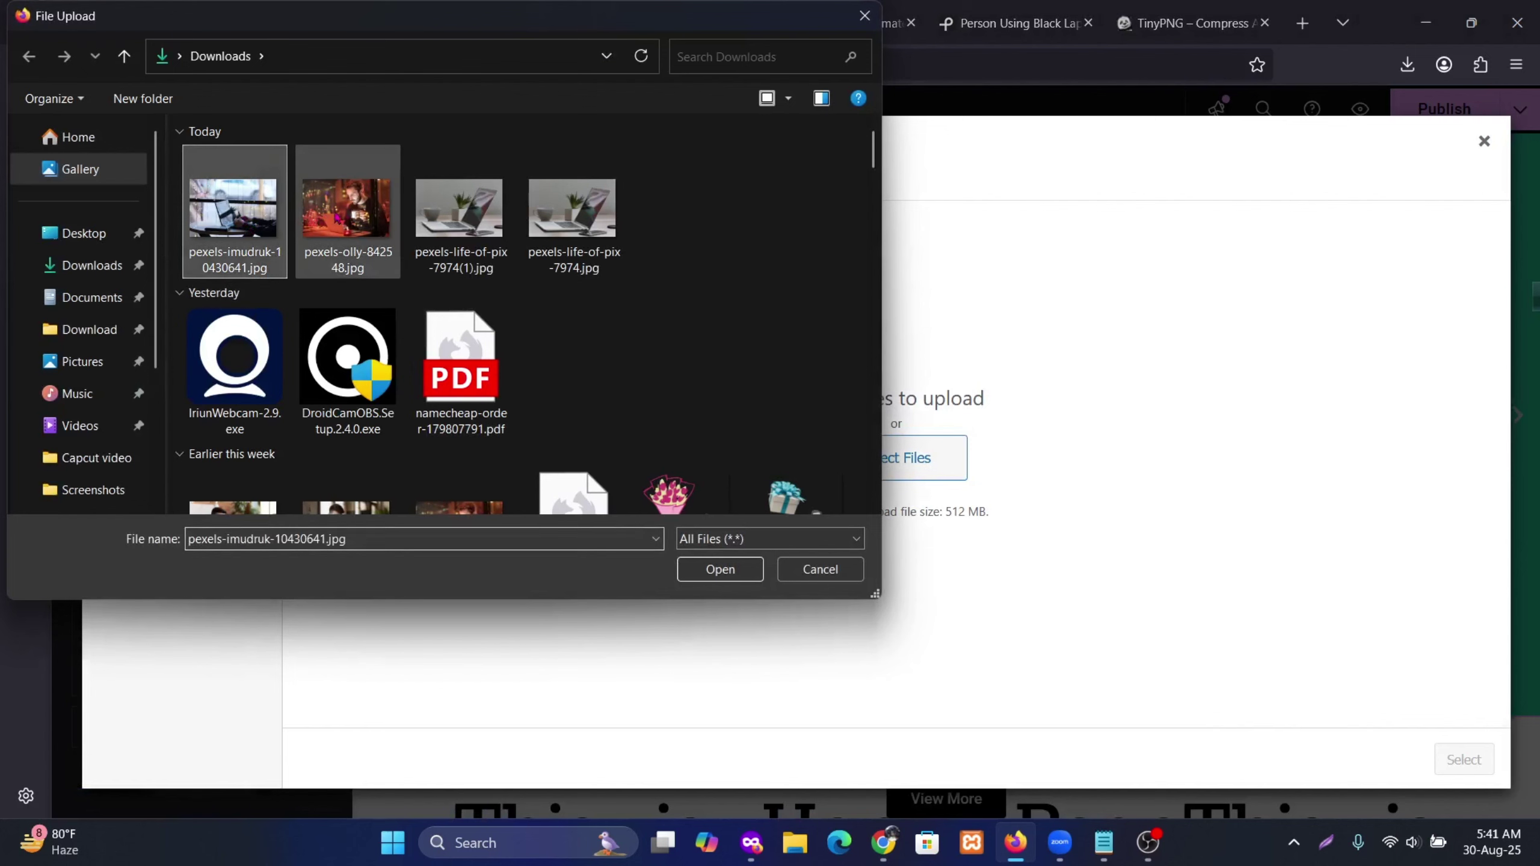
left_click(708, 568)
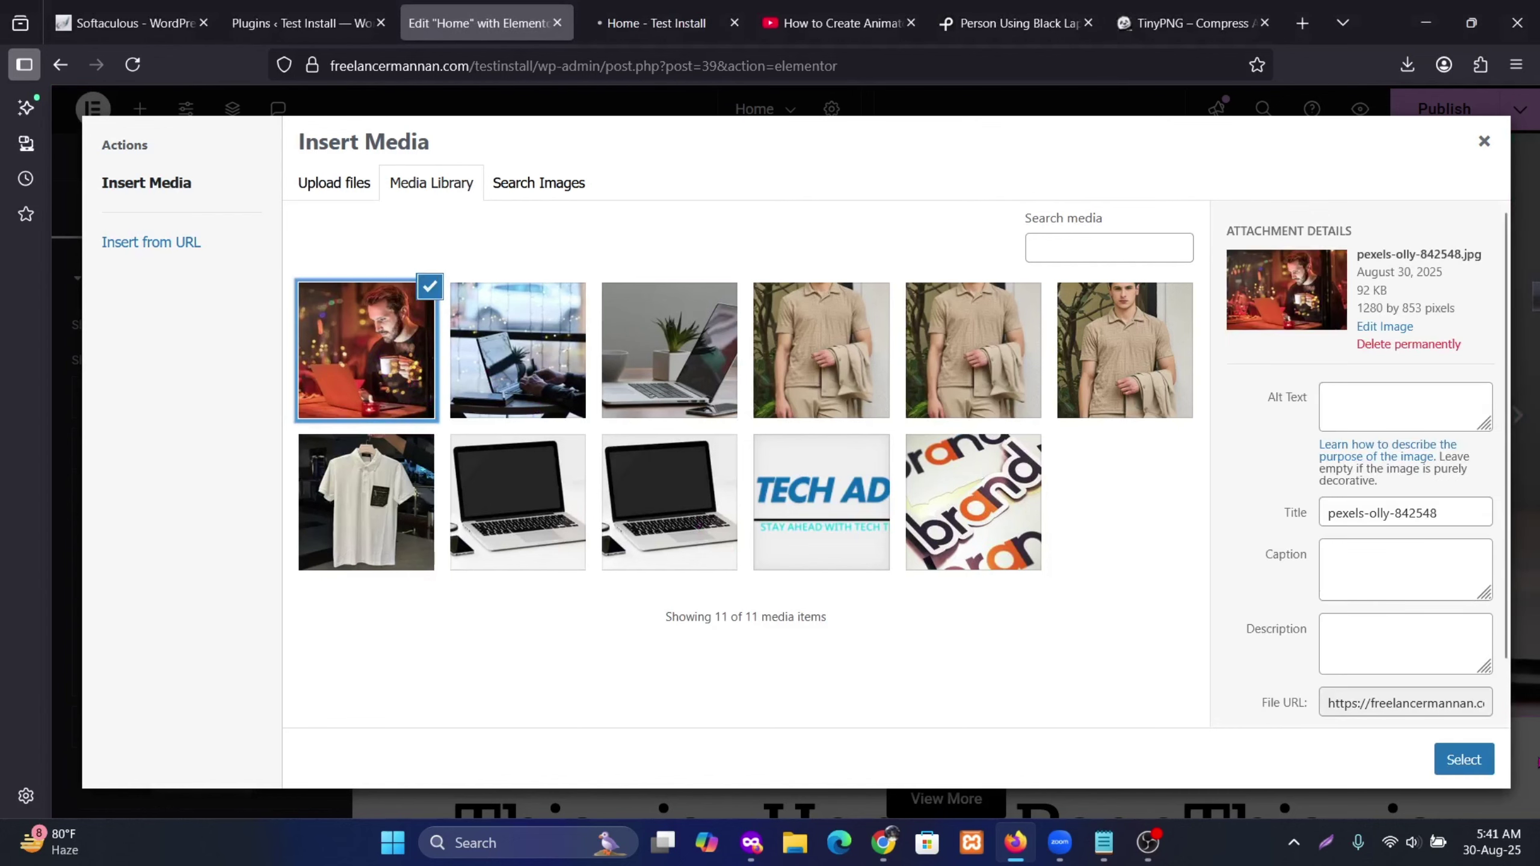
left_click(1464, 760)
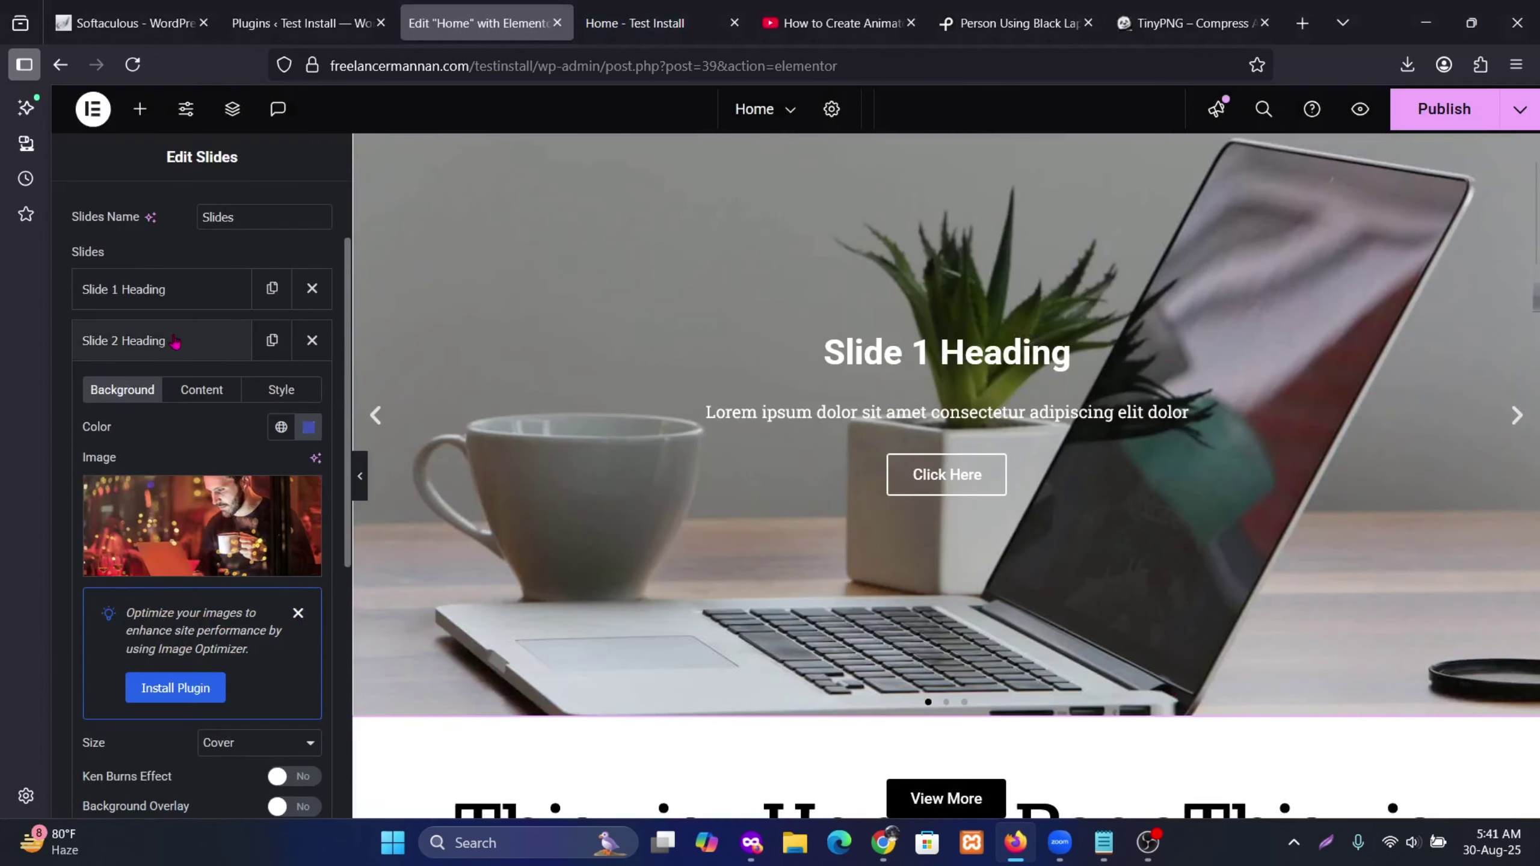
Step: Set pexels-imudruk-10430641.jpg from the media library as Slide 3's background image
left_click(174, 341)
left_click(182, 392)
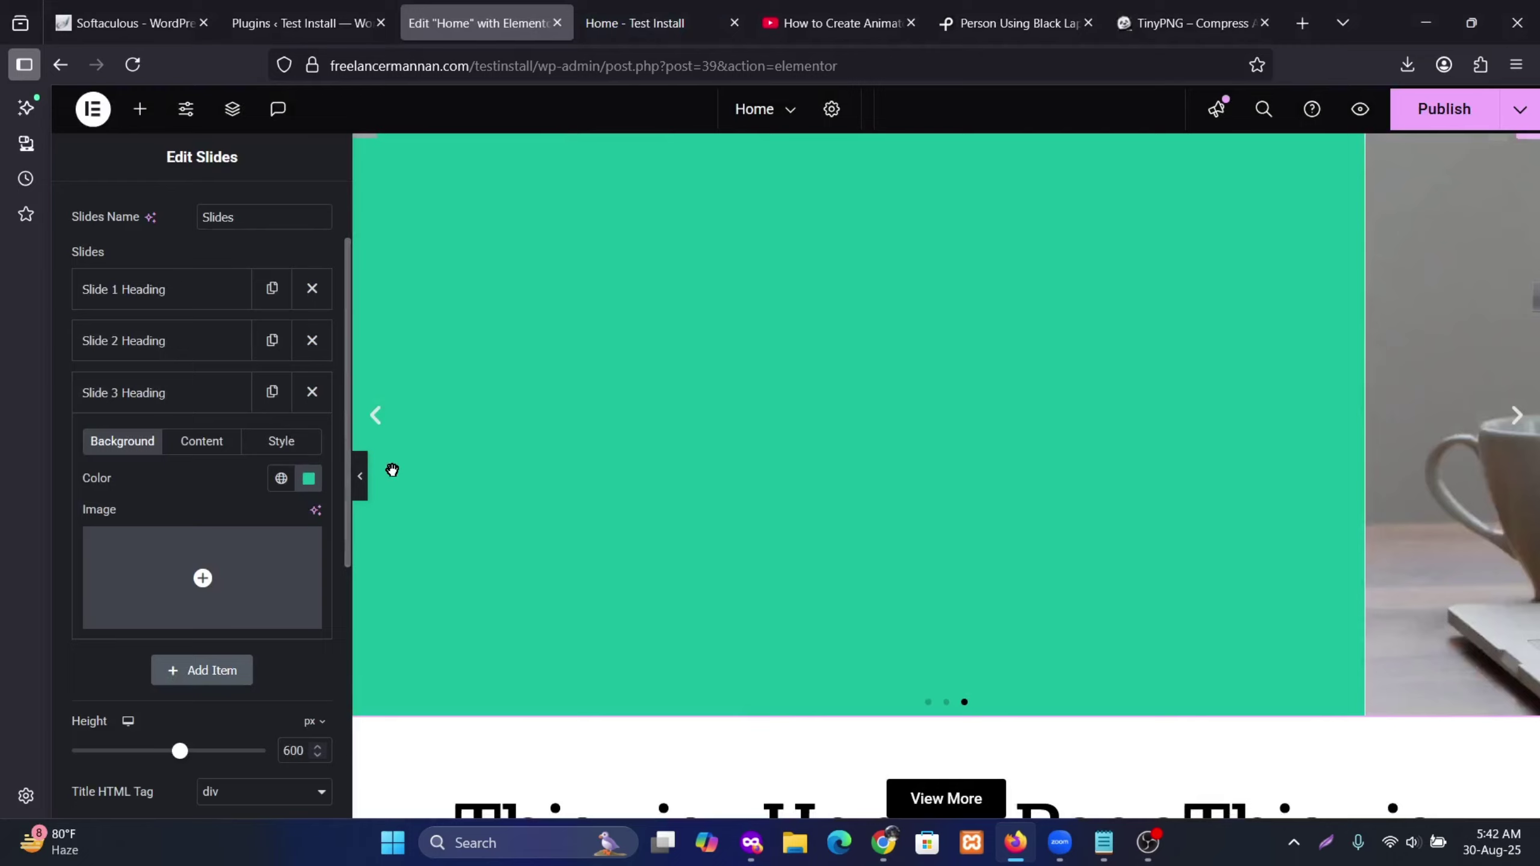
left_click(226, 553)
left_click(495, 341)
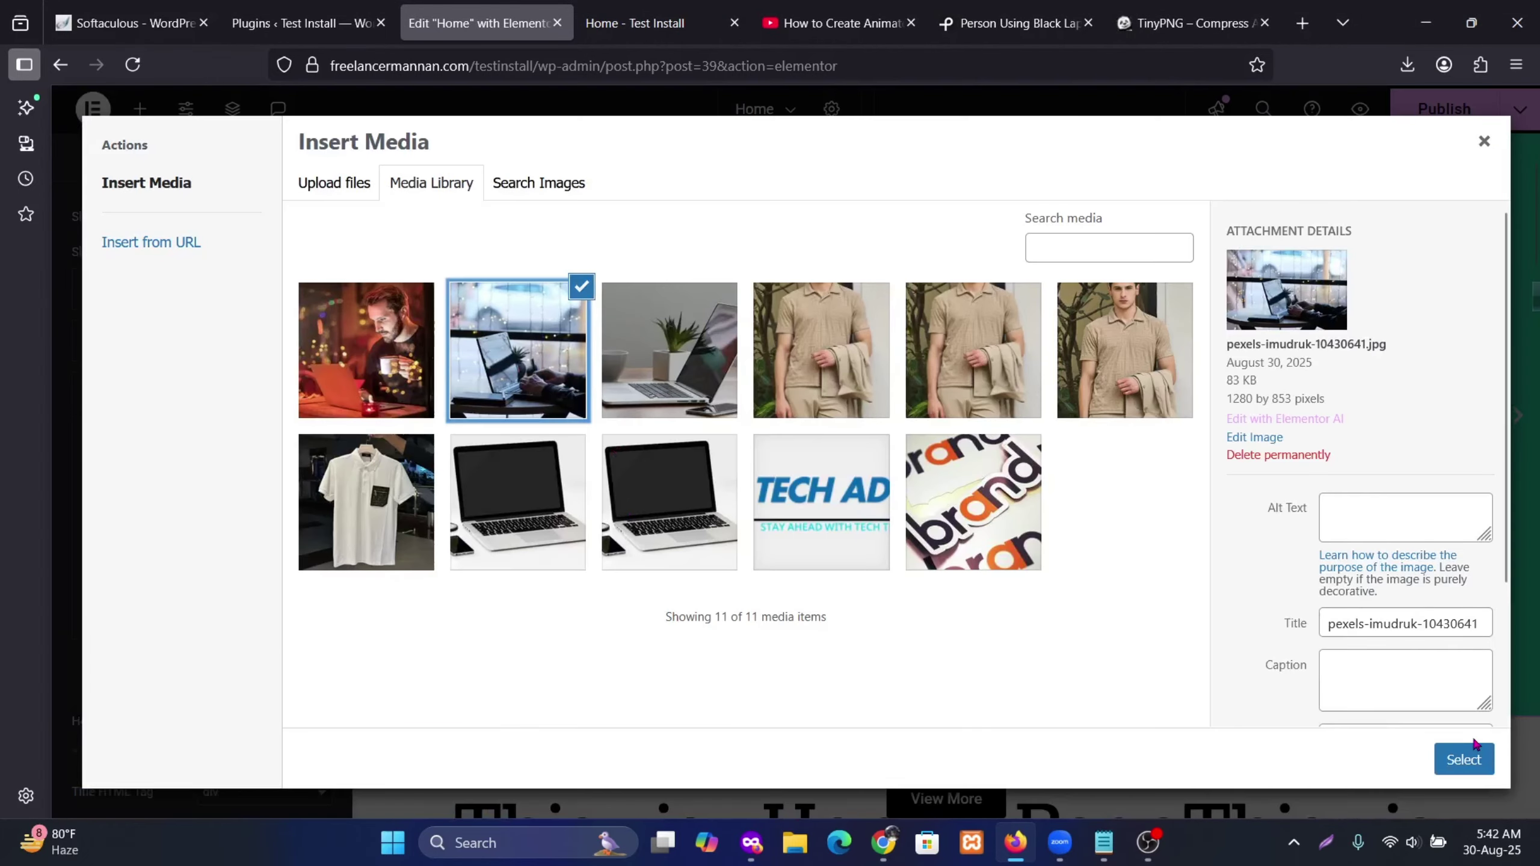
left_click(1462, 758)
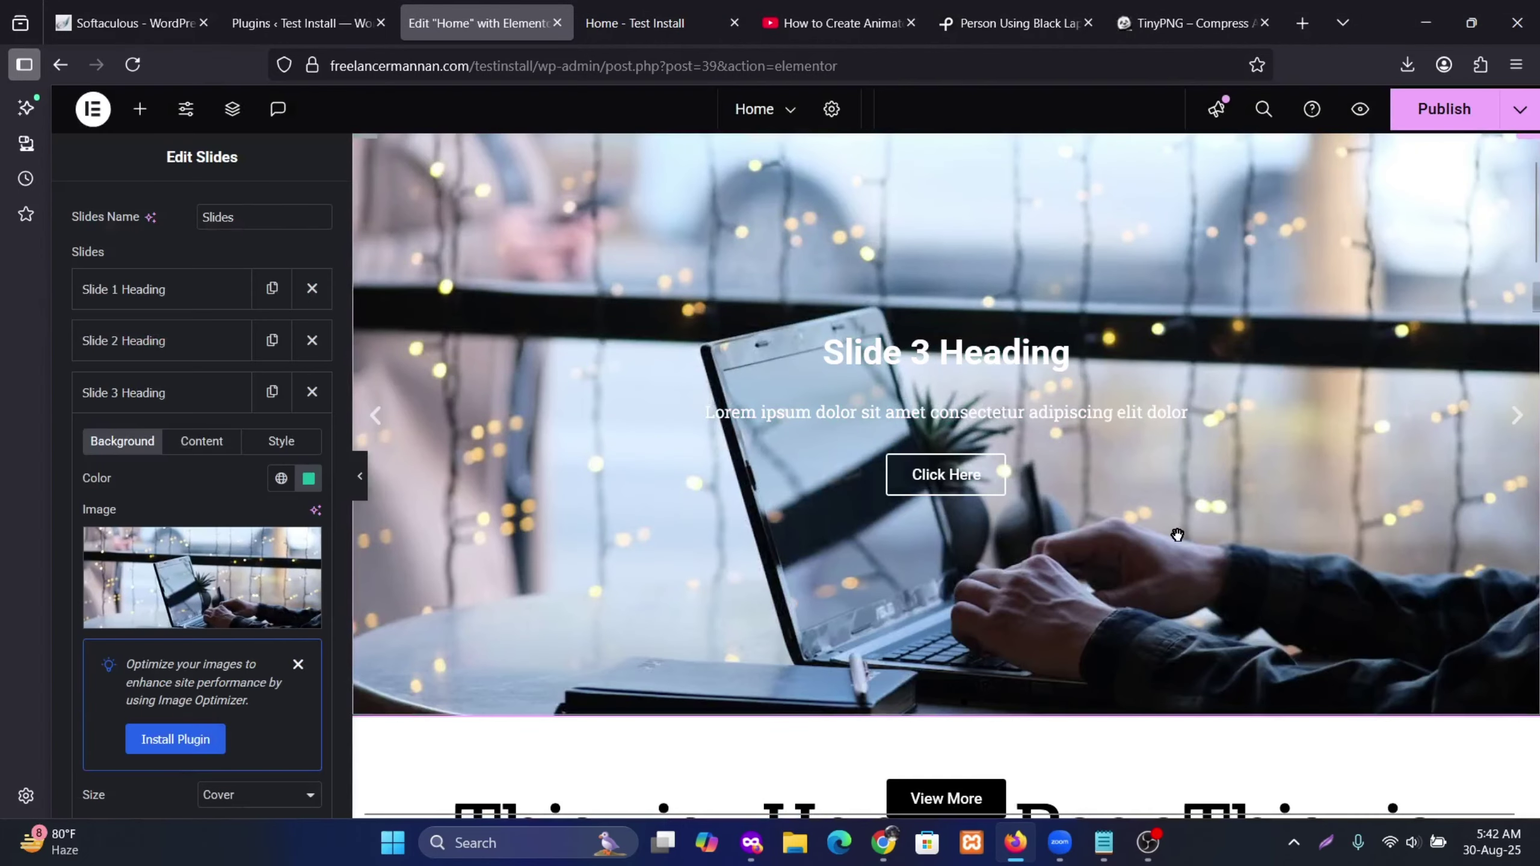
Step: Turn on the background overlay for Slide 3 and advance through the slides to compare them
scroll(598, 578, "up", 2)
scroll(289, 592, "down", 8)
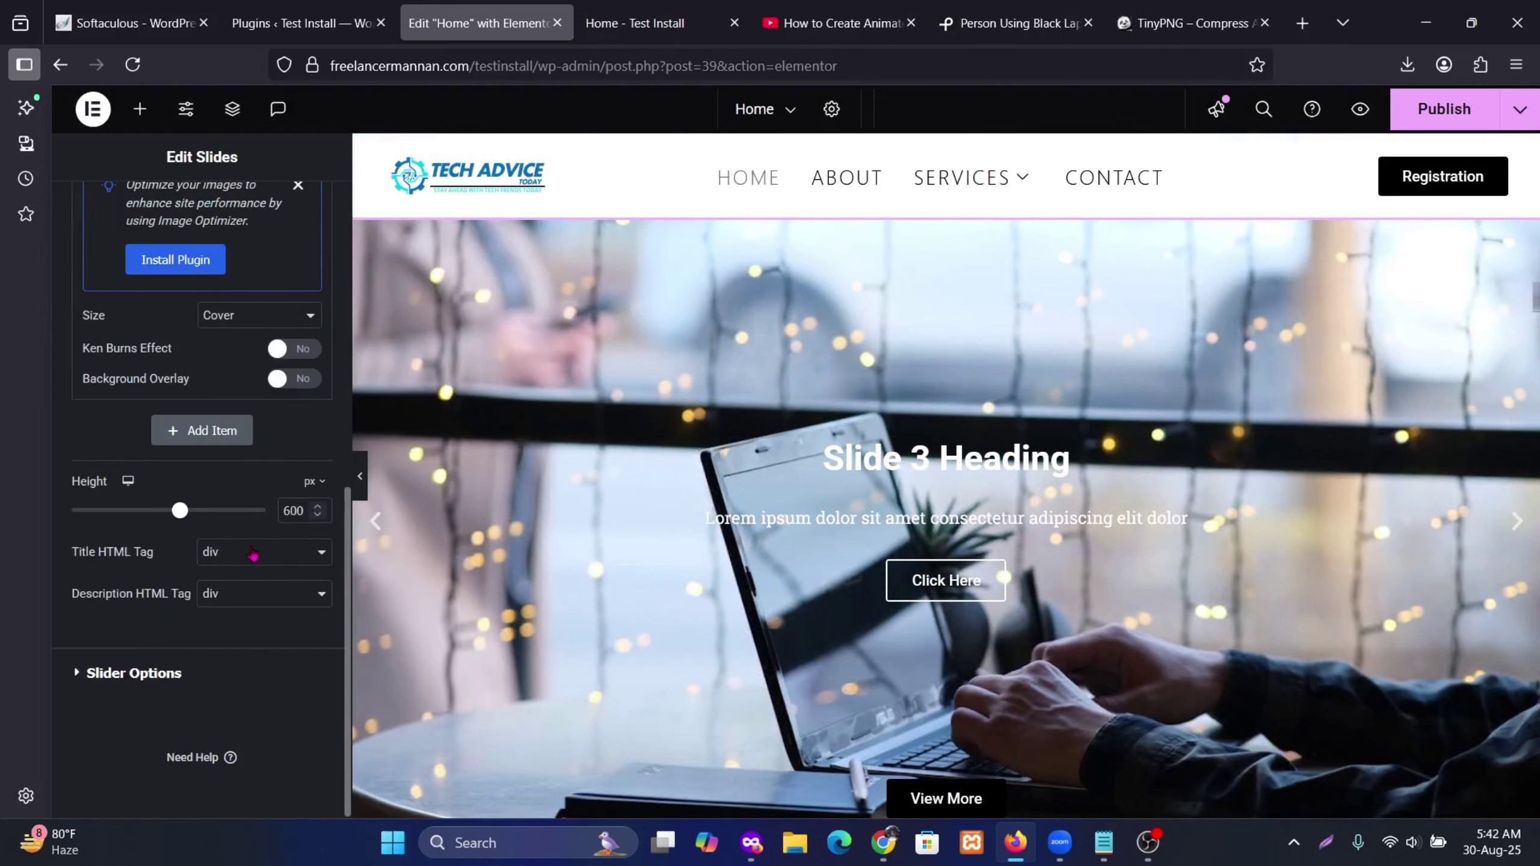
scroll(931, 552, "down", 7)
scroll(1042, 561, "up", 5)
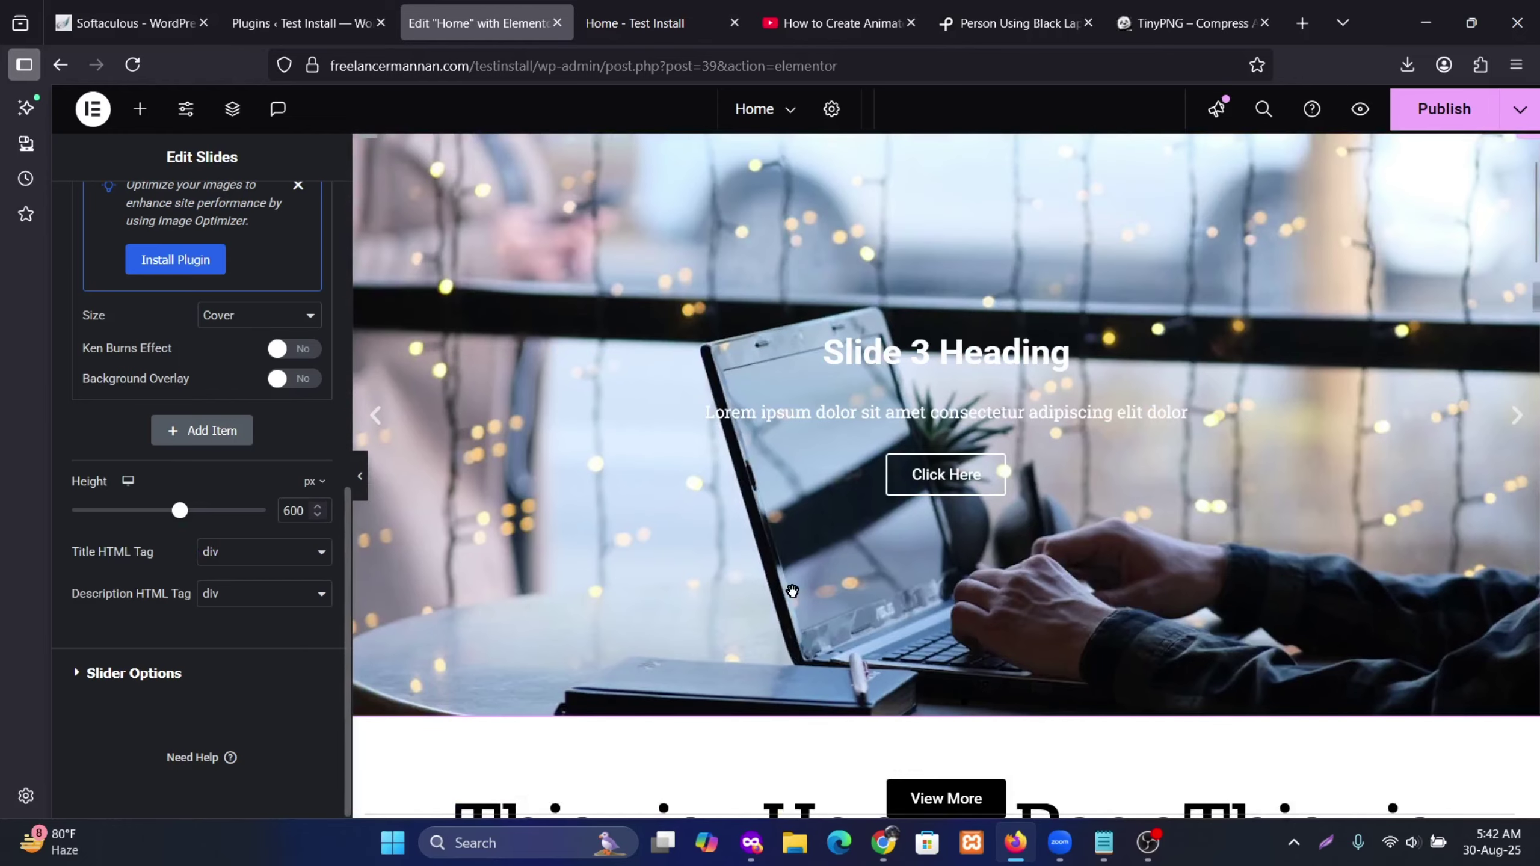
scroll(255, 531, "up", 4)
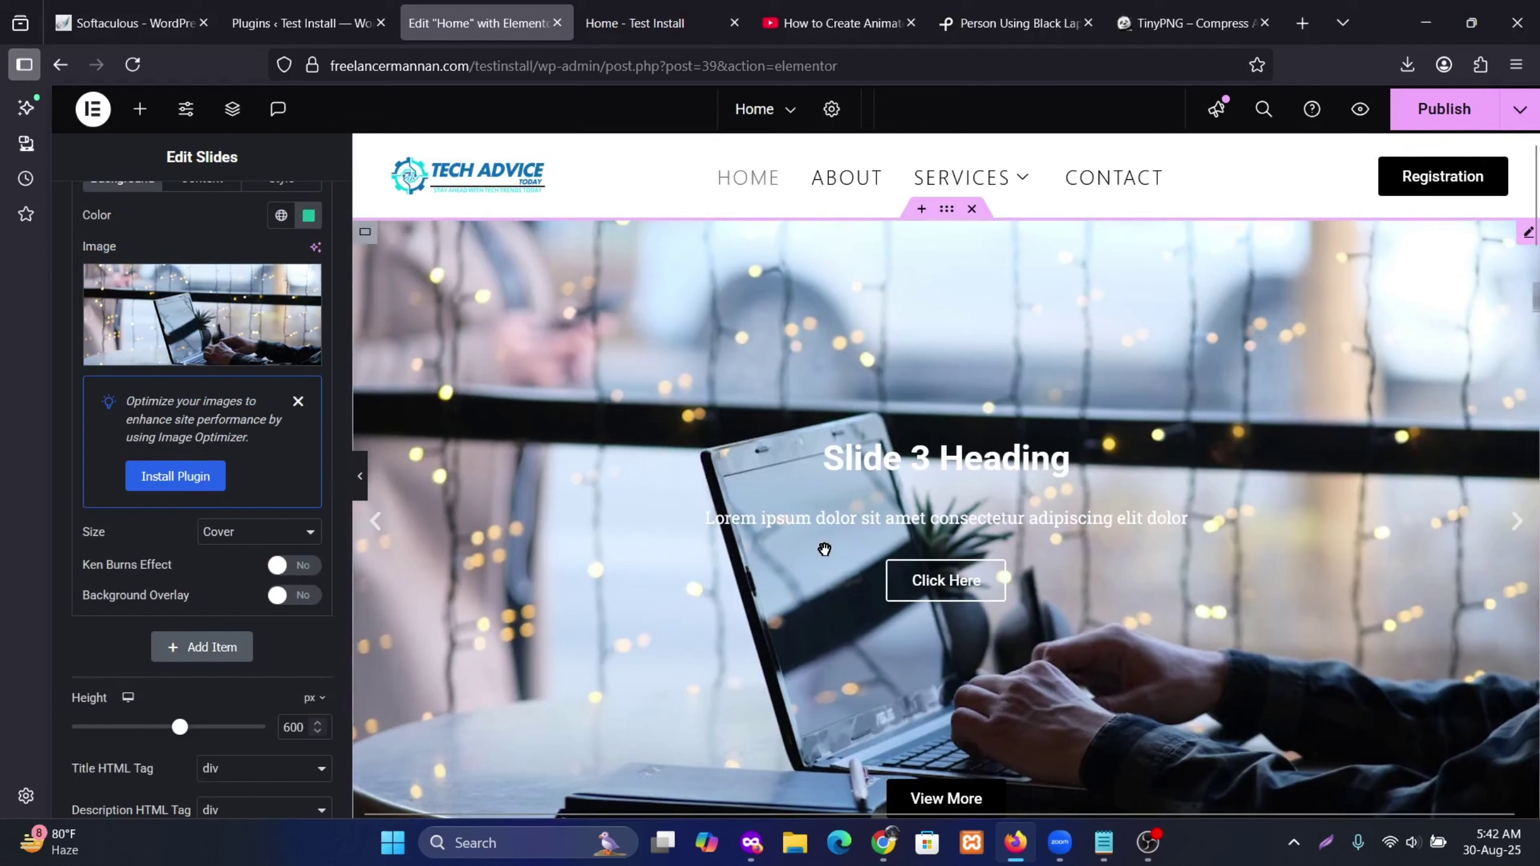
left_click(295, 594)
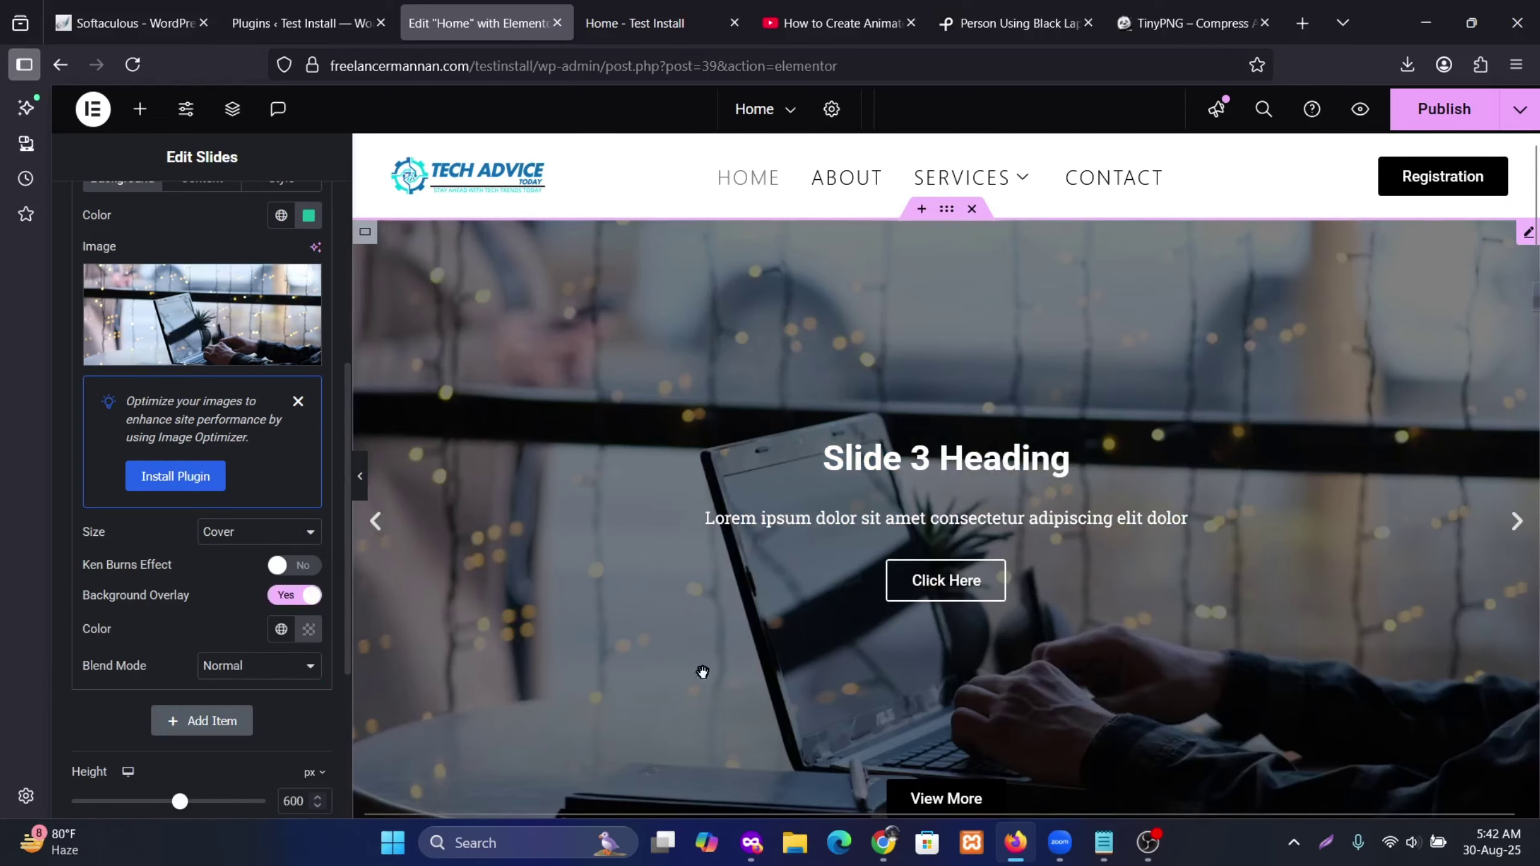
left_click(1527, 525)
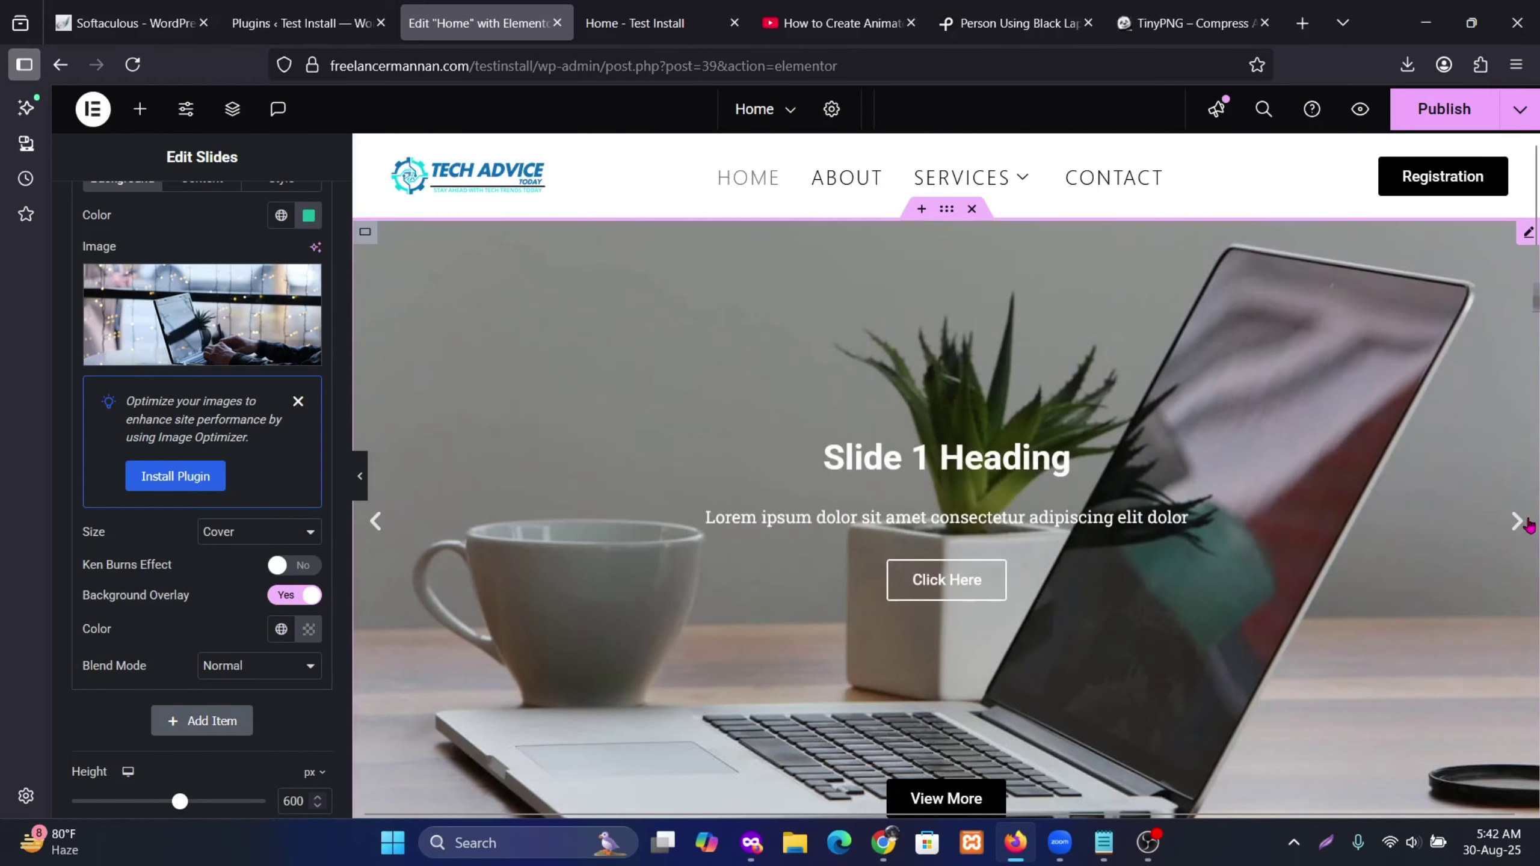
left_click(1527, 525)
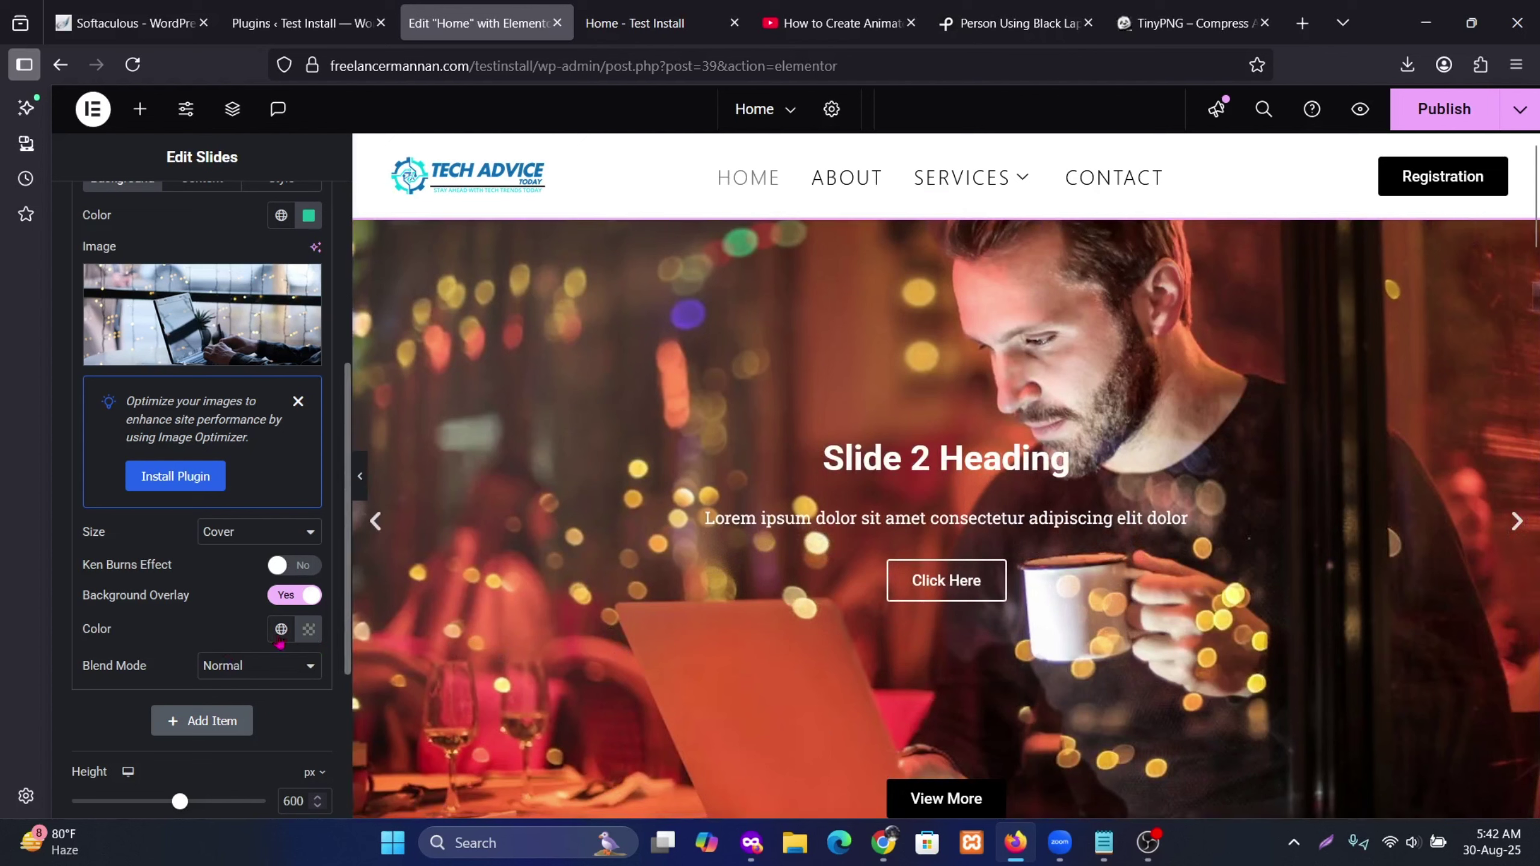
Step: Adjust the opacity of Slide 3's background overlay color to #0000007A
left_click(308, 631)
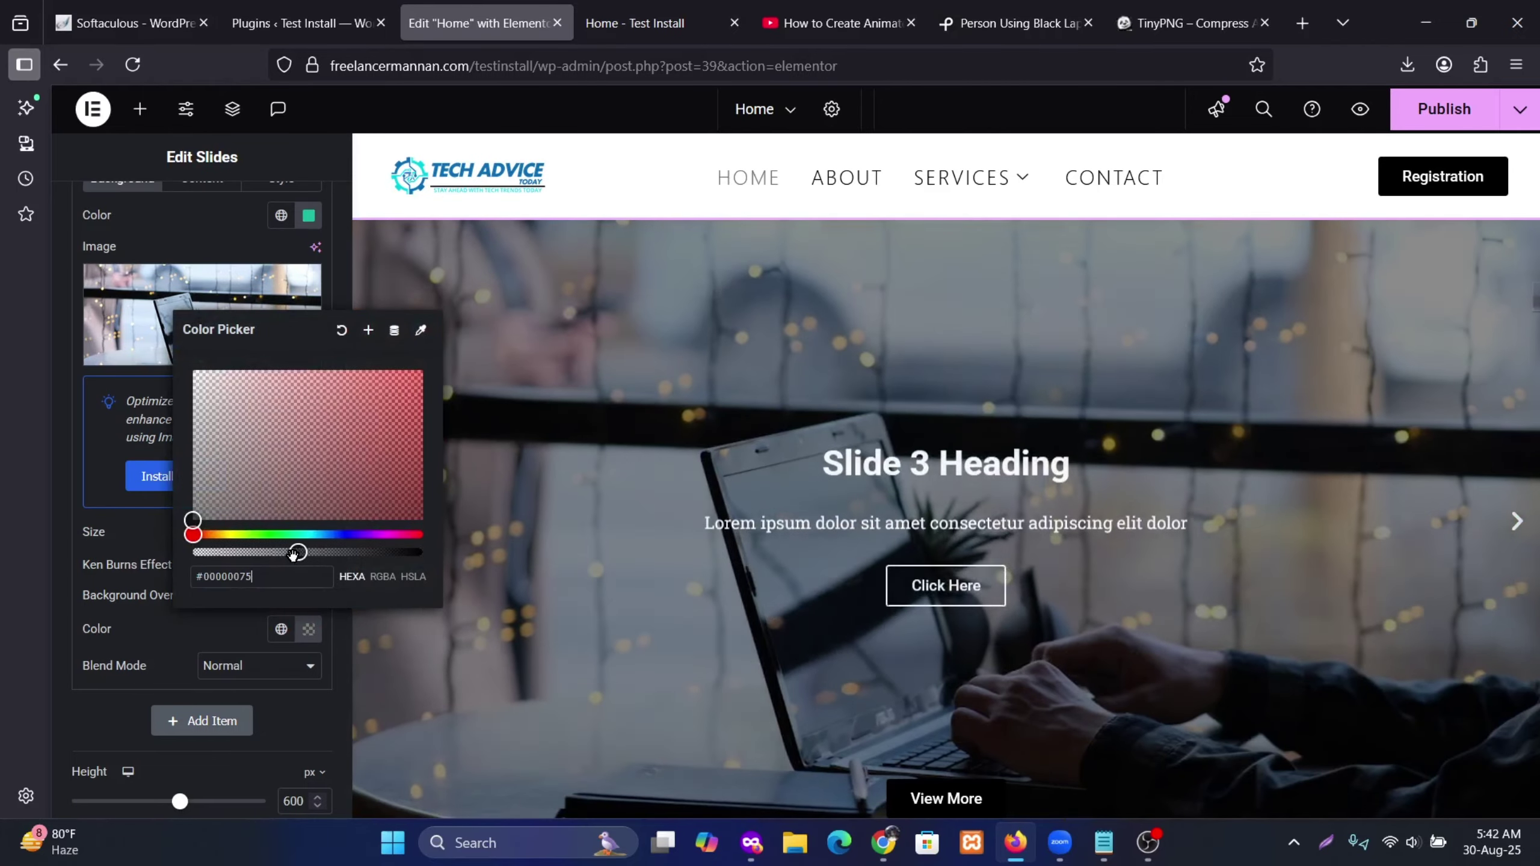
mouse_move(314, 555)
left_mouse_down()
mouse_move(255, 554)
mouse_move(354, 552)
mouse_move(218, 553)
mouse_move(304, 554)
left_mouse_up()
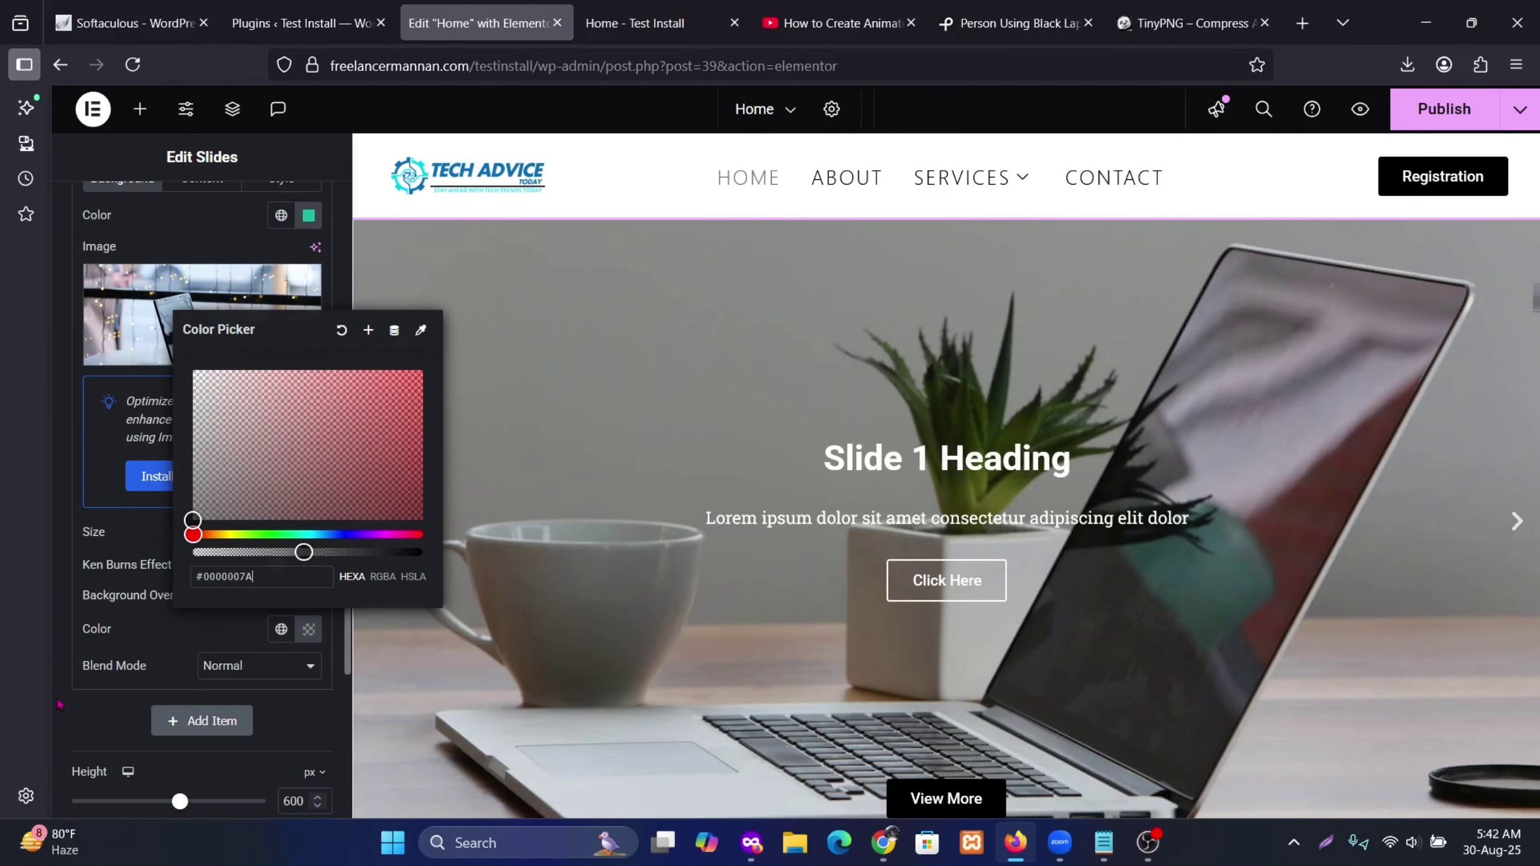
left_click(96, 724)
Step: Try the Color Burn and Lighten blend modes on Slide 3's background overlay, and return it to Normal
left_click(279, 667)
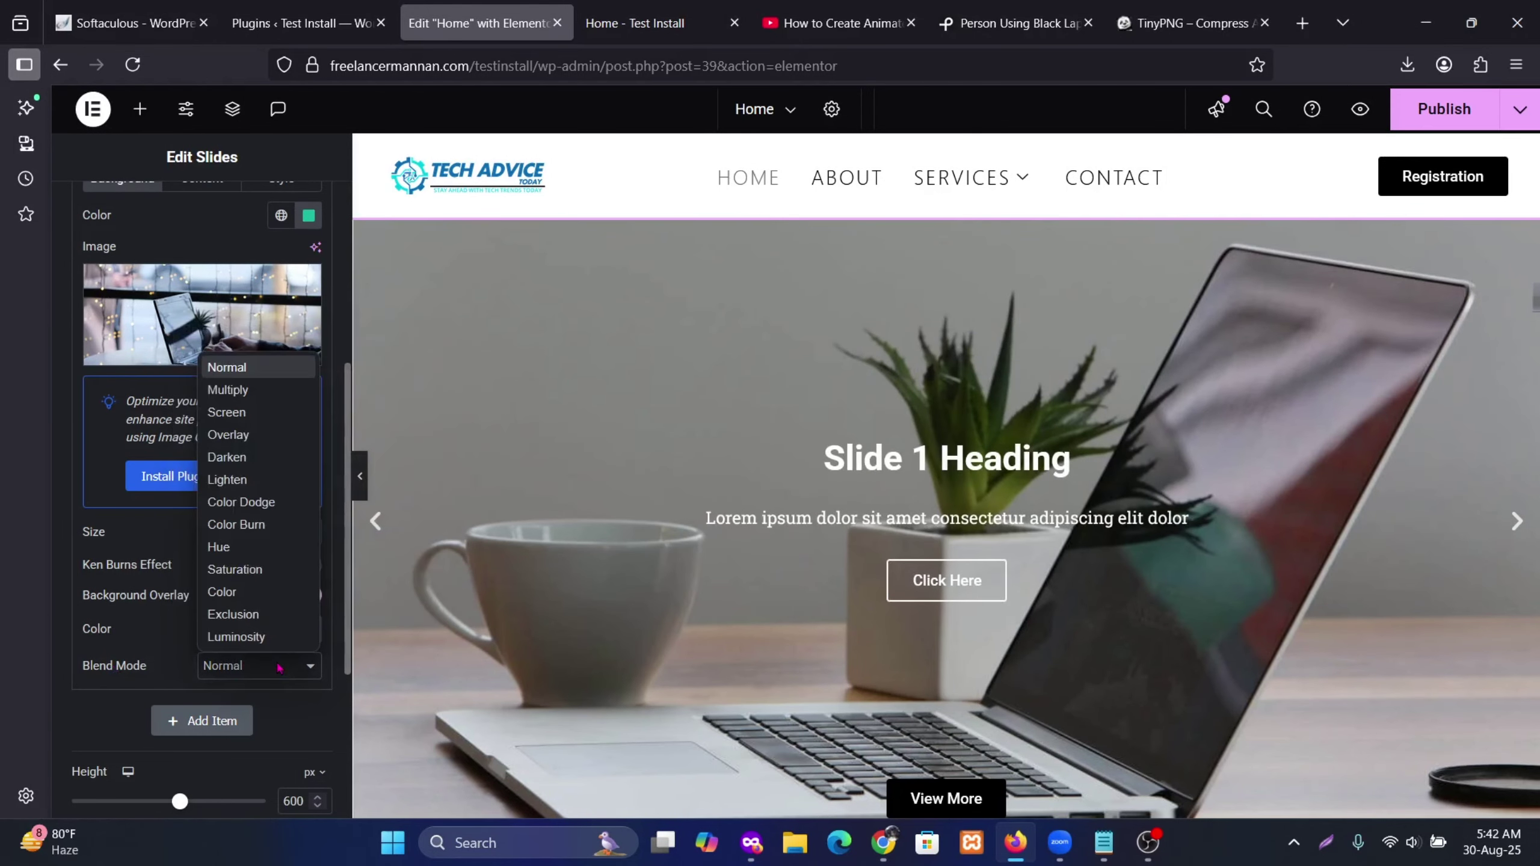
left_click(264, 527)
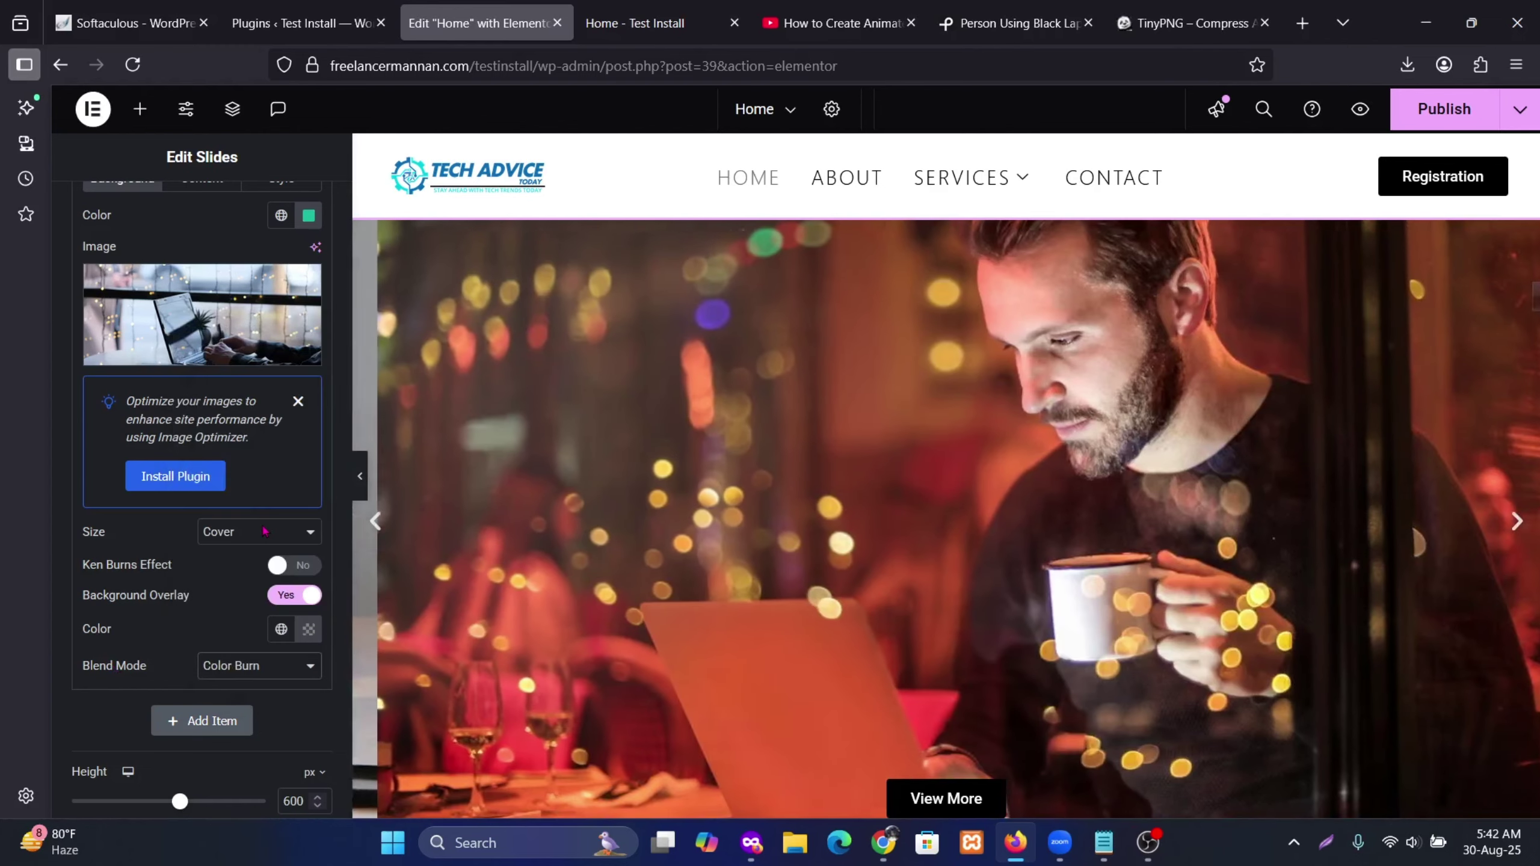
left_click(274, 669)
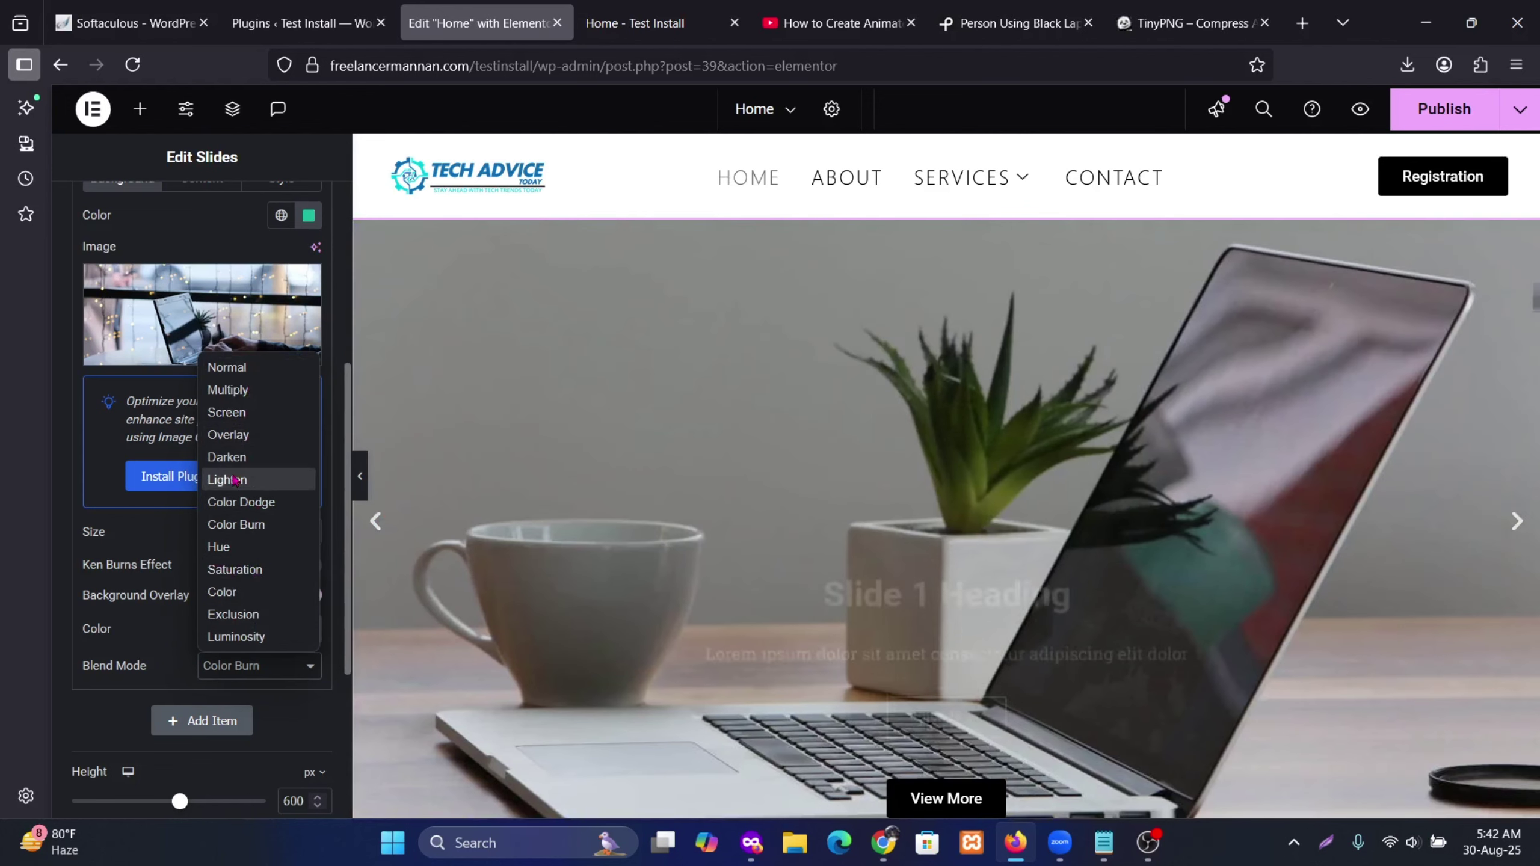
left_click(236, 480)
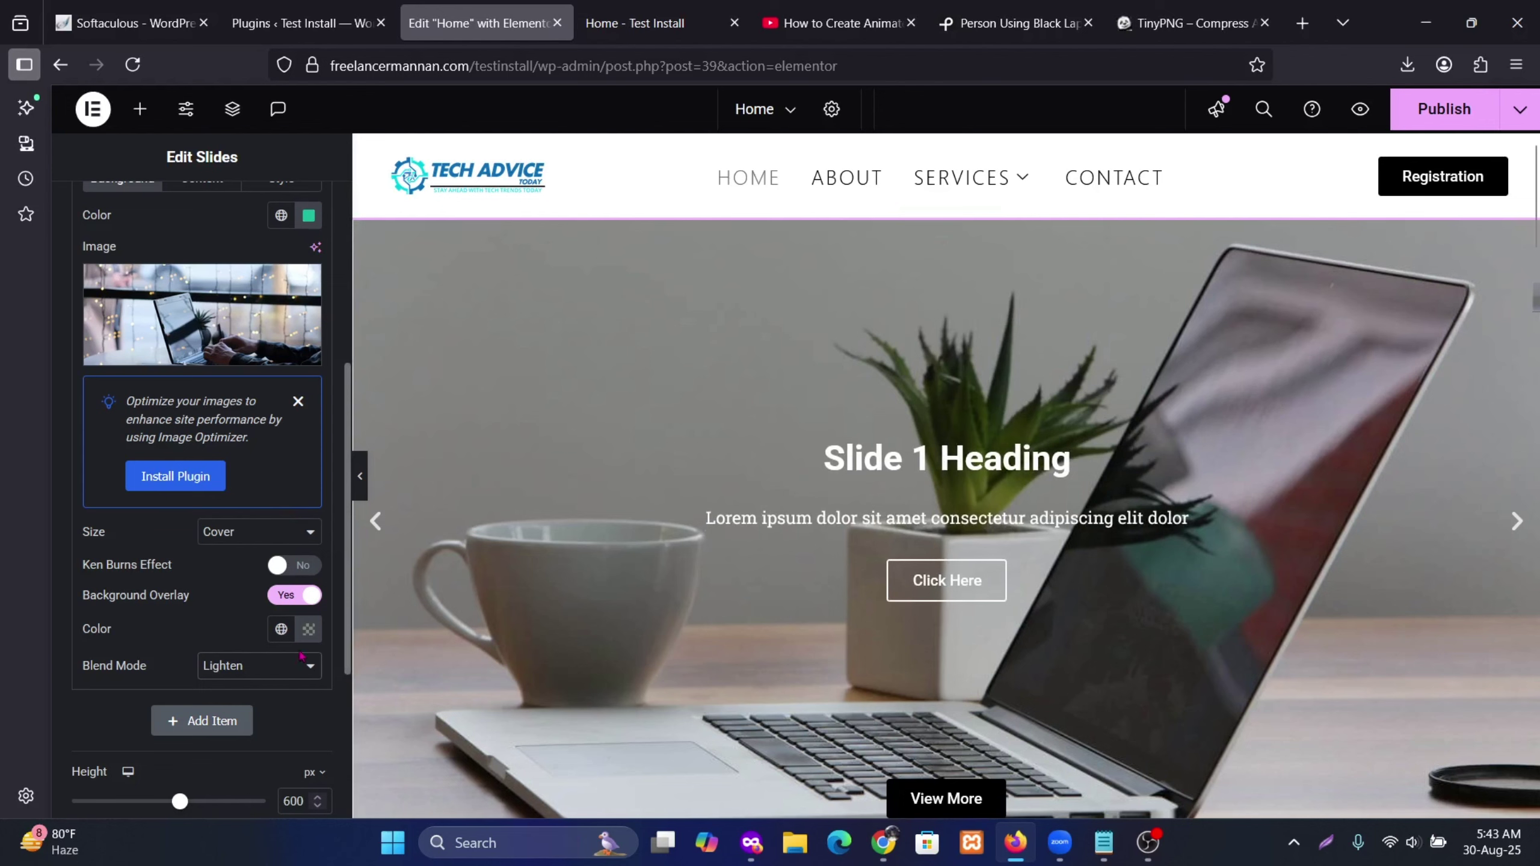
left_click(220, 667)
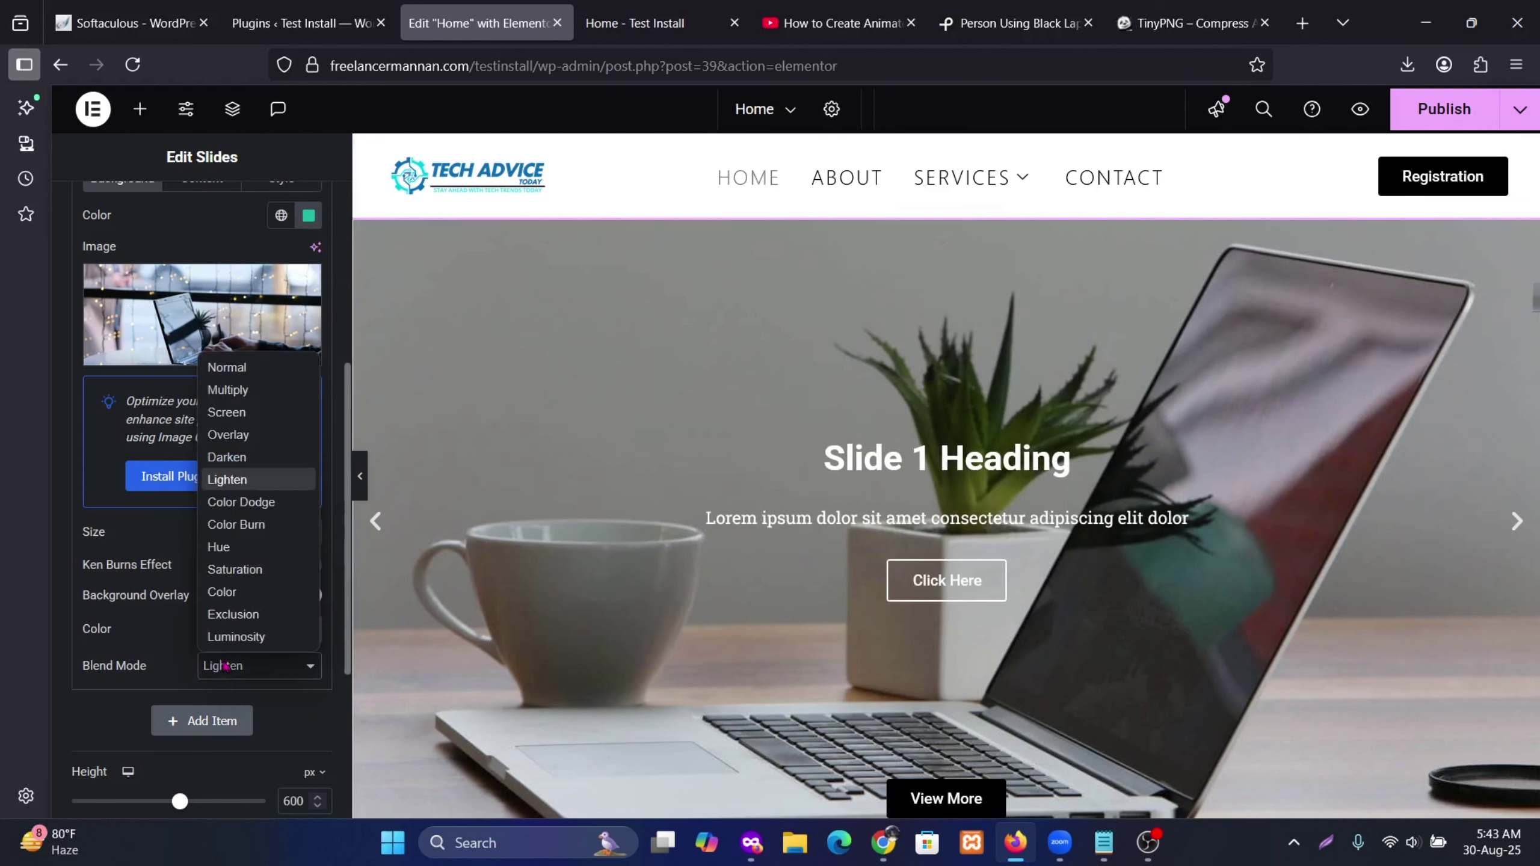
left_click(254, 362)
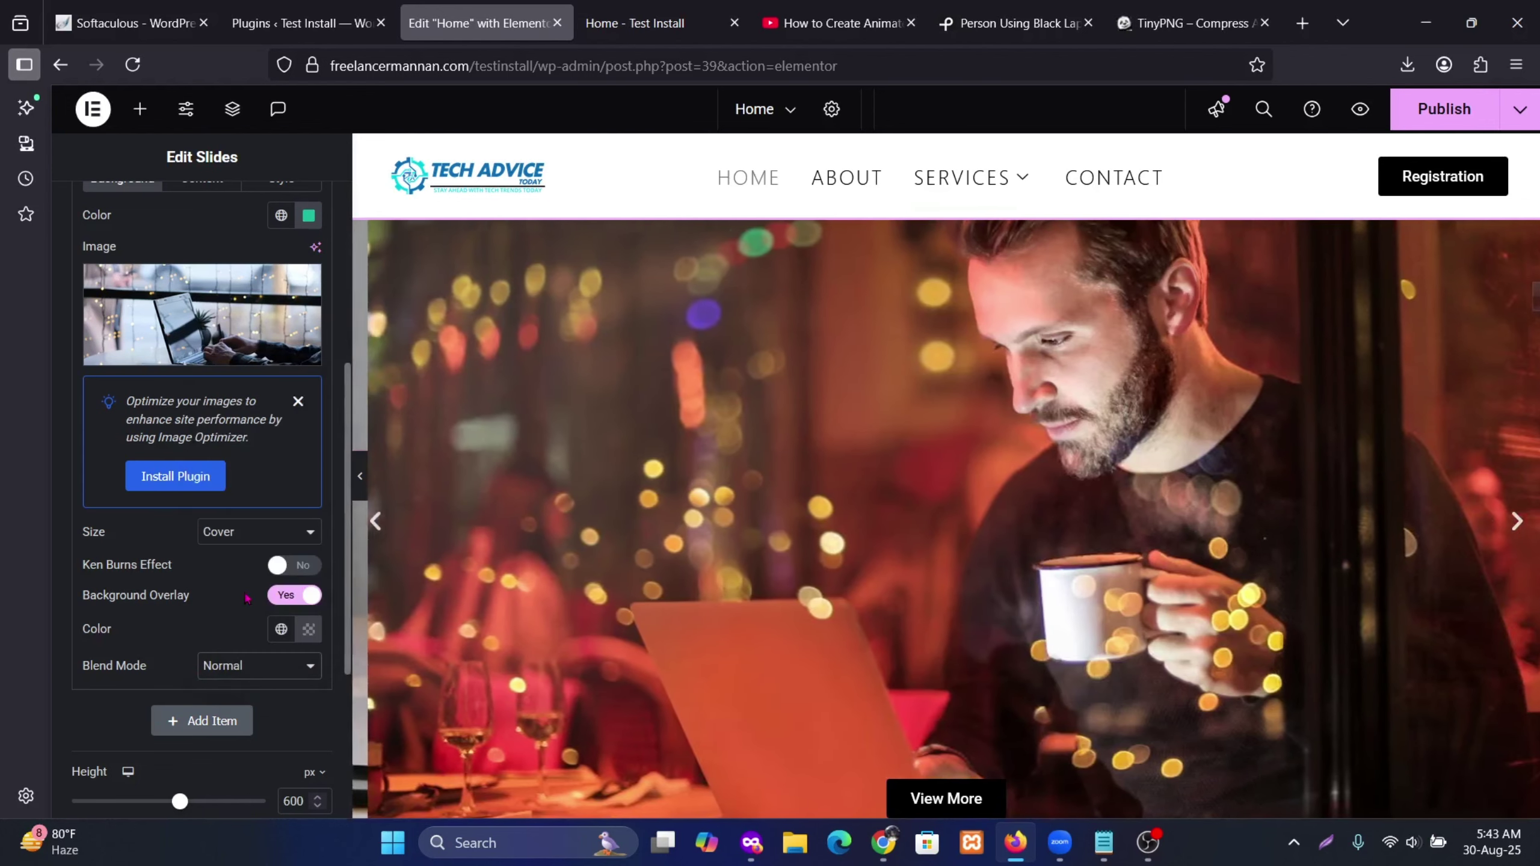
Step: Turn on the Ken Burns effect for Slide 3 and open Slide 1's background settings
left_click(293, 565)
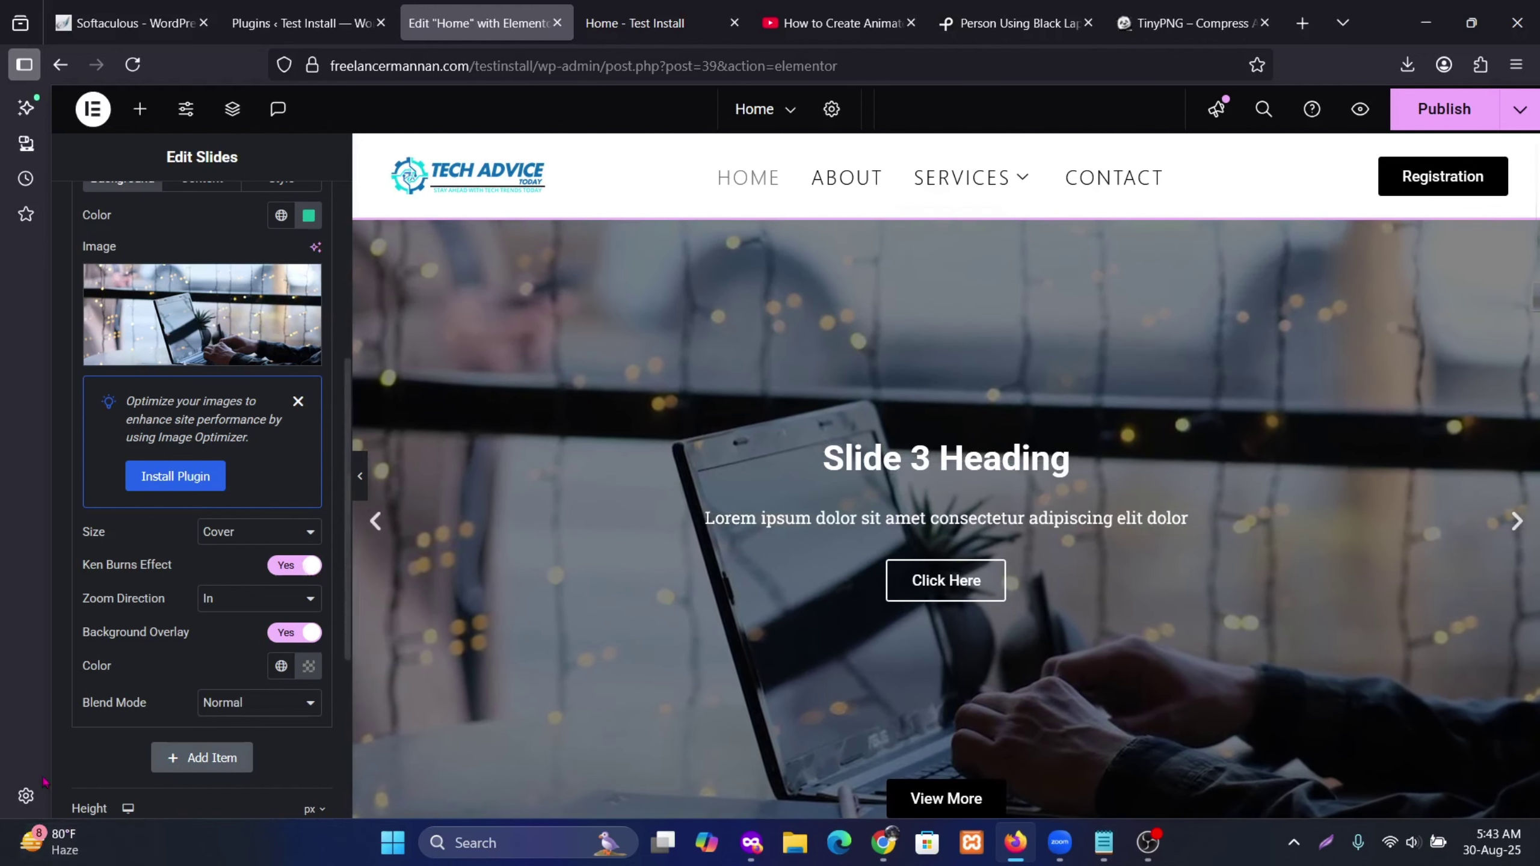
scroll(173, 458, "up", 5)
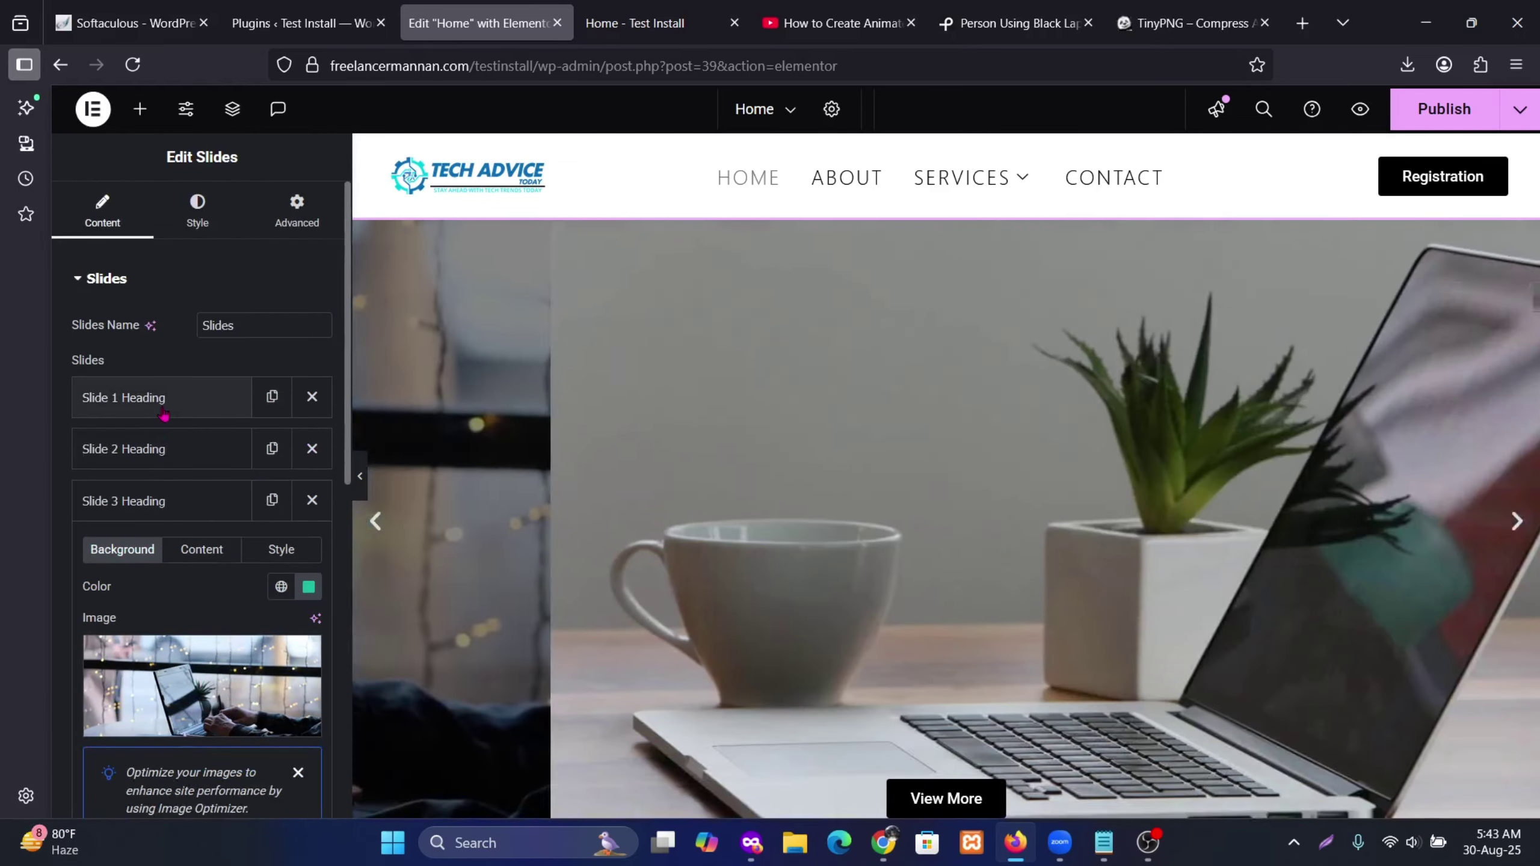
left_click(162, 399)
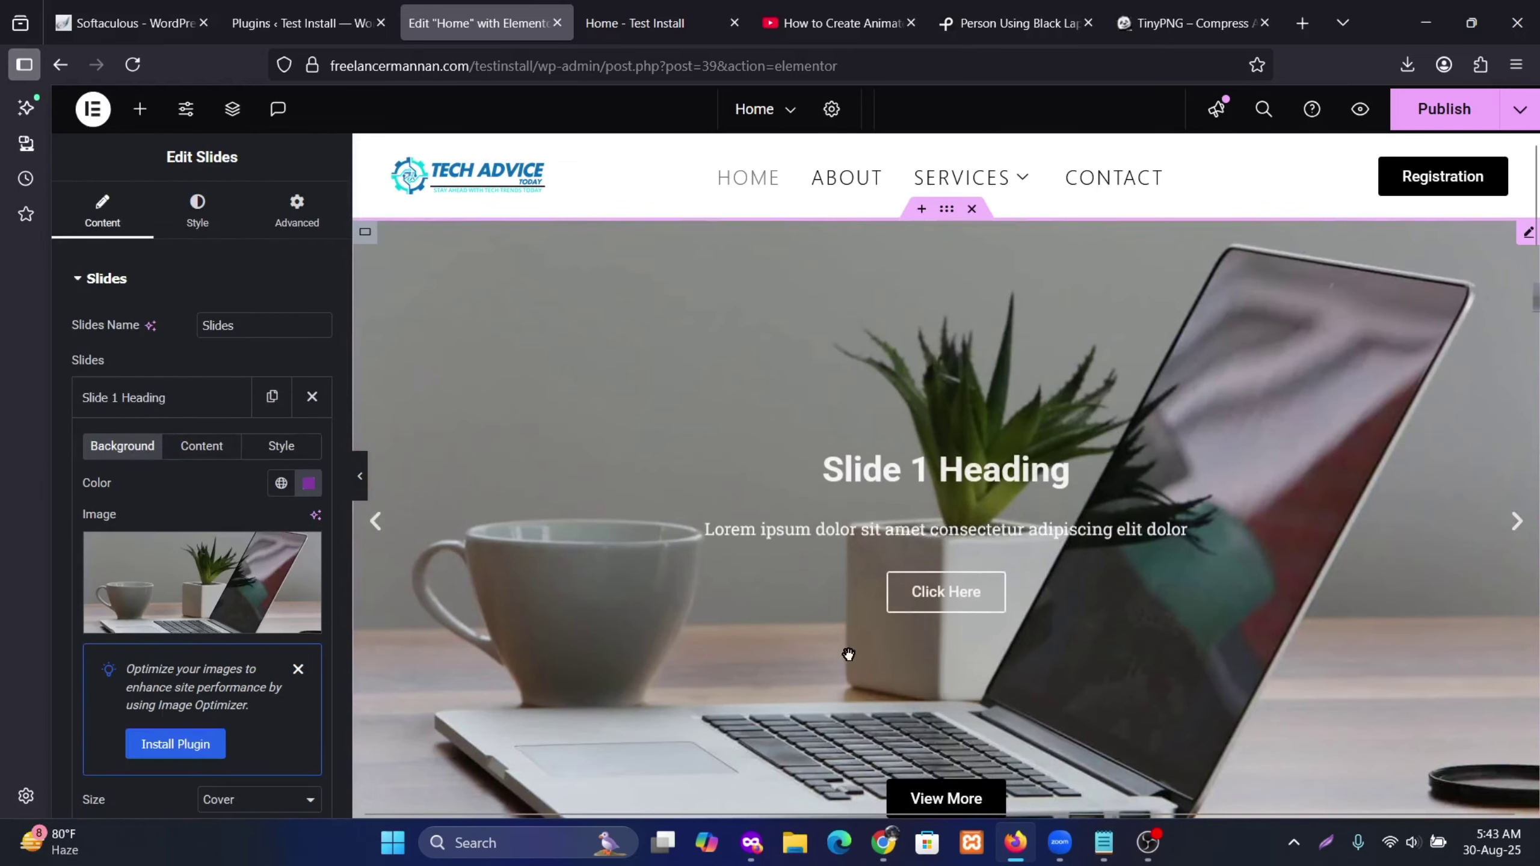
scroll(135, 585, "down", 5)
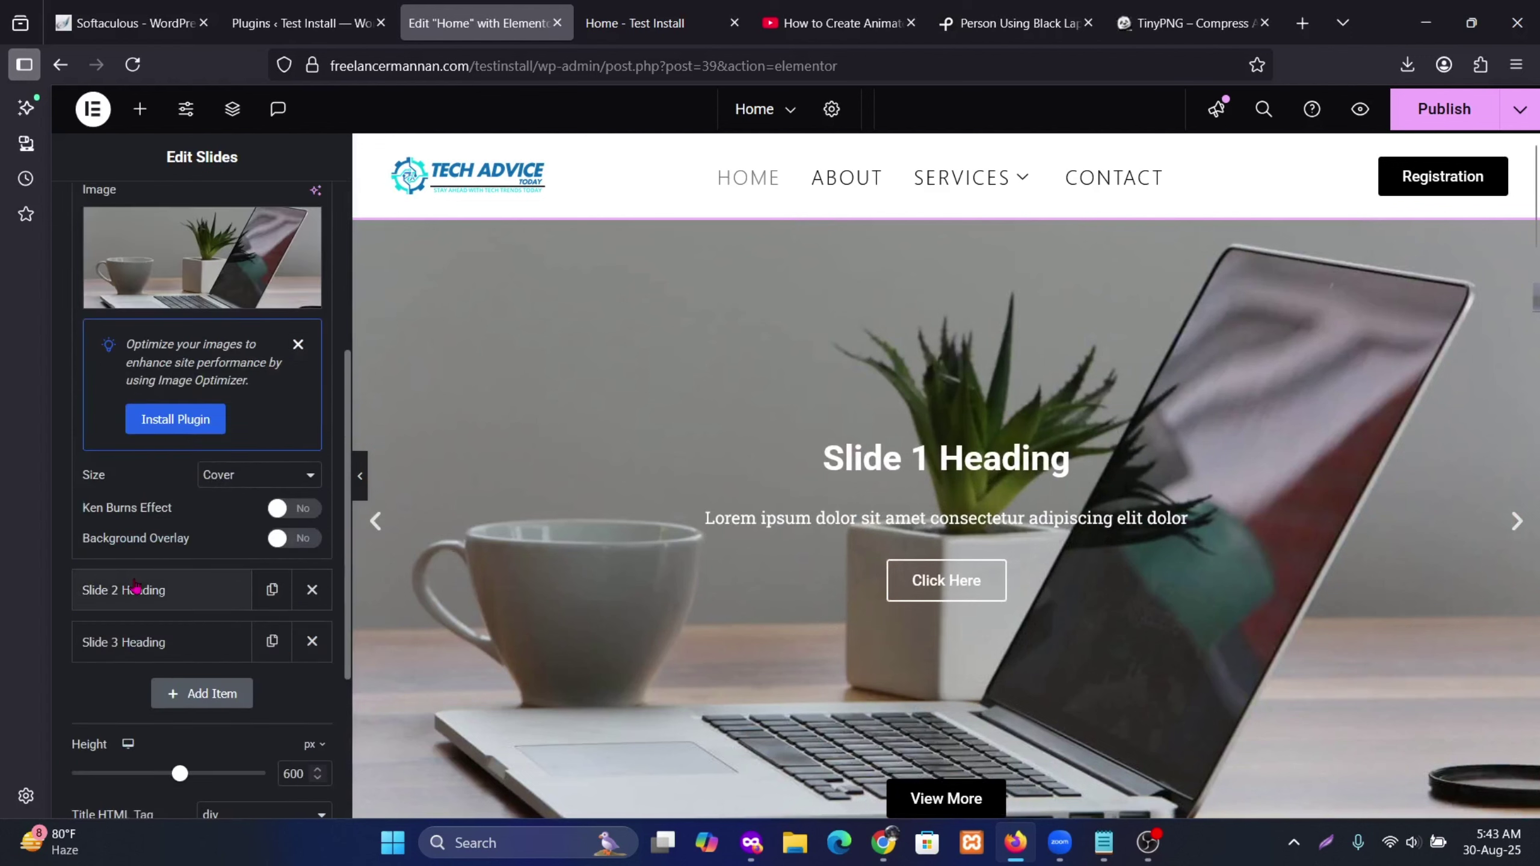
scroll(135, 585, "up", 3)
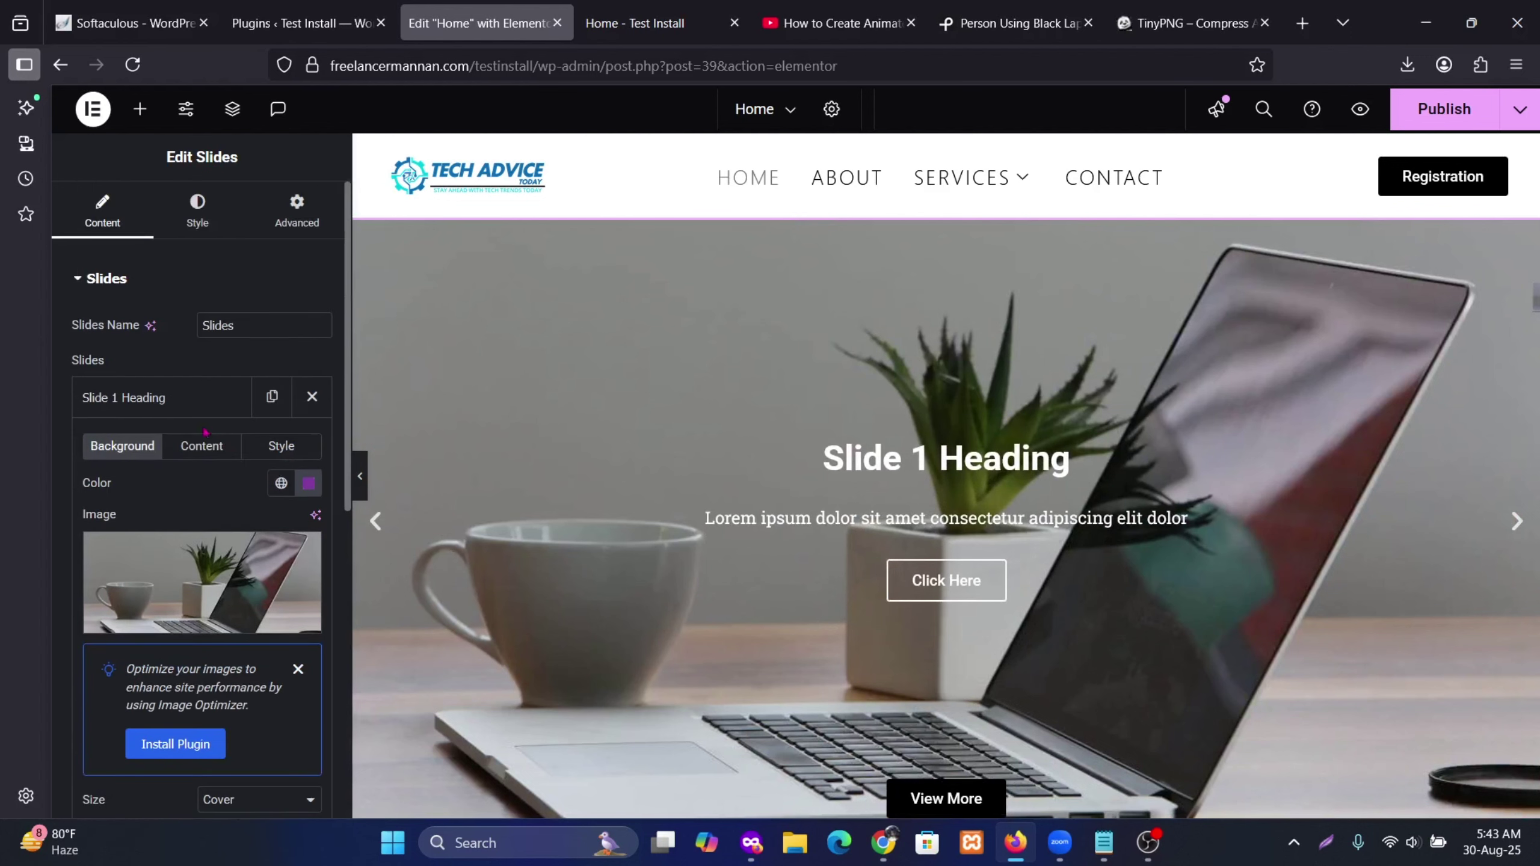
Step: Change Slide 1's title to "This is slide heading"
left_click(193, 449)
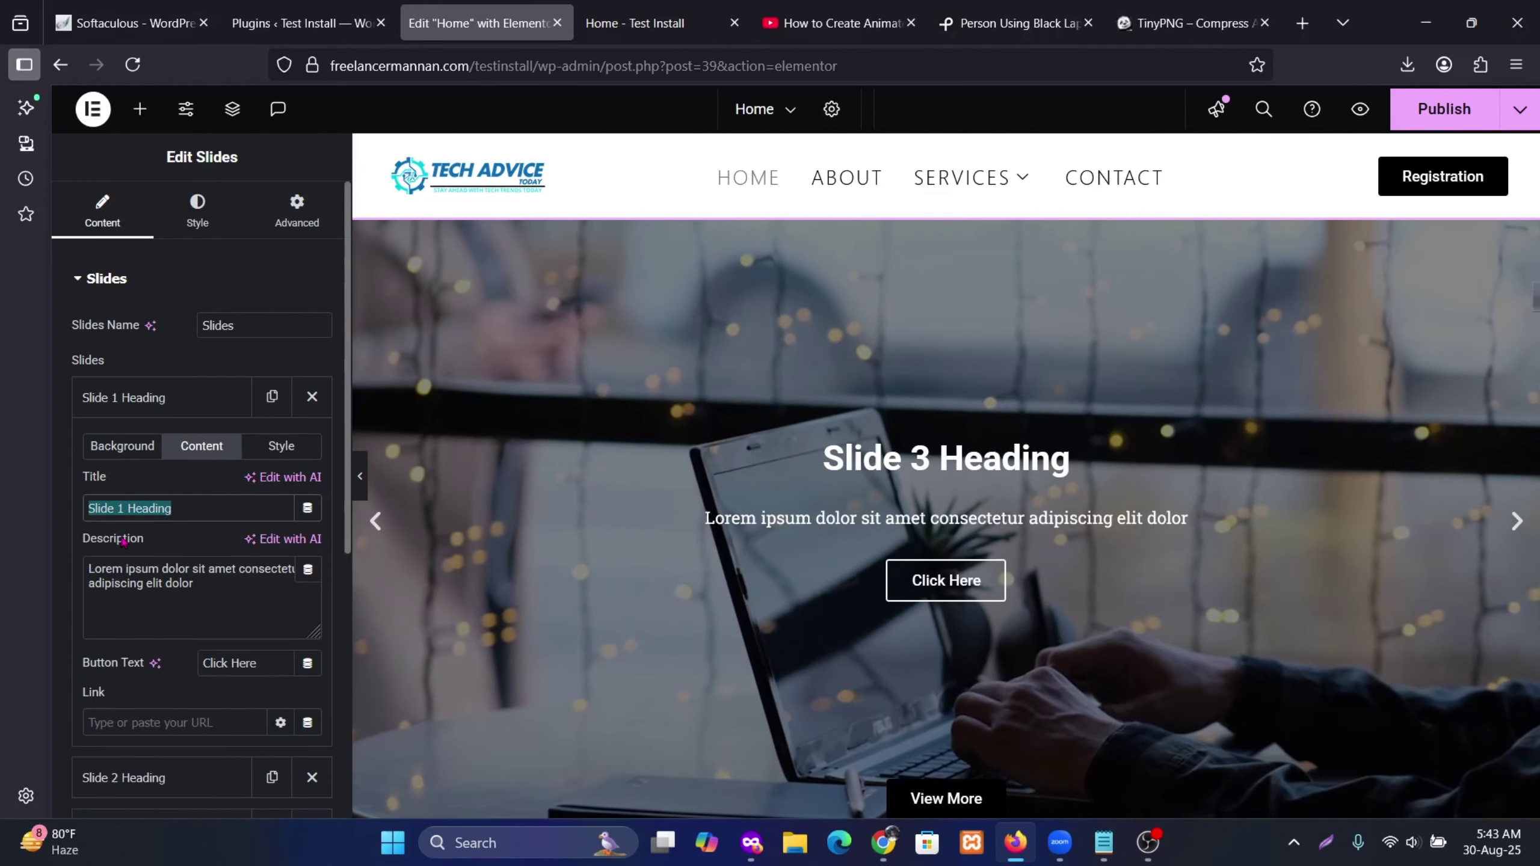
type("This i")
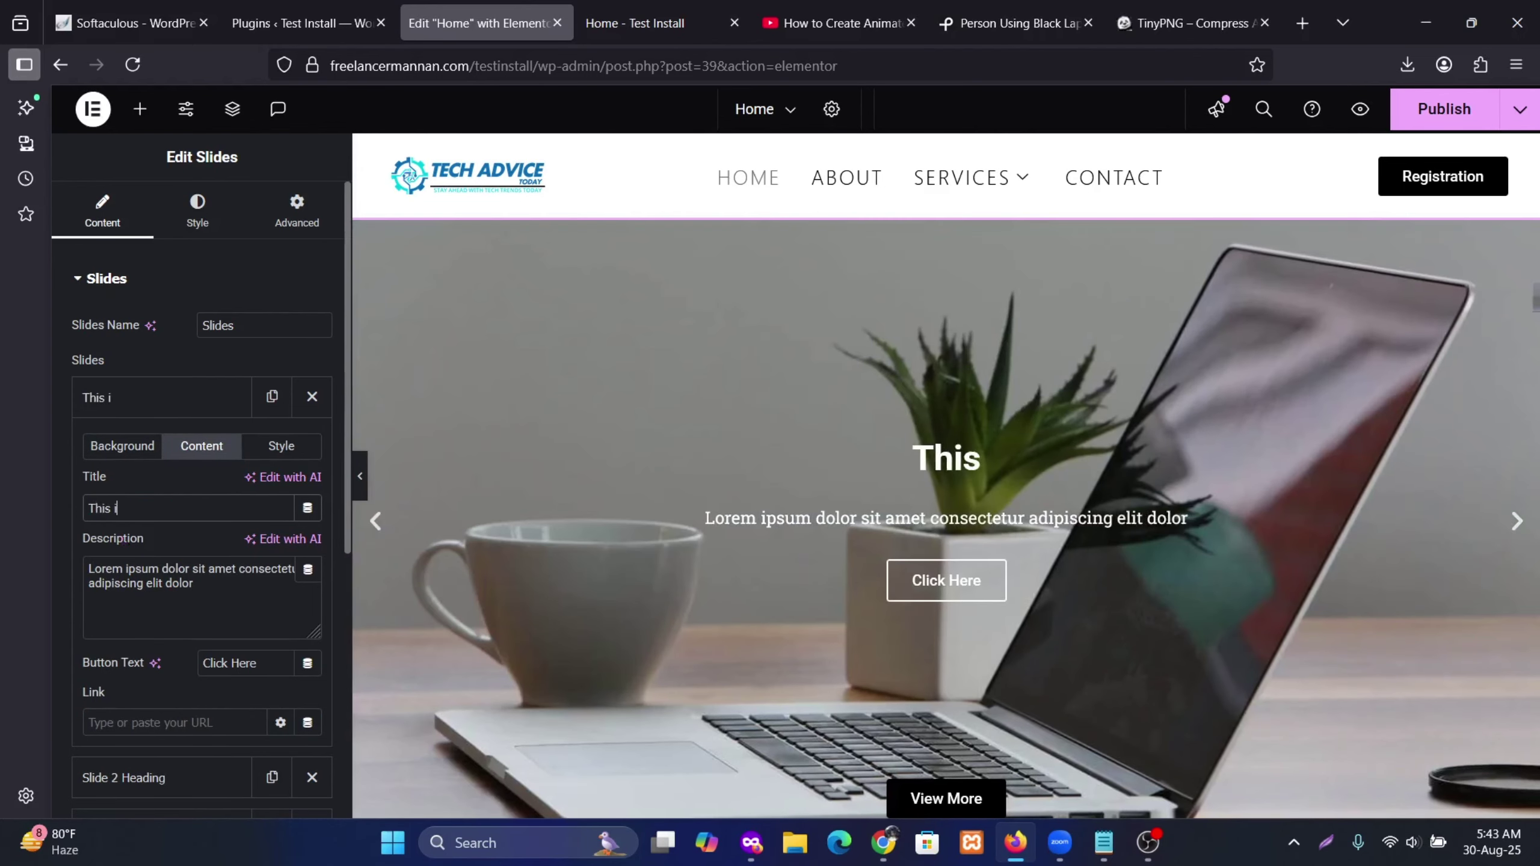
type("s slide")
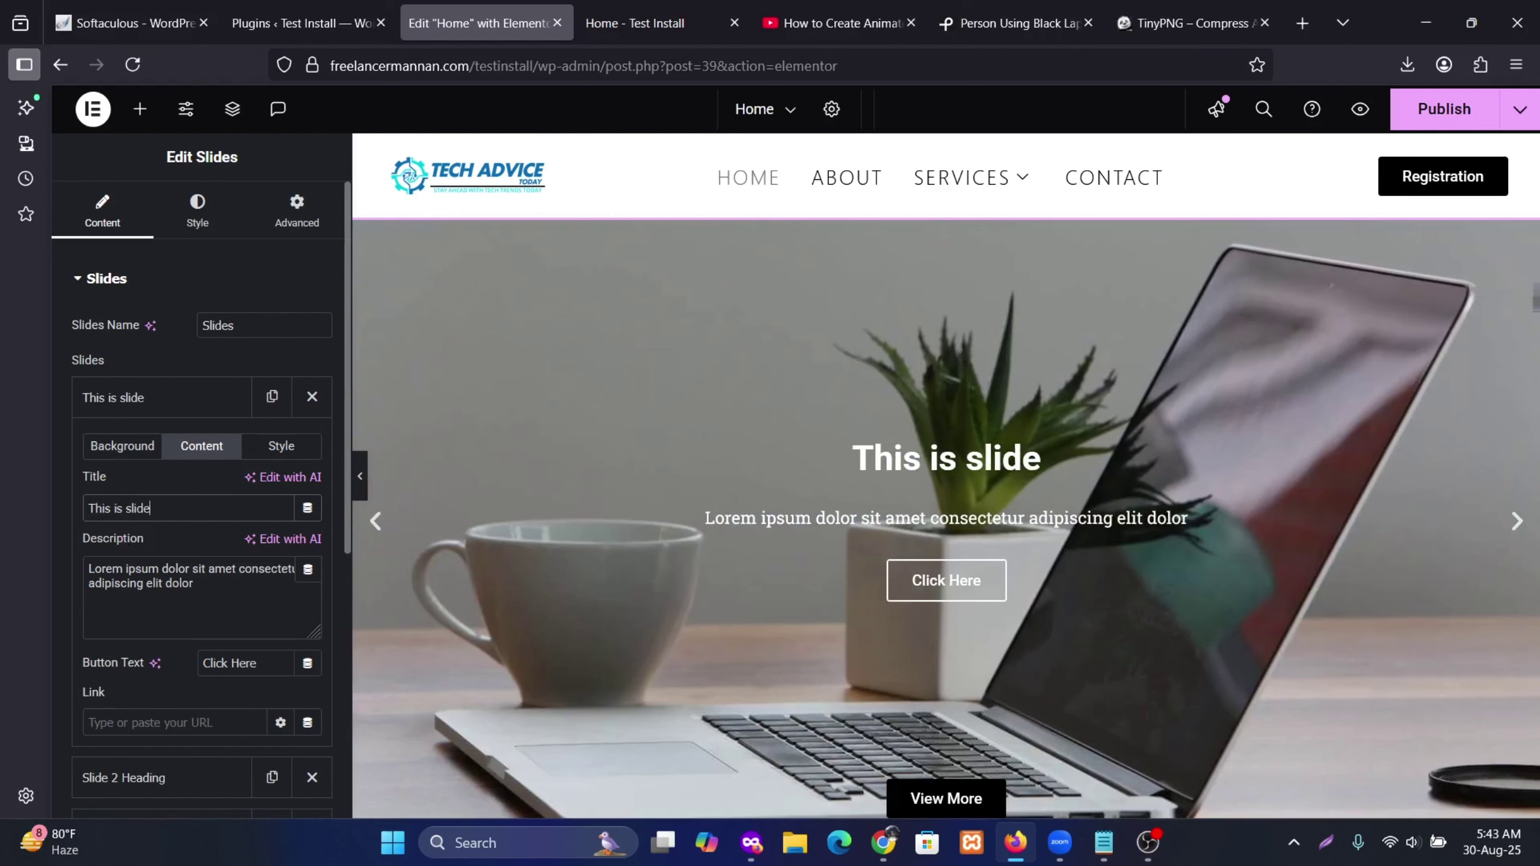
type(" heading")
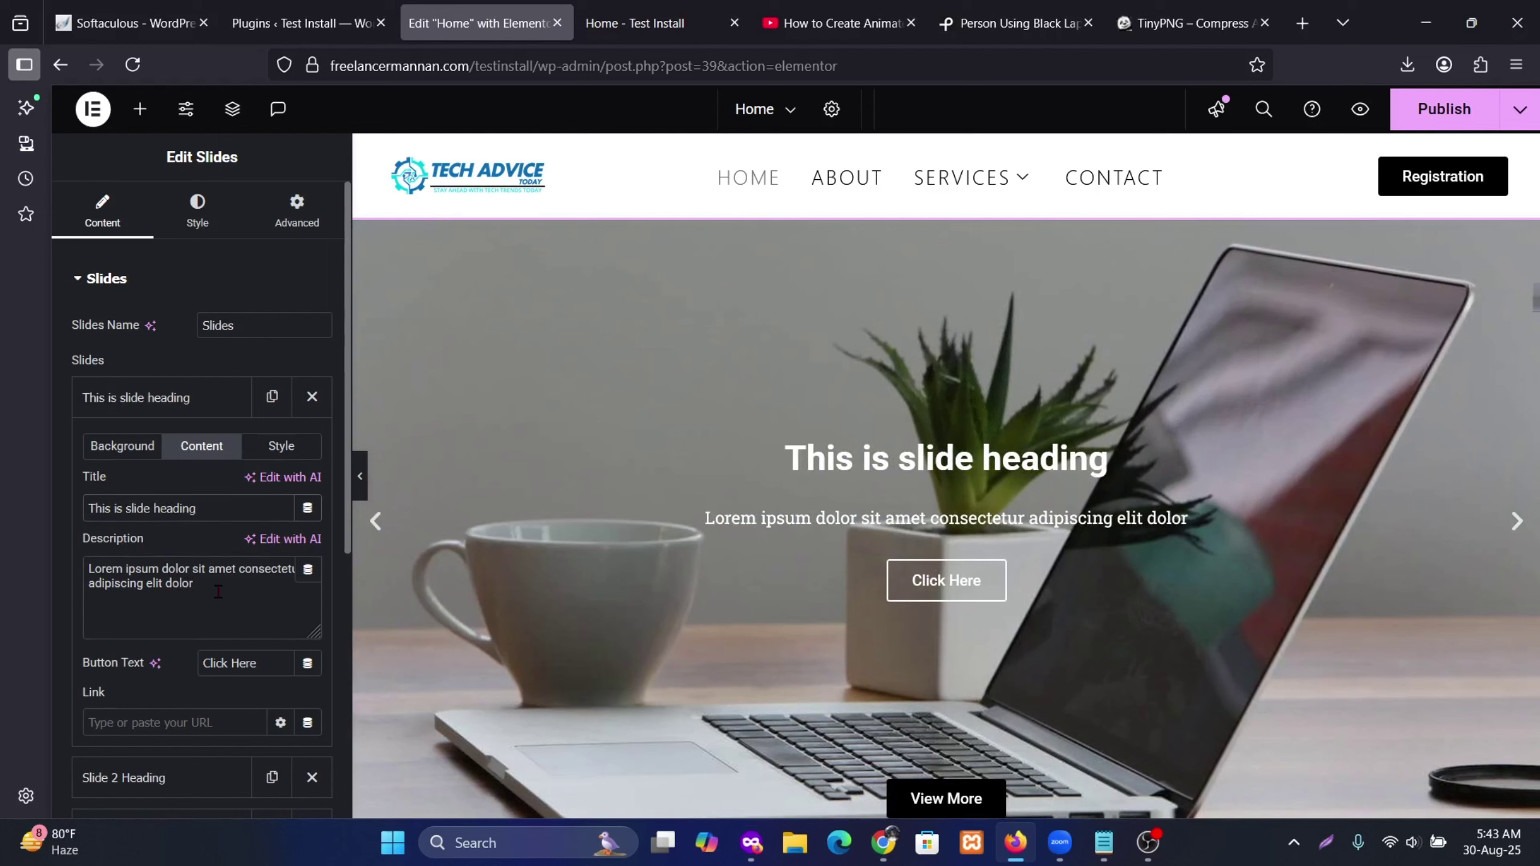
Step: Change Slide 1's button text to "Buy Now", keeping the placeholder description
left_click_drag(218, 591, 91, 570)
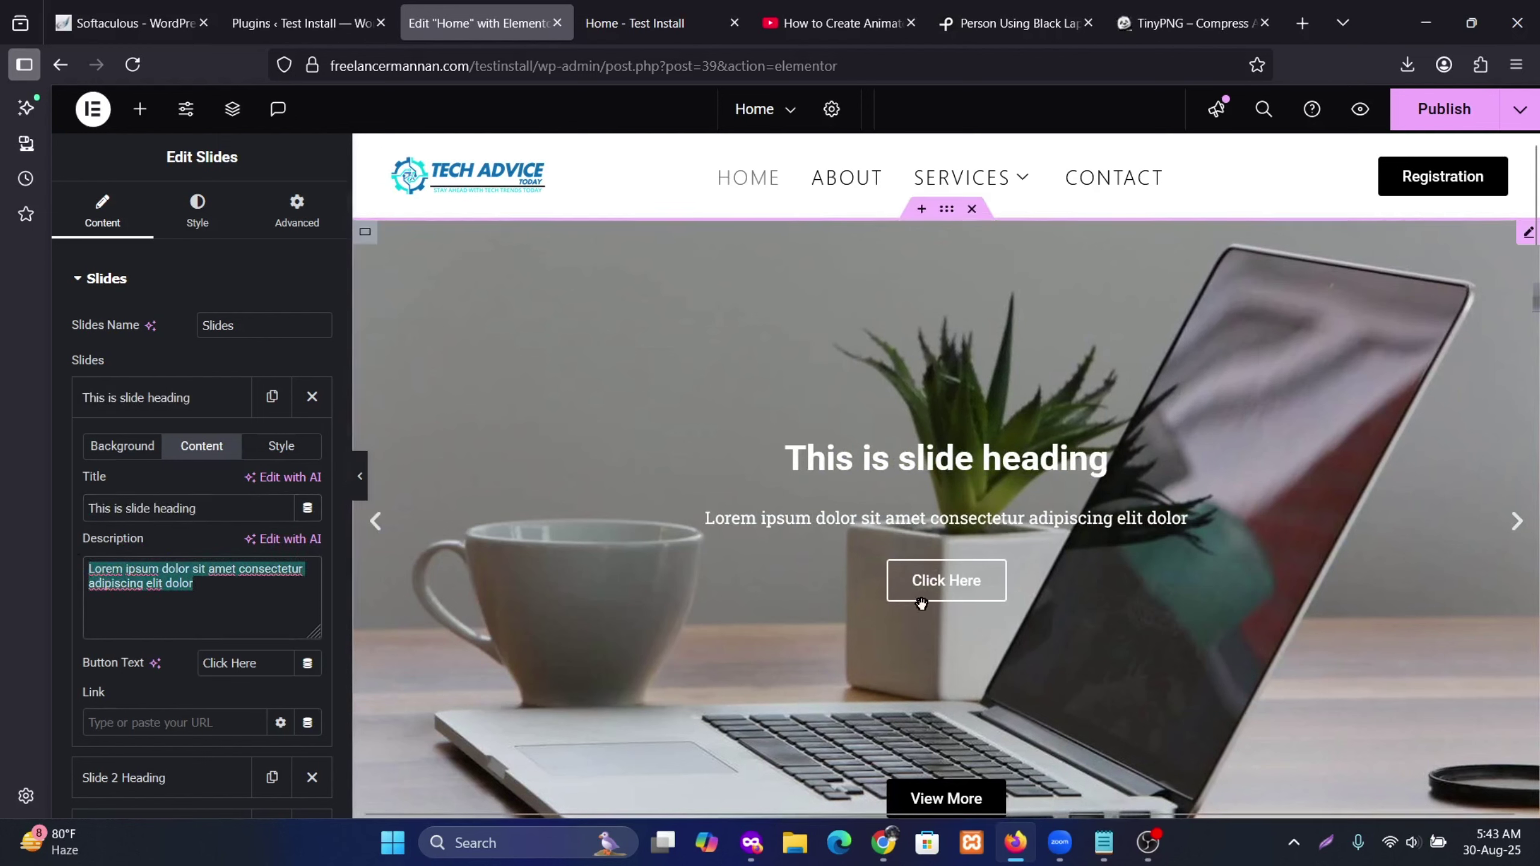
left_click(261, 664)
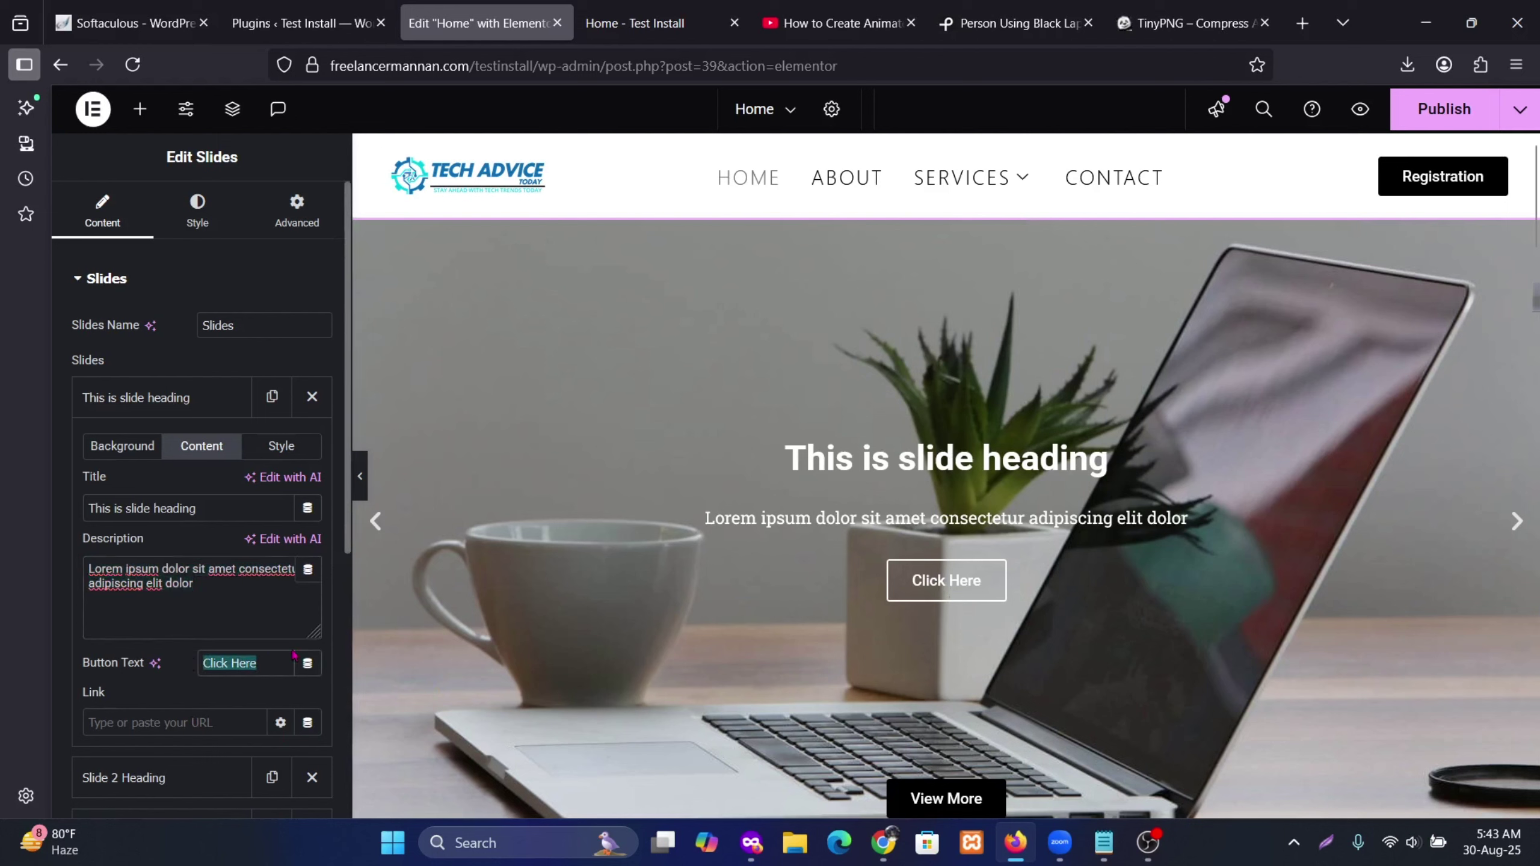
type("Buy ")
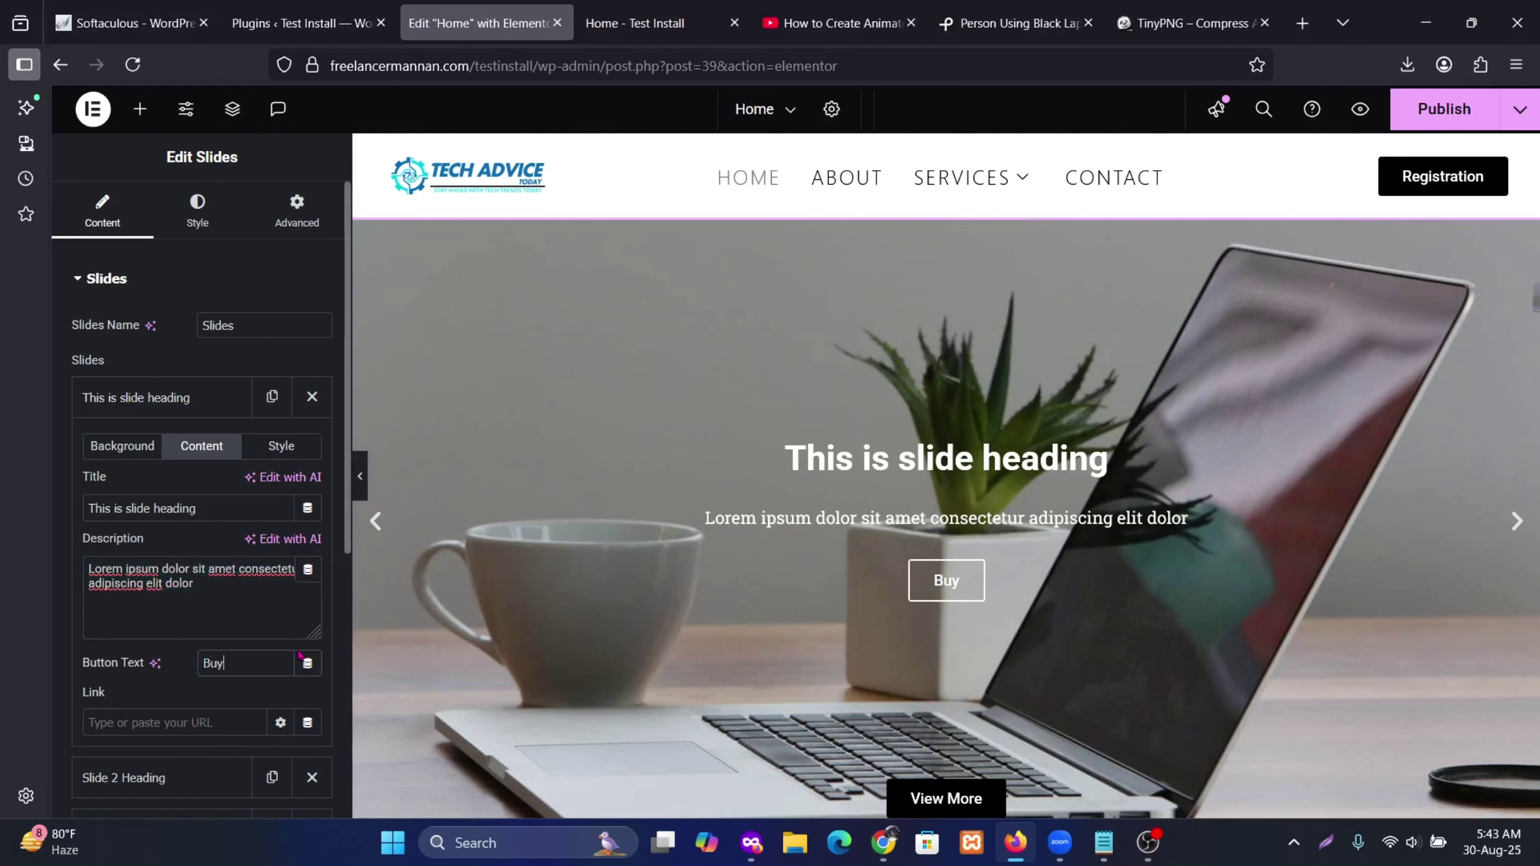
type("Now")
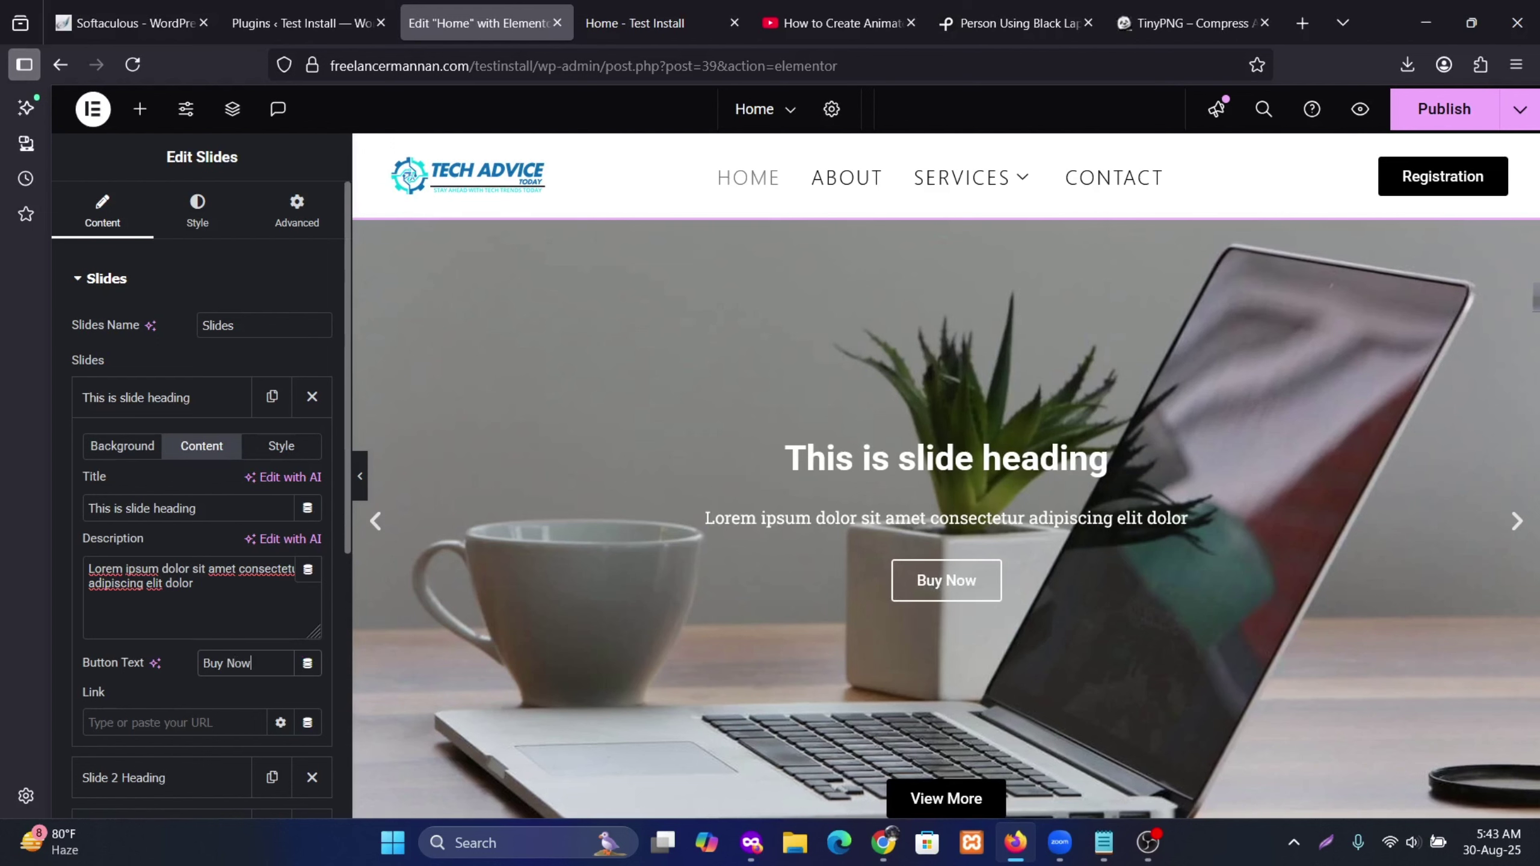
scroll(220, 646, "down", 2)
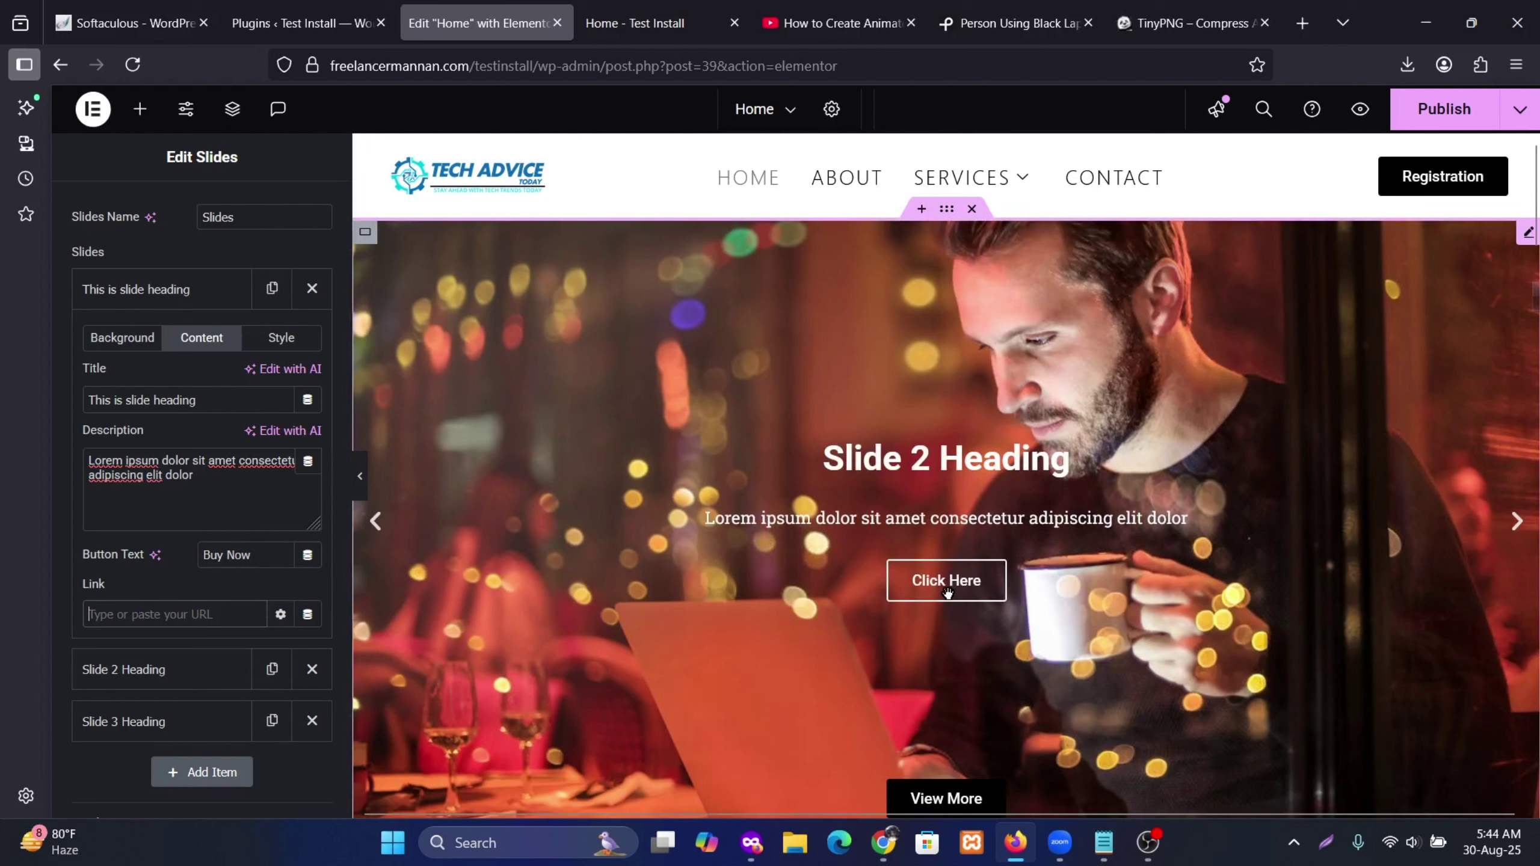
scroll(204, 646, "down", 4)
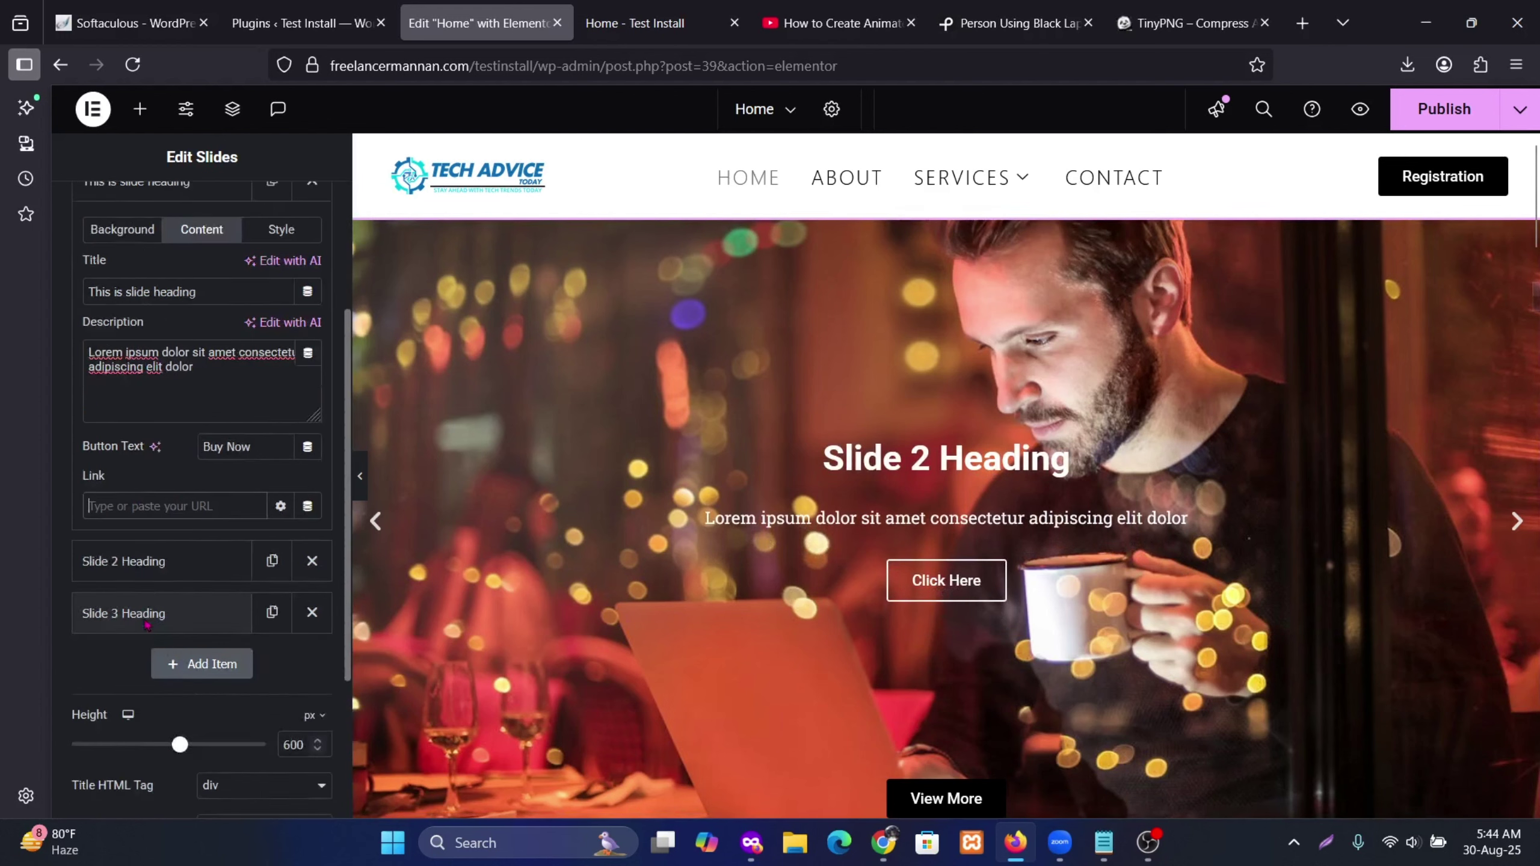
scroll(208, 635, "up", 6)
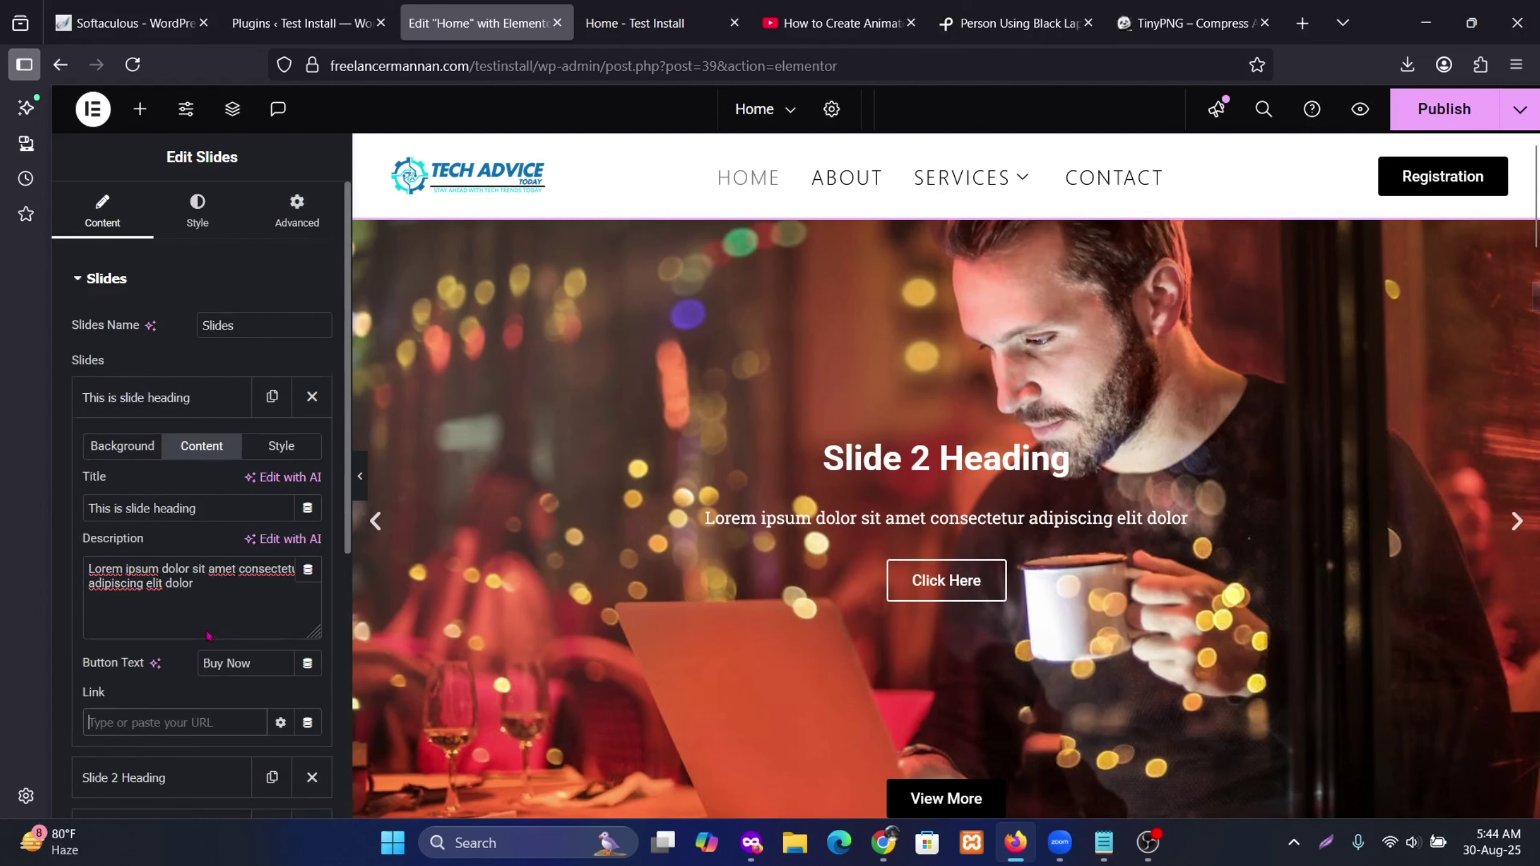
Step: Enable custom styling for Slide 1, try the Left and Right horizontal positions, and set the content to Center
left_click(280, 445)
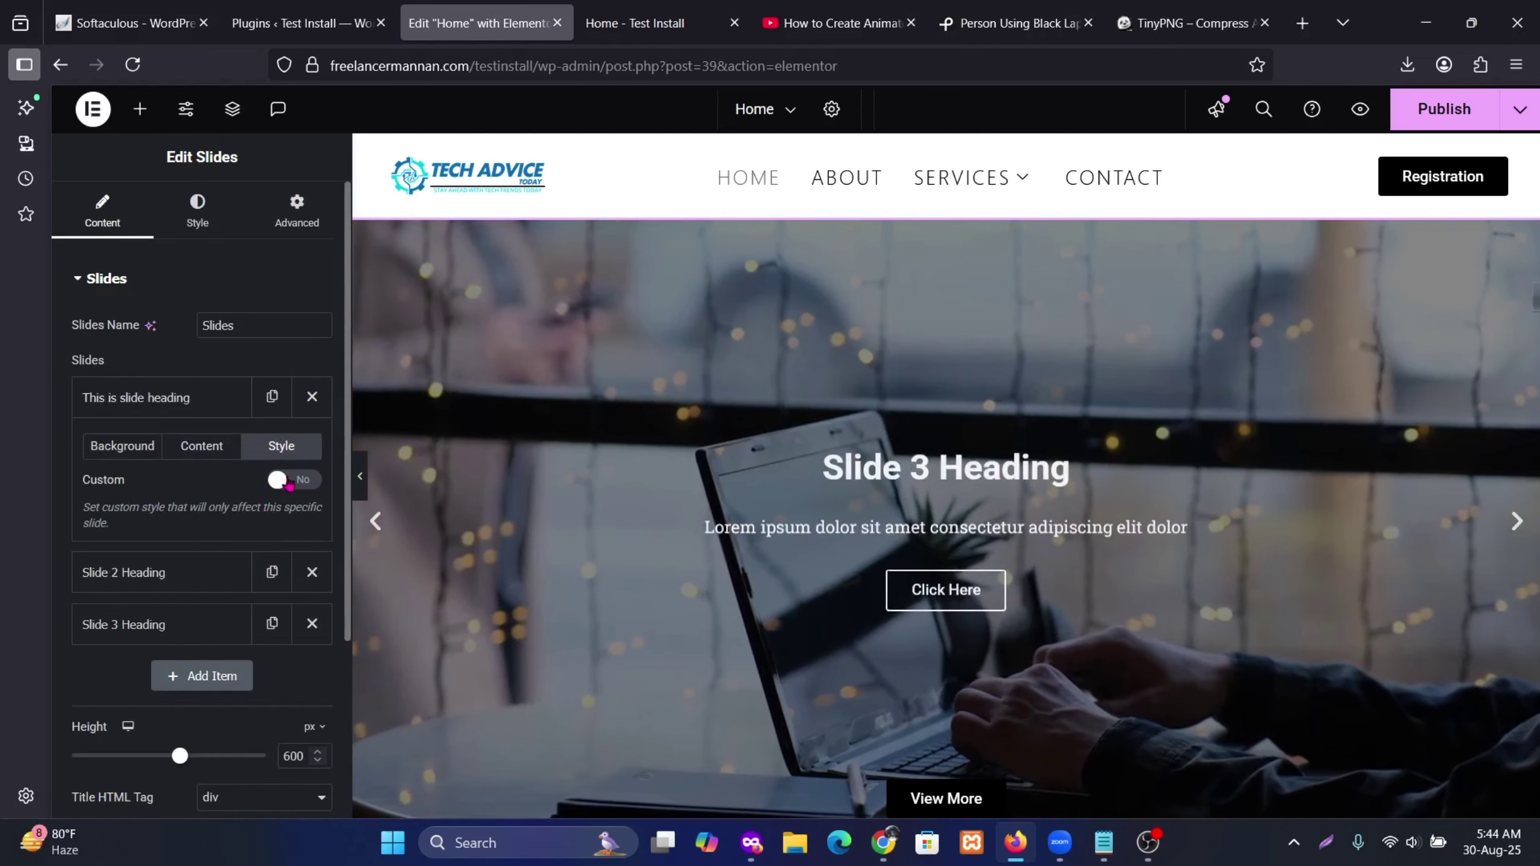
left_click(289, 479)
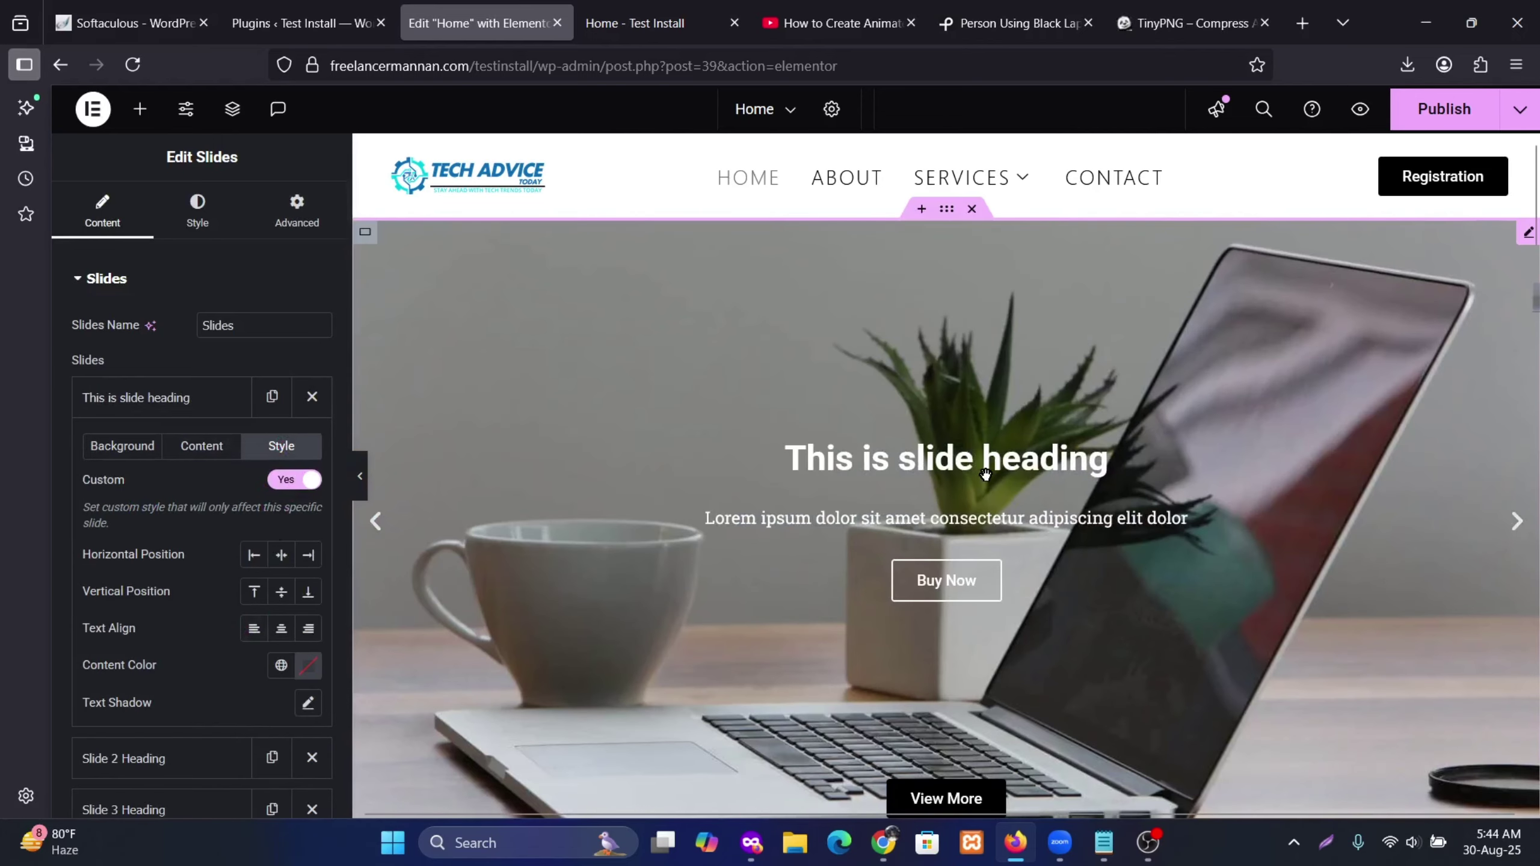
left_click(247, 558)
left_click(309, 563)
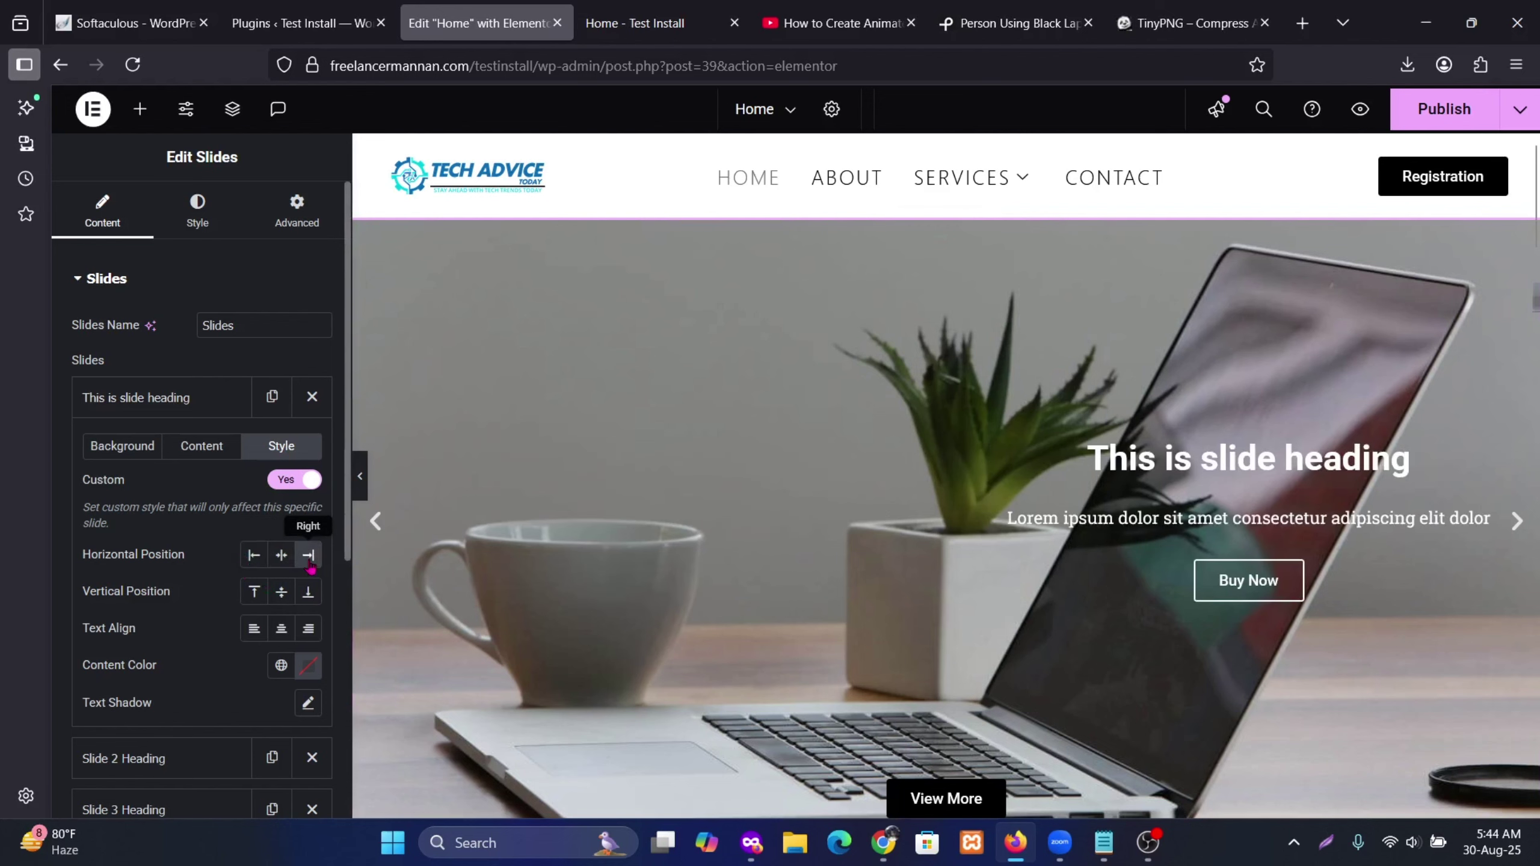
left_click(282, 563)
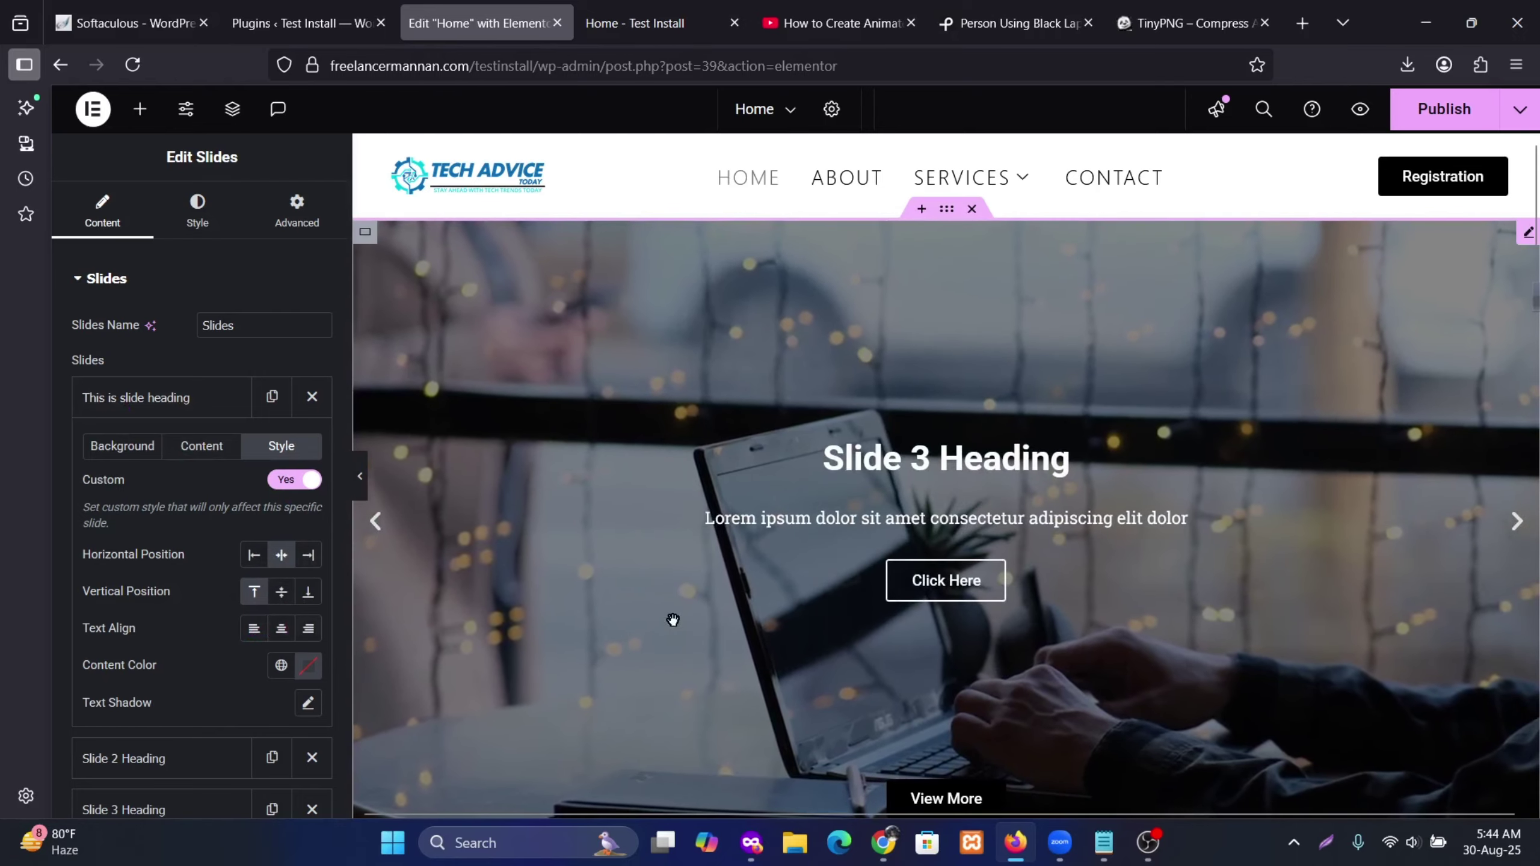
Step: Preview Slide 1's content at the Top and Bottom vertical positions, and set its vertical position to Middle
left_click(1518, 524)
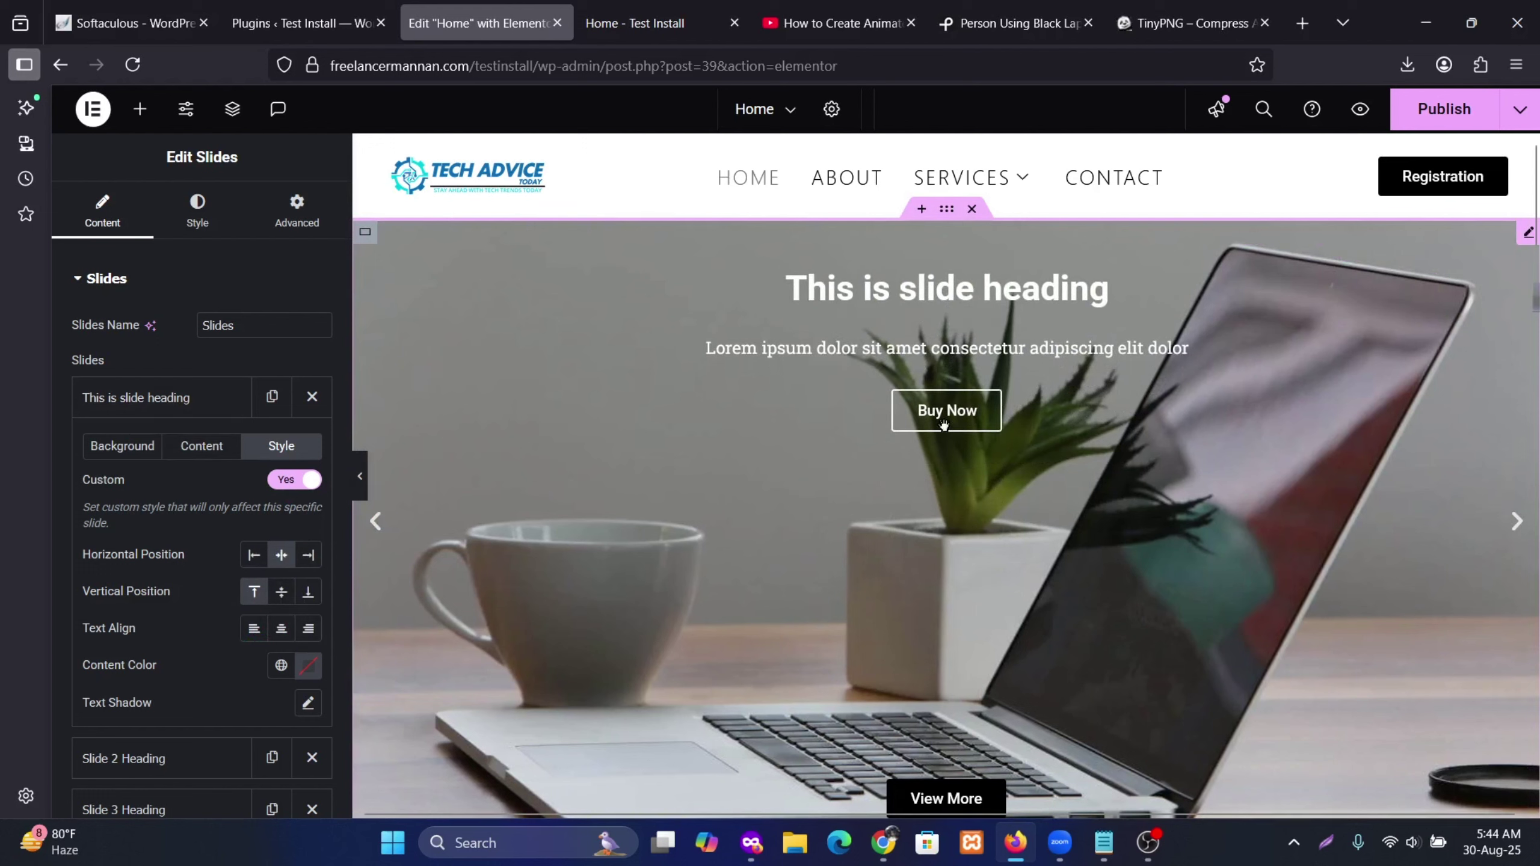
left_click(289, 597)
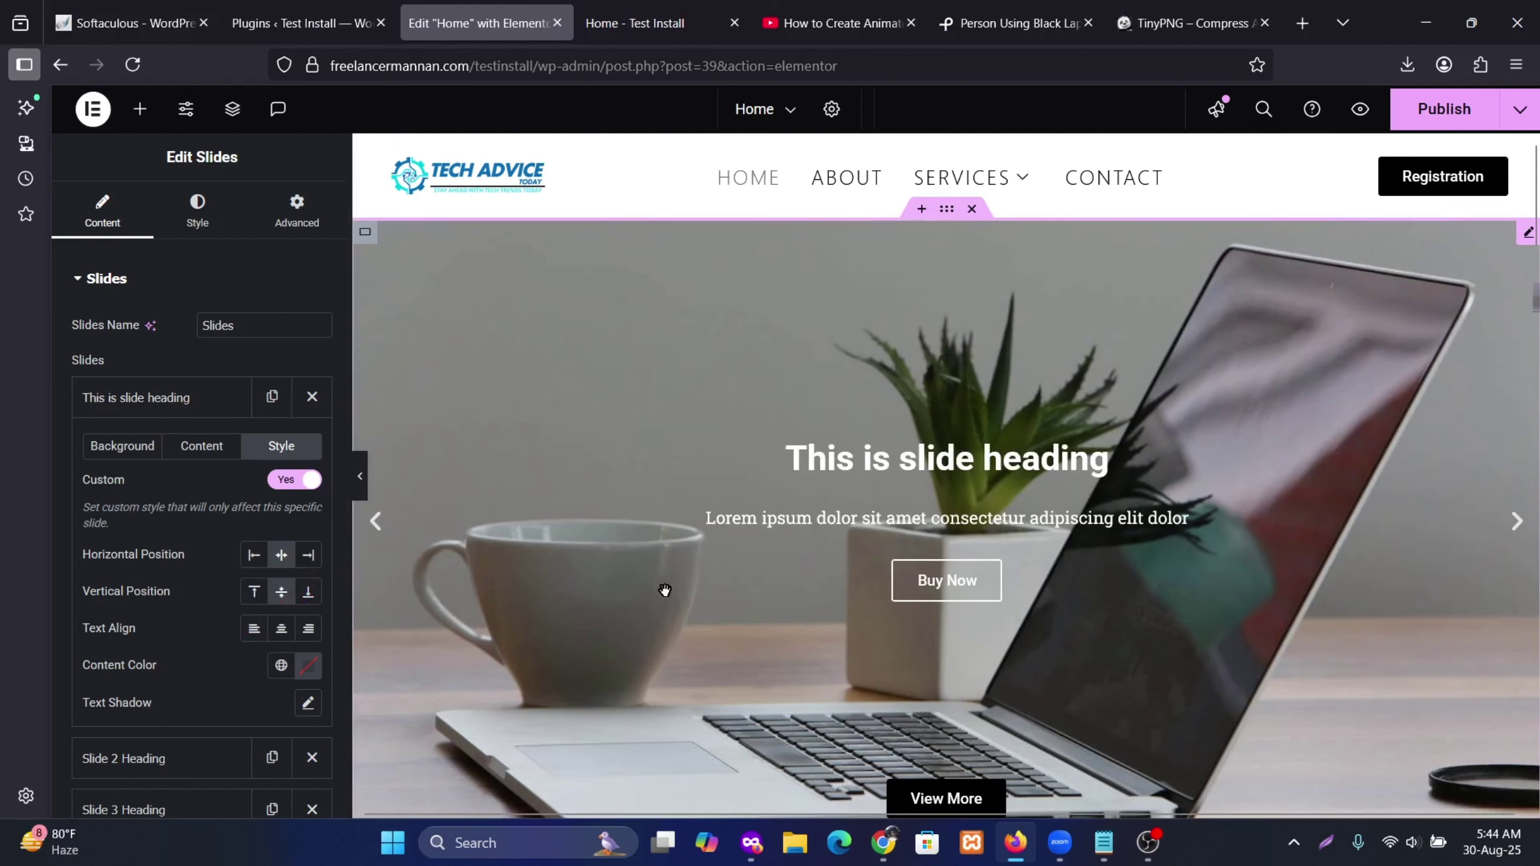
left_click(309, 600)
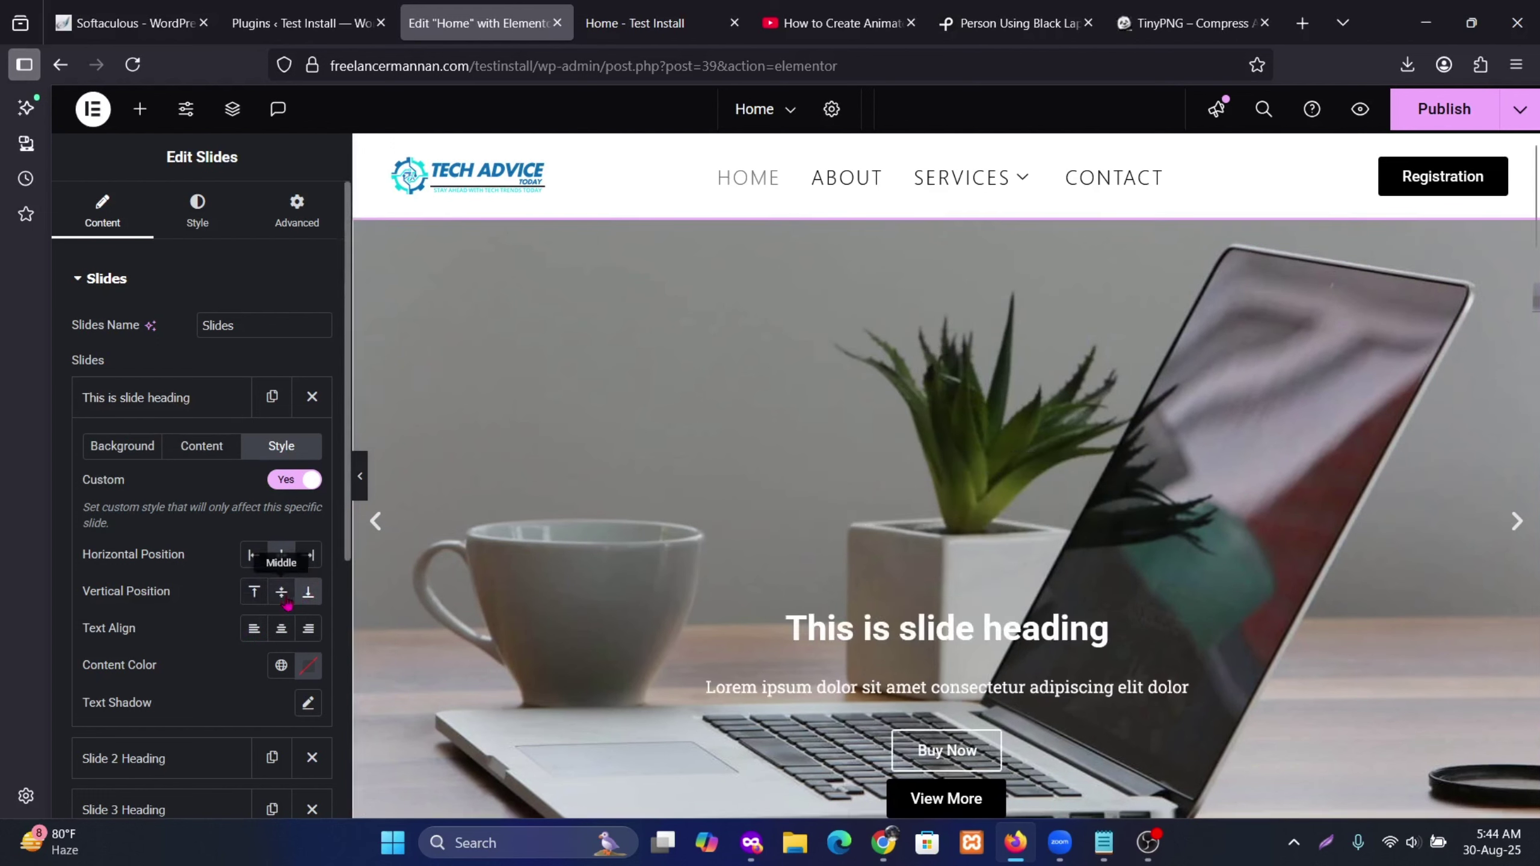
left_click(285, 599)
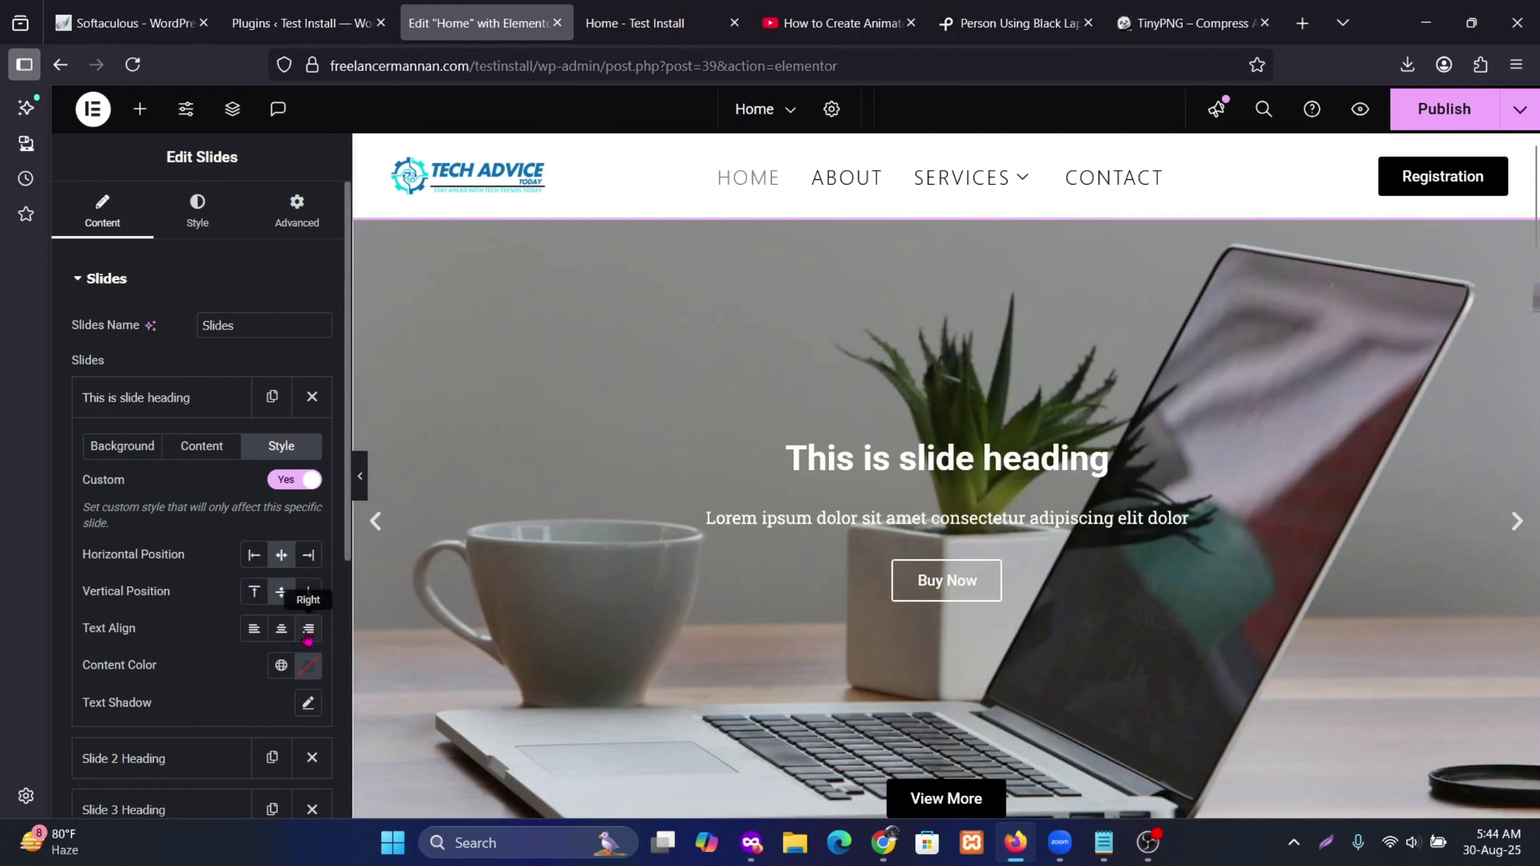
Step: Try Right and Left text alignment on Slide 1, and set its text alignment to Center
left_click(308, 630)
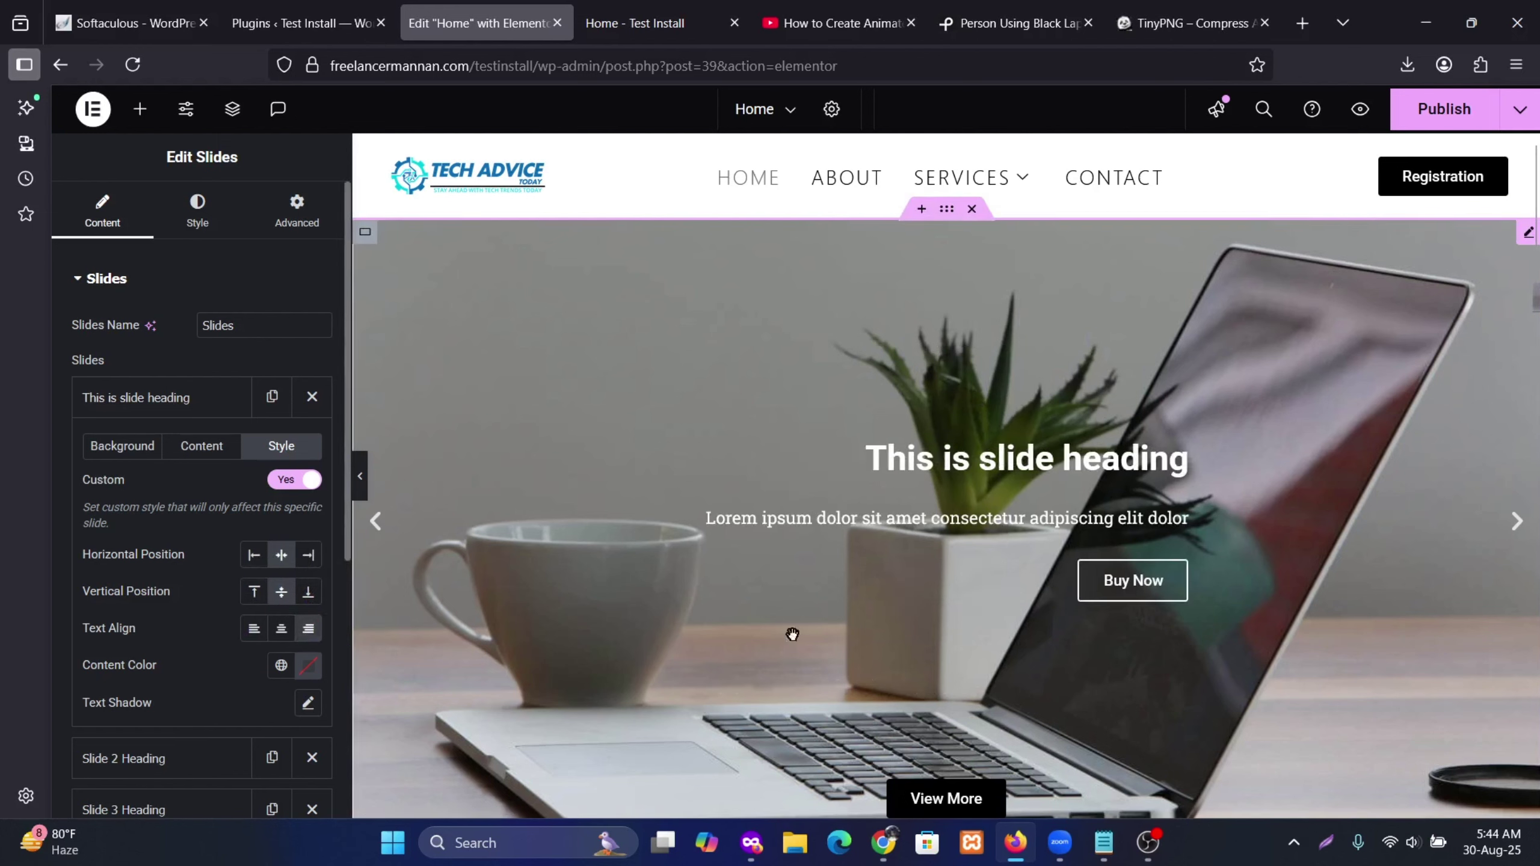
left_click(281, 628)
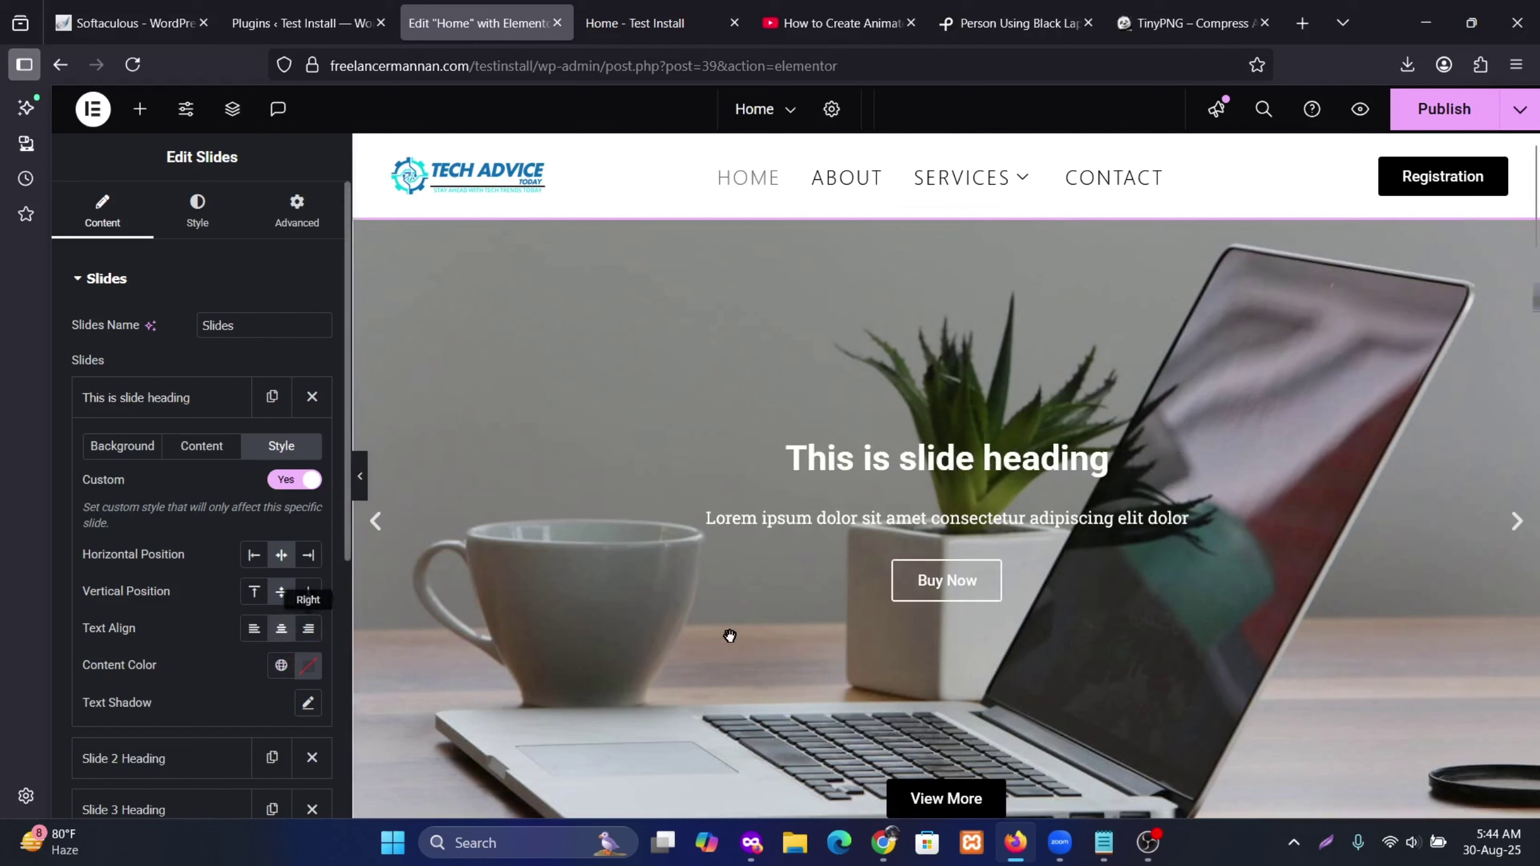
left_click(254, 631)
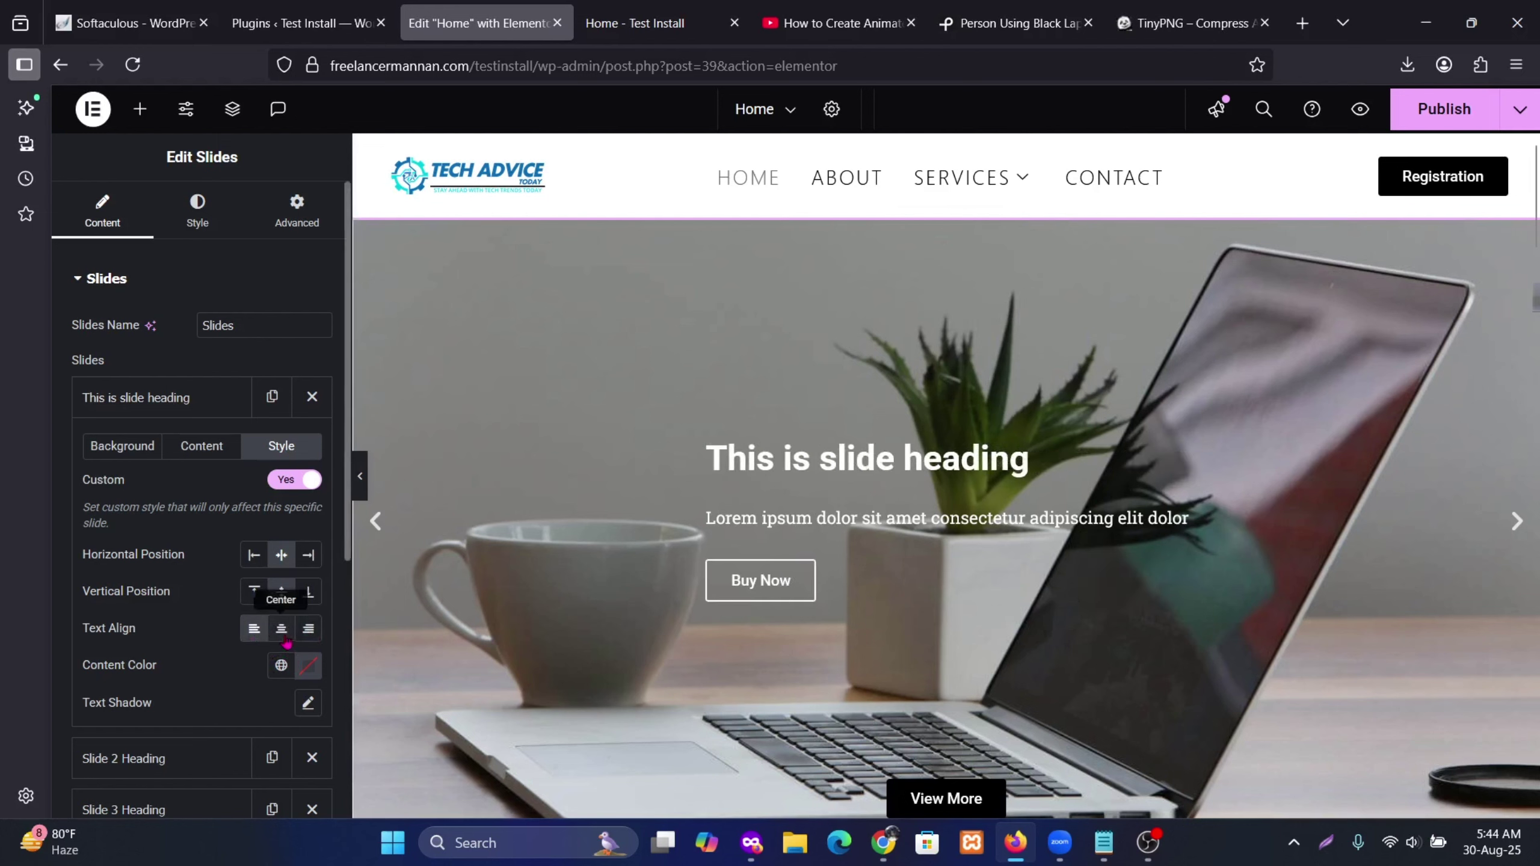
left_click(282, 634)
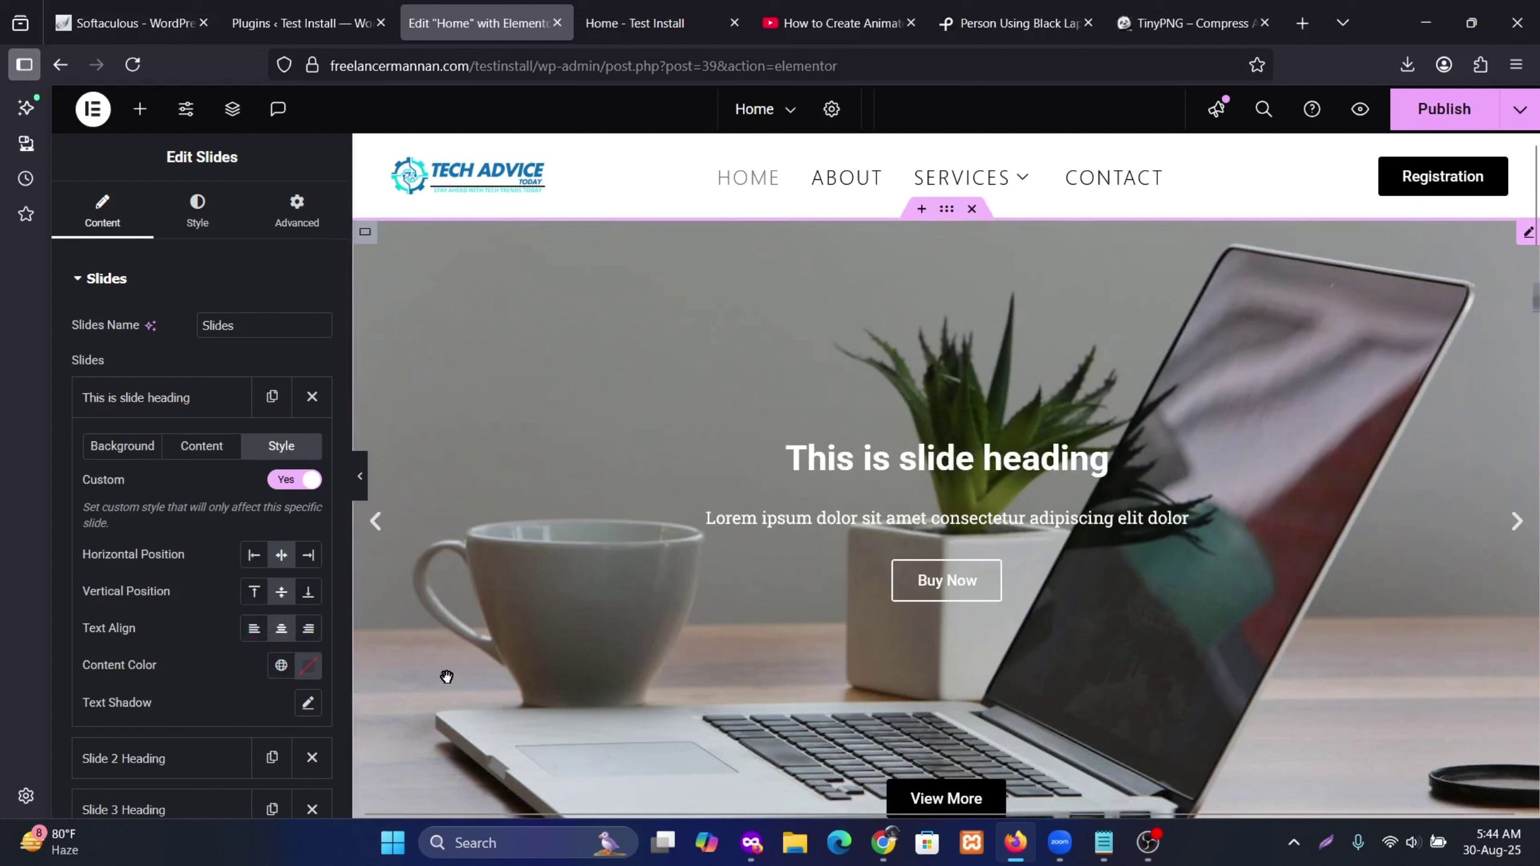
Step: Set the content color of Slide 1 to white (#FFFFFF)
left_click(310, 674)
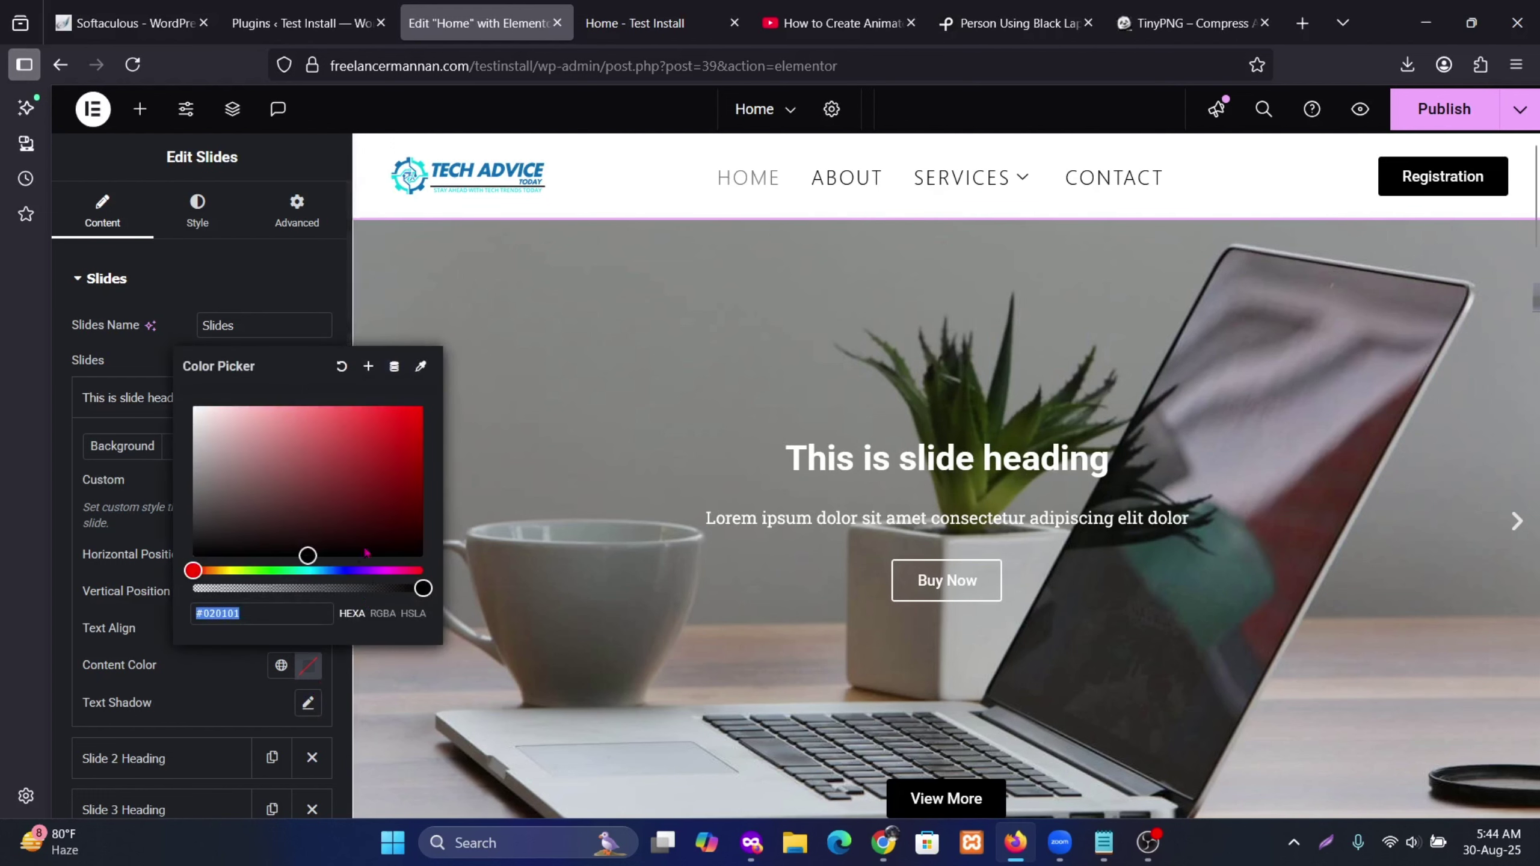
left_click_drag(344, 498, 146, 407)
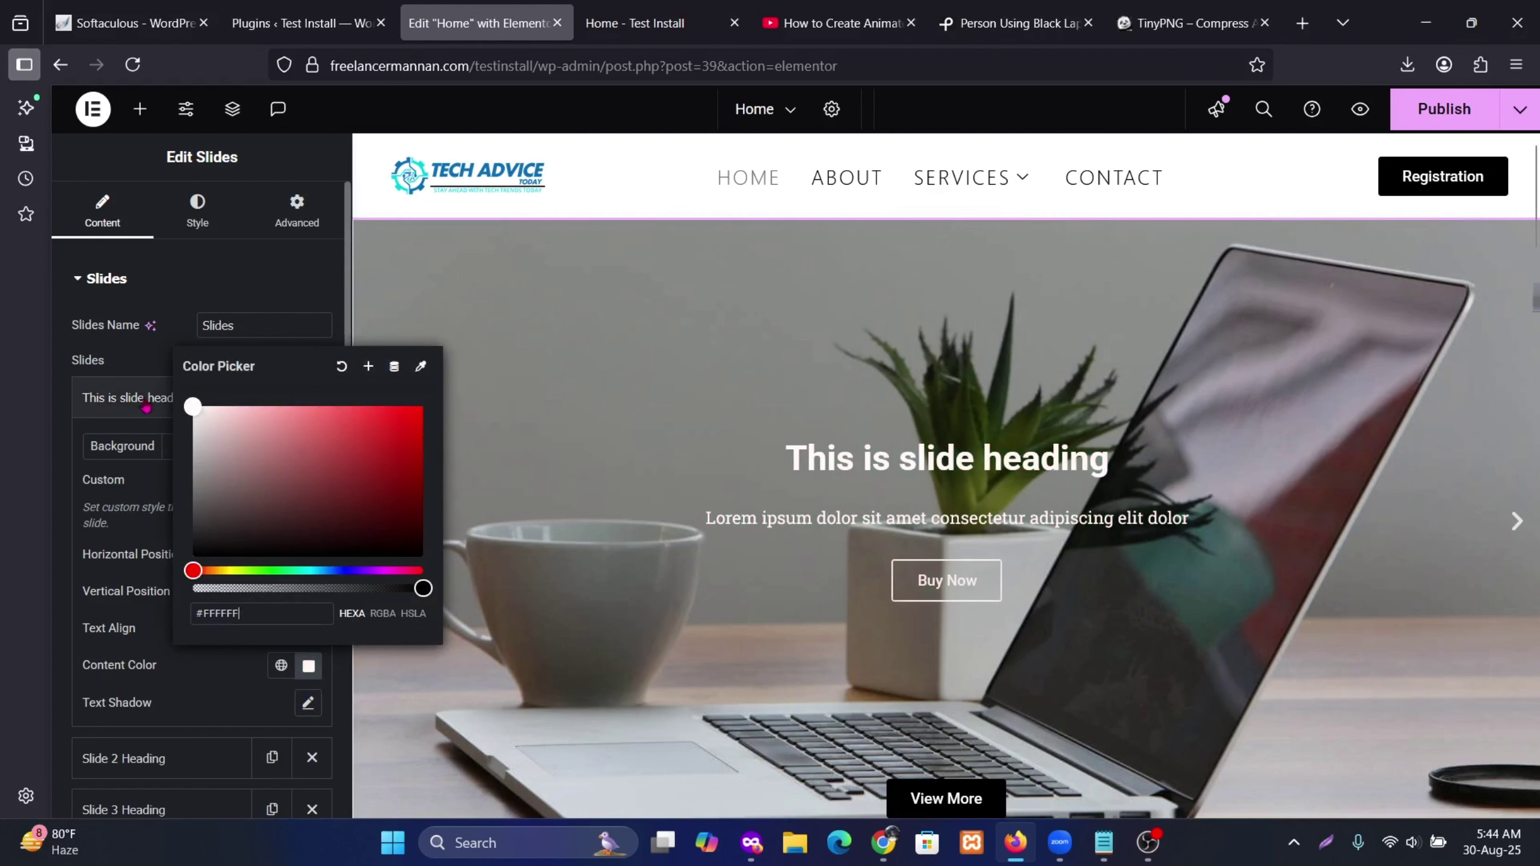
left_click(188, 662)
Step: Try the default text shadow on Slide 1's content, reset it, and bring Slide 1 back into the preview
scroll(291, 607, "down", 2)
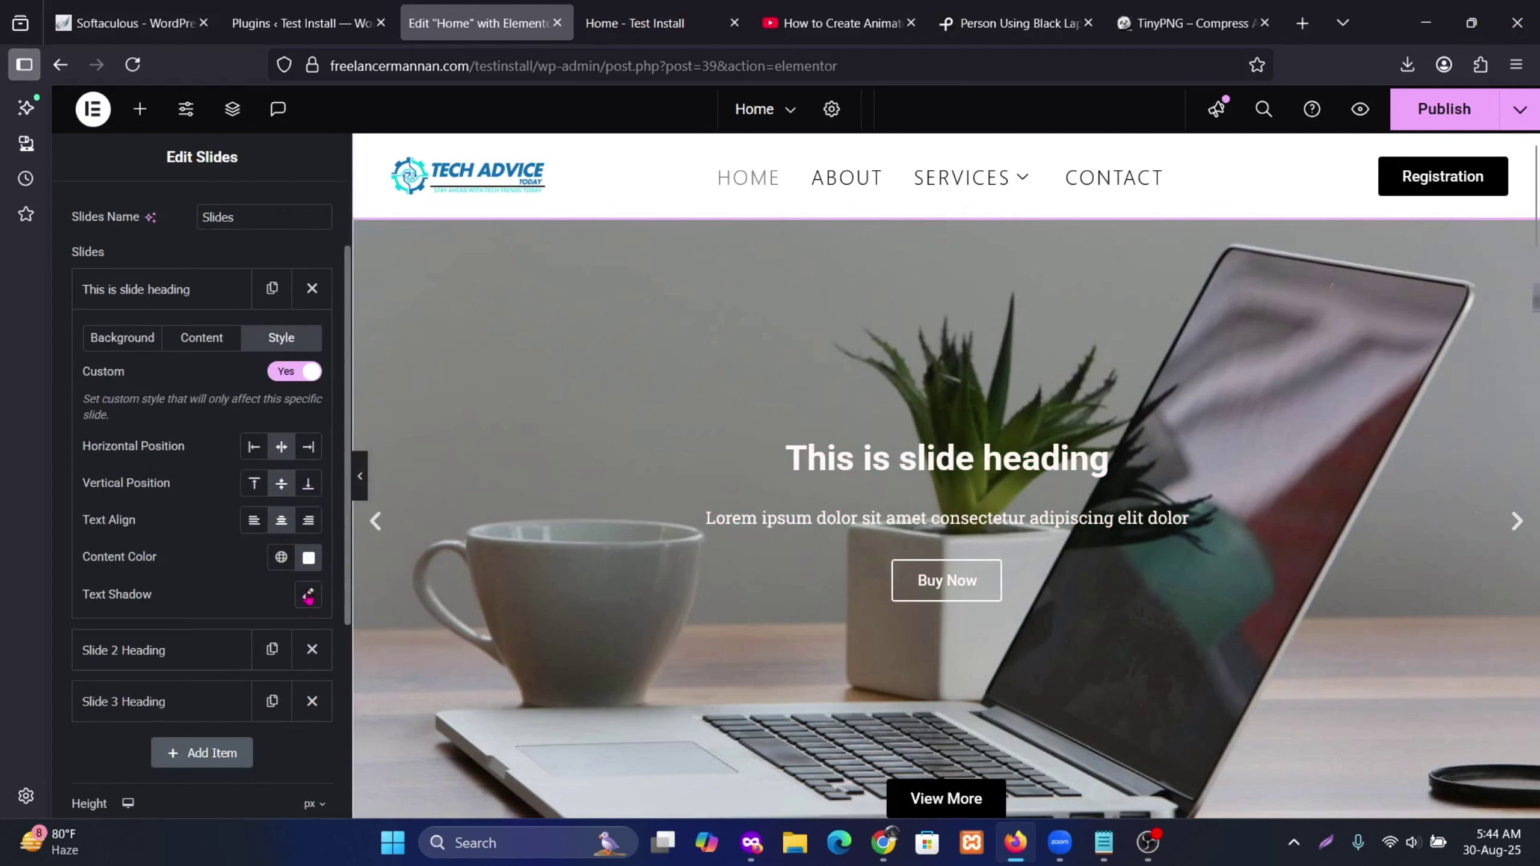
left_click(308, 596)
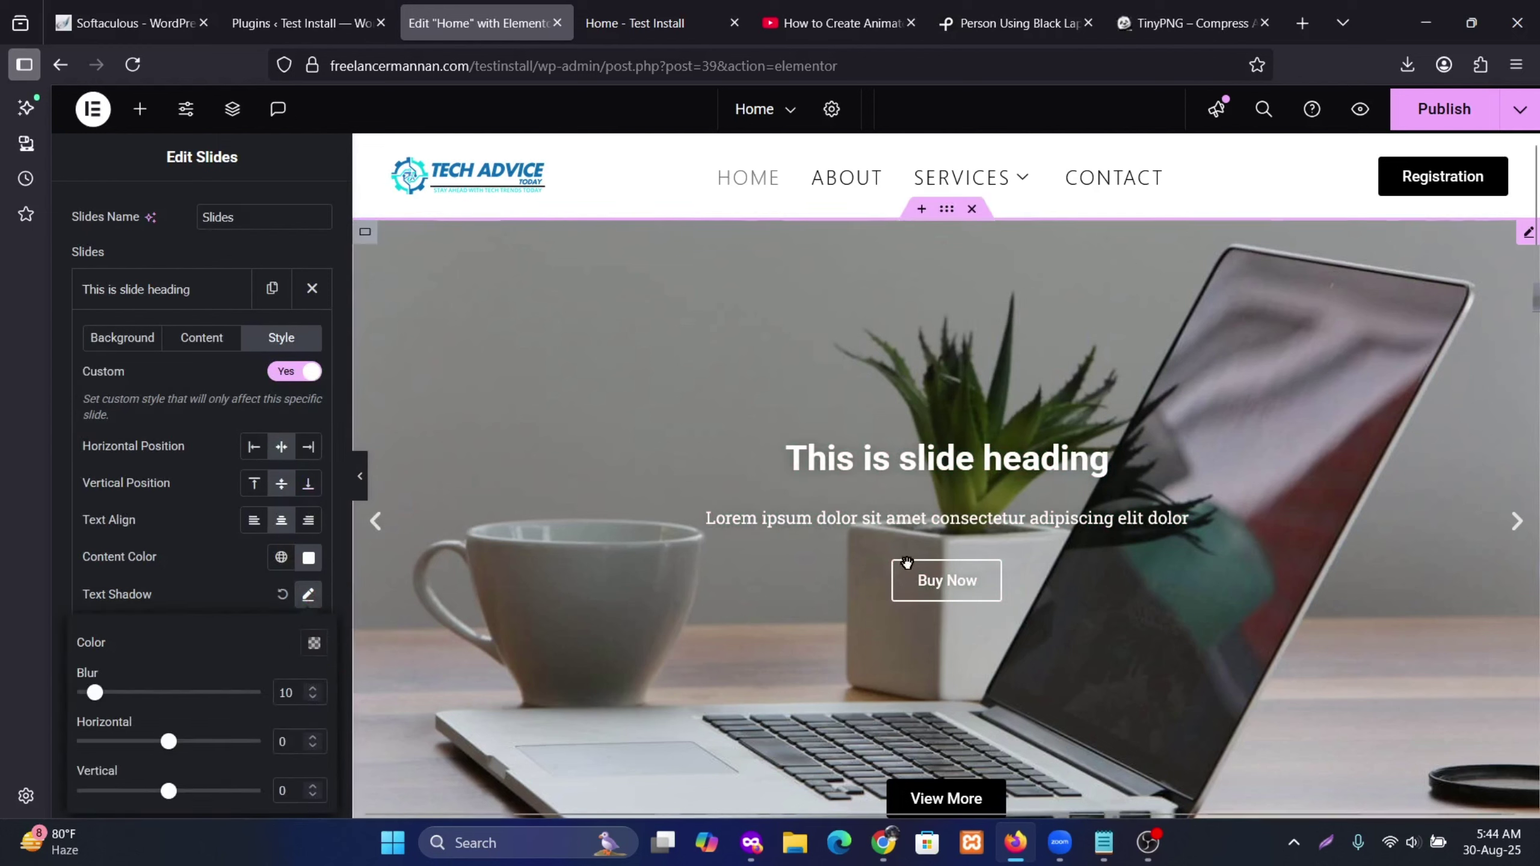
scroll(239, 667, "down", 2)
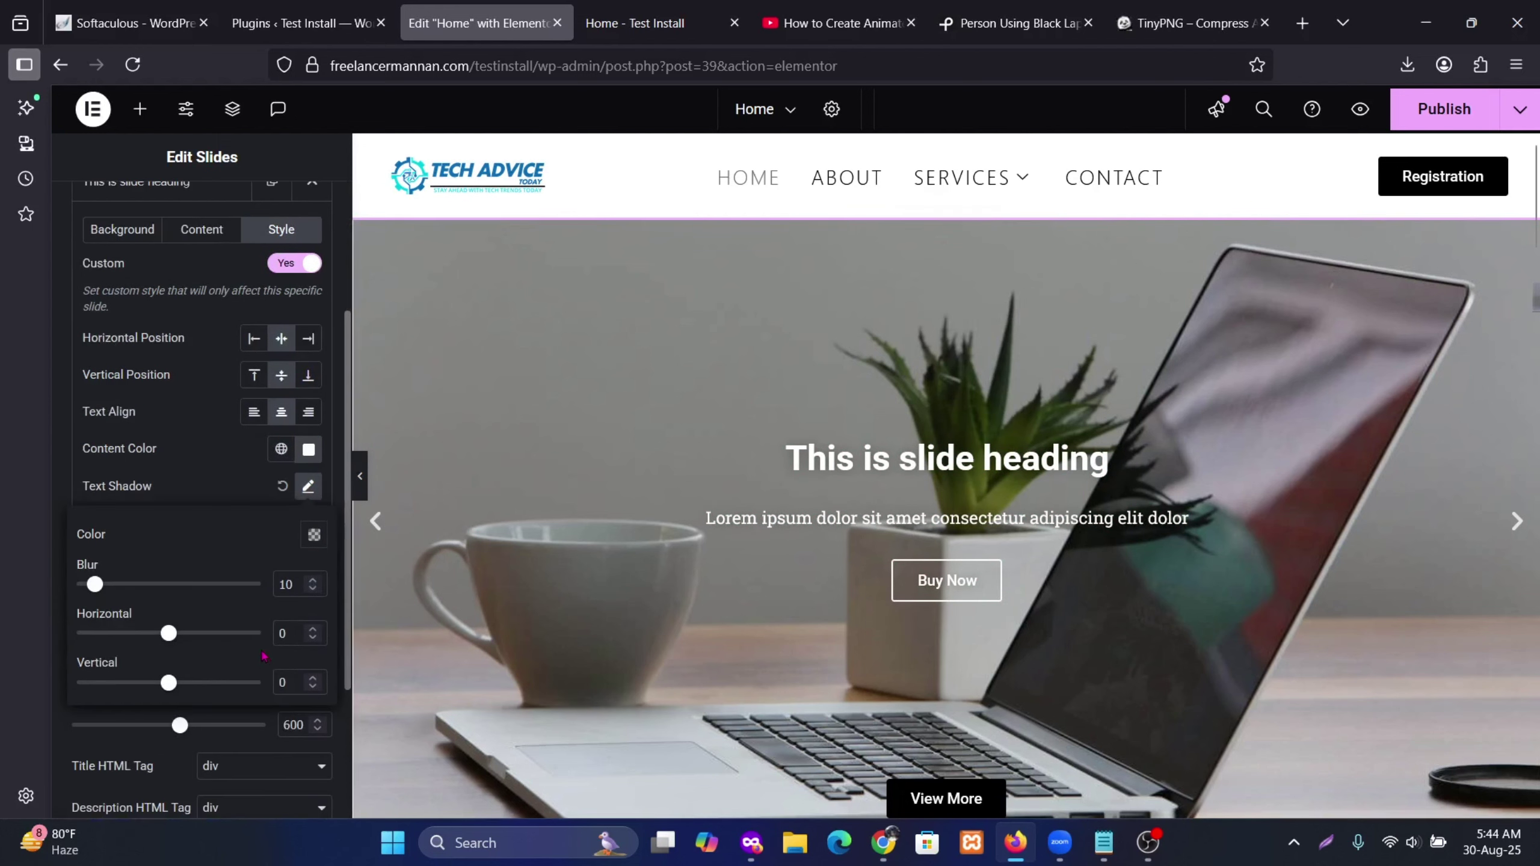
scroll(265, 660, "down", 2)
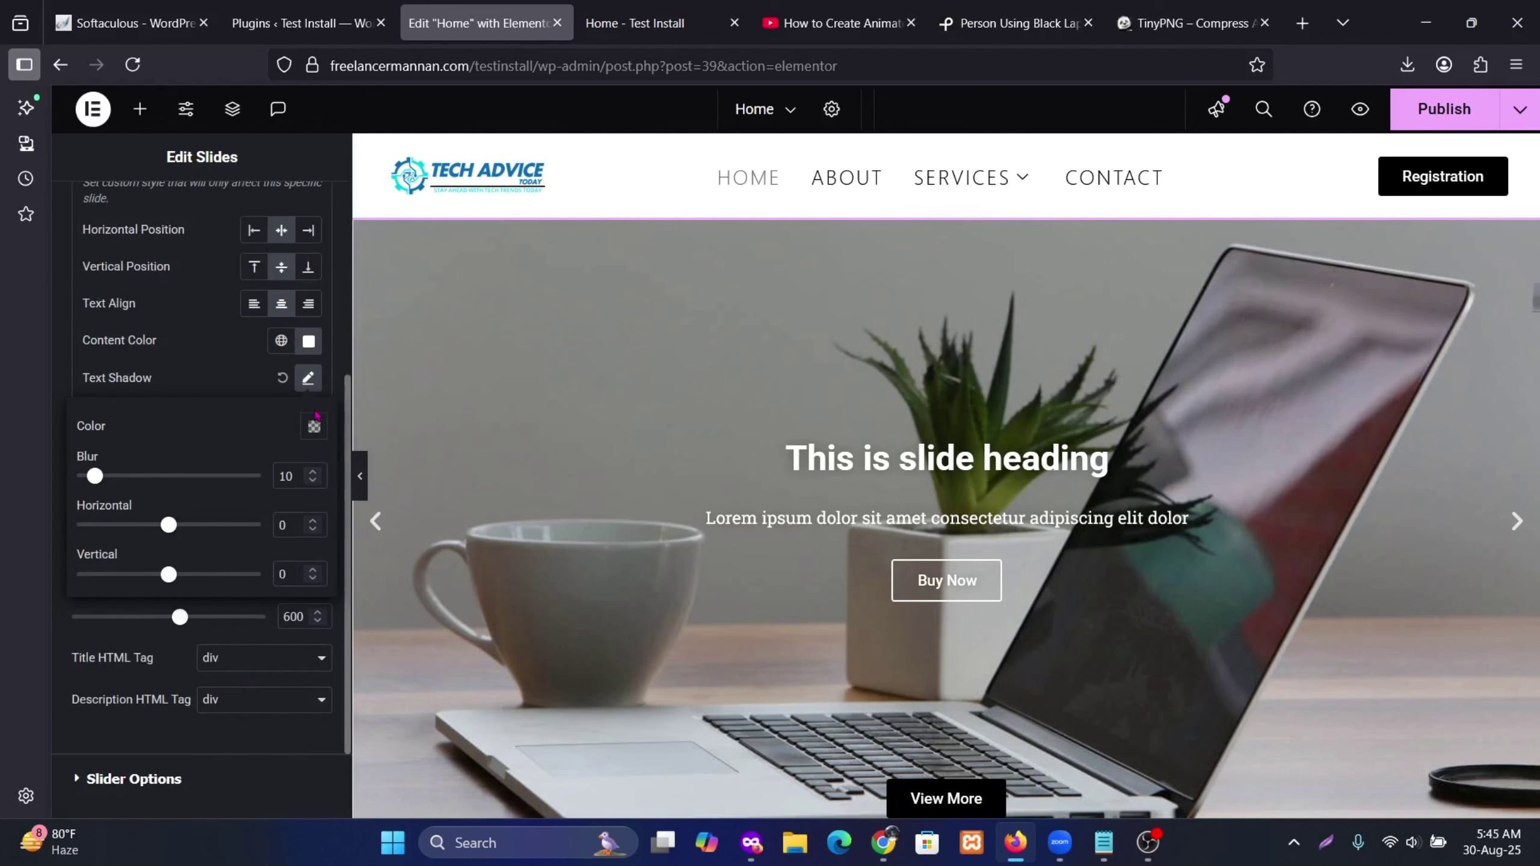
left_click(282, 379)
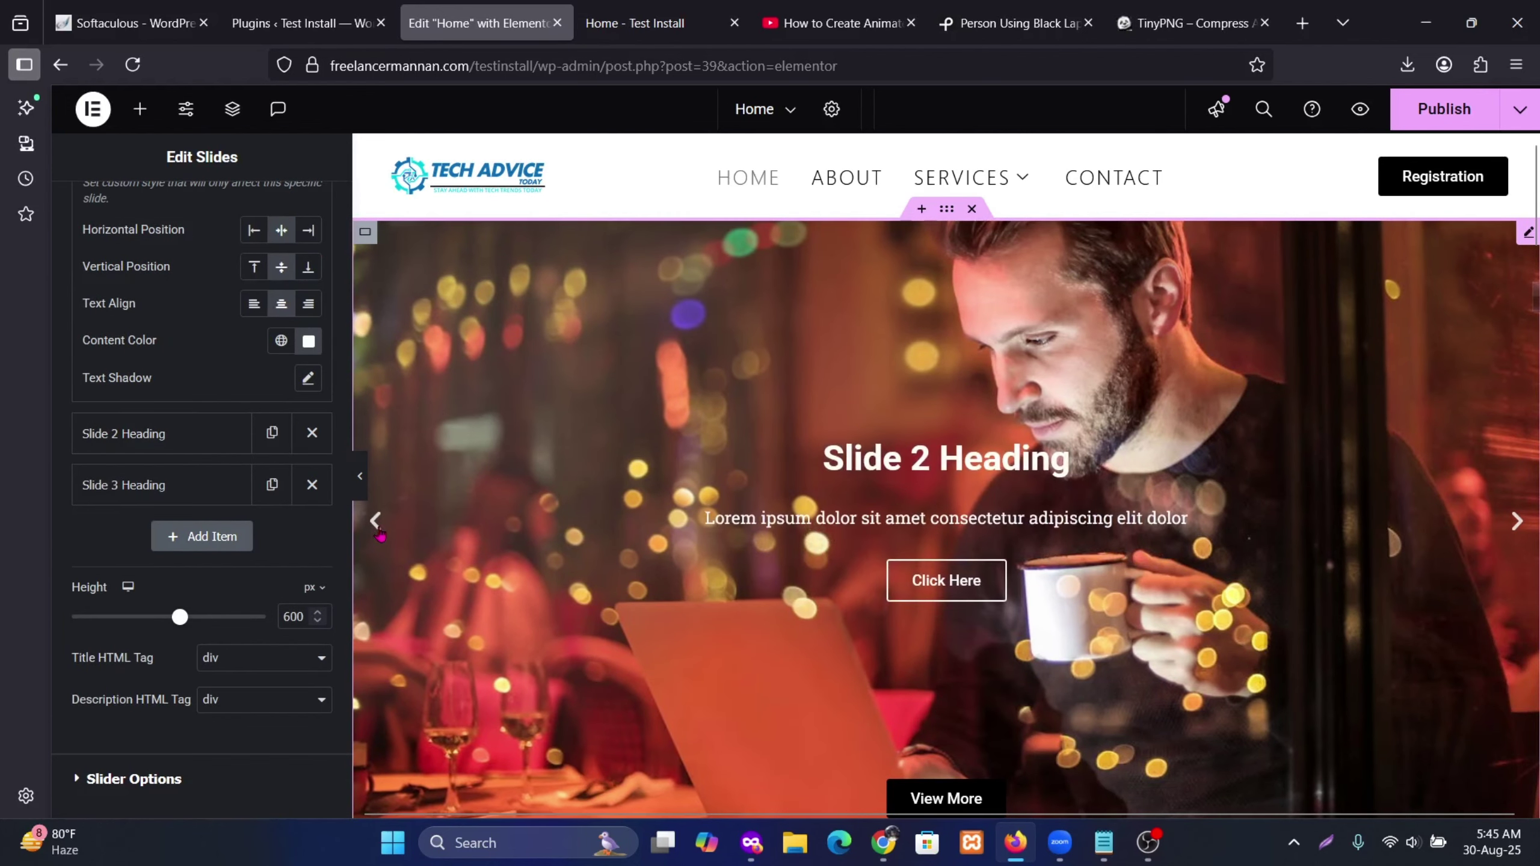
left_click(376, 521)
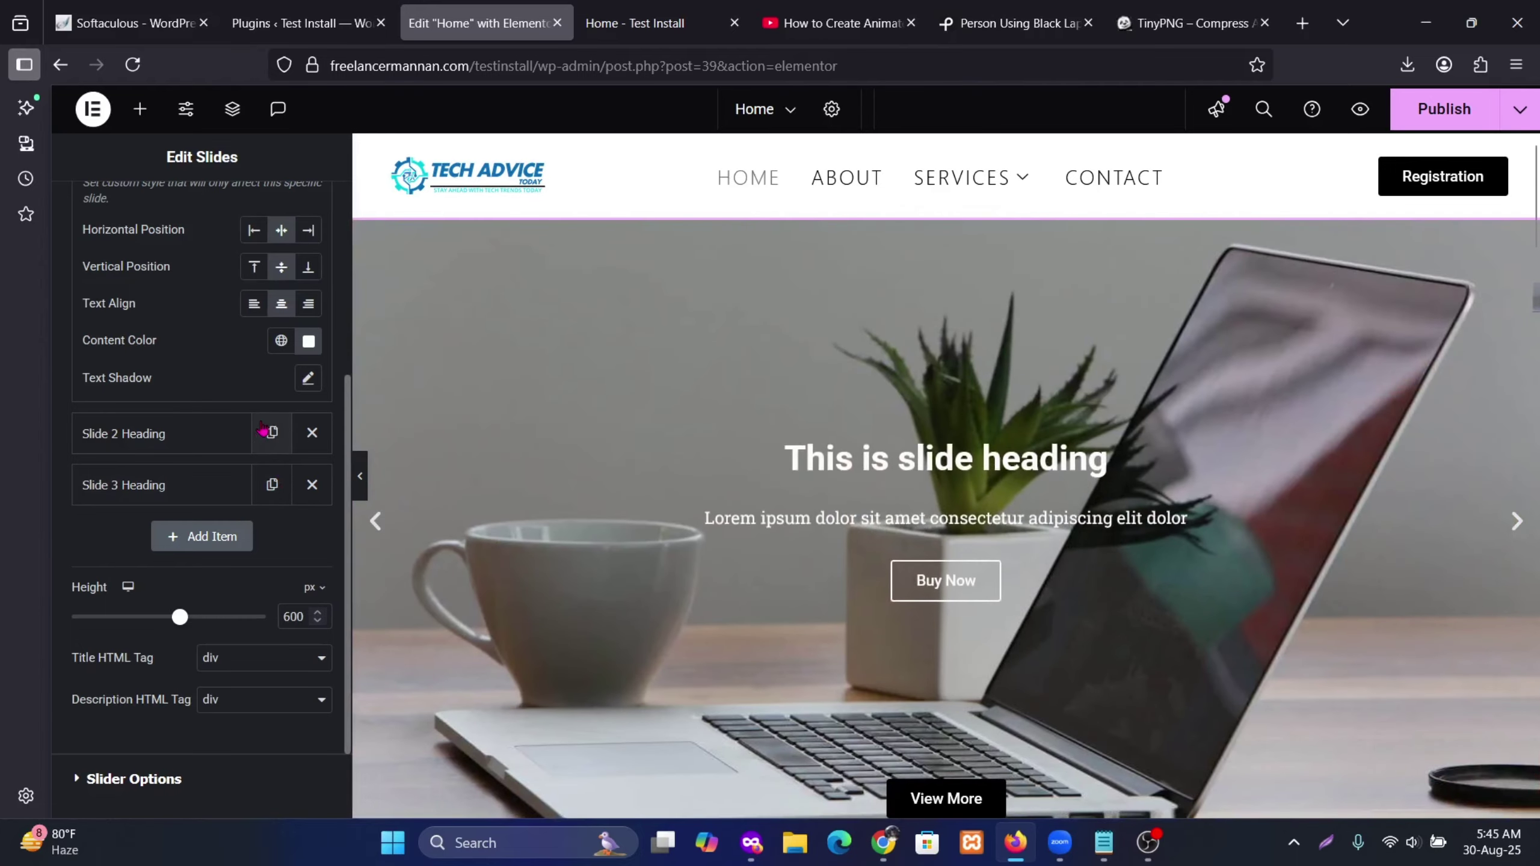
Step: Open the slider options and set the slides' transition speed to 300 ms
scroll(264, 432, "up", 4)
scroll(261, 443, "up", 2)
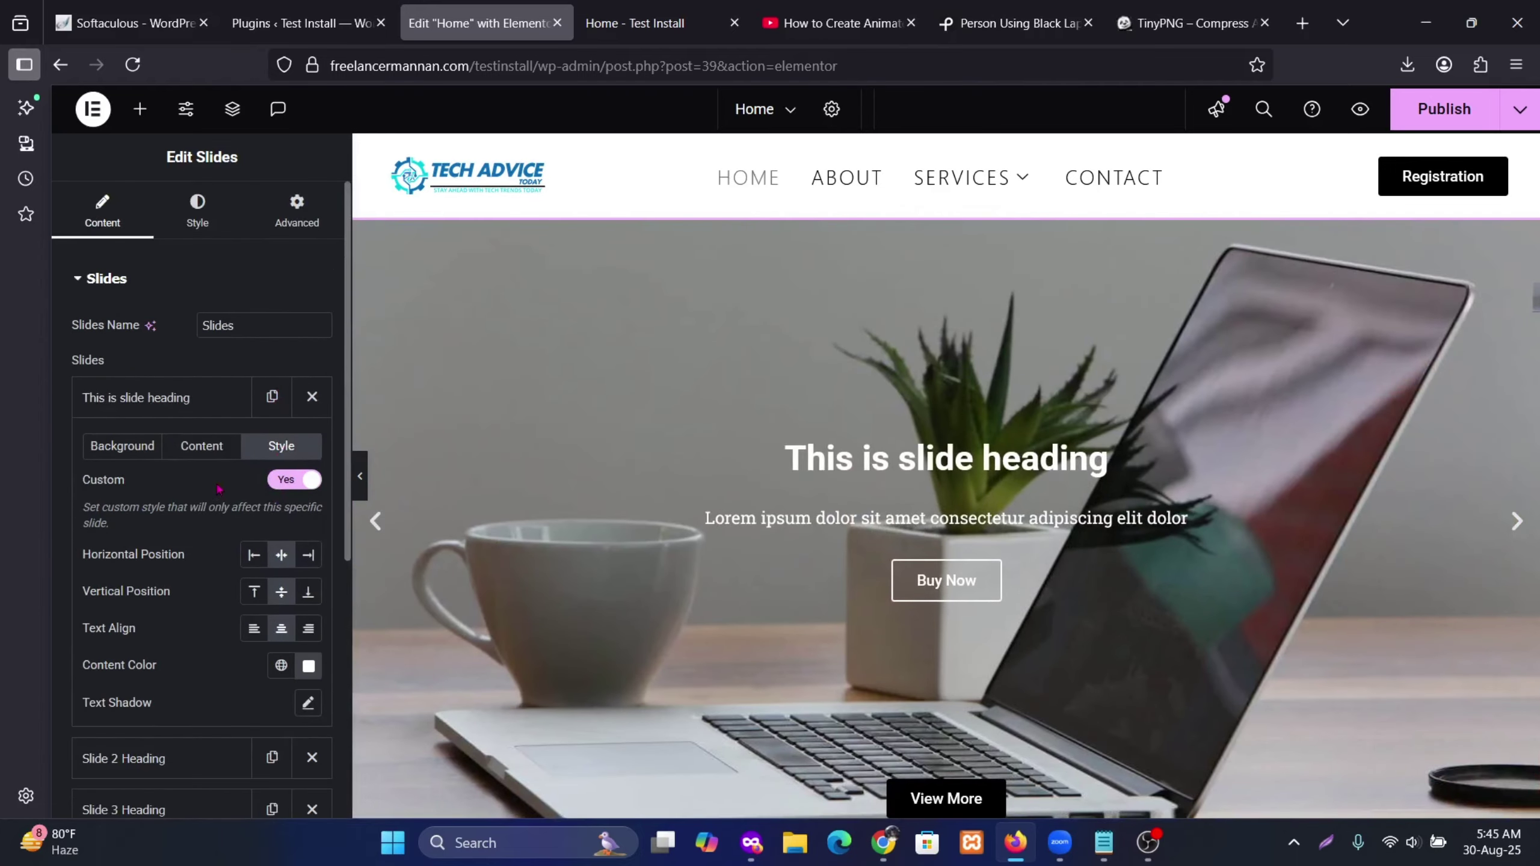
scroll(509, 544, "down", 2)
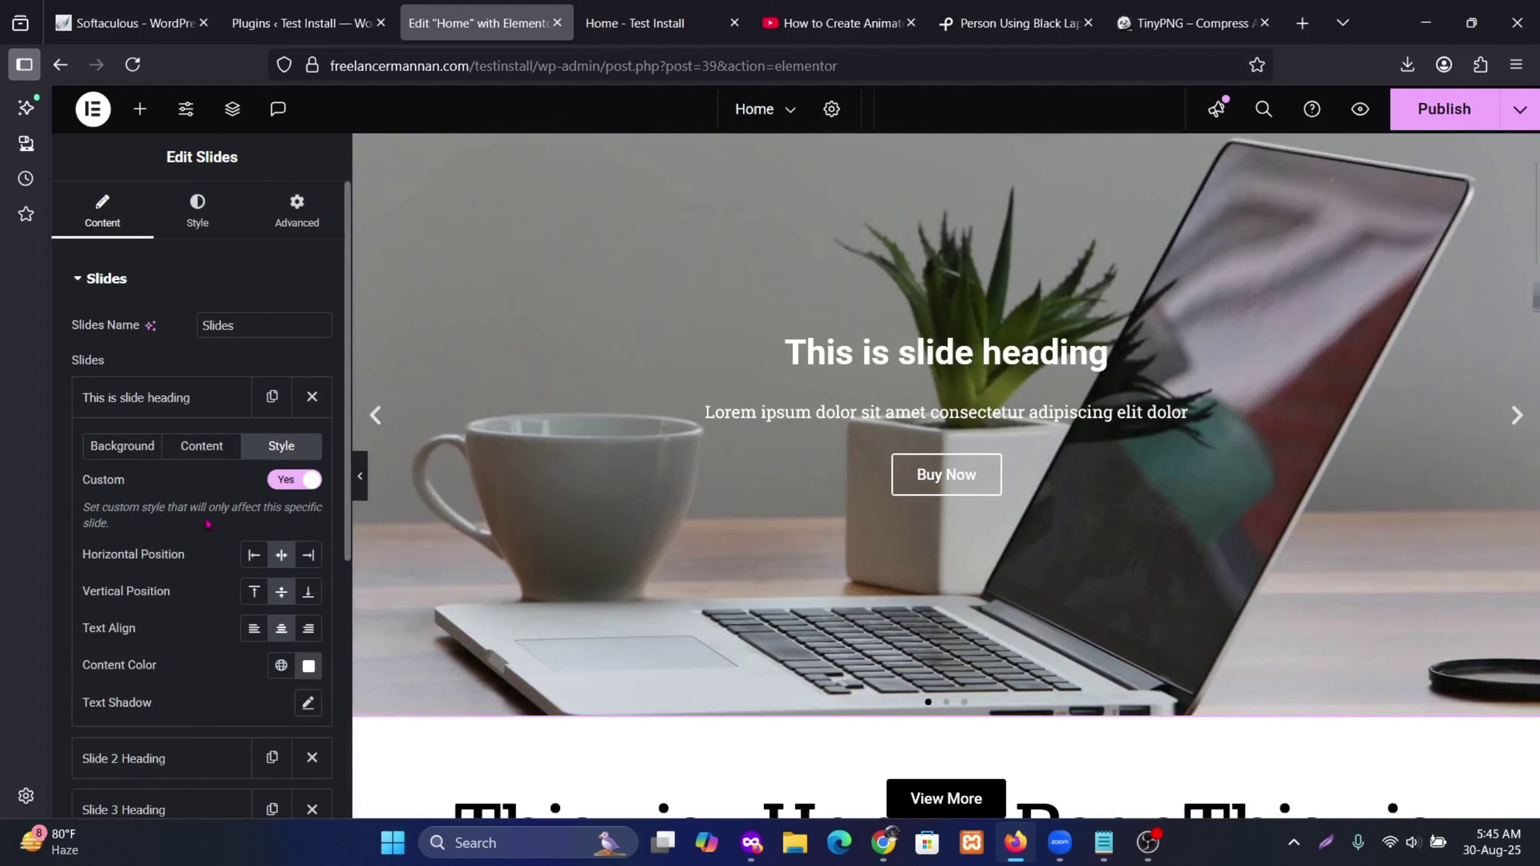
scroll(207, 524, "down", 8)
scroll(205, 523, "up", 2)
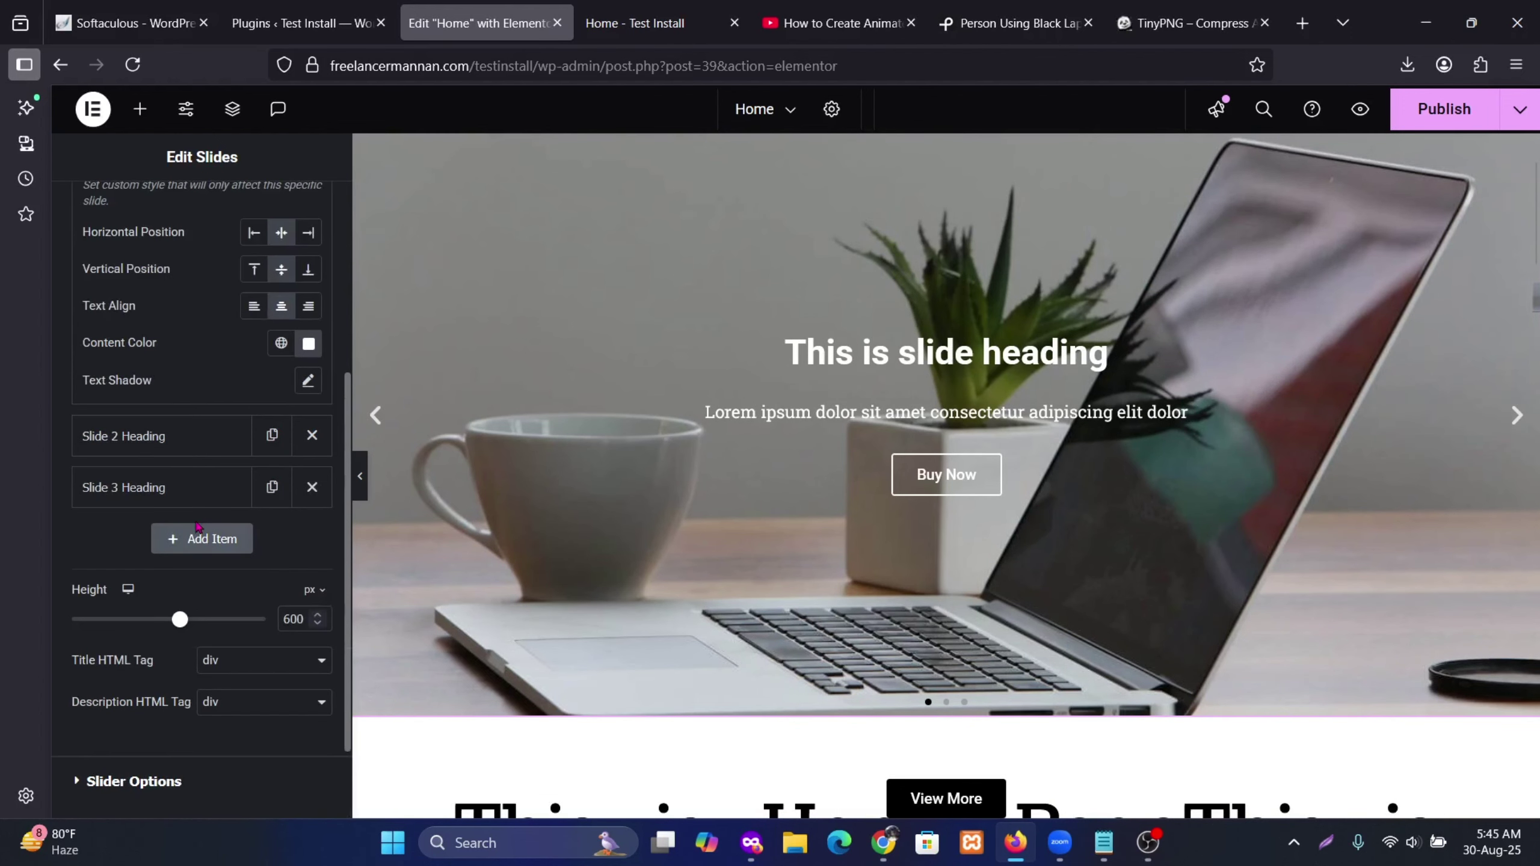
scroll(203, 557, "down", 2)
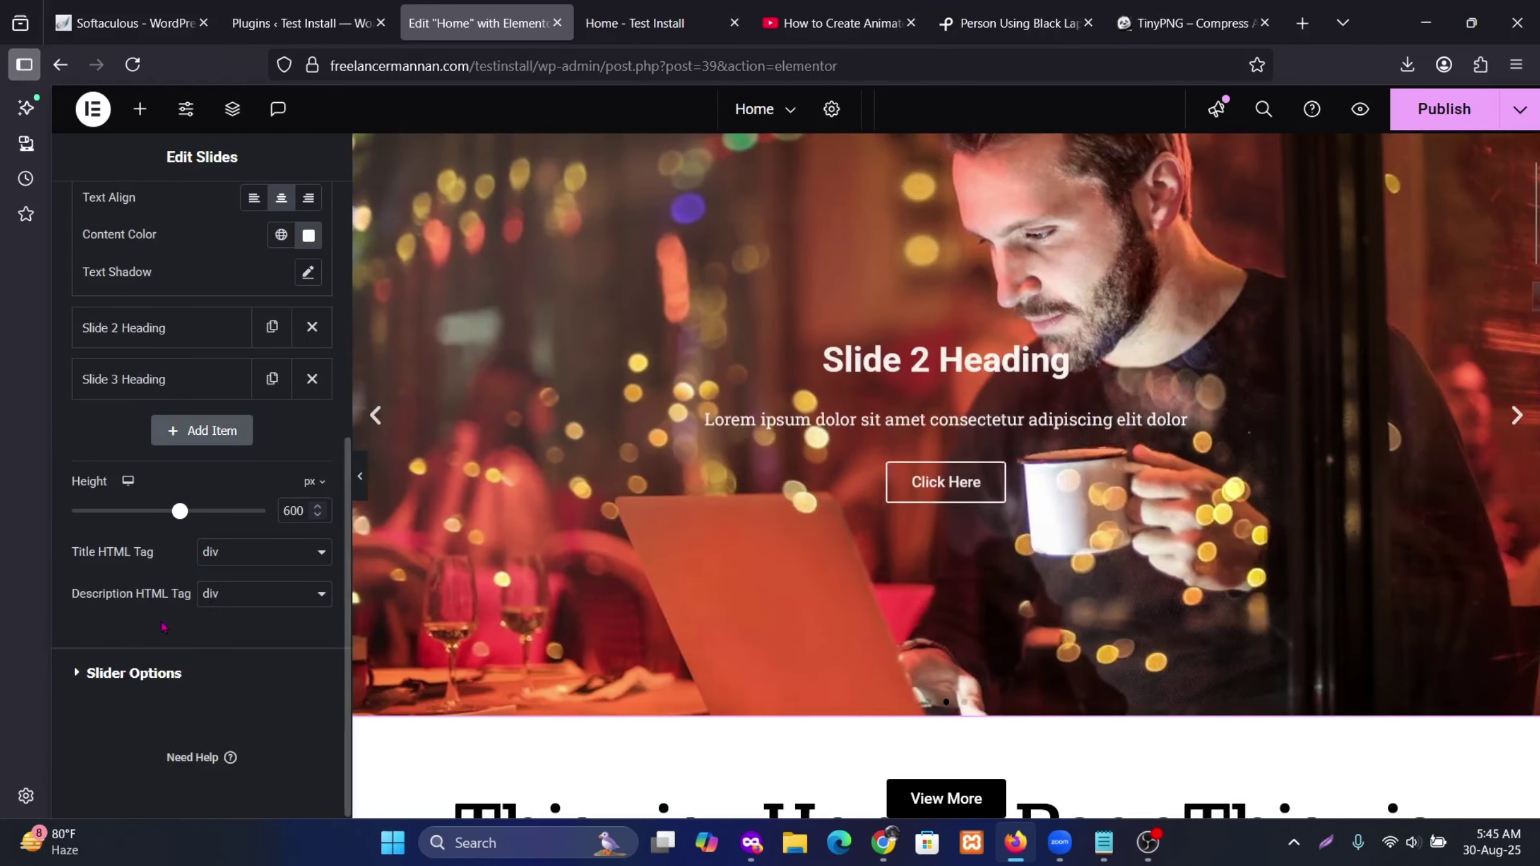
left_click(135, 673)
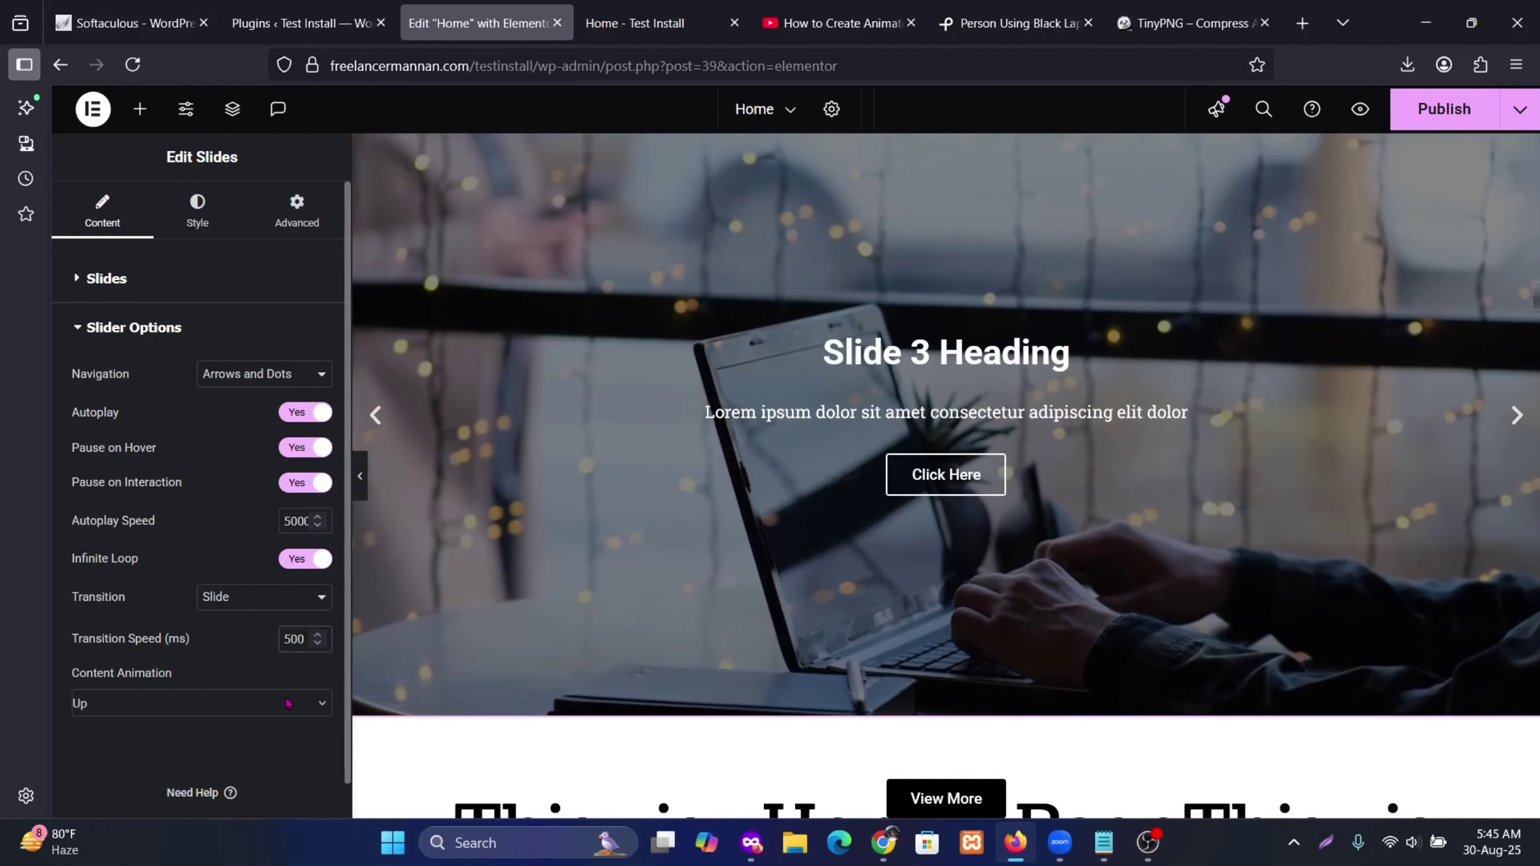
double_click(293, 639)
type("400")
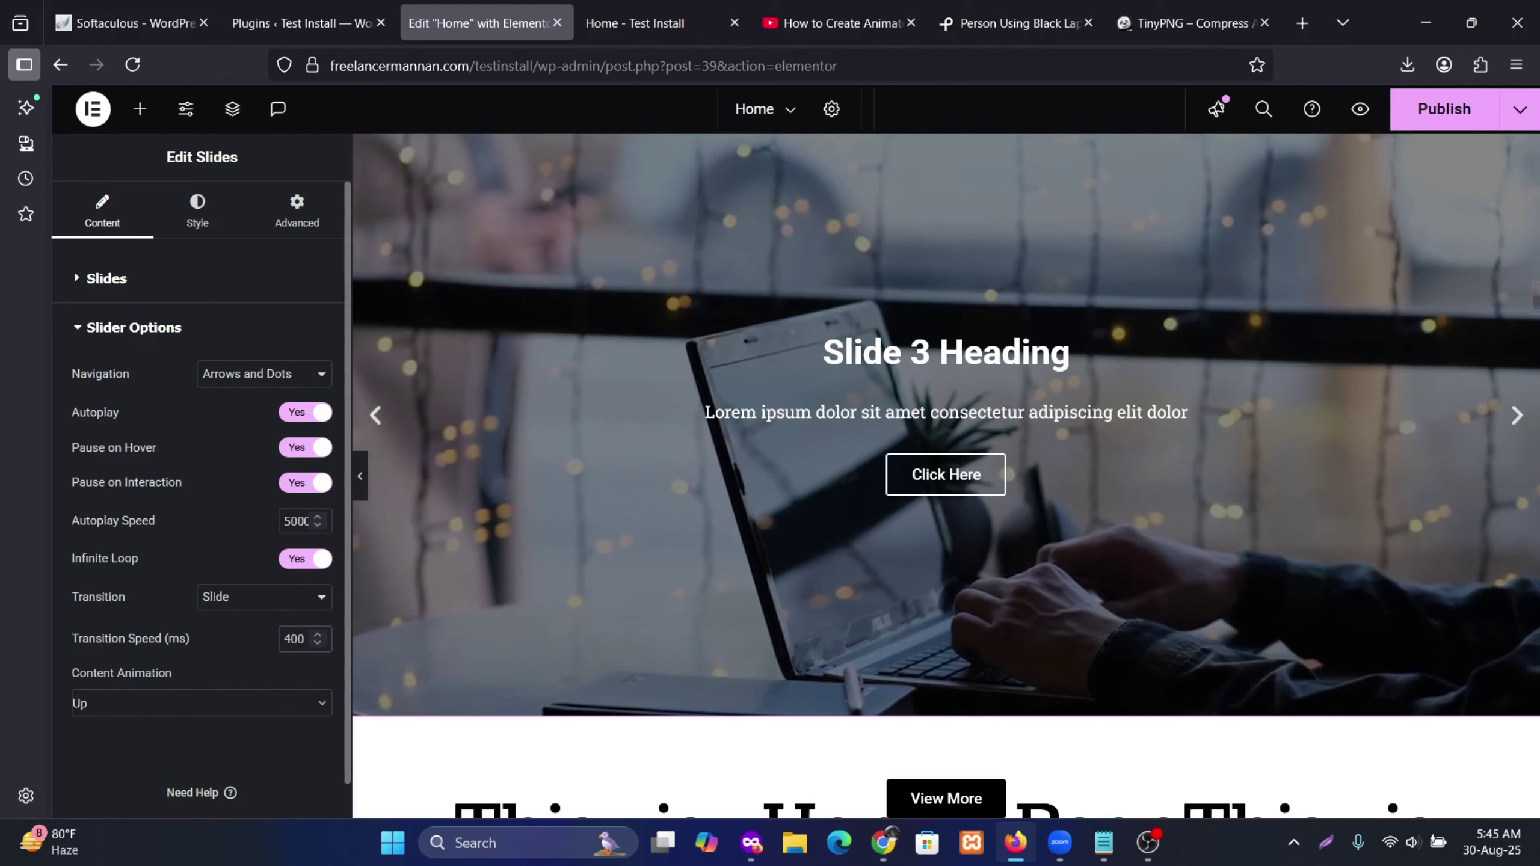
key("BackSpace")
type("3")
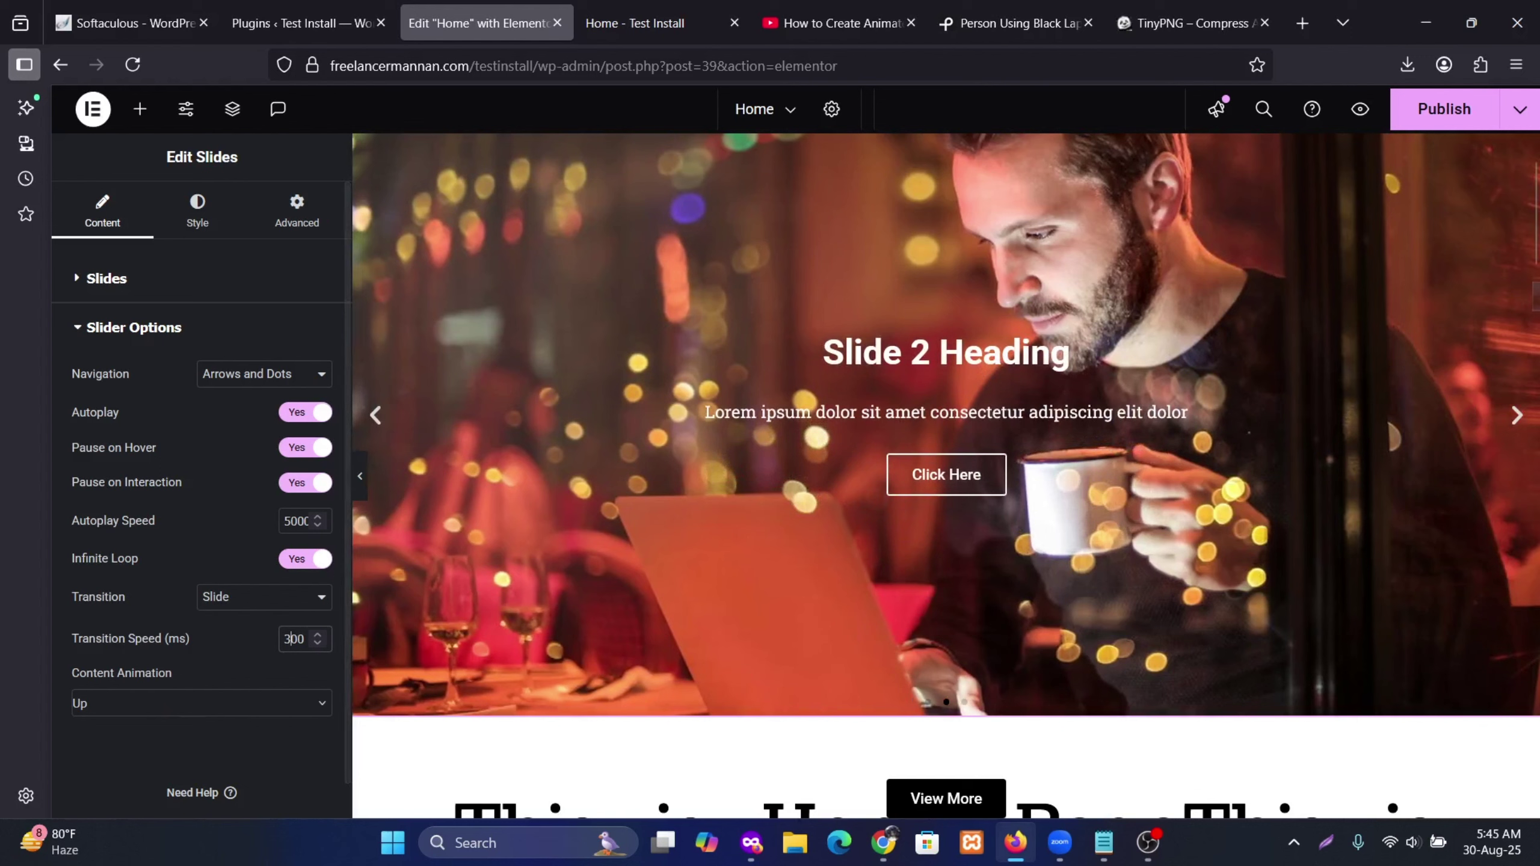
Step: Try the Down content animation on the slides, and set the content animation to Zoom
left_click(245, 713)
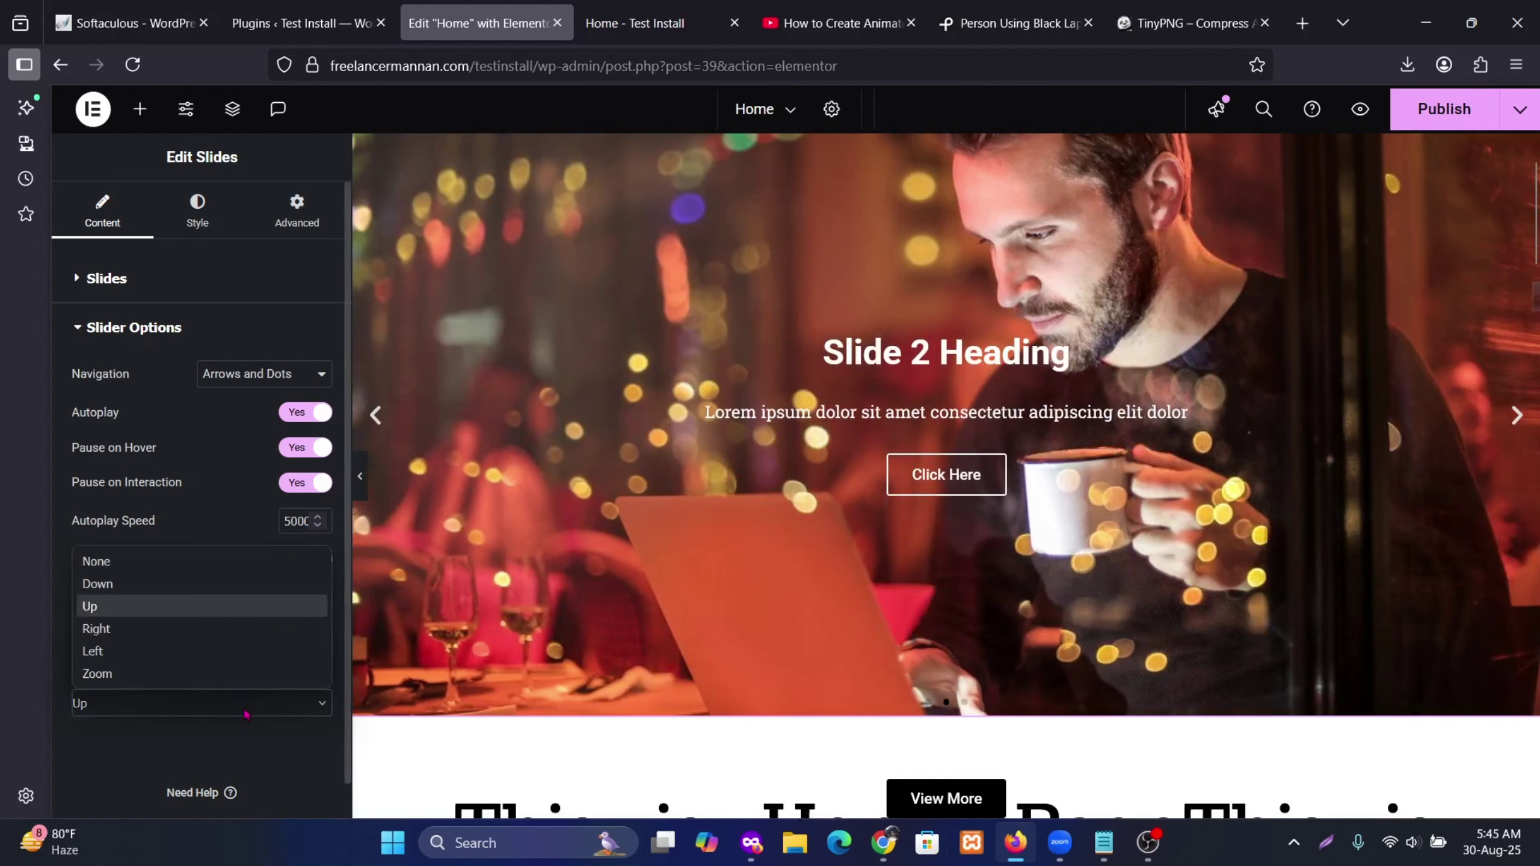
left_click(167, 584)
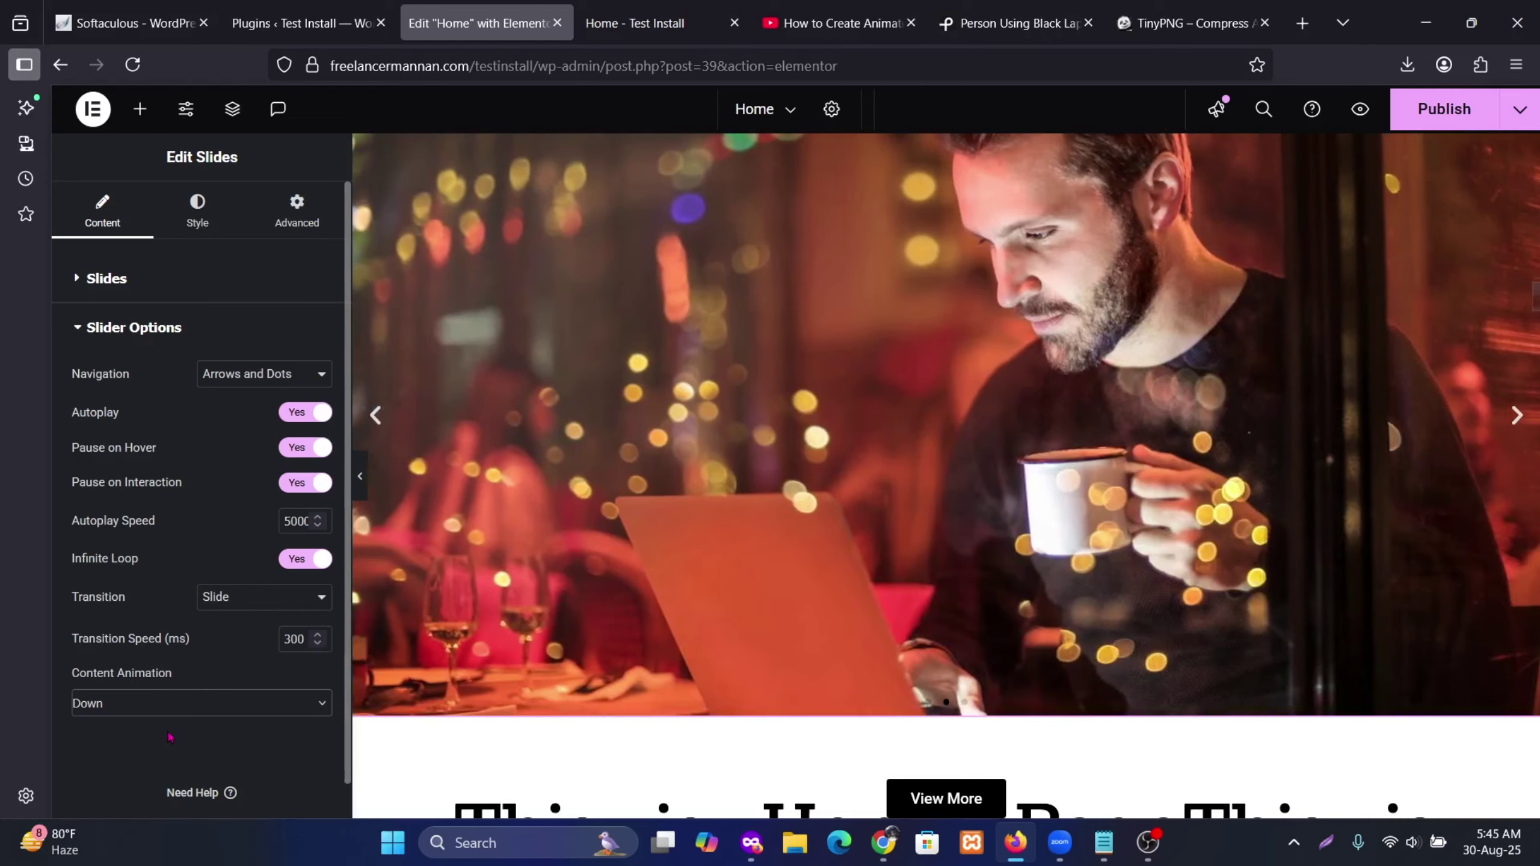
left_click(197, 707)
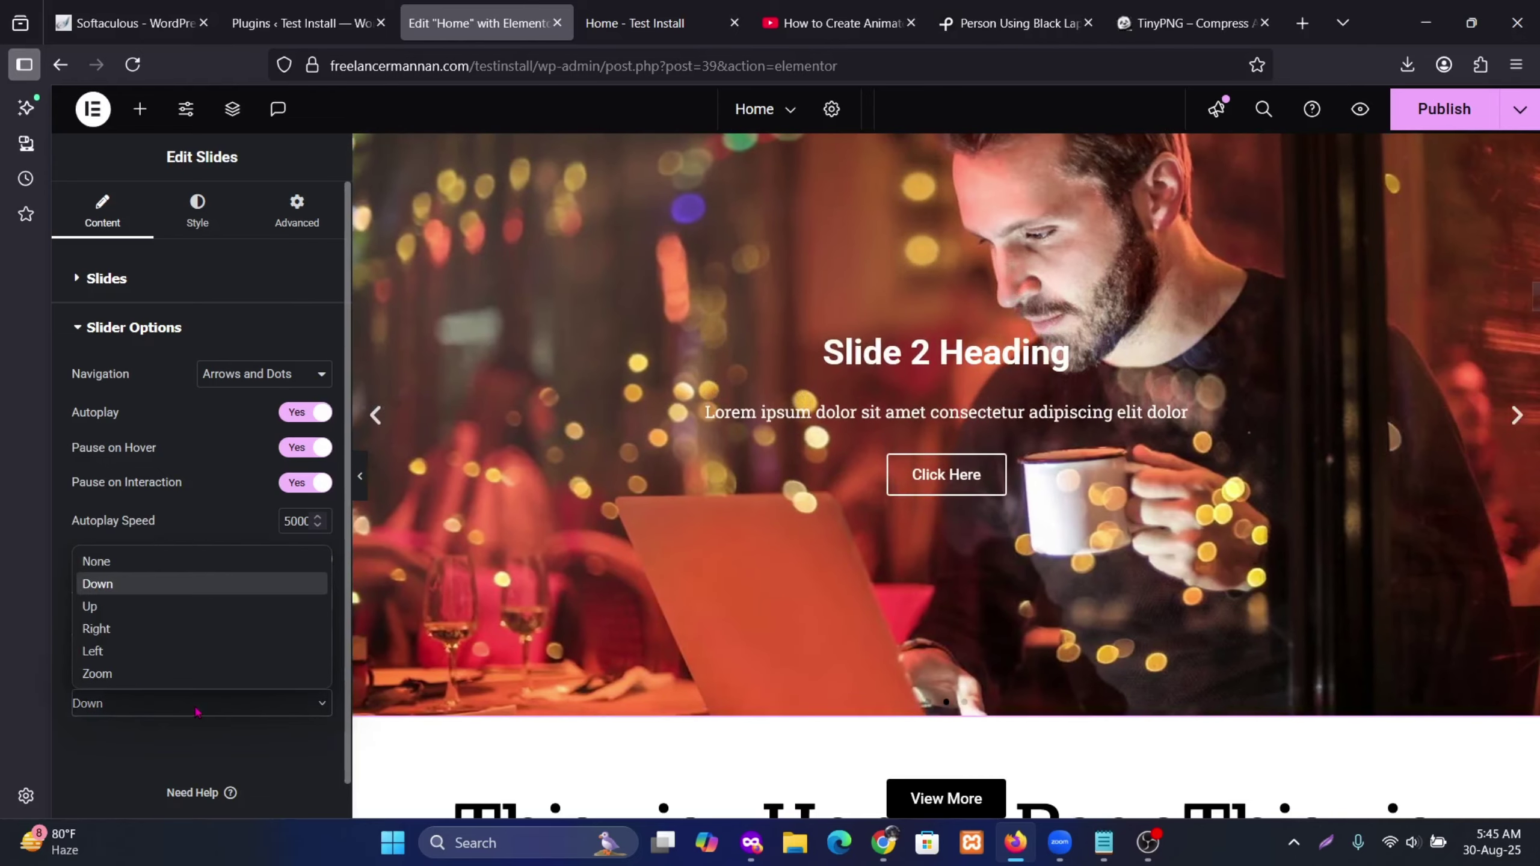
left_click(151, 673)
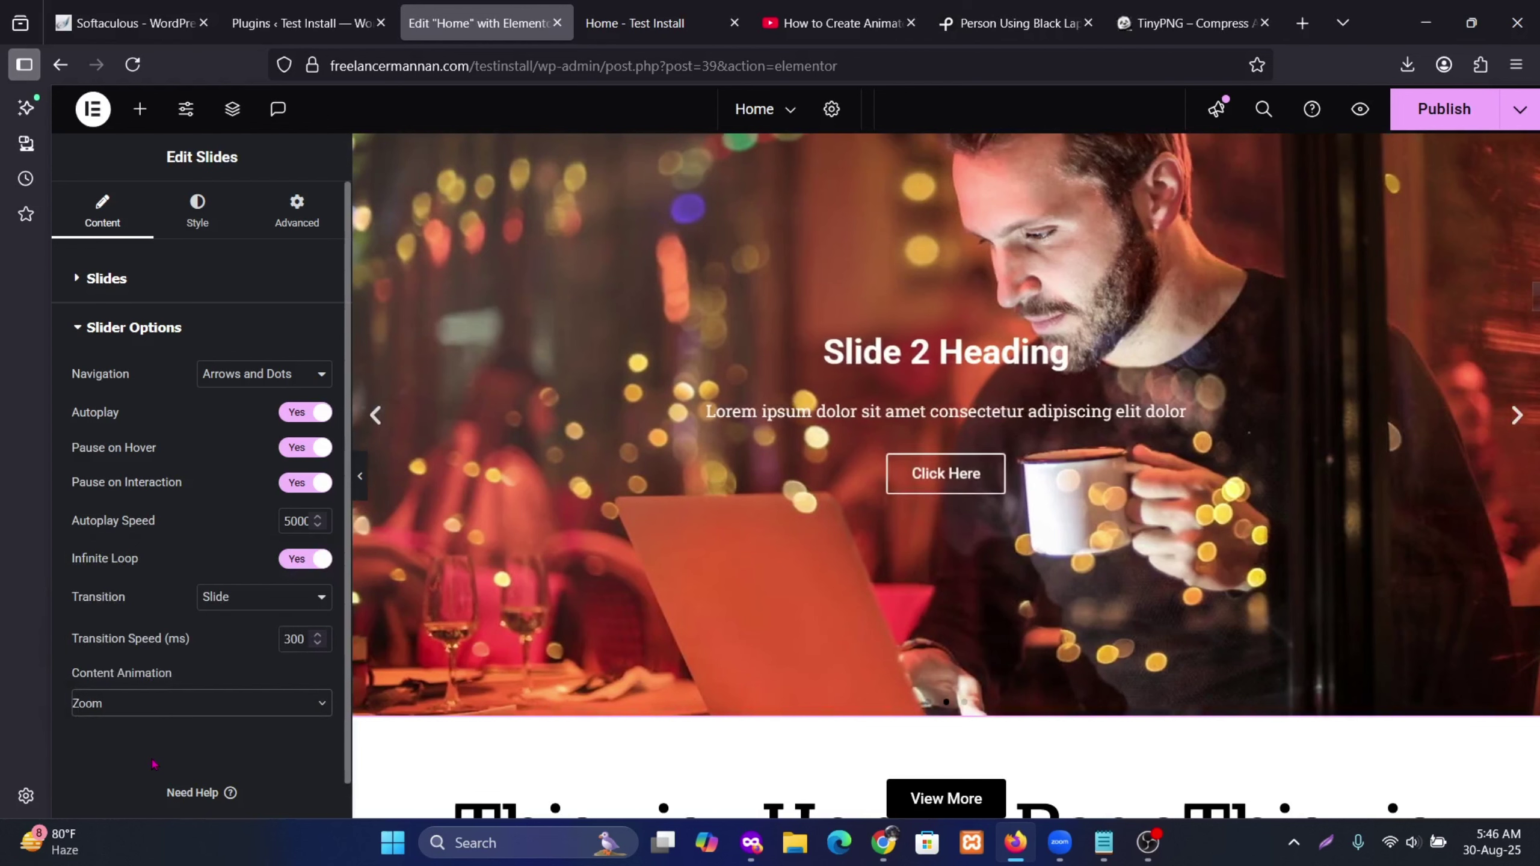
left_click(127, 706)
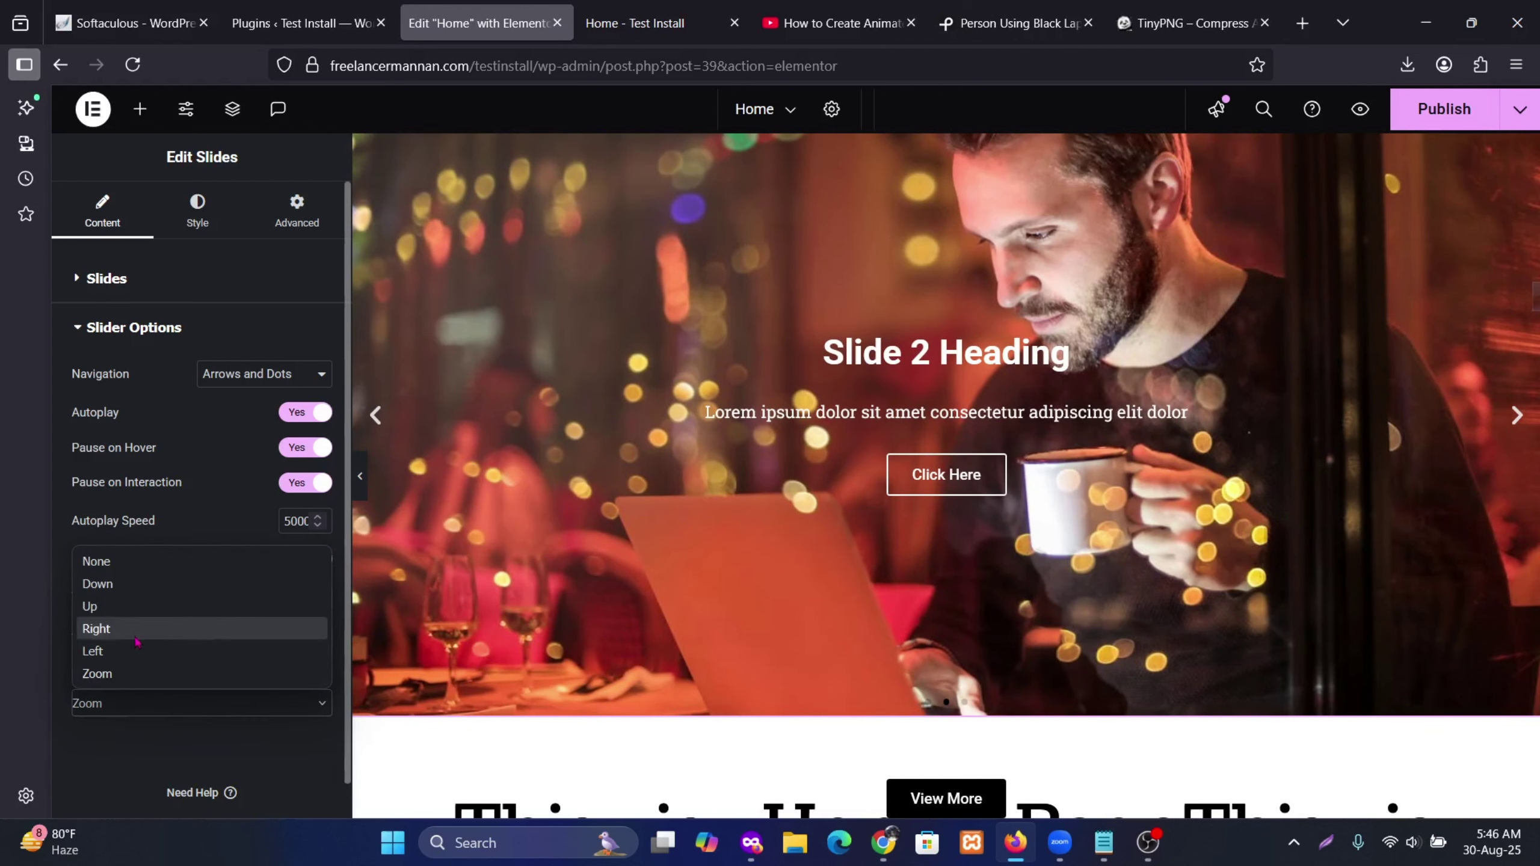
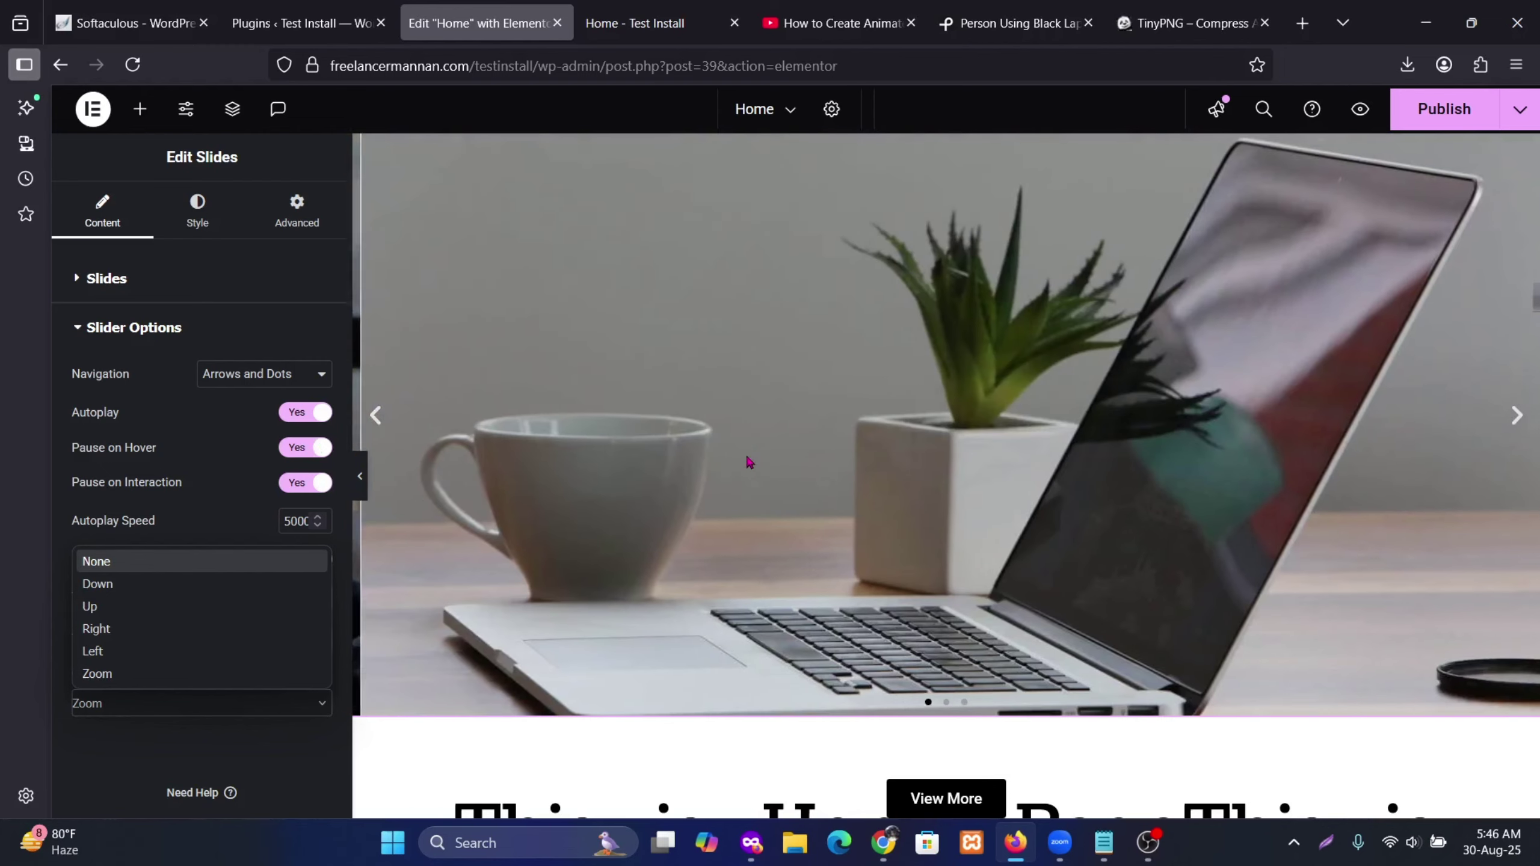
left_click(220, 464)
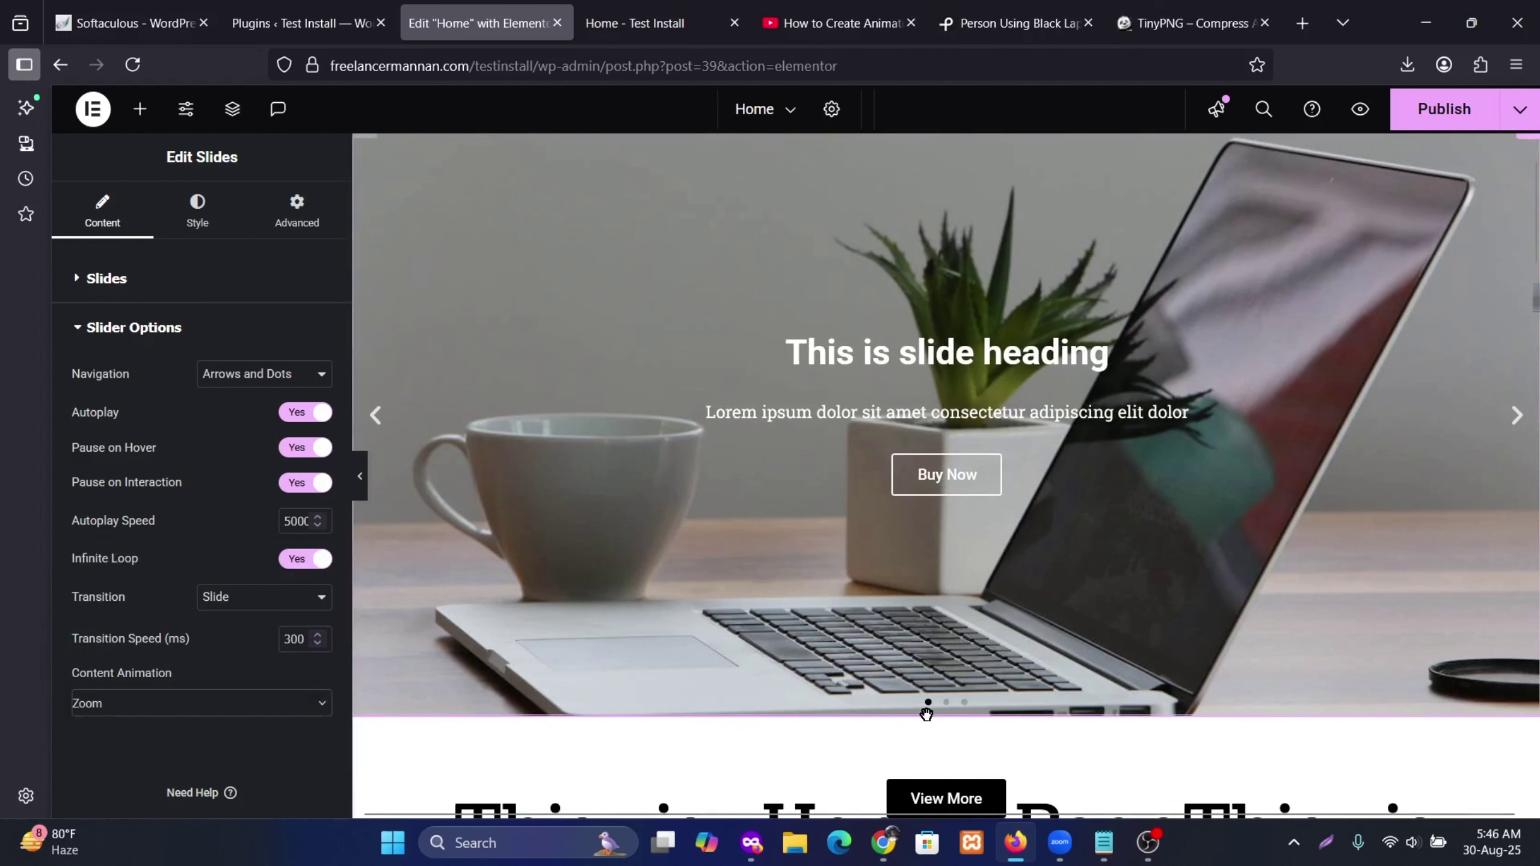
Step: Review the slider's navigation choices, keeping Arrows and Dots, and publish the Home page
left_click(310, 379)
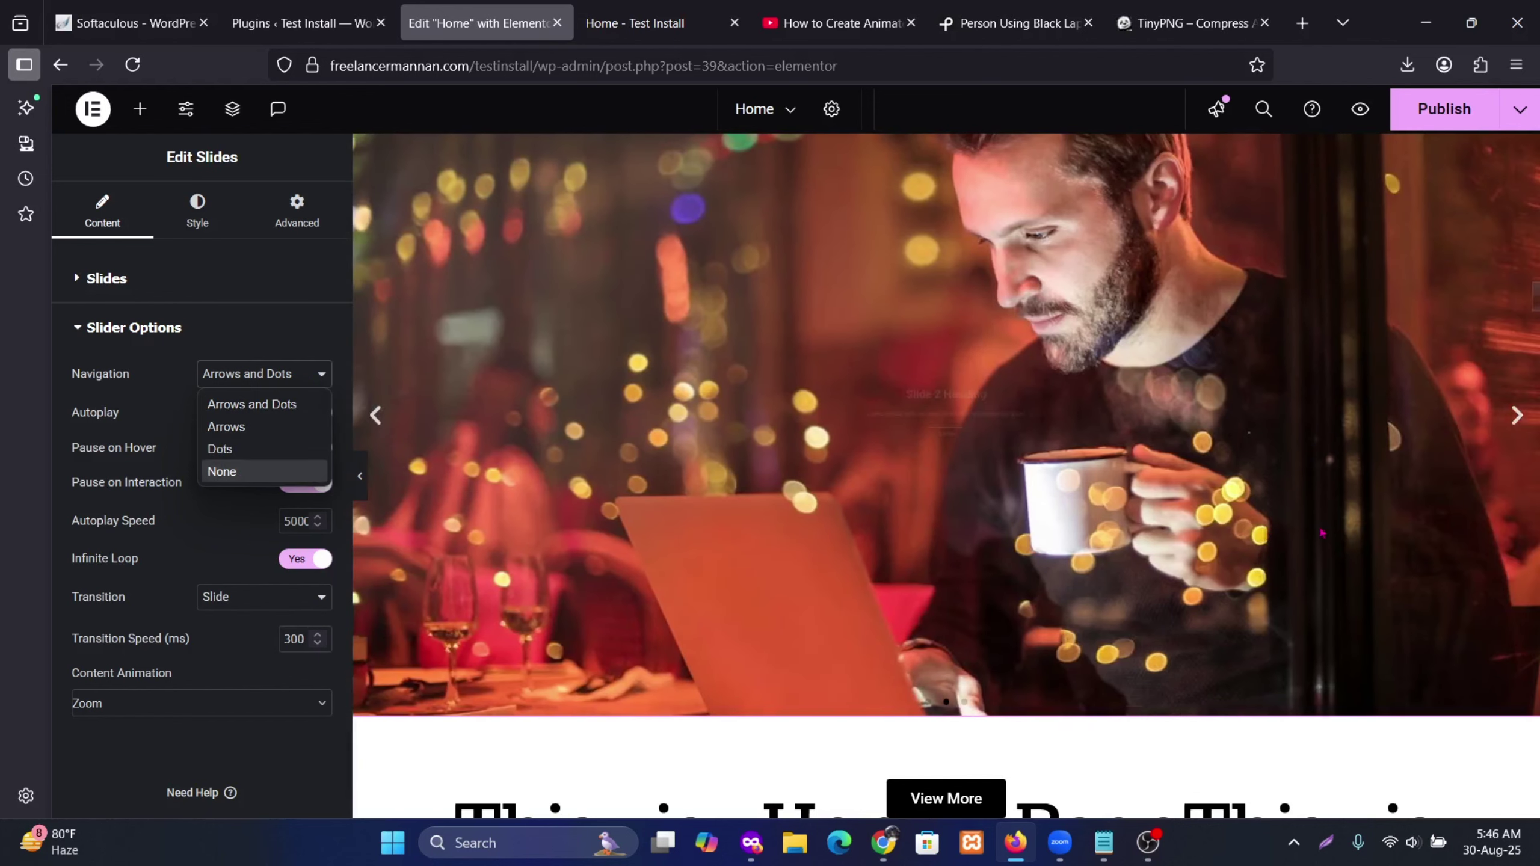
left_click(630, 284)
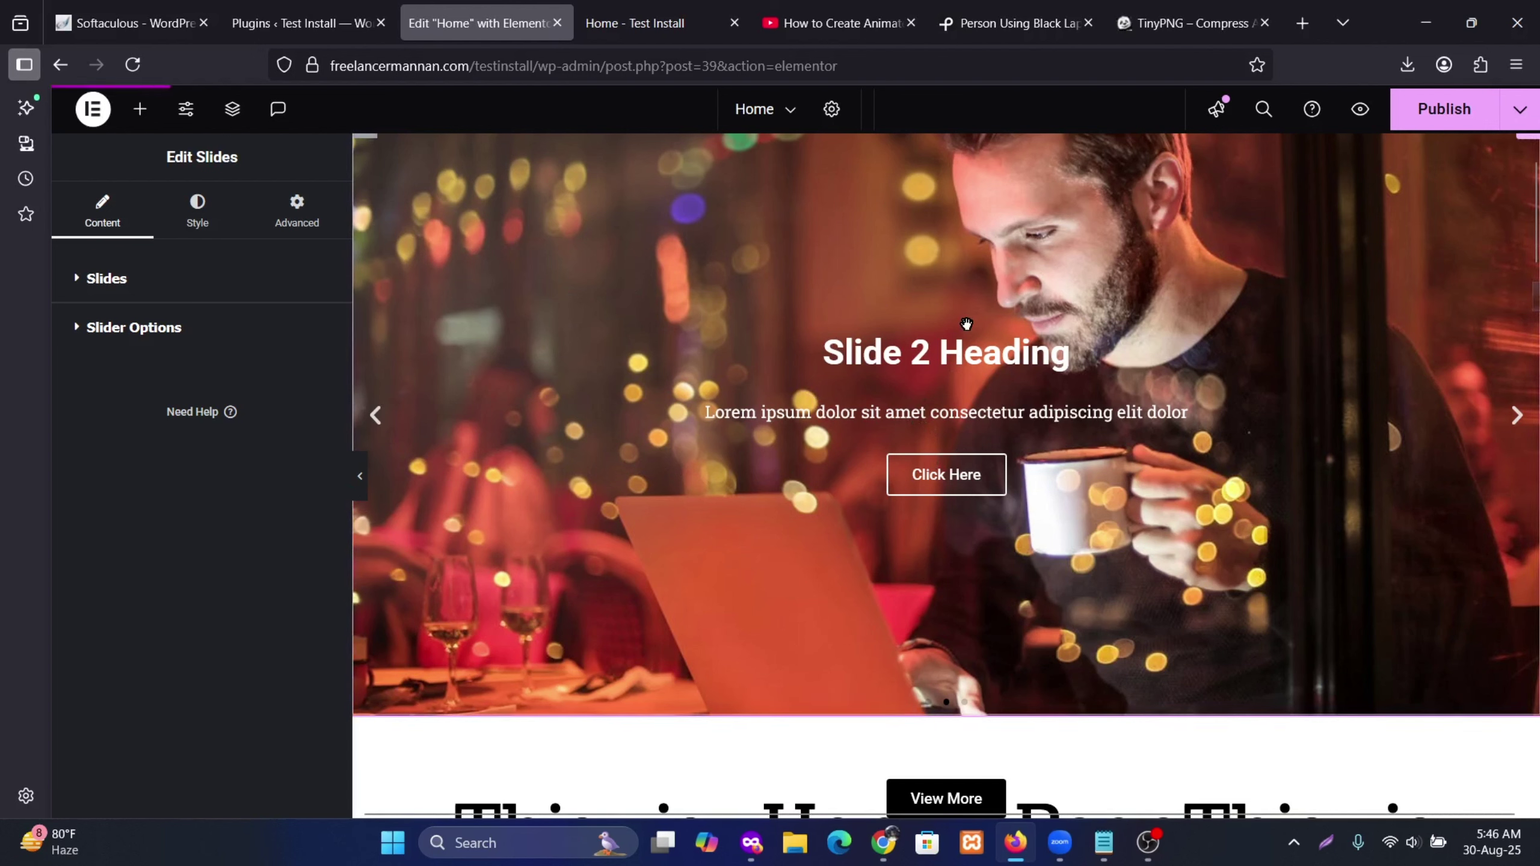
scroll(946, 373, "up", 2)
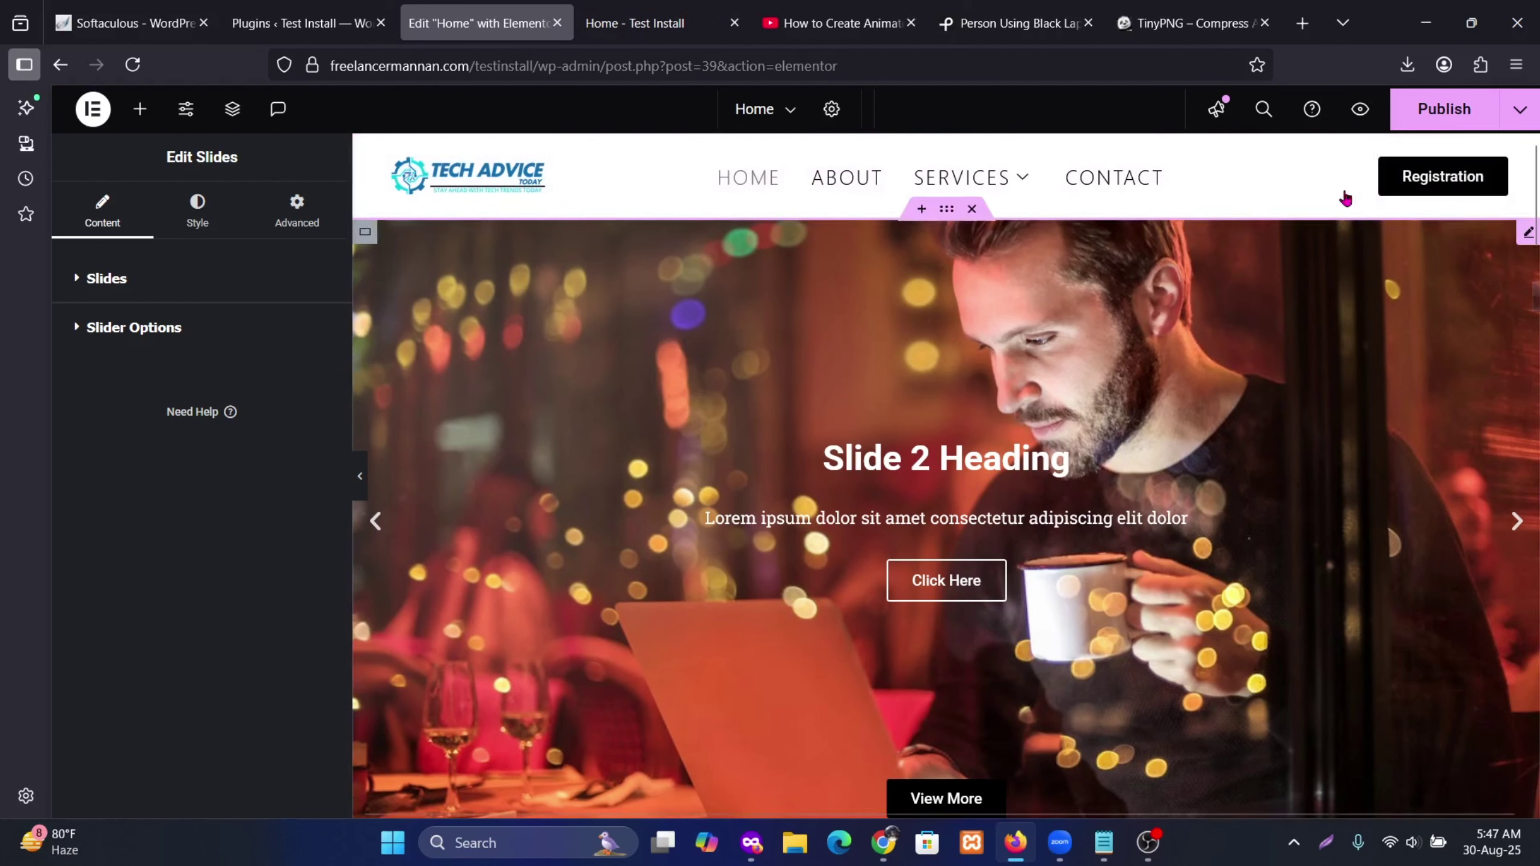
left_click(1443, 109)
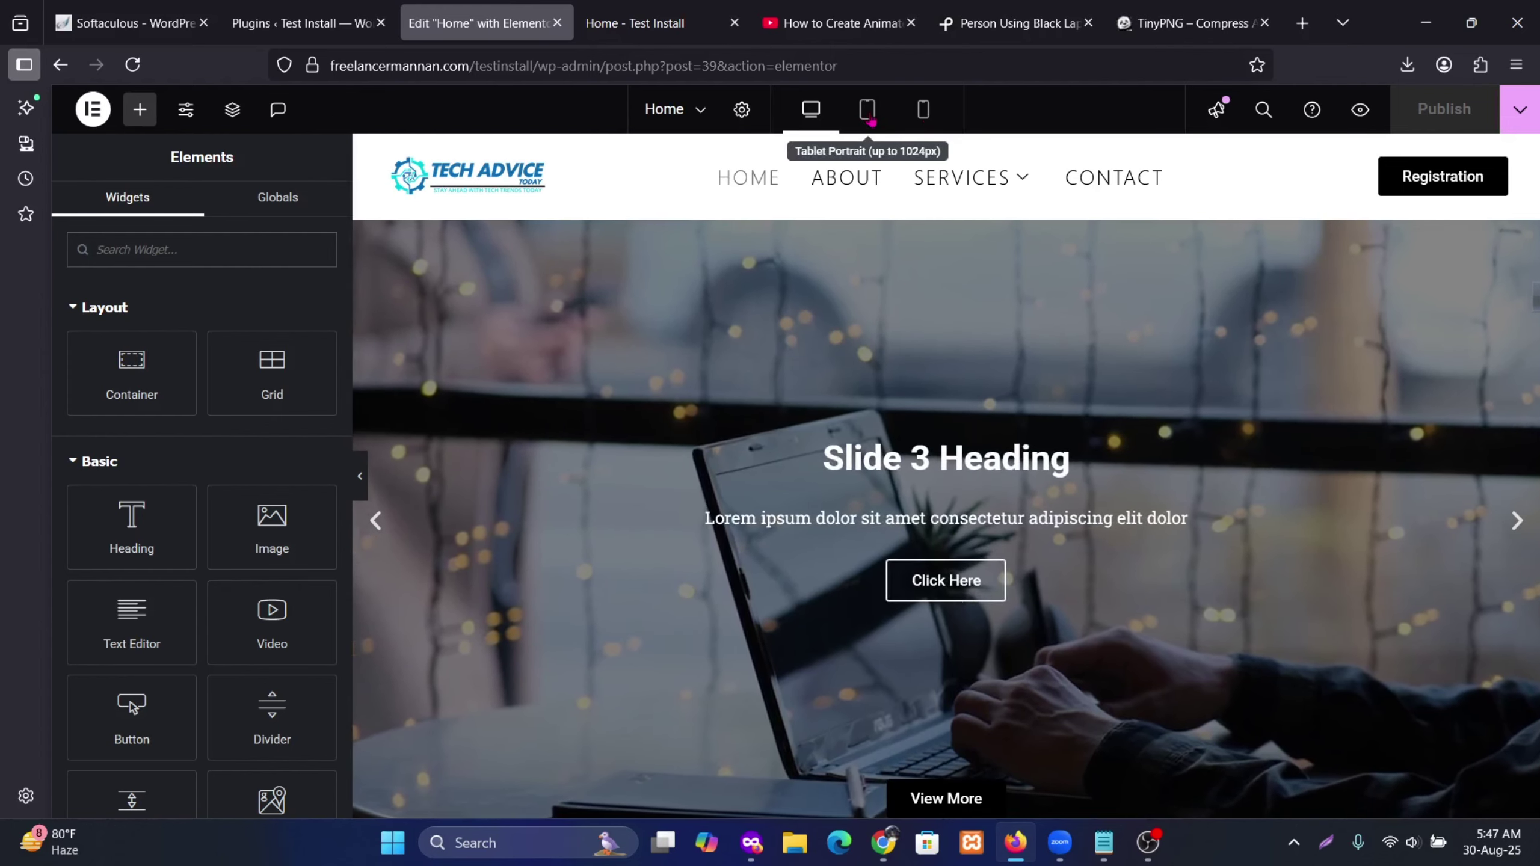
Step: Examine the Home page layout in the tablet portrait preview, and check its header and slider in the mobile portrait preview
left_click(867, 111)
scroll(932, 315, "down", 10)
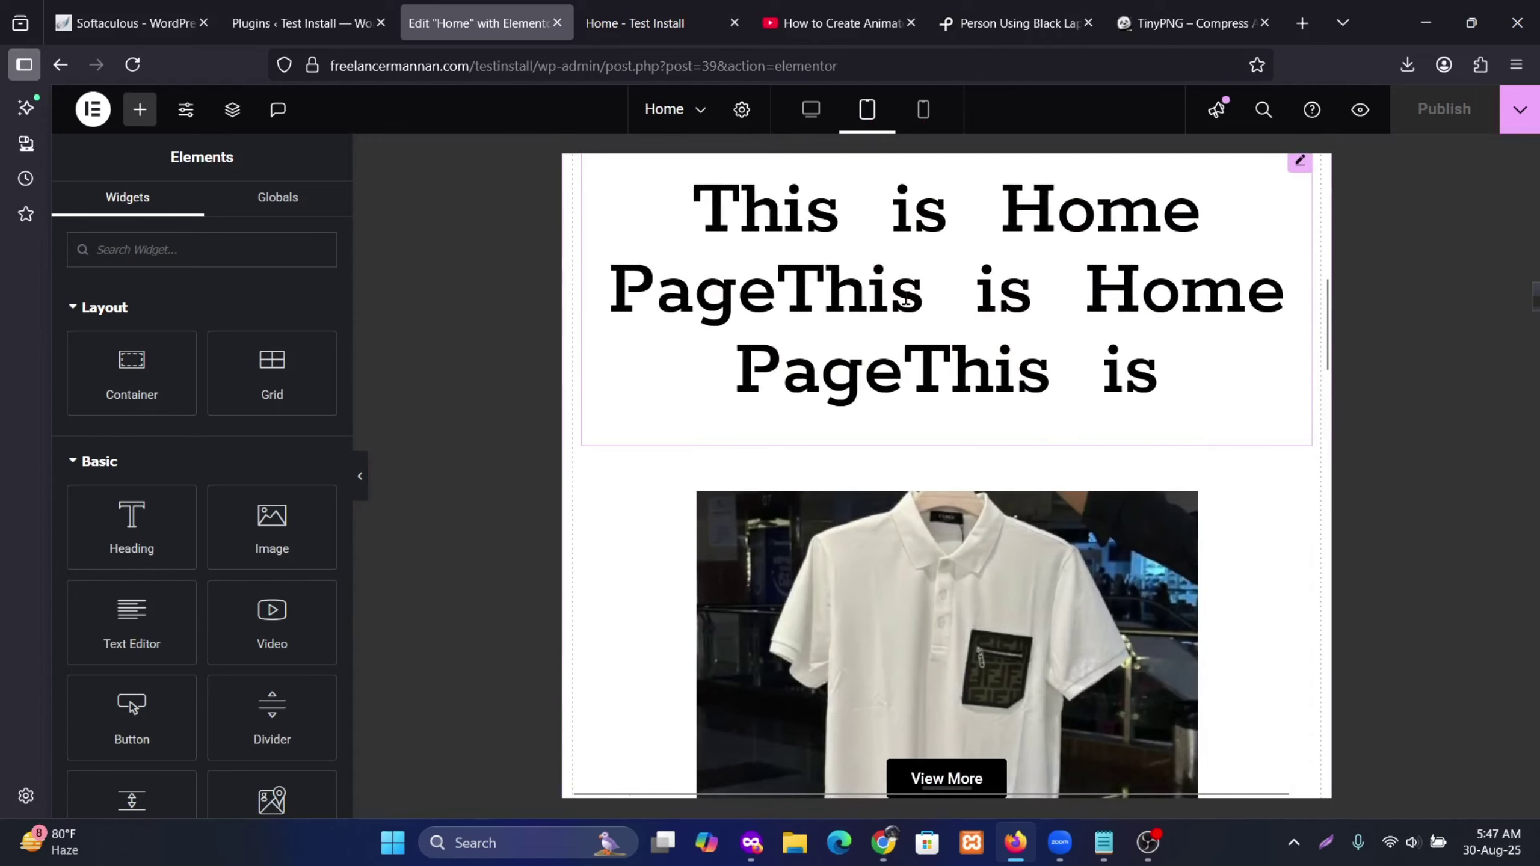
scroll(905, 301, "down", 8)
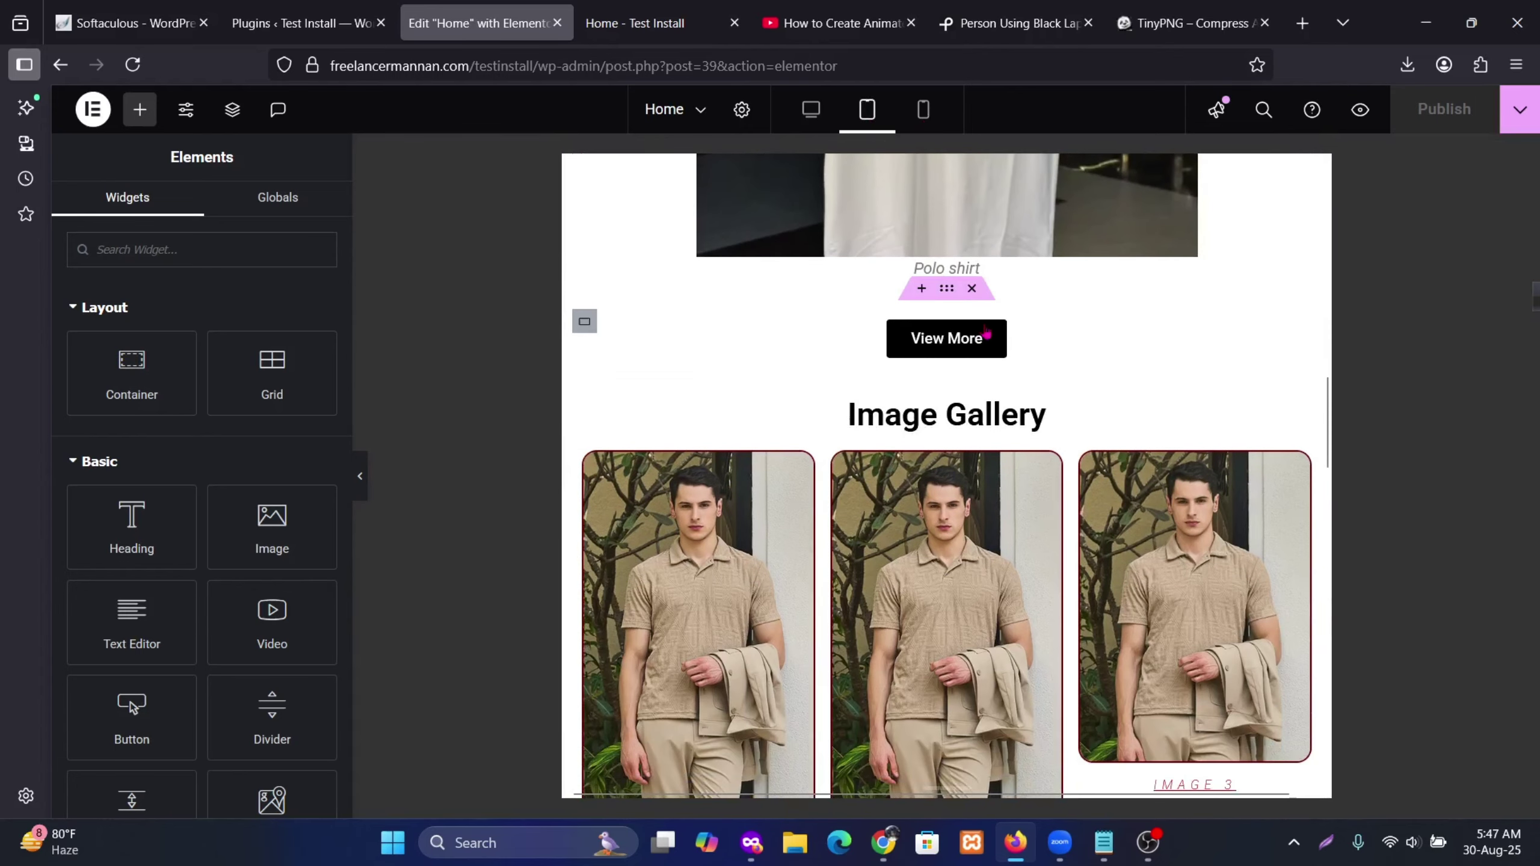
scroll(970, 330, "down", 2)
scroll(974, 317, "down", 4)
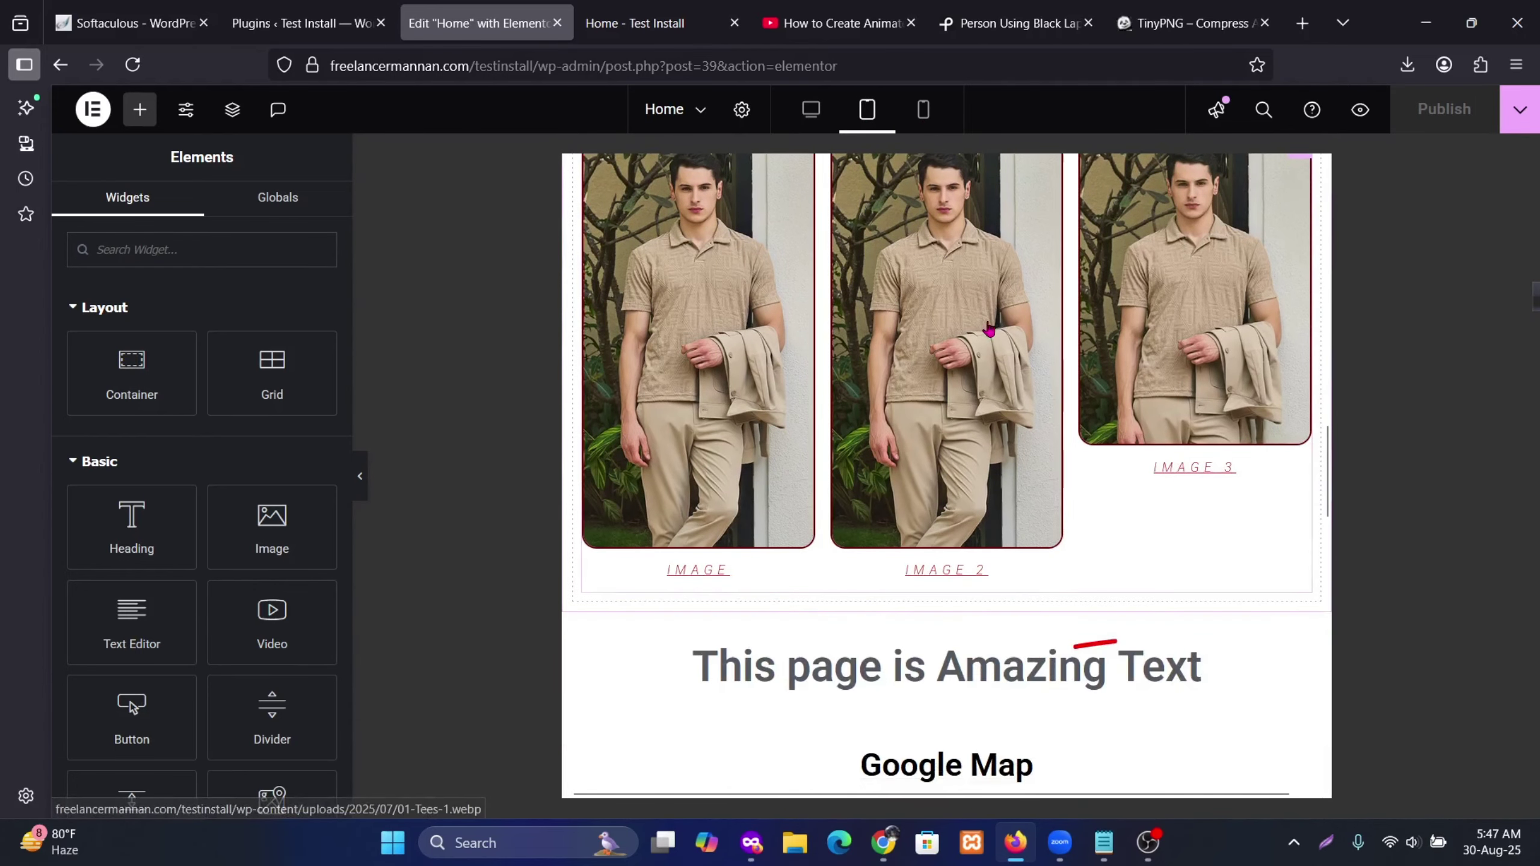
scroll(1041, 391, "down", 4)
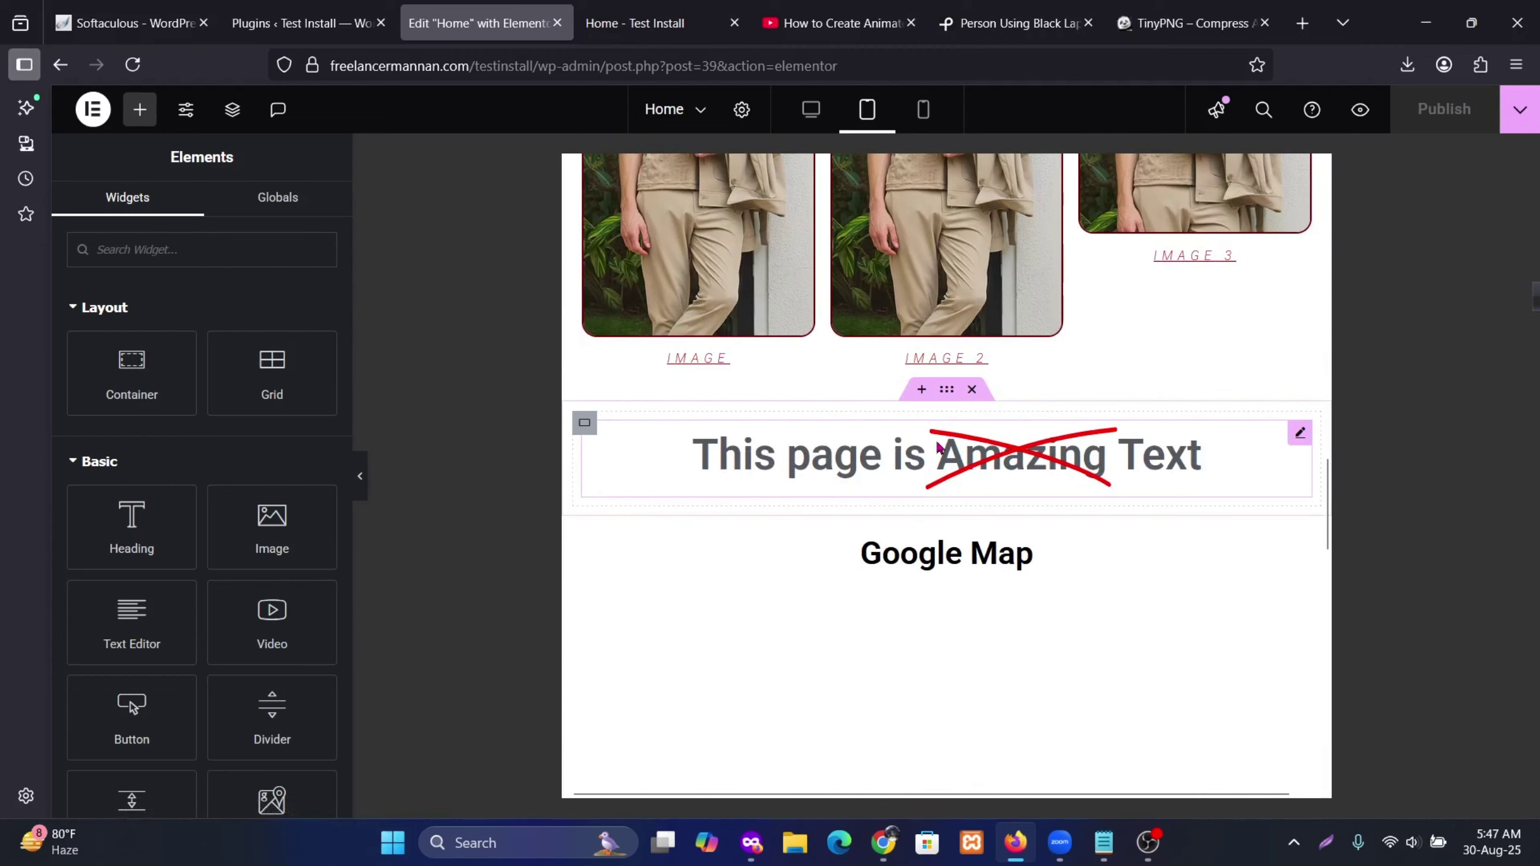
scroll(1042, 424, "down", 10)
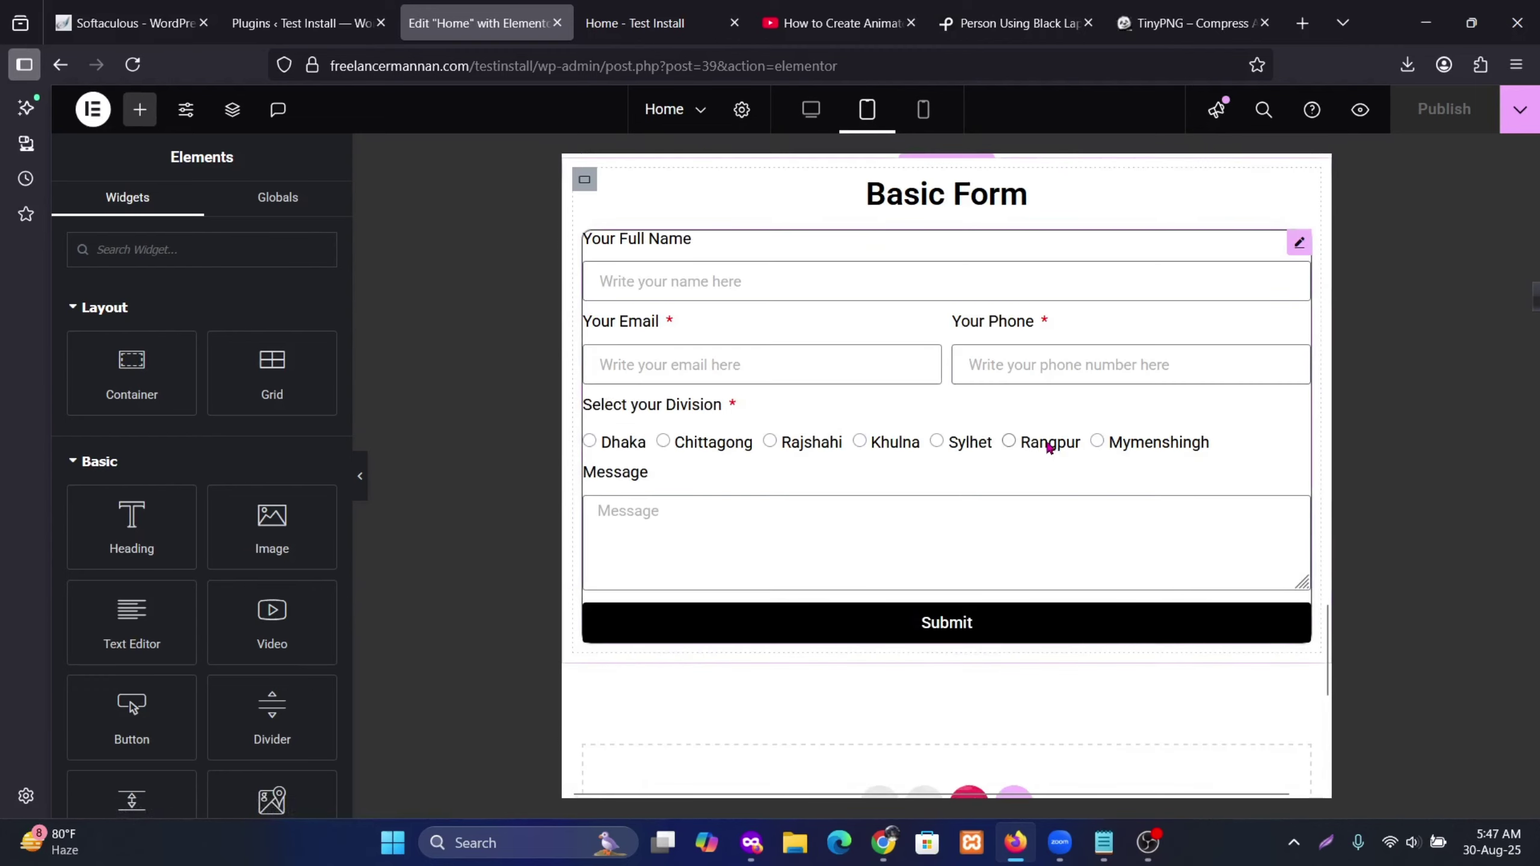
scroll(1046, 446, "down", 4)
scroll(1025, 420, "up", 15)
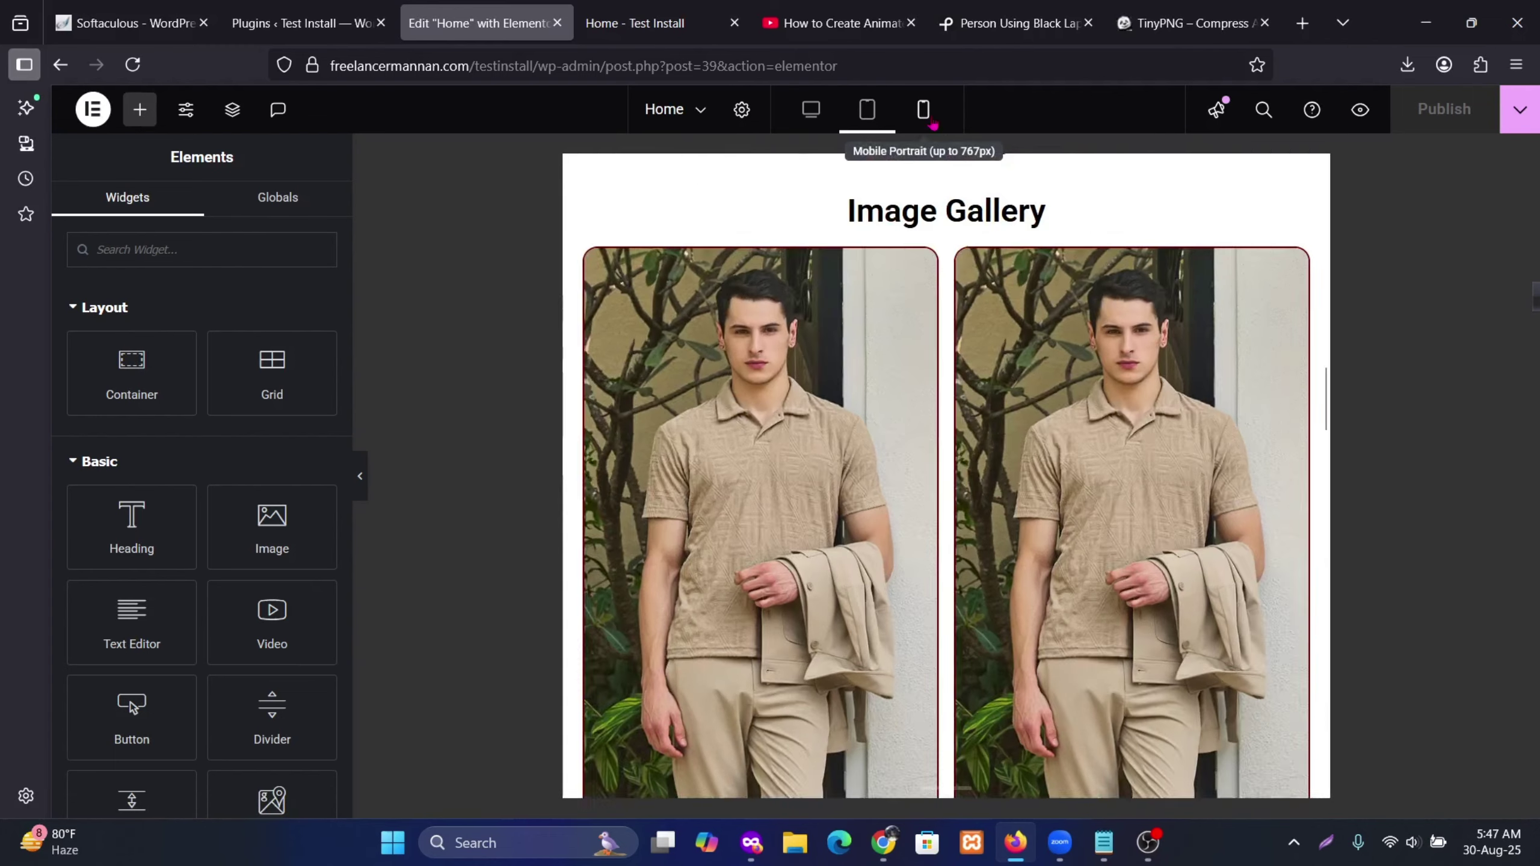
left_click(923, 110)
scroll(1023, 429, "up", 10)
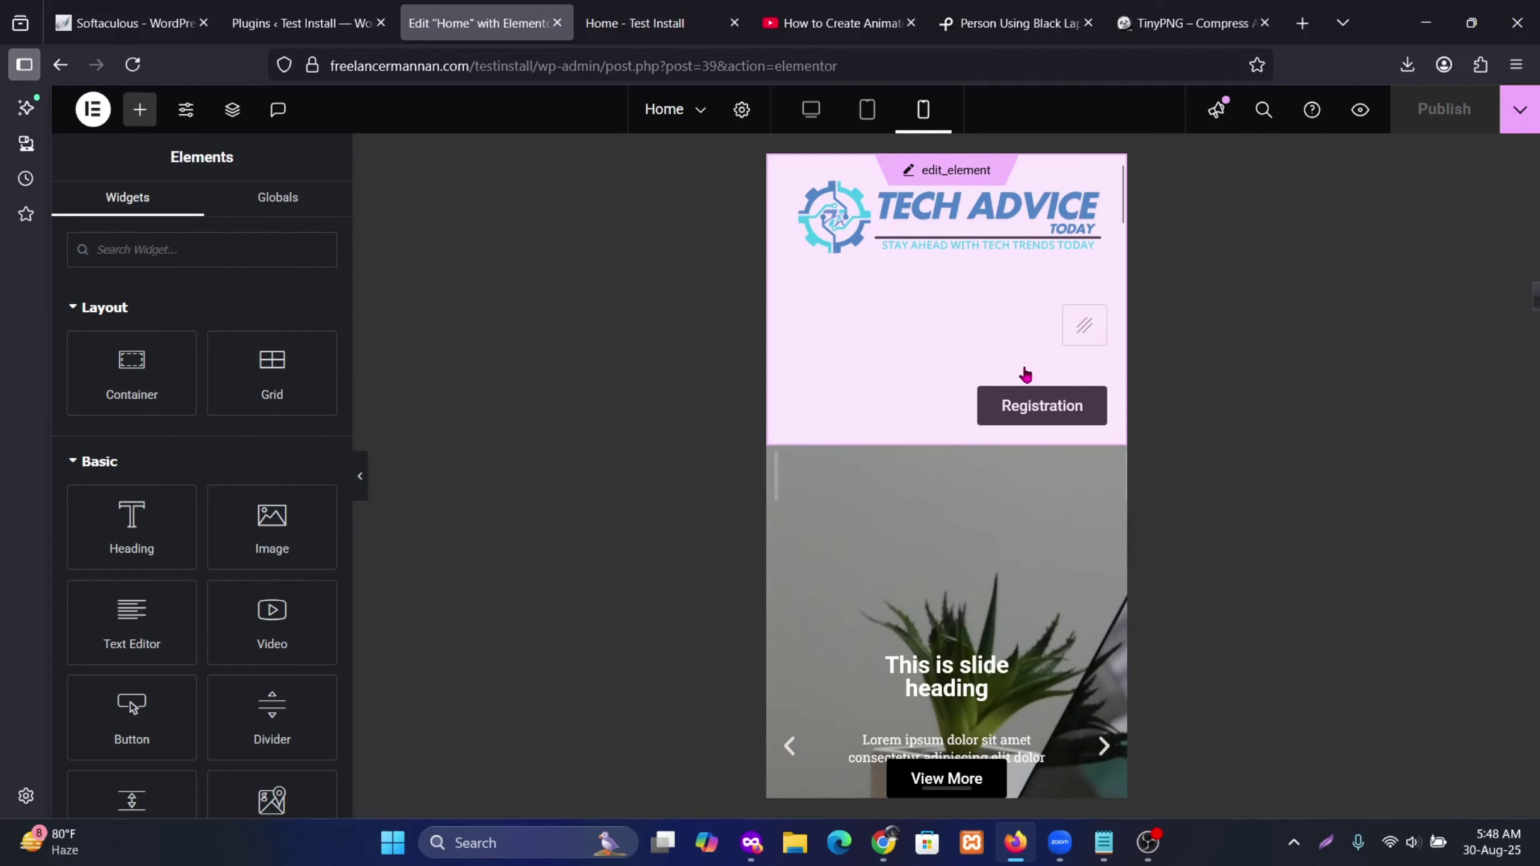
Step: Return the preview to desktop size and open the site header for editing
left_click(811, 109)
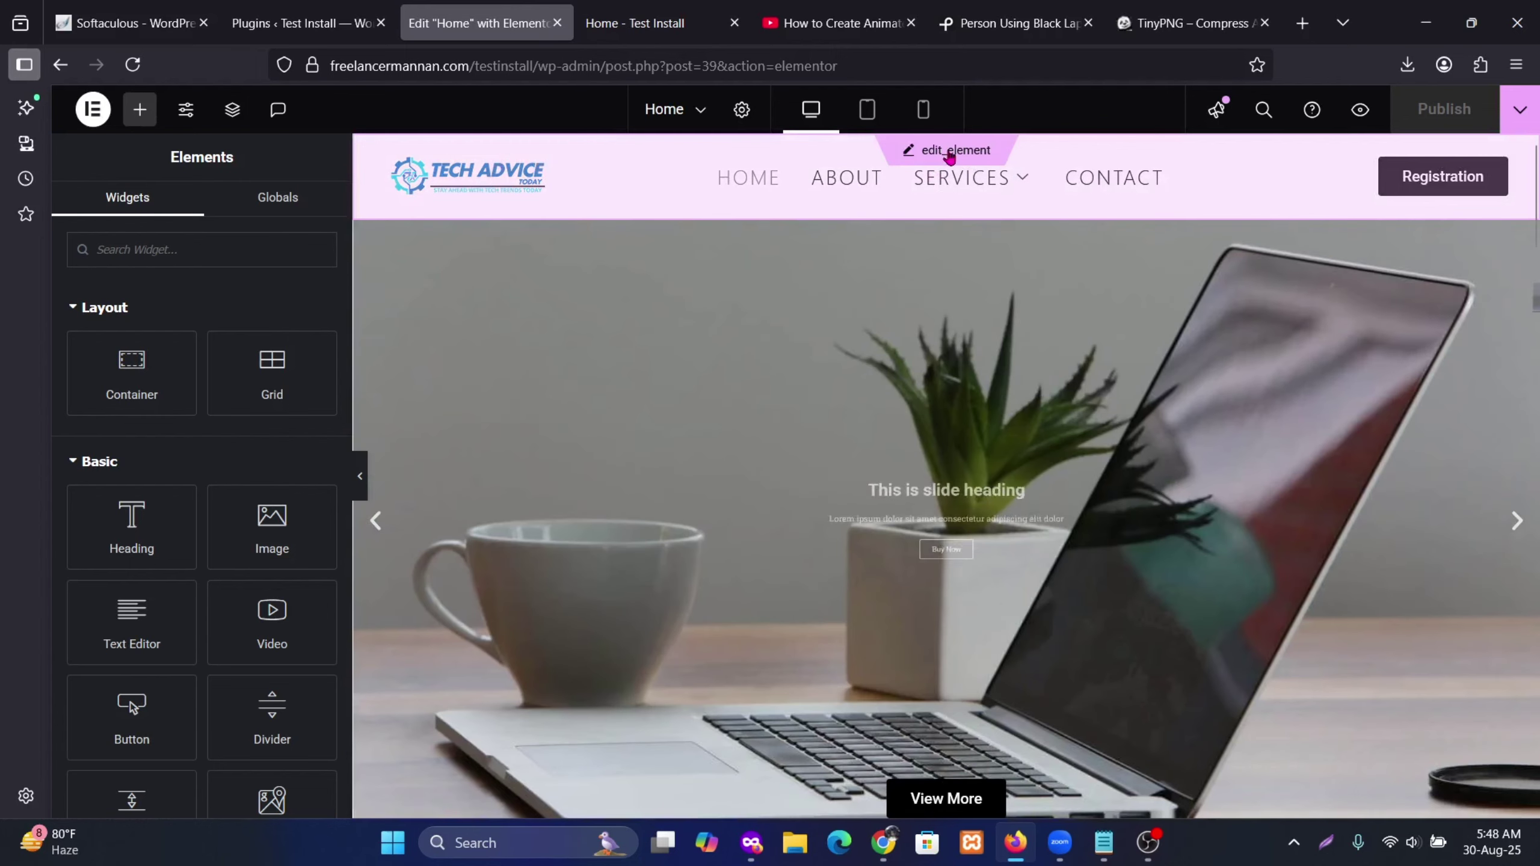
left_click(949, 152)
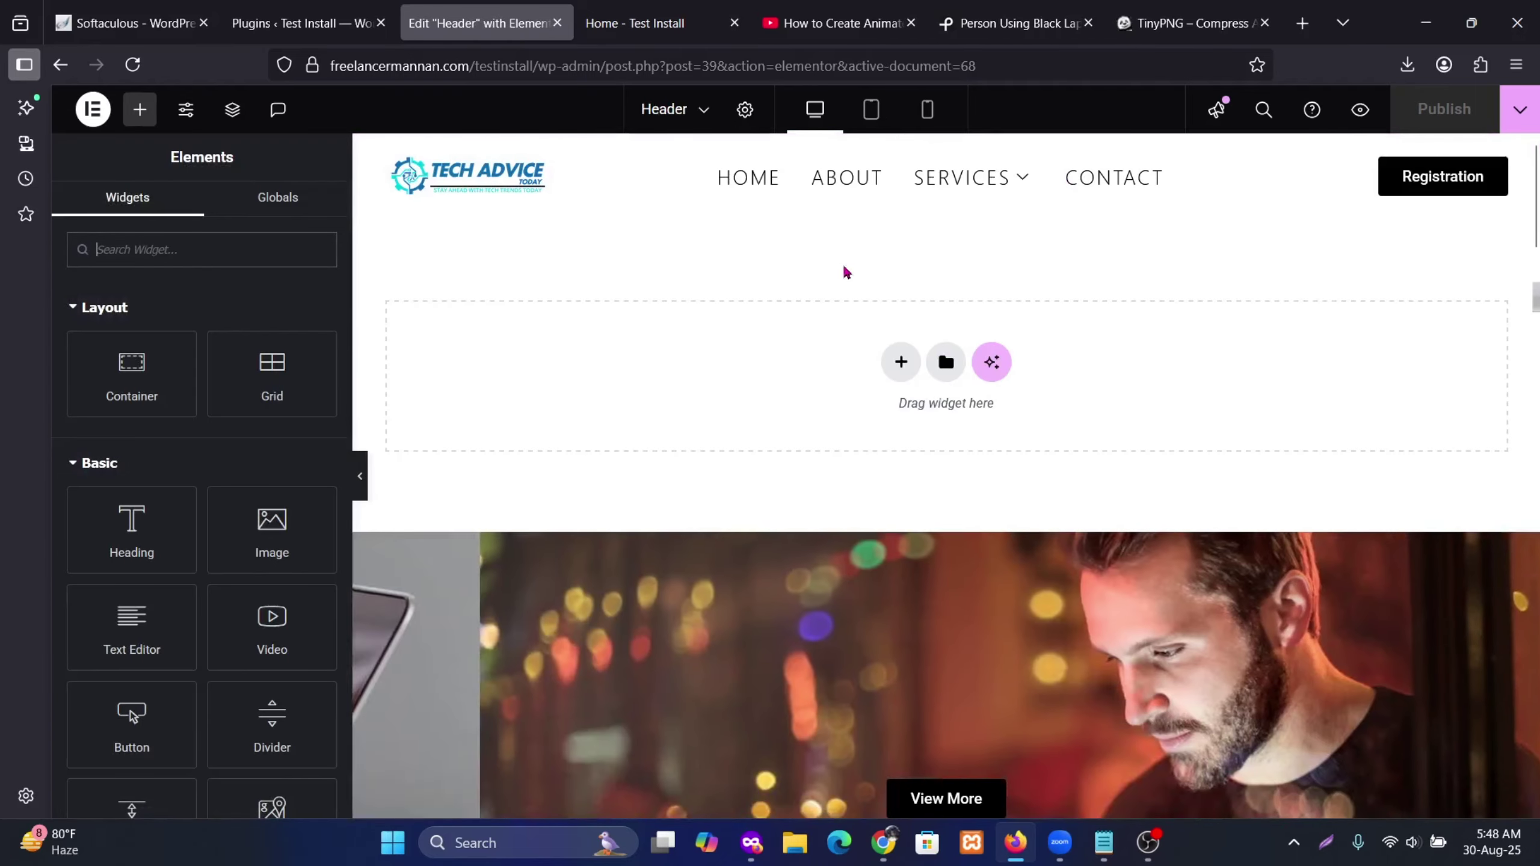
Step: Set the logo container's width to 40% in the header's mobile portrait preview, and select the menu container below it
left_click(933, 117)
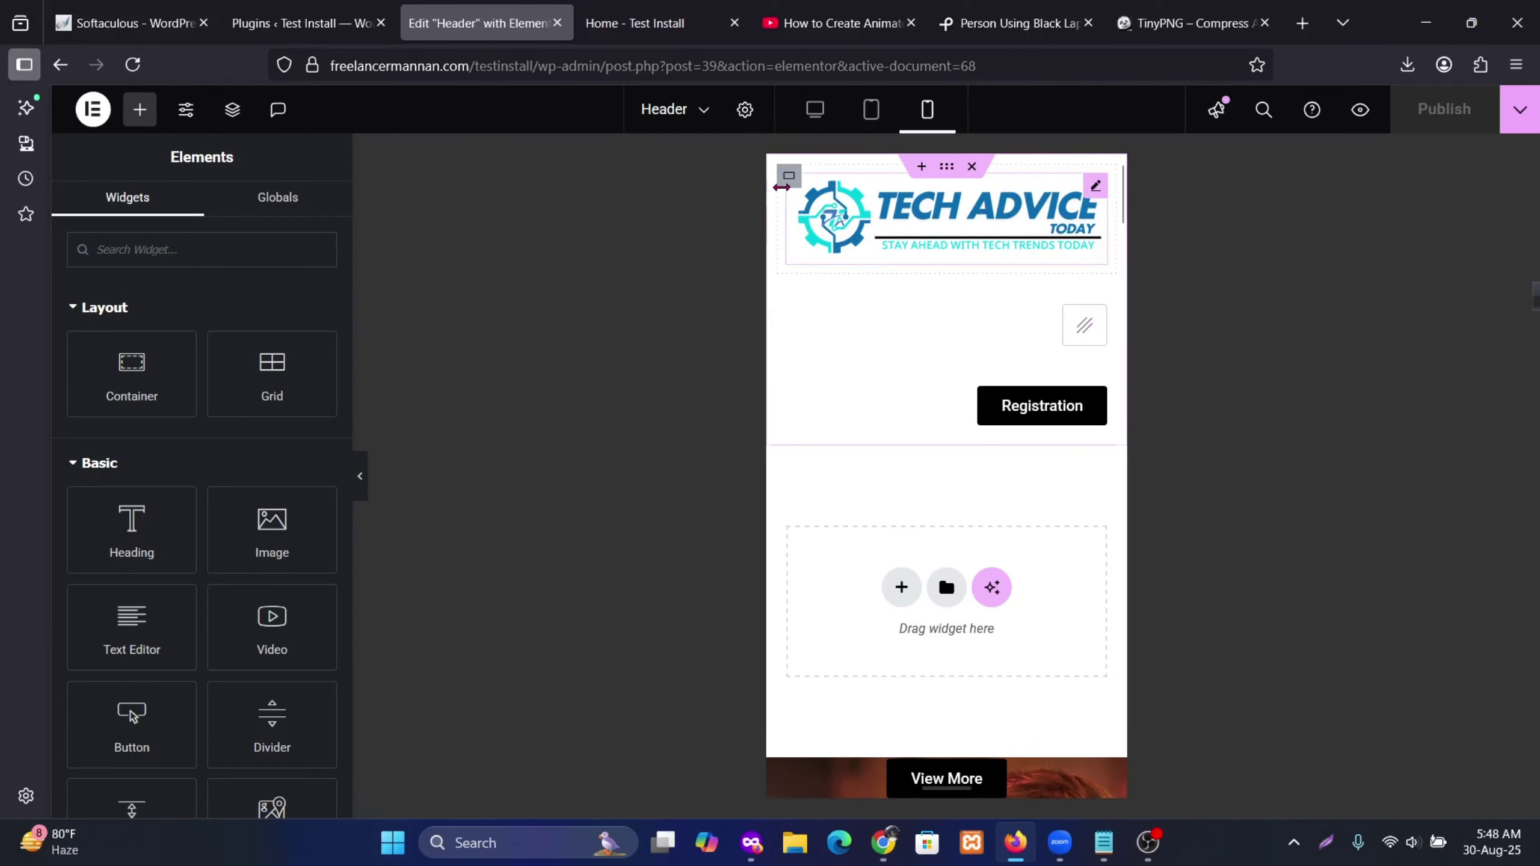
left_click(789, 178)
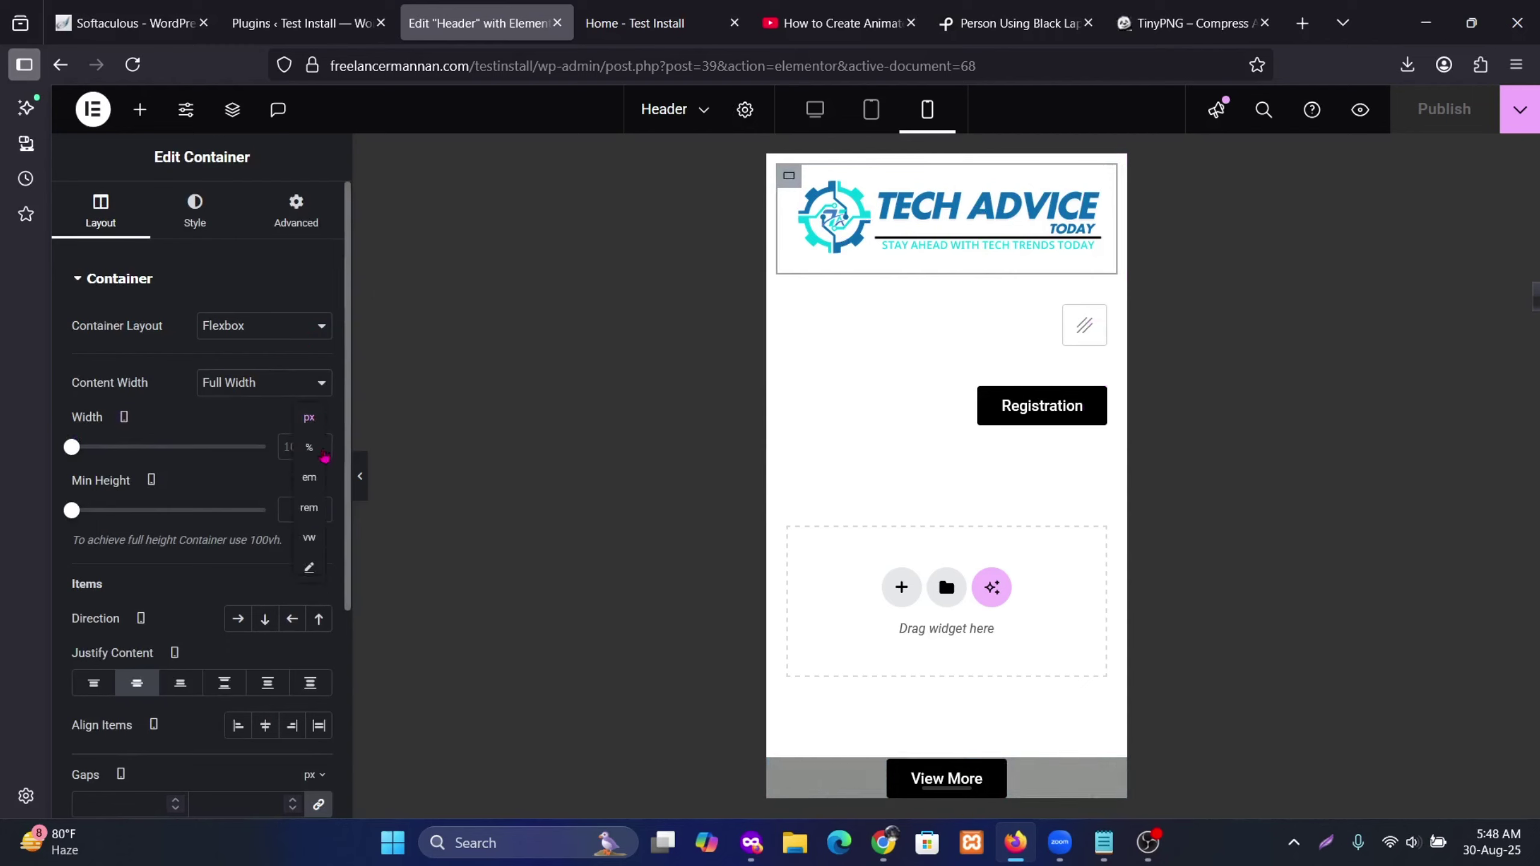
left_click(314, 446)
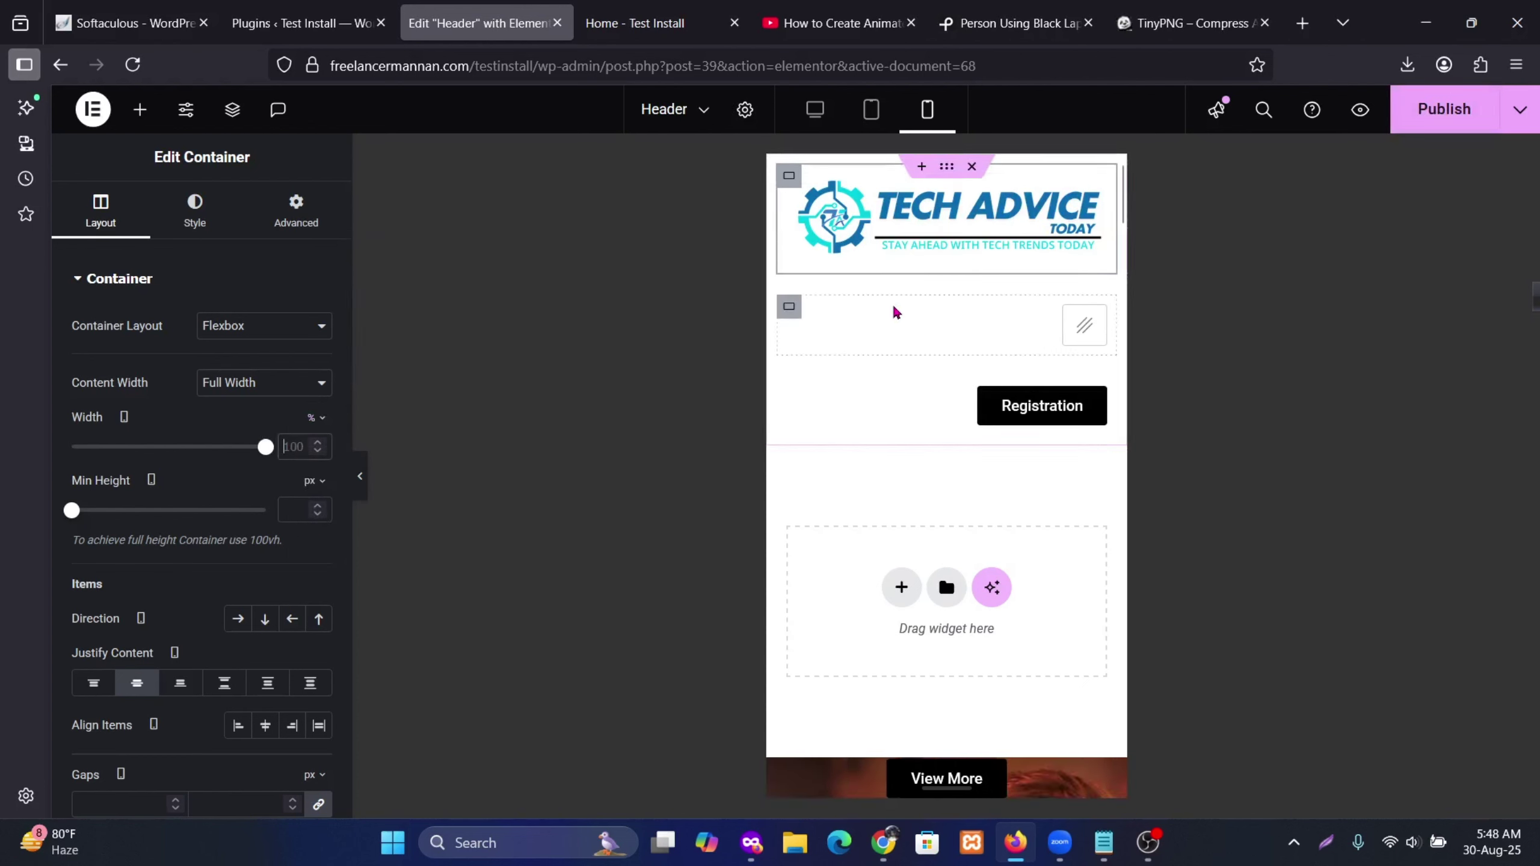
type("30")
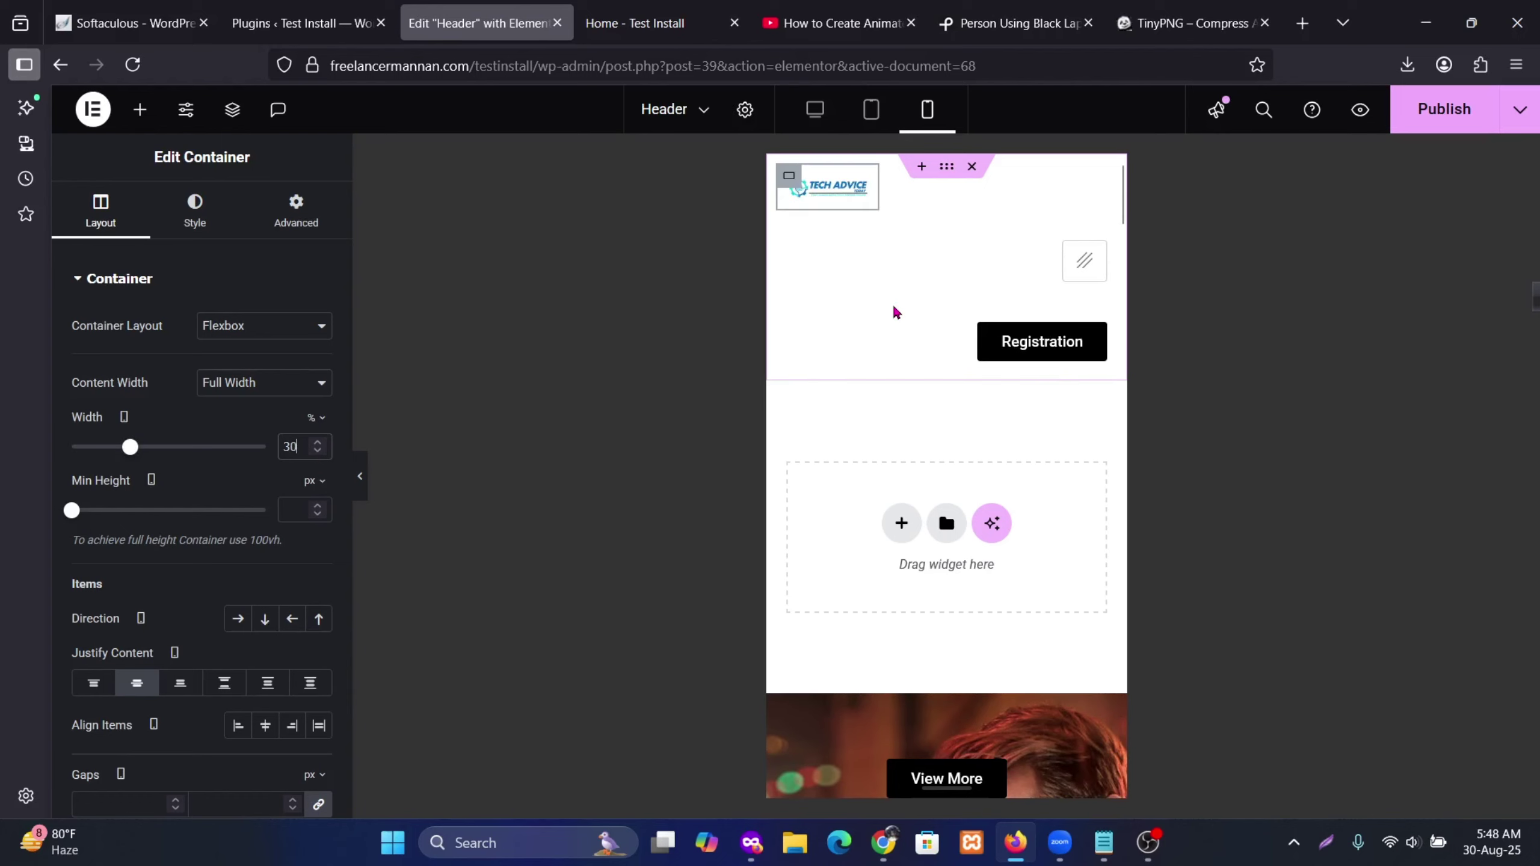
left_click(318, 443)
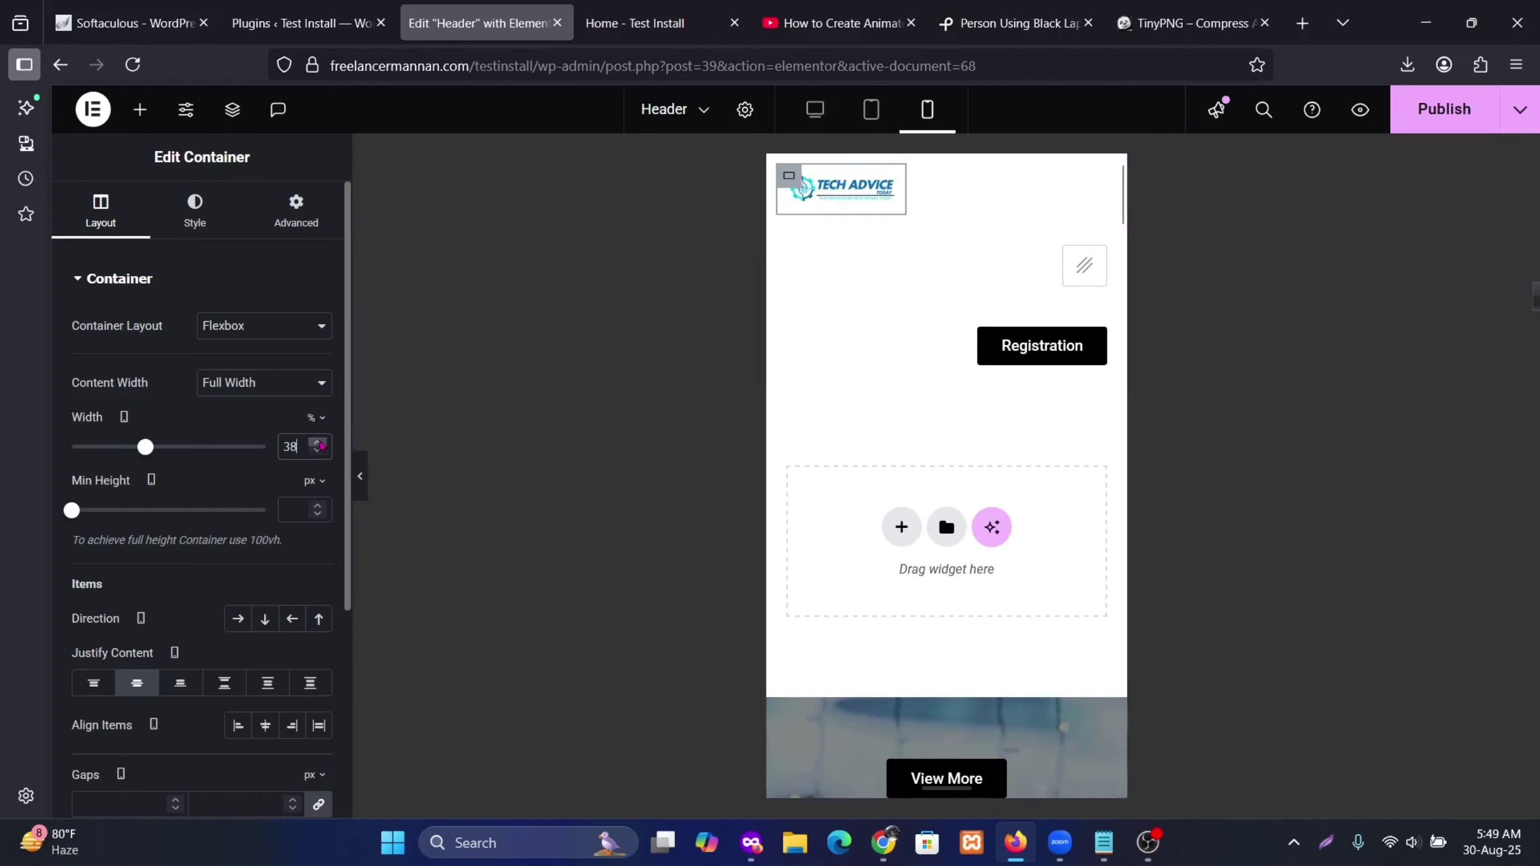
left_click(318, 443)
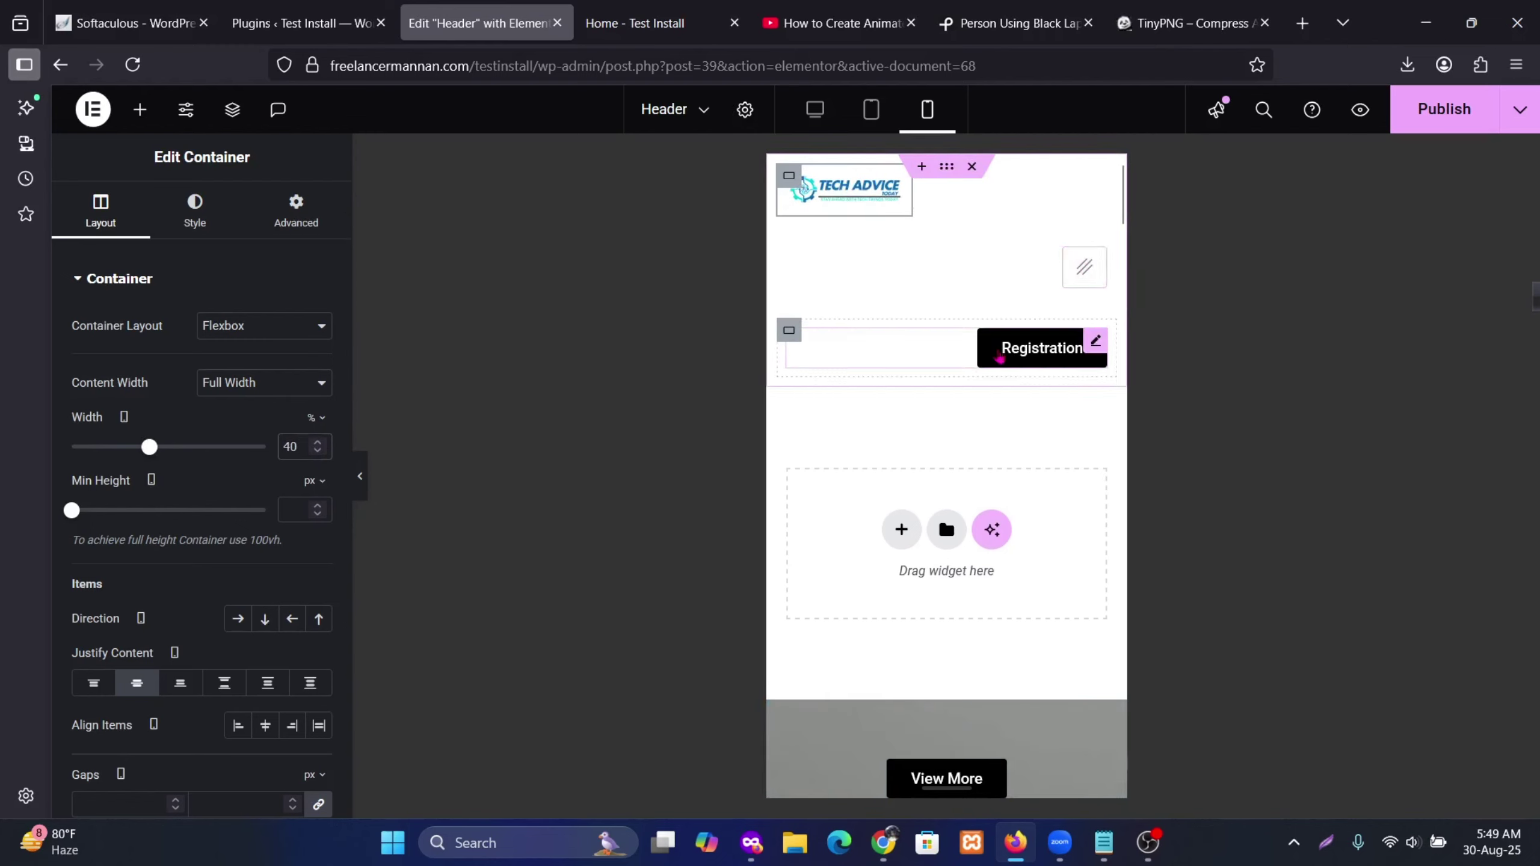
left_click(791, 260)
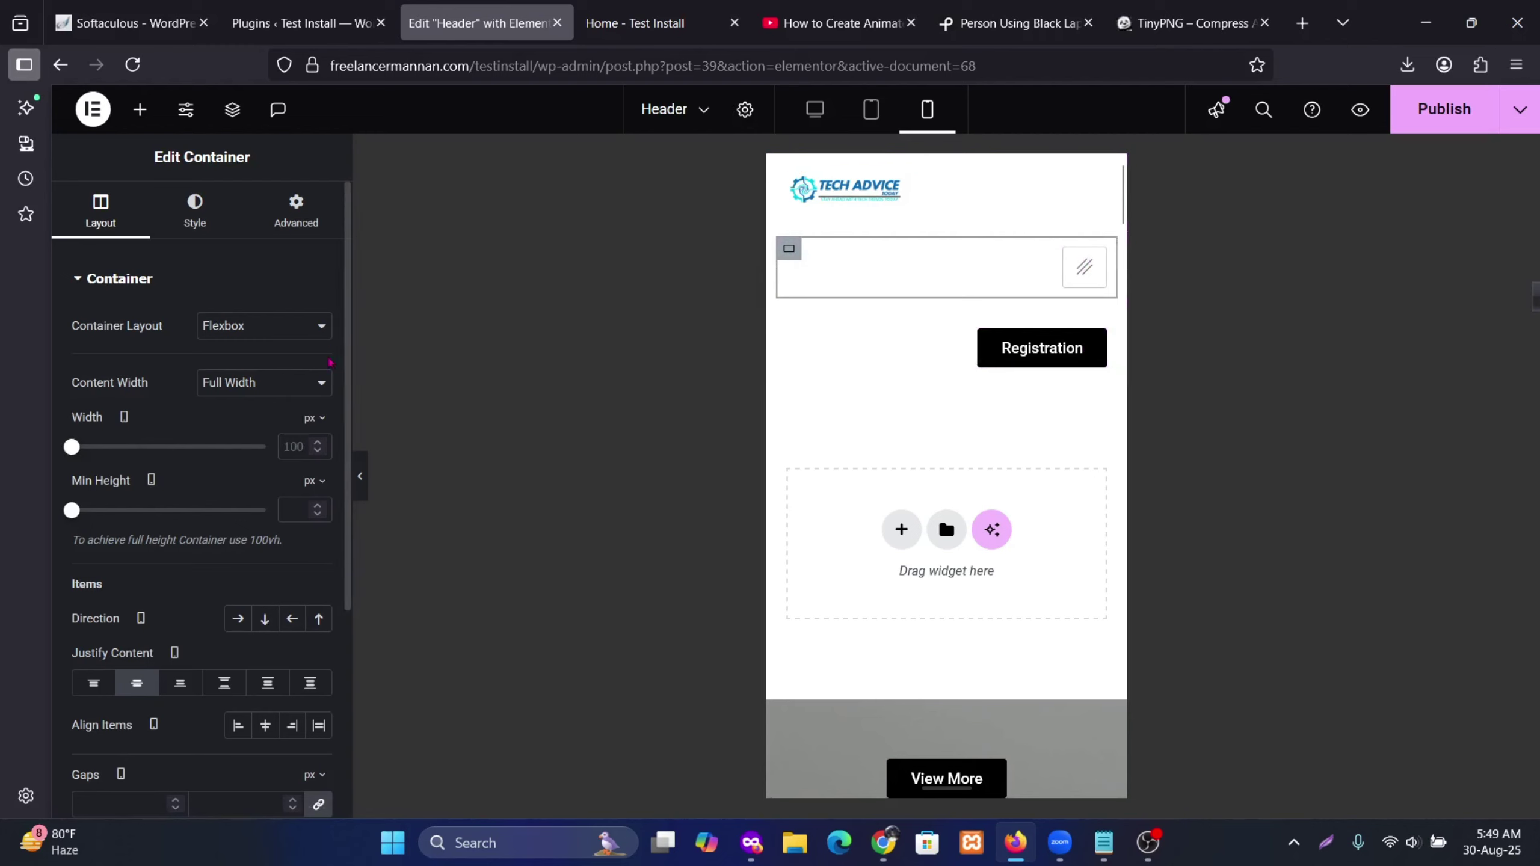
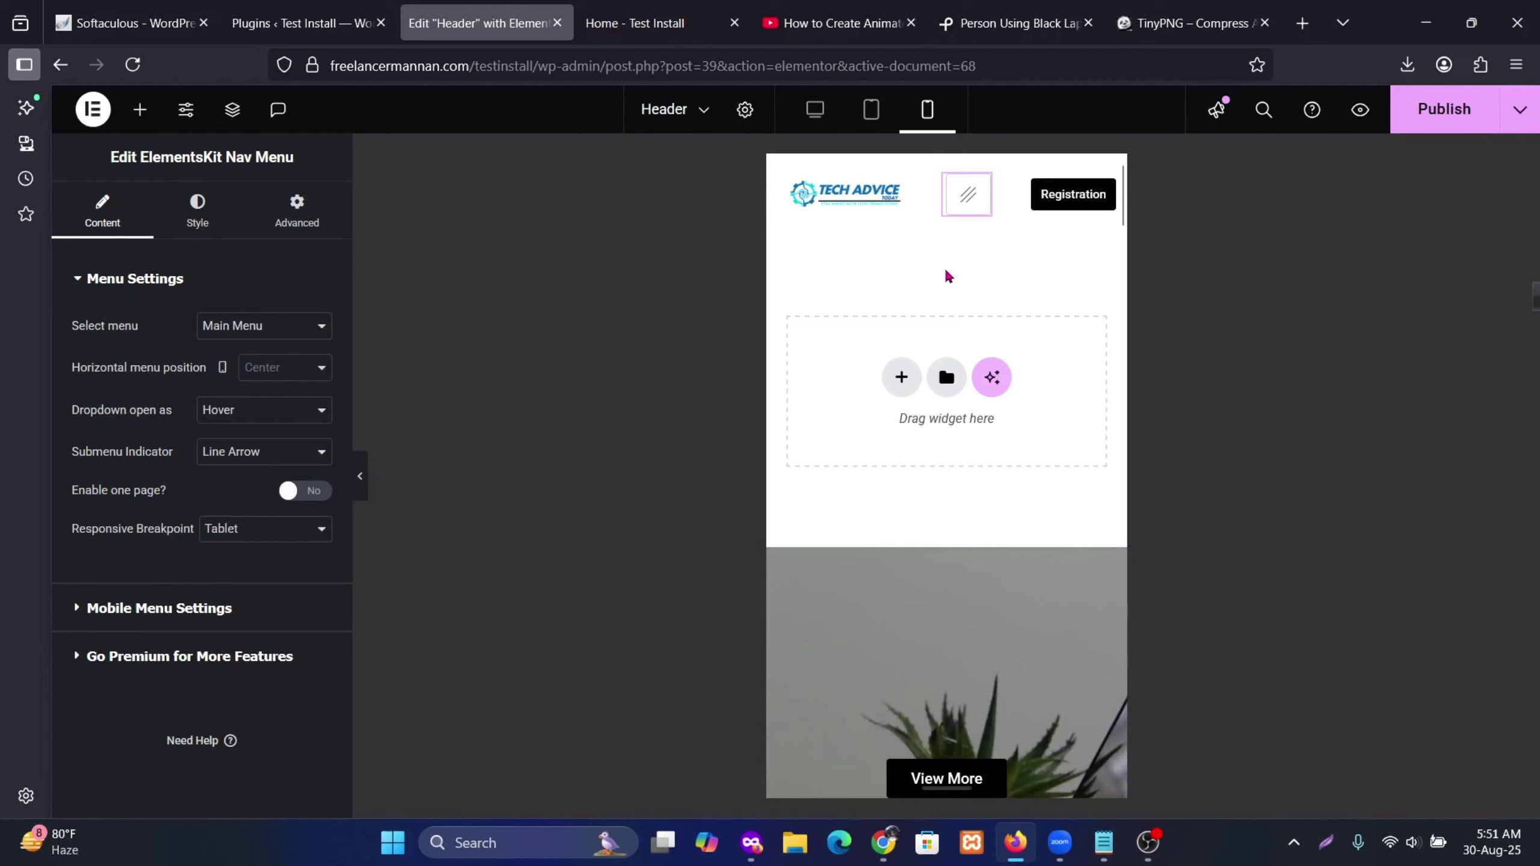
Step: Check the header's layout in the desktop, tablet portrait and mobile portrait previews, ending in the desktop preview
left_click(815, 112)
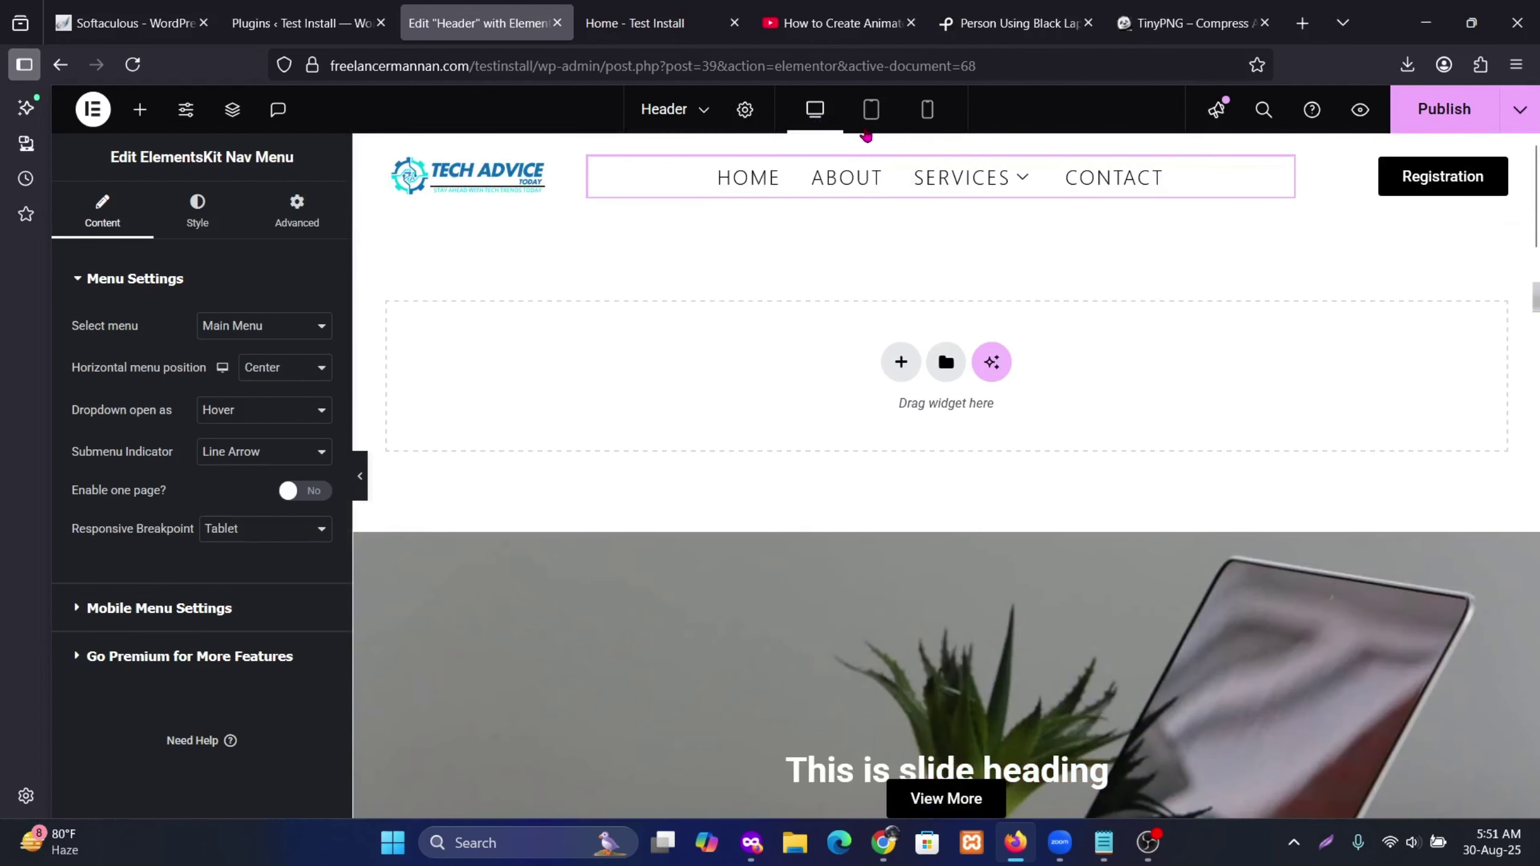
left_click(871, 109)
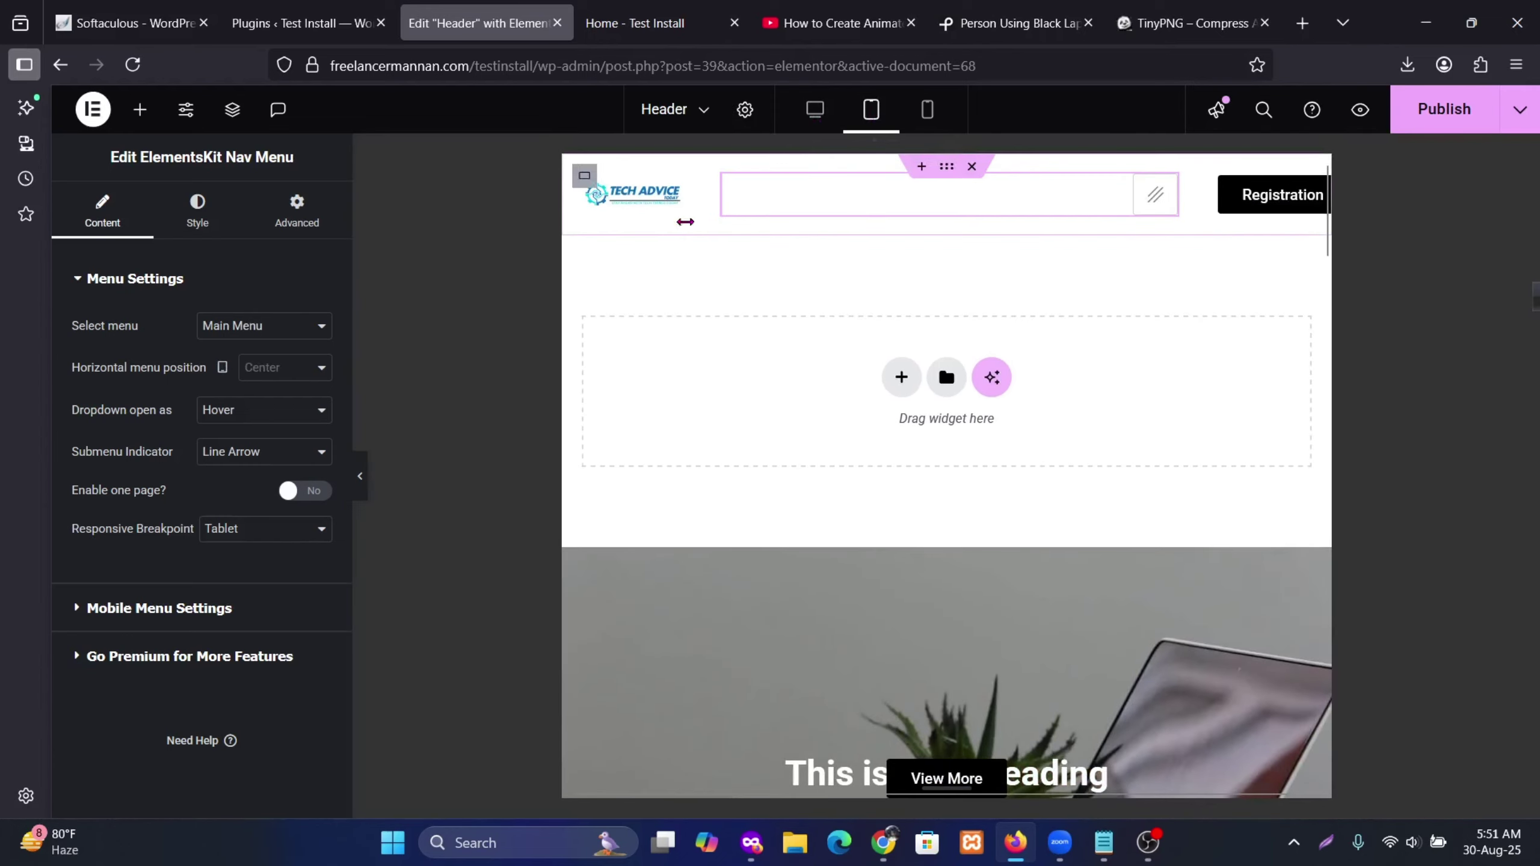
left_click(927, 109)
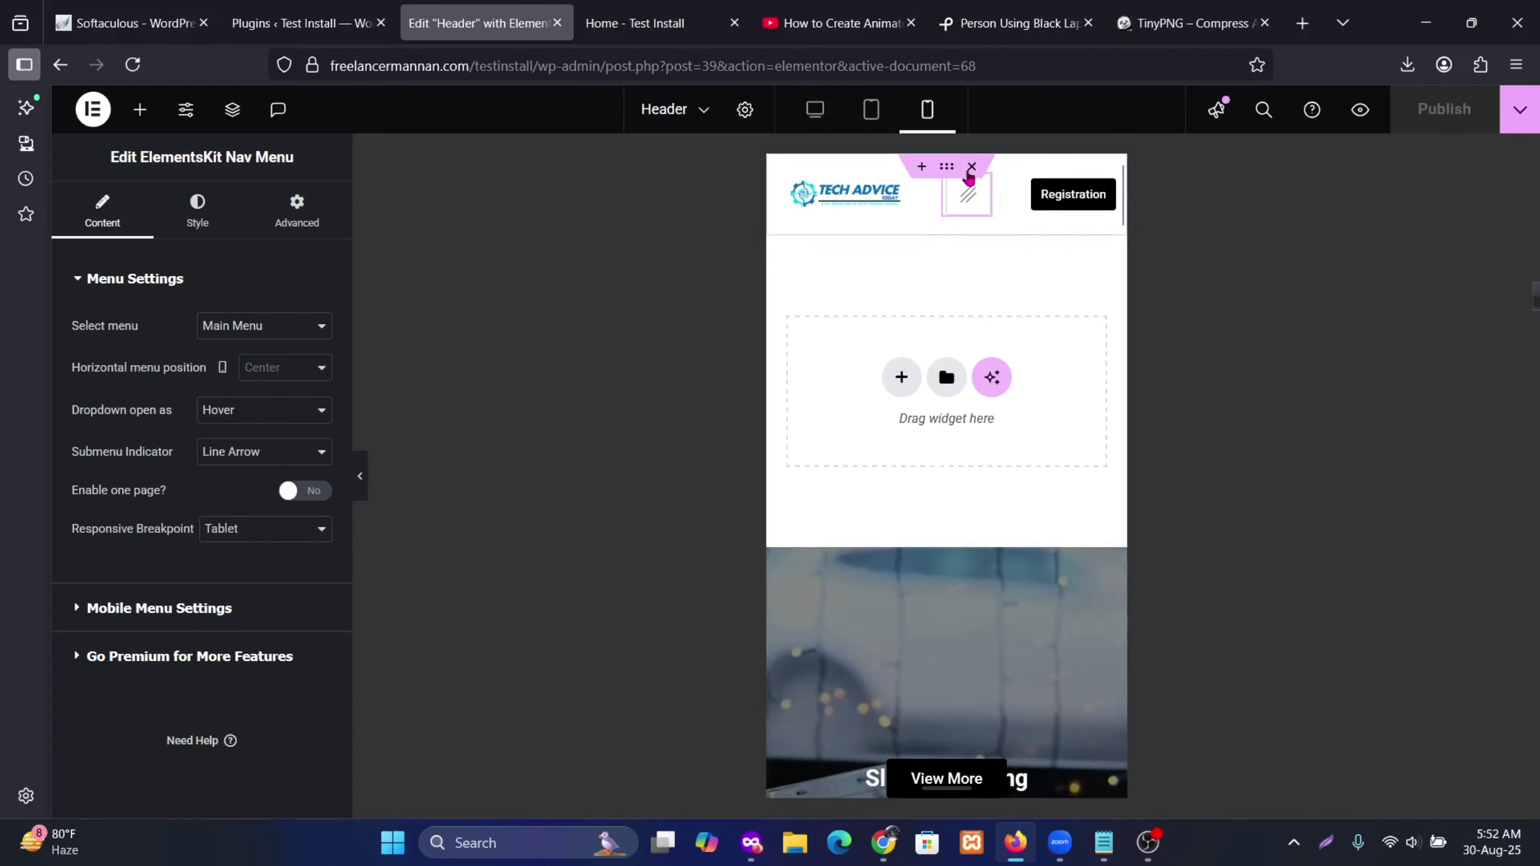
scroll(1017, 460, "down", 3)
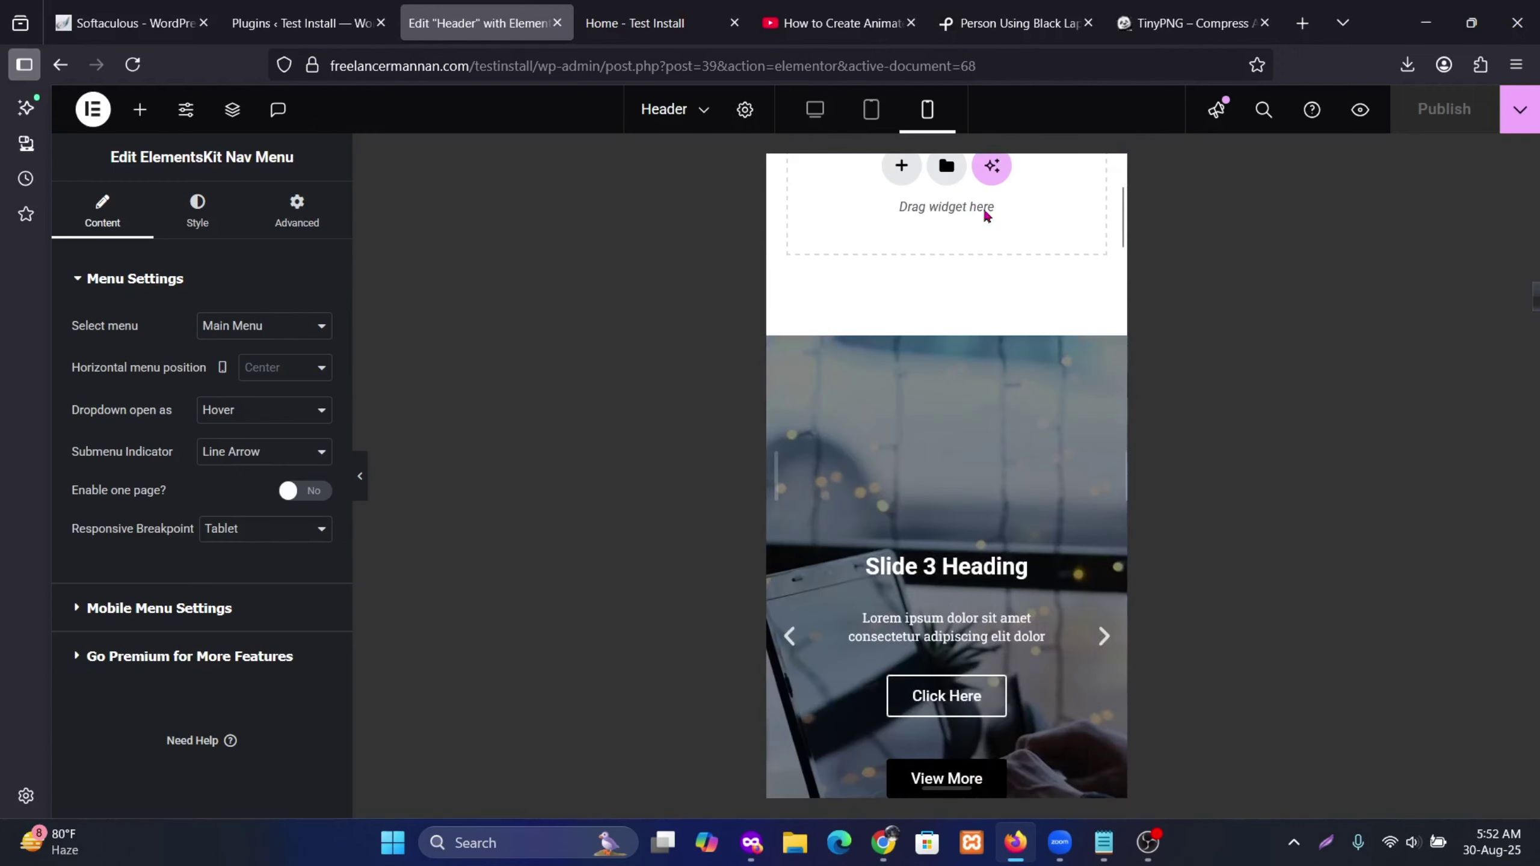
left_click(814, 109)
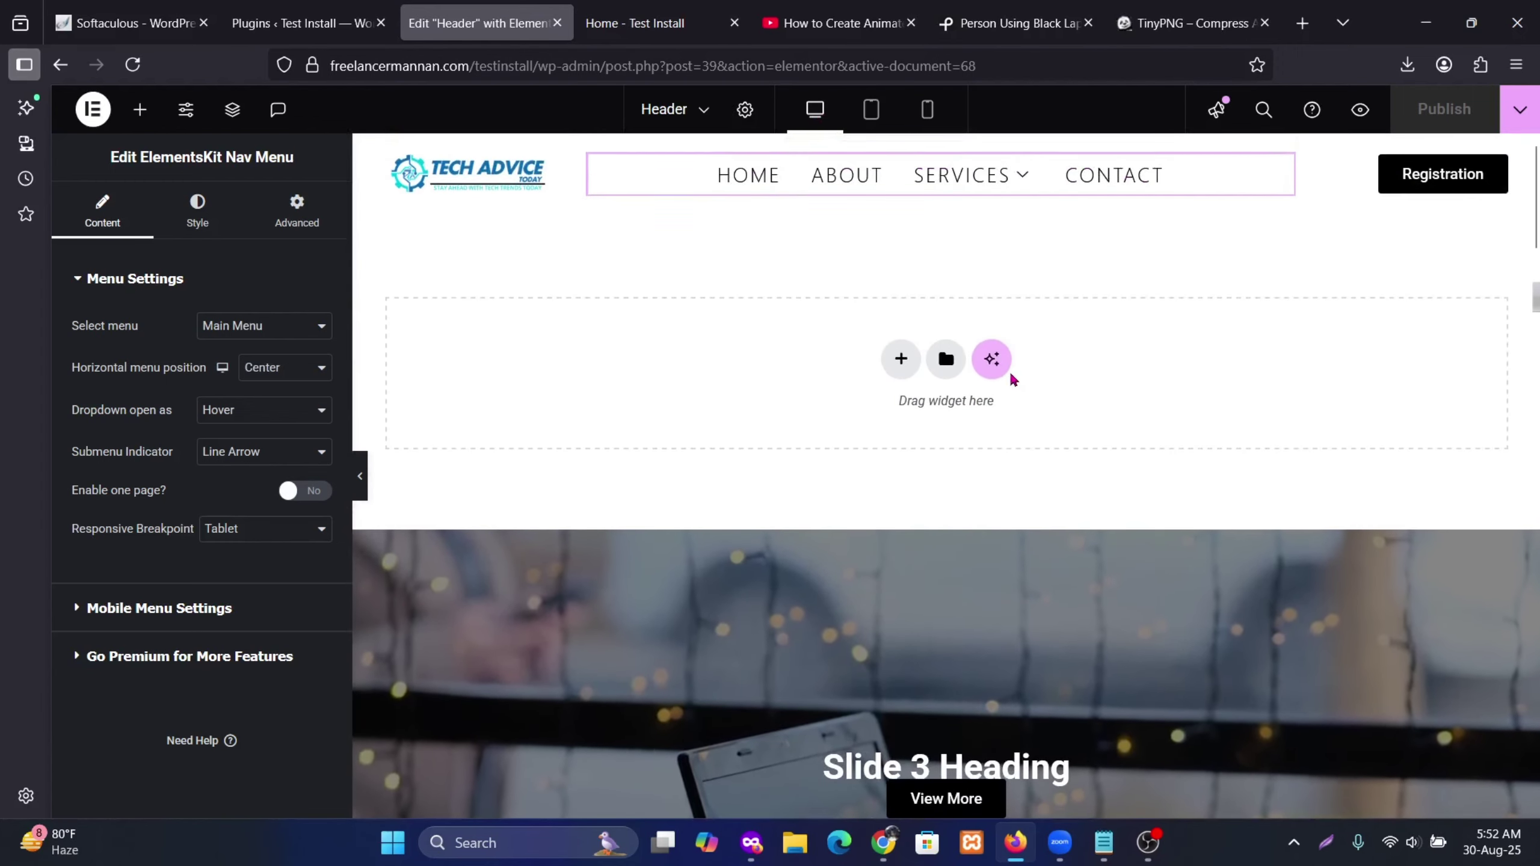
scroll(1030, 370, "down", 5)
Step: Switch back to editing the Home page and check its header and slider in the mobile portrait preview
left_click(971, 232)
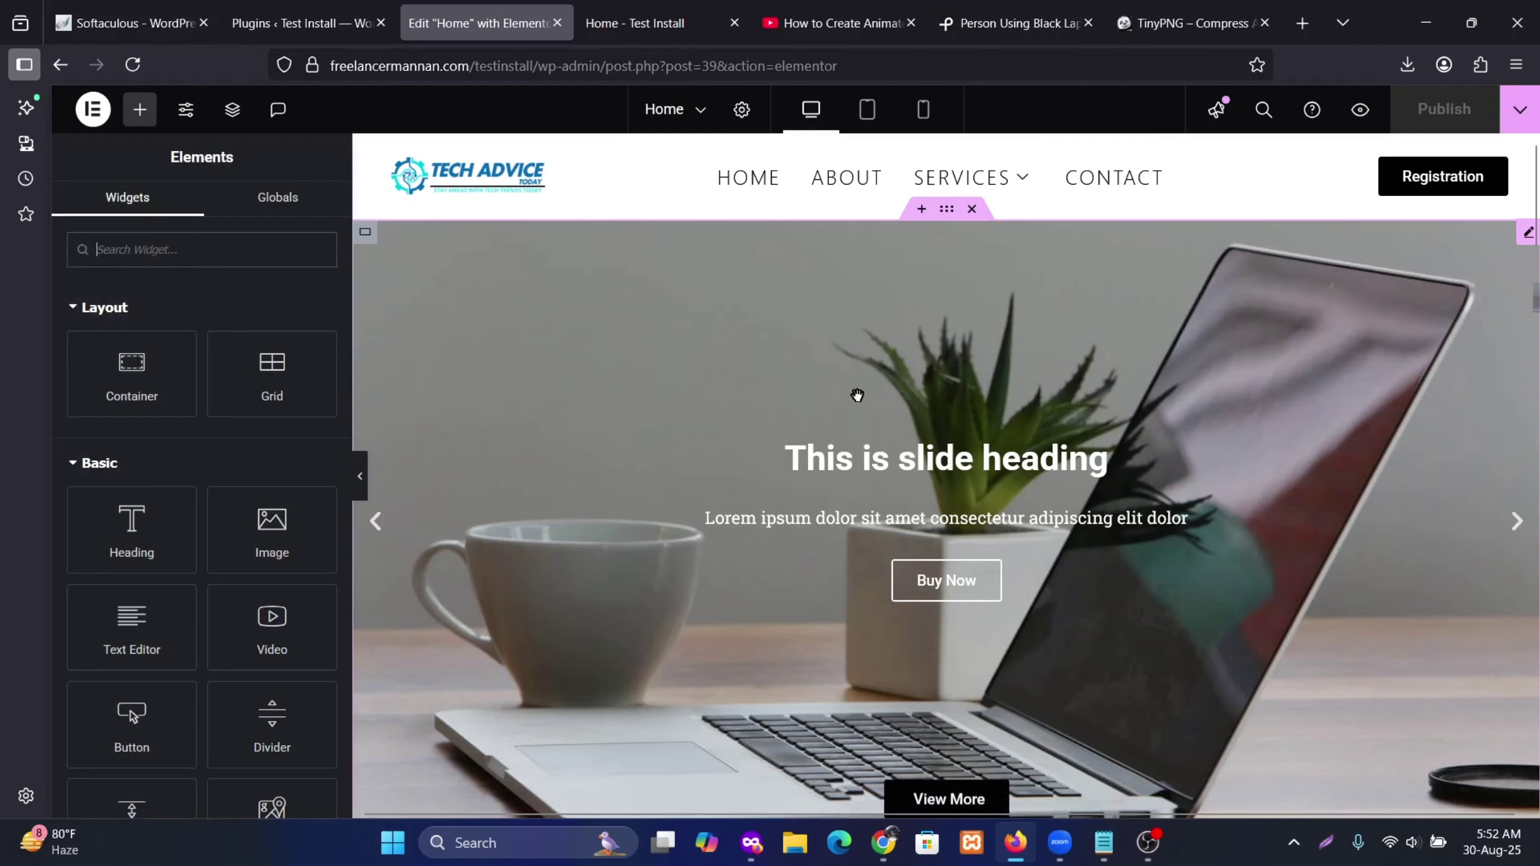
left_click(922, 109)
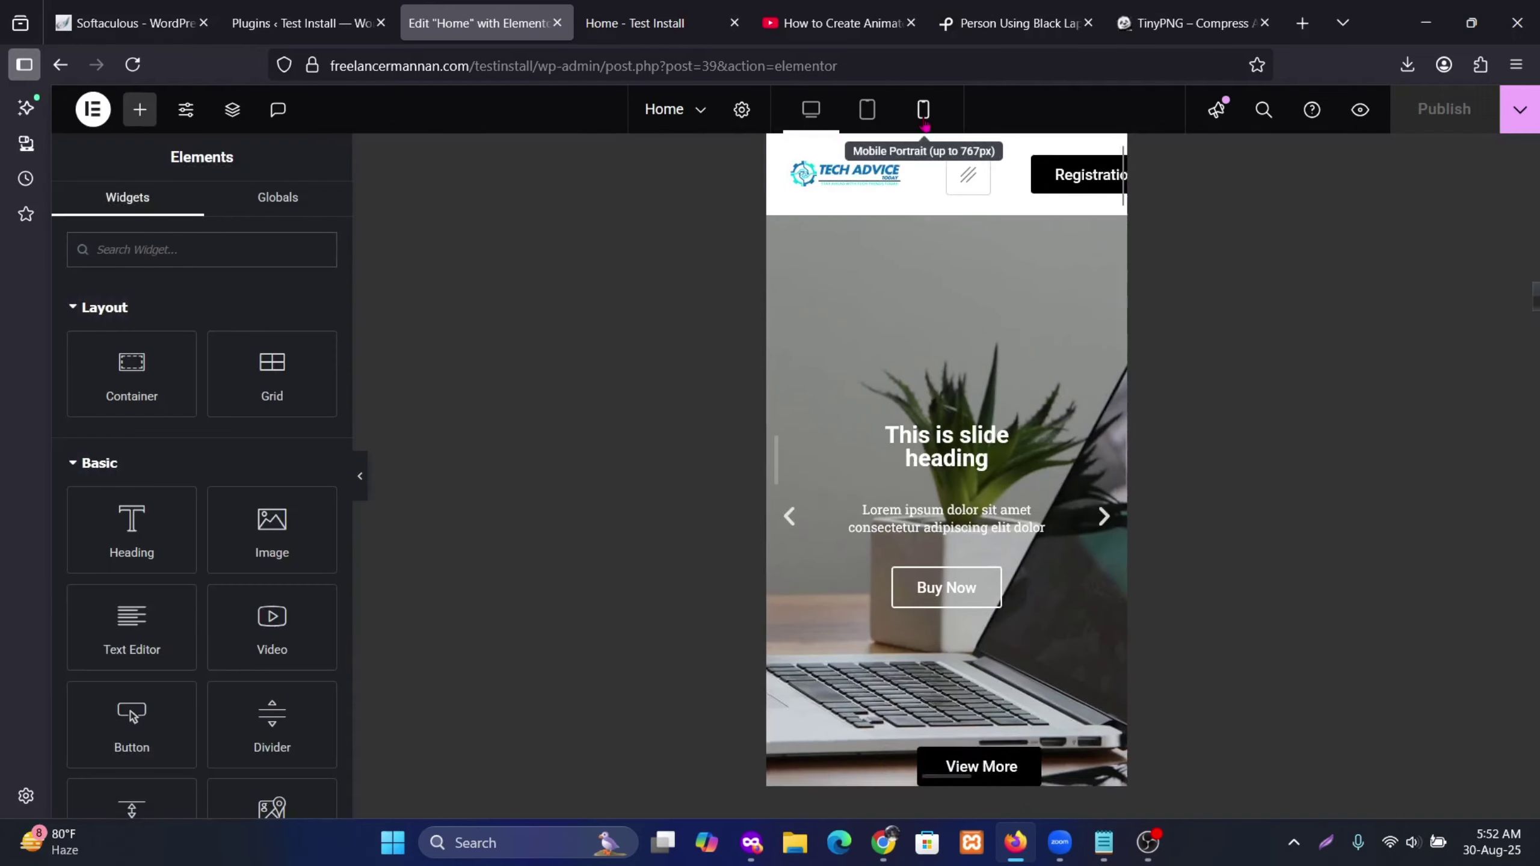
scroll(977, 472, "down", 3)
scroll(977, 472, "down", 3)
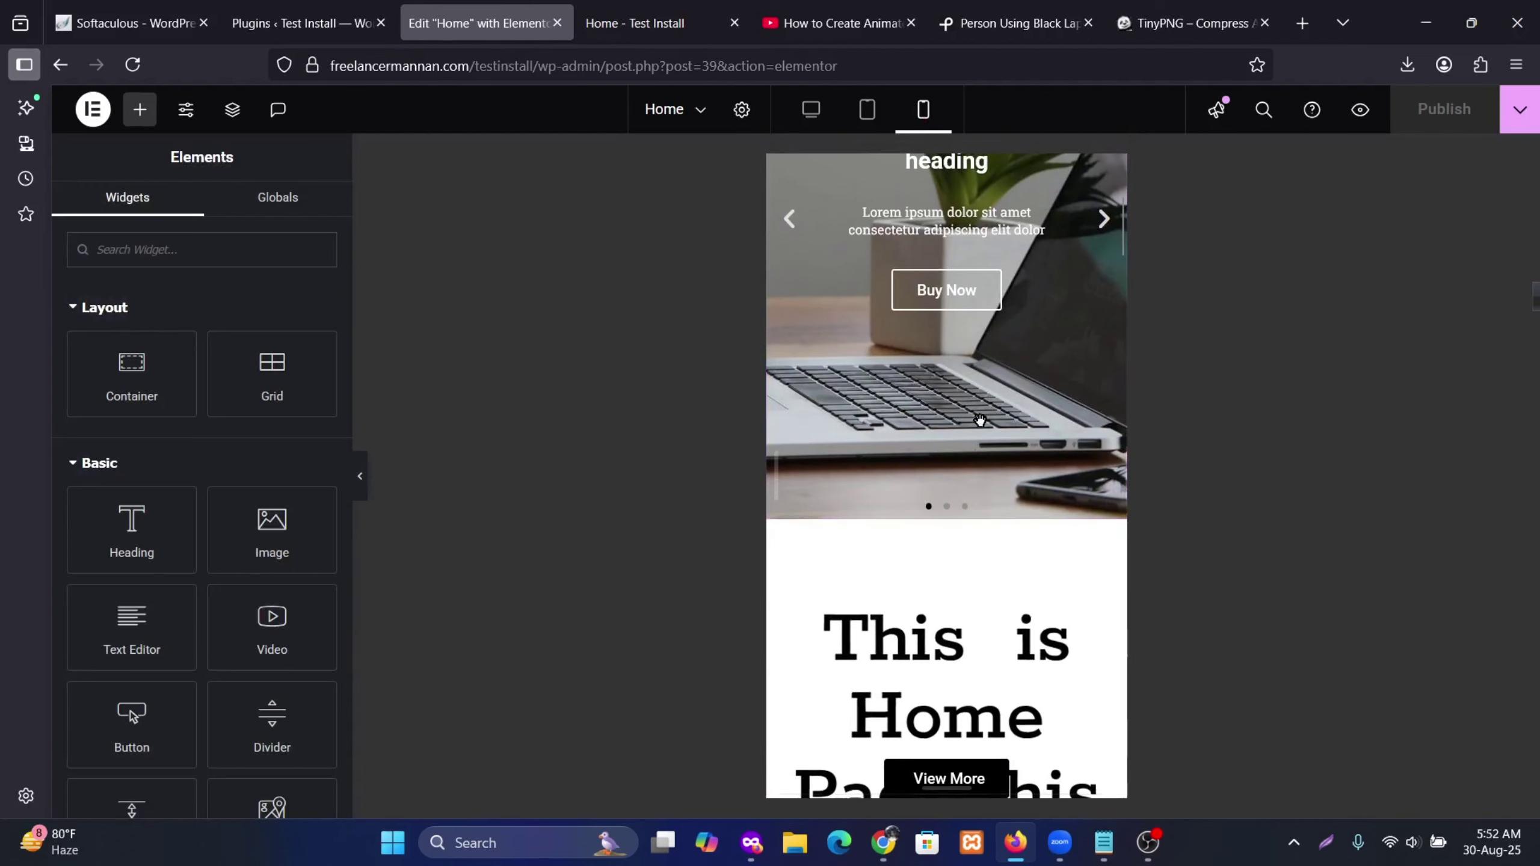
scroll(976, 420, "up", 5)
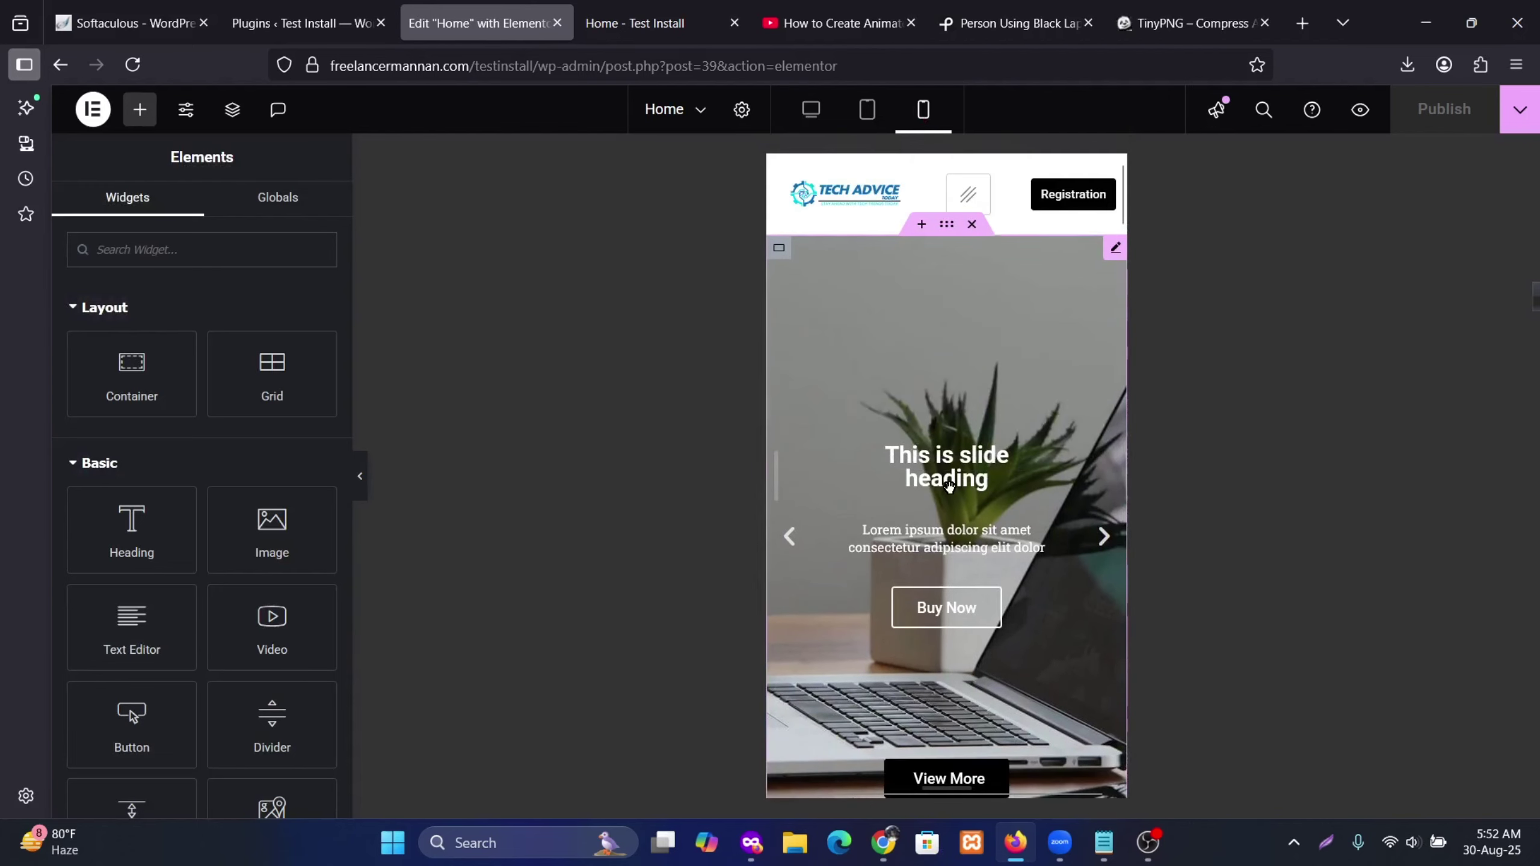
scroll(947, 488, "down", 2)
scroll(961, 444, "up", 2)
Step: Set the Slides widget's mobile height to 228 px and compare the slider in the desktop and mobile previews
left_click(1114, 252)
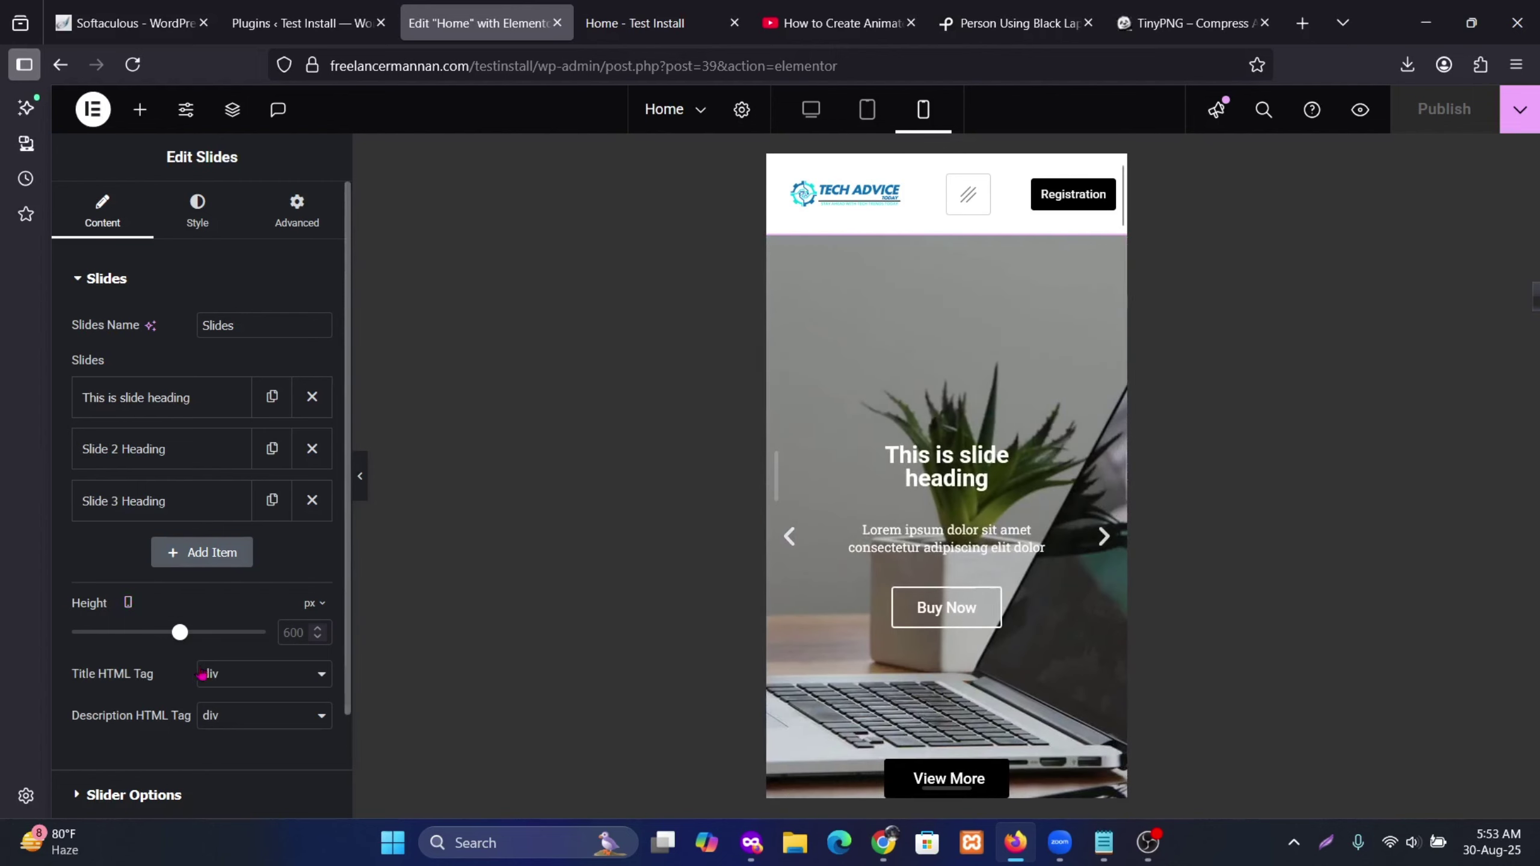
left_click_drag(187, 645, 108, 644)
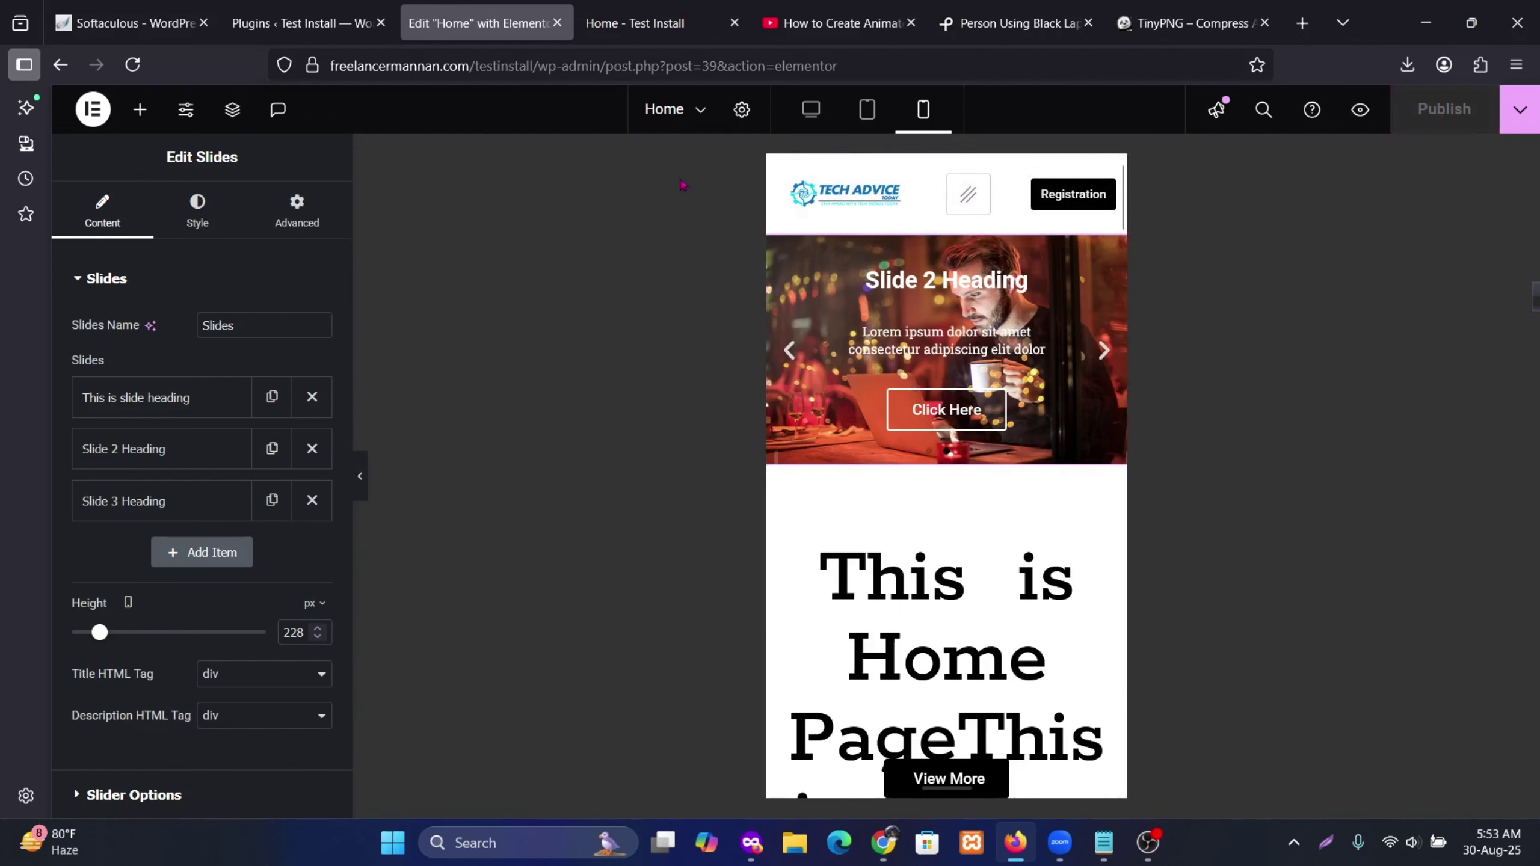
left_click(811, 110)
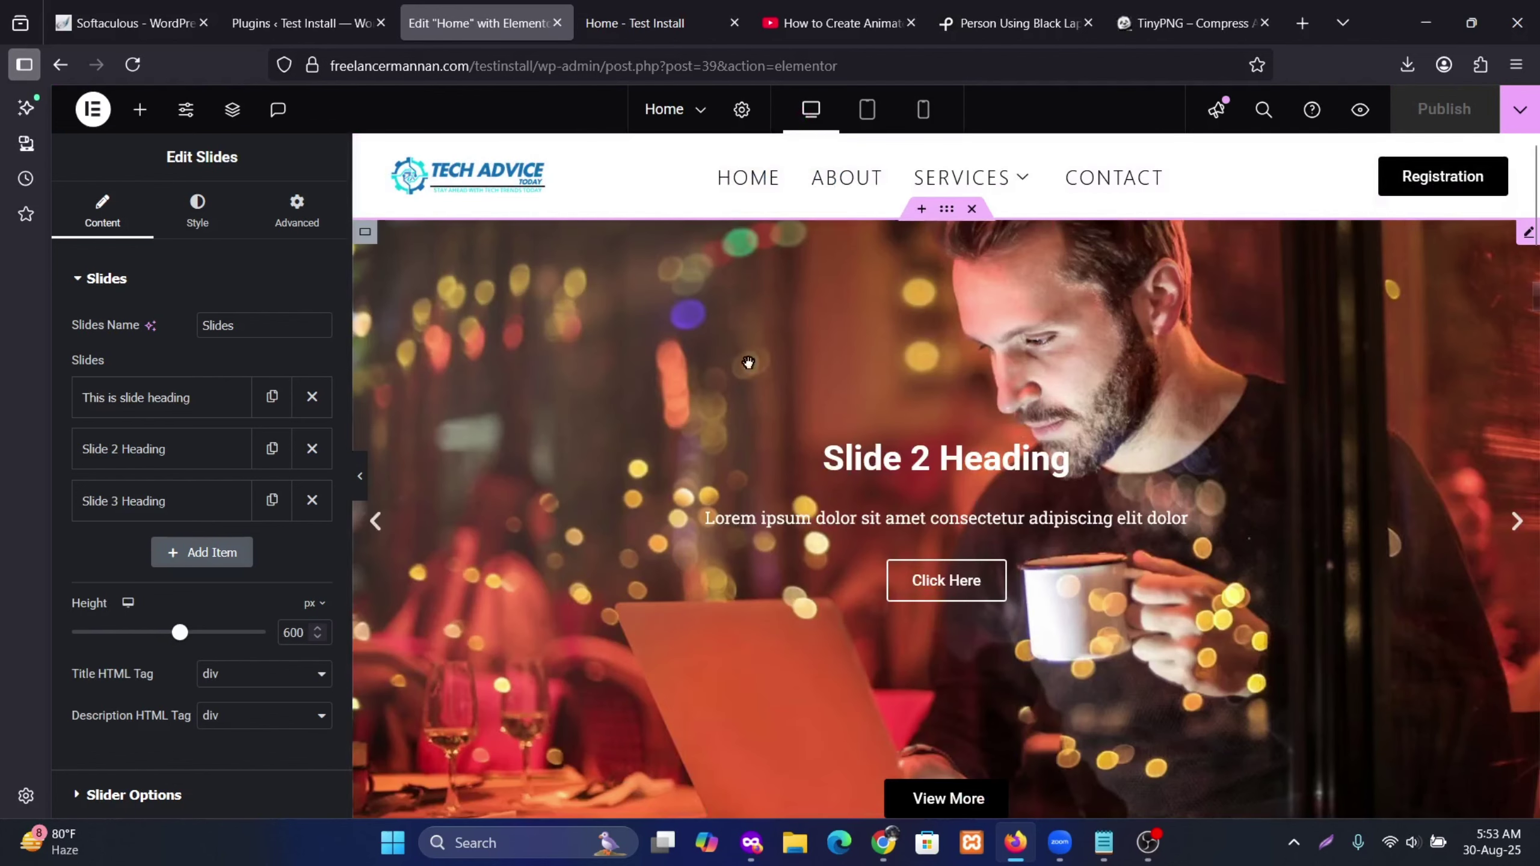
left_click(927, 129)
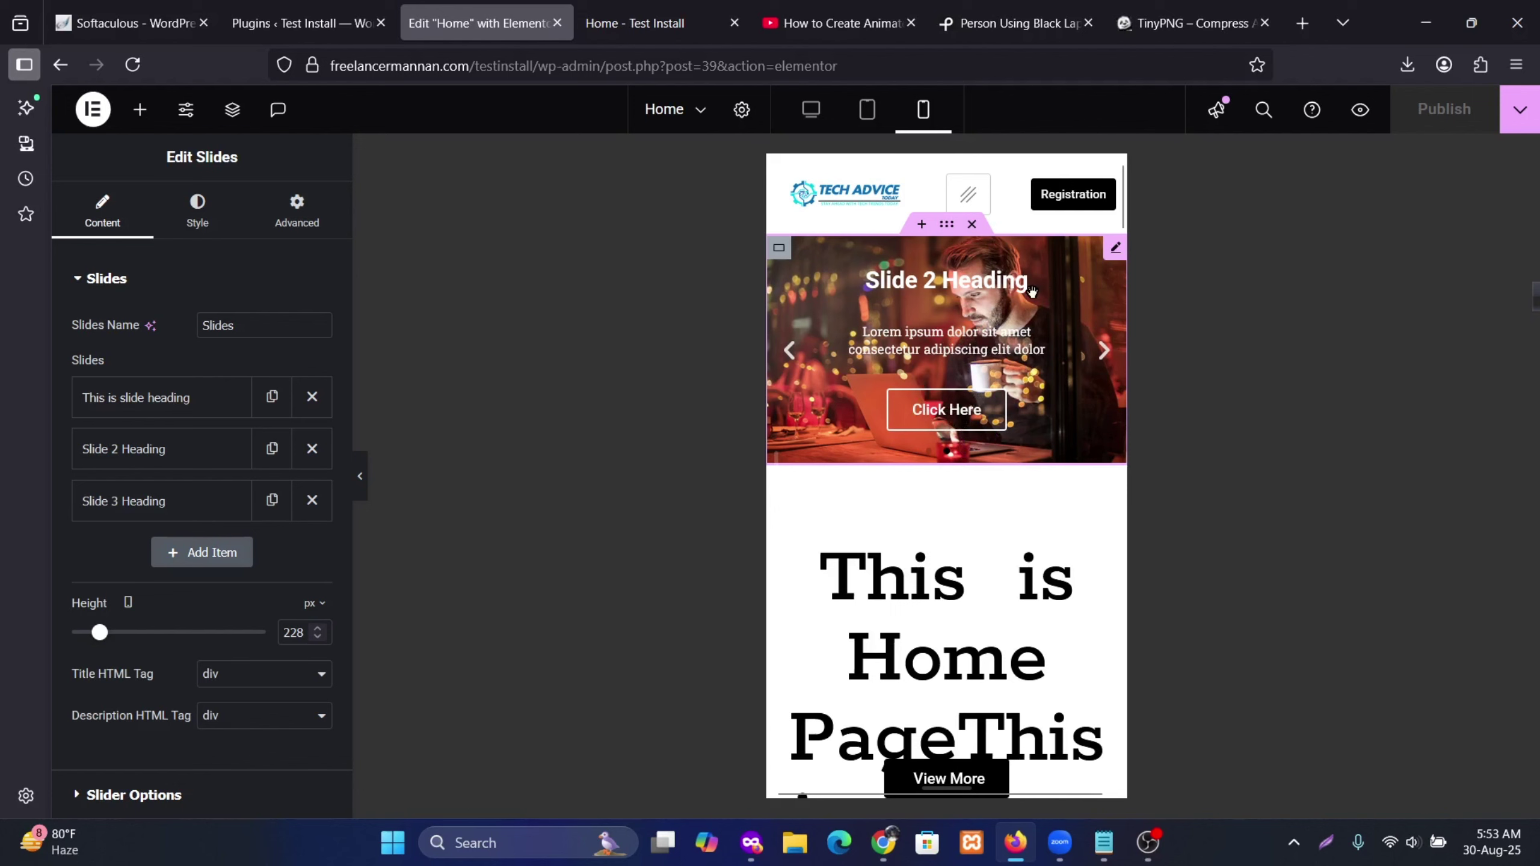
Step: Set the typography size of the heading below the slider to 24 px for mobile
scroll(1031, 487, "down", 3)
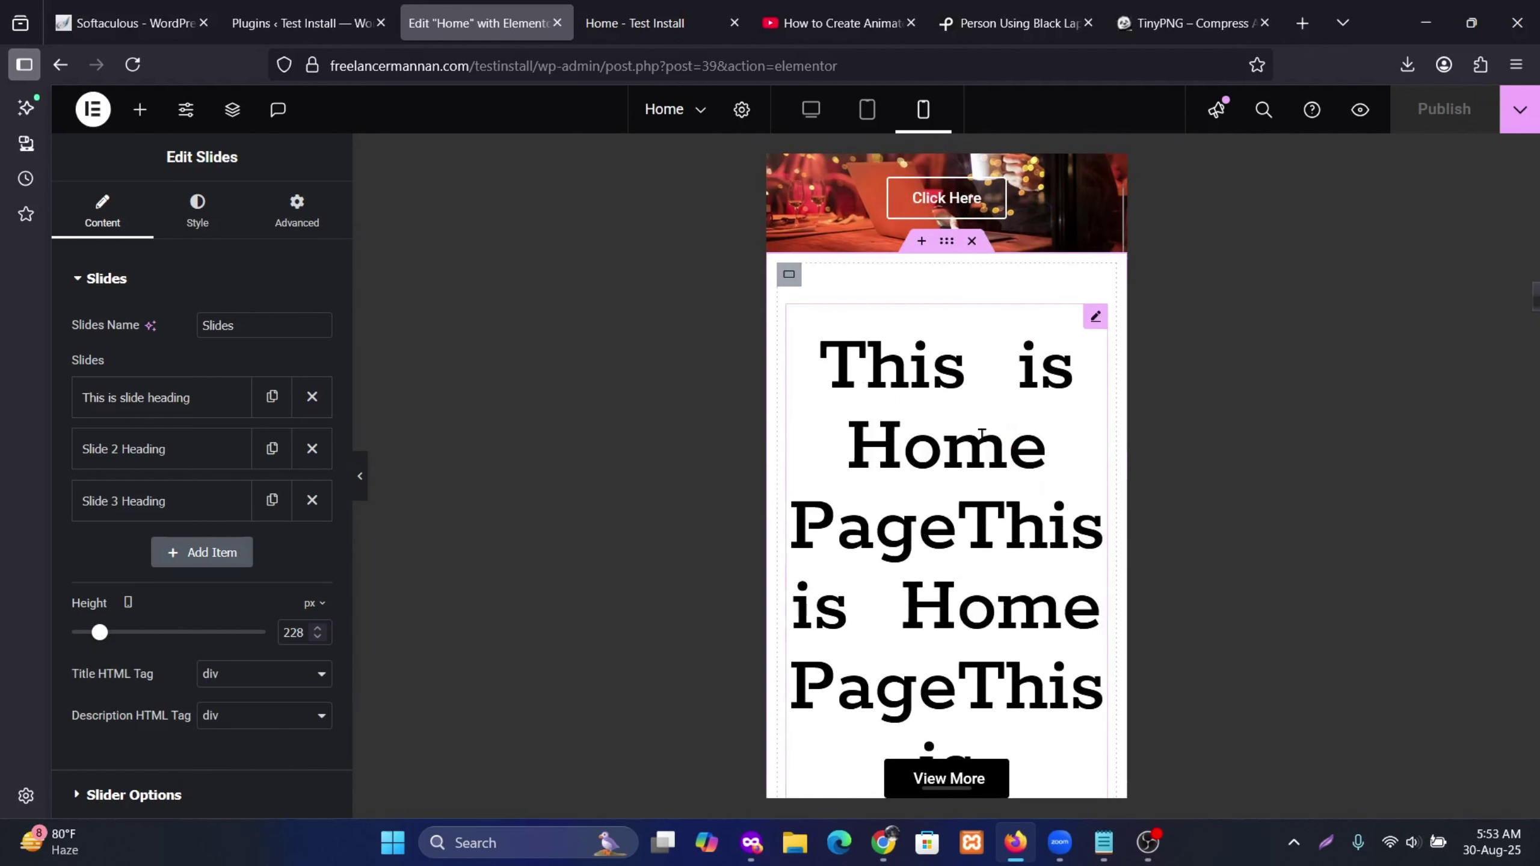
scroll(981, 433, "down", 2)
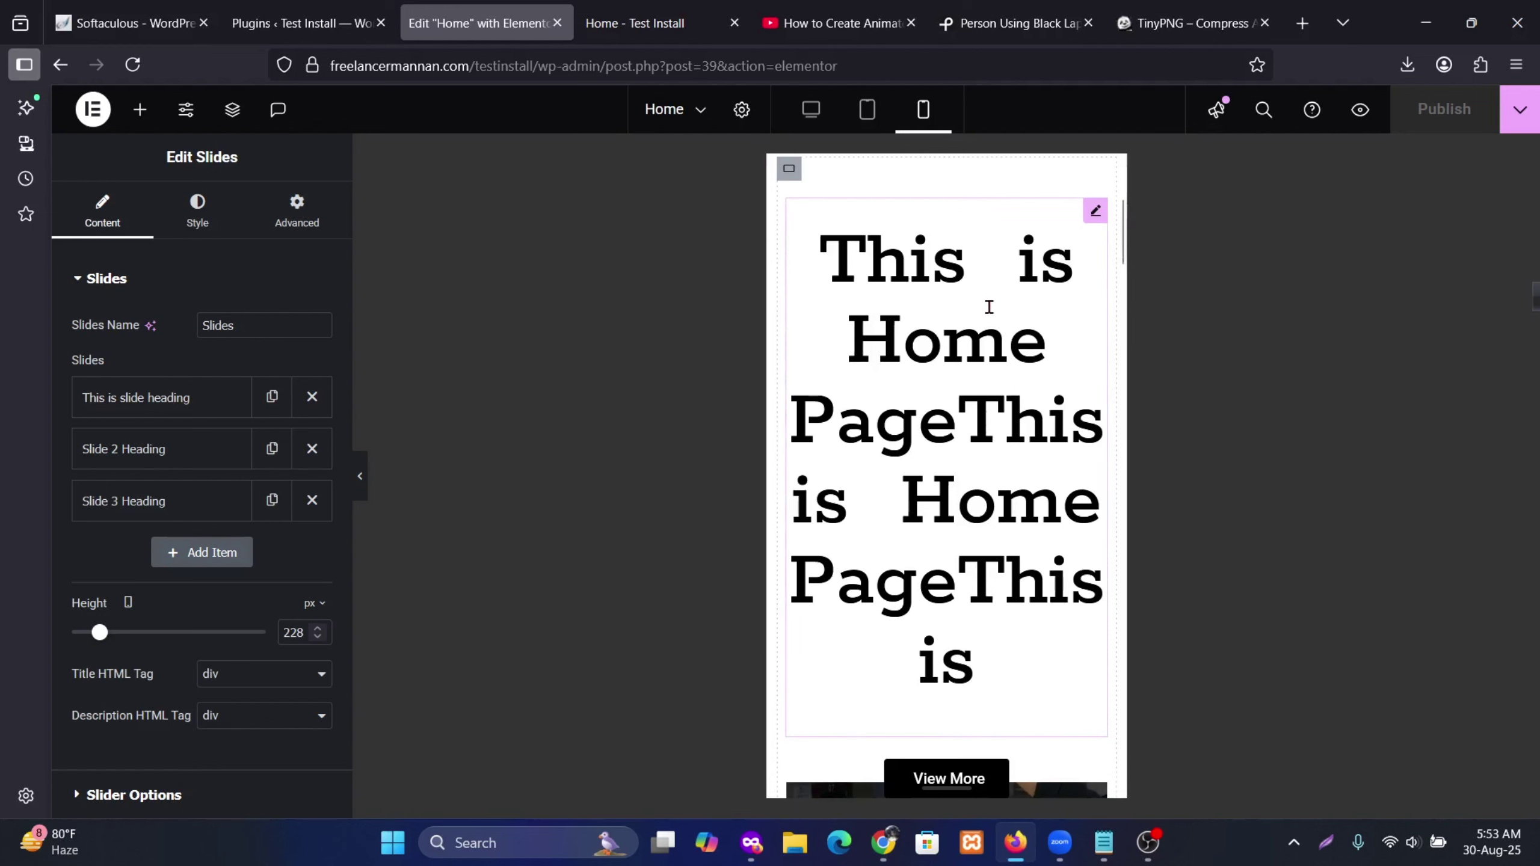
scroll(976, 328, "up", 3)
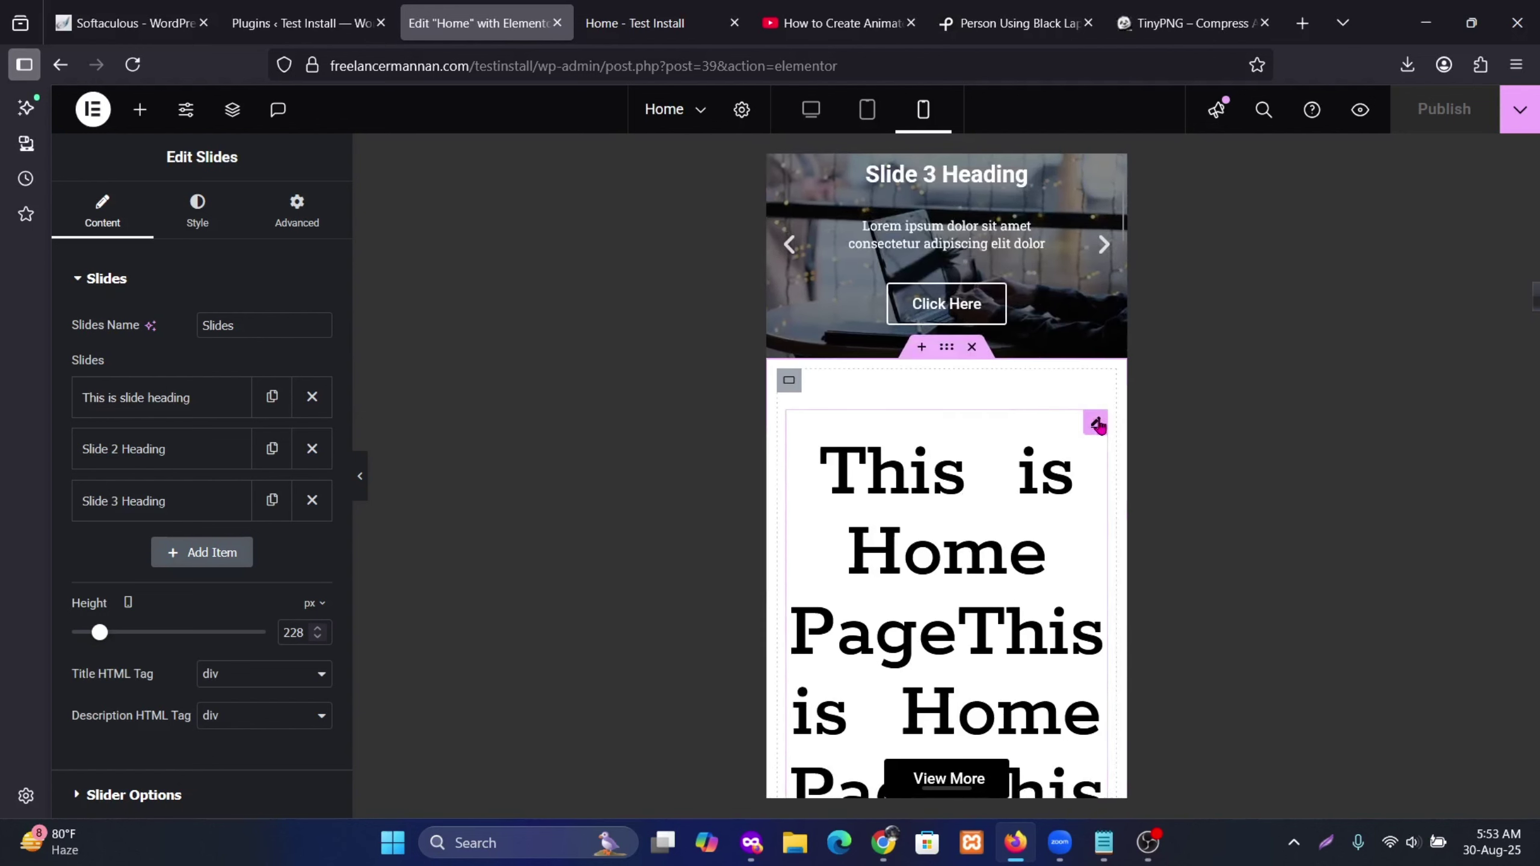
left_click(1096, 424)
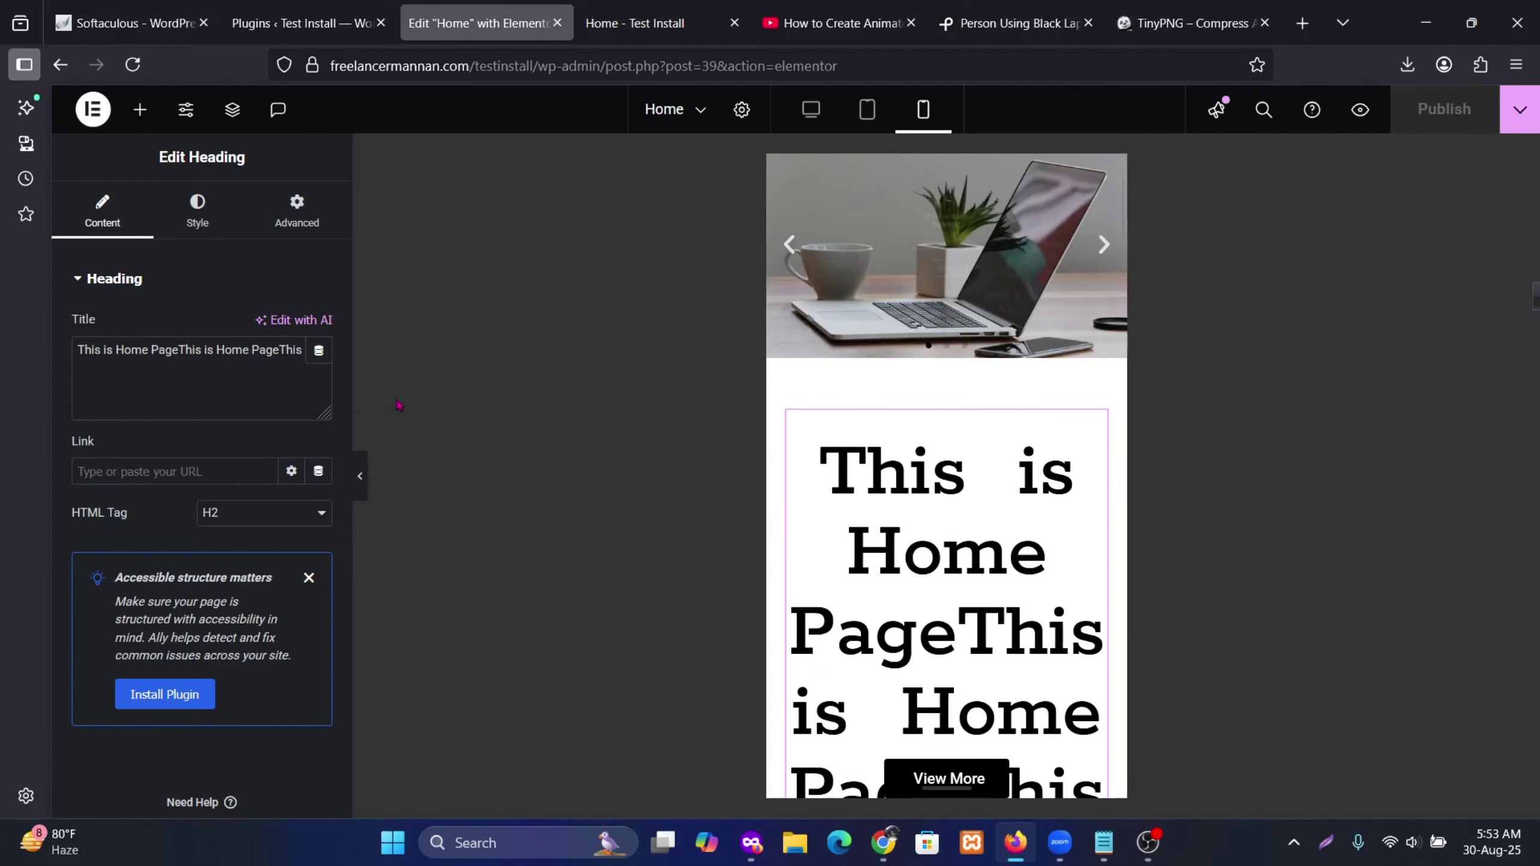
left_click(207, 217)
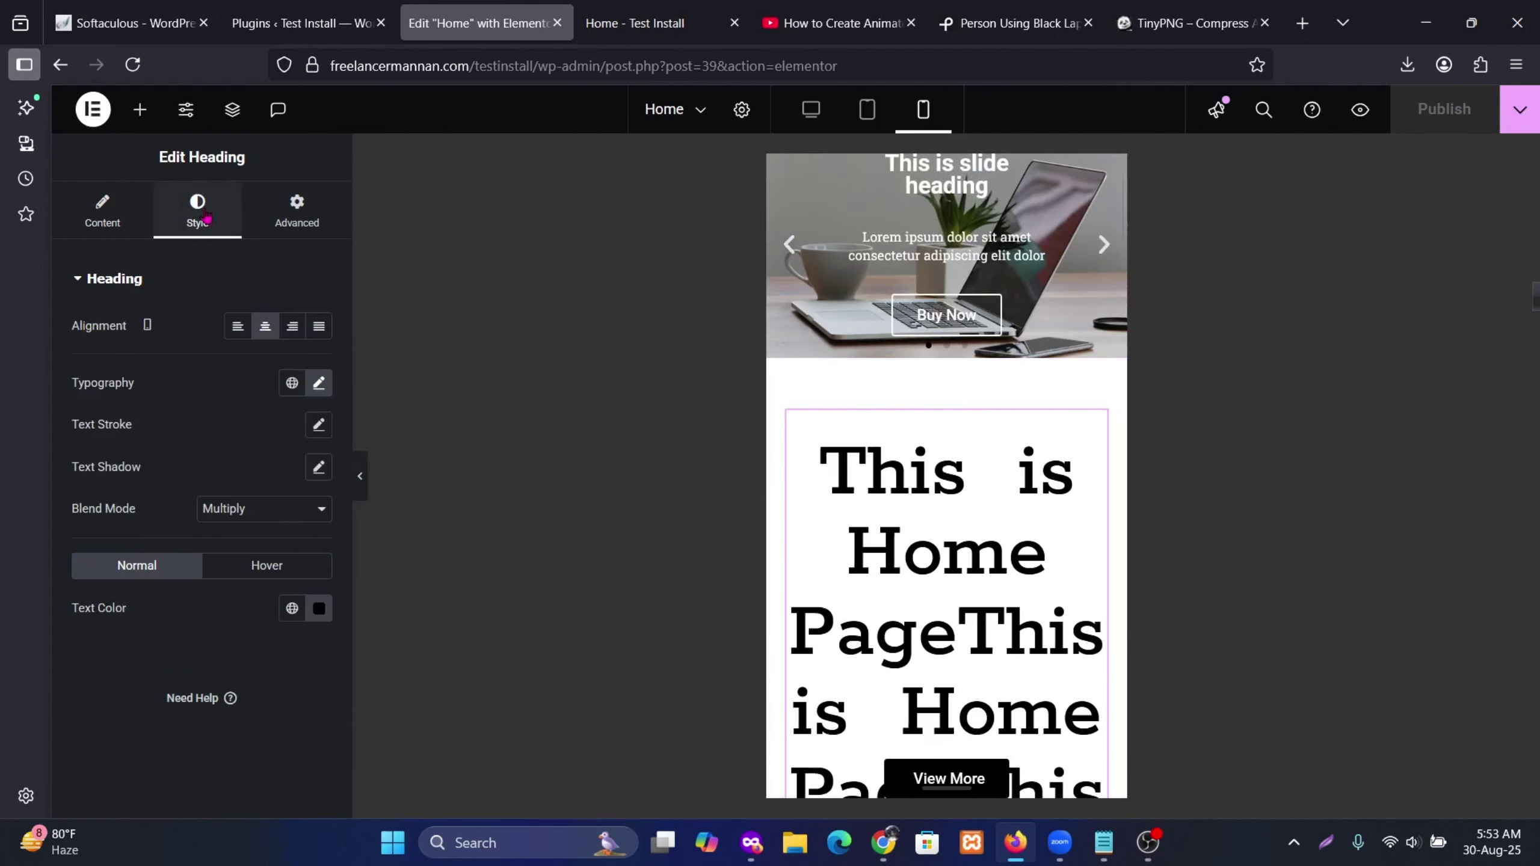
left_click(319, 382)
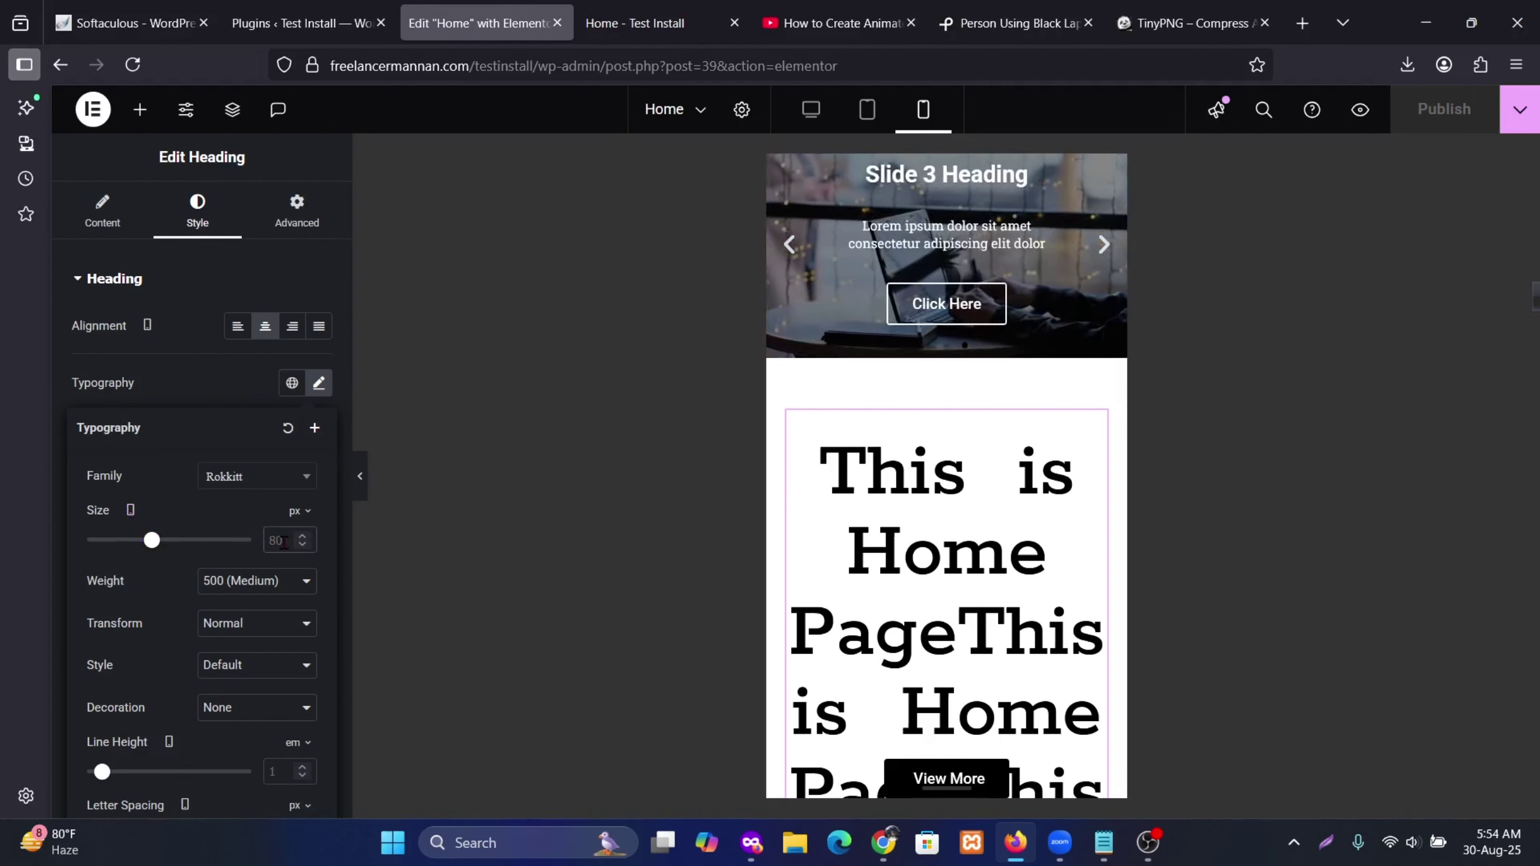
type("24")
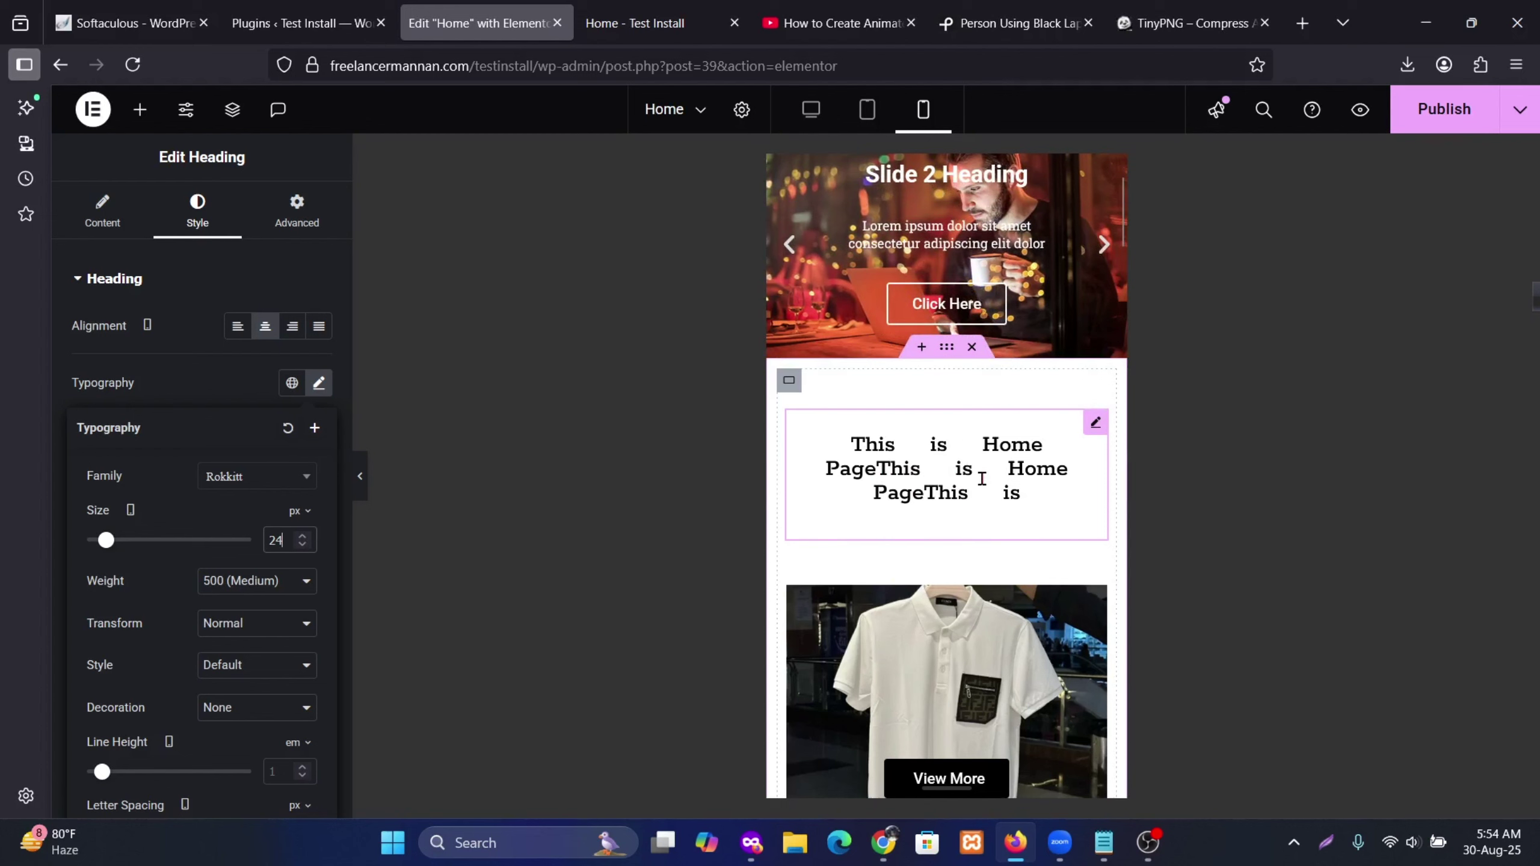
Step: Set the heading's mobile letter spacing to -0.3 px and its word spacing to 0.1 em
scroll(160, 708, "down", 2)
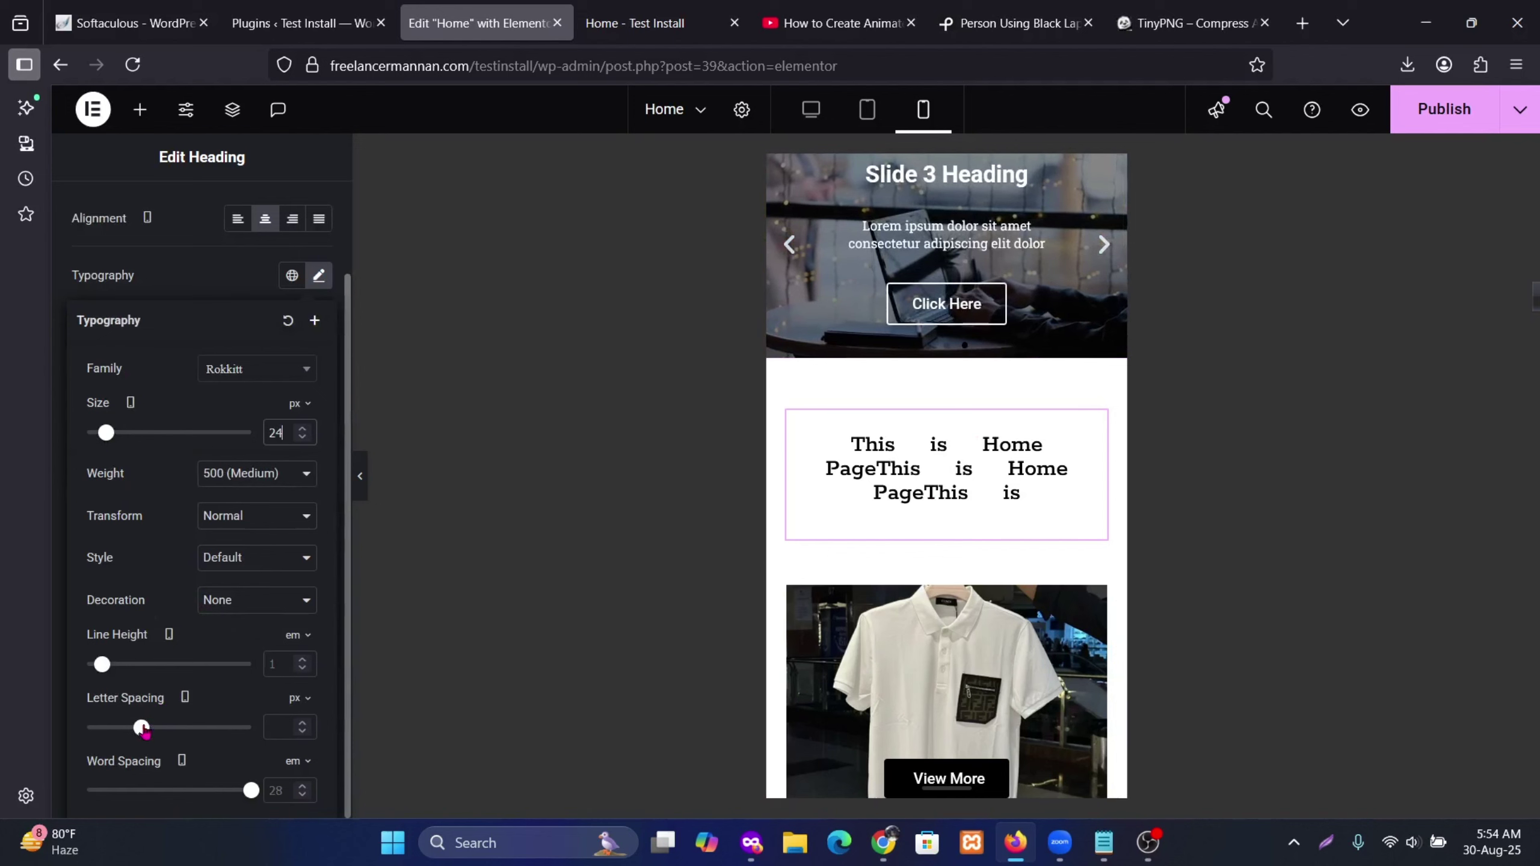
mouse_move(141, 729)
left_mouse_down()
mouse_move(71, 734)
mouse_move(170, 733)
mouse_move(141, 747)
left_mouse_up()
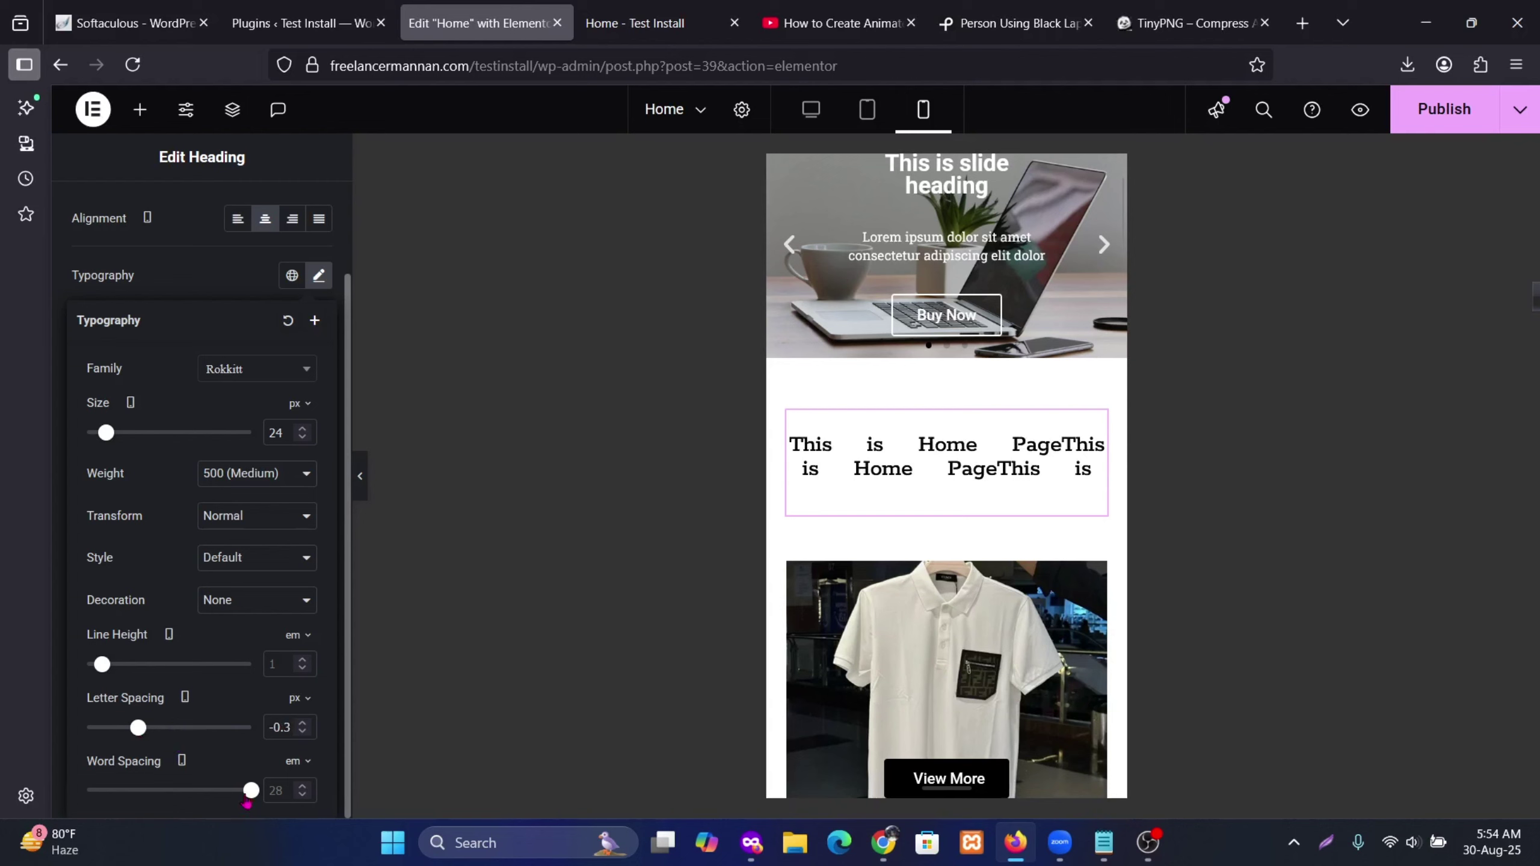
left_click_drag(233, 794, 86, 809)
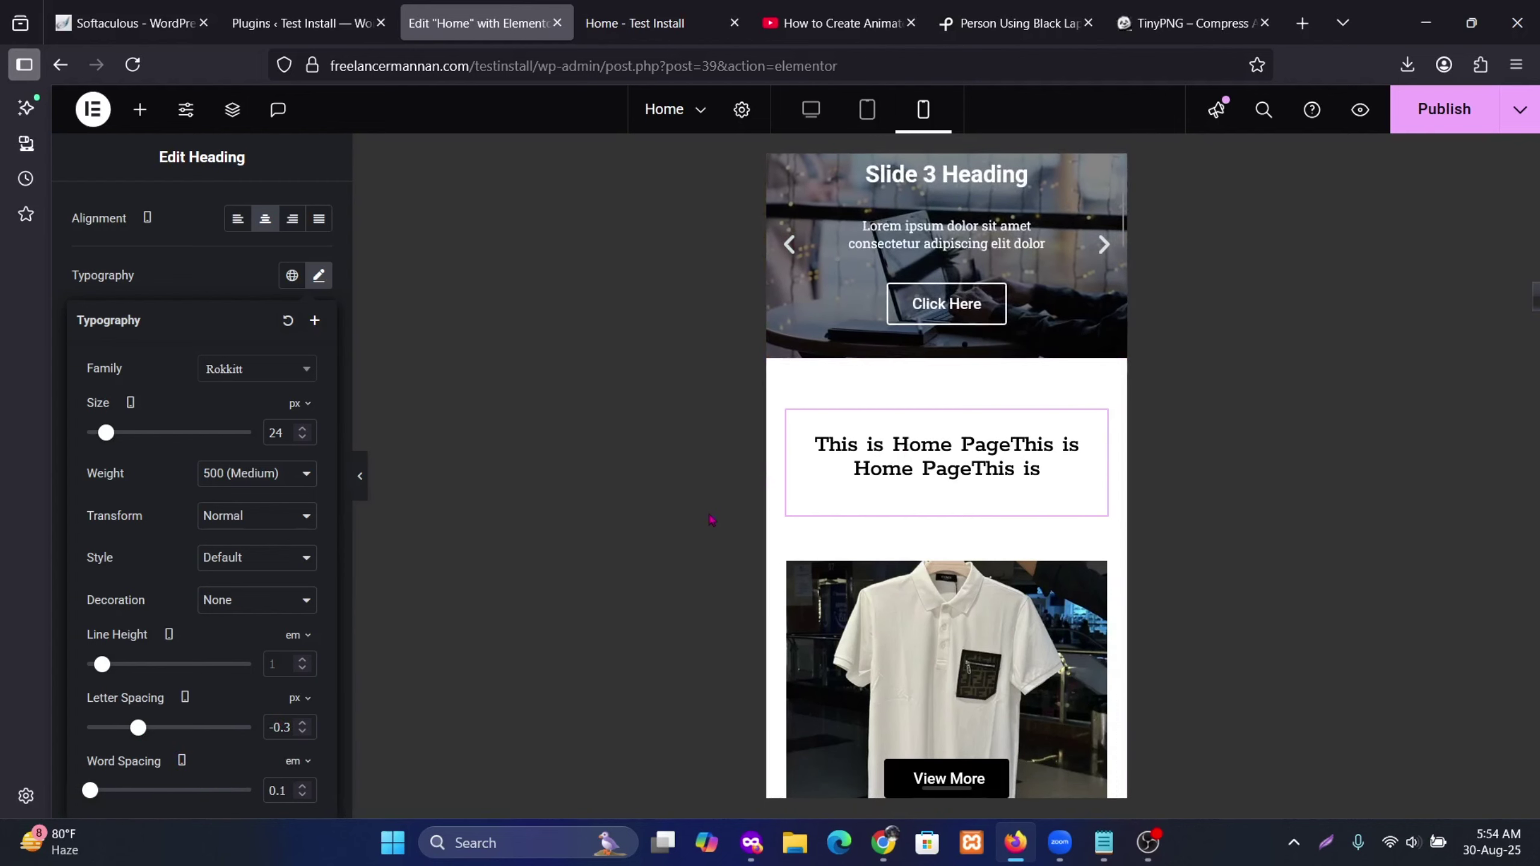
Step: Compare the Home page heading and the content around it in the desktop and mobile portrait previews
left_click(812, 110)
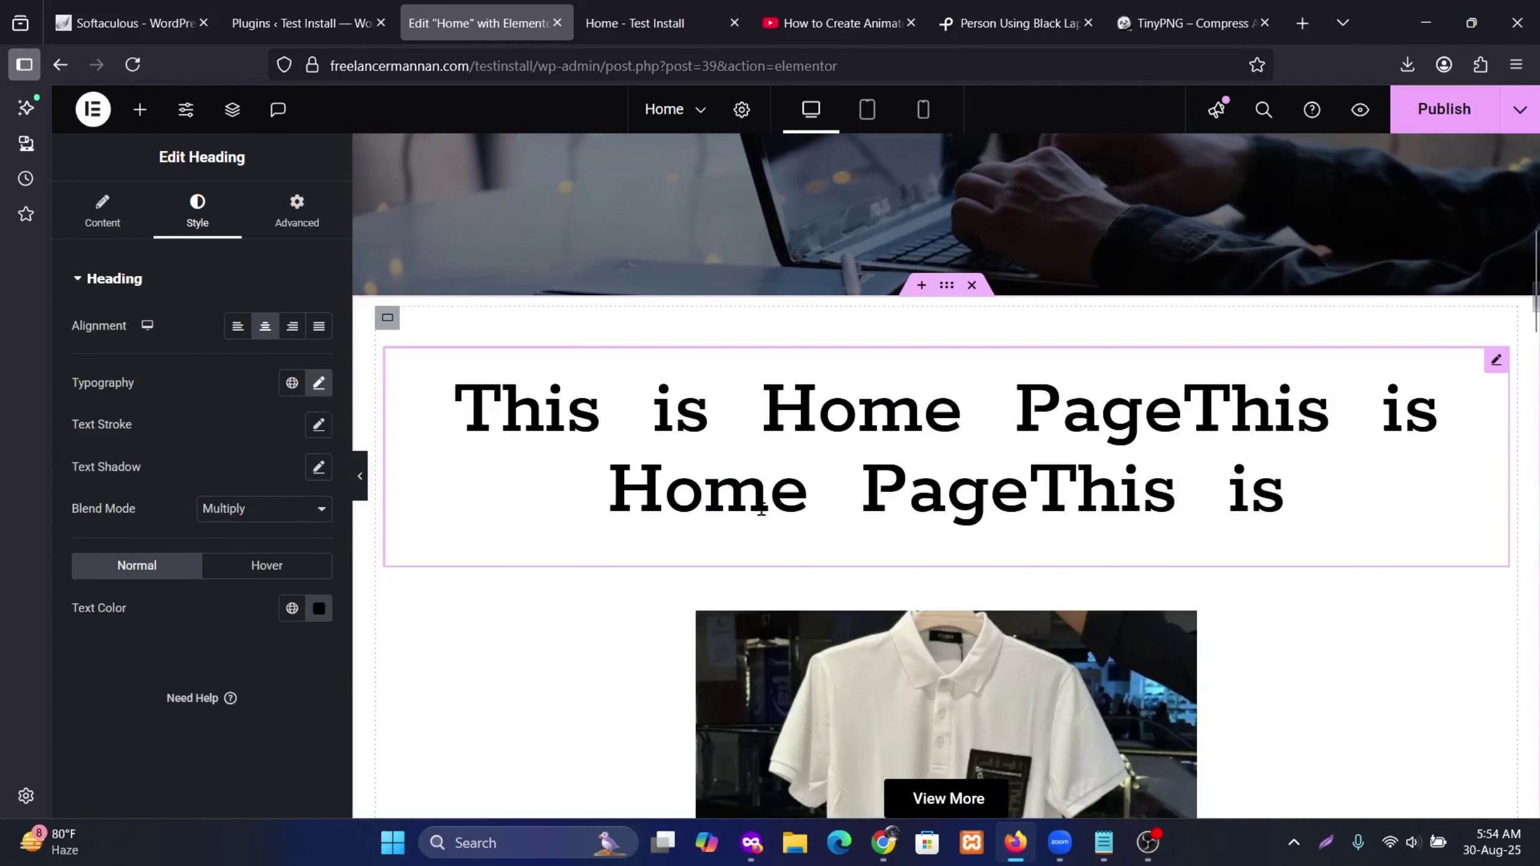
scroll(908, 455, "up", 5)
scroll(951, 546, "down", 5)
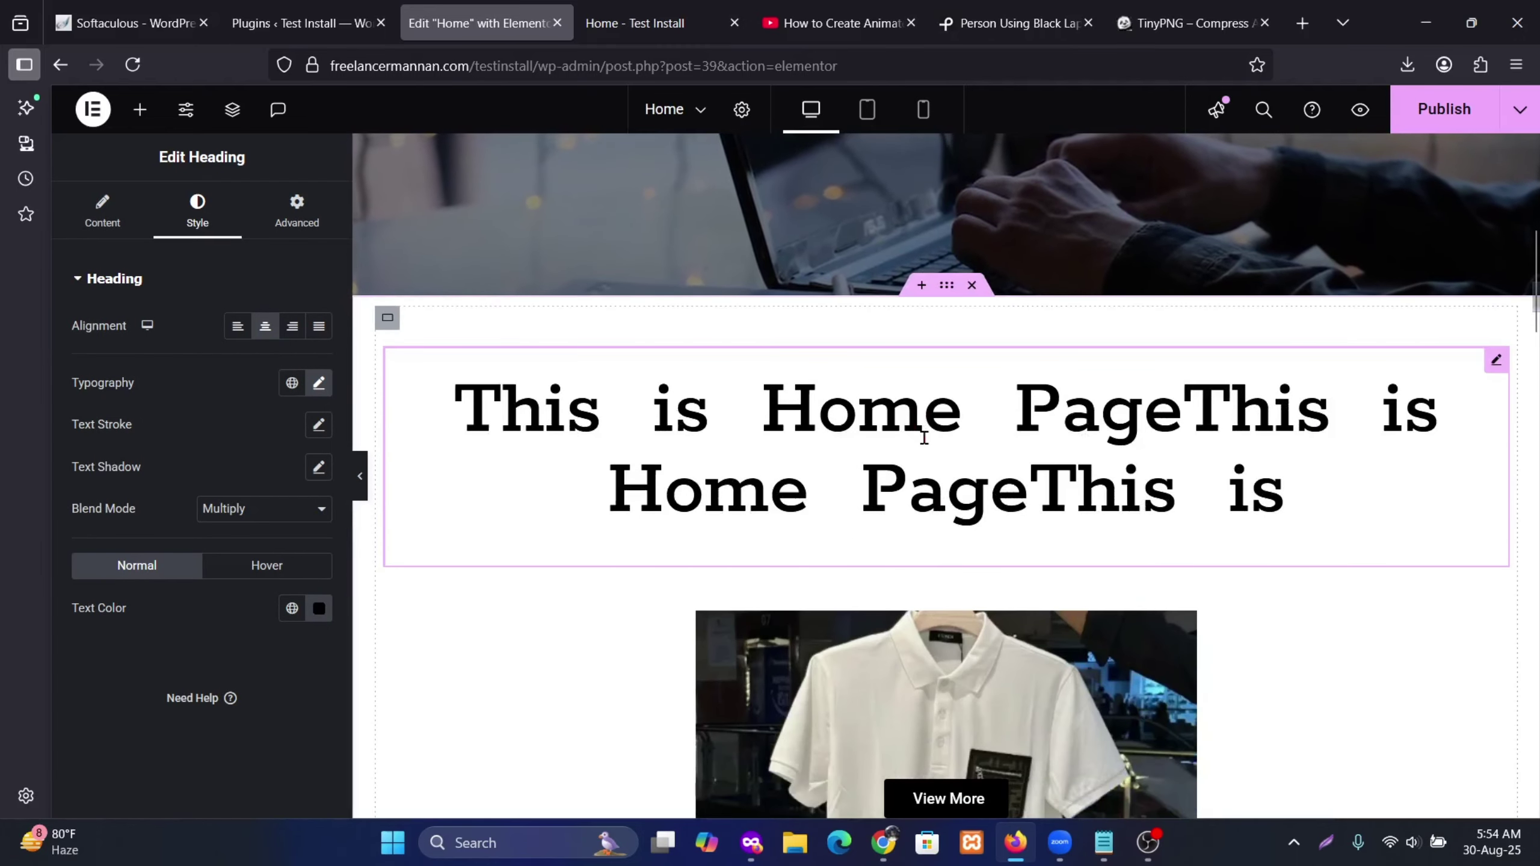
scroll(945, 361, "down", 3)
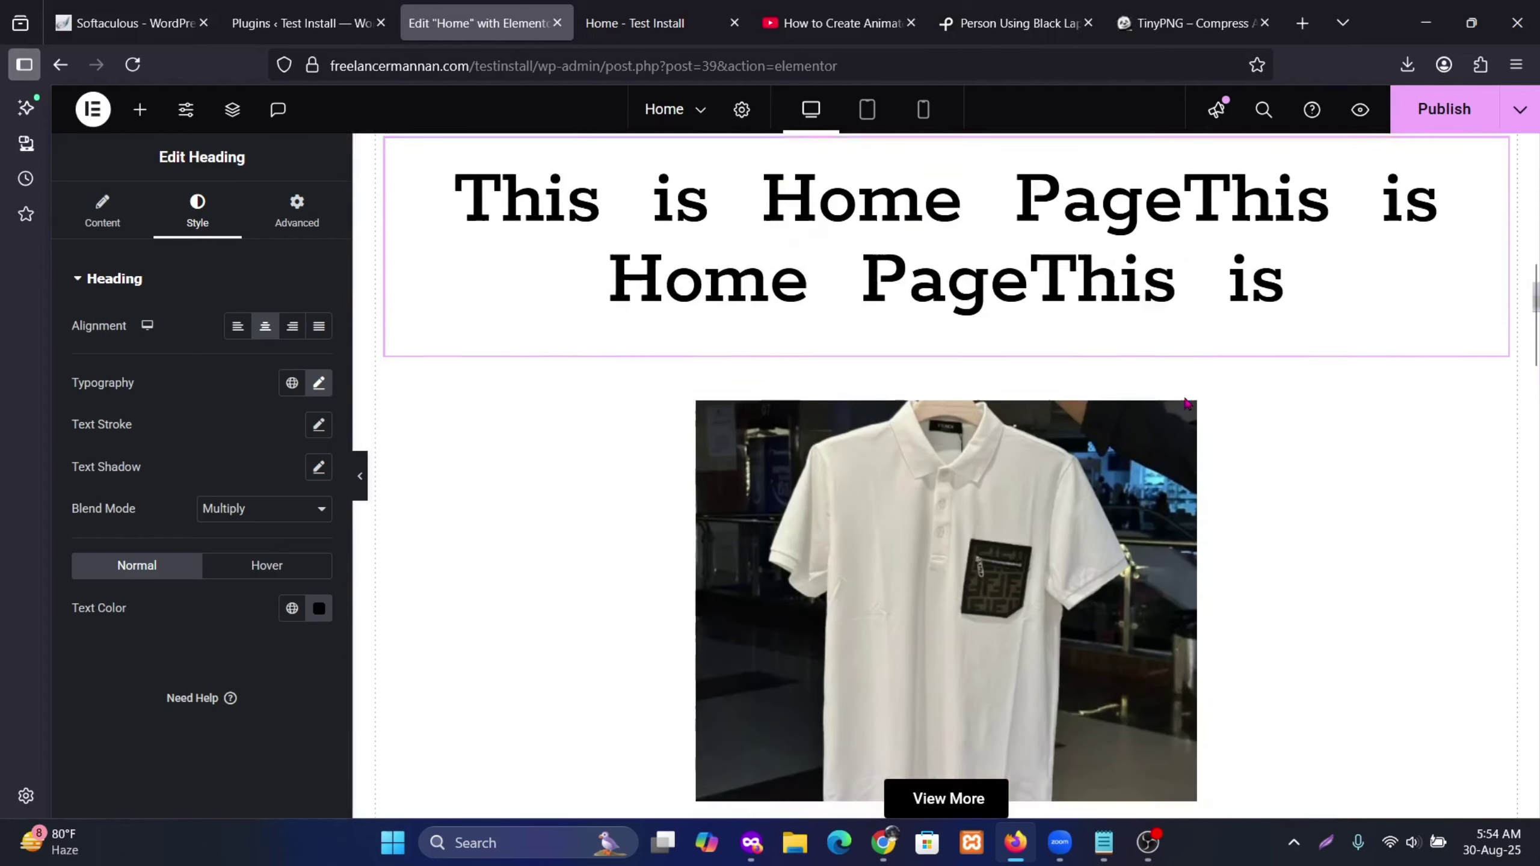
scroll(945, 361, "up", 6)
left_click(923, 110)
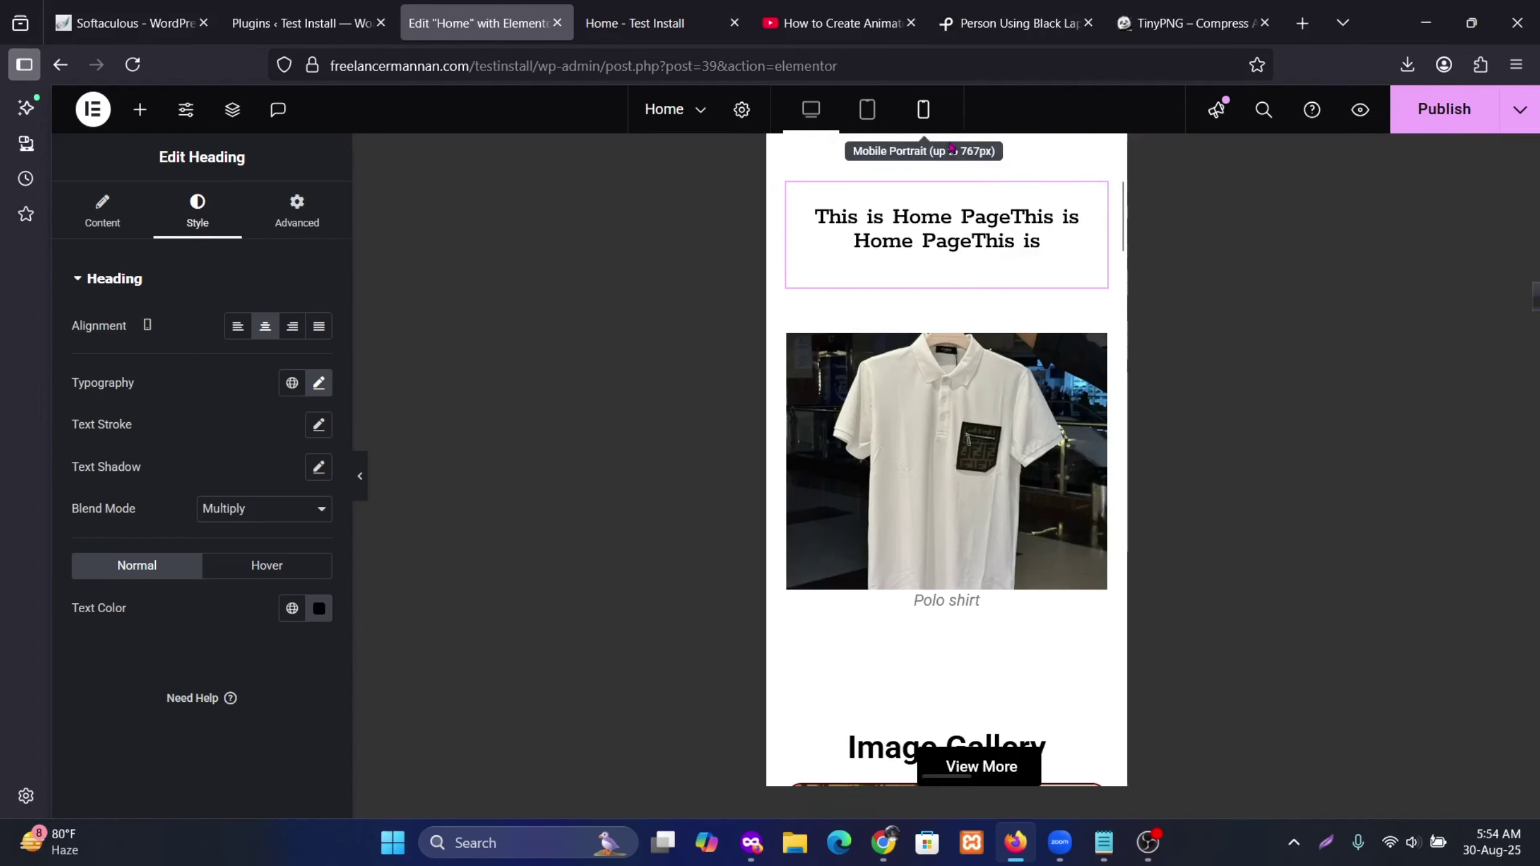
Step: Inspect the mobile margin and padding settings of the outer and inner containers around the heading below the slider
scroll(1041, 344, "down", 2)
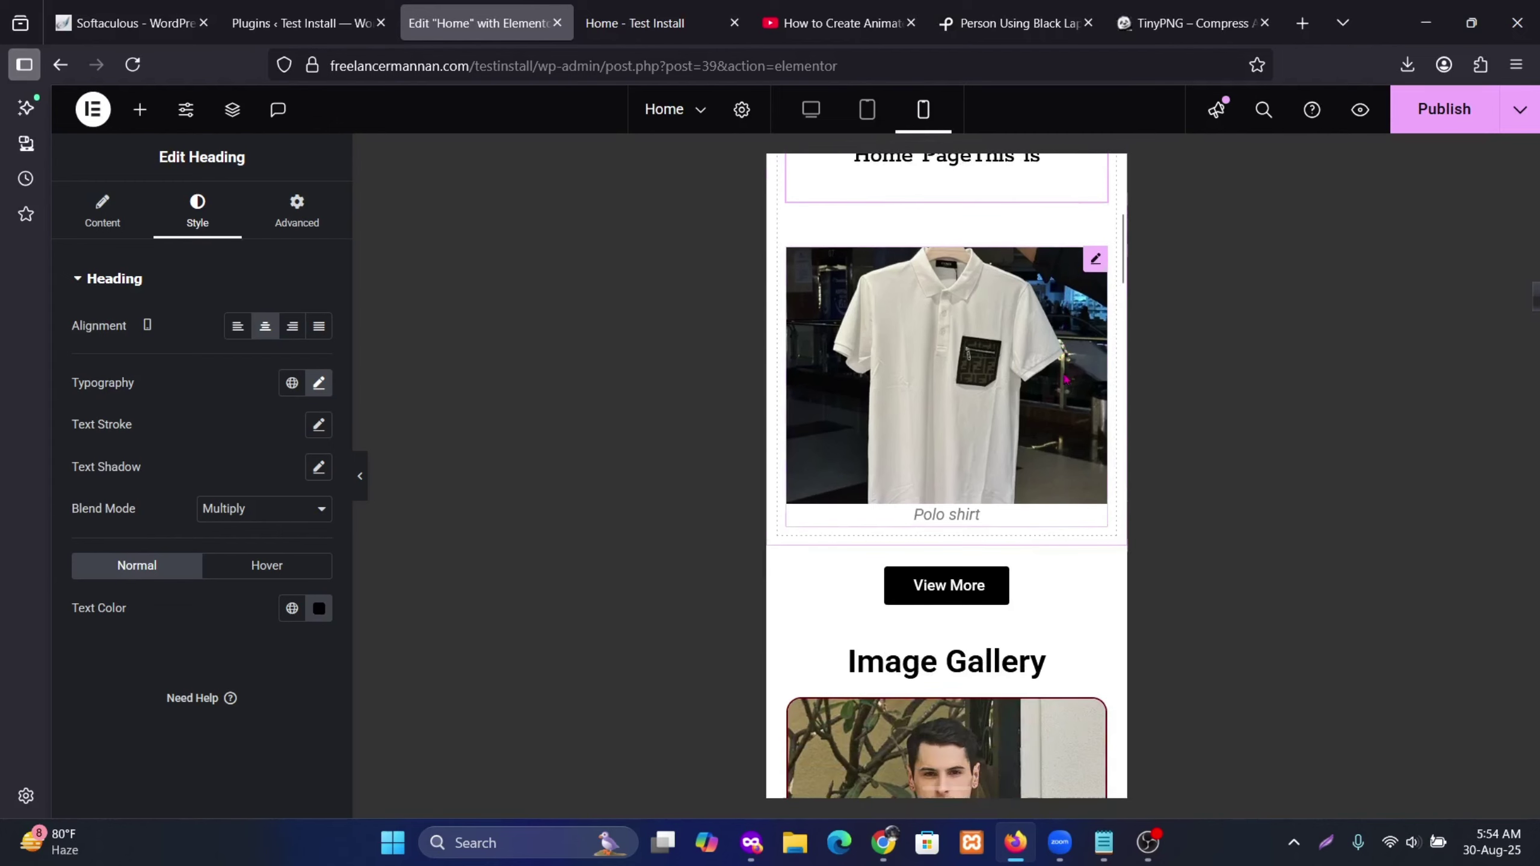
scroll(1065, 381, "up", 5)
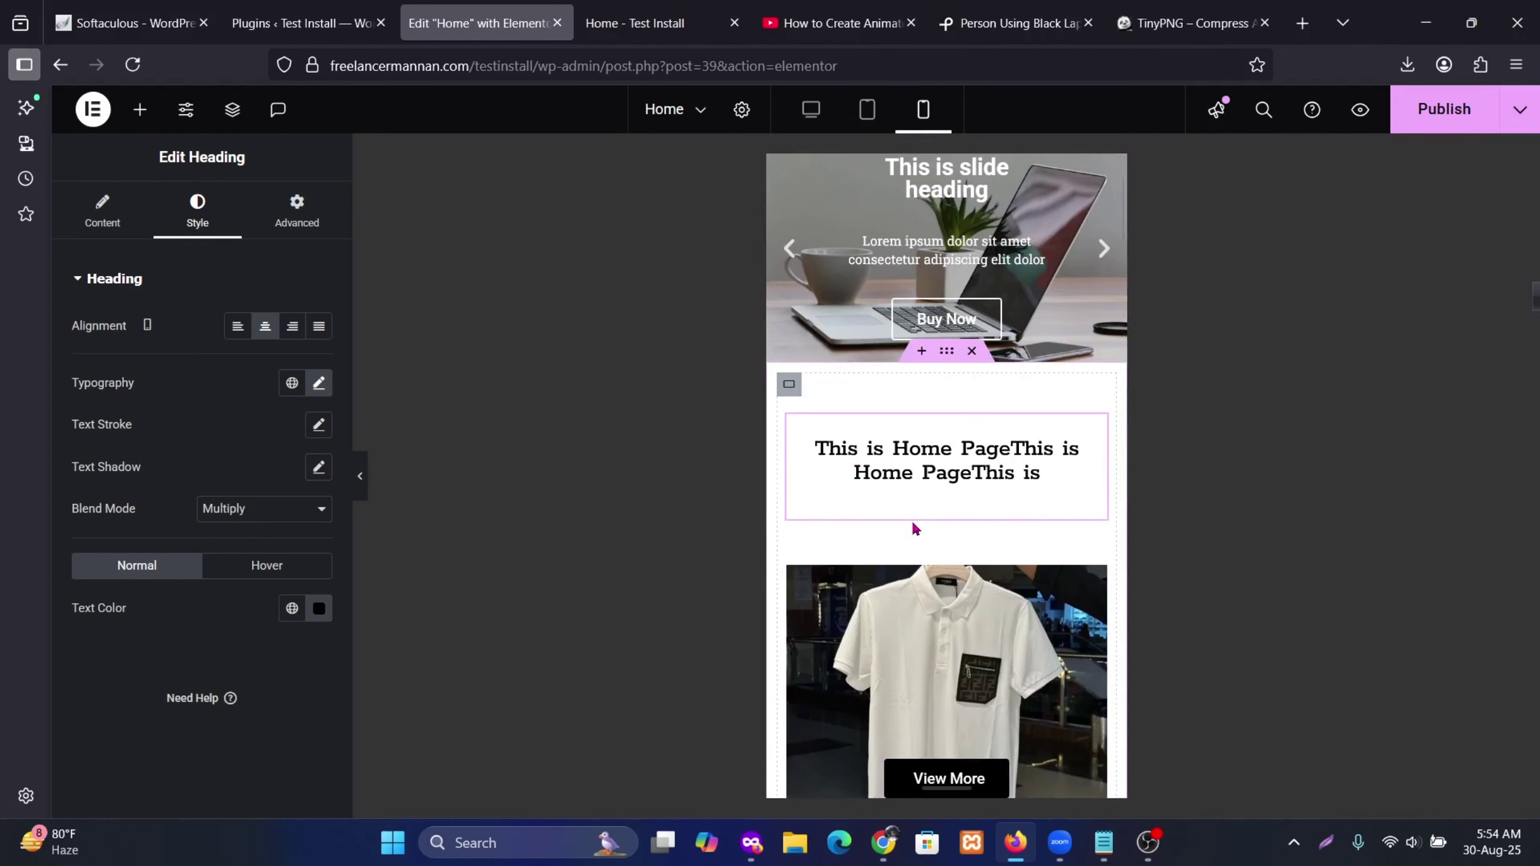
left_click(948, 358)
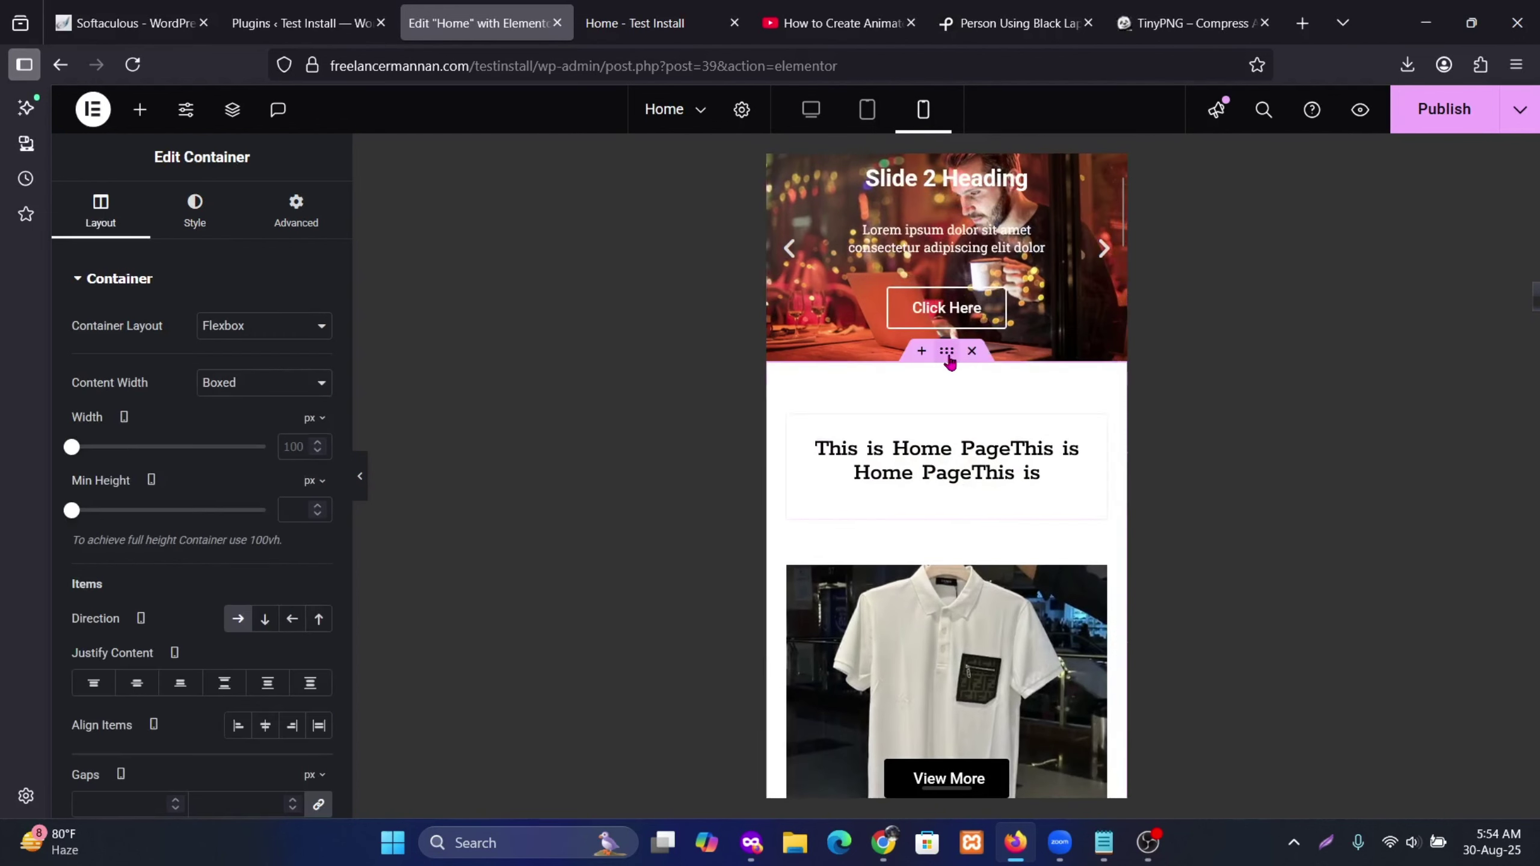
left_click(296, 213)
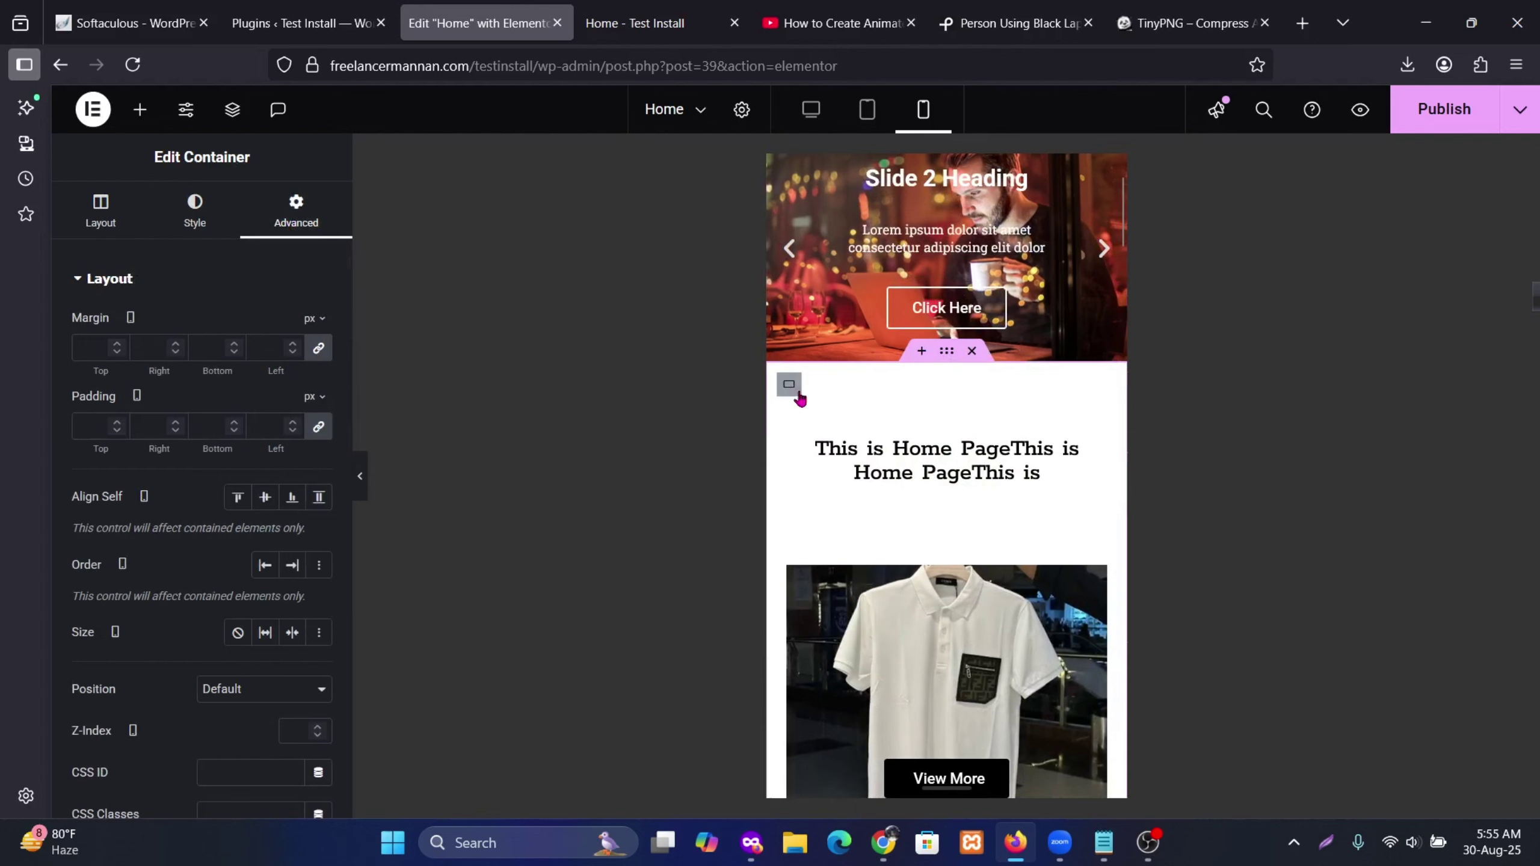
left_click(789, 388)
left_click(296, 212)
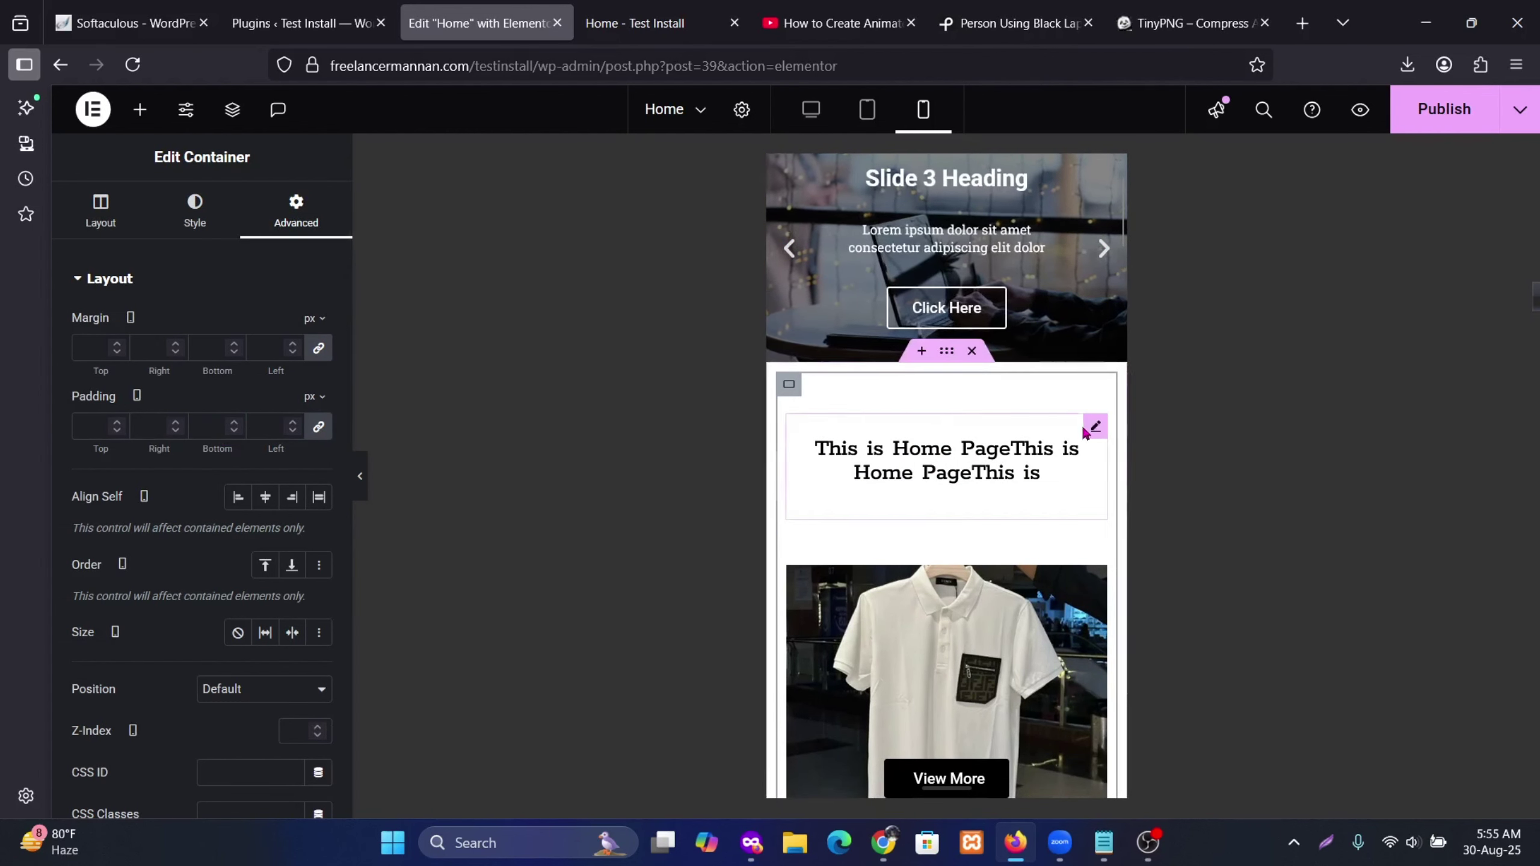
Step: Set the heading's mobile padding to 0 on all sides and its margin to 10 px at the top and 0 elsewhere
left_click(1099, 432)
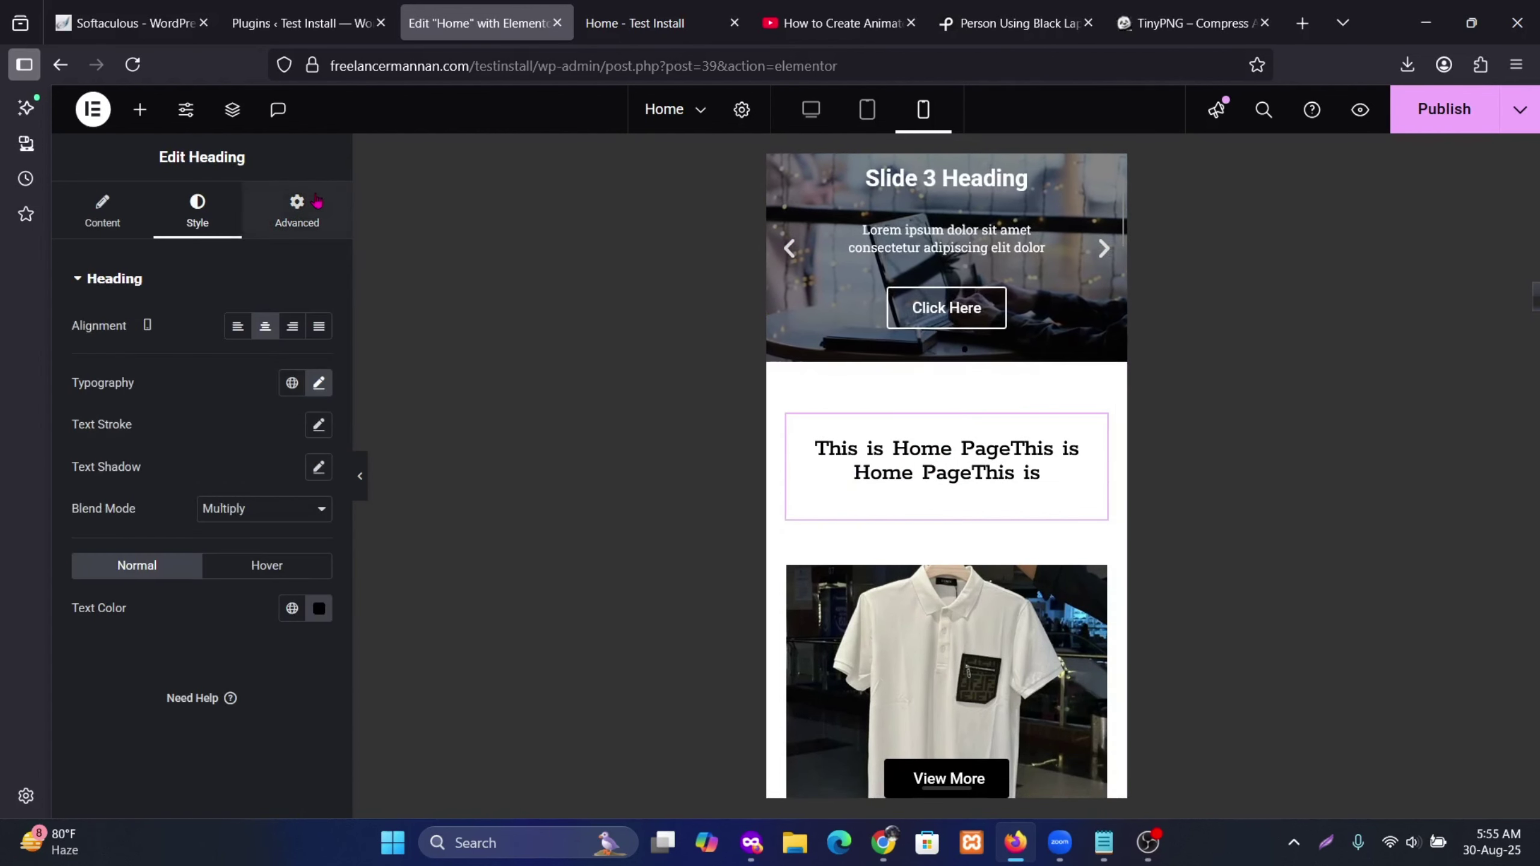
left_click(314, 212)
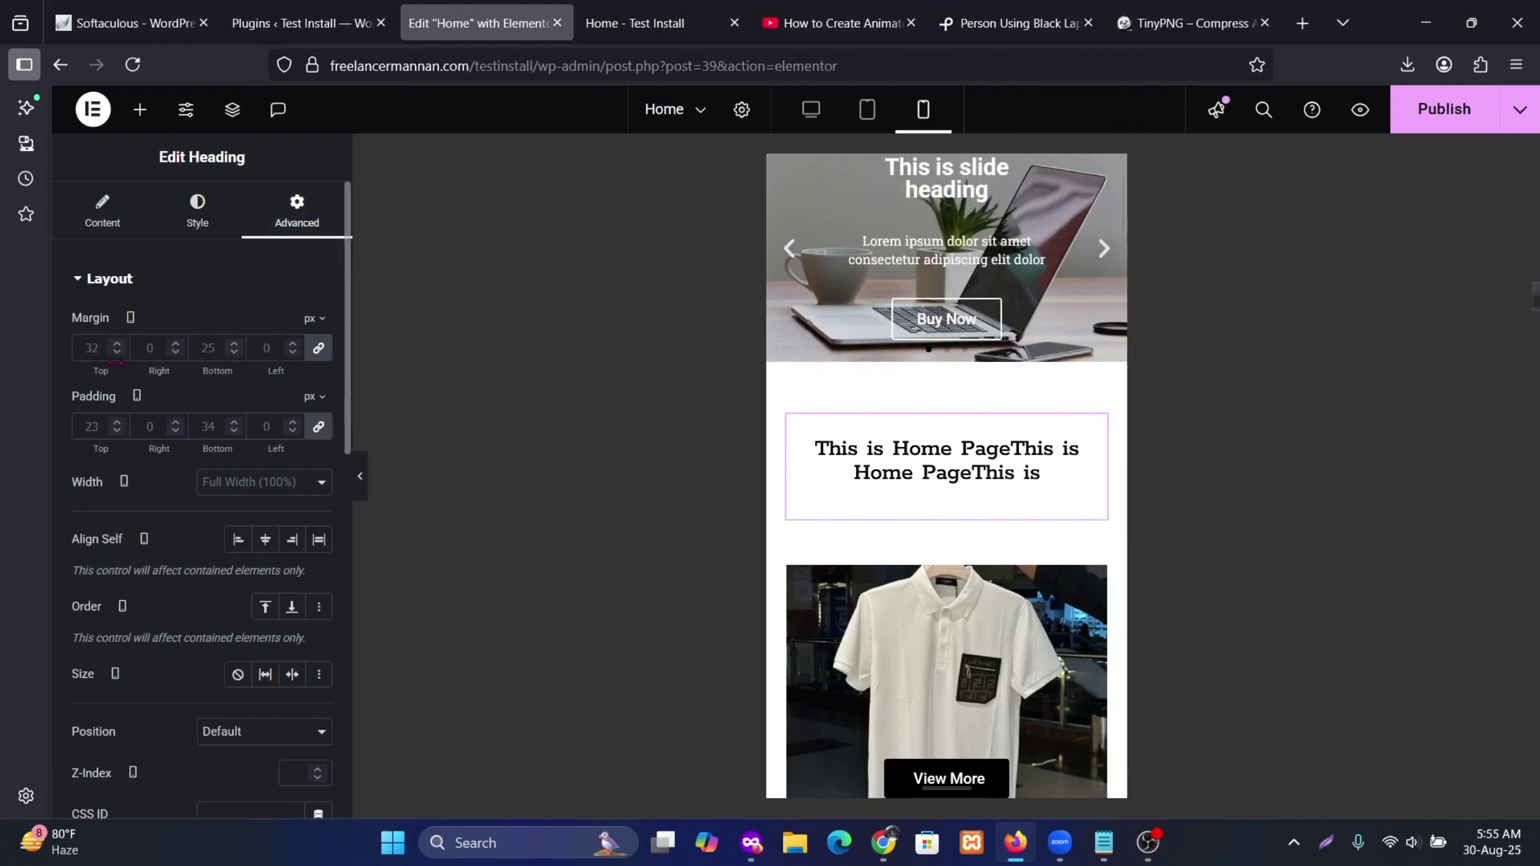
left_click(318, 348)
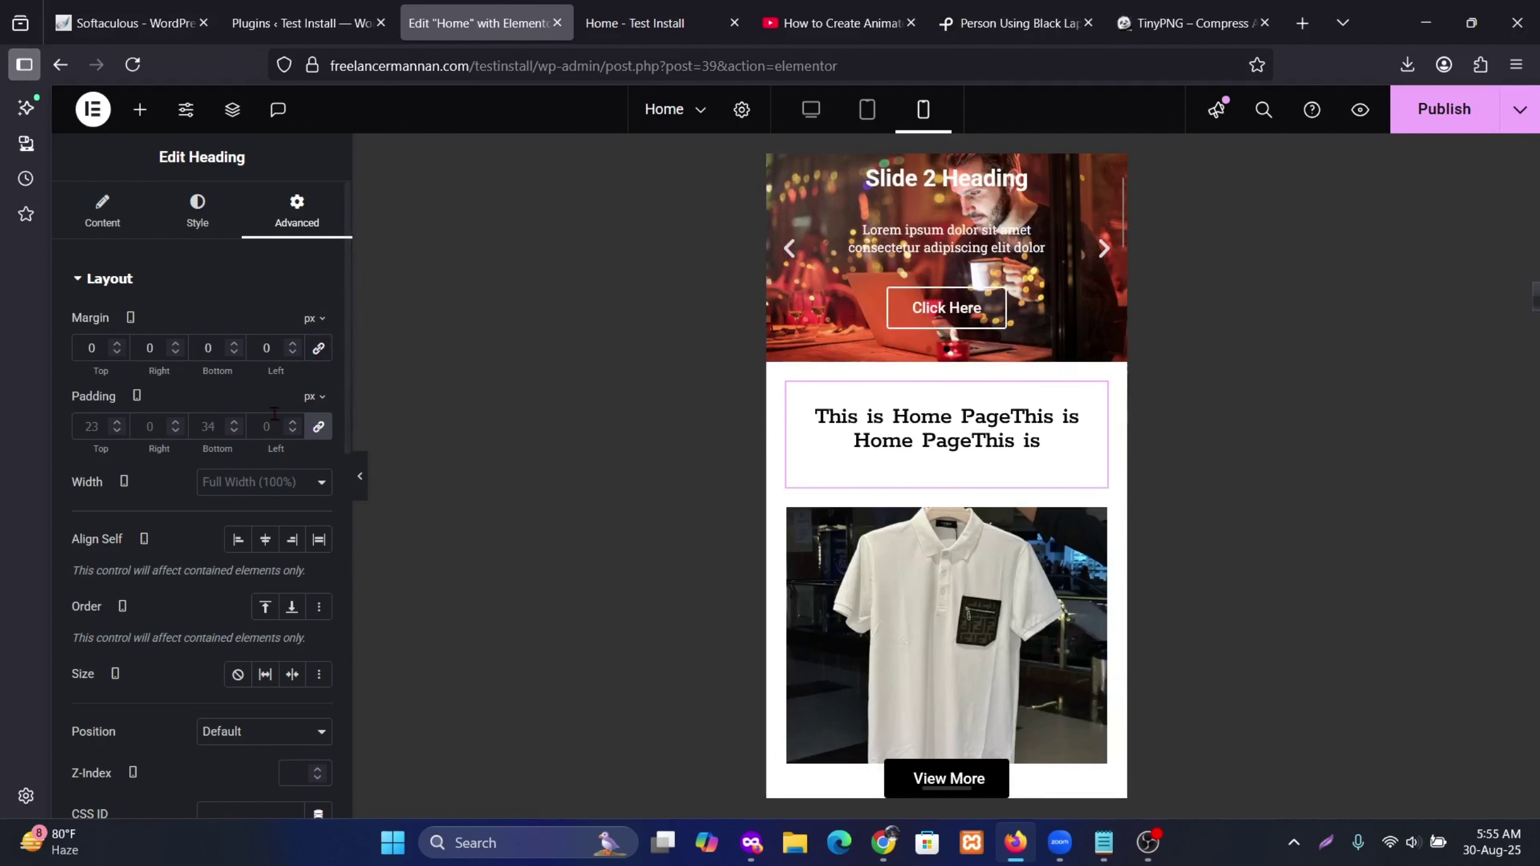
left_click(318, 426)
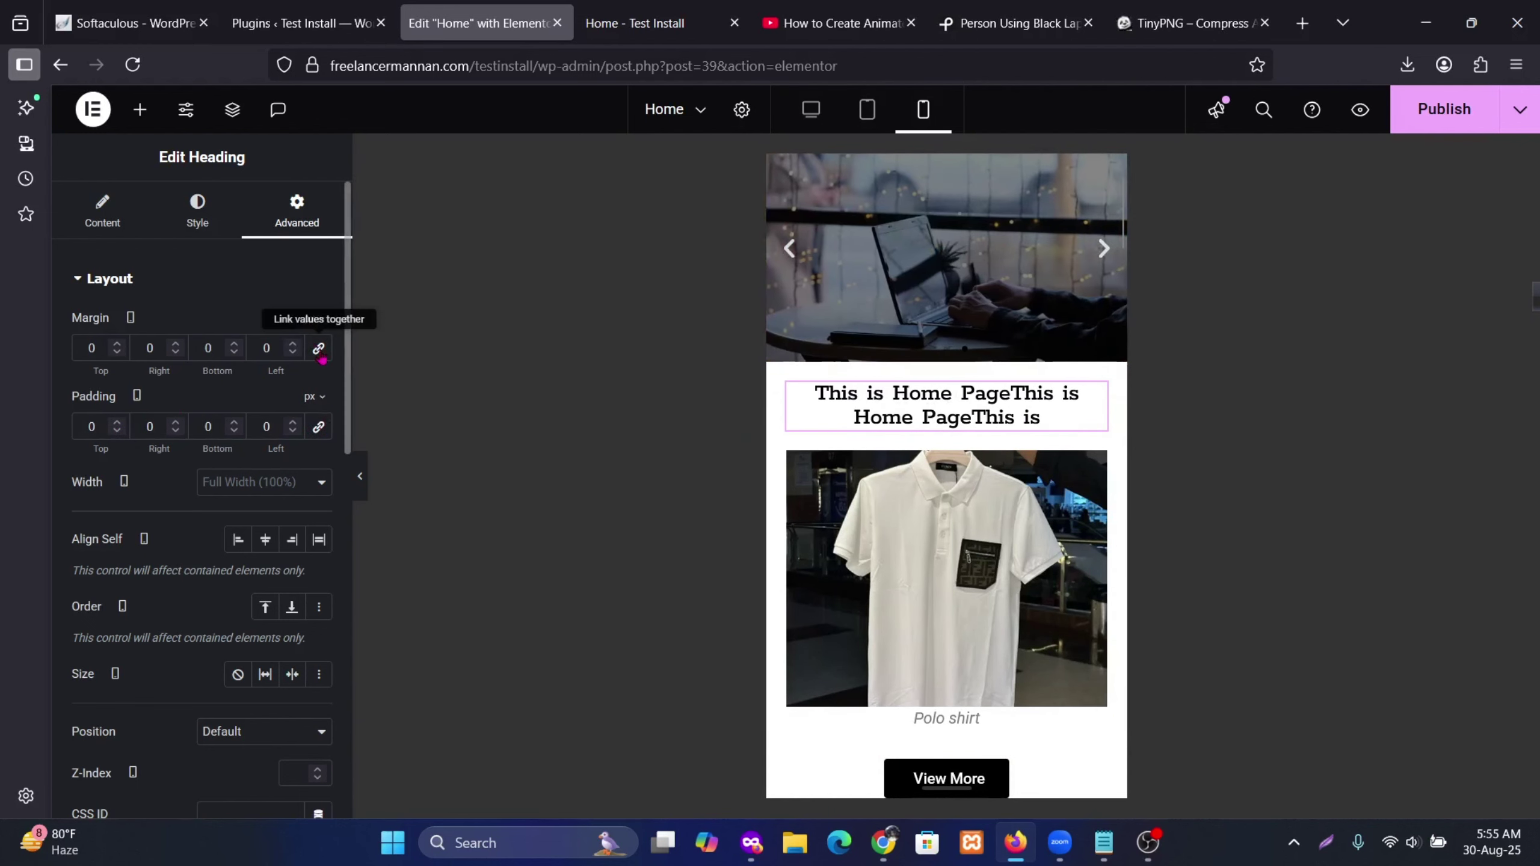
left_click(117, 343)
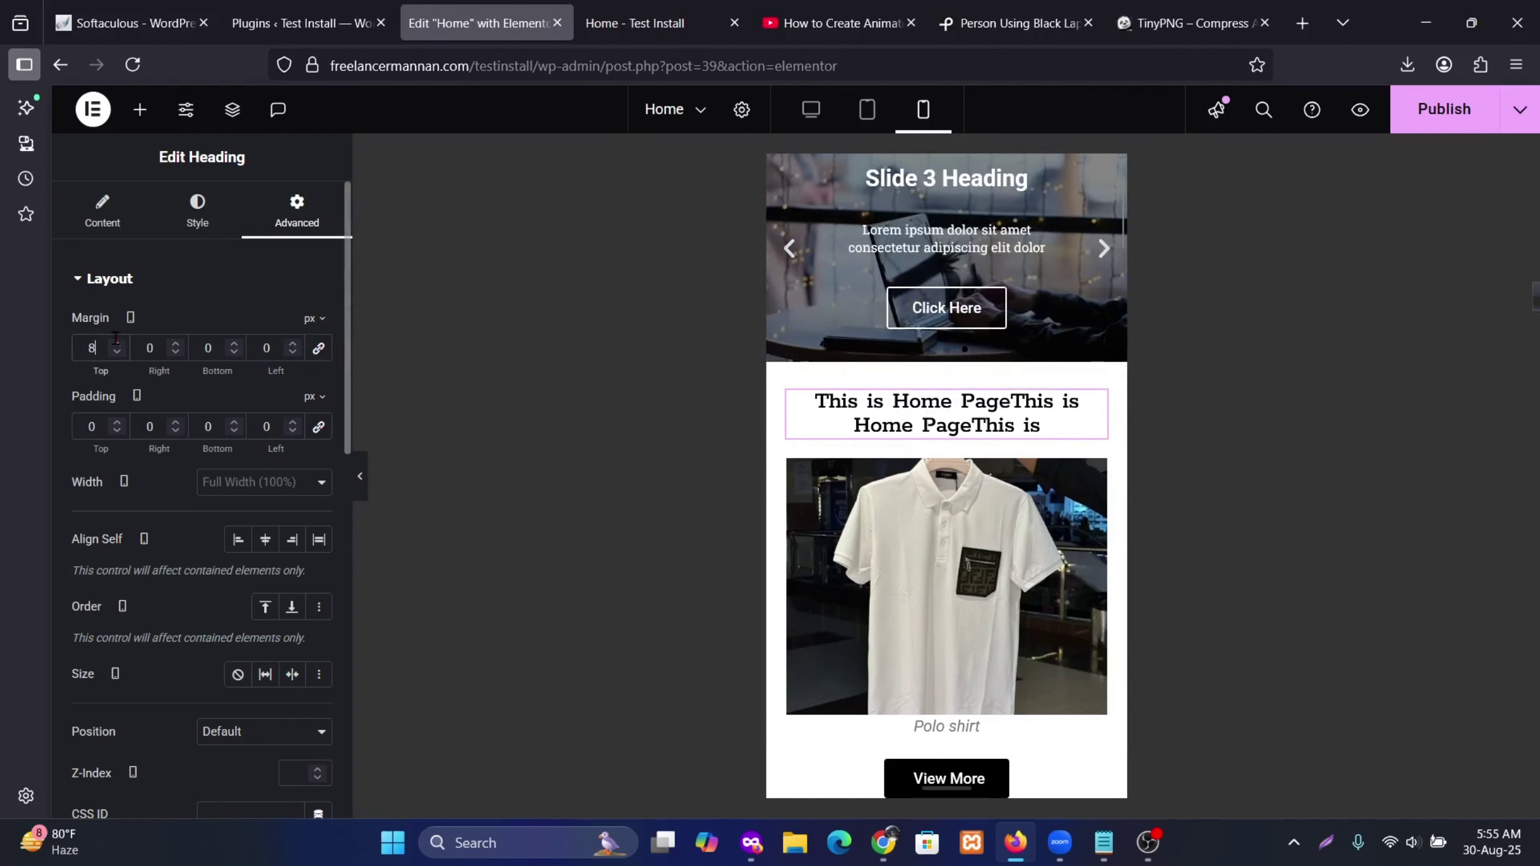
left_click(117, 343)
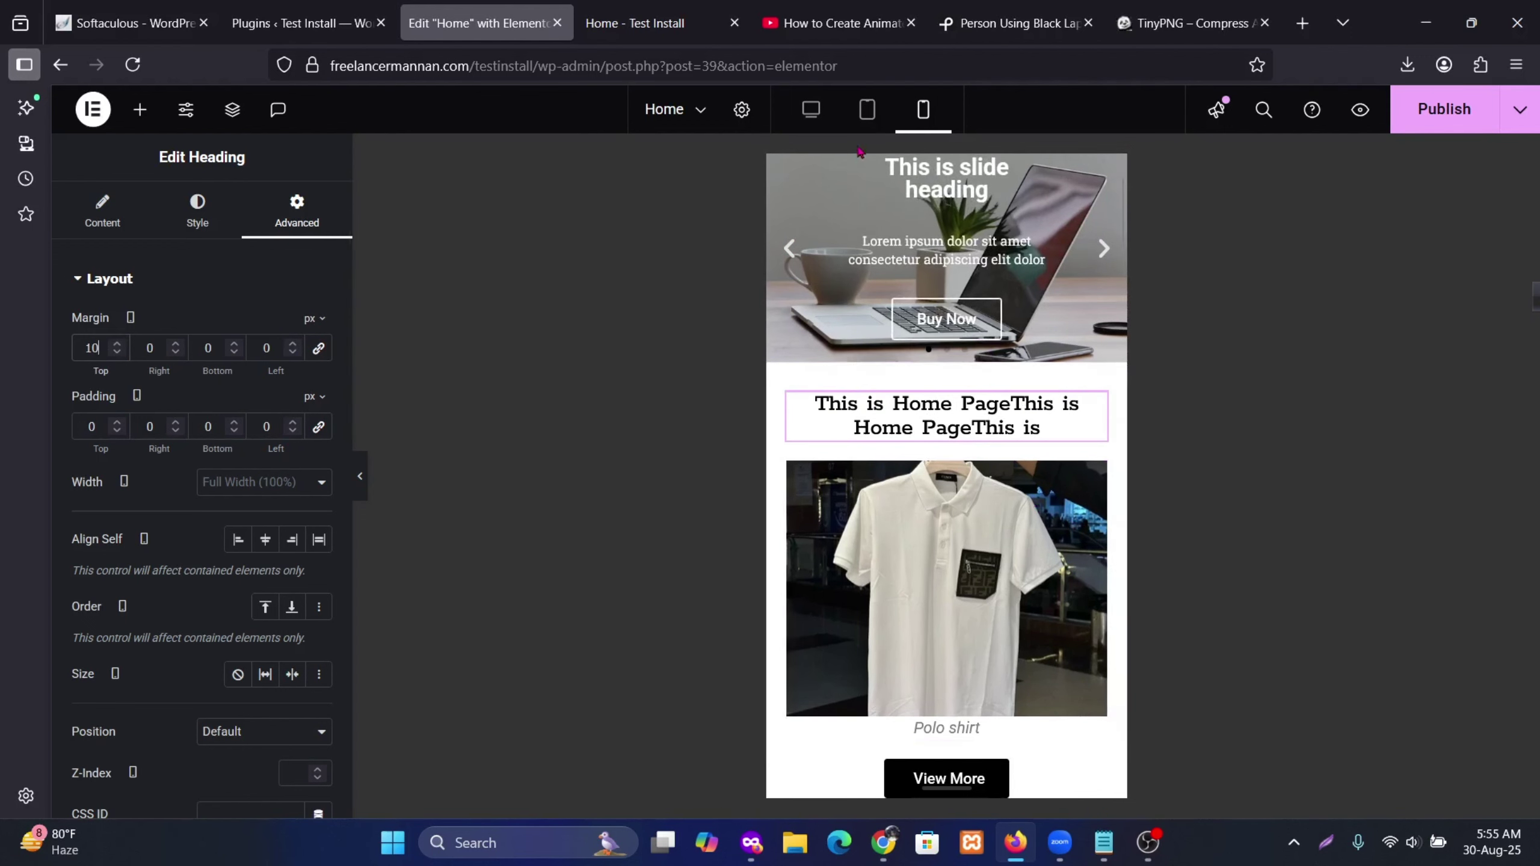
Step: Check the heading's spacing in the desktop preview and publish the Home page
left_click(815, 122)
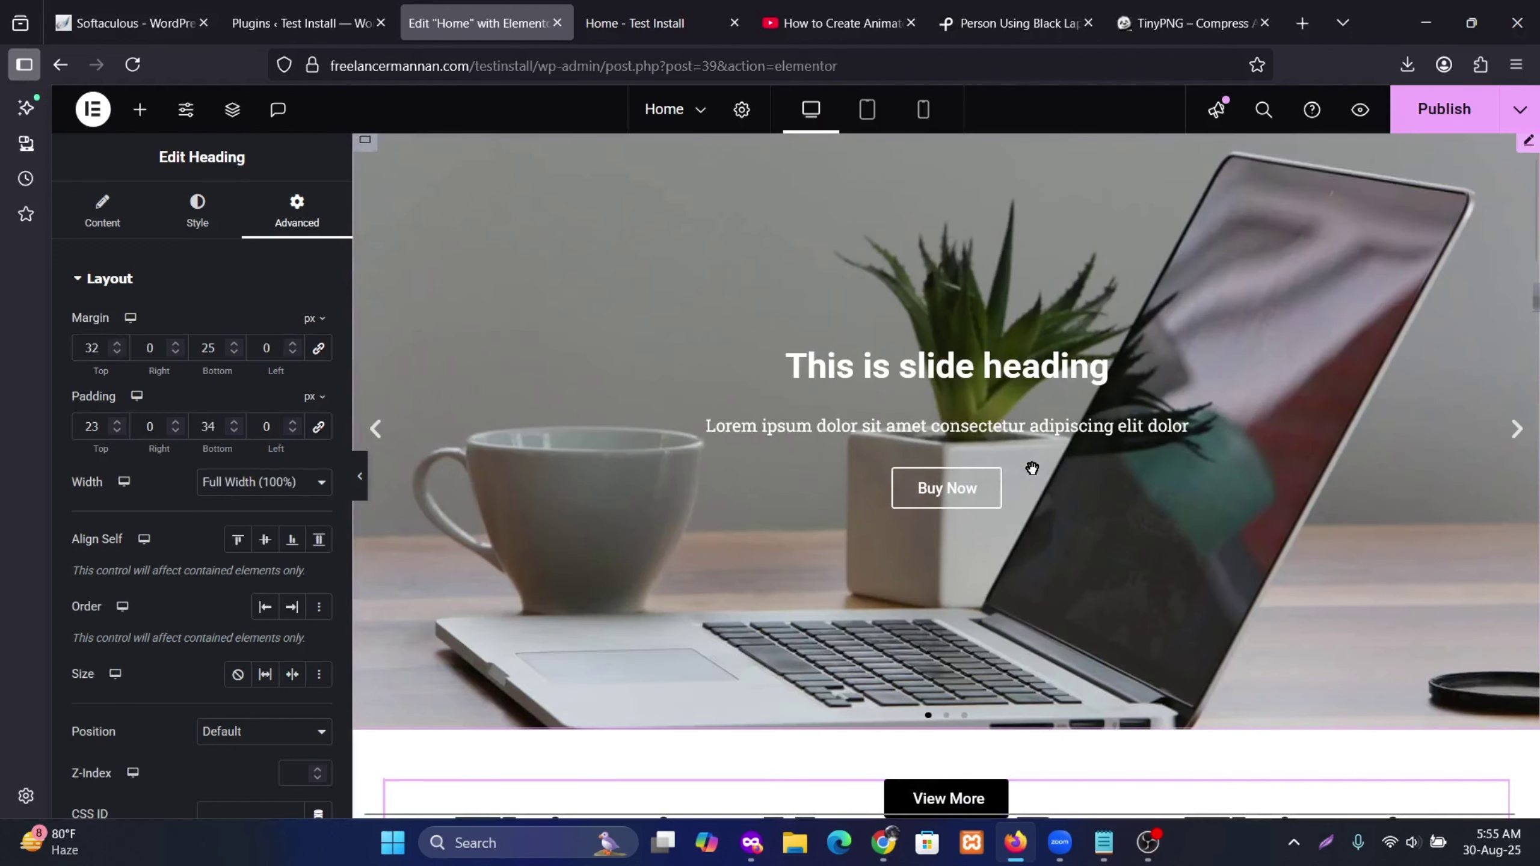
scroll(1027, 471, "down", 5)
scroll(1052, 481, "down", 1)
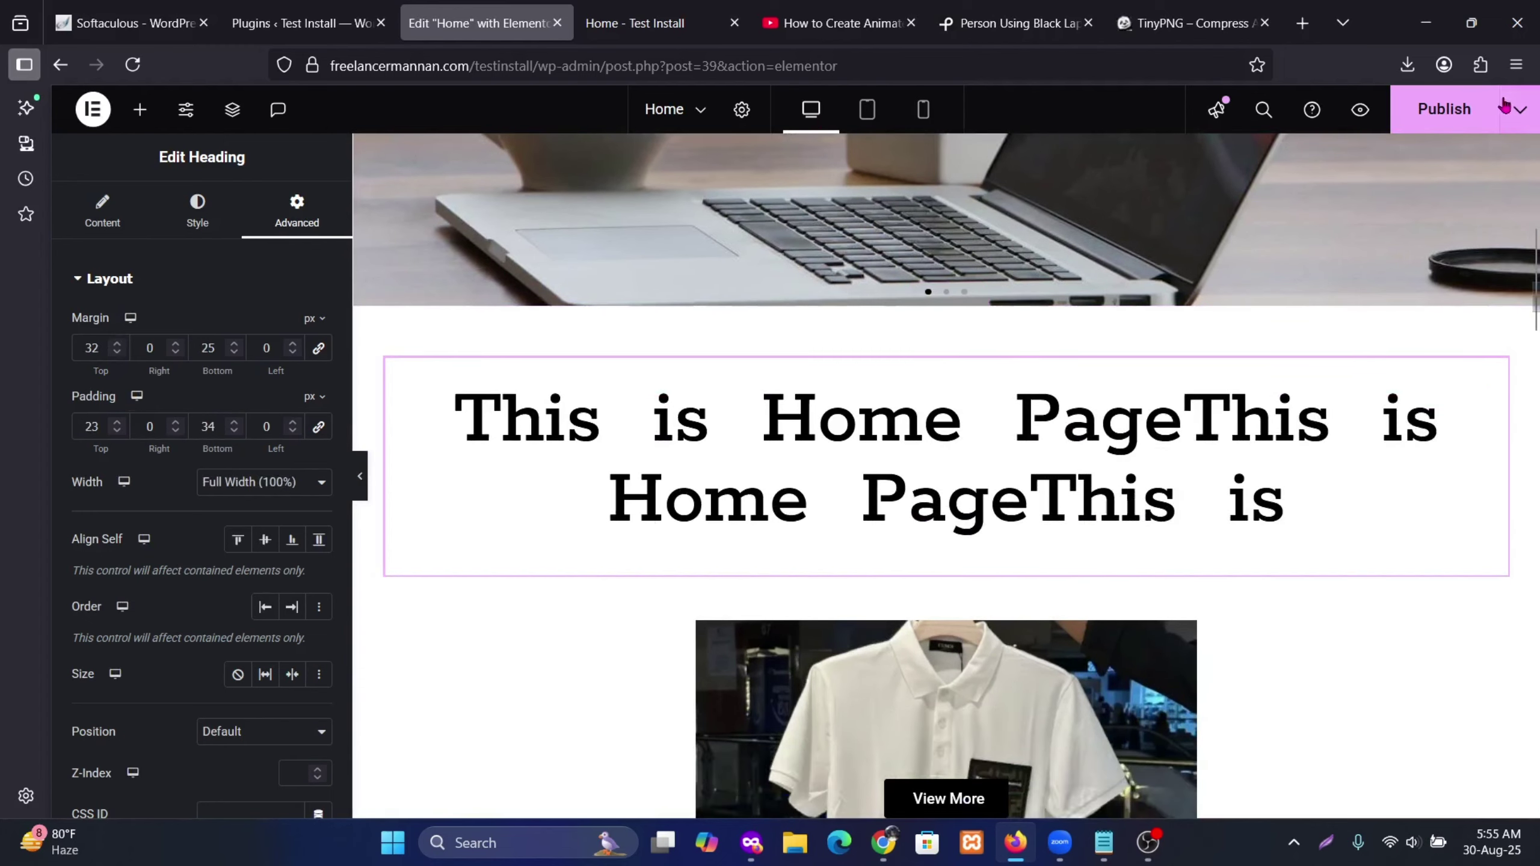
left_click(1449, 108)
scroll(887, 402, "down", 3)
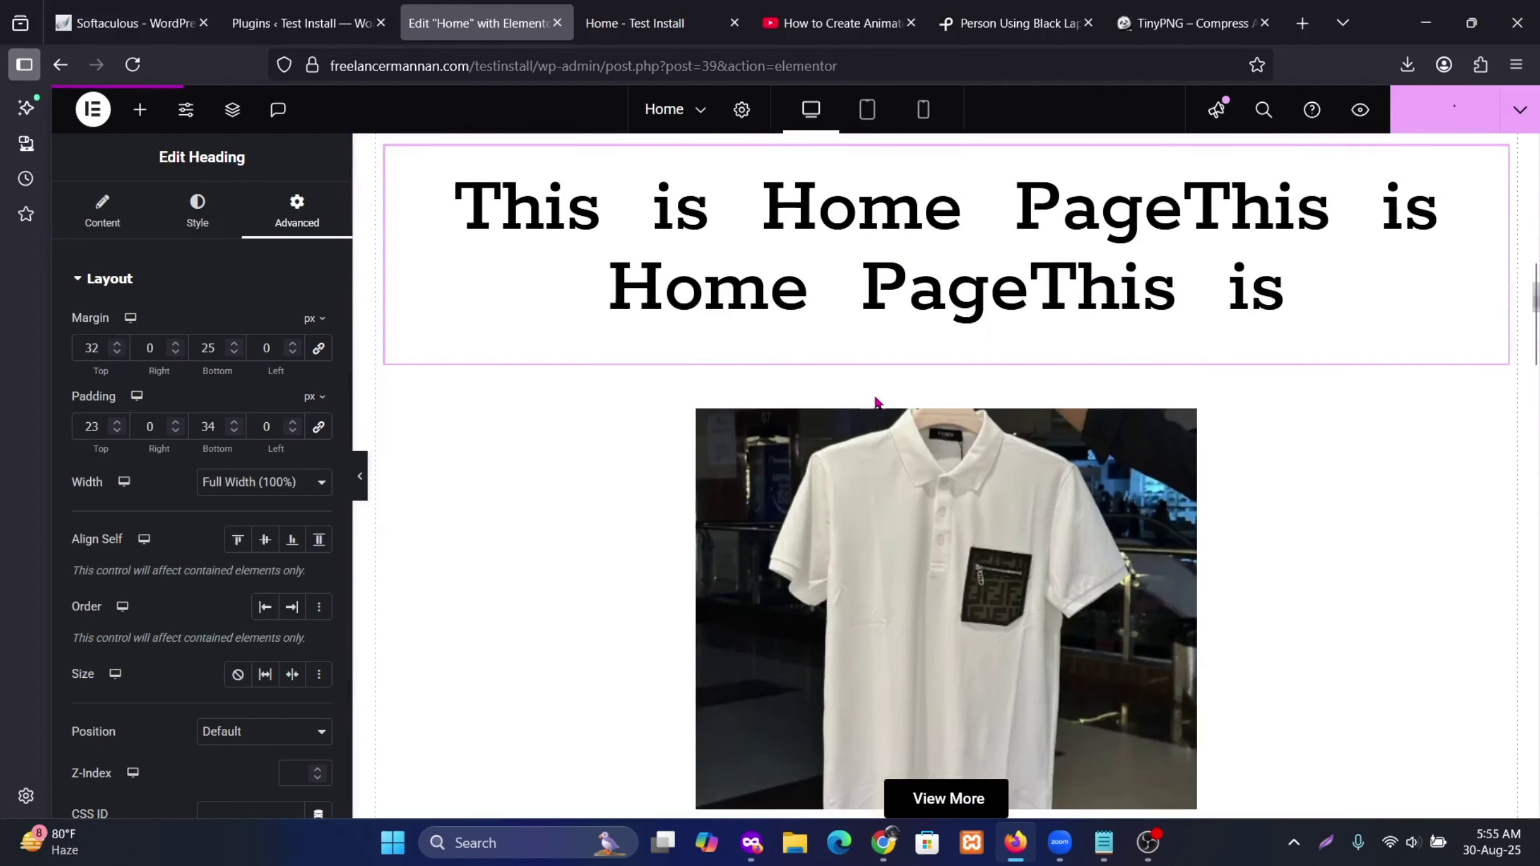
scroll(887, 379, "up", 3)
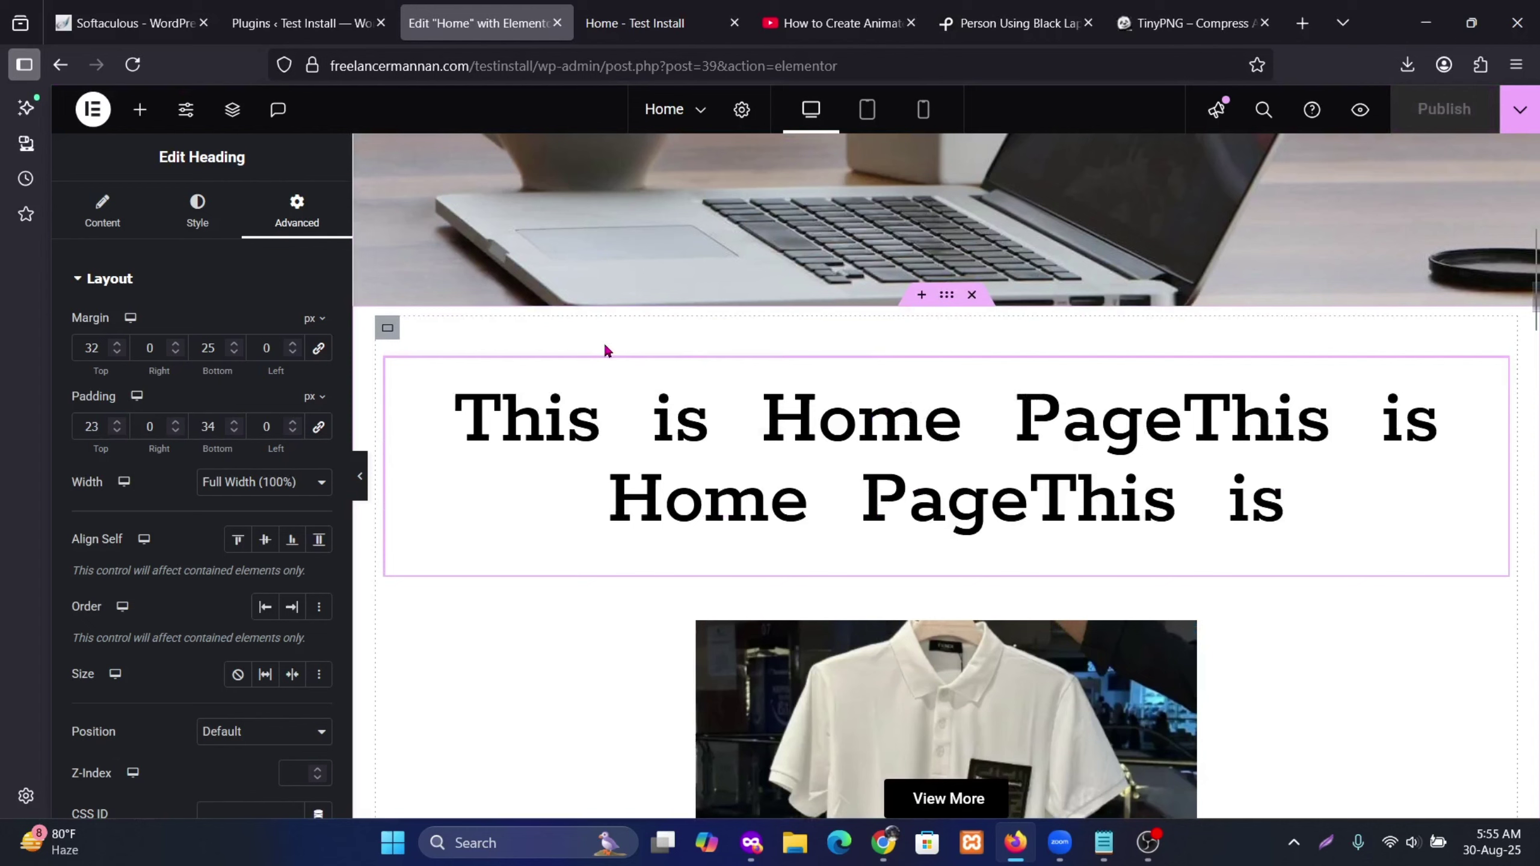
Step: Set the headline typography size of the "This page is Amazing Text" animated headline to 24 px for mobile
left_click(923, 110)
scroll(1067, 424, "up", 3)
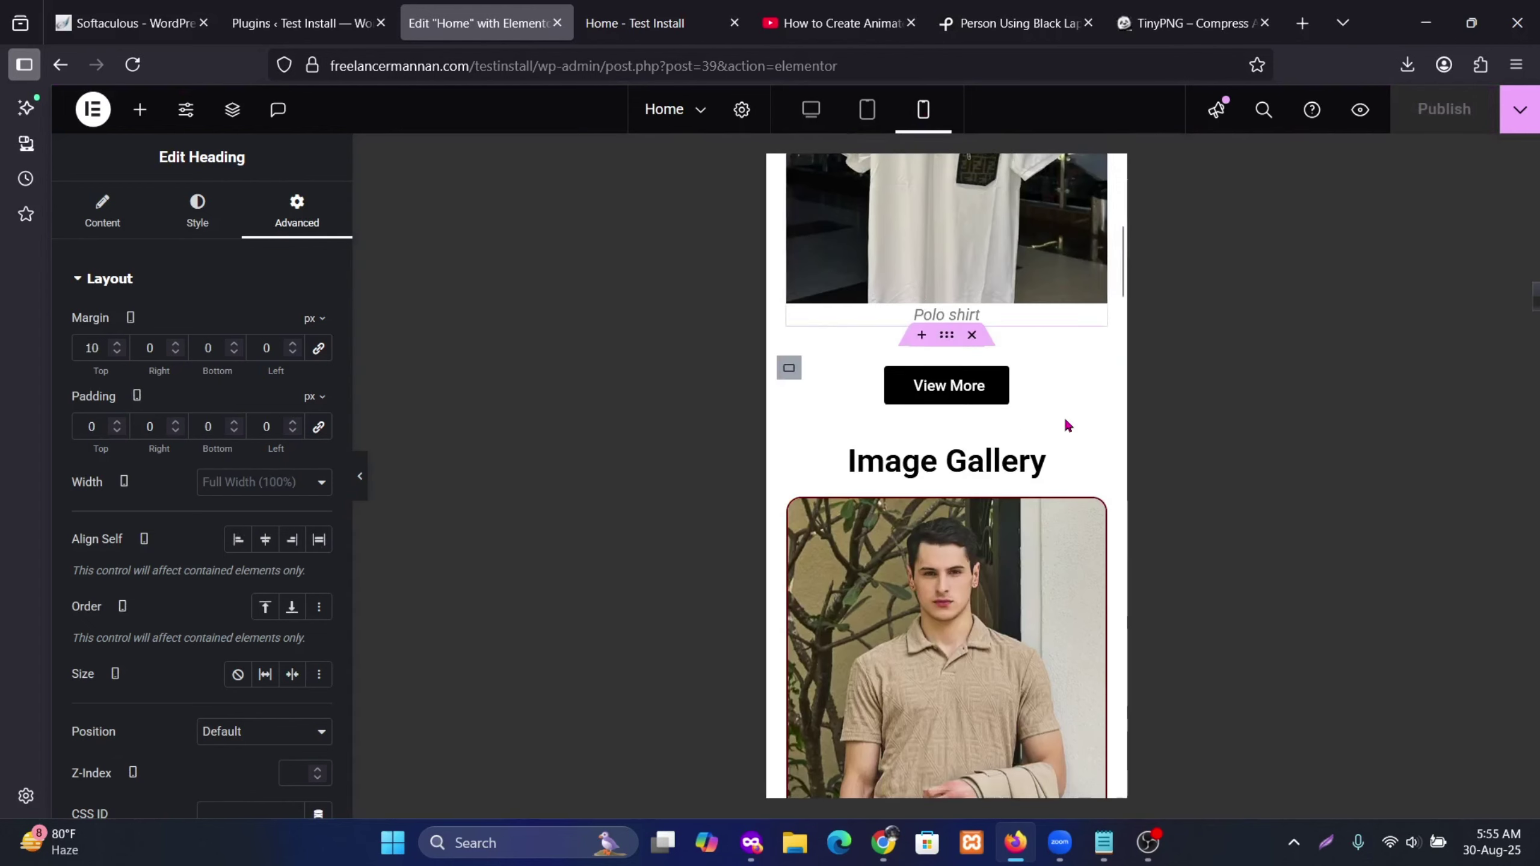
scroll(1069, 425, "up", 5)
scroll(1027, 340, "down", 20)
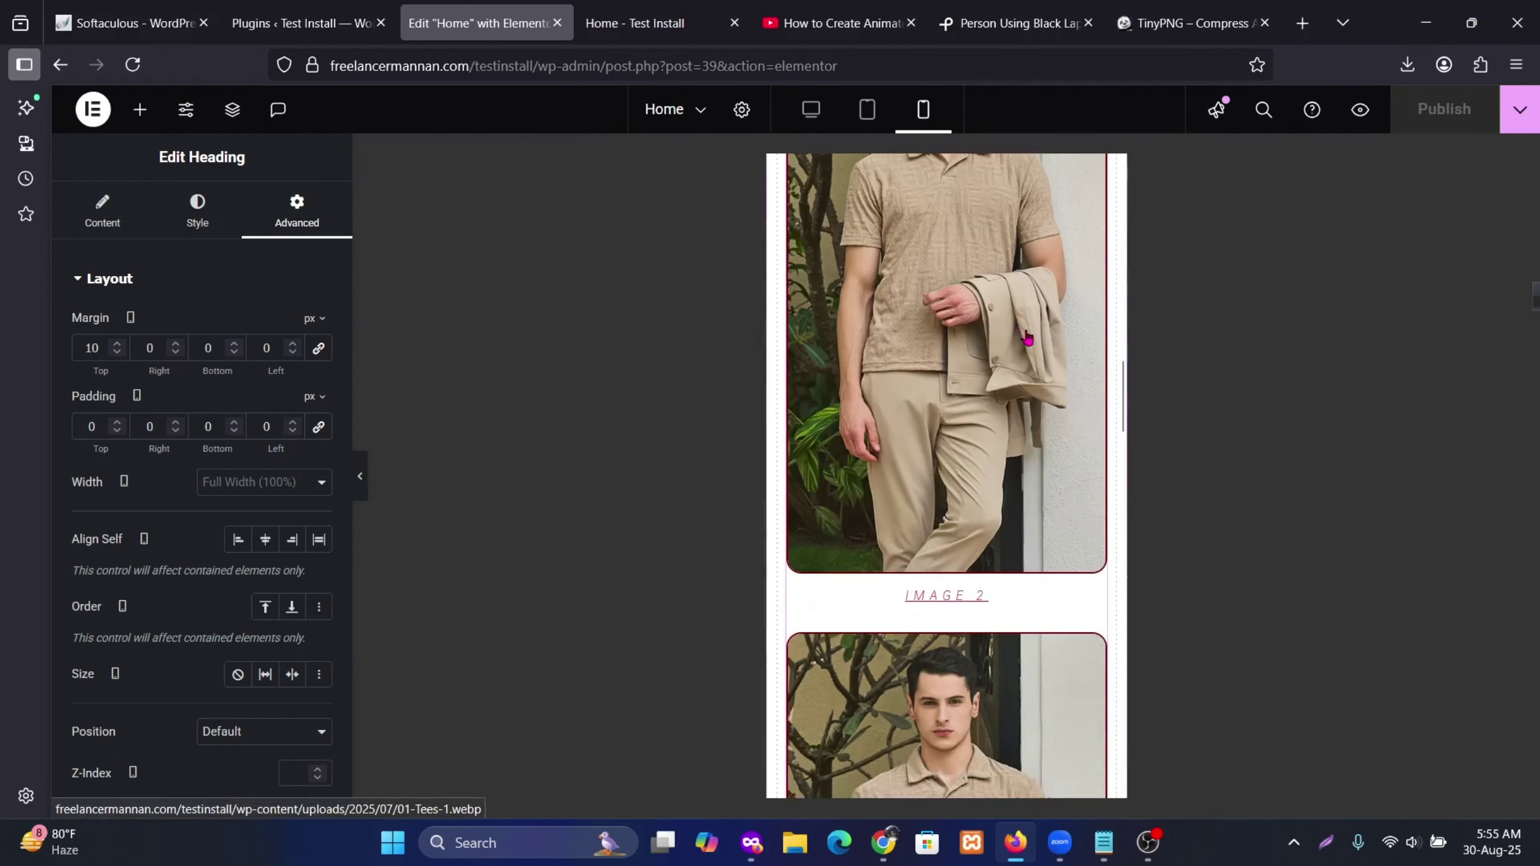
scroll(1027, 340, "down", 5)
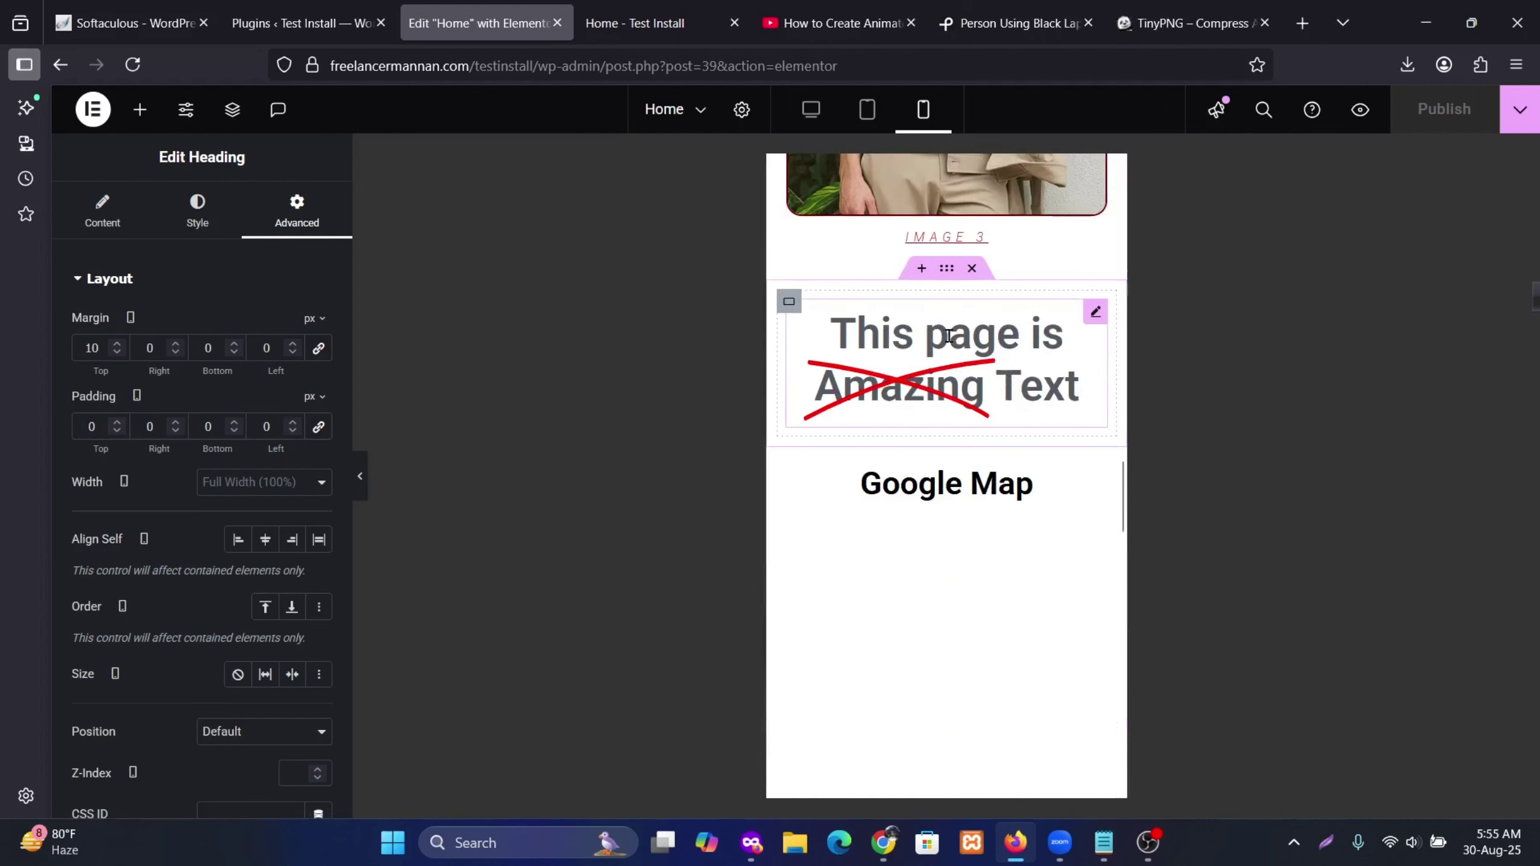
left_click(1094, 313)
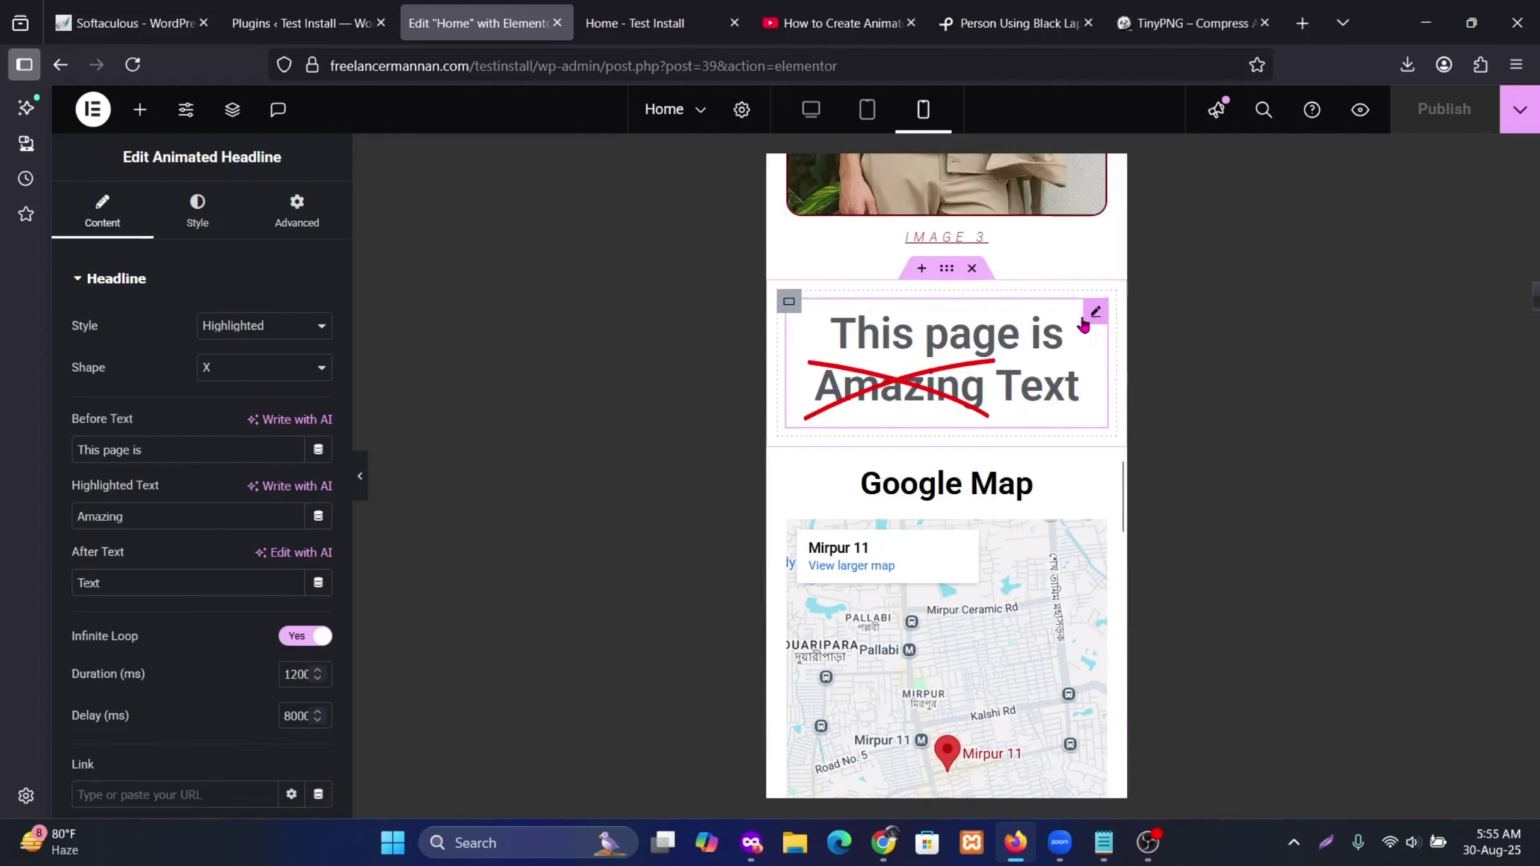
left_click(198, 218)
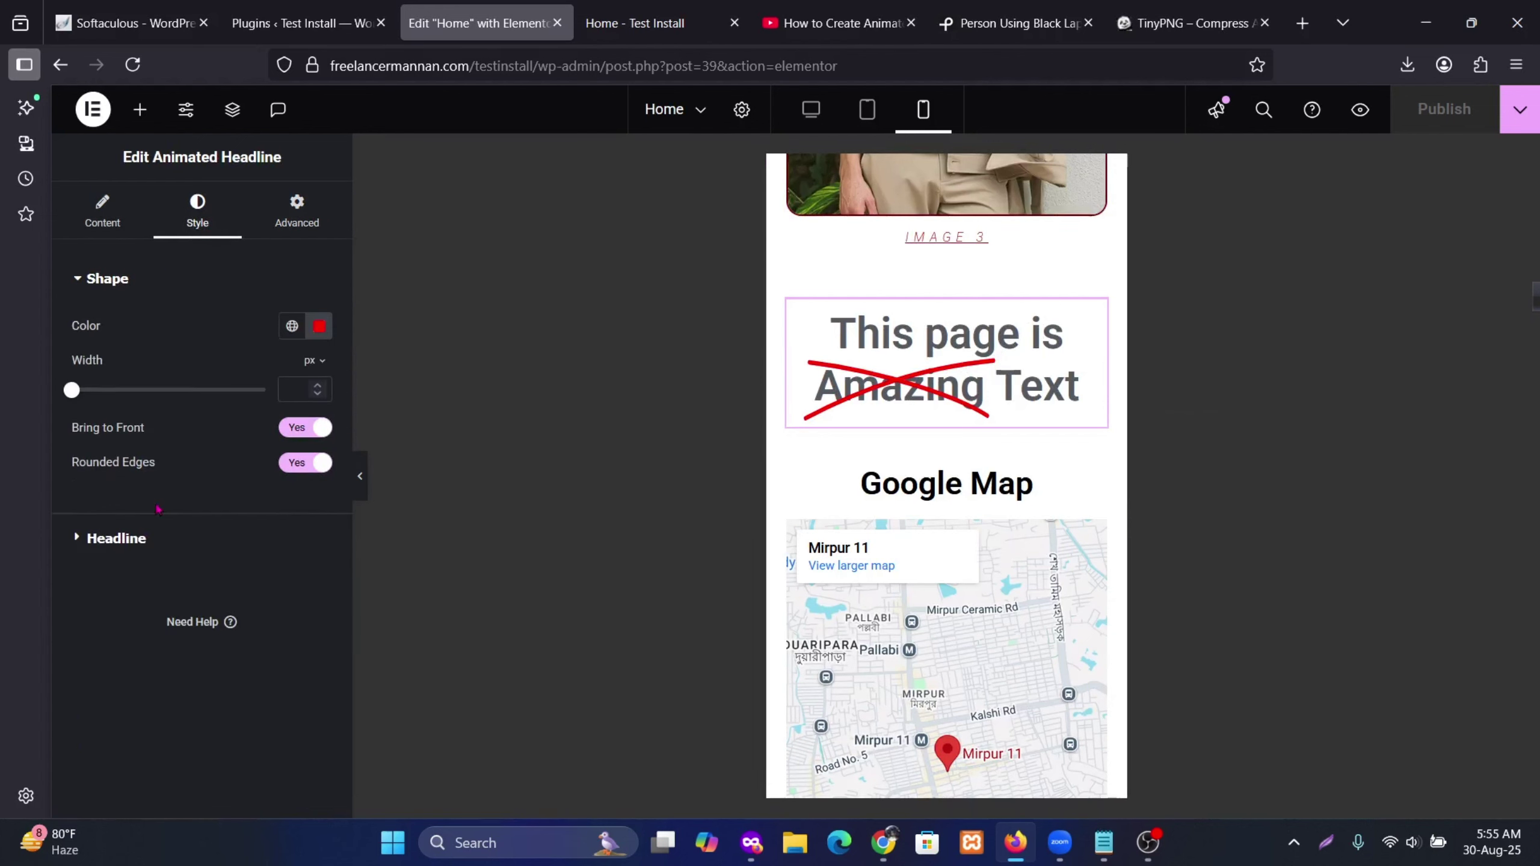
left_click(154, 546)
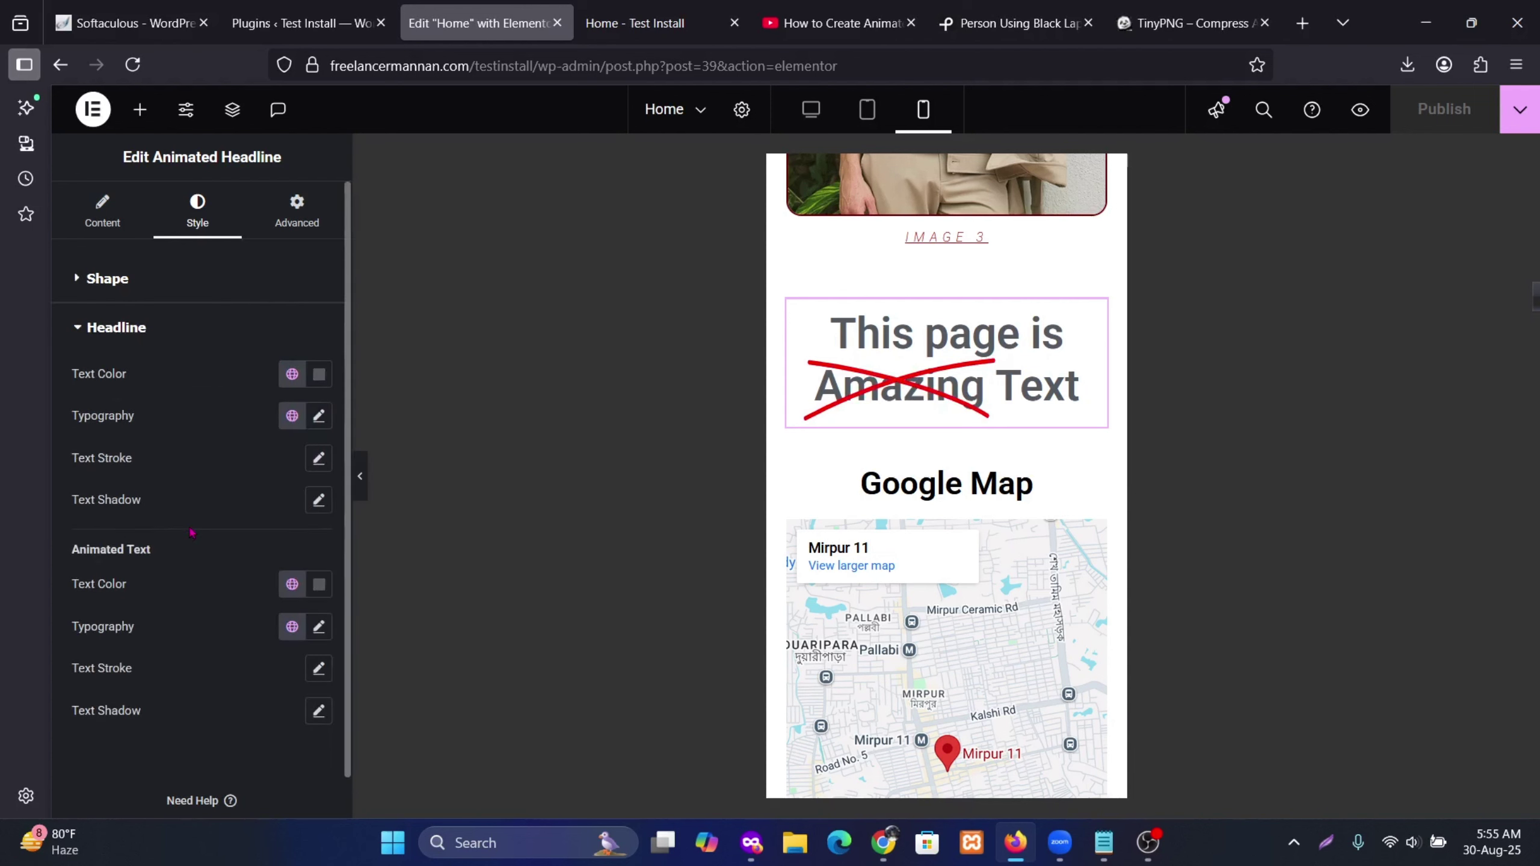
left_click(319, 417)
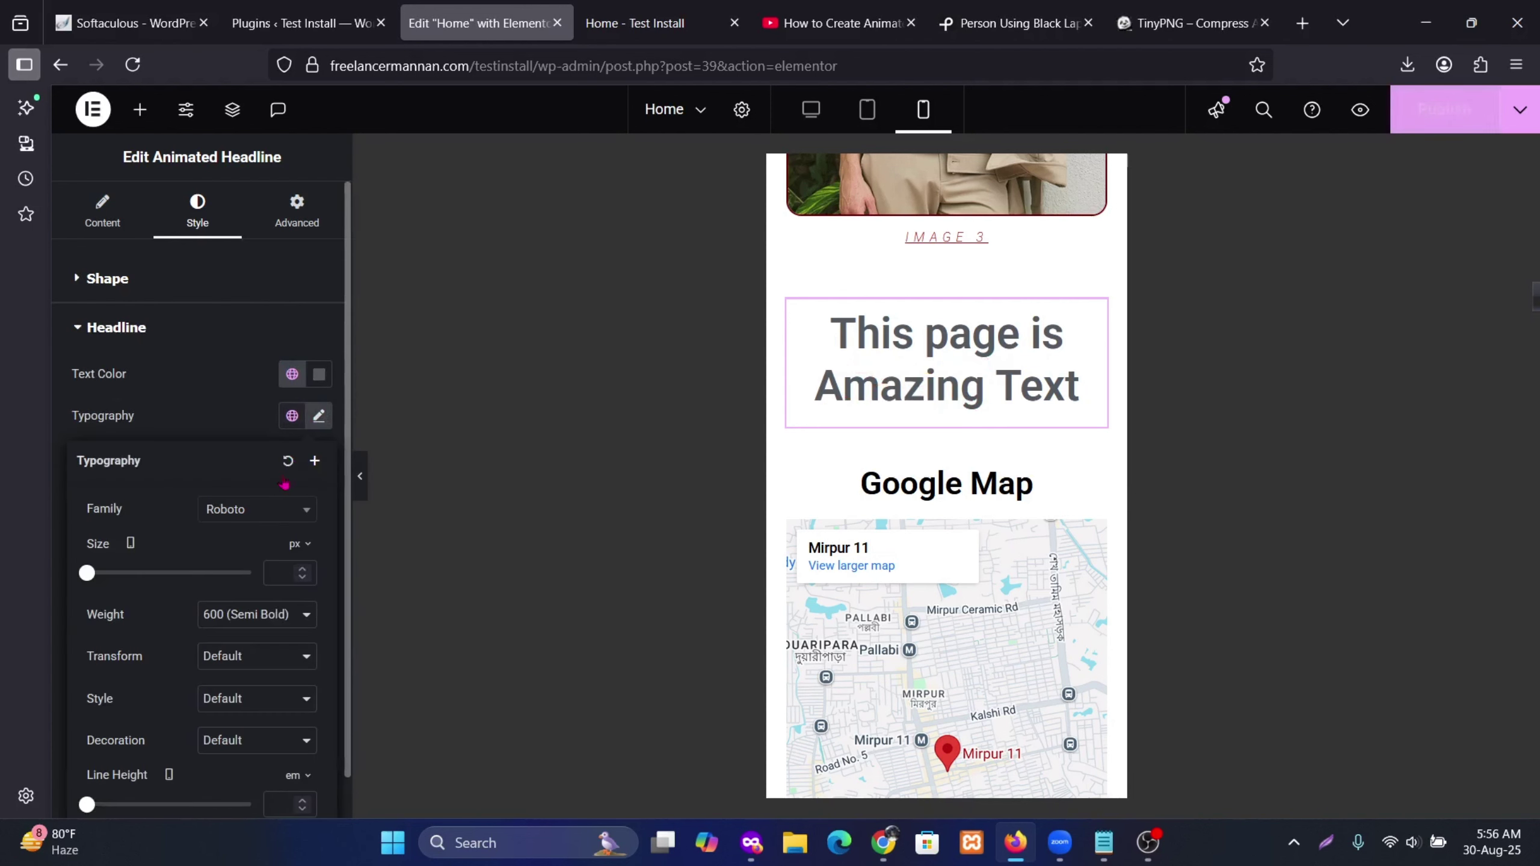
left_click(281, 573)
type("24")
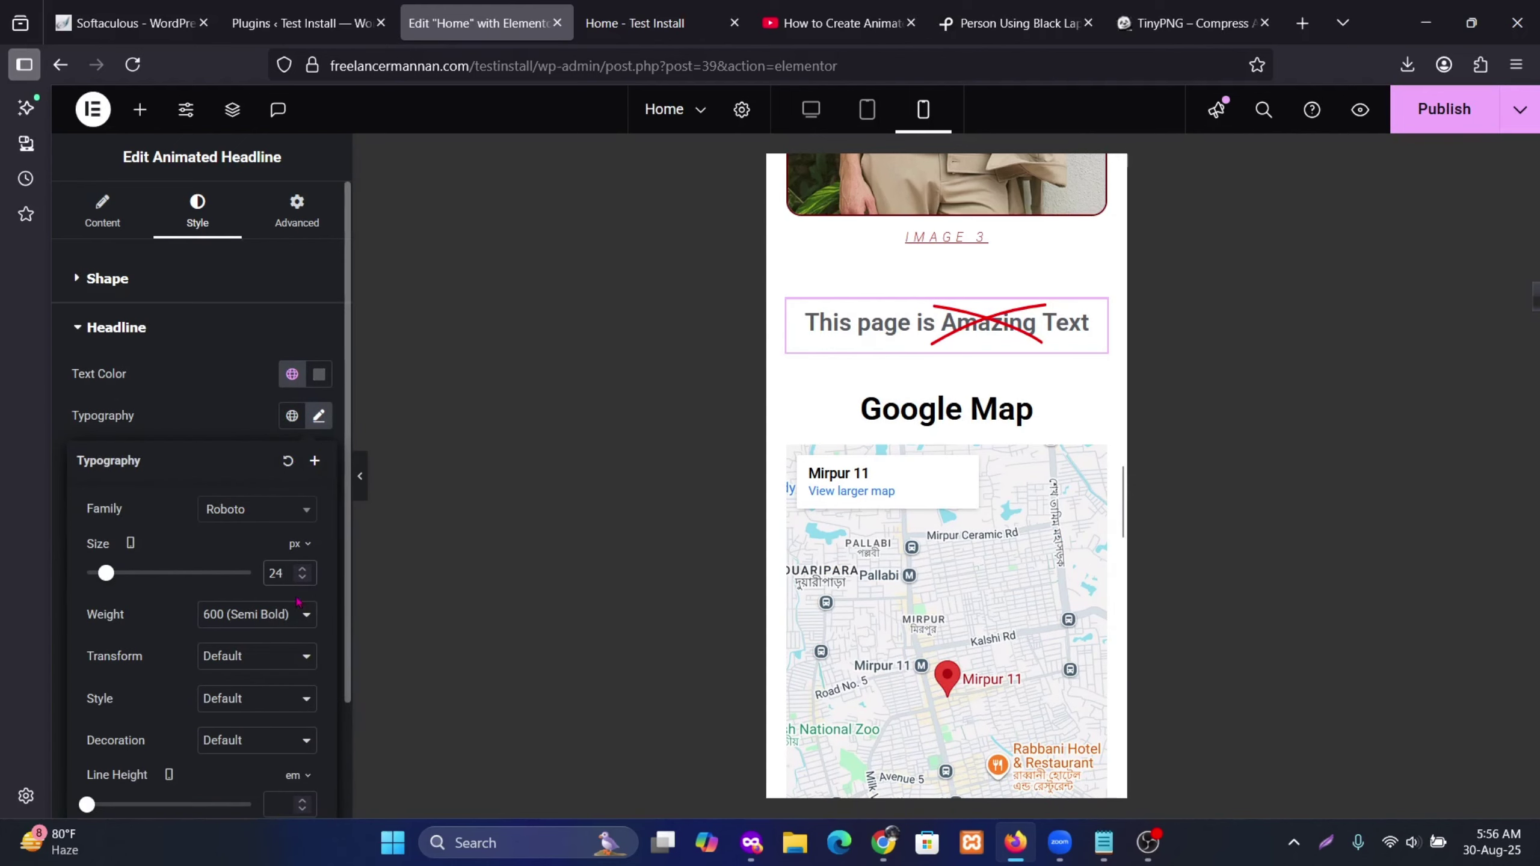
Step: Review the animated headline and the rest of the page in the desktop preview and publish the Home page
left_click(827, 110)
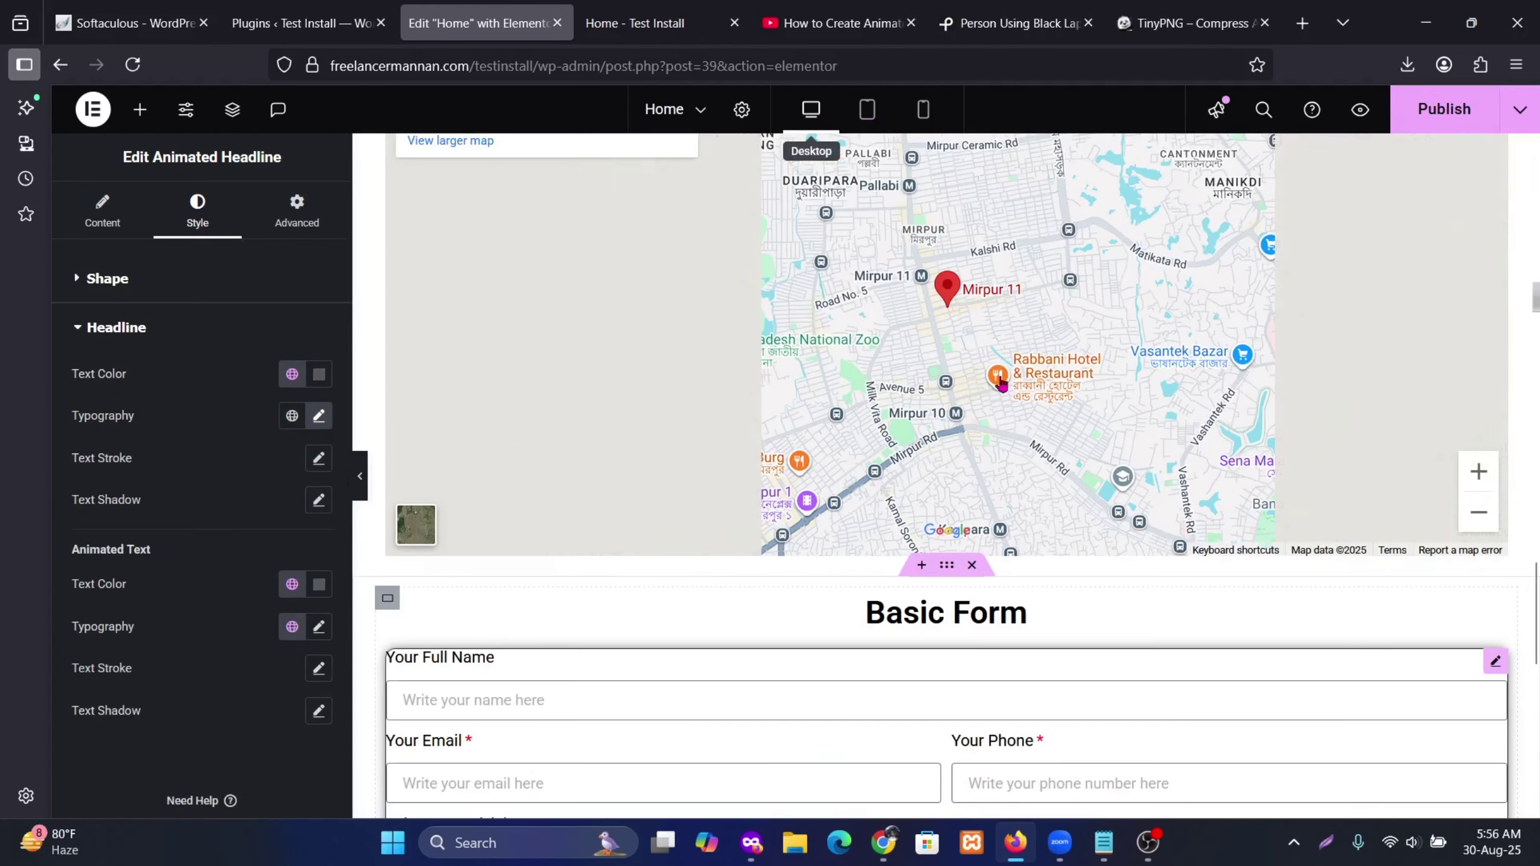
scroll(1006, 418, "up", 5)
scroll(980, 558, "up", 3)
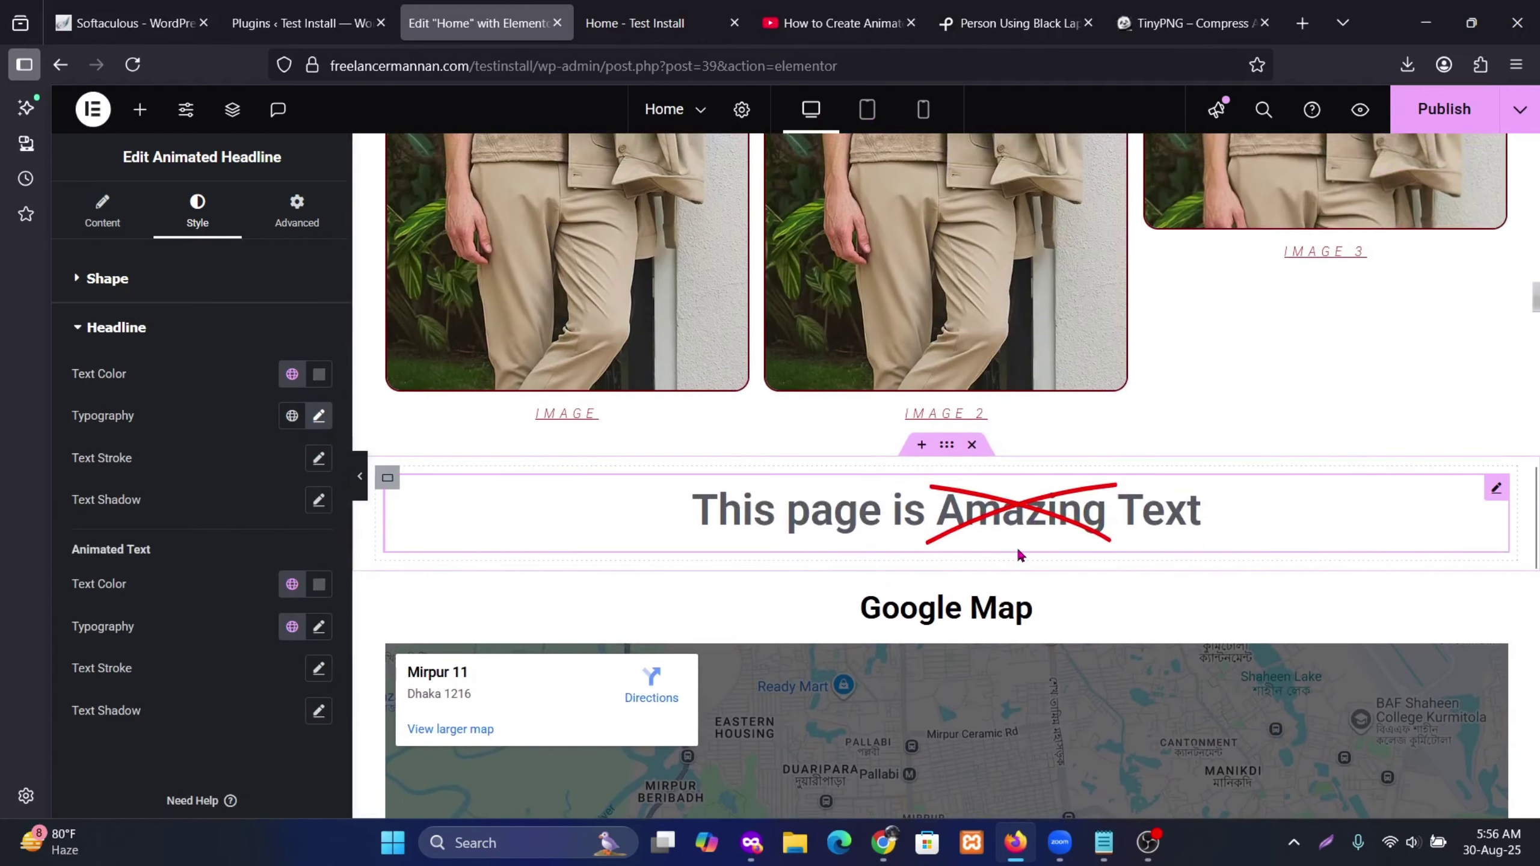
scroll(1030, 539, "down", 10)
scroll(1125, 485, "down", 1)
scroll(1134, 509, "up", 10)
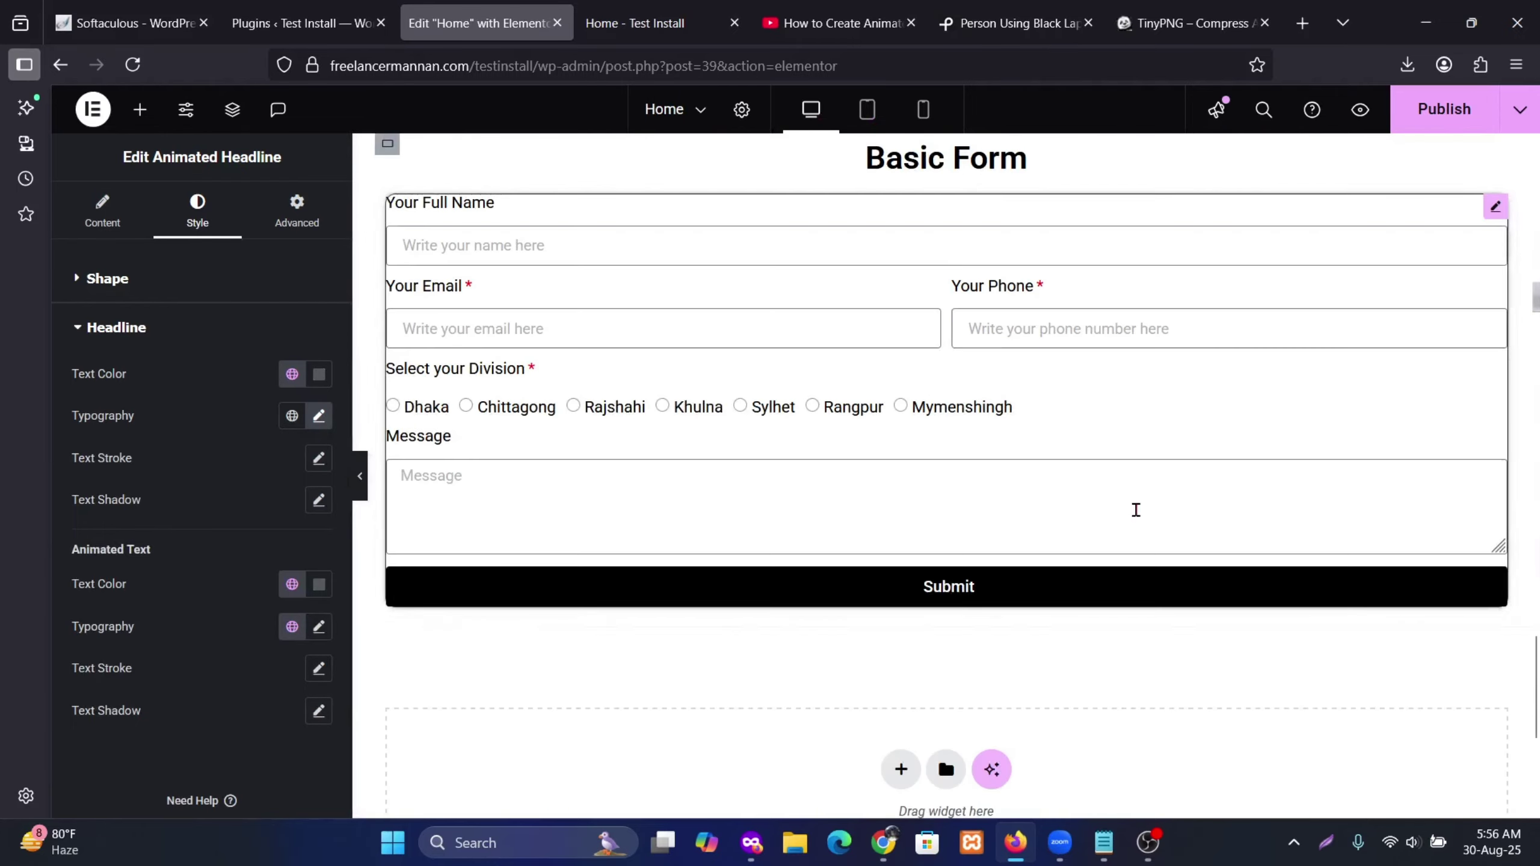
scroll(1133, 510, "up", 10)
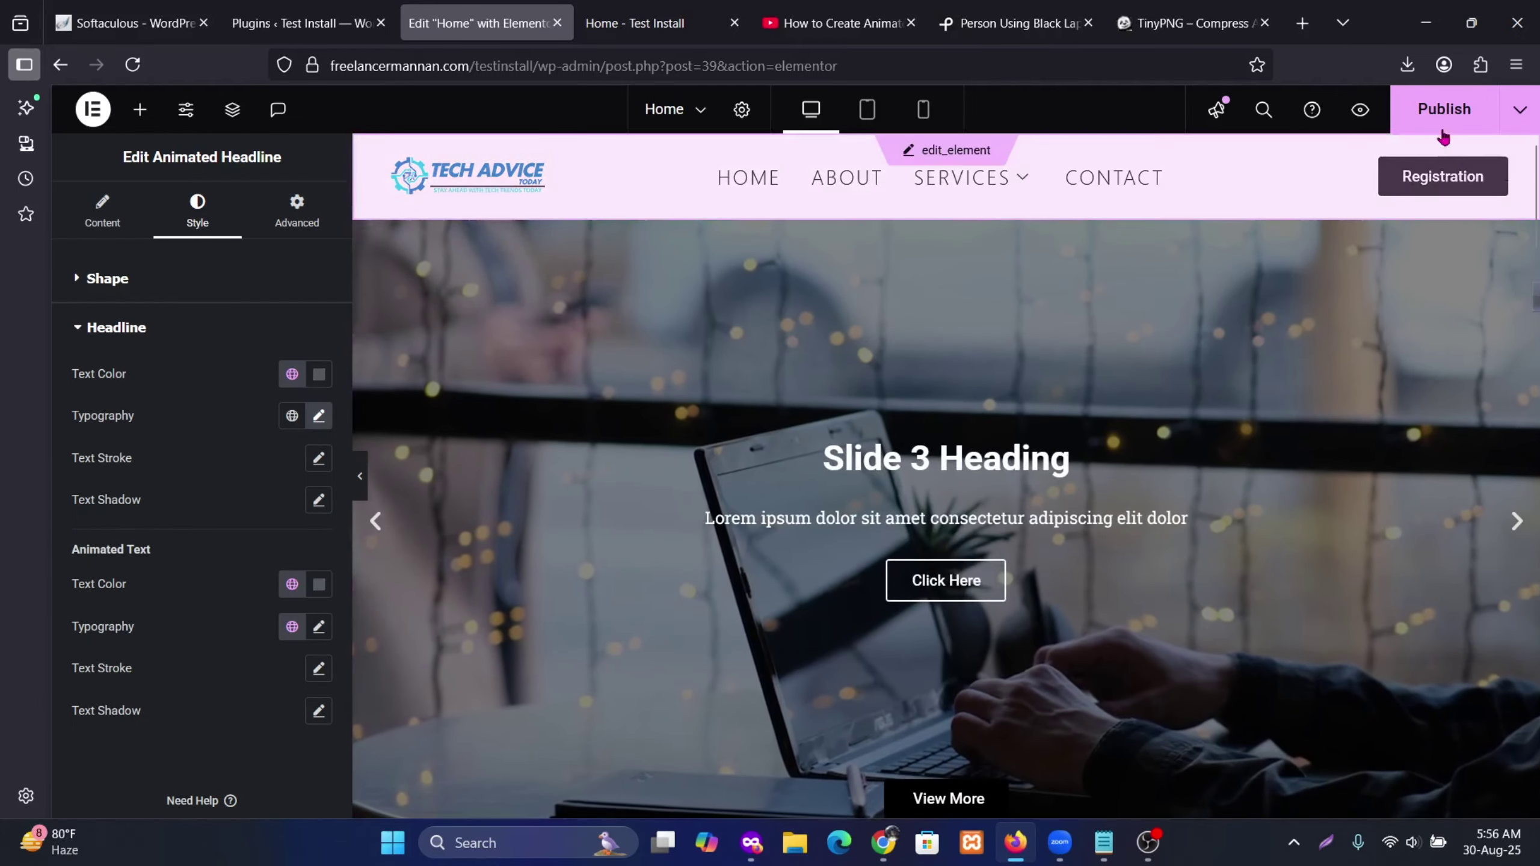
left_click(1442, 132)
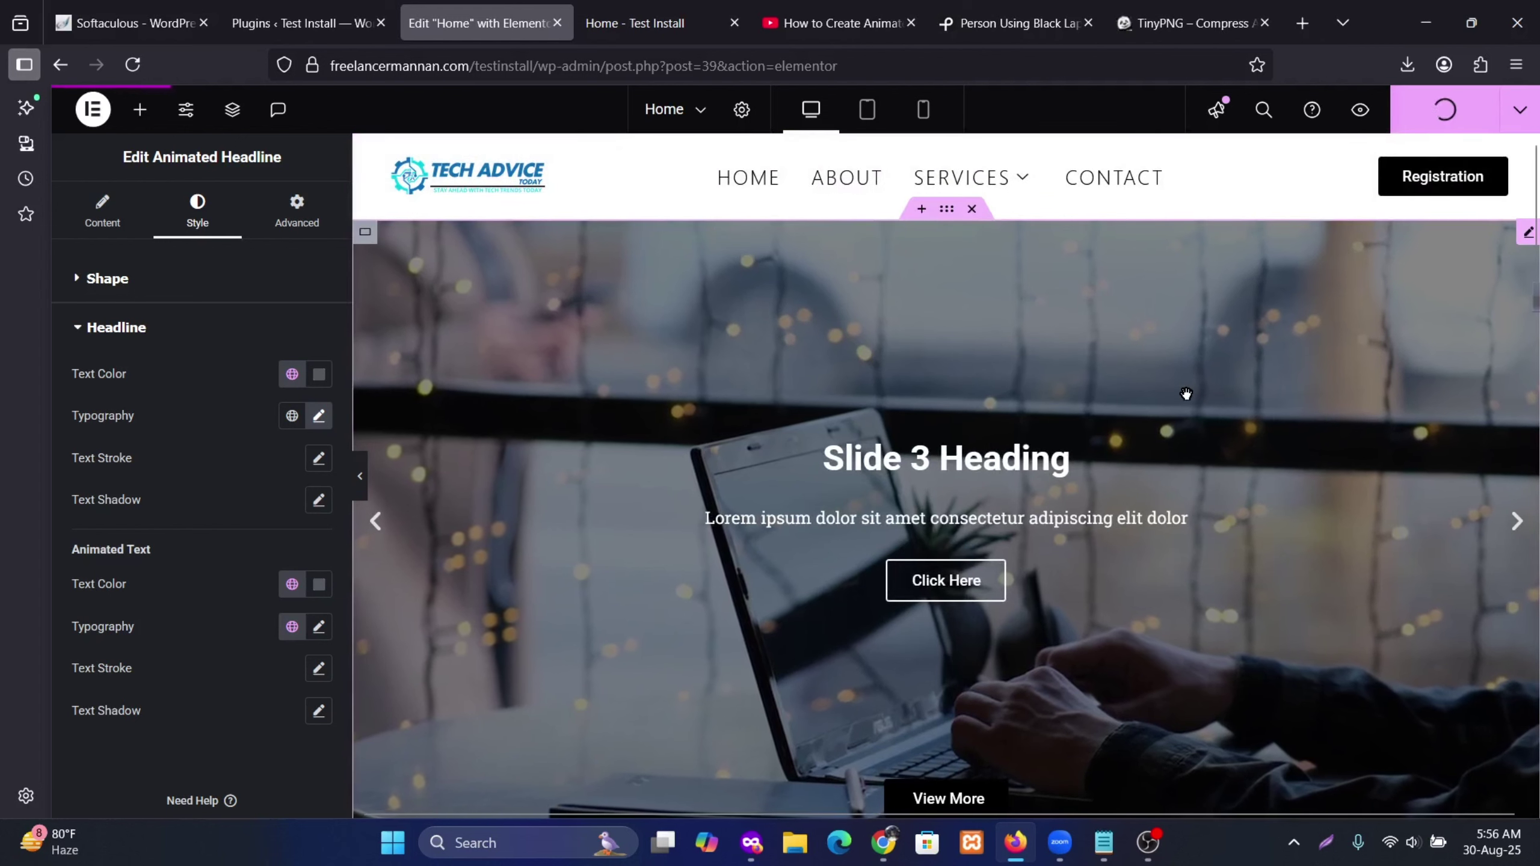